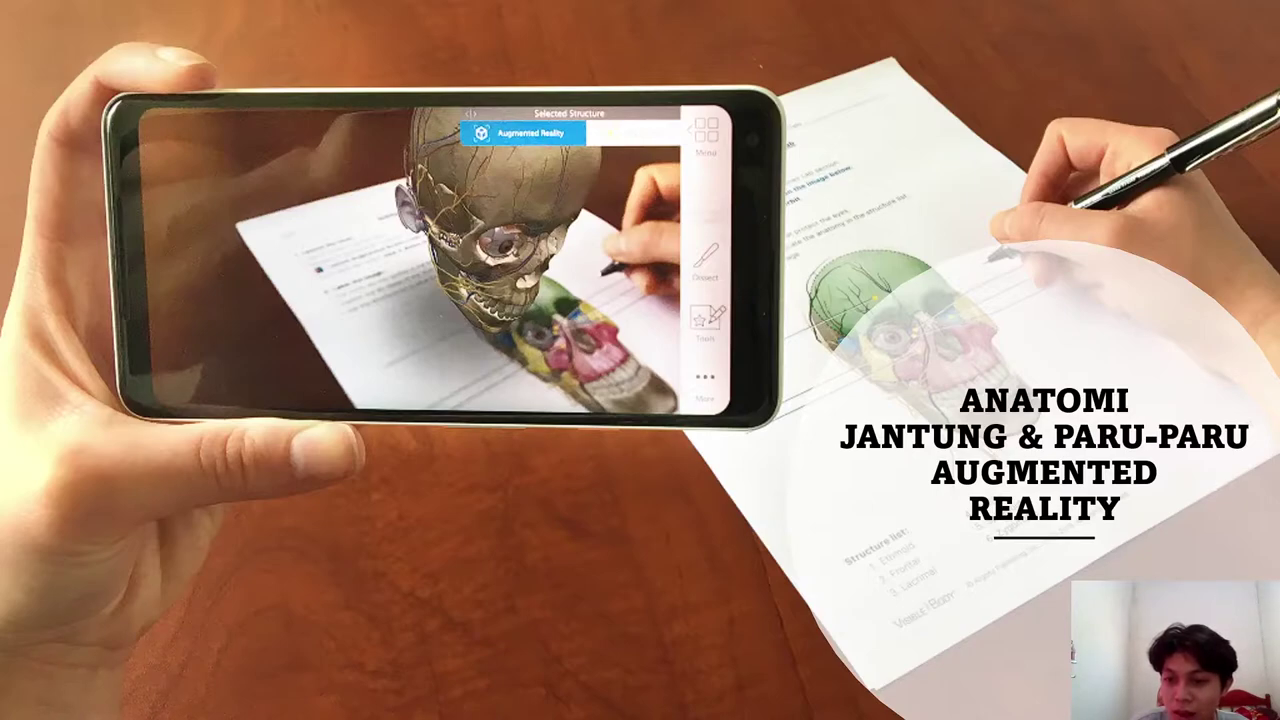
# Advance the slideshow through the Augmented Reality definition to the Mobile Augmented Reality slide.
pyautogui.press('Right')
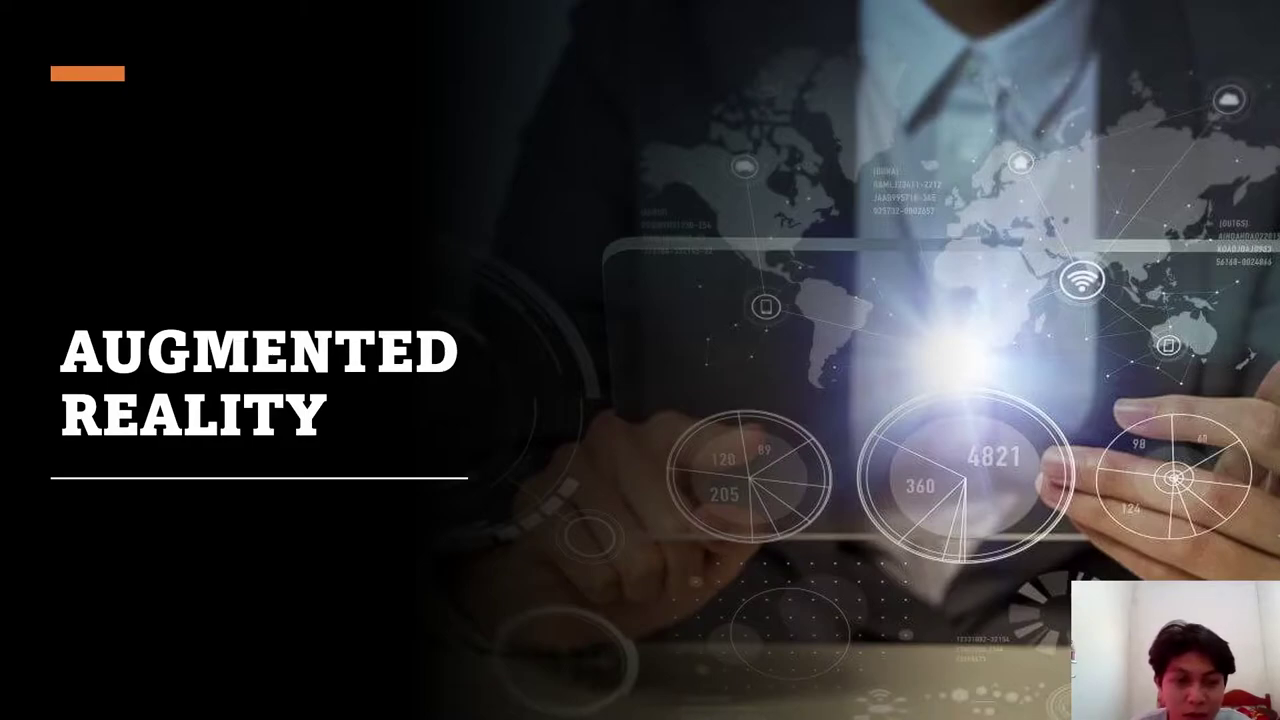
pyautogui.press('Right')
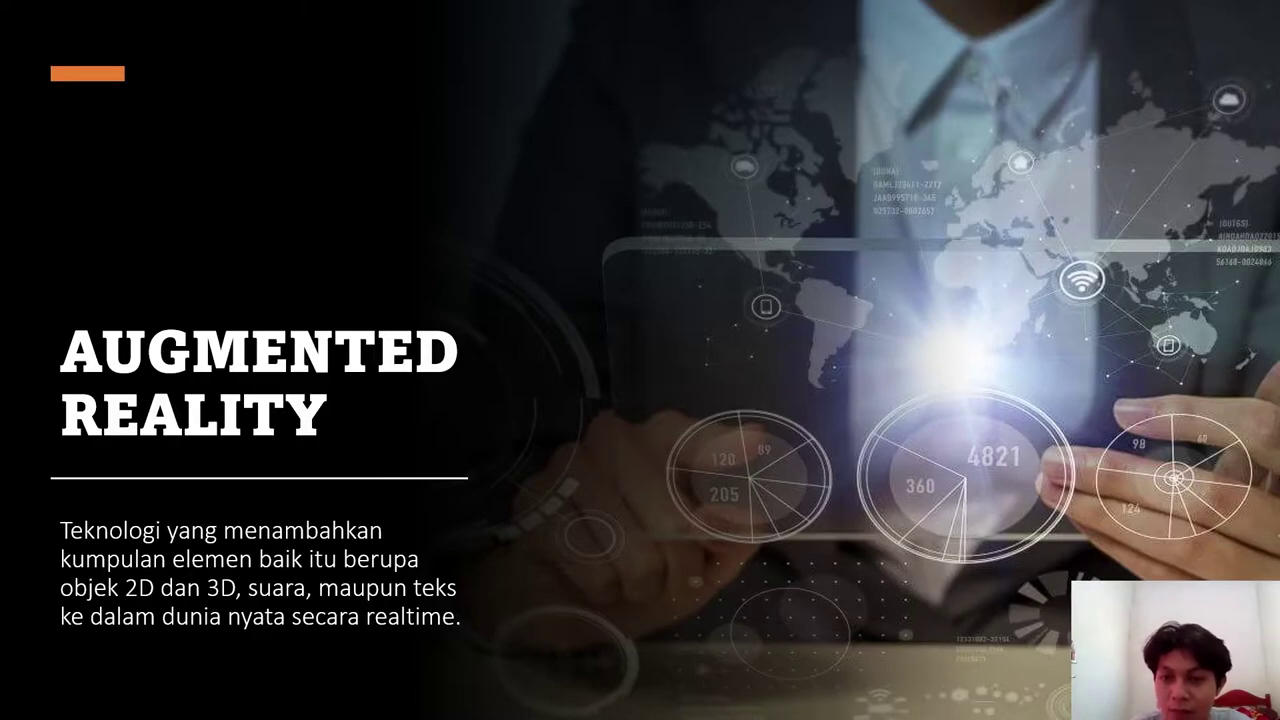
pyautogui.press('Right')
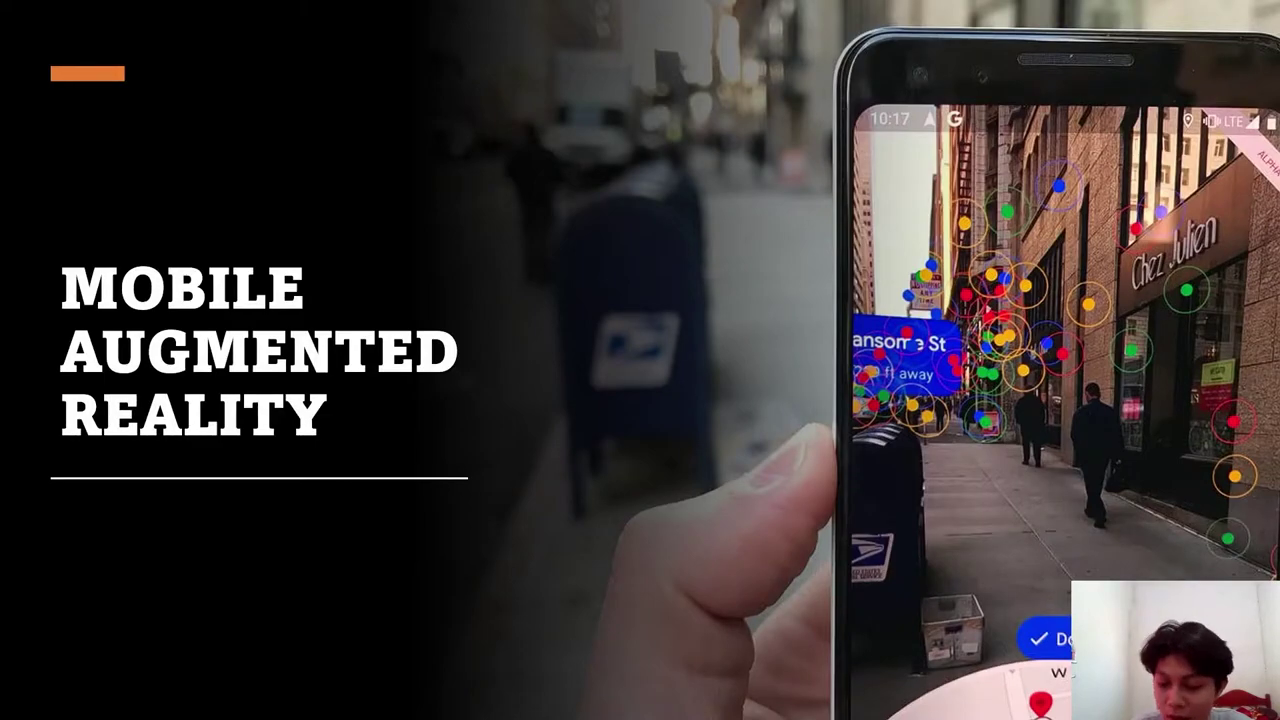
# Reveal the Mobile AR description and move on past the ARCore slide.
pyautogui.press('Right')
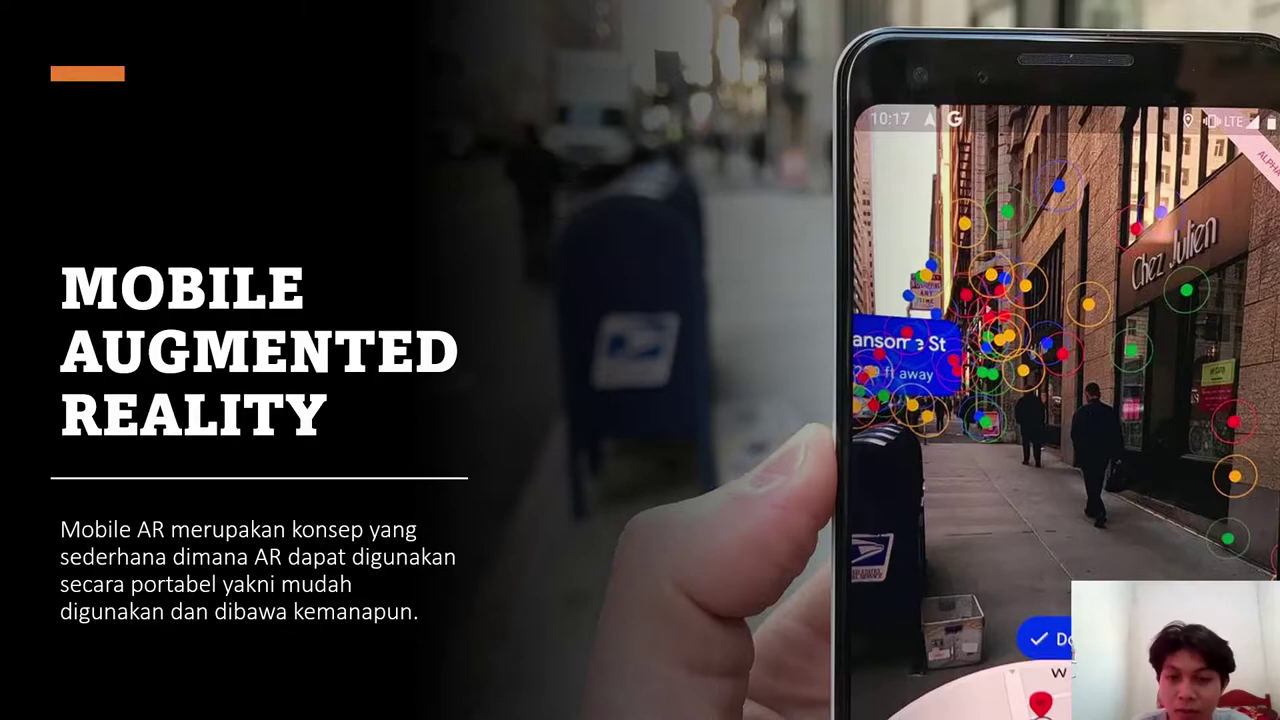
pyautogui.press('Right')
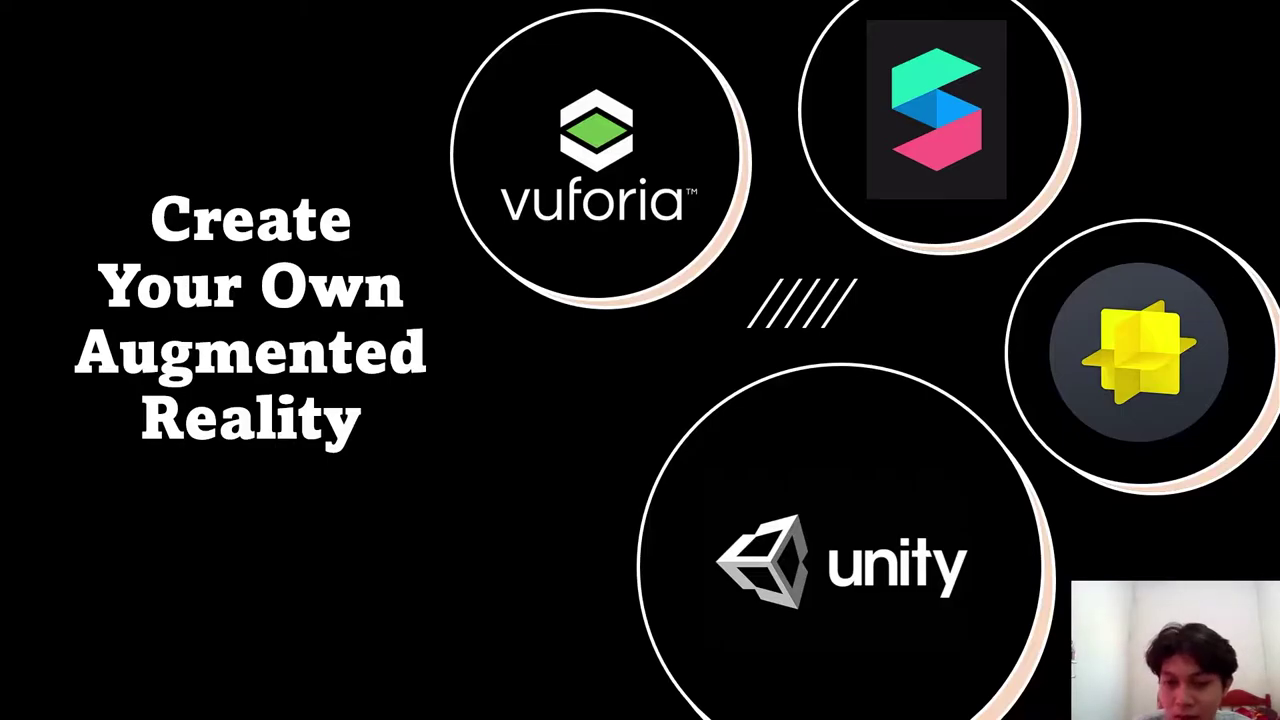
# Advance through the UNITY slide to the VUFORIA slide.
pyautogui.press('Right')
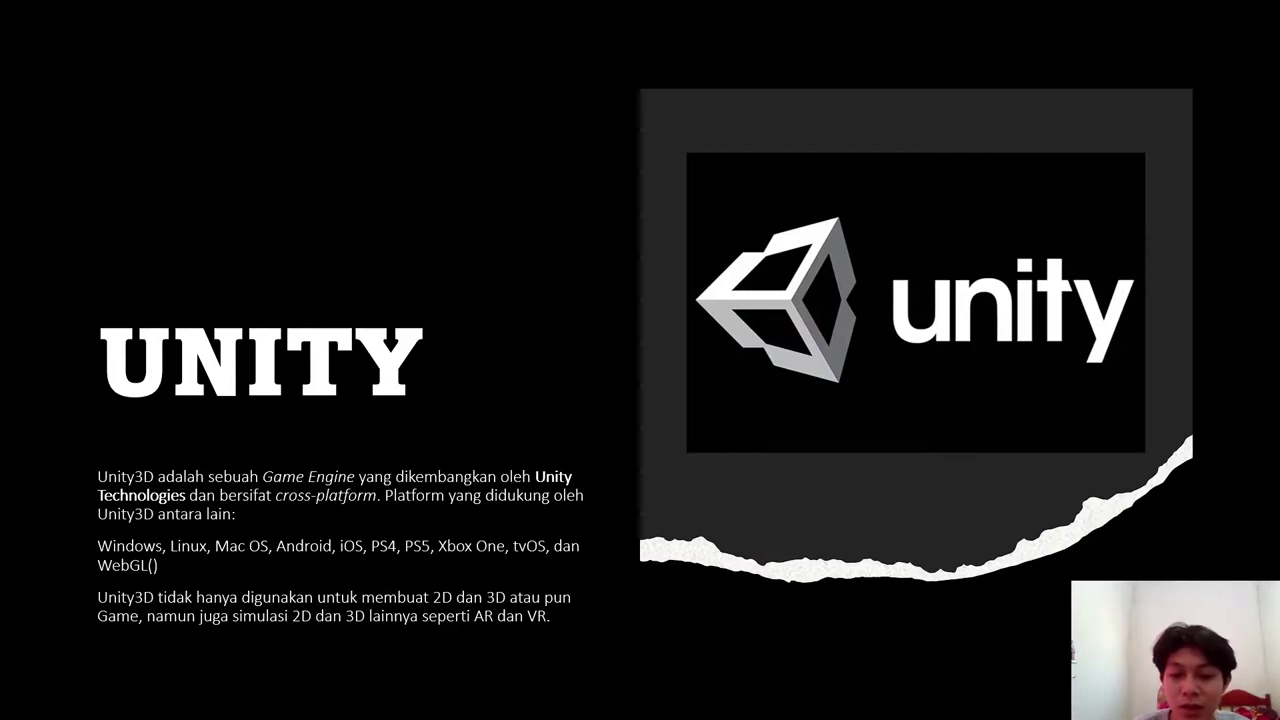
pyautogui.press('Right')
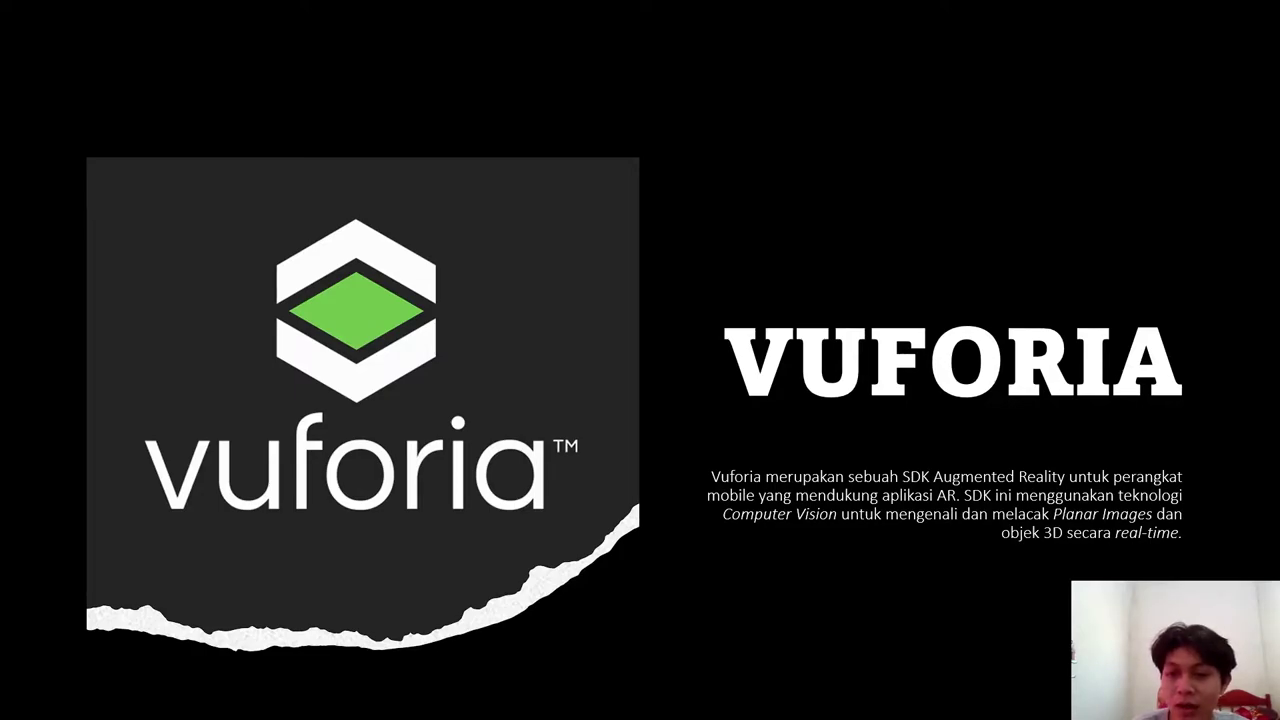
# Advance past the AR Foundation slide to the Preparation slide.
pyautogui.press('Right')
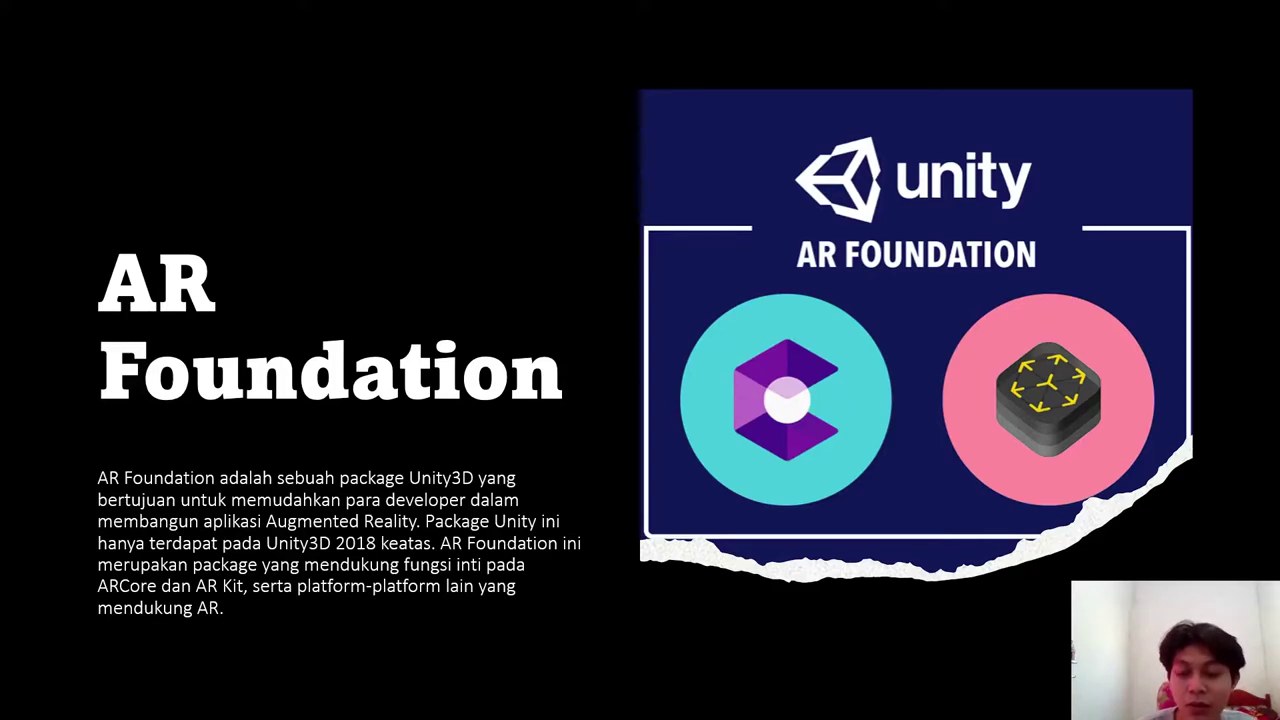
pyautogui.press('Right')
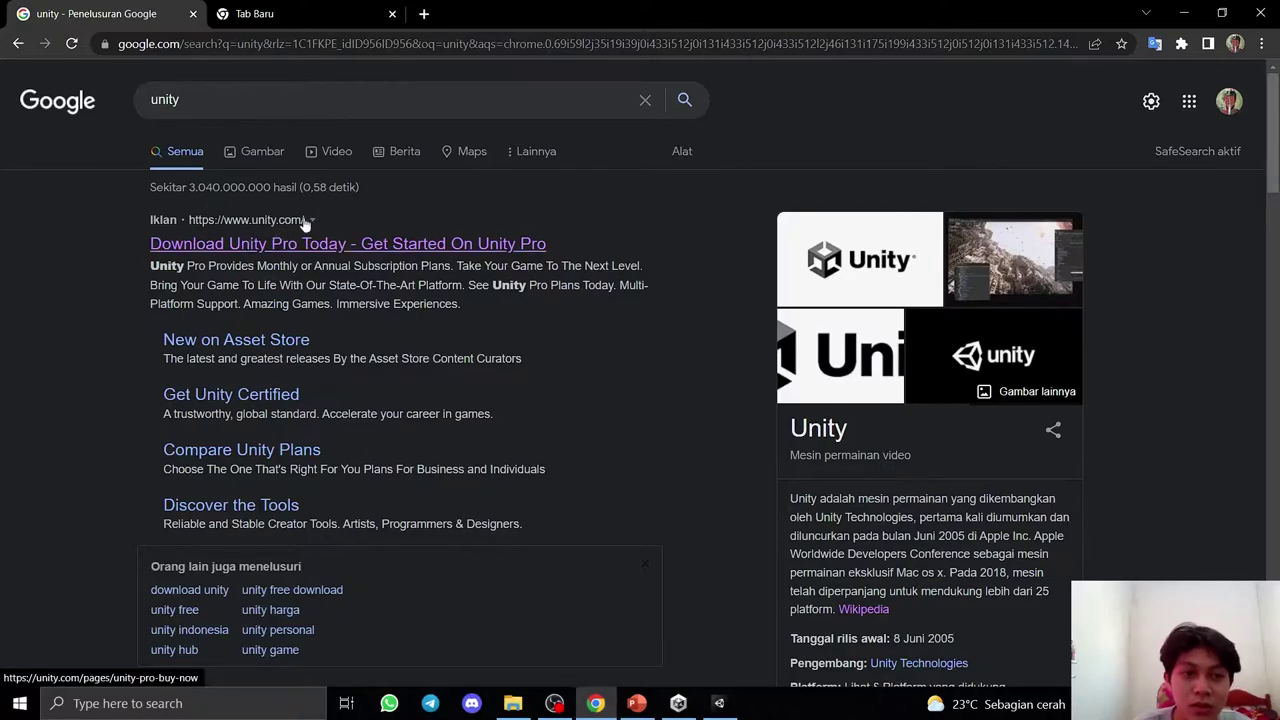
# Reach Unity's download page by choosing the free Personal plan for individuals.
pyautogui.click(224, 244)
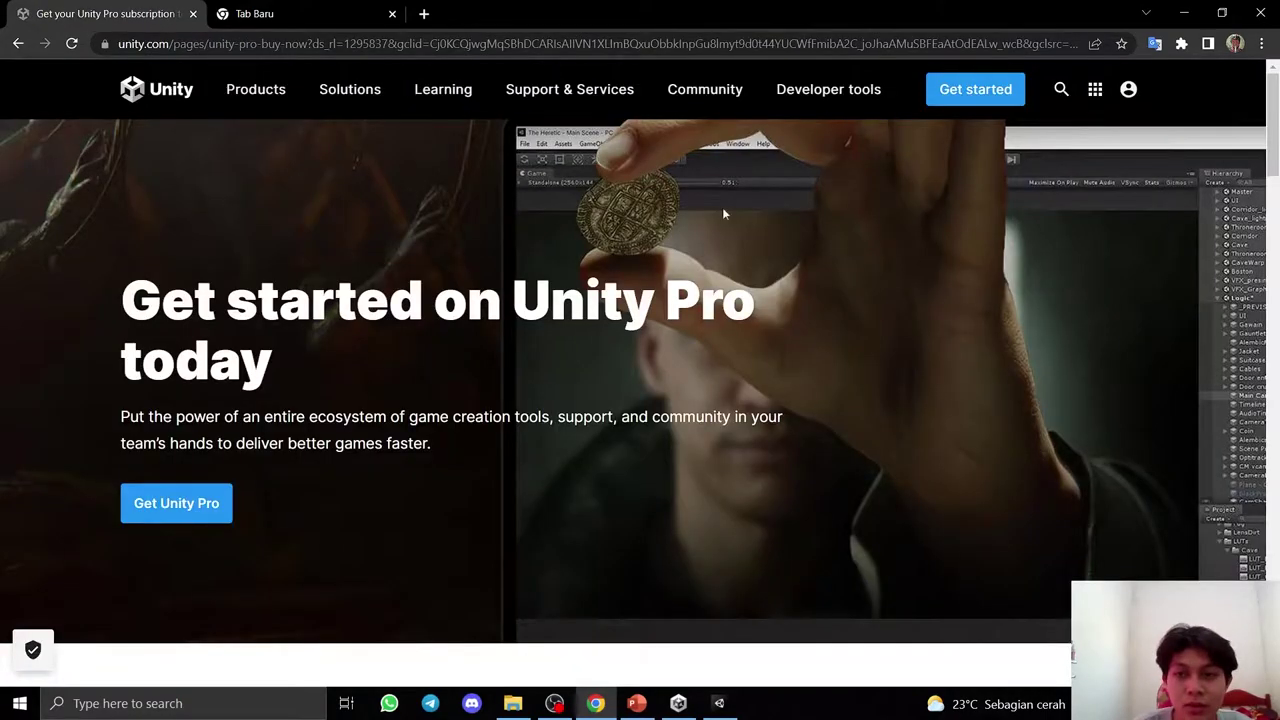
pyautogui.click(972, 90)
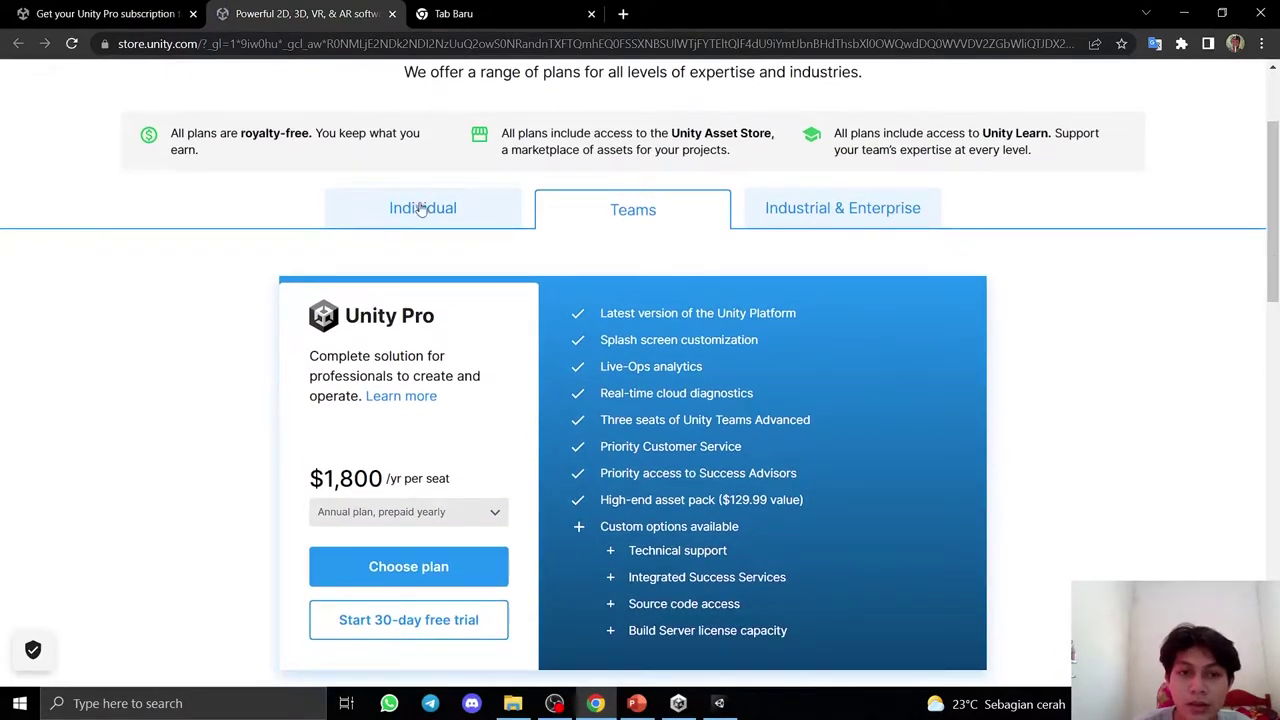
pyautogui.click(425, 209)
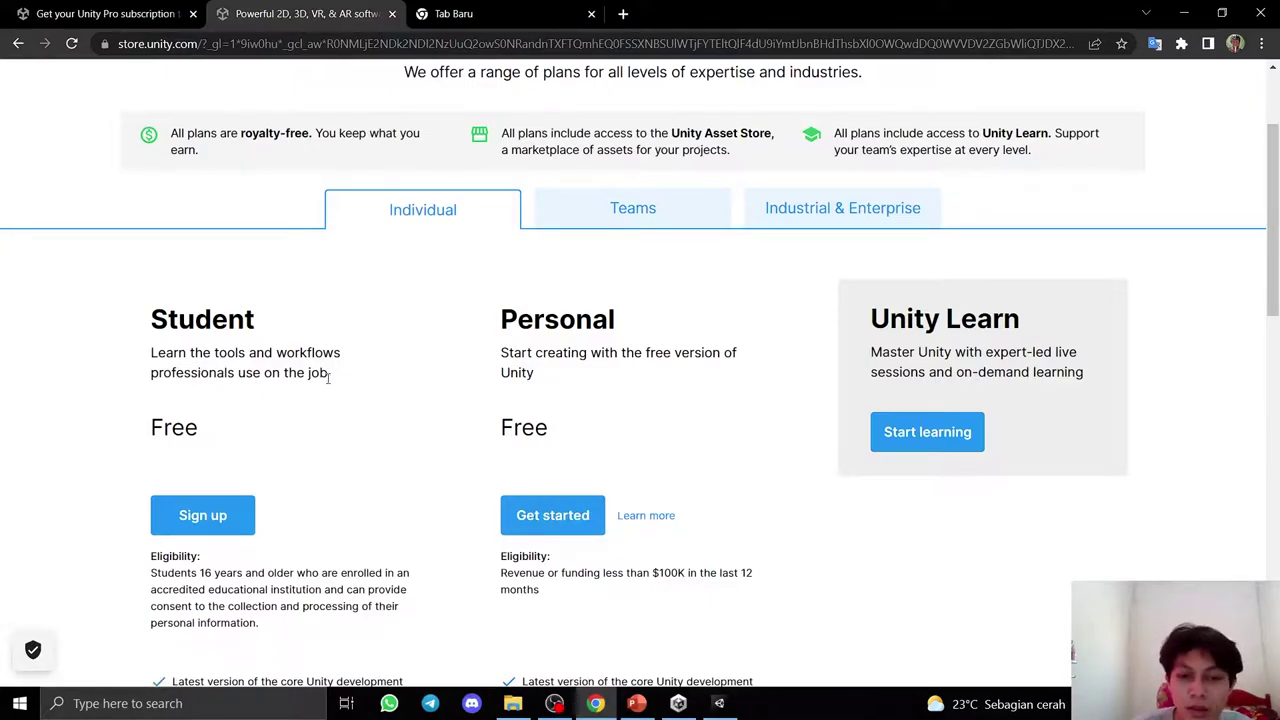
pyautogui.click(540, 522)
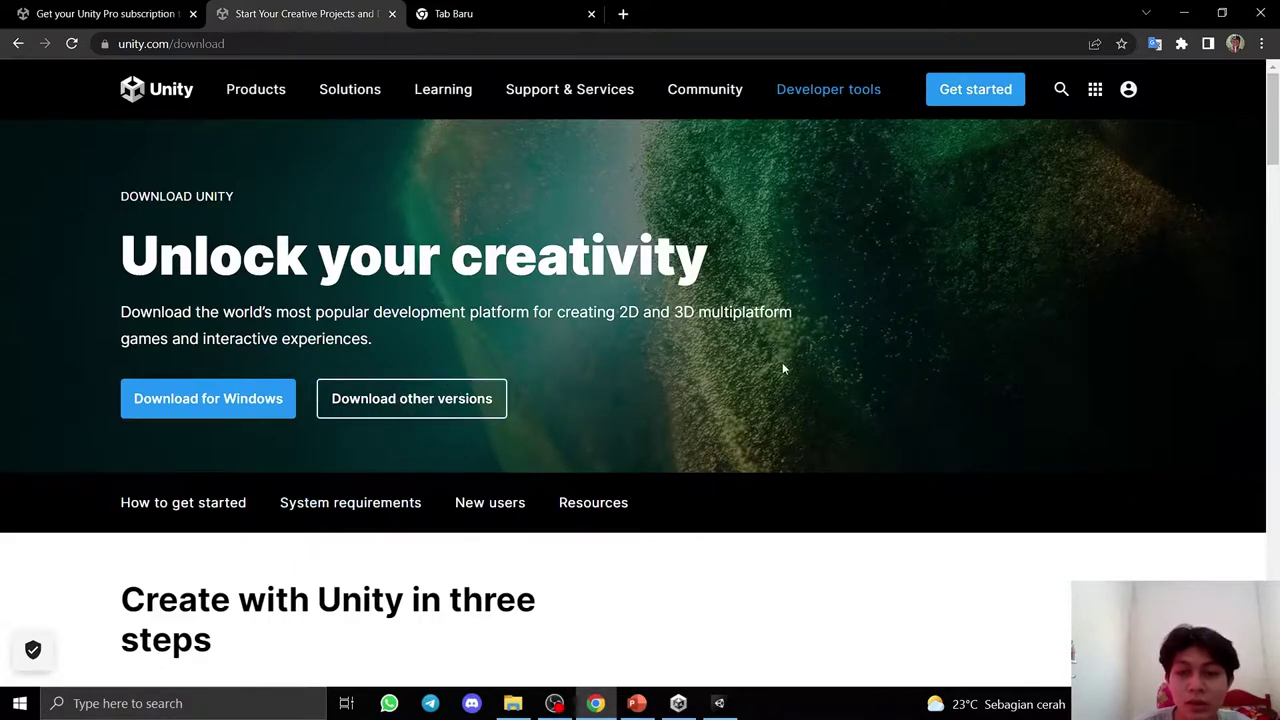
# Switch from Chrome to Unity Hub's Installs page and bring up the editor versions to install.
pyautogui.click(1180, 10)
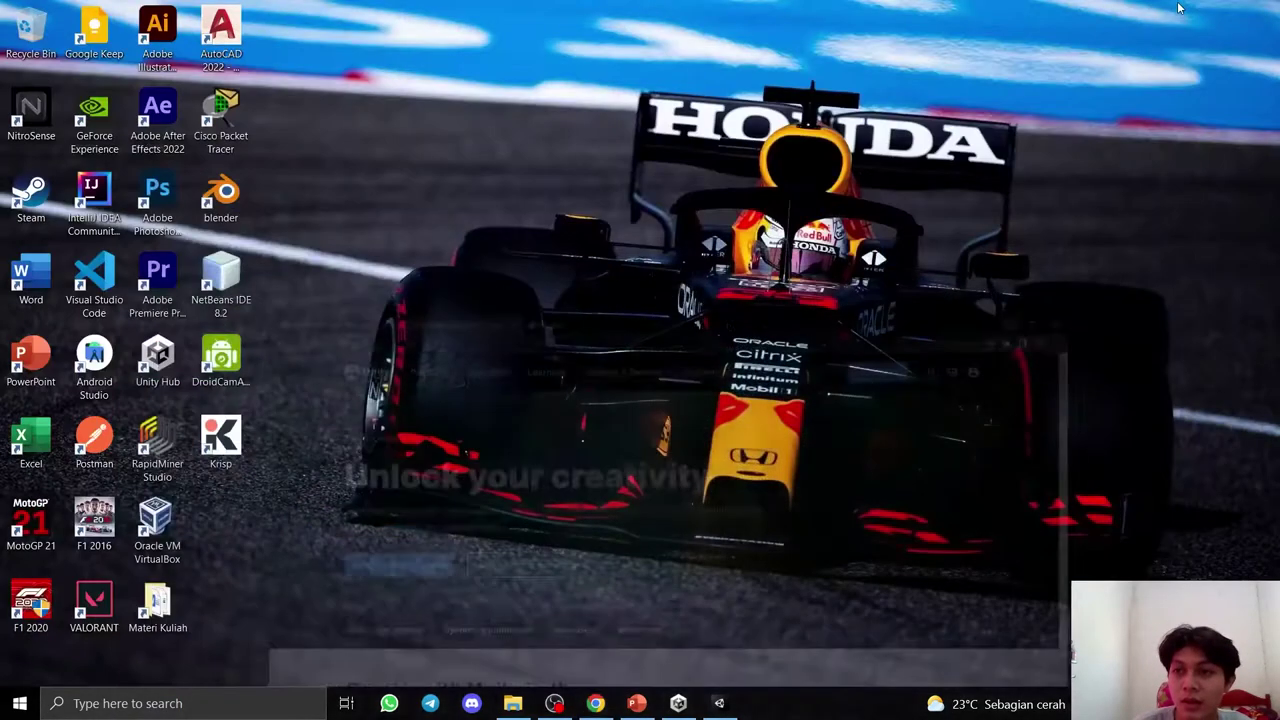
pyautogui.click(678, 703)
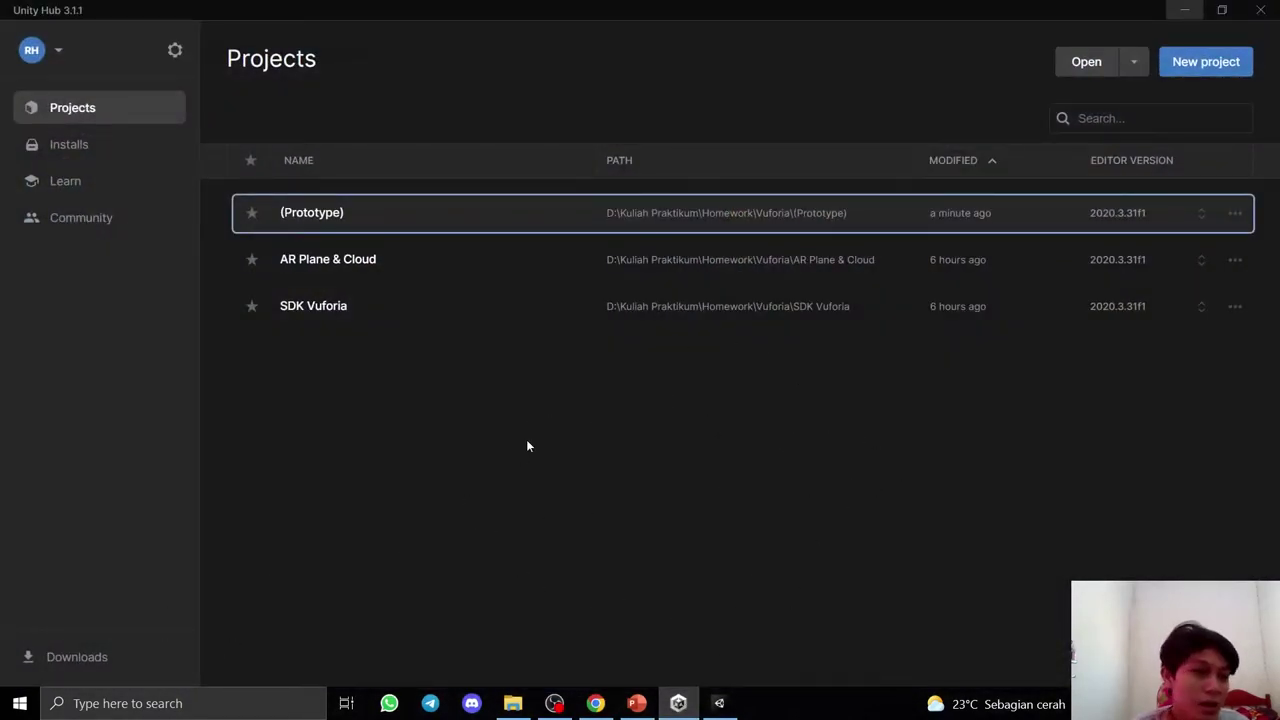
pyautogui.click(175, 145)
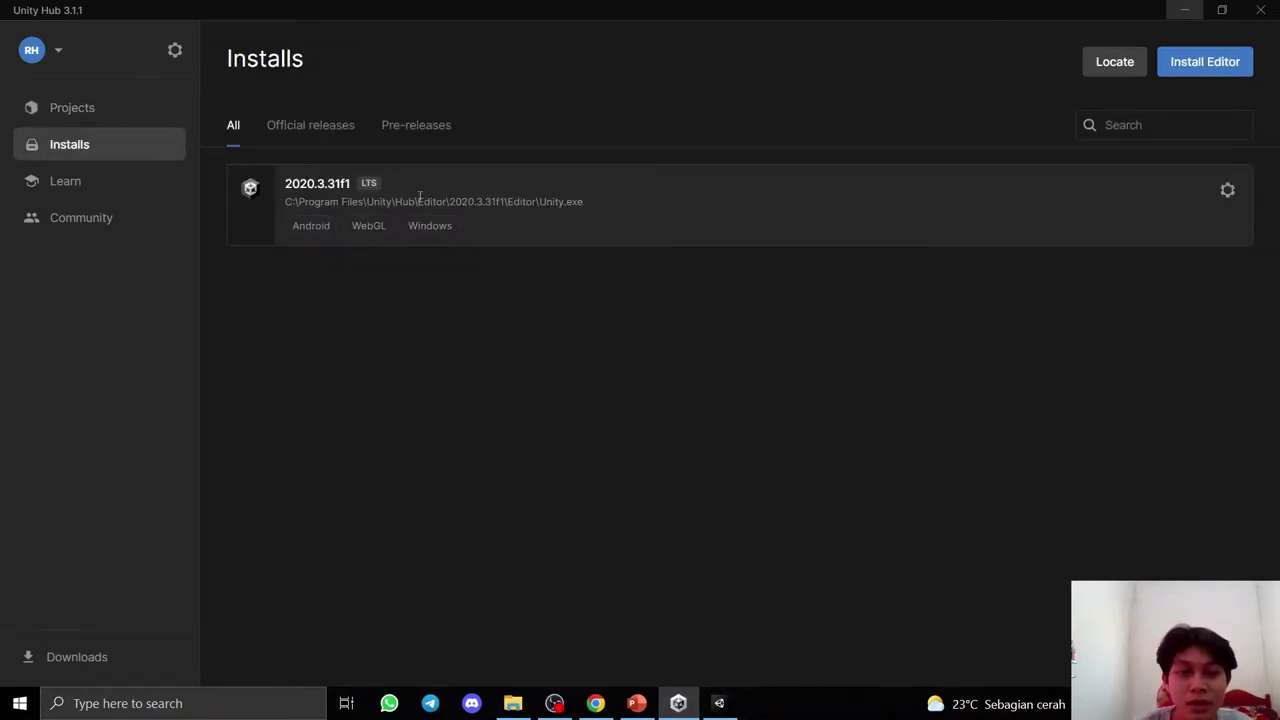
pyautogui.click(1186, 68)
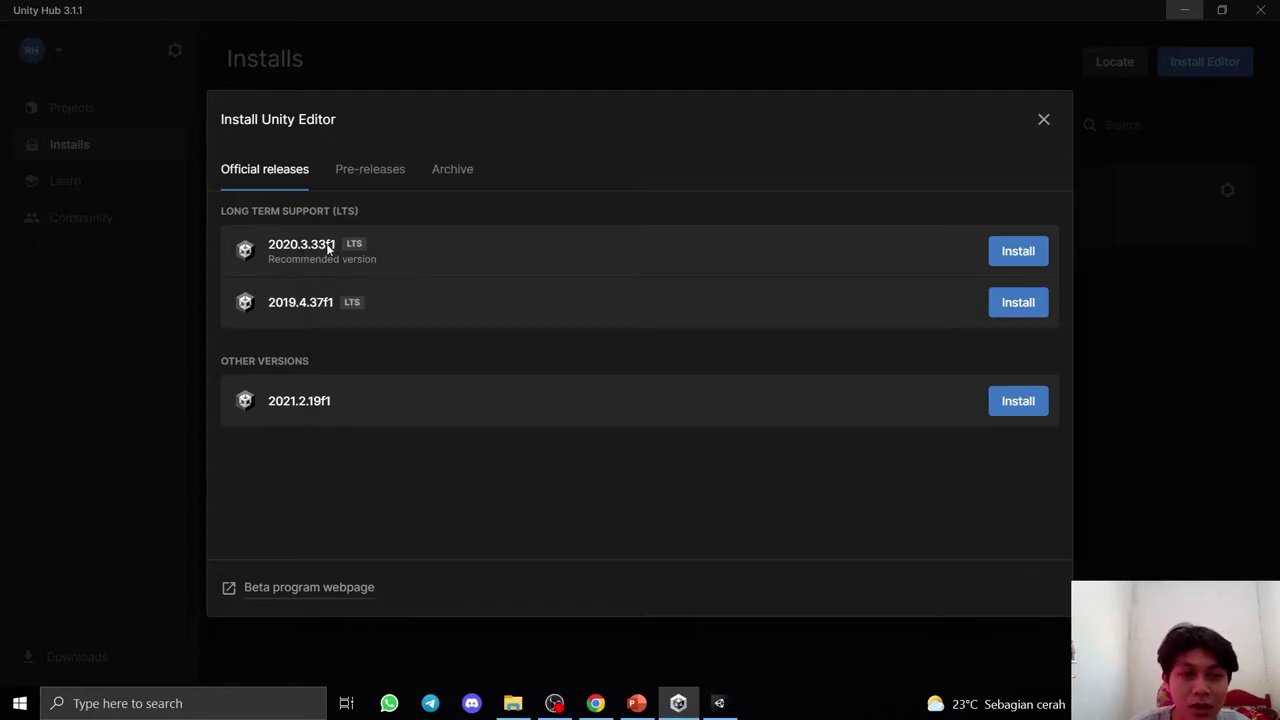
pyautogui.press('Escape')
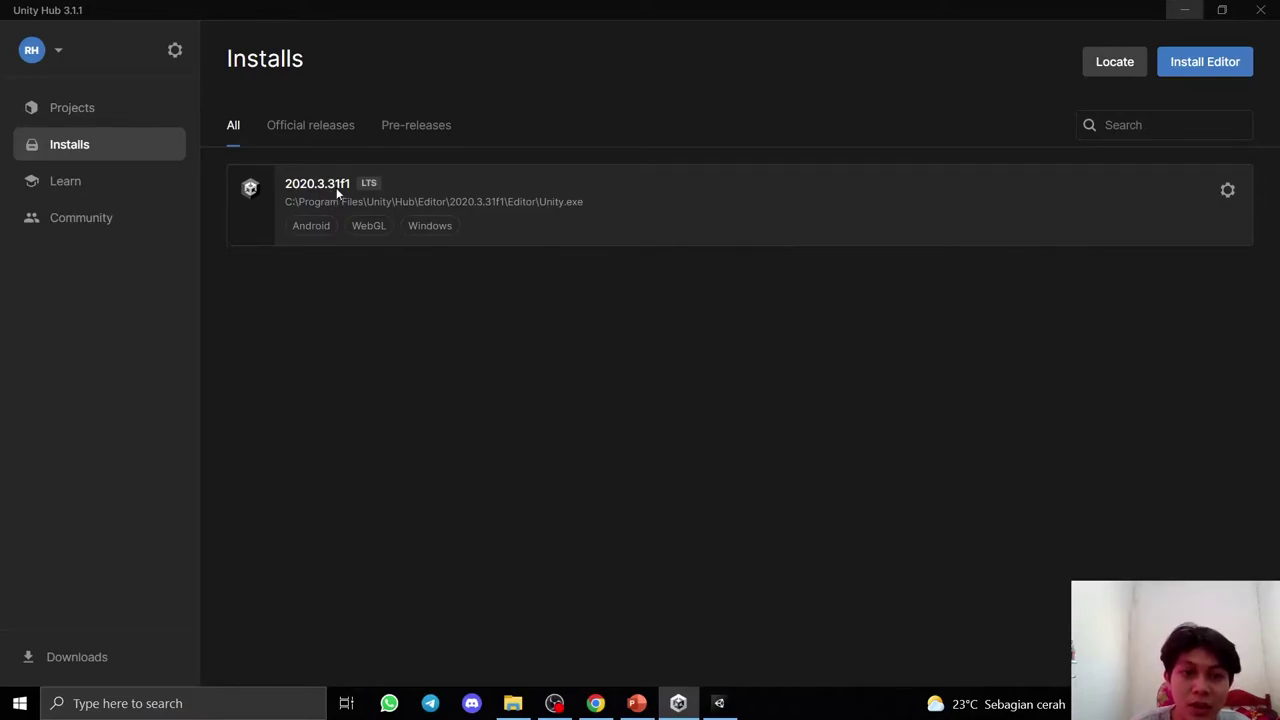
pyautogui.click(1210, 61)
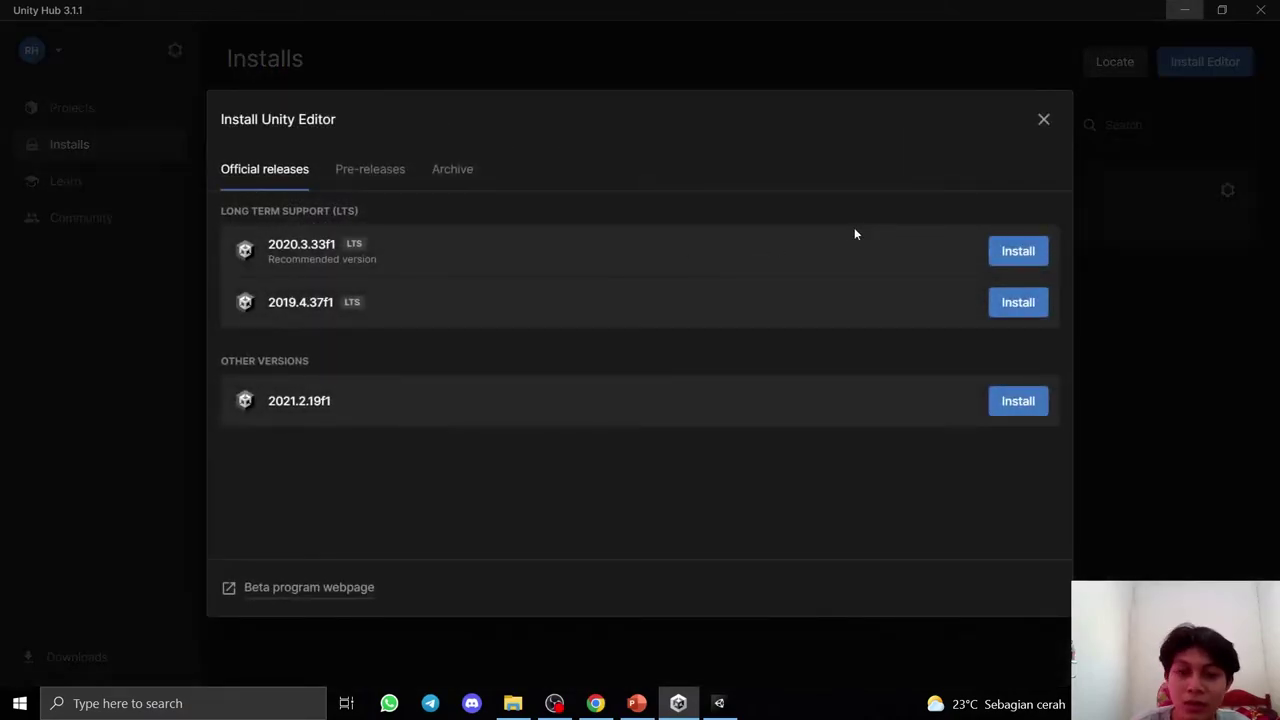
# Choose modules for 2020.3.33f1: Android Build Support, SDK & NDK, OpenJDK; no Visual Studio or Documentation.
pyautogui.click(1030, 253)
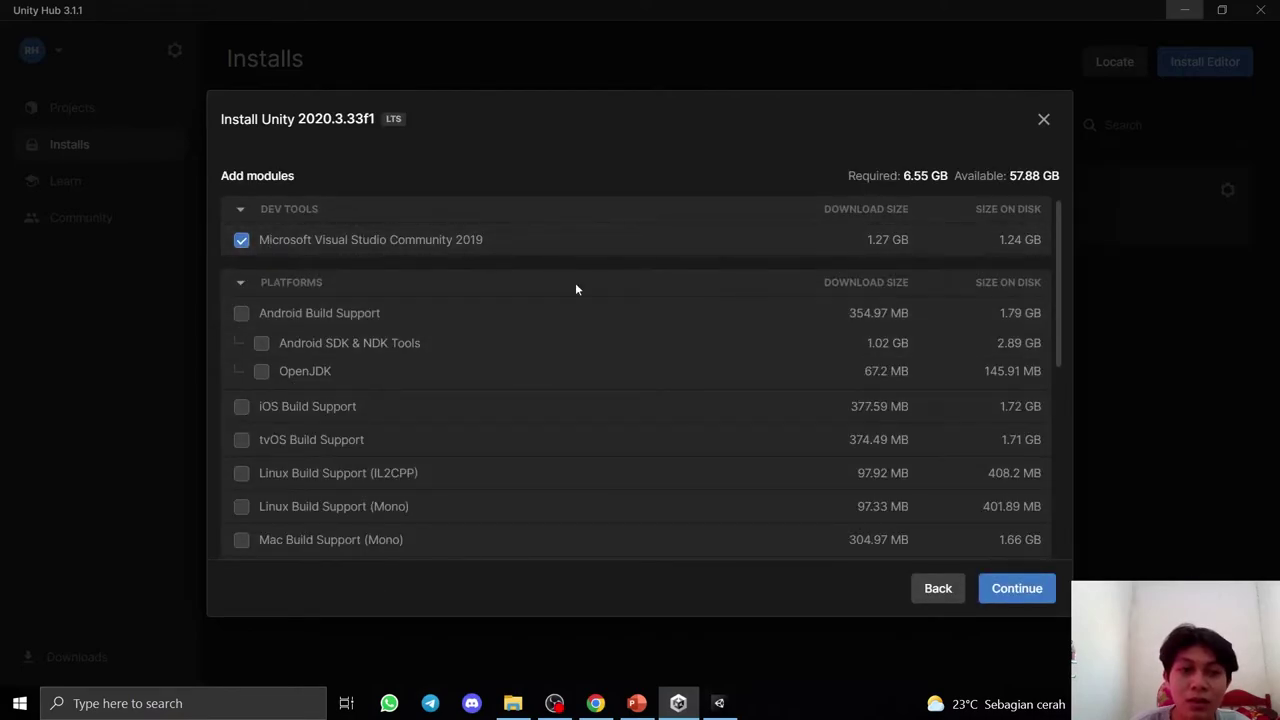
pyautogui.click(241, 317)
pyautogui.click(262, 346)
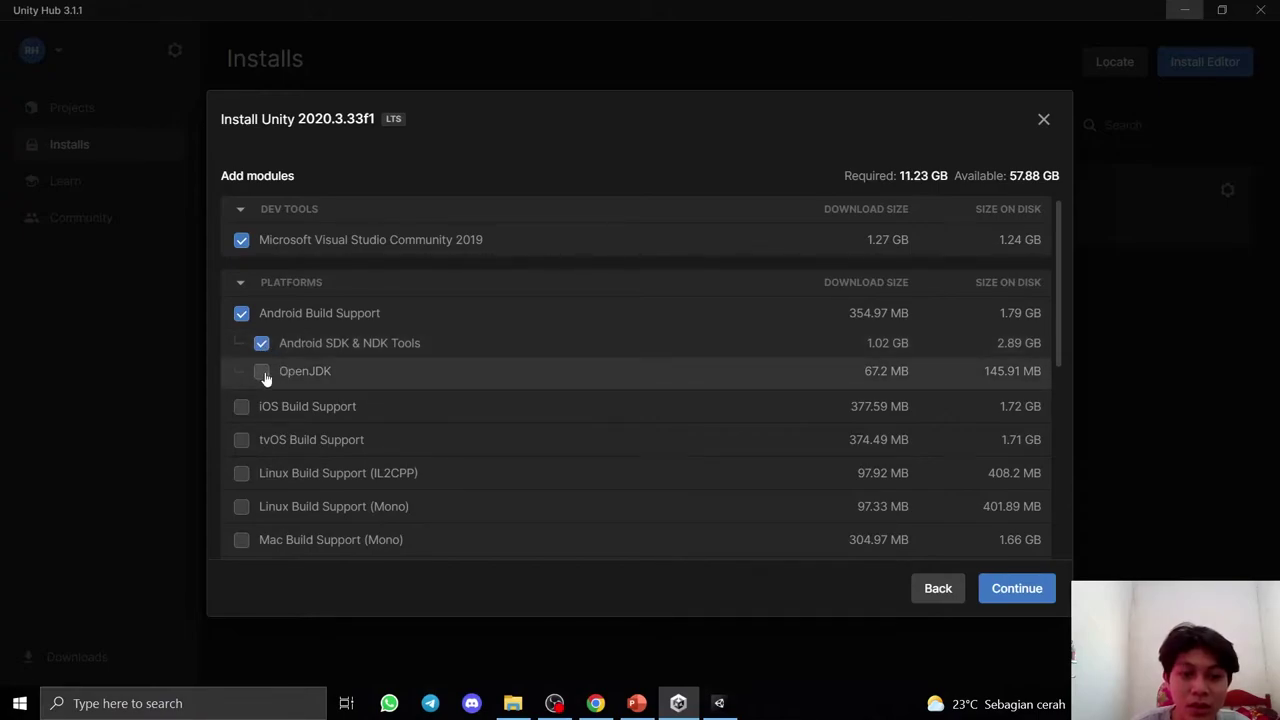
pyautogui.click(263, 373)
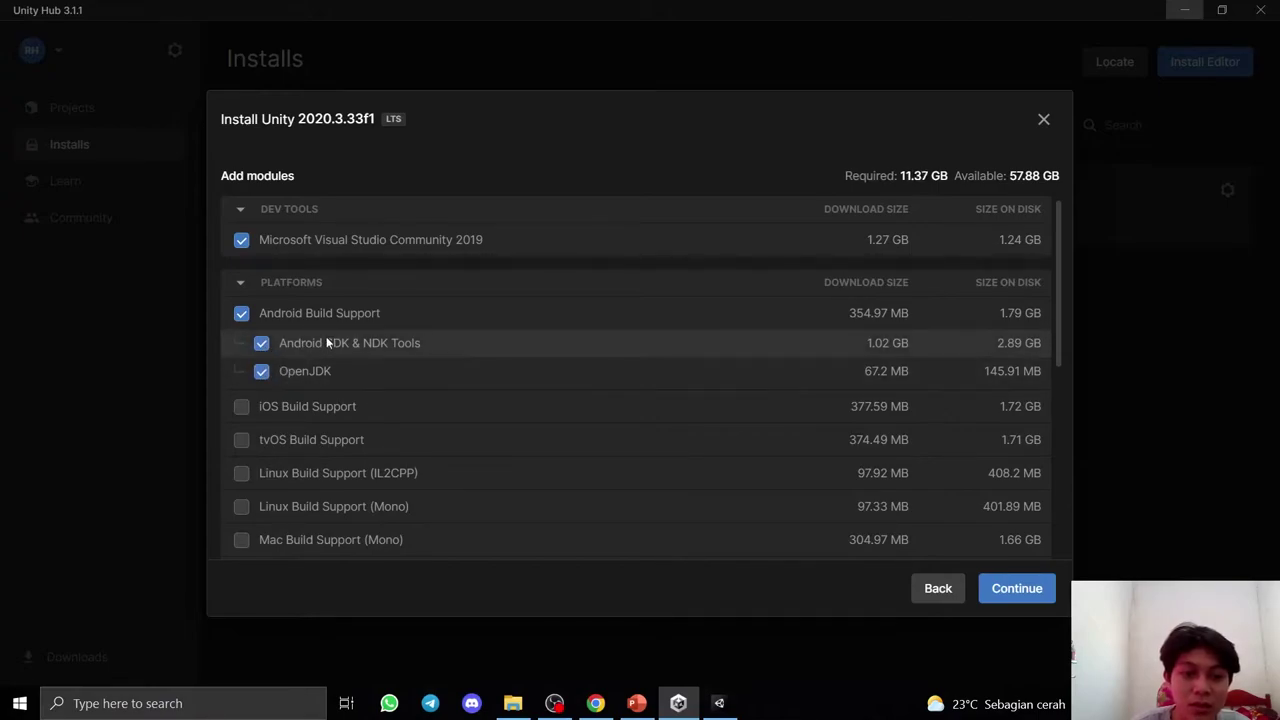
pyautogui.click(241, 244)
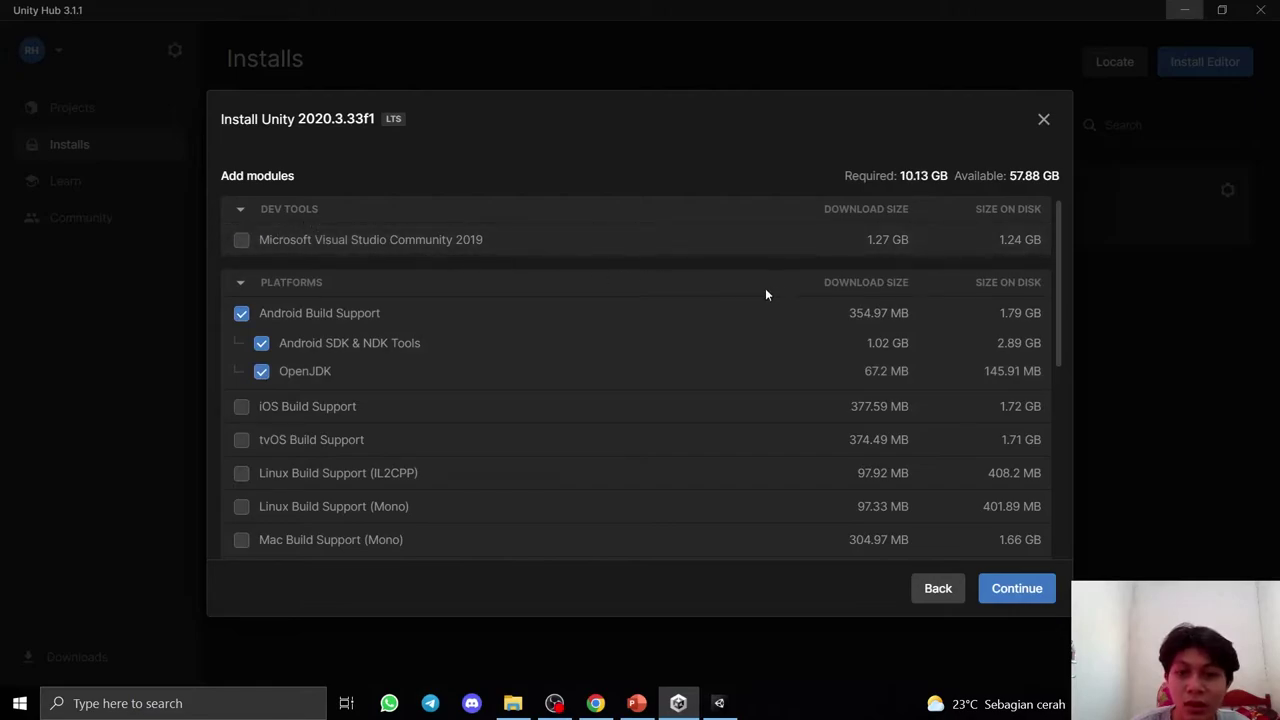
pyautogui.scroll(-2, 532, 336)
pyautogui.scroll(-2, 532, 336)
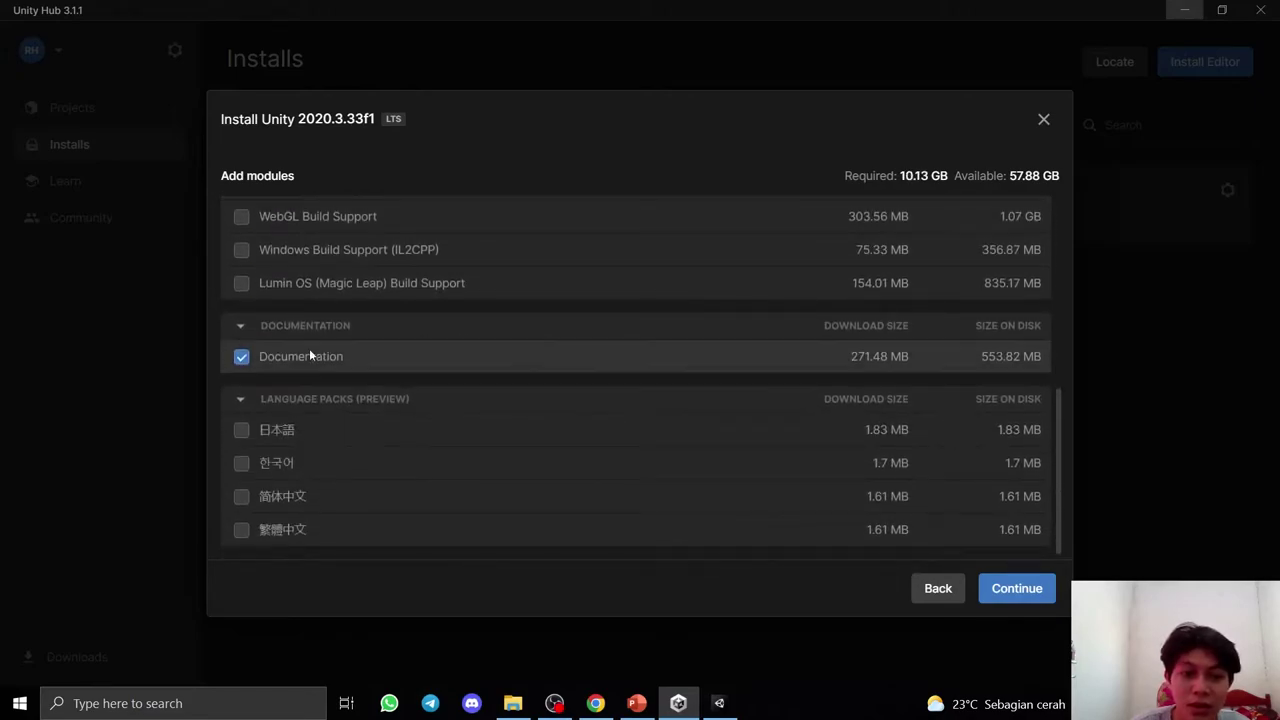
pyautogui.click(241, 356)
pyautogui.scroll(5, 386, 345)
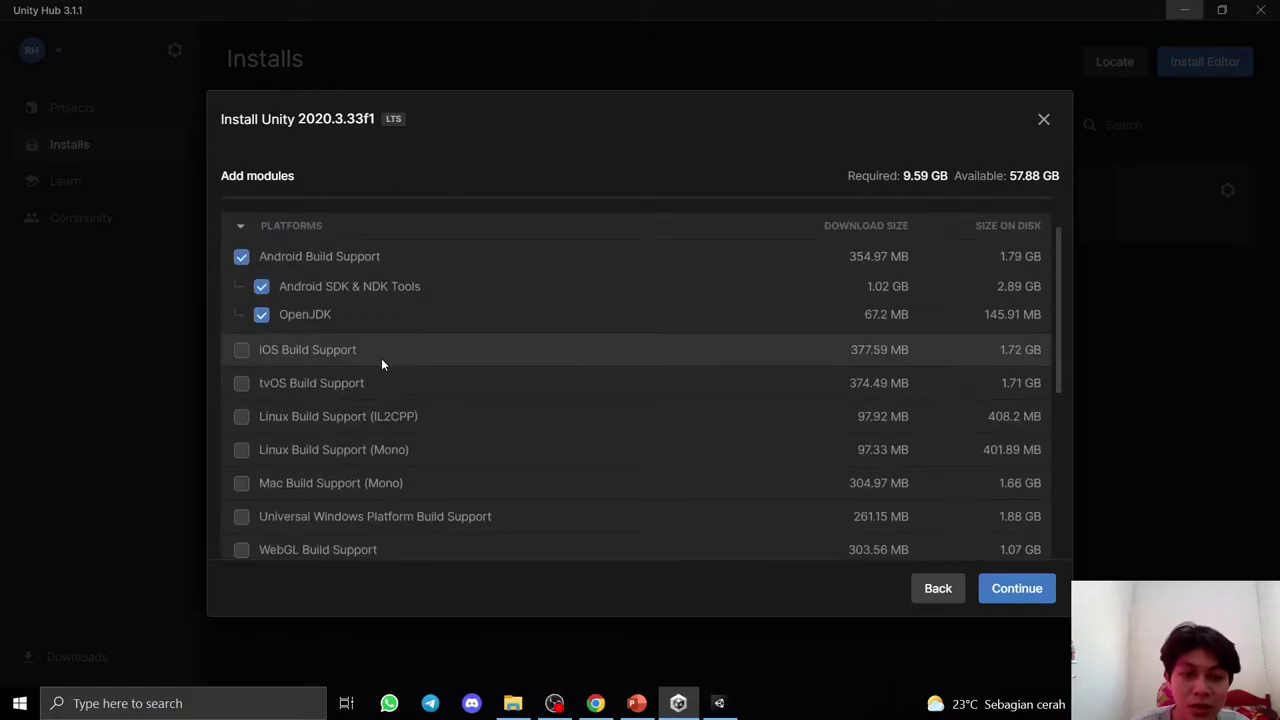
pyautogui.scroll(1, 381, 358)
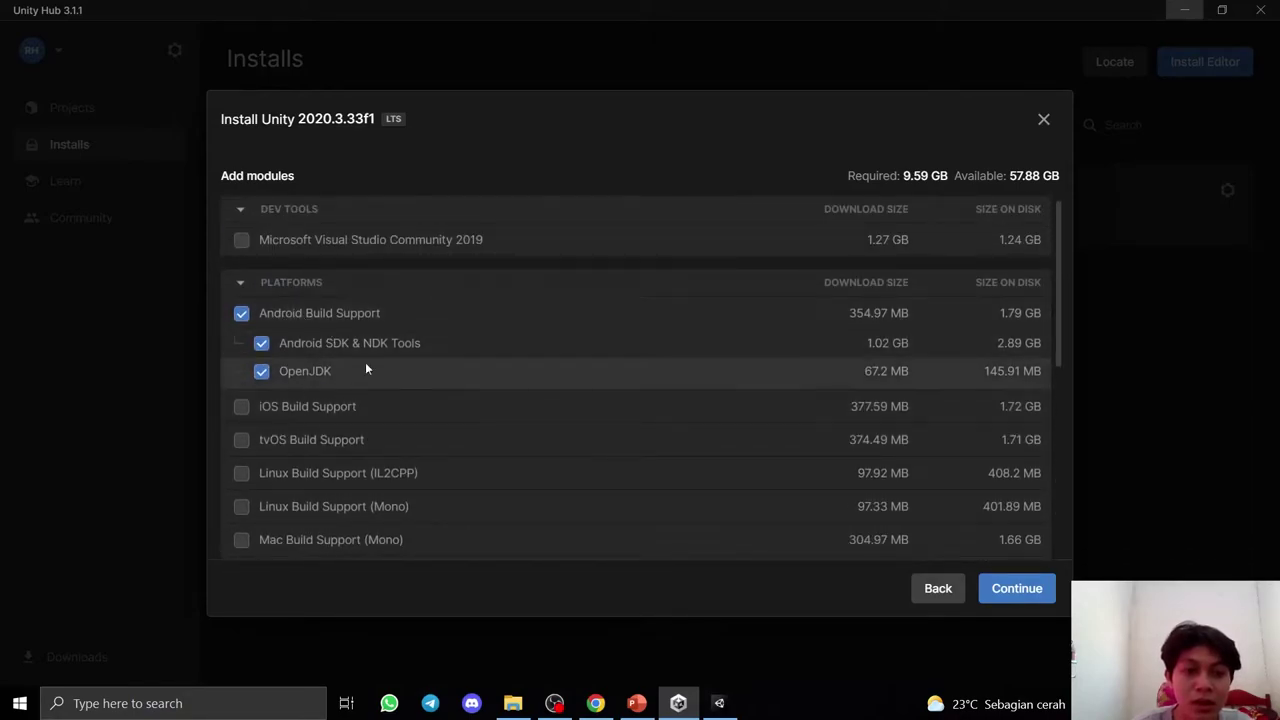
# Leave iOS Build Support unchecked and cancel the 2020.3.33f1 installation.
pyautogui.click(242, 407)
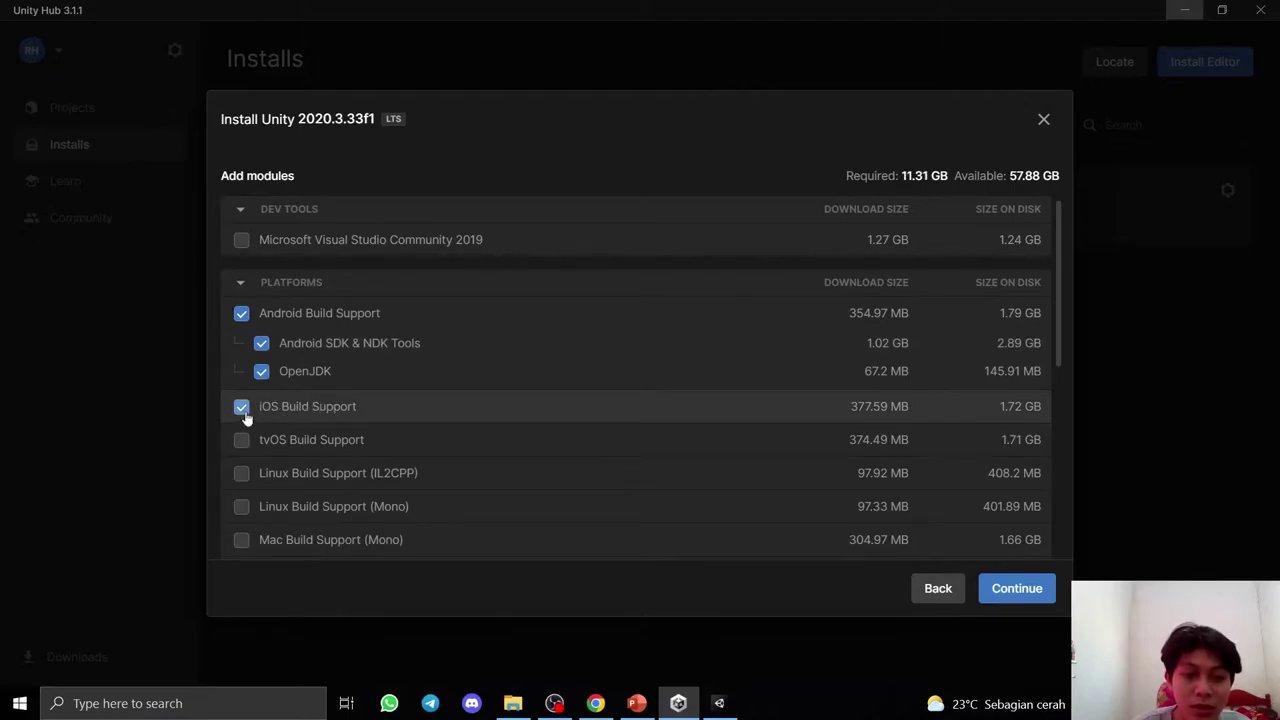
pyautogui.click(242, 409)
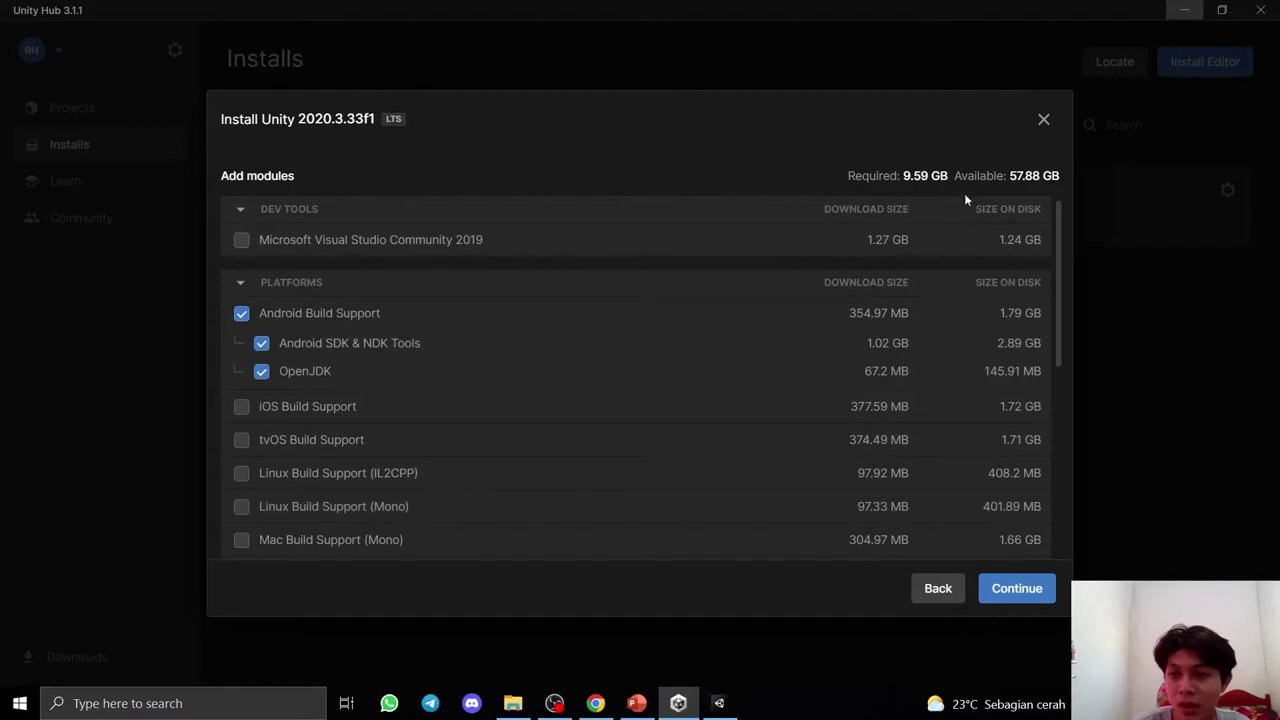
pyautogui.click(1043, 121)
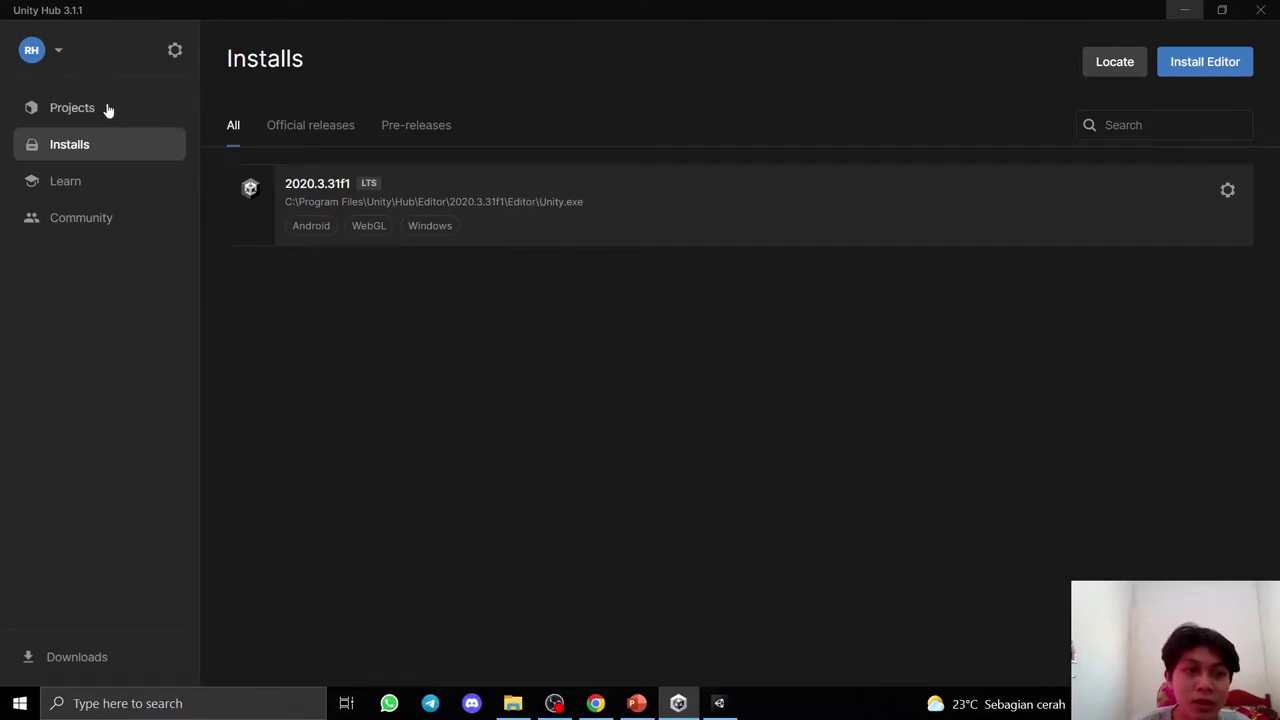
pyautogui.click(54, 50)
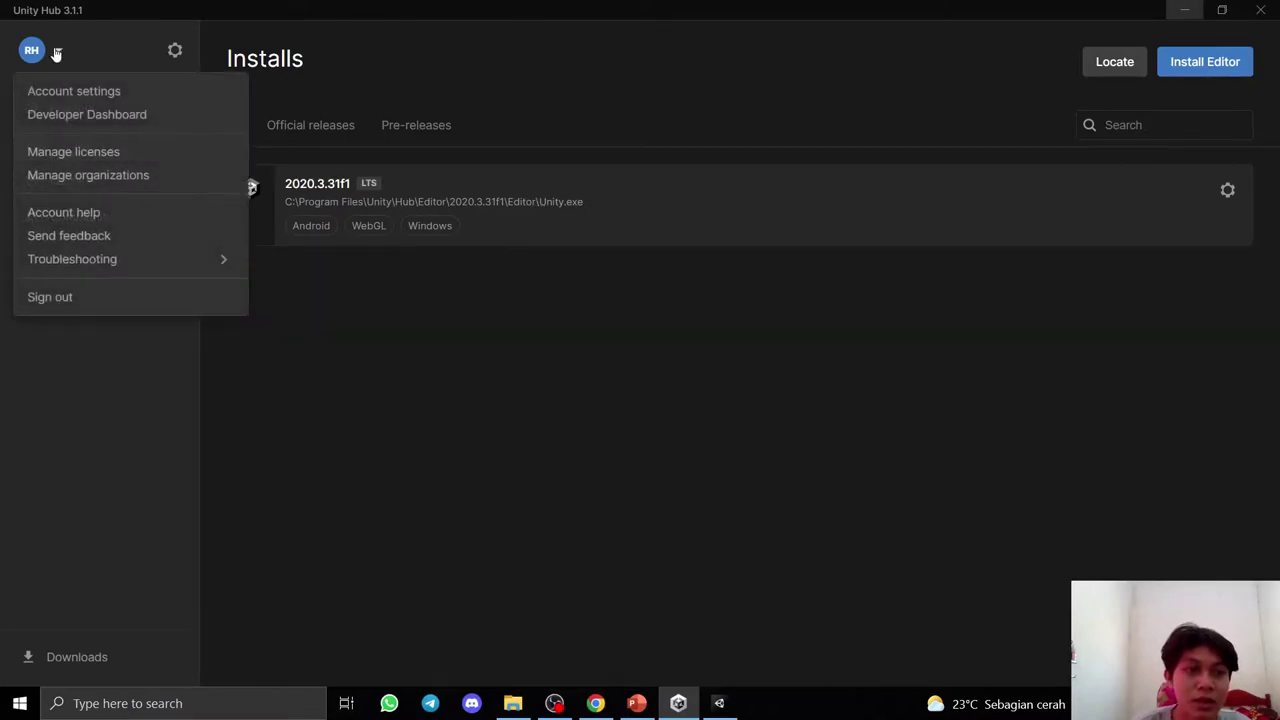
pyautogui.click(137, 114)
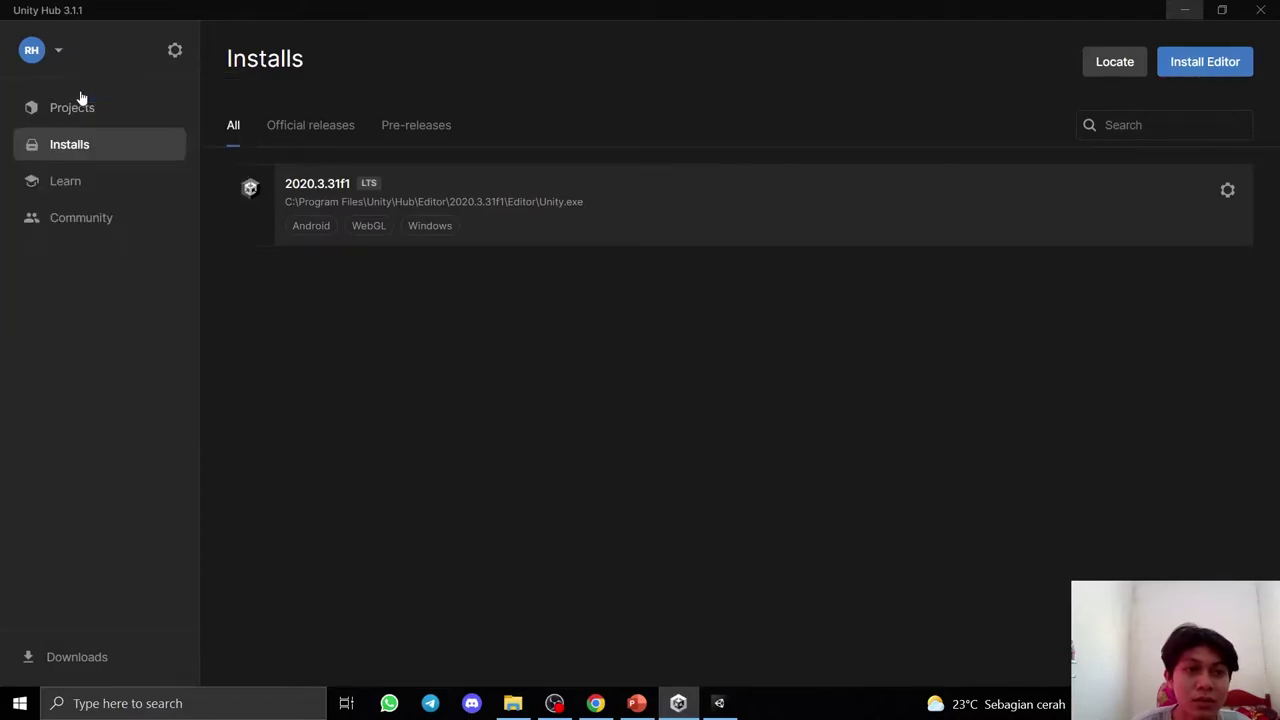
pyautogui.click(54, 50)
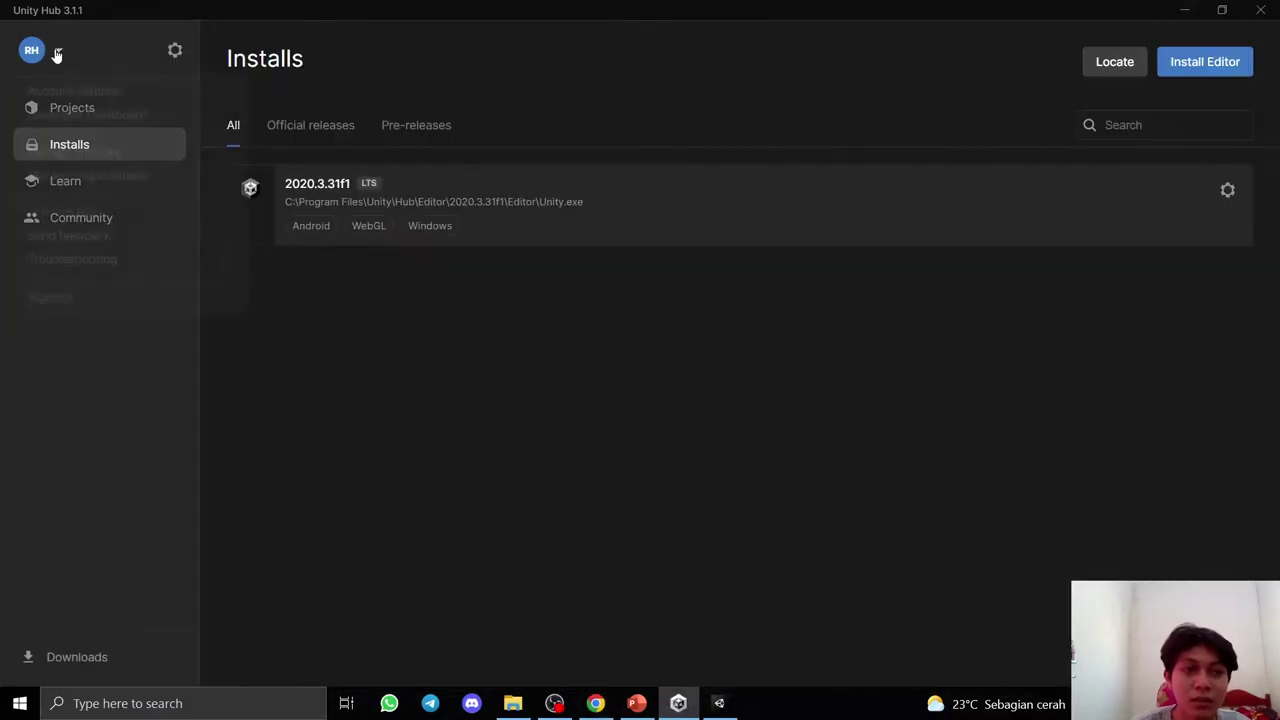
pyautogui.click(174, 50)
pyautogui.click(174, 50)
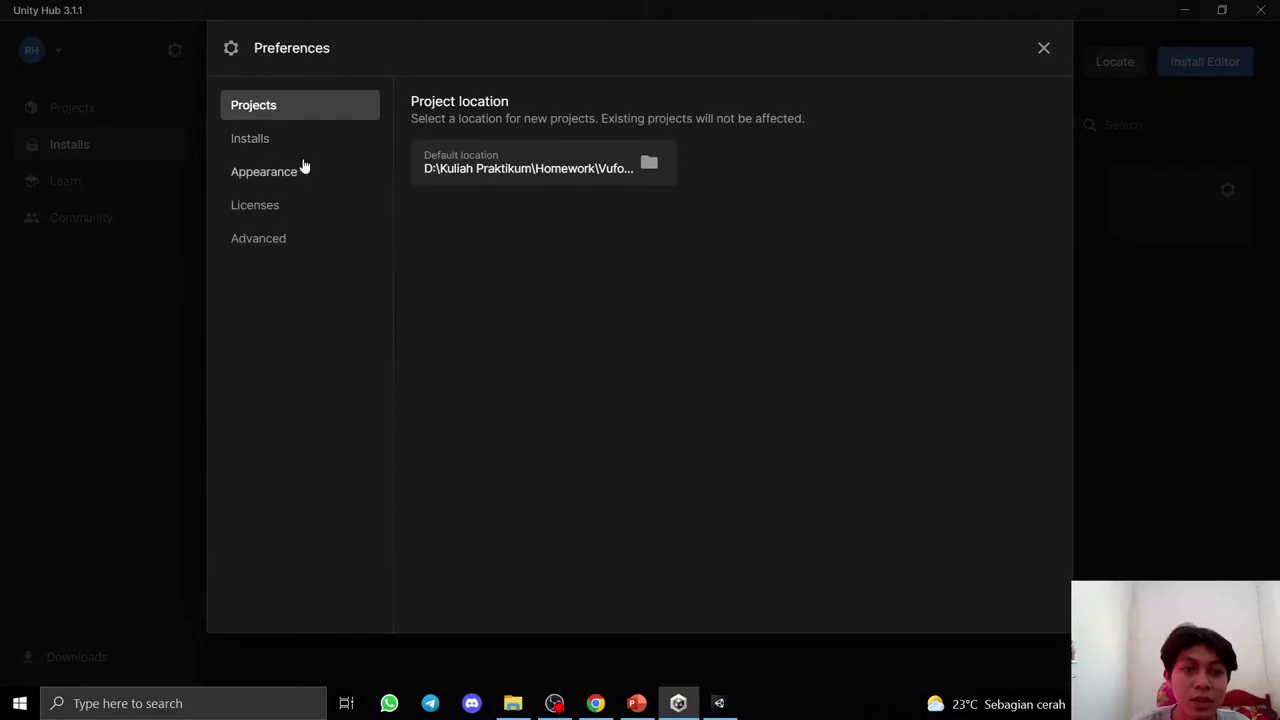
pyautogui.click(257, 211)
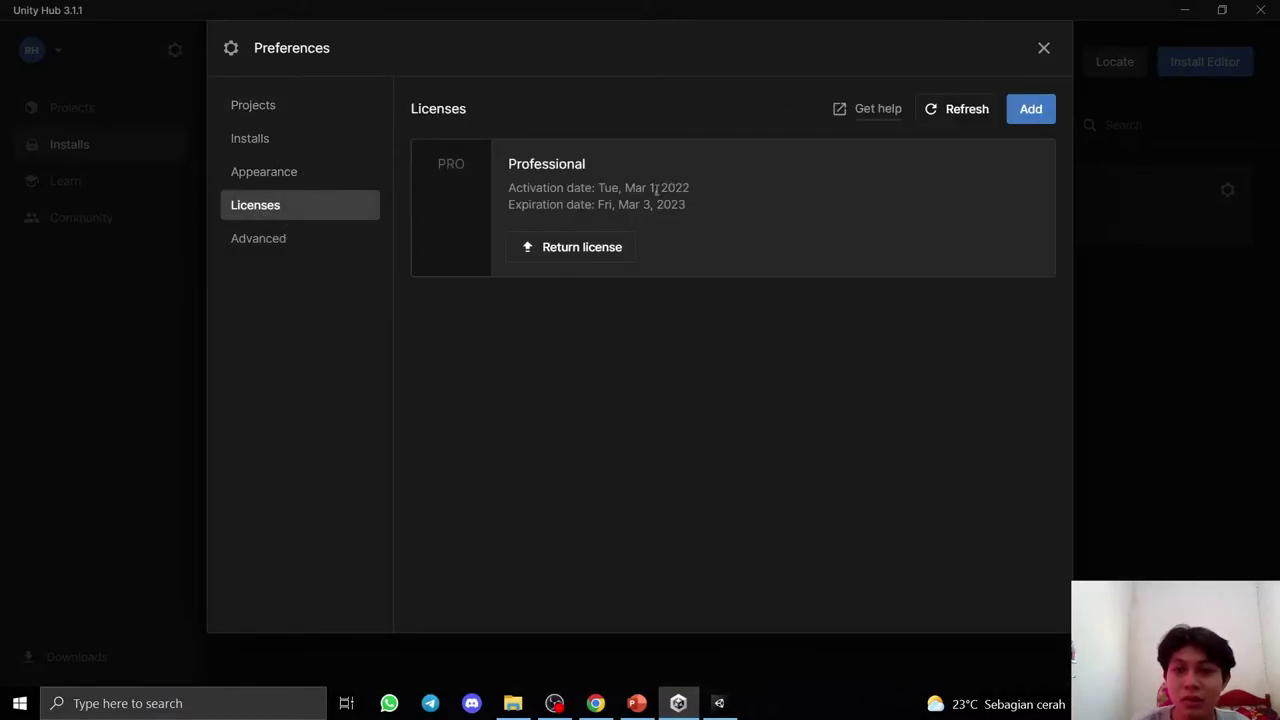
pyautogui.click(97, 226)
pyautogui.click(54, 52)
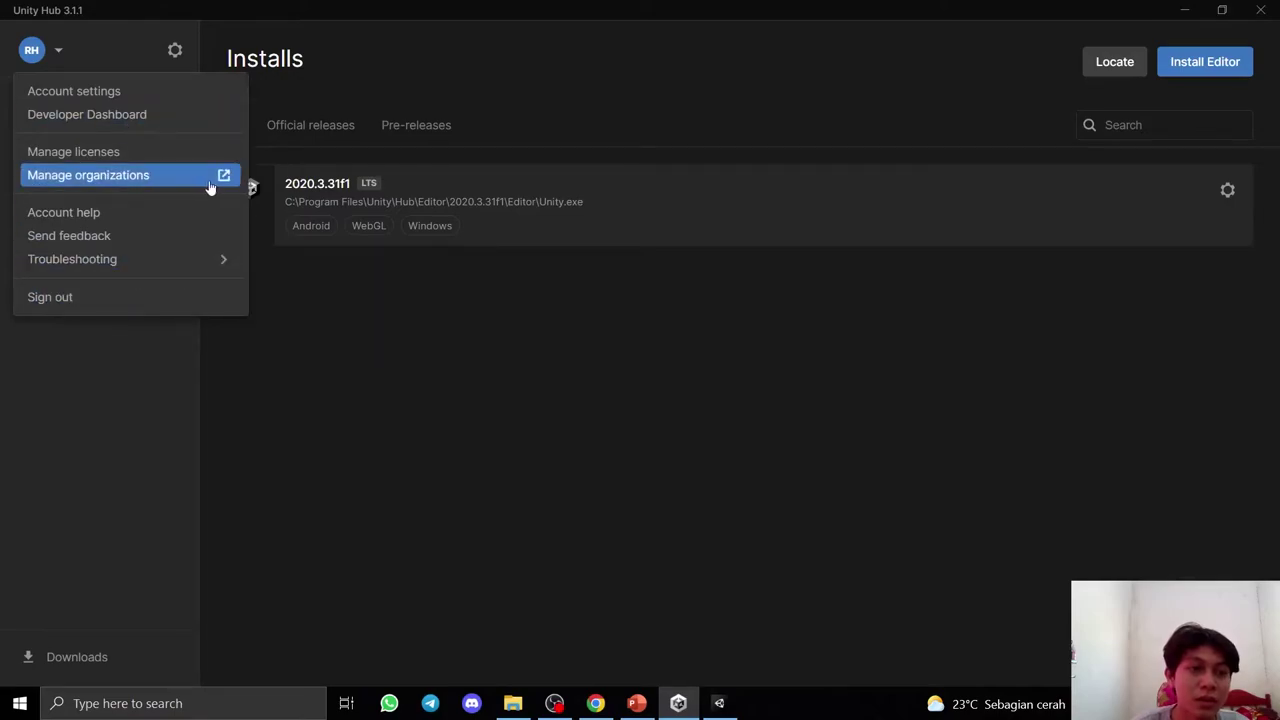
# Check the Professional license in Unity Hub preferences, then close the preferences.
pyautogui.click(174, 51)
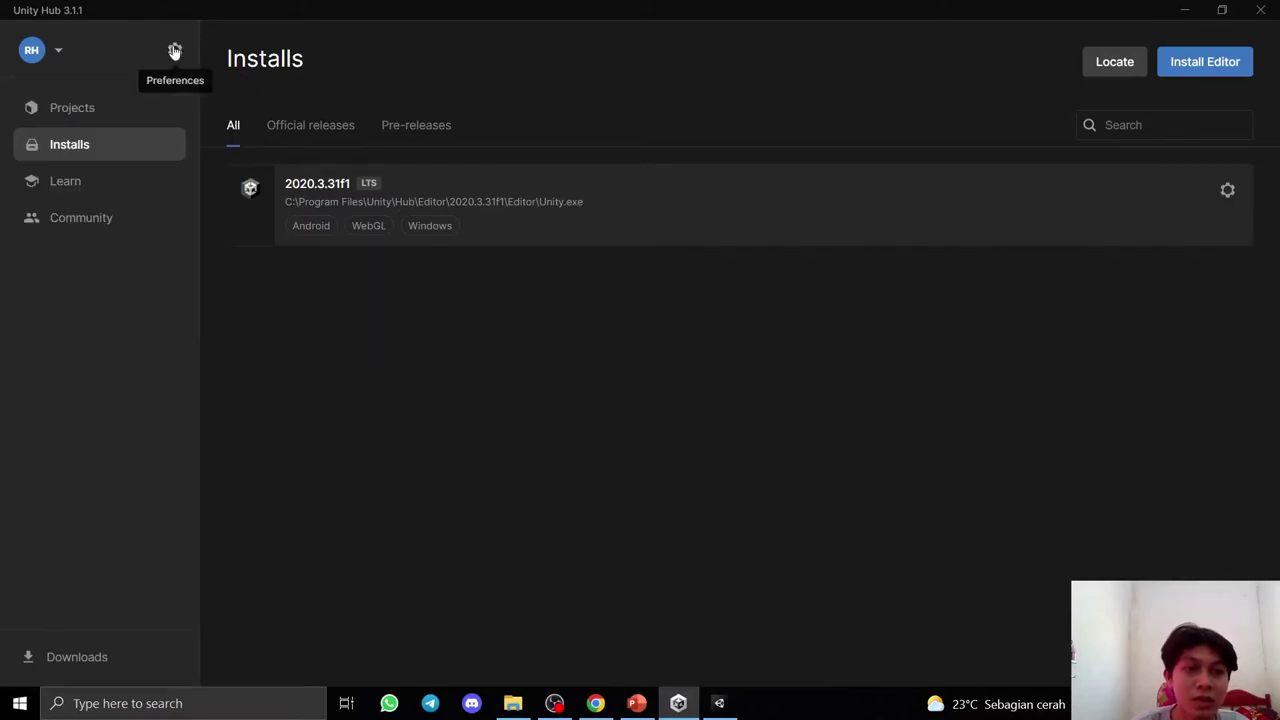
pyautogui.click(174, 50)
pyautogui.click(286, 207)
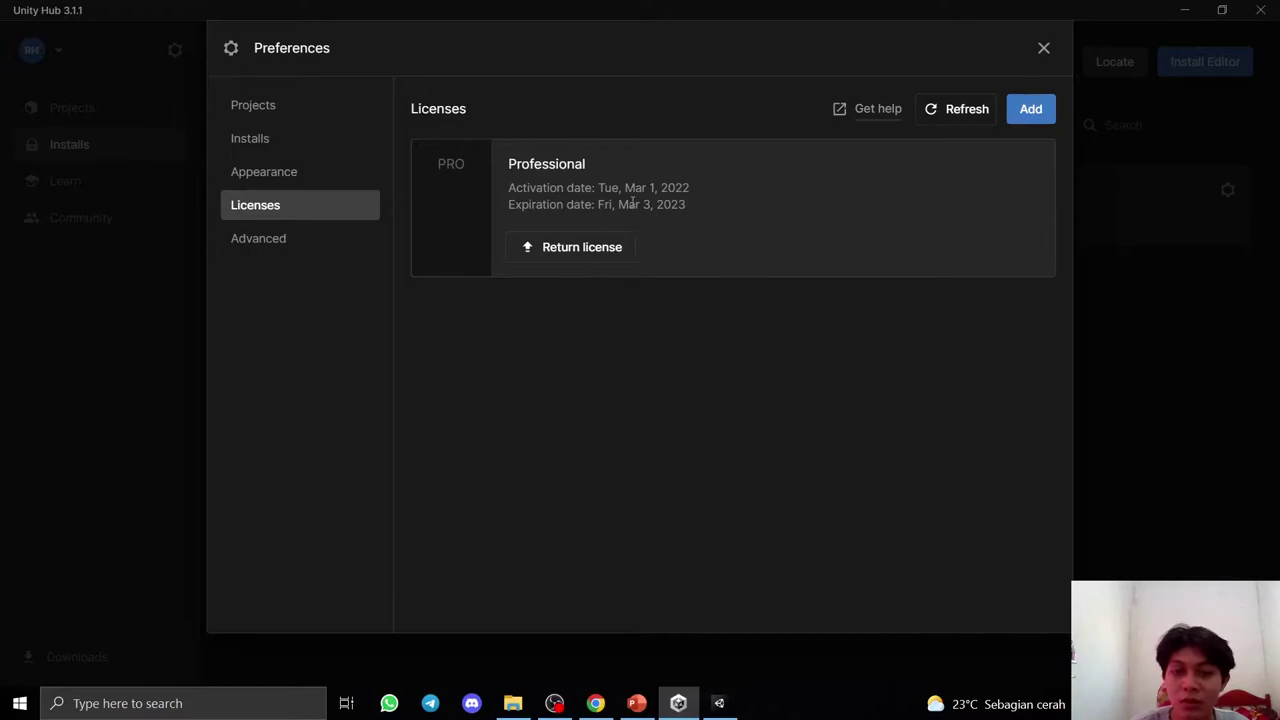
pyautogui.click(1043, 47)
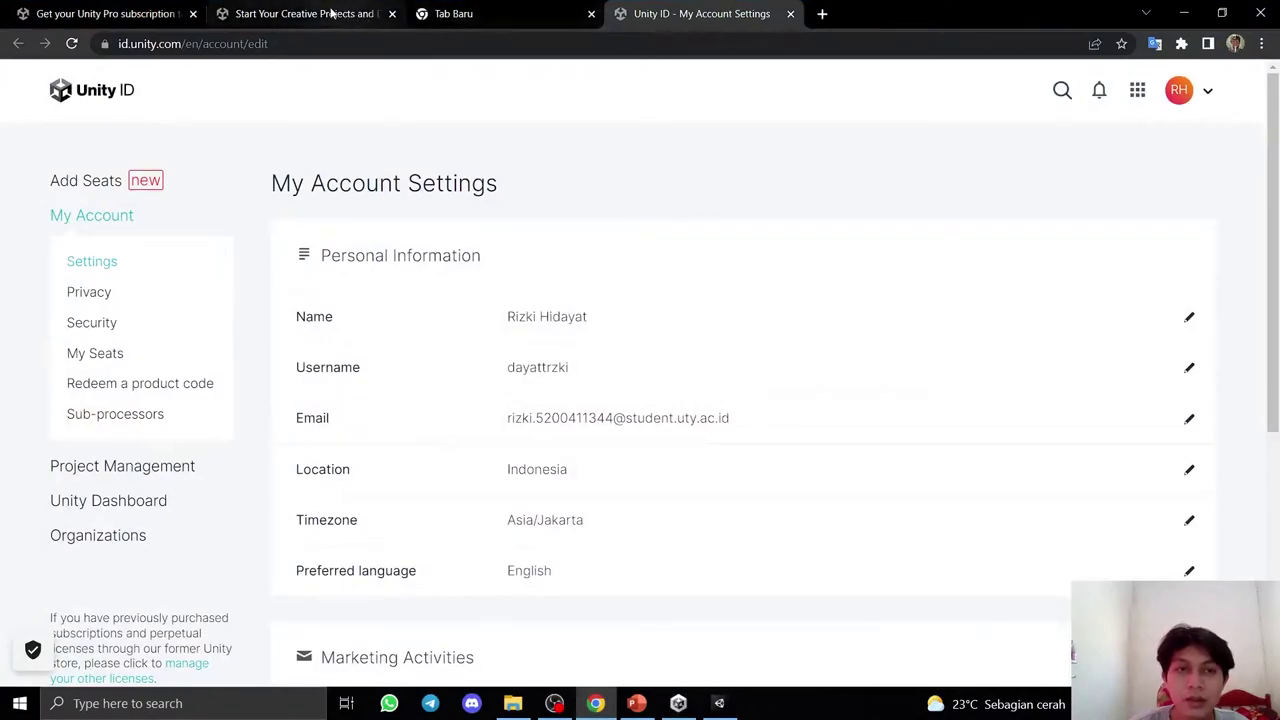
# Search Google for vuforia in the new tab and open the Vuforia Developer Portal.
pyautogui.click(454, 19)
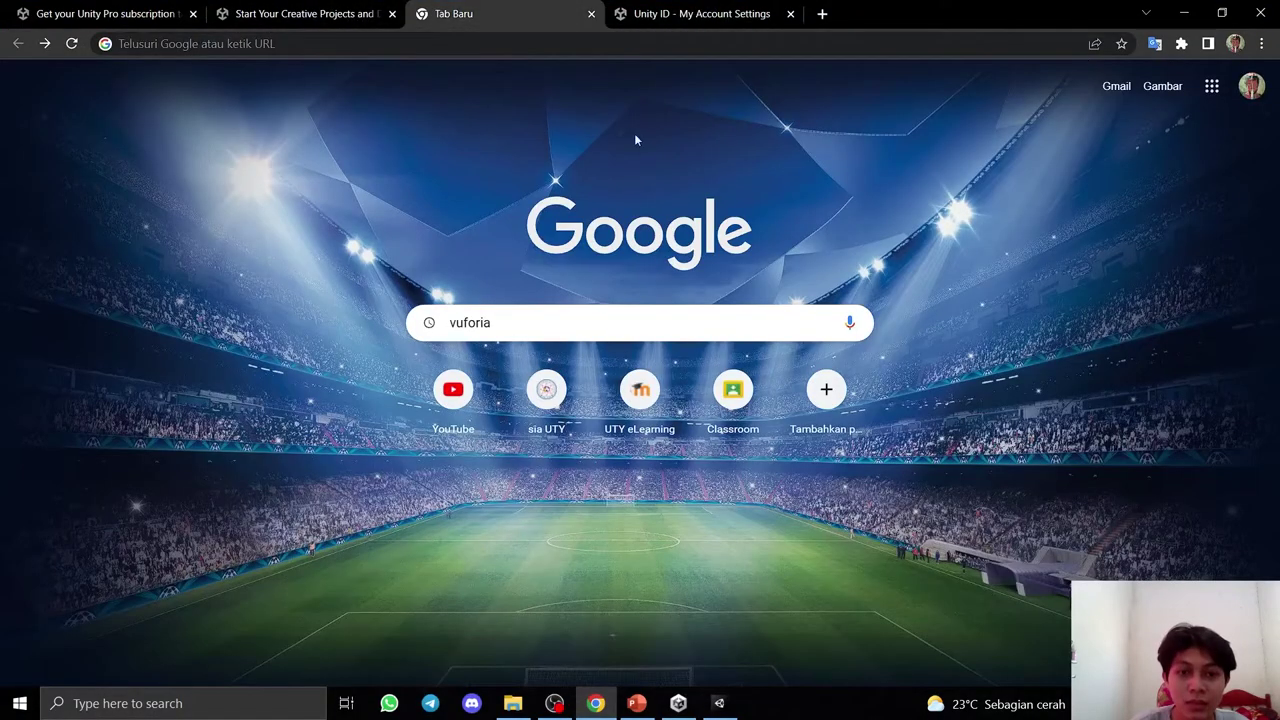
pyautogui.press('Return')
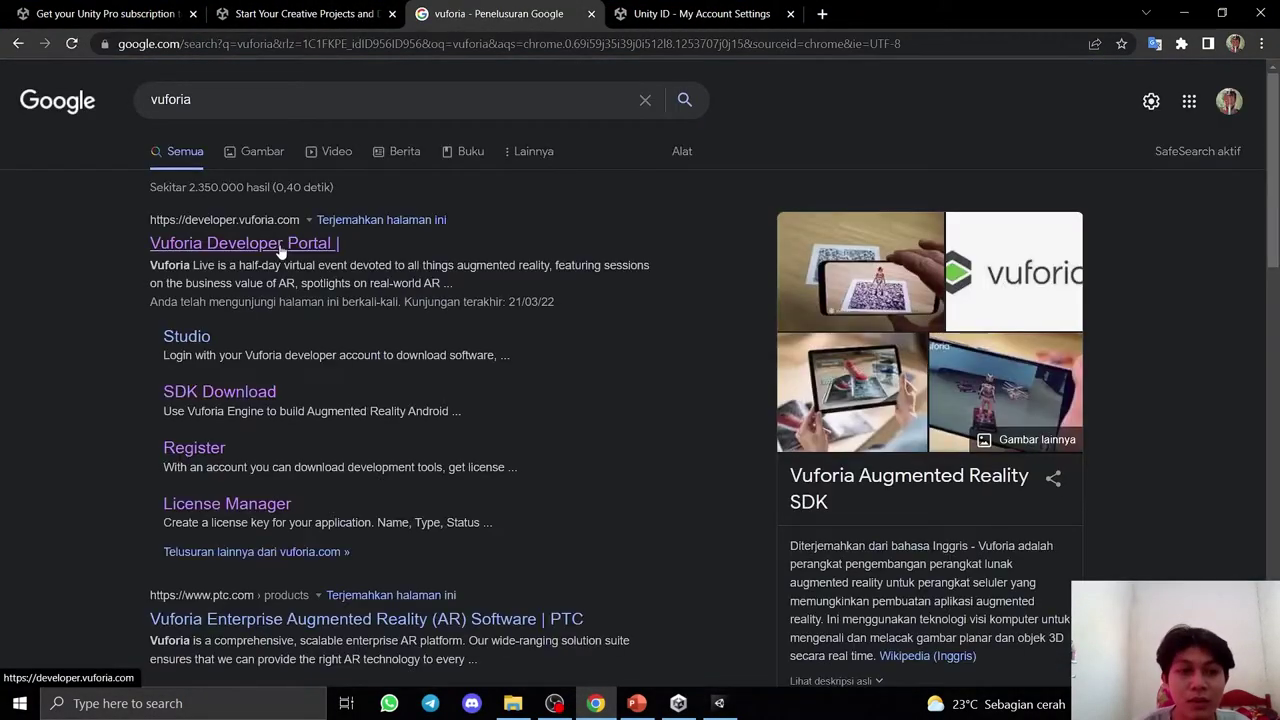
pyautogui.click(282, 248)
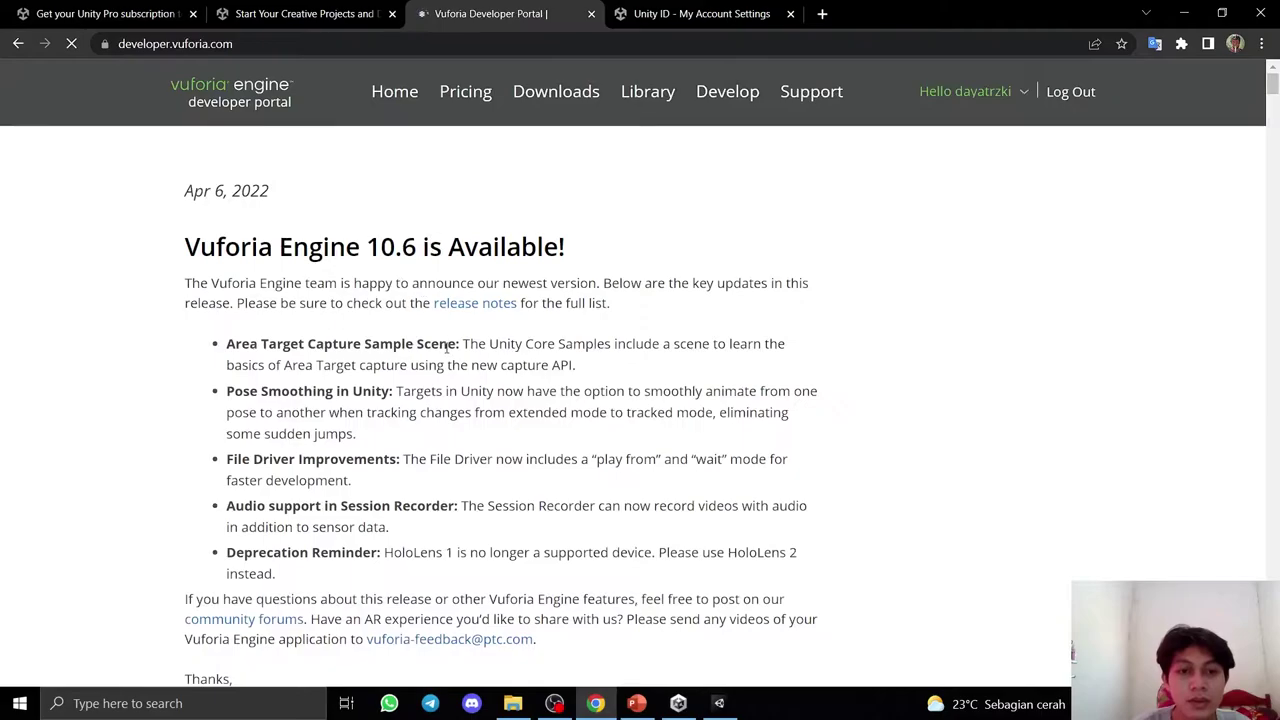
pyautogui.scroll(-2, 354, 418)
pyautogui.scroll(-5, 354, 418)
pyautogui.scroll(7, 650, 260)
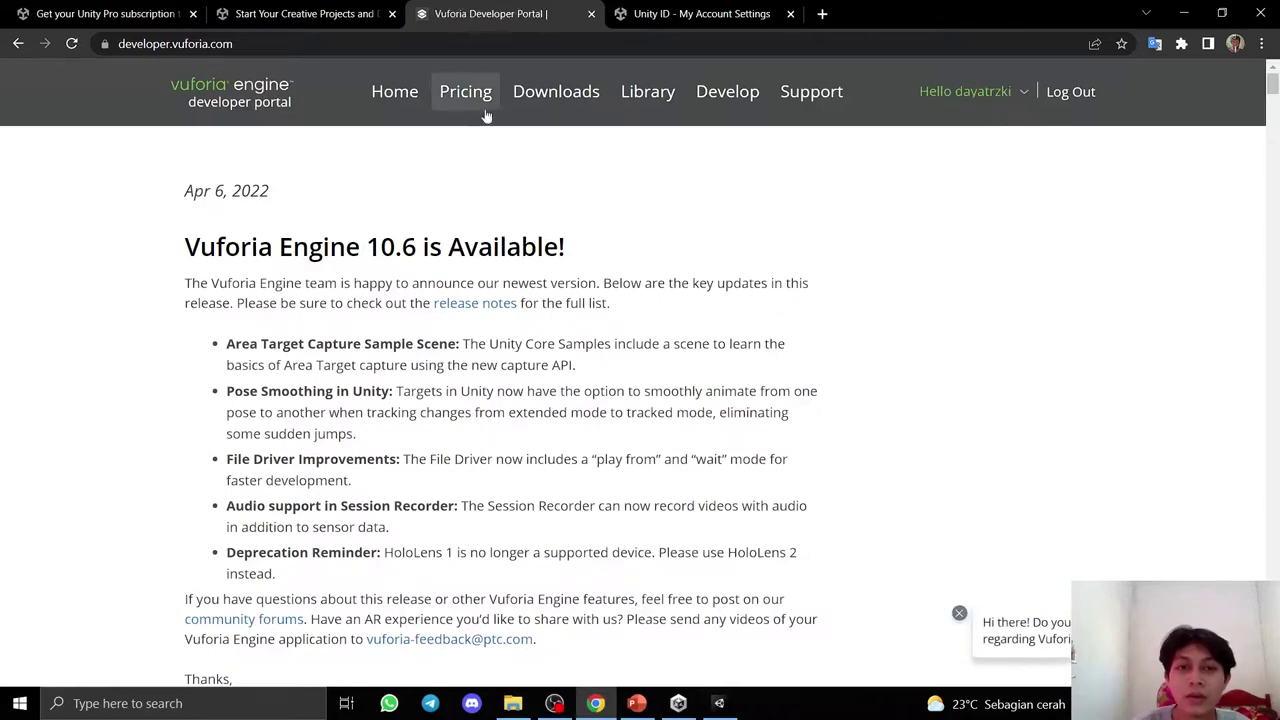
# Go to the Downloads page and request the Vuforia Engine package for Unity.
pyautogui.click(553, 100)
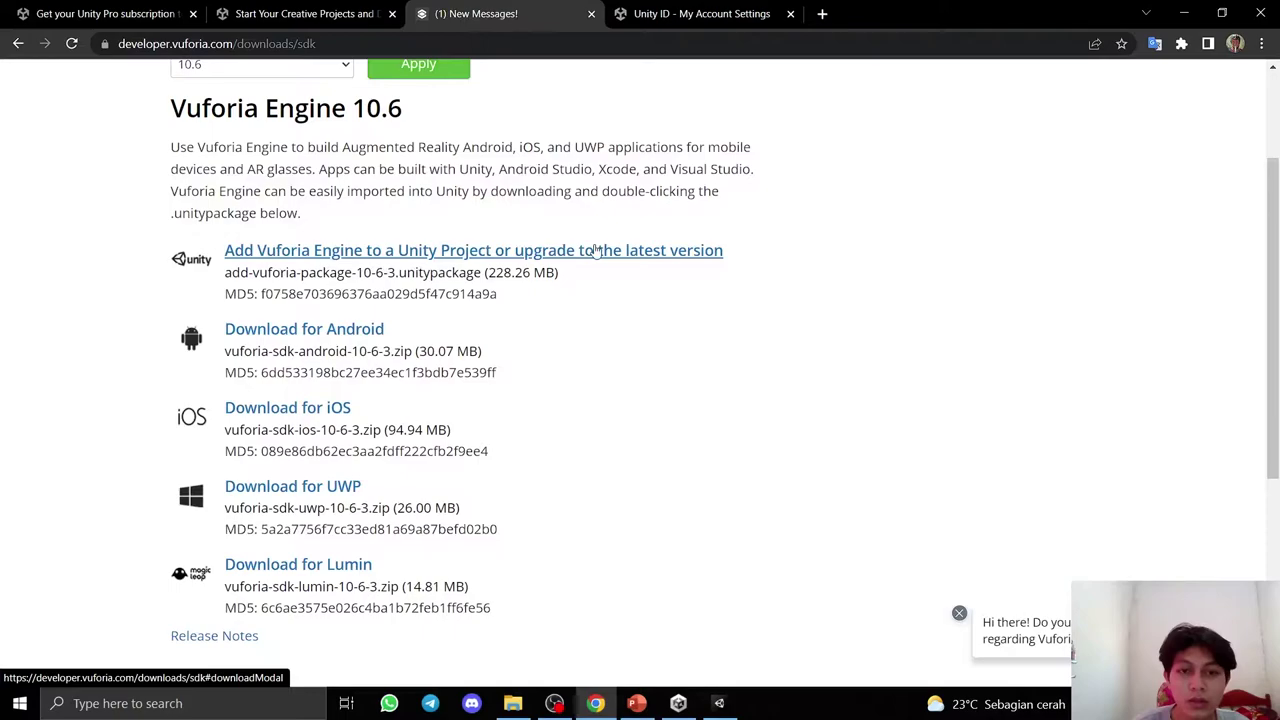
pyautogui.click(417, 250)
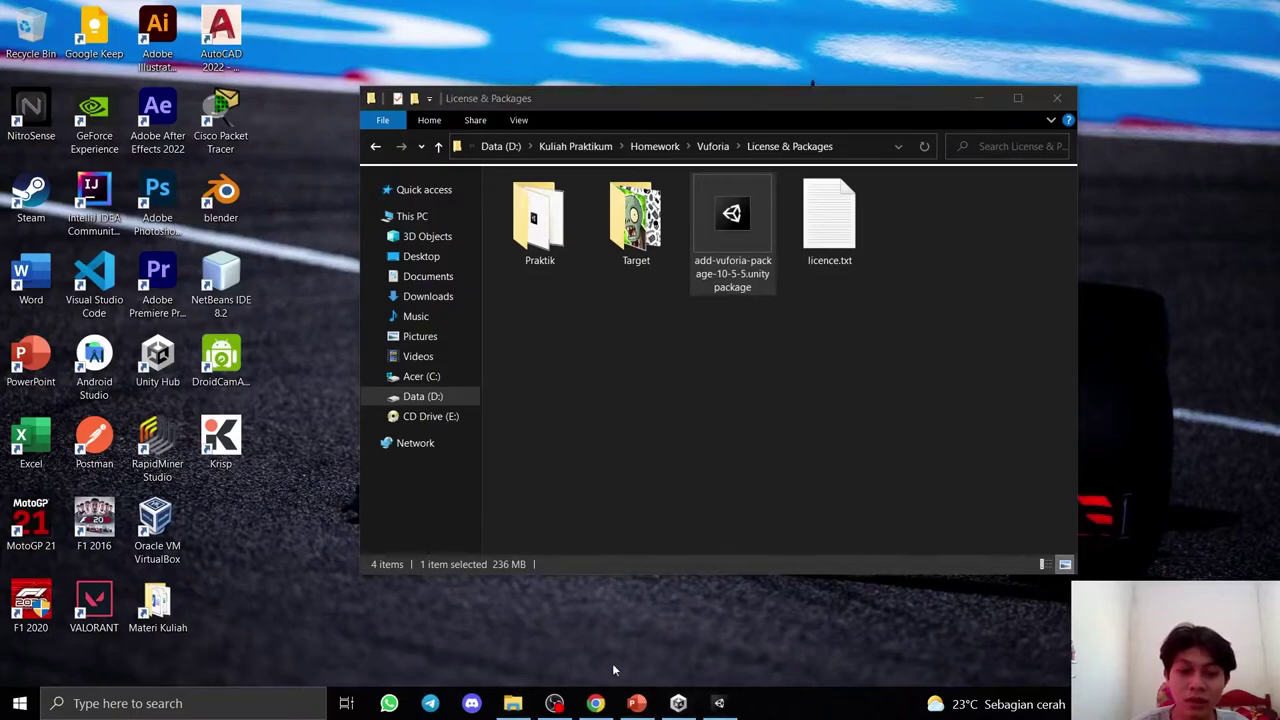
# Dismiss Chrome's Software License dialog, minimize File Explorer, and return to the Vuforia SDK downloads page.
pyautogui.click(595, 703)
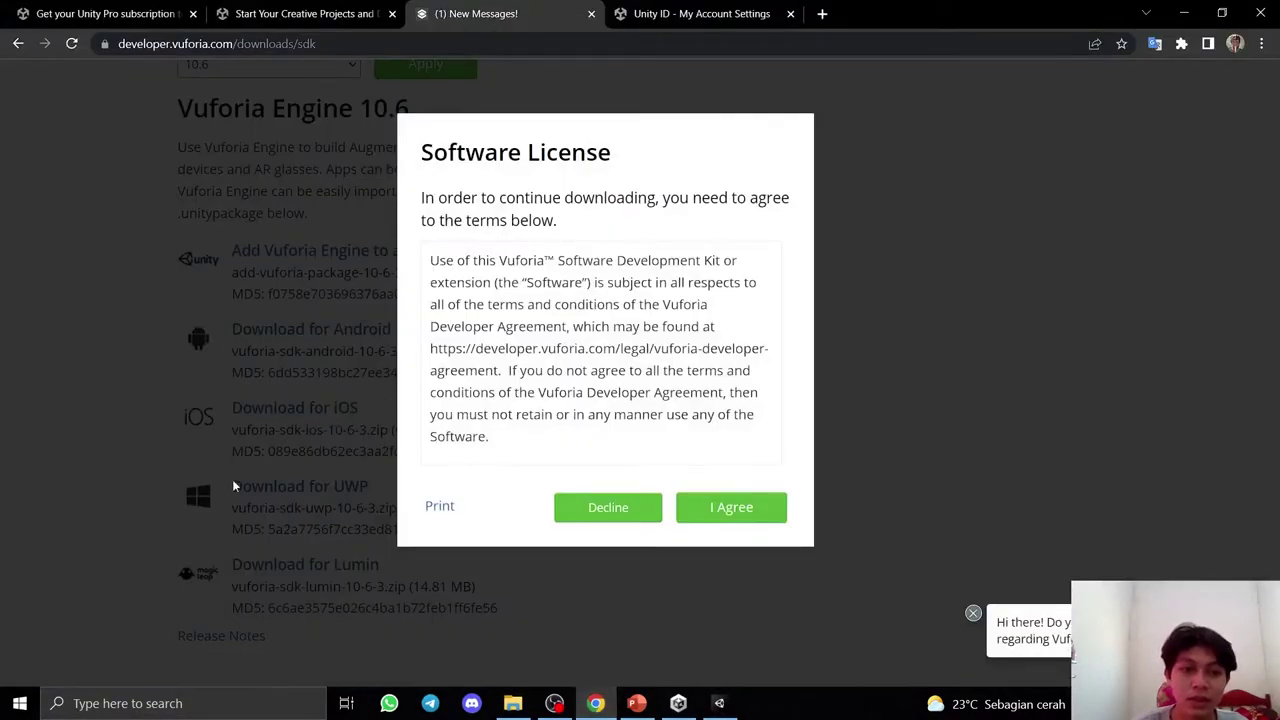
pyautogui.click(600, 508)
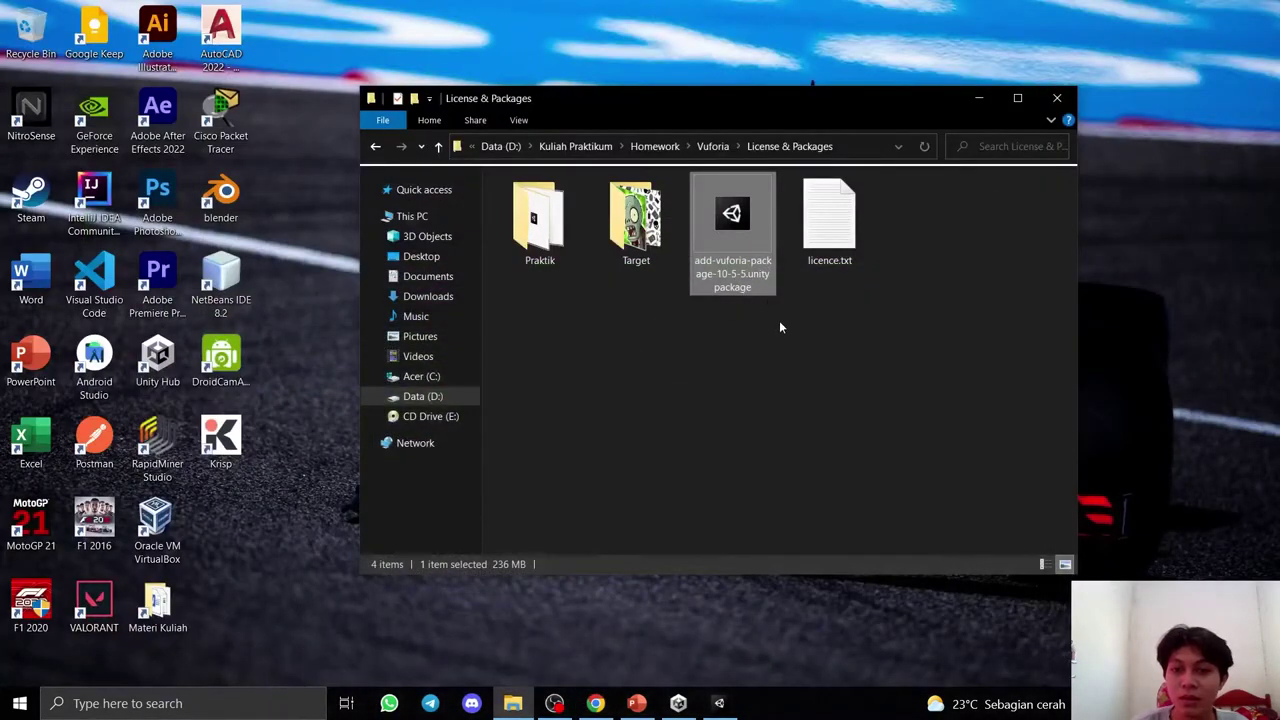
pyautogui.click(781, 327)
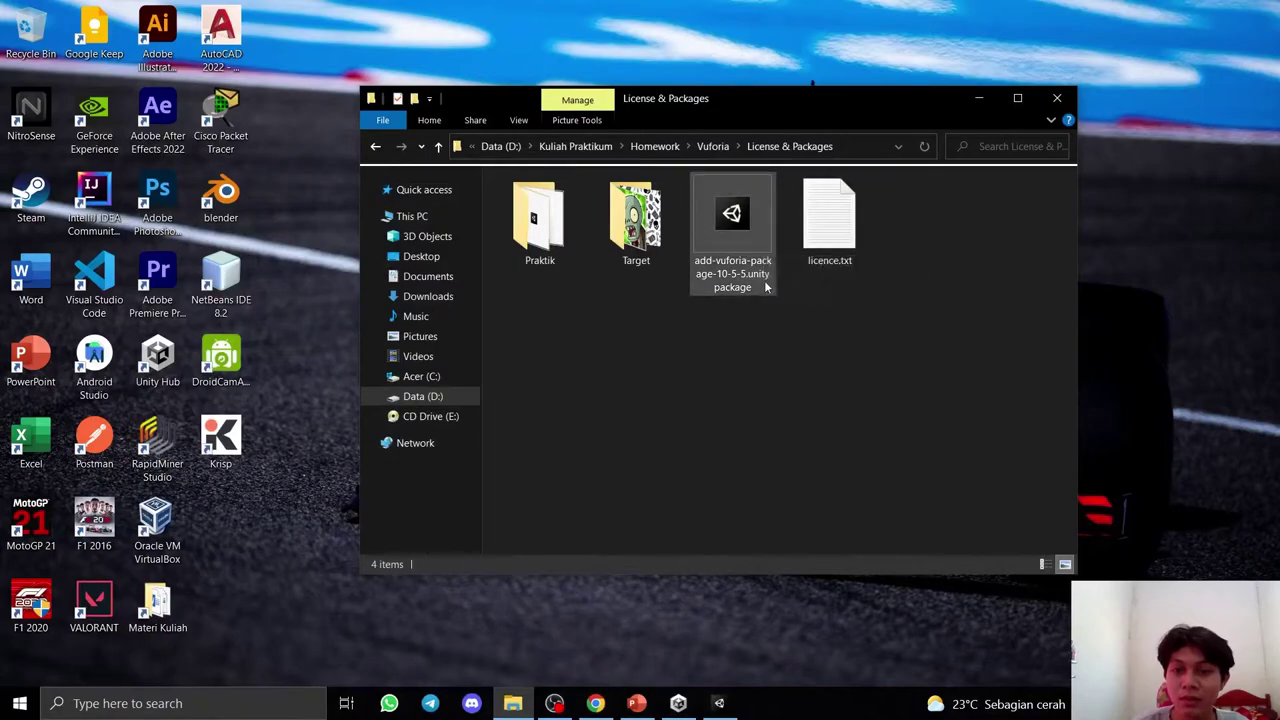
pyautogui.click(979, 98)
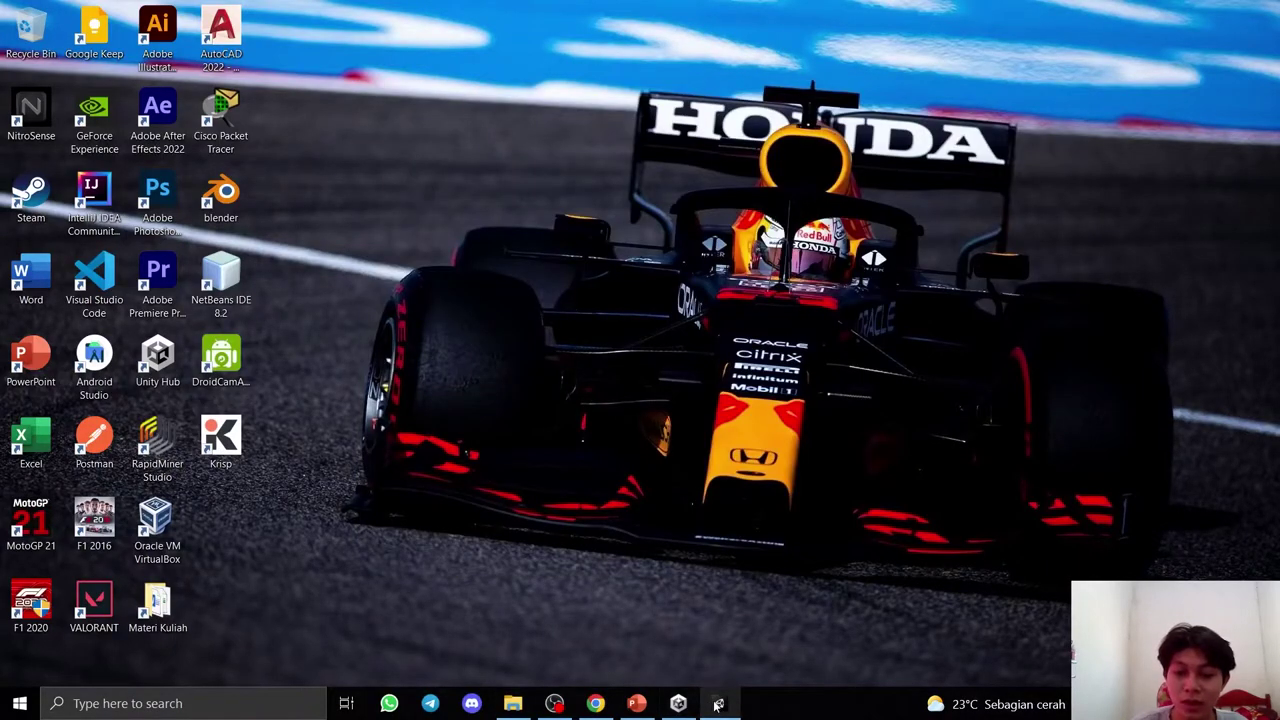
pyautogui.click(595, 703)
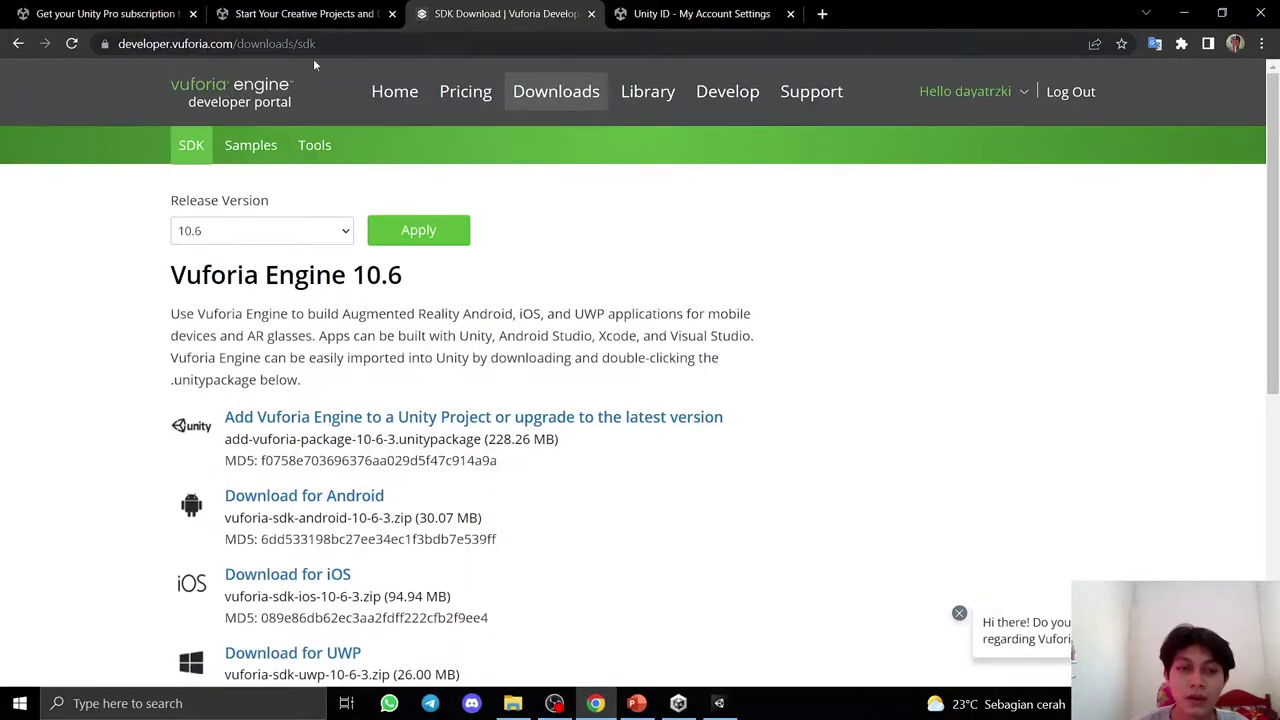
# Start a Basic license key then cancel, view the Vuforia for Unity key, and open Target Manager.
pyautogui.click(737, 93)
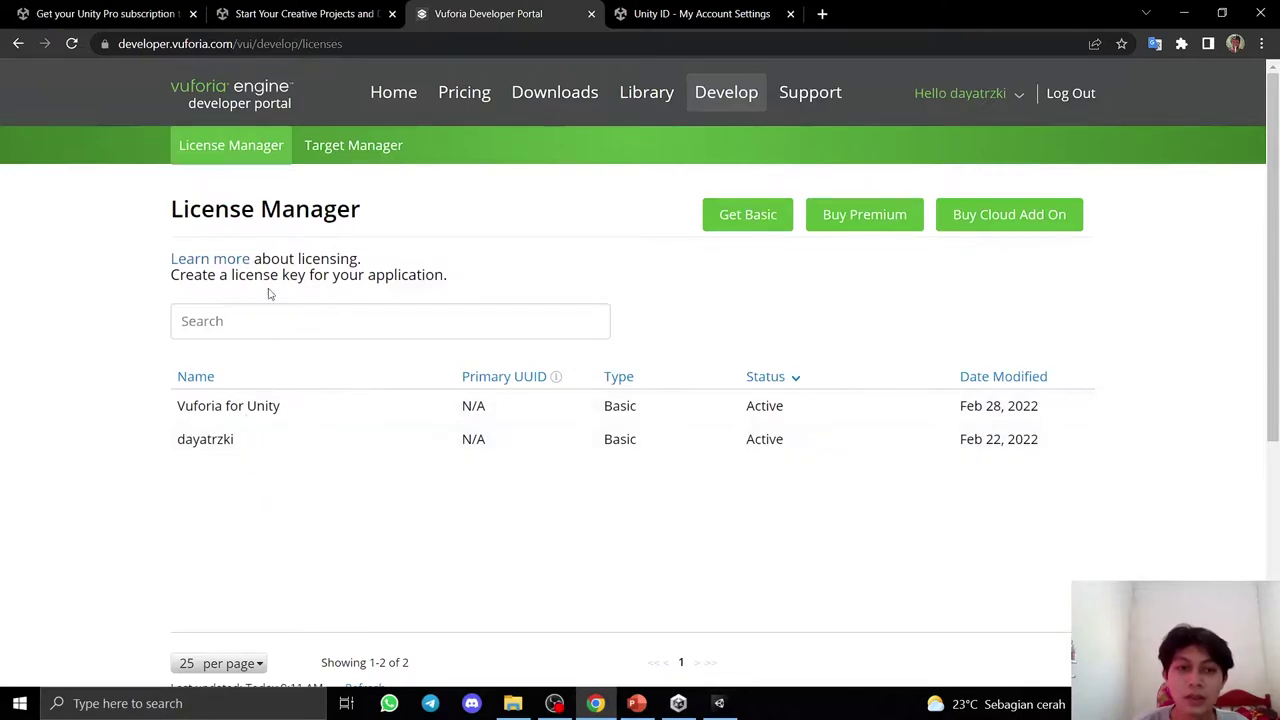
pyautogui.click(760, 217)
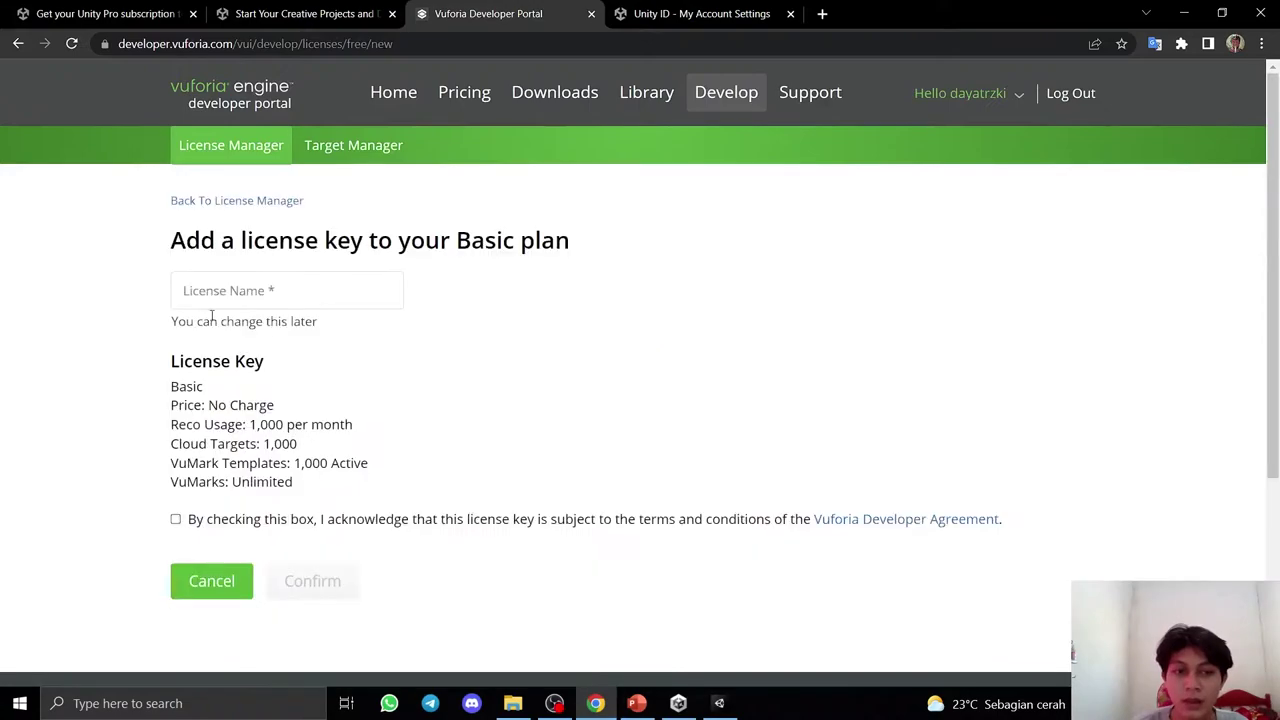
pyautogui.click(234, 291)
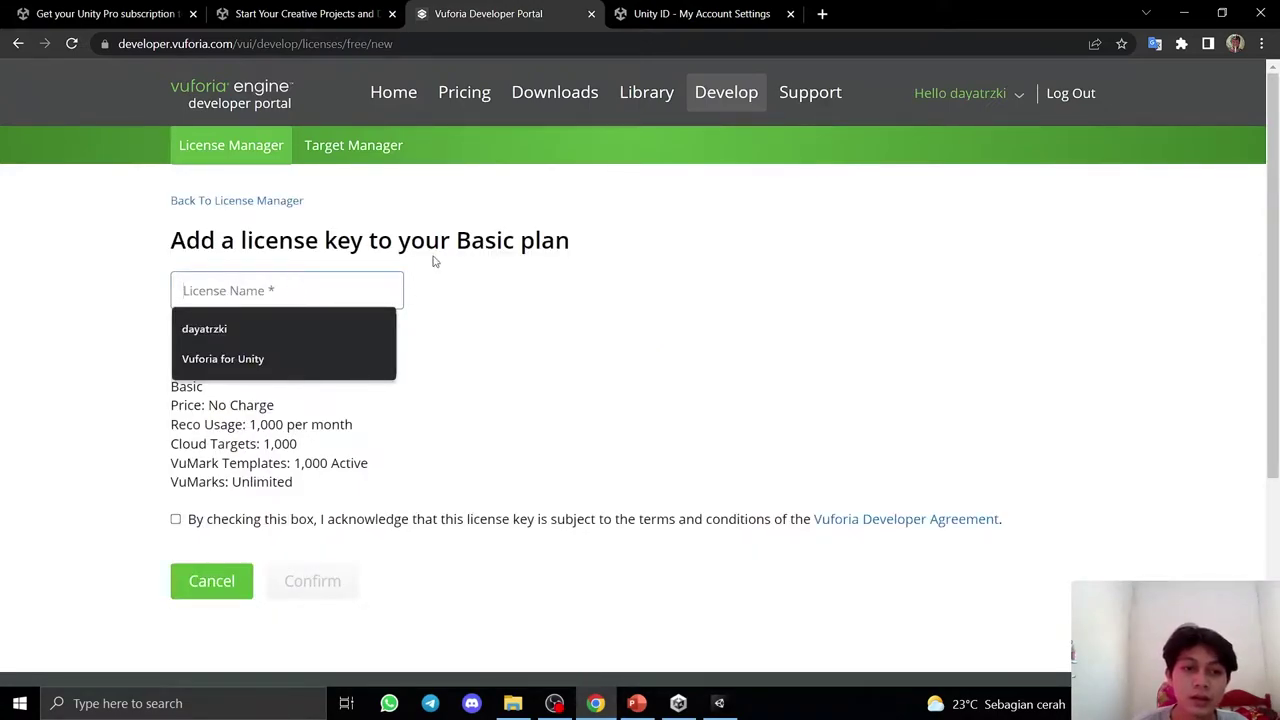
pyautogui.click(175, 521)
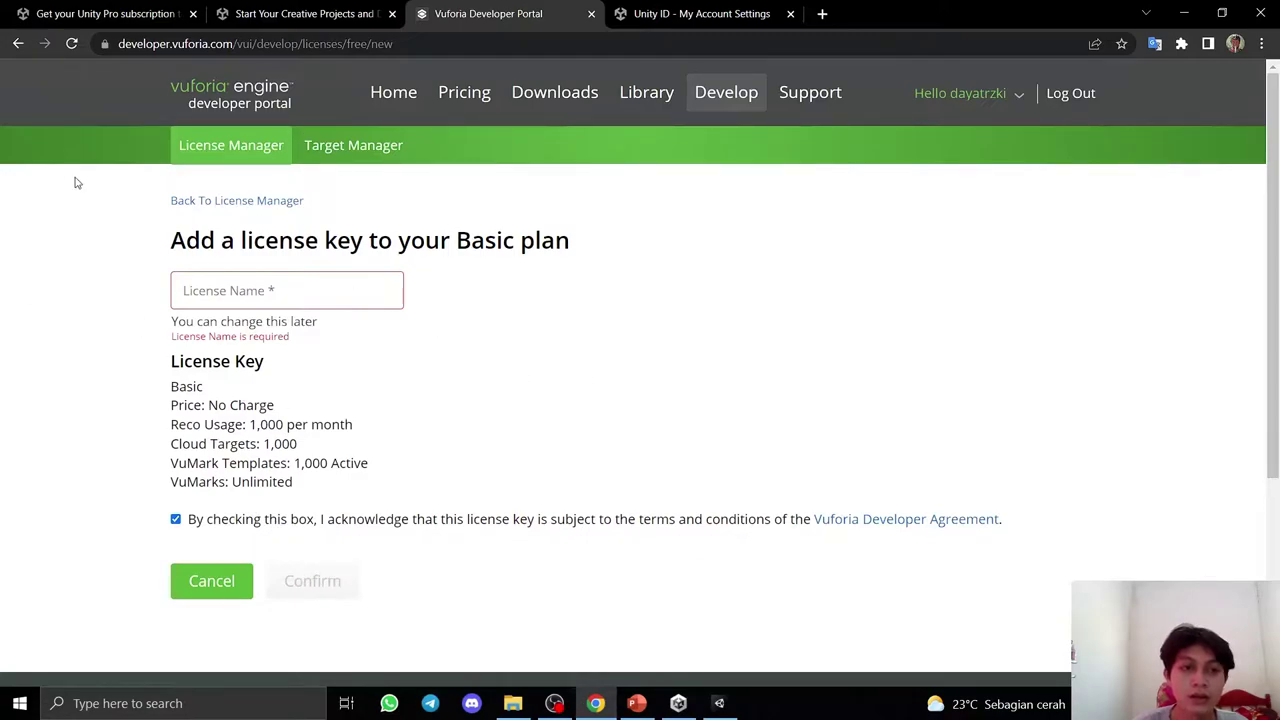
pyautogui.click(228, 152)
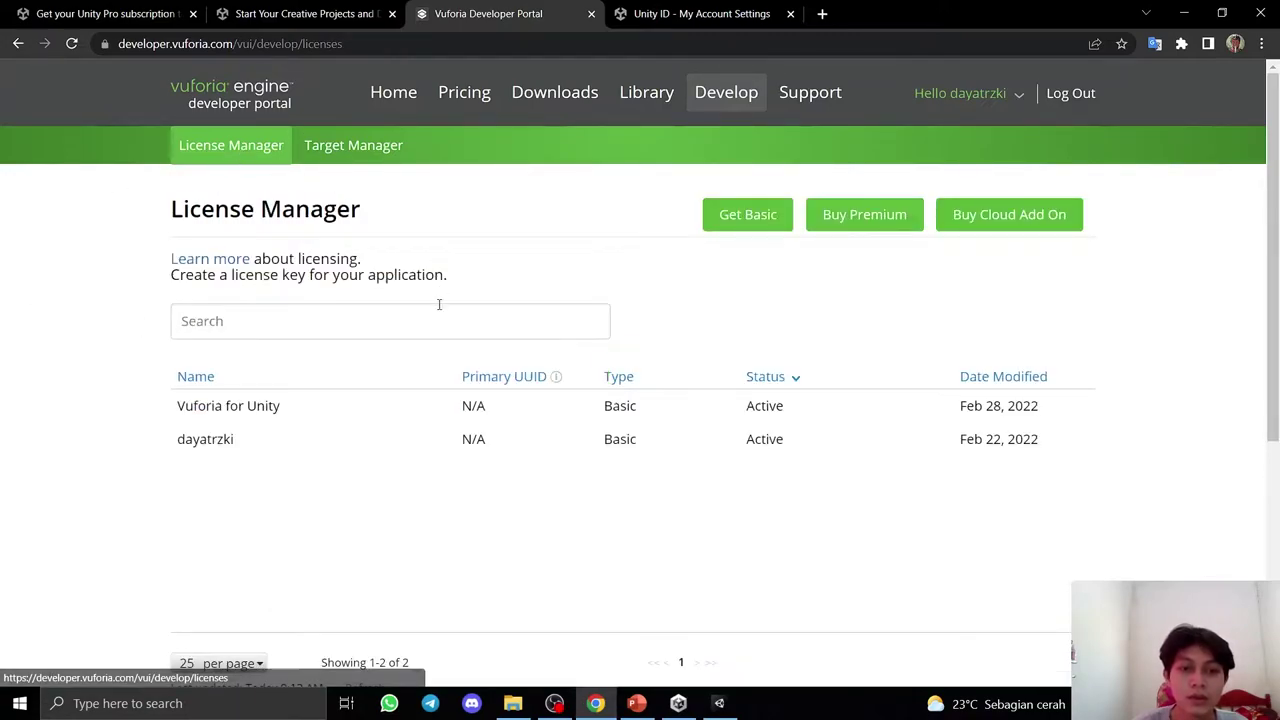
pyautogui.click(229, 408)
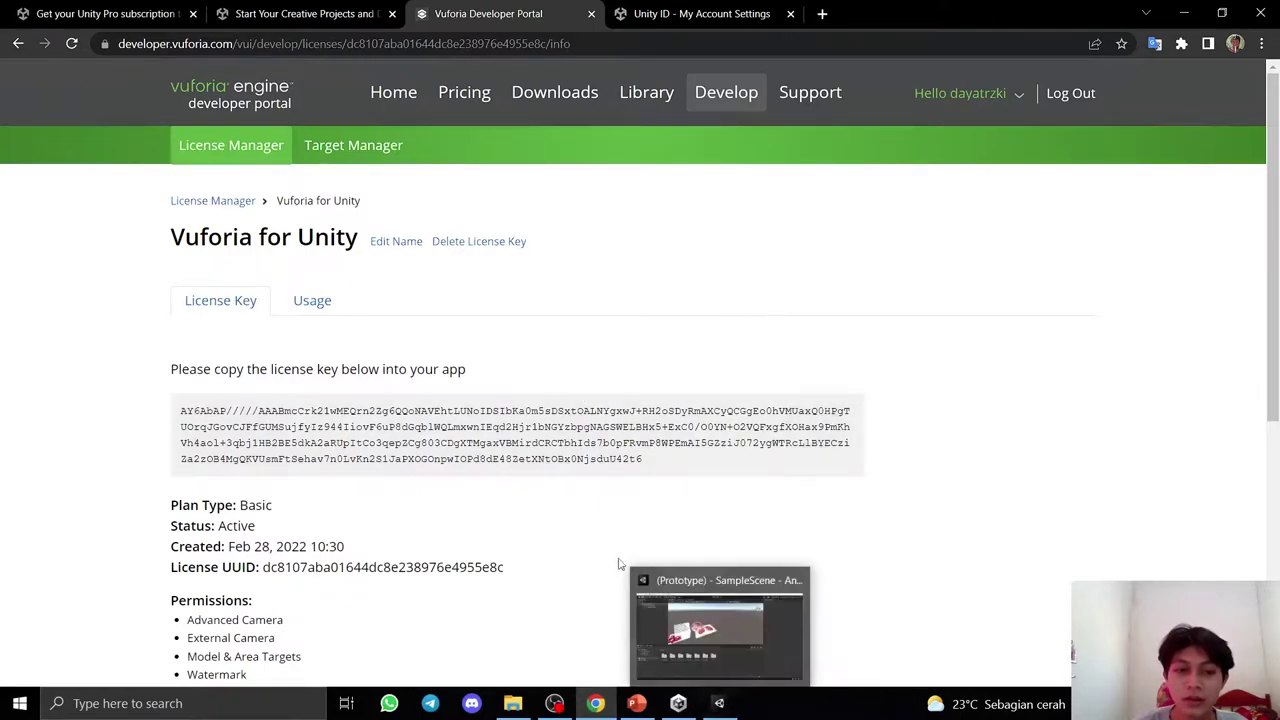
pyautogui.click(379, 149)
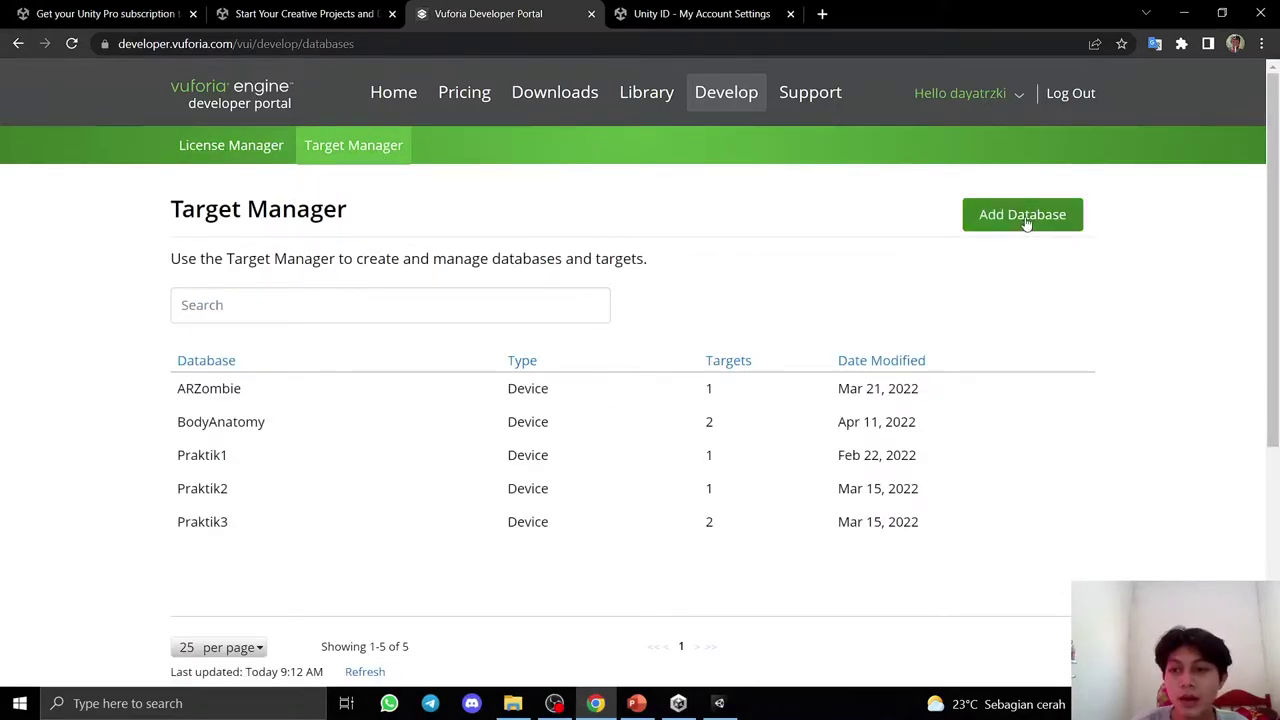
# Create a Device database named HeartLungs in Target Manager and open it.
pyautogui.click(1023, 218)
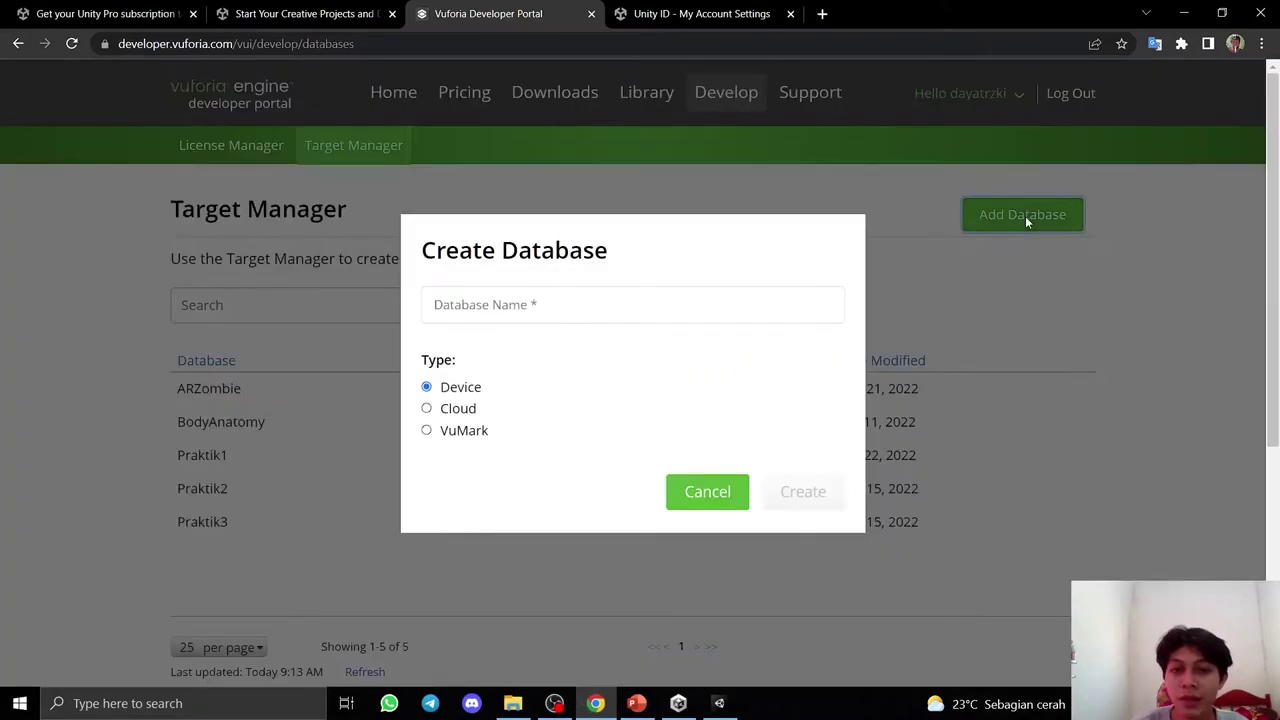
pyautogui.click(481, 307)
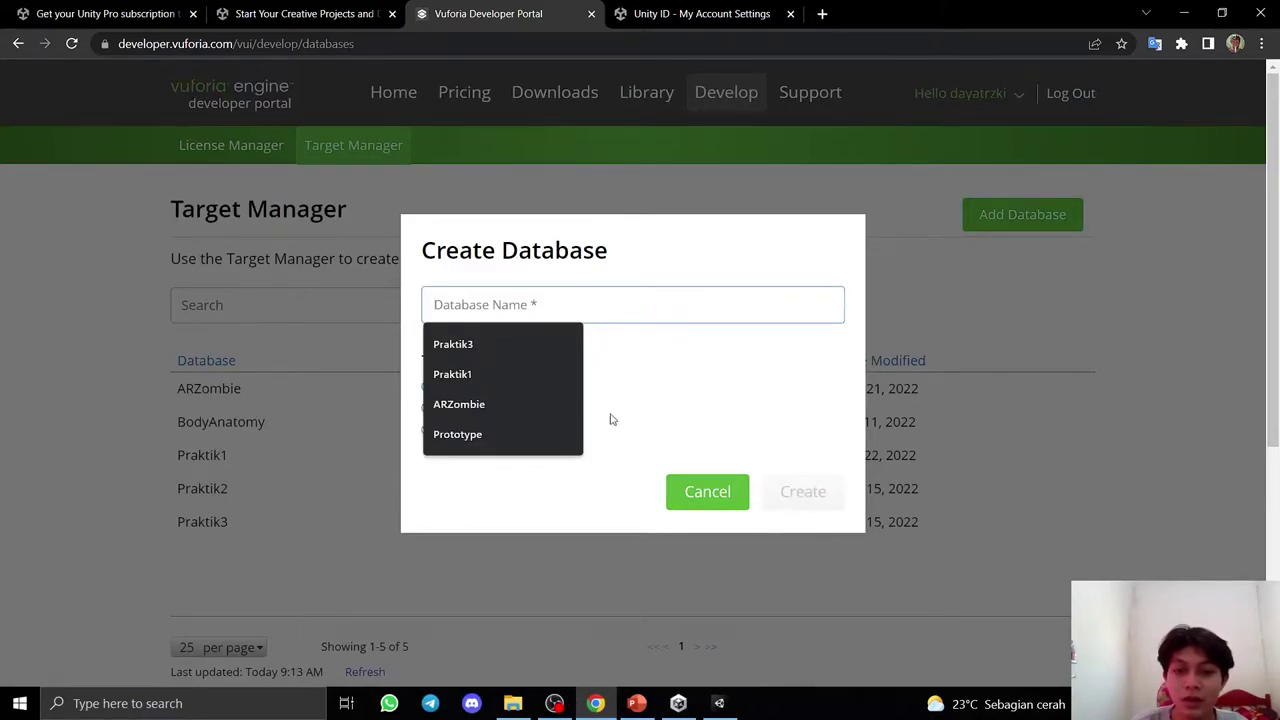
pyautogui.write('HeartLungs')
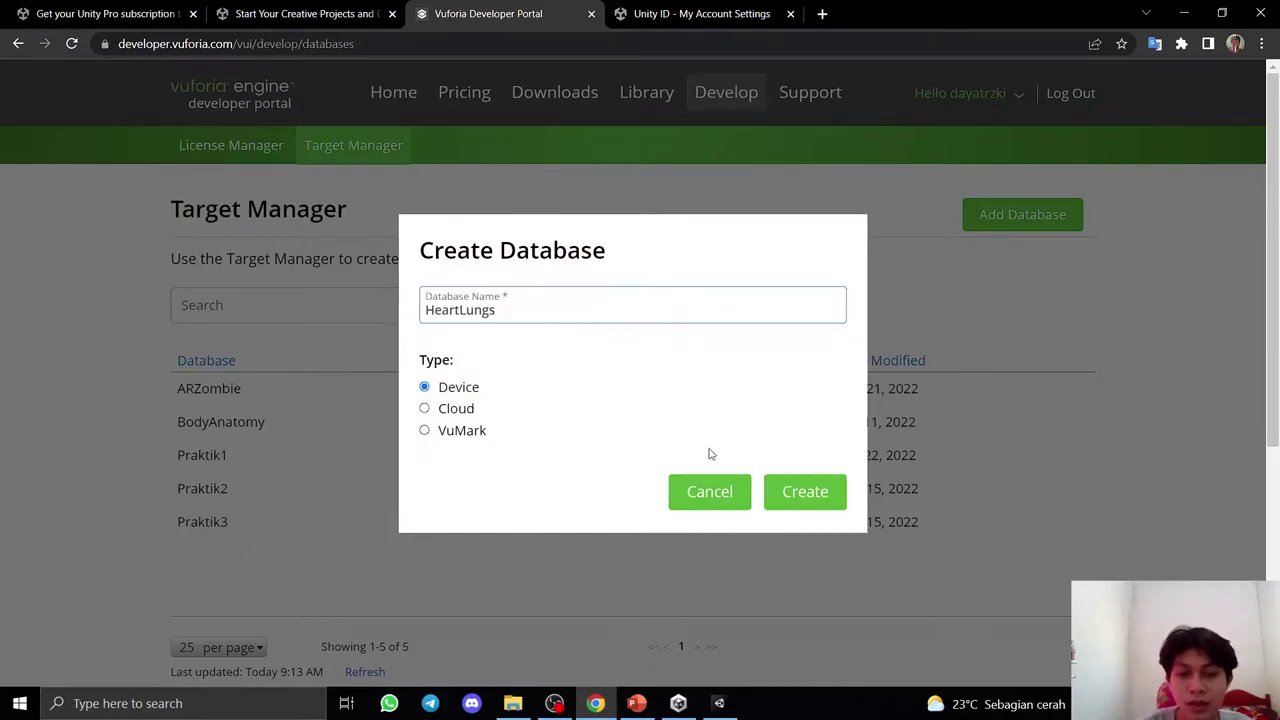
pyautogui.click(806, 491)
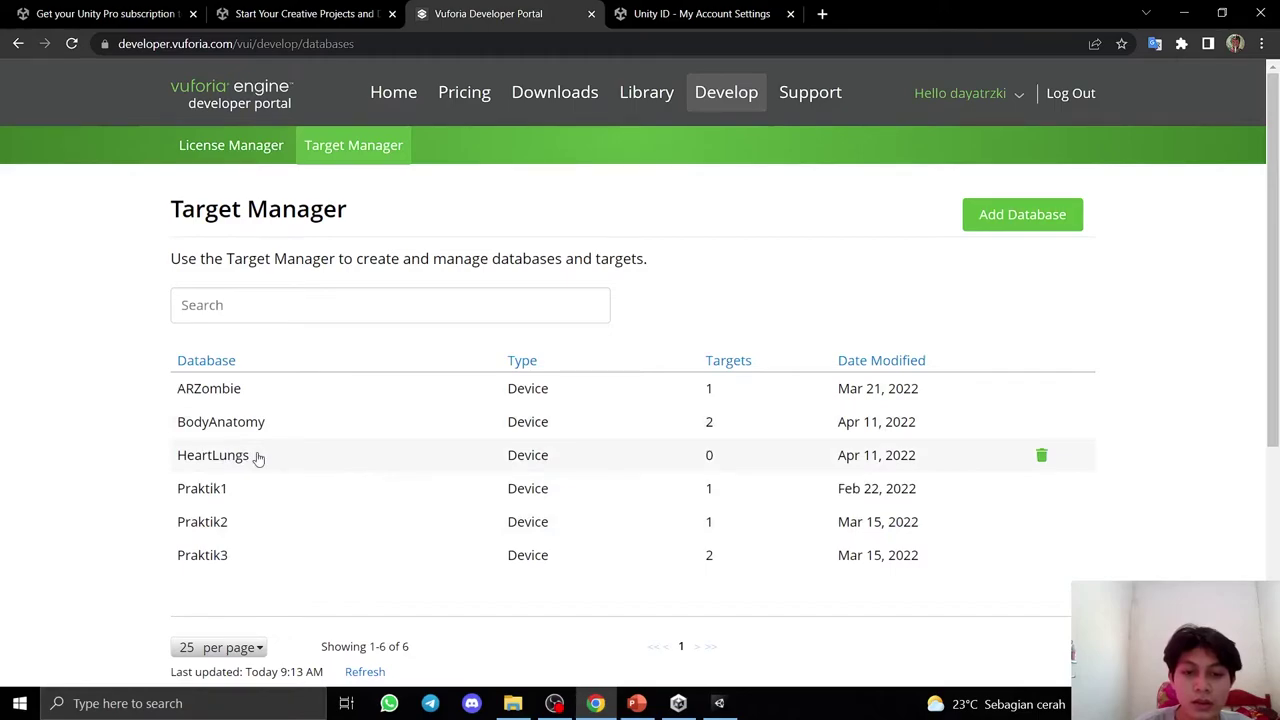
pyautogui.click(257, 457)
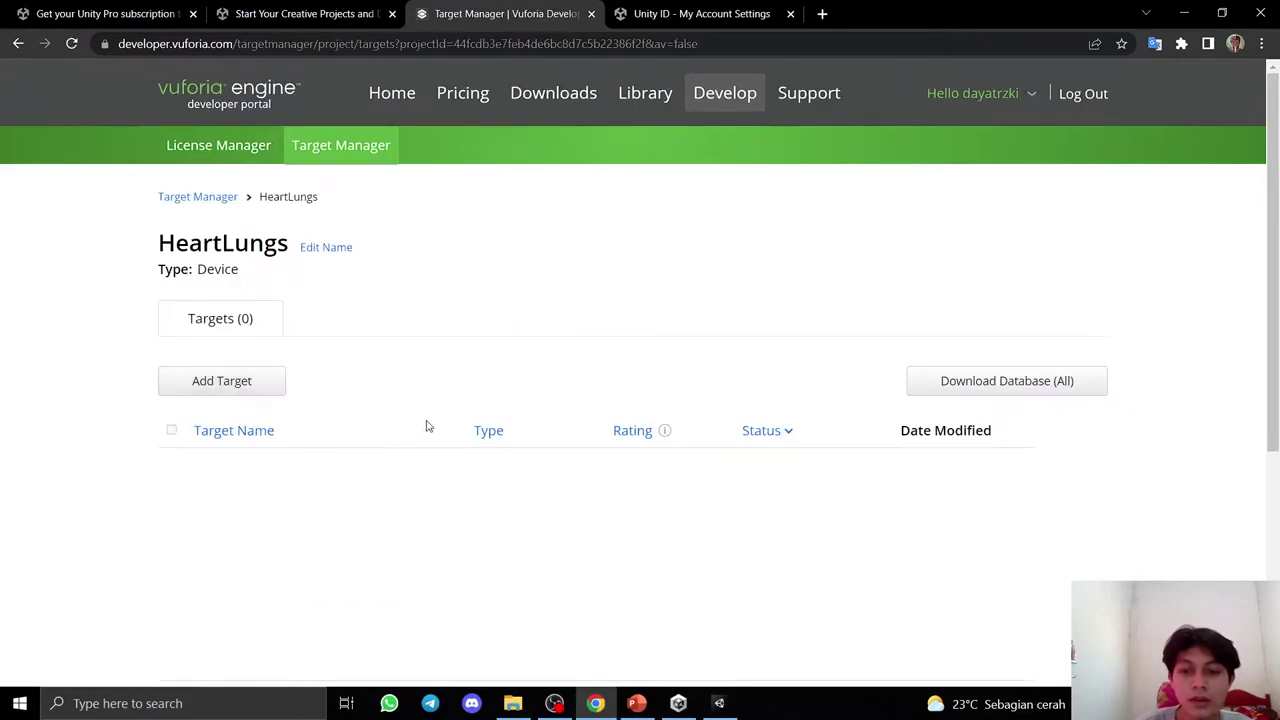
# Open the Add Target form for HeartLungs, then leave it and return to the database list.
pyautogui.click(276, 383)
pyautogui.click(243, 381)
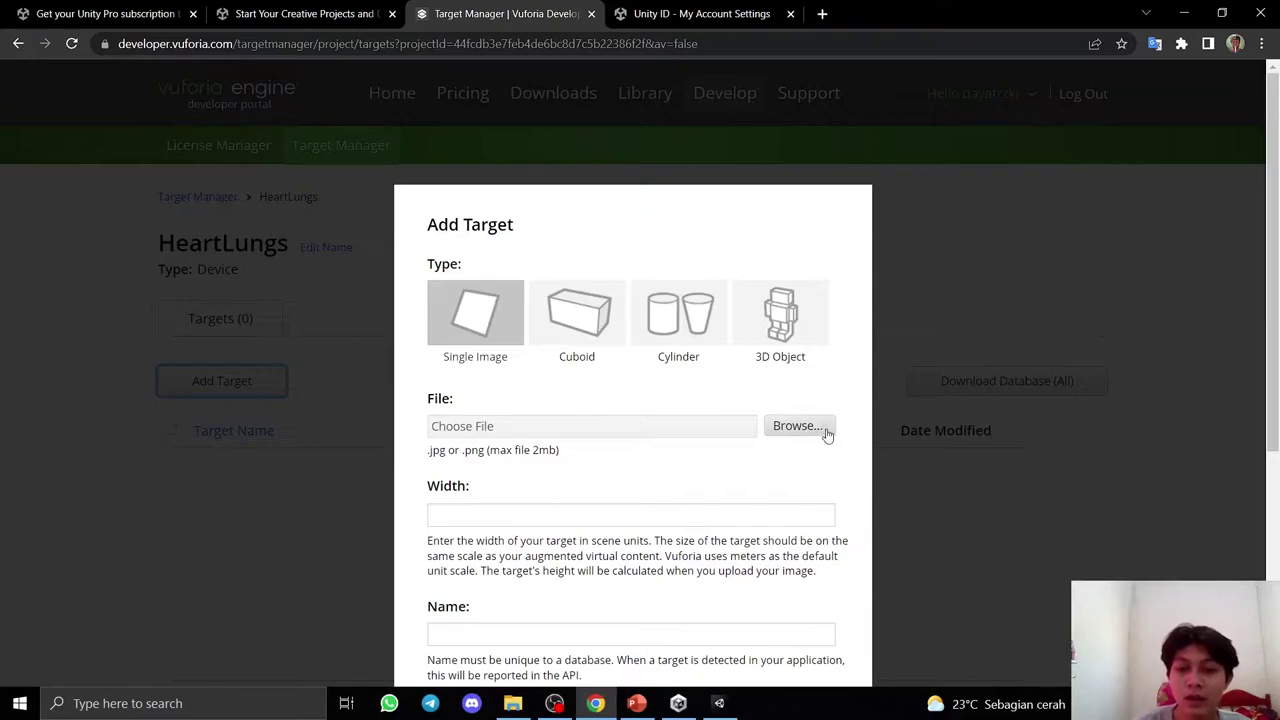
pyautogui.click(477, 515)
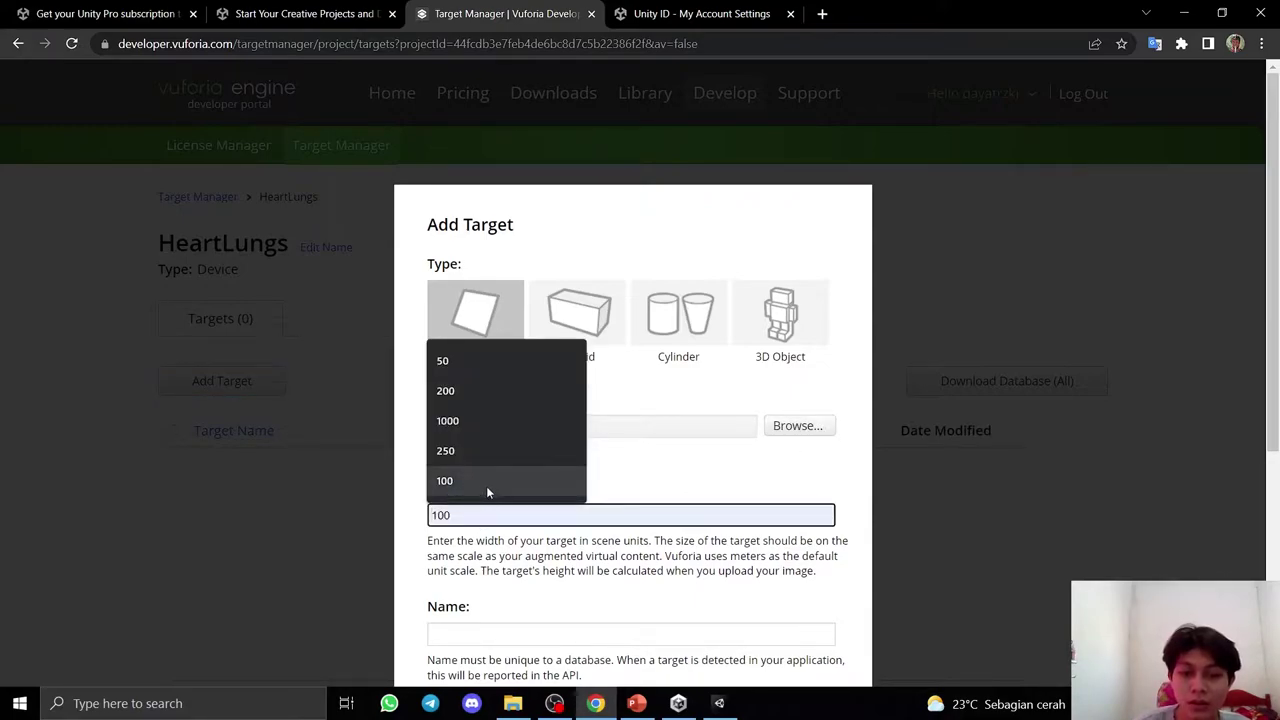
pyautogui.click(576, 634)
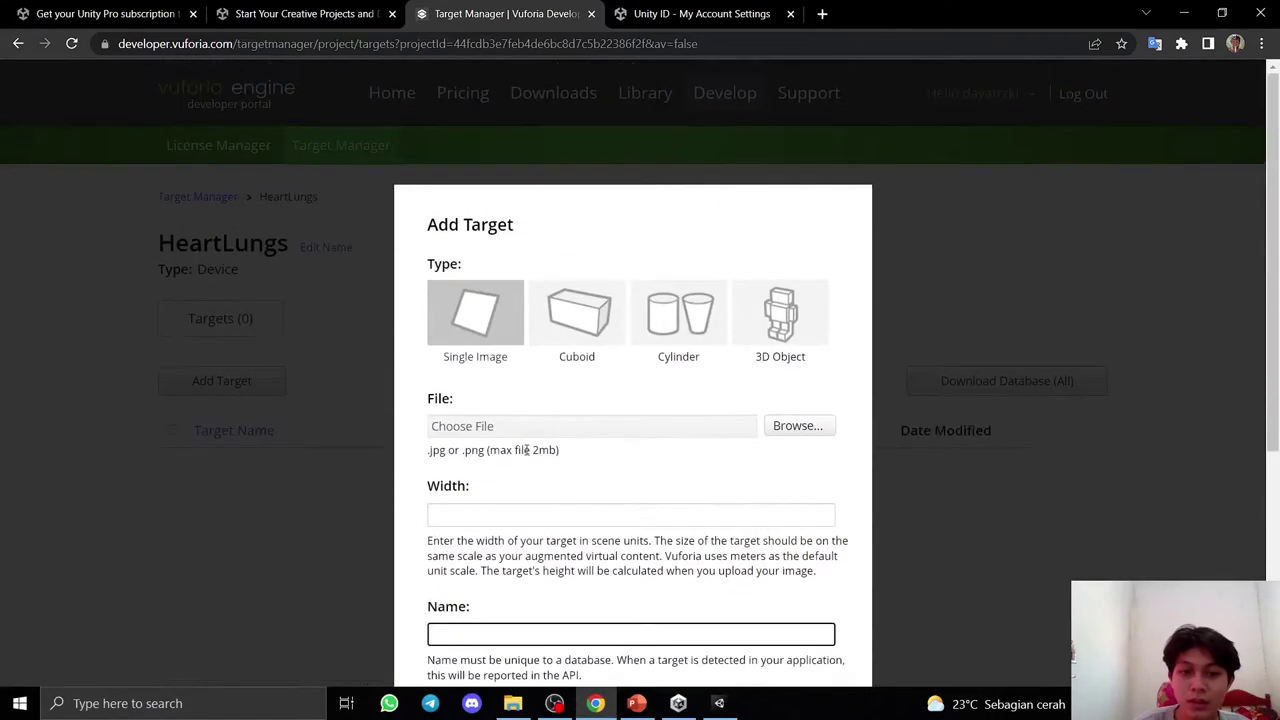
pyautogui.scroll(-2, 527, 450)
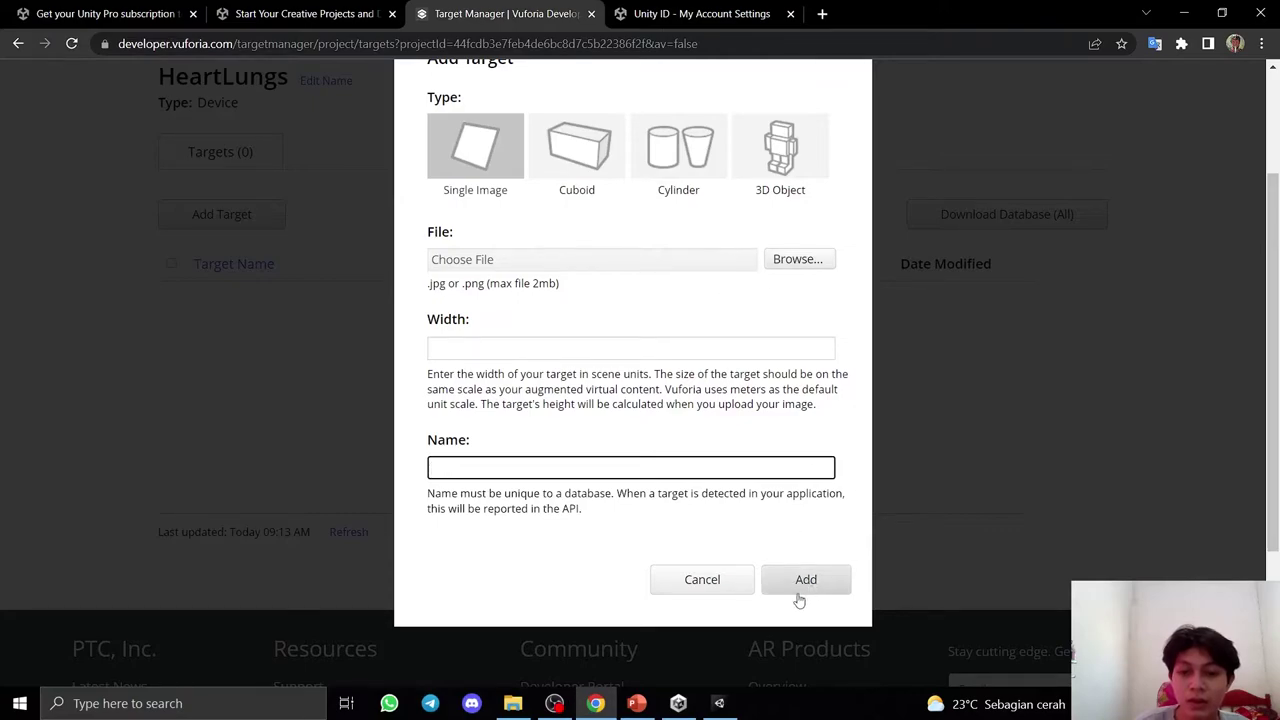
pyautogui.hotkey('alt', 'Left')
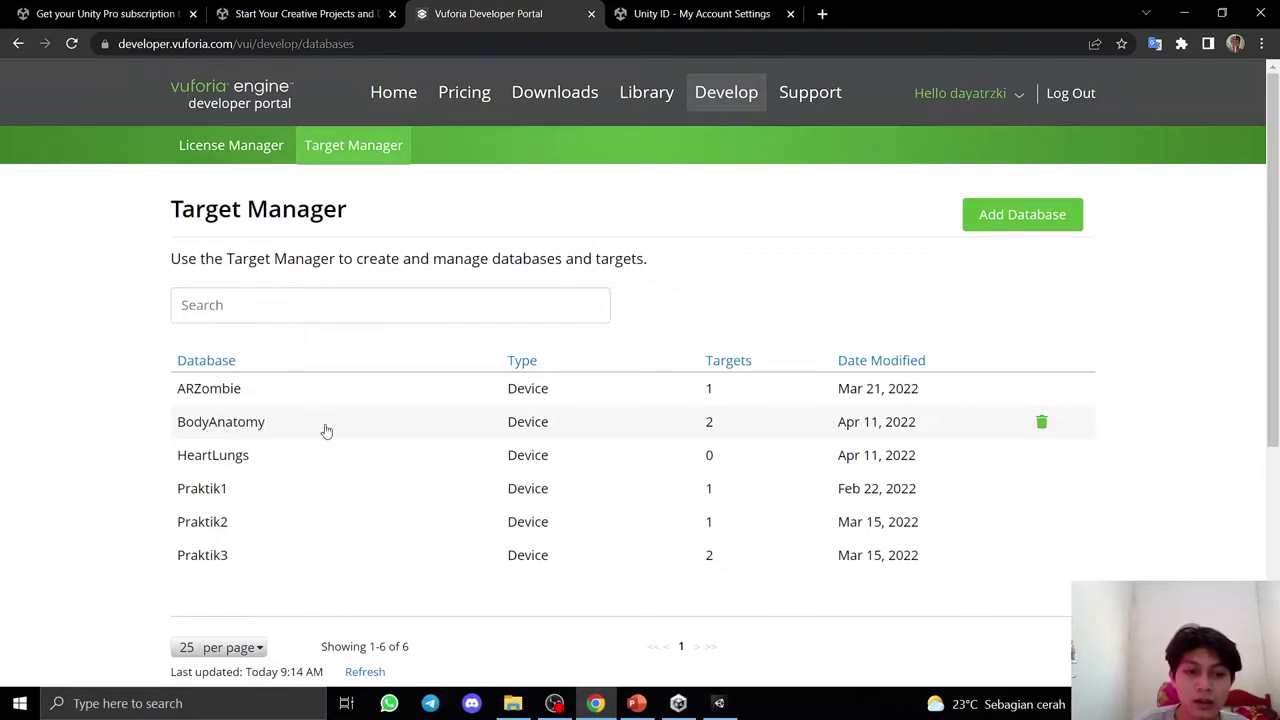
# Open the BodyAnatomy database, review the ParuParu-Marker target details, then minimize Chrome.
pyautogui.click(685, 431)
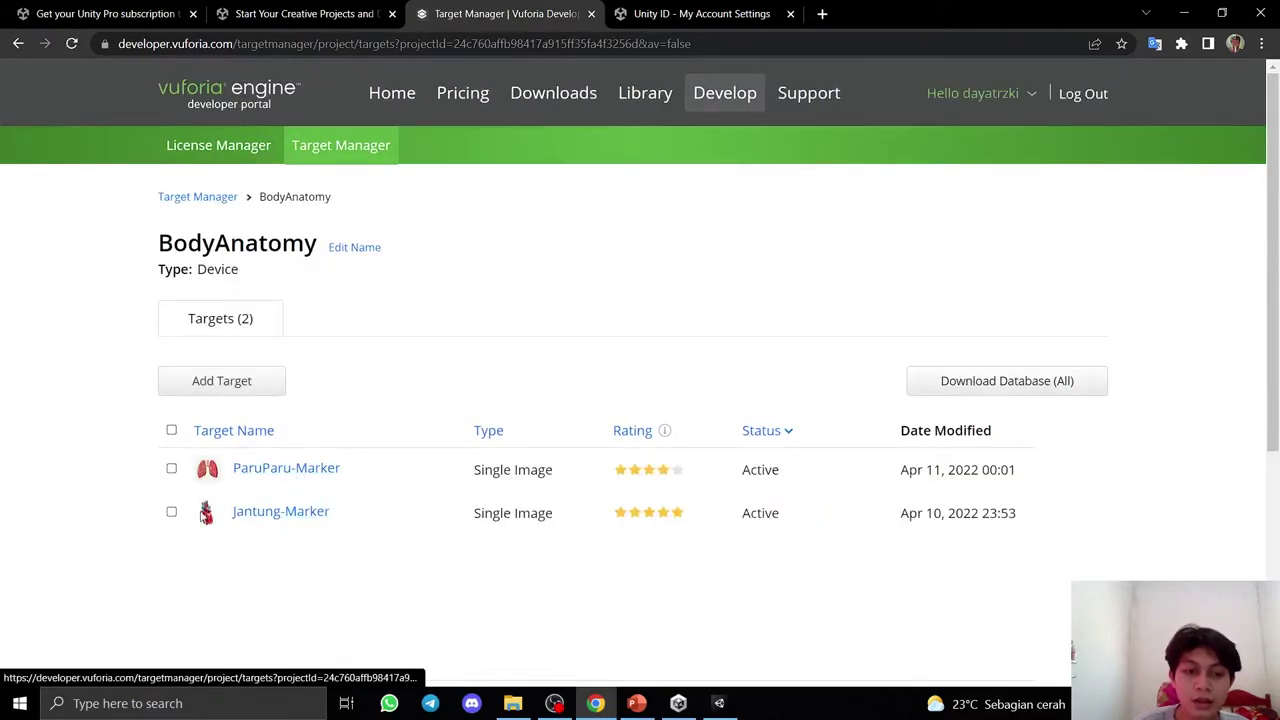
pyautogui.click(241, 474)
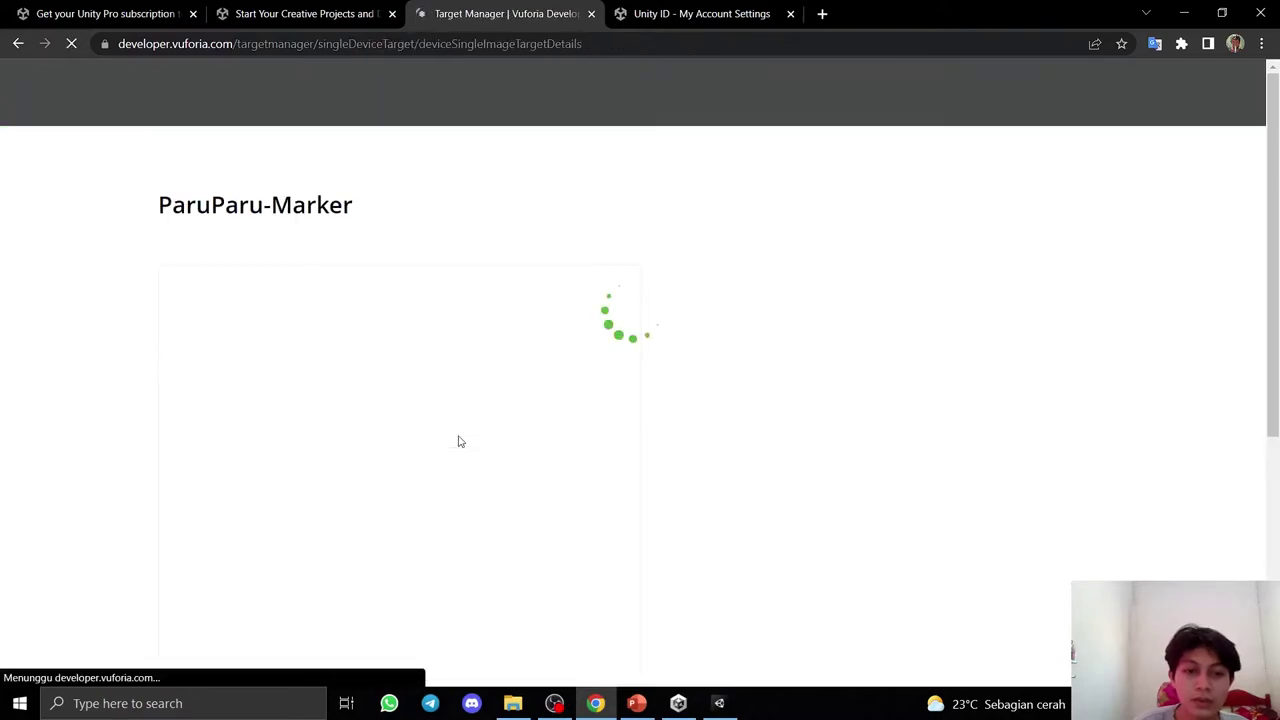
pyautogui.scroll(-2, 471, 431)
pyautogui.scroll(3, 853, 361)
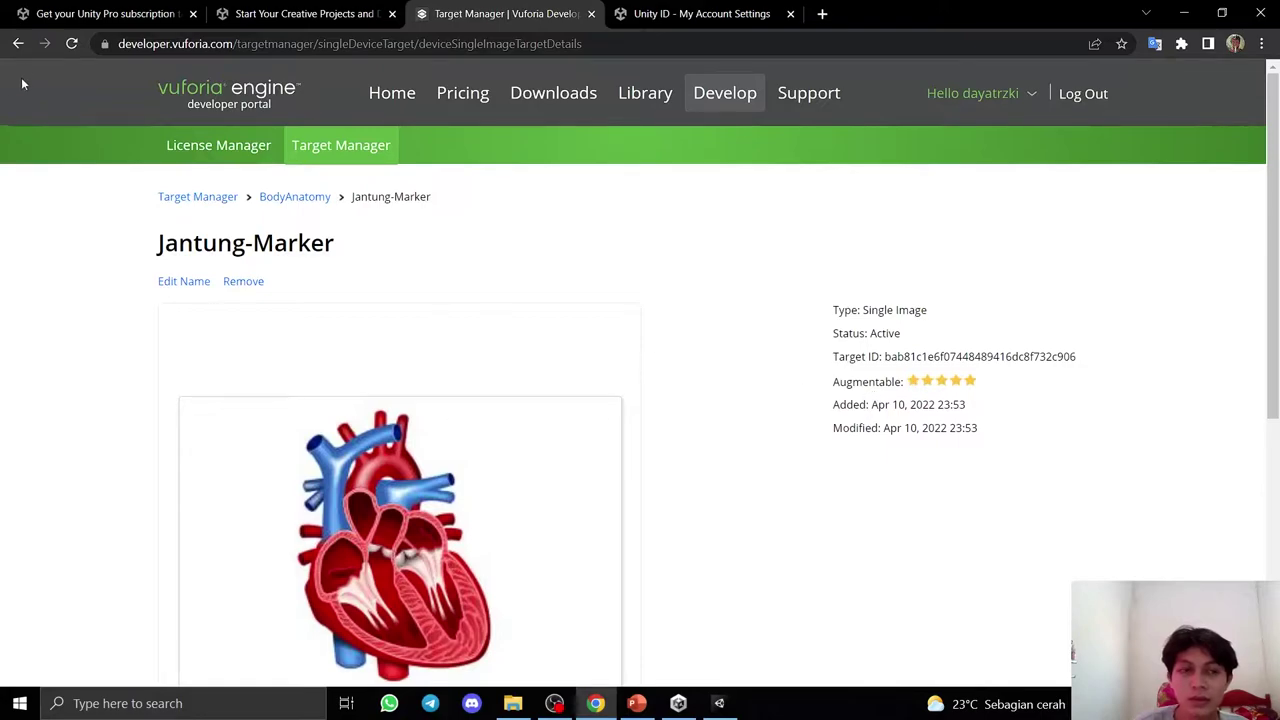
pyautogui.click(18, 43)
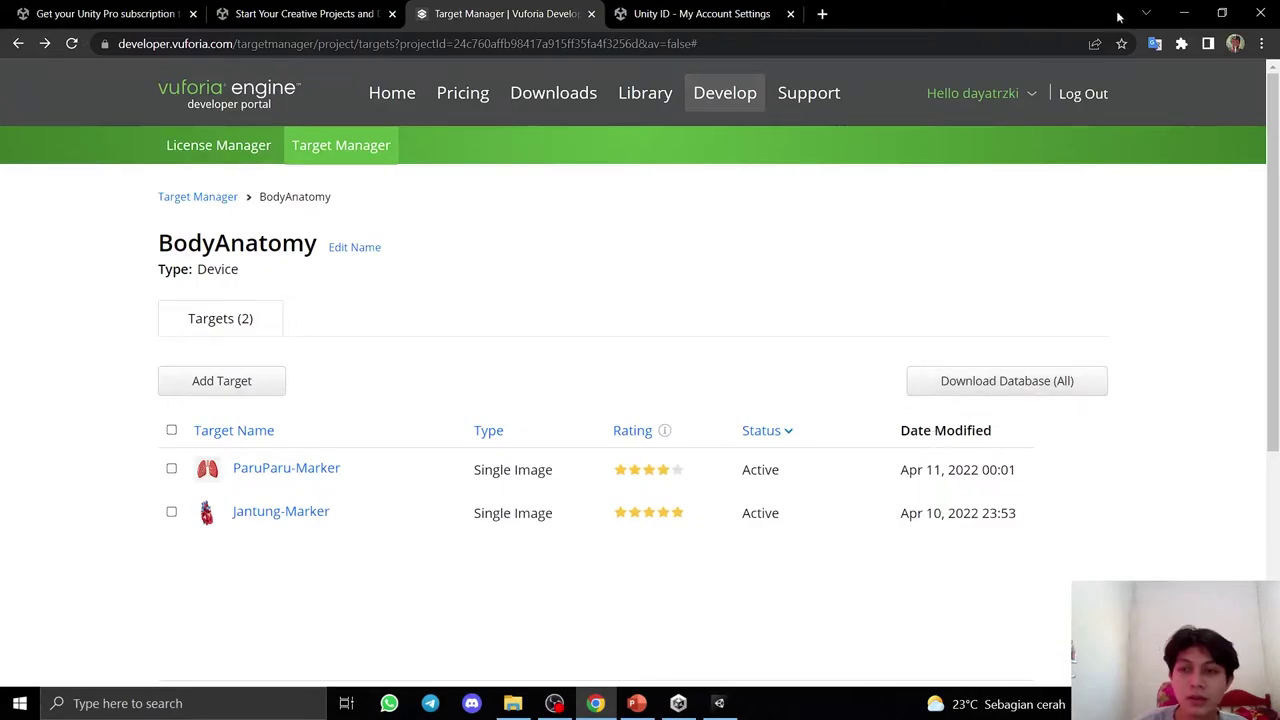
pyautogui.click(1184, 13)
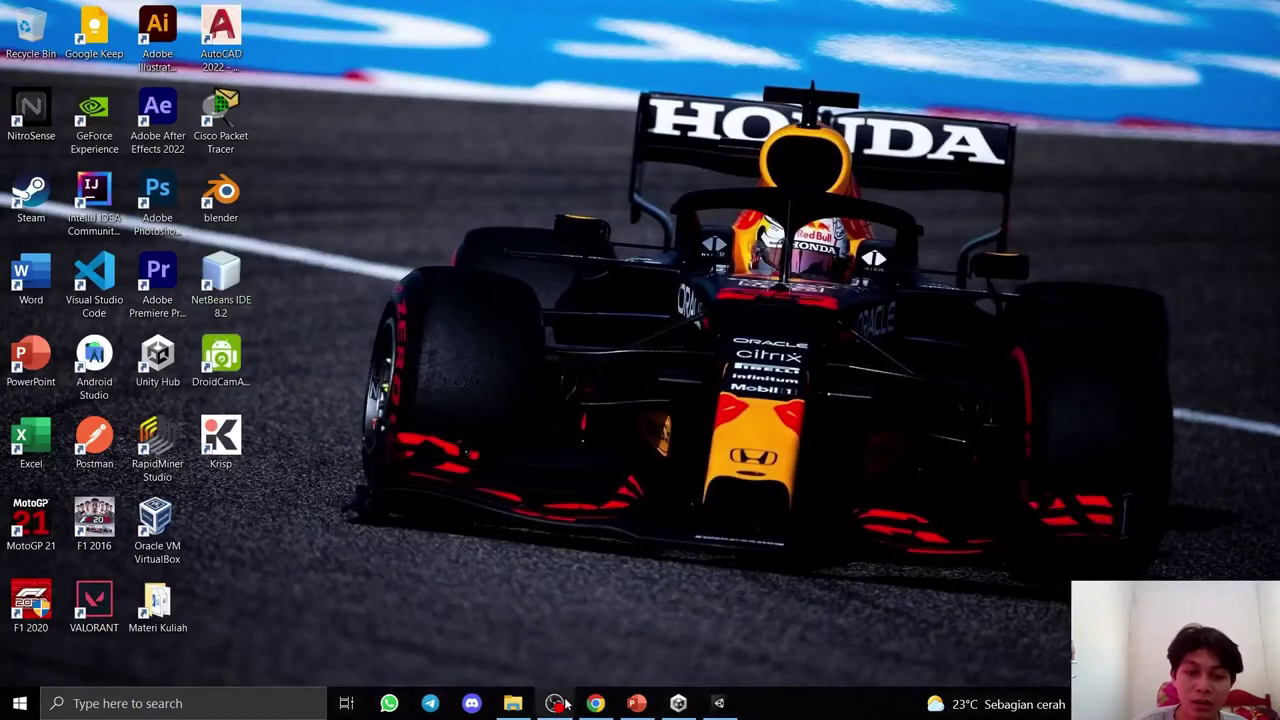
# Open Downloads > Unity Package in File Explorer, select BodyAnatomy.unitypackage, then minimize Chrome and Explorer.
pyautogui.click(512, 703)
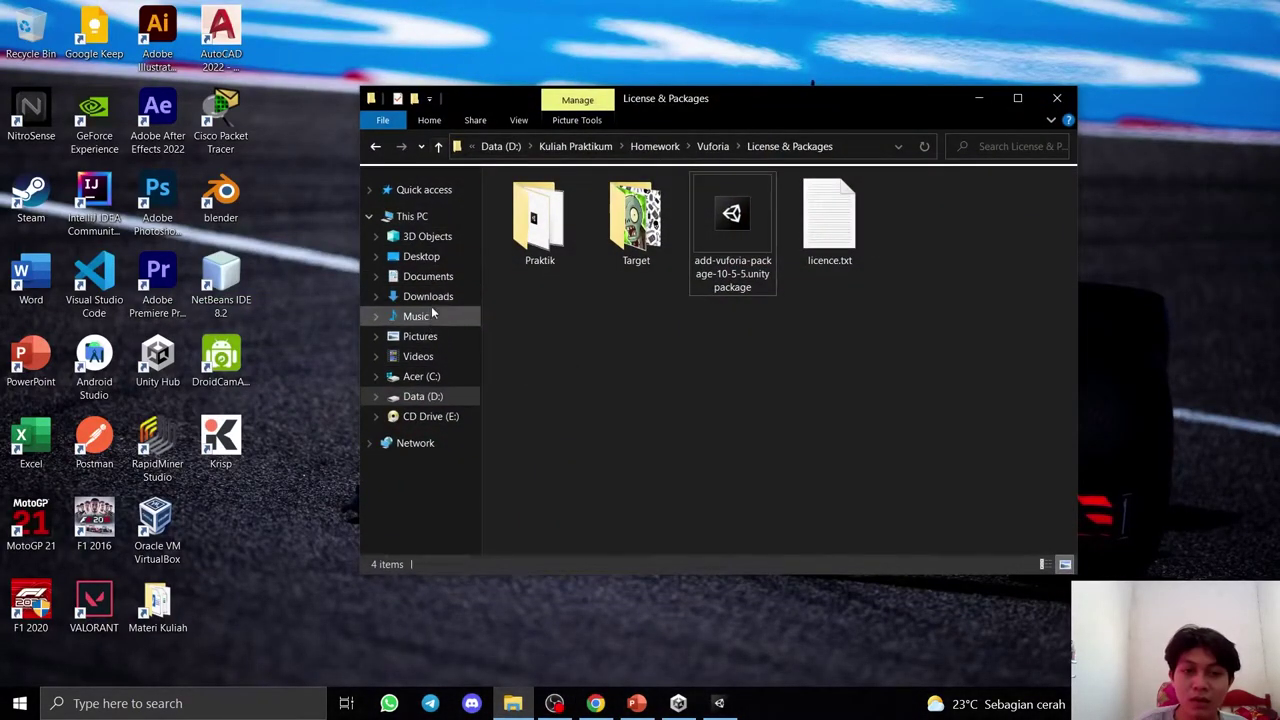
pyautogui.click(428, 296)
pyautogui.doubleClick(545, 205)
pyautogui.click(541, 208)
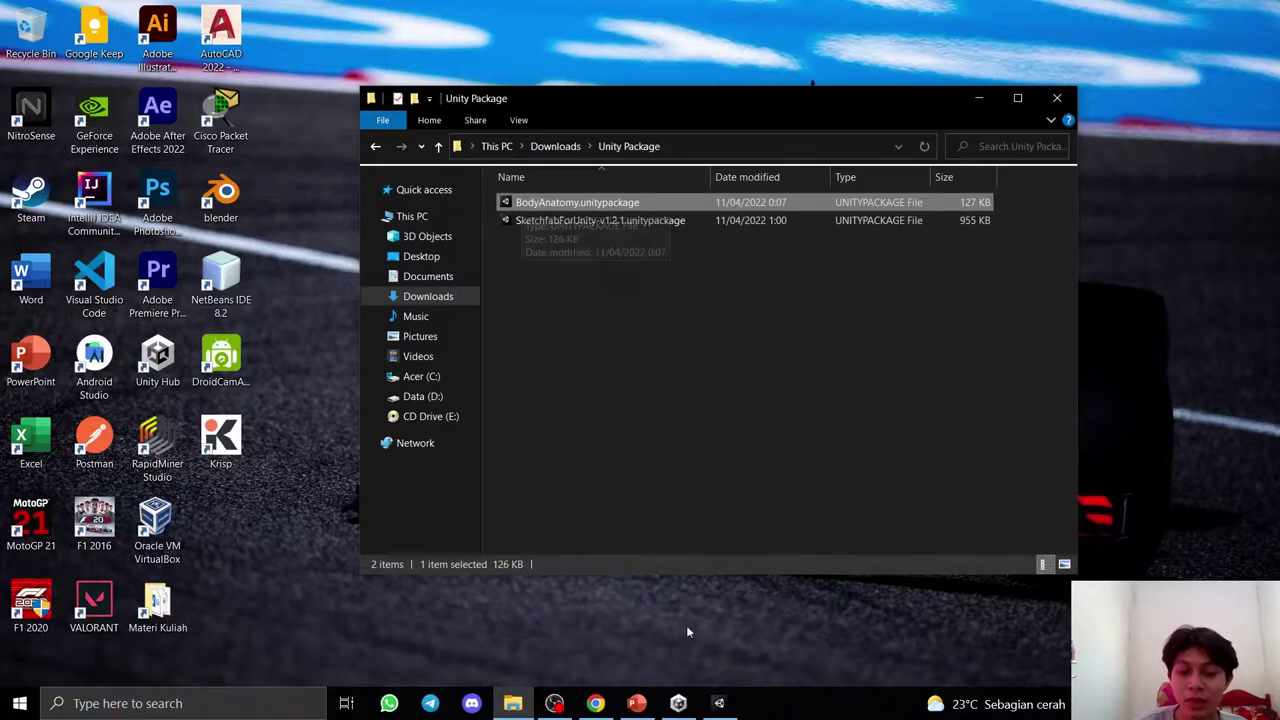
pyautogui.click(595, 703)
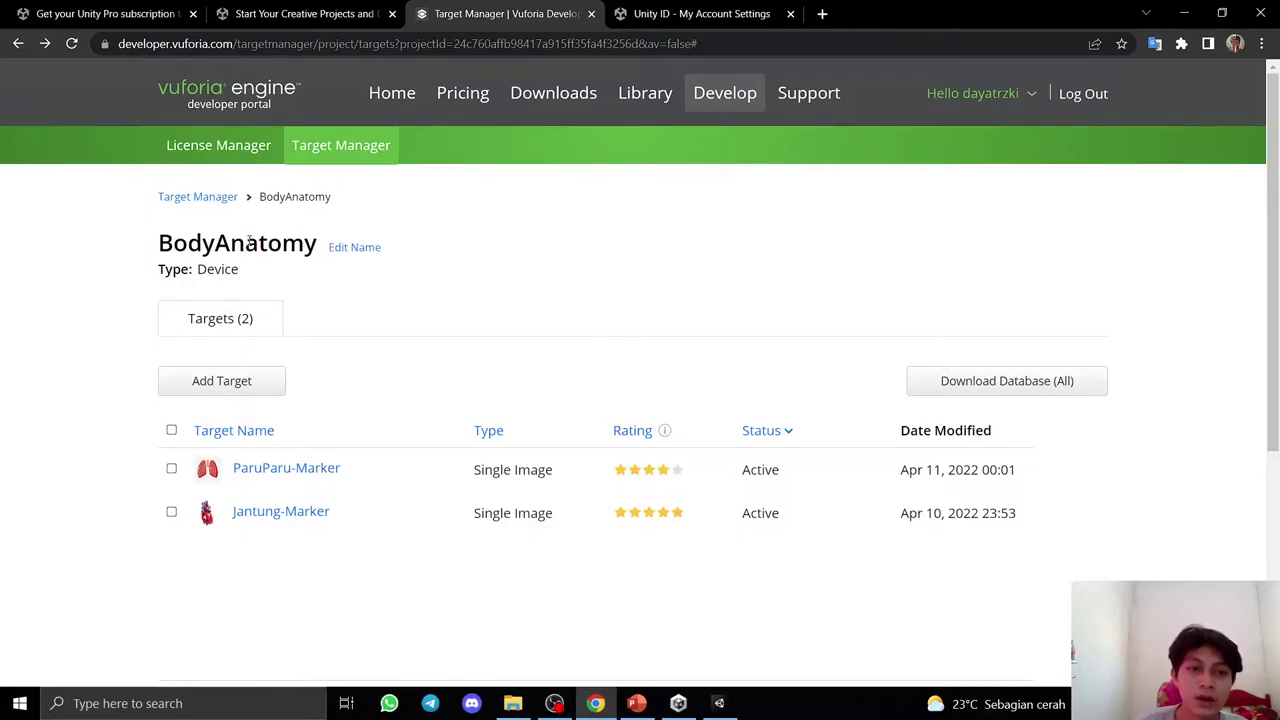
pyautogui.click(1184, 13)
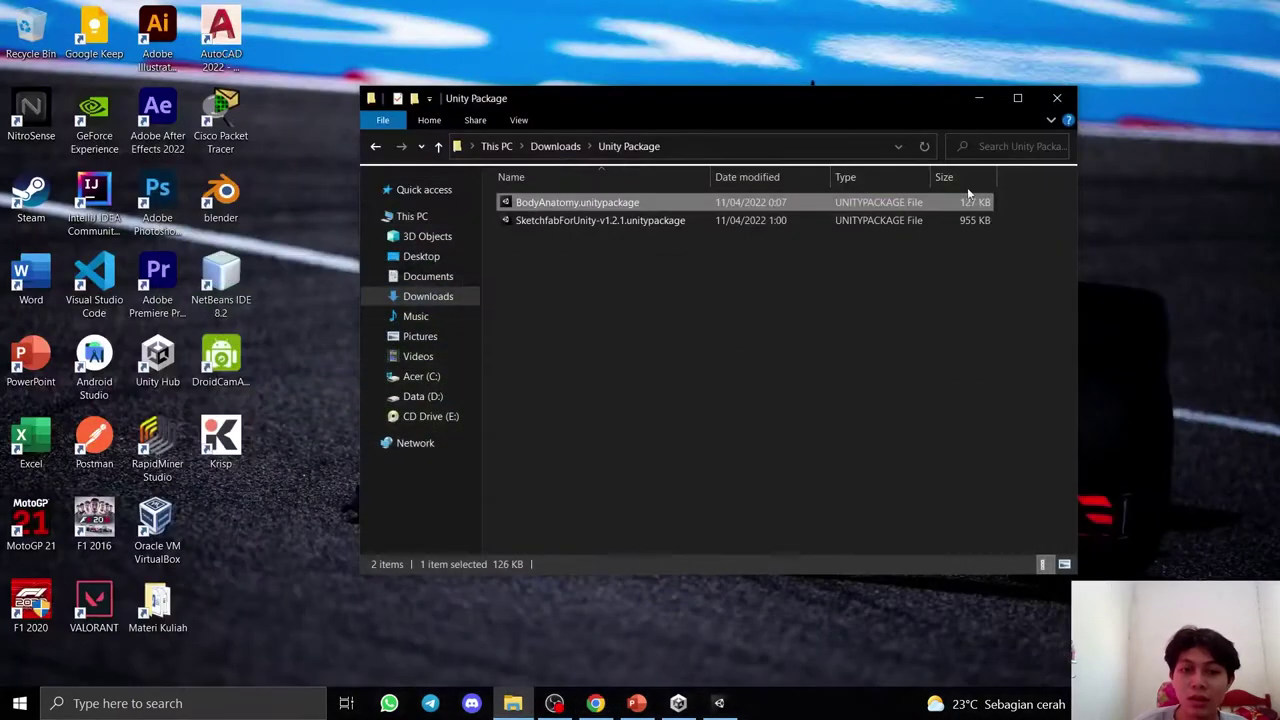
pyautogui.click(980, 100)
# In Unity Hub's Projects list, begin a new project for editor 2020.3.31f1.
pyautogui.click(678, 703)
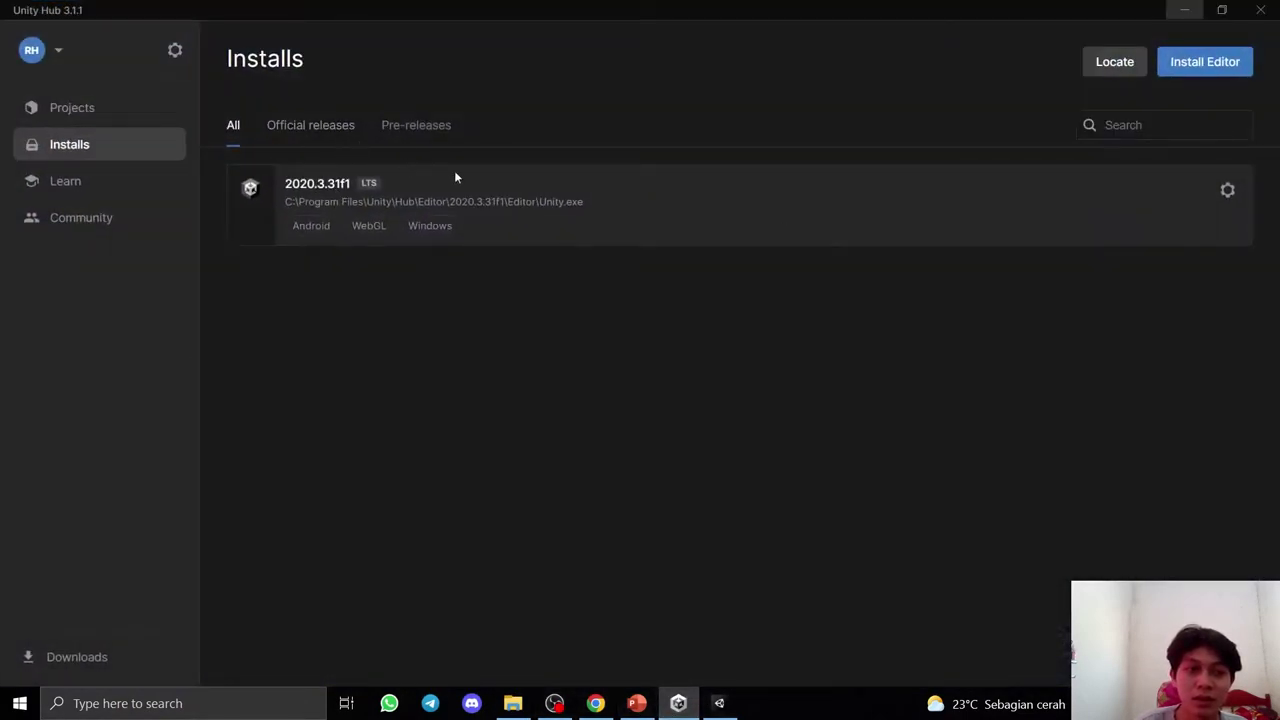
pyautogui.click(70, 110)
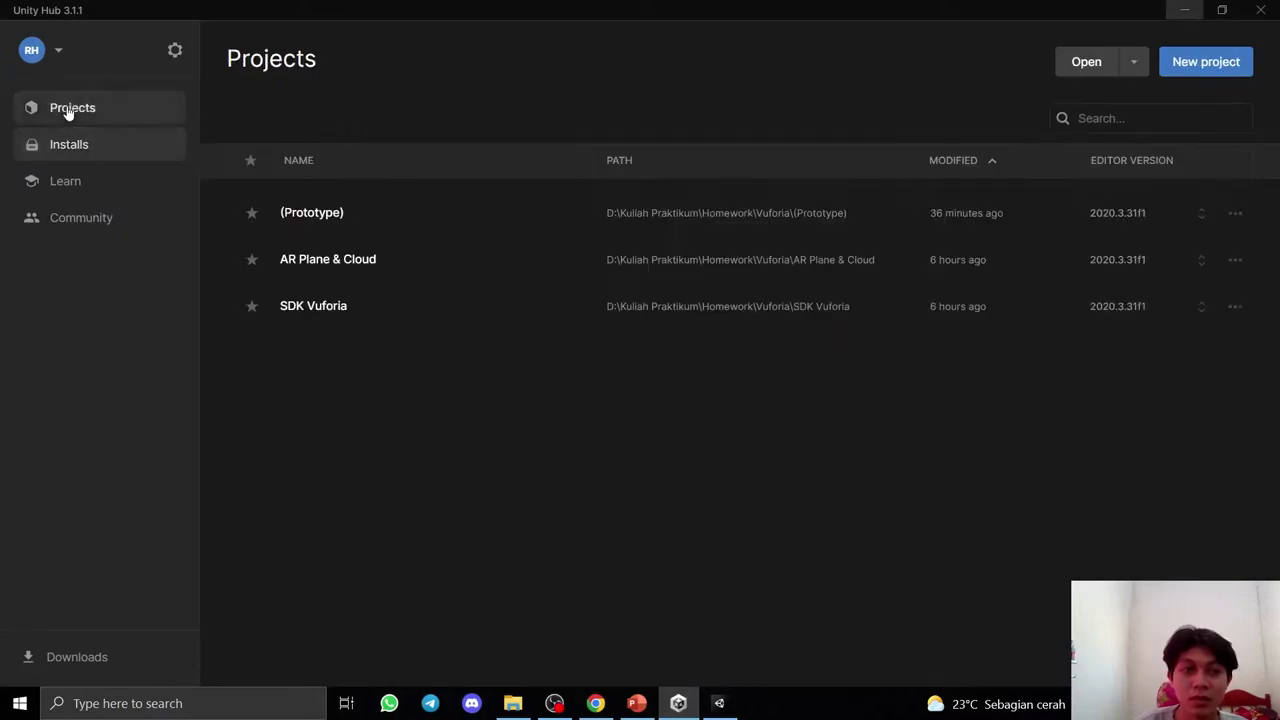
pyautogui.click(1220, 62)
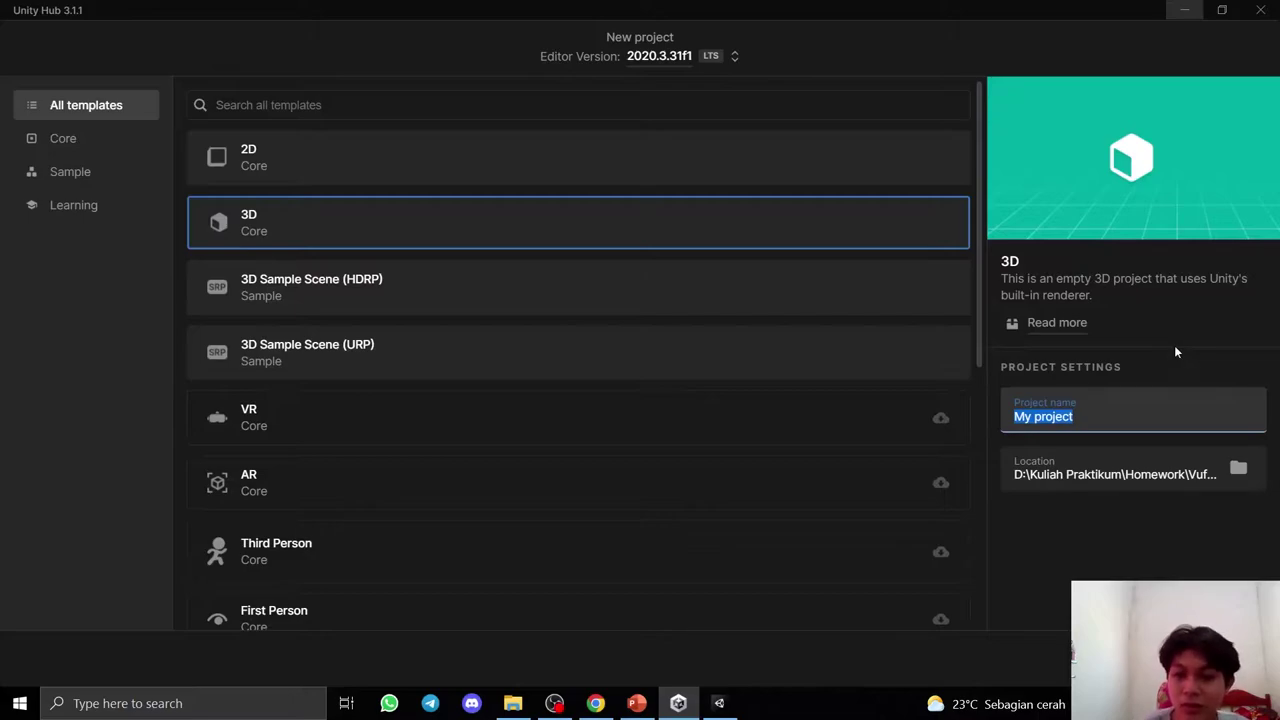
# Name the 3D project 'Heart & Lungs Anatomy' and create it.
pyautogui.moveTo(1094, 428); pyautogui.dragTo(995, 433)
pyautogui.write('Heart & Lungs Anatomy')
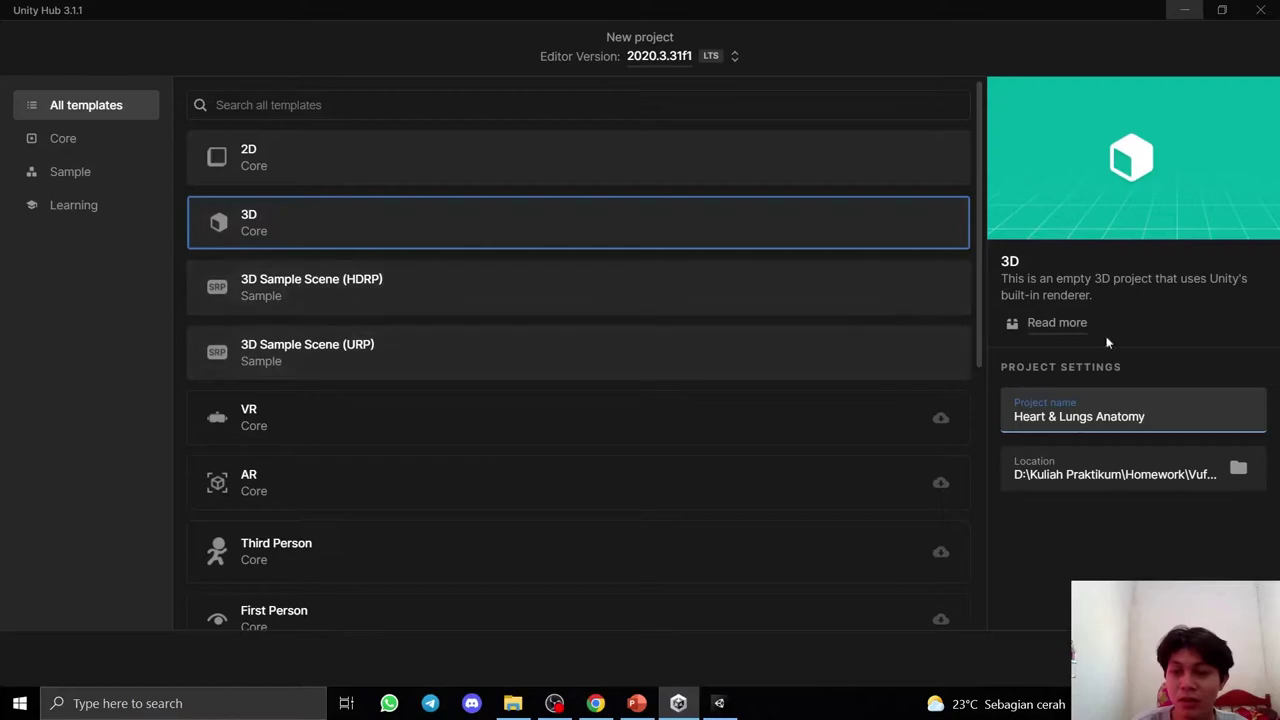
pyautogui.click(1195, 657)
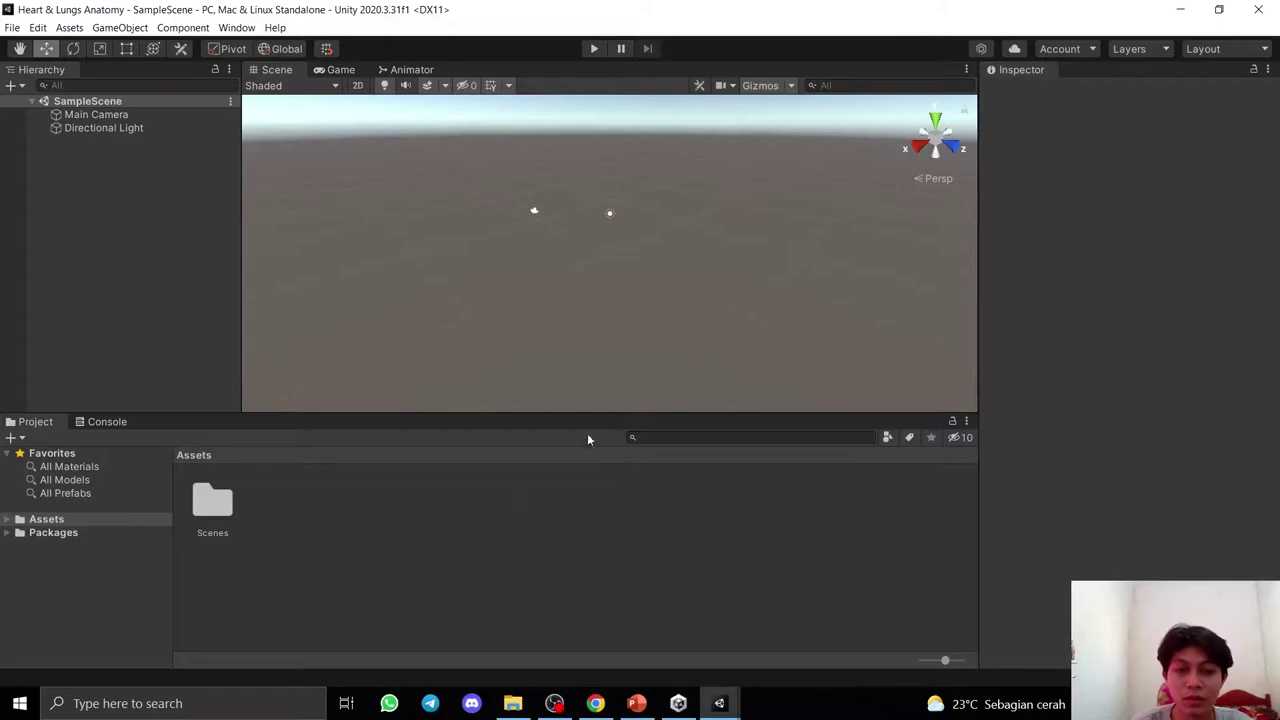
# Import the custom package add-vuforia-package-10-5-5.unitypackage and update the project to Vuforia Engine 10.5.5.
pyautogui.rightClick(350, 511)
pyautogui.moveTo(445, 287)
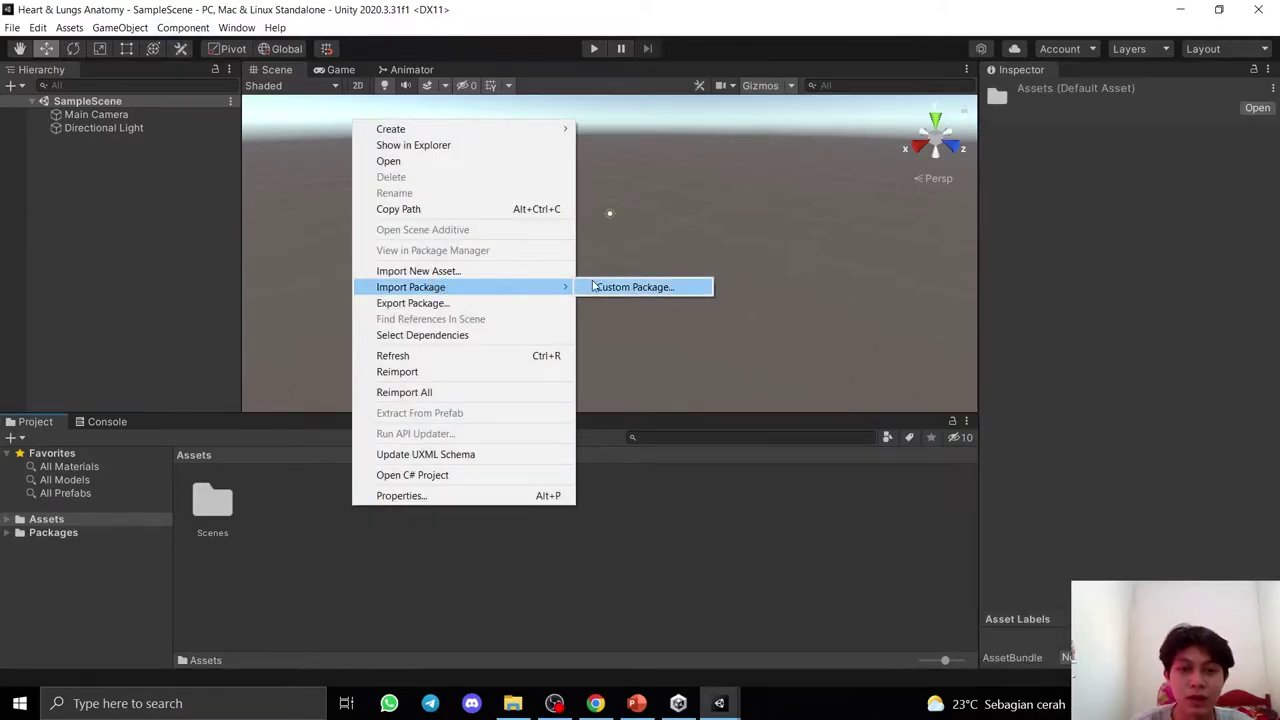
pyautogui.click(362, 585)
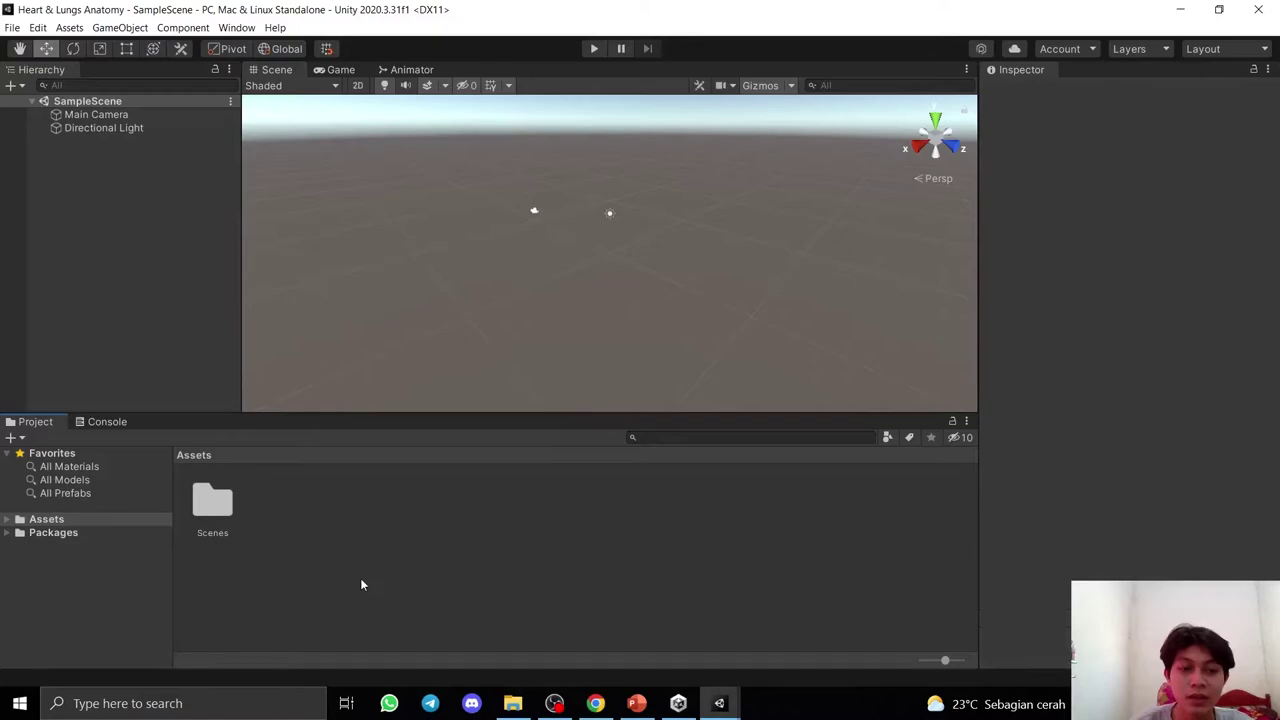
pyautogui.rightClick(346, 508)
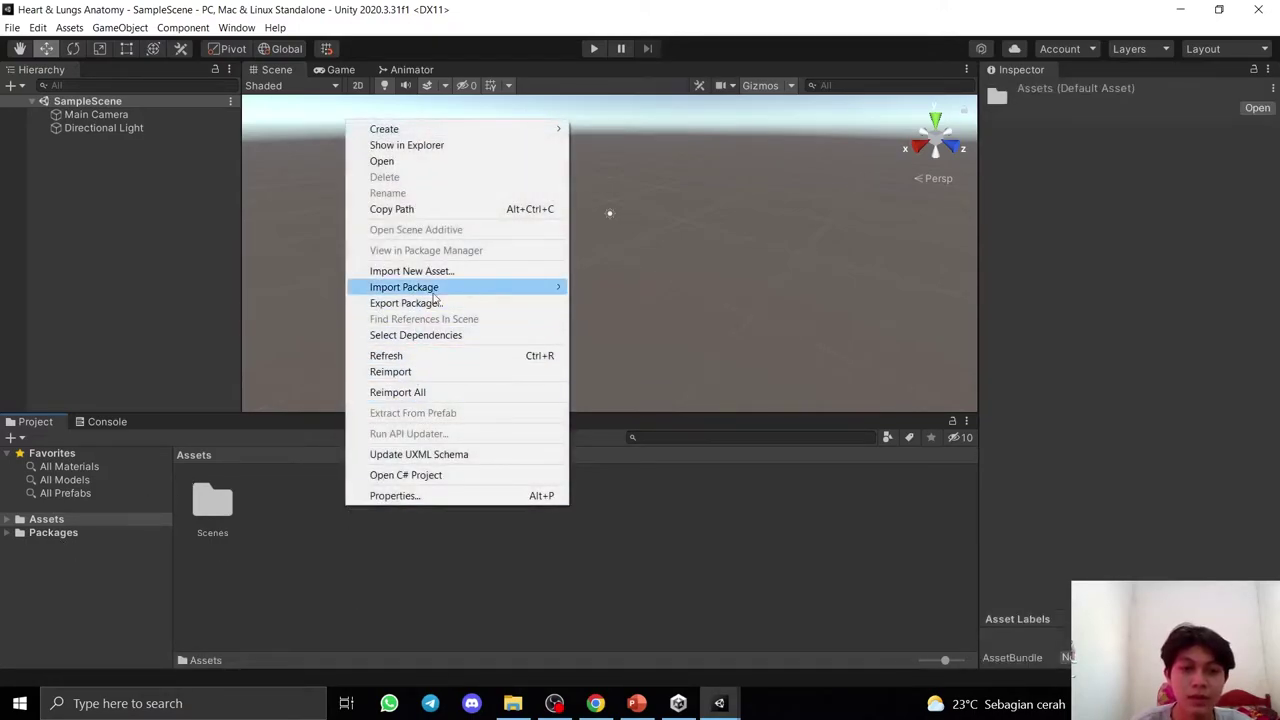
pyautogui.moveTo(435, 292)
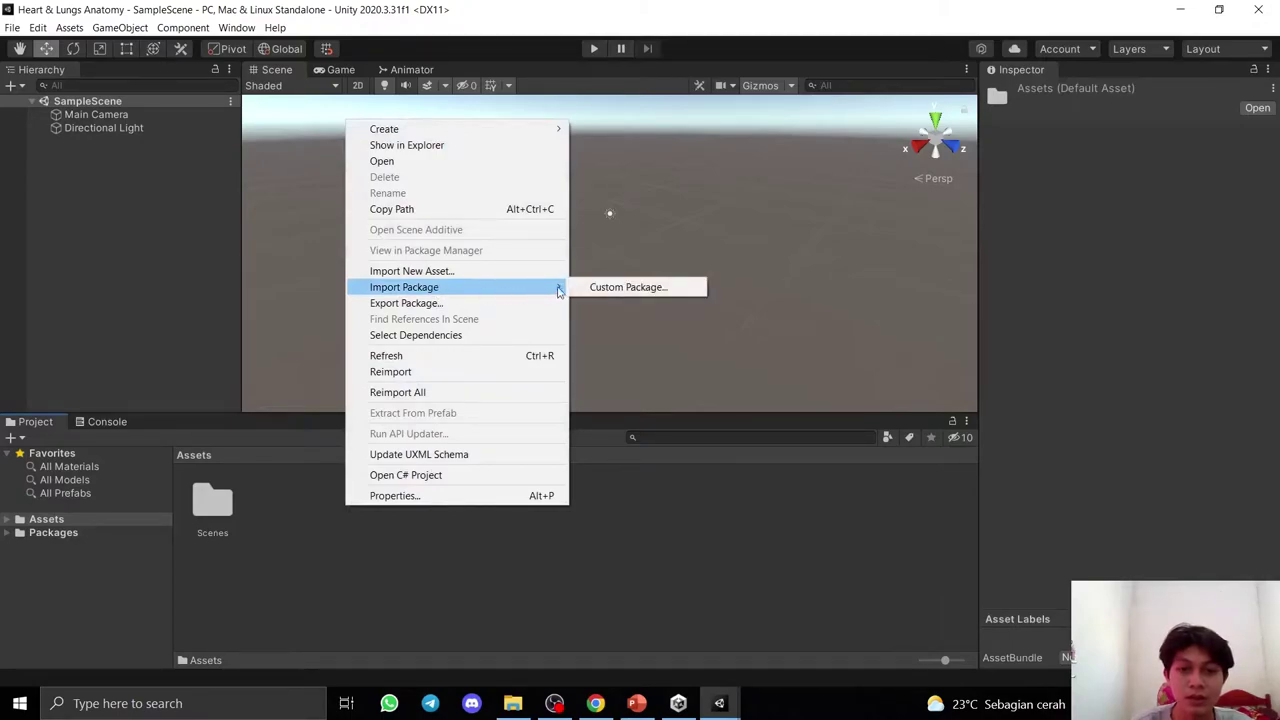
pyautogui.click(605, 288)
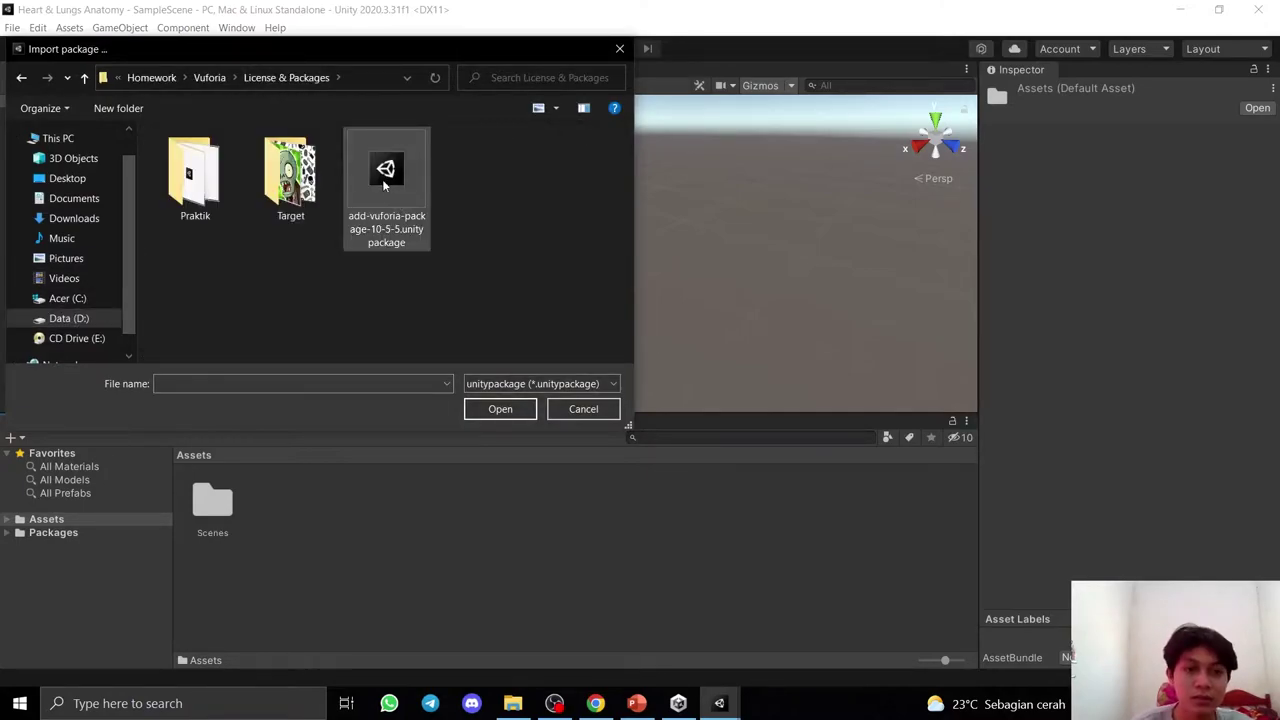
pyautogui.click(405, 194)
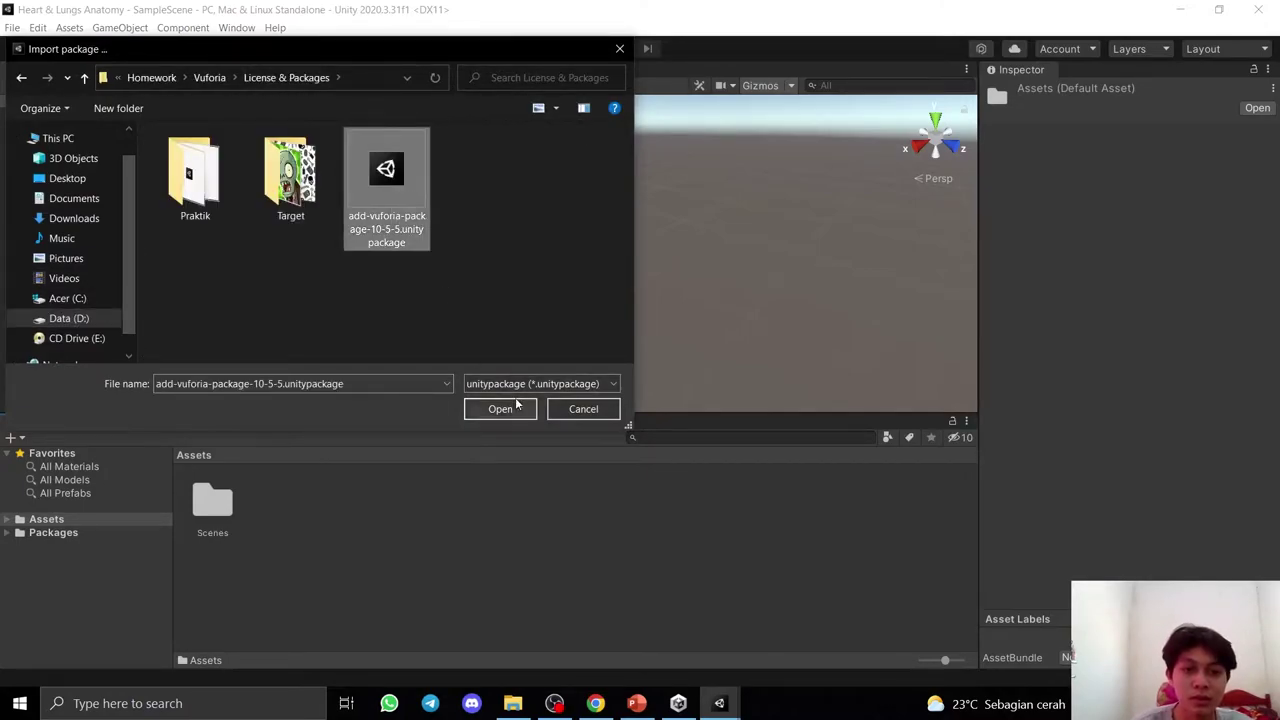
pyautogui.click(500, 409)
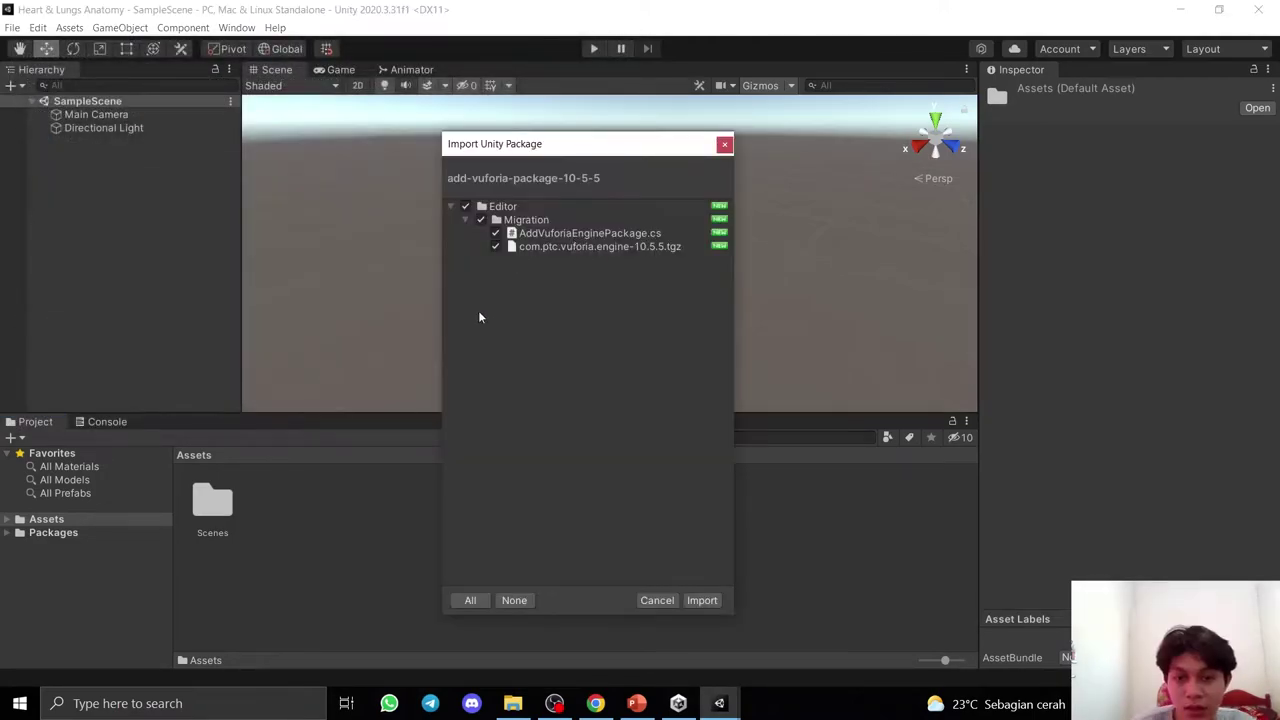
pyautogui.click(703, 601)
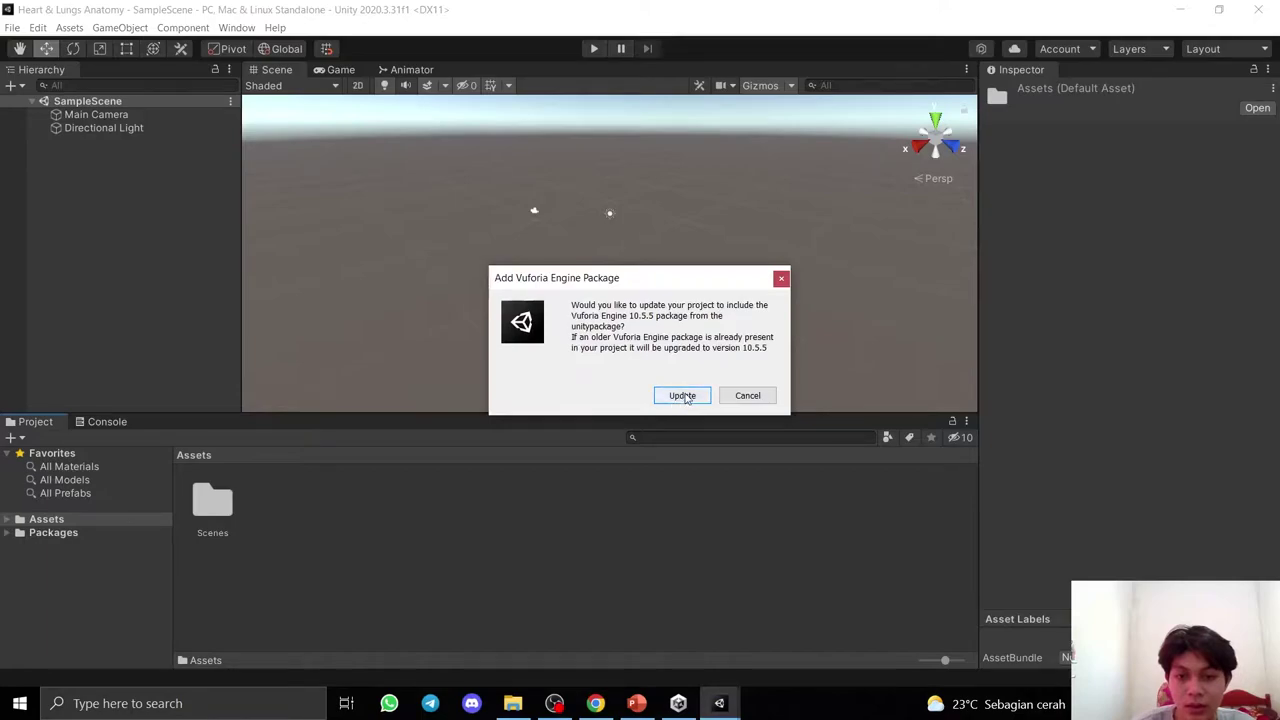
pyautogui.click(684, 395)
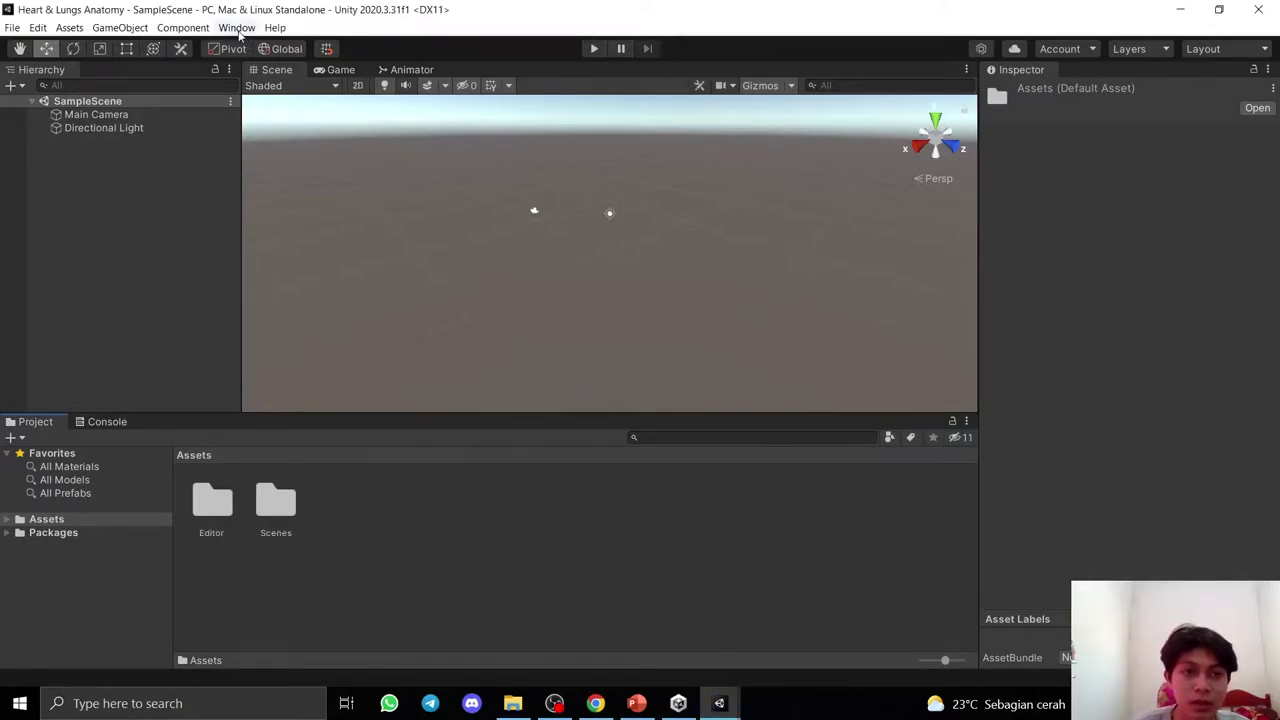
# Read the Vuforia Developer Agreement via Help > Vuforia Engine in Chrome, then return to Unity.
pyautogui.click(273, 28)
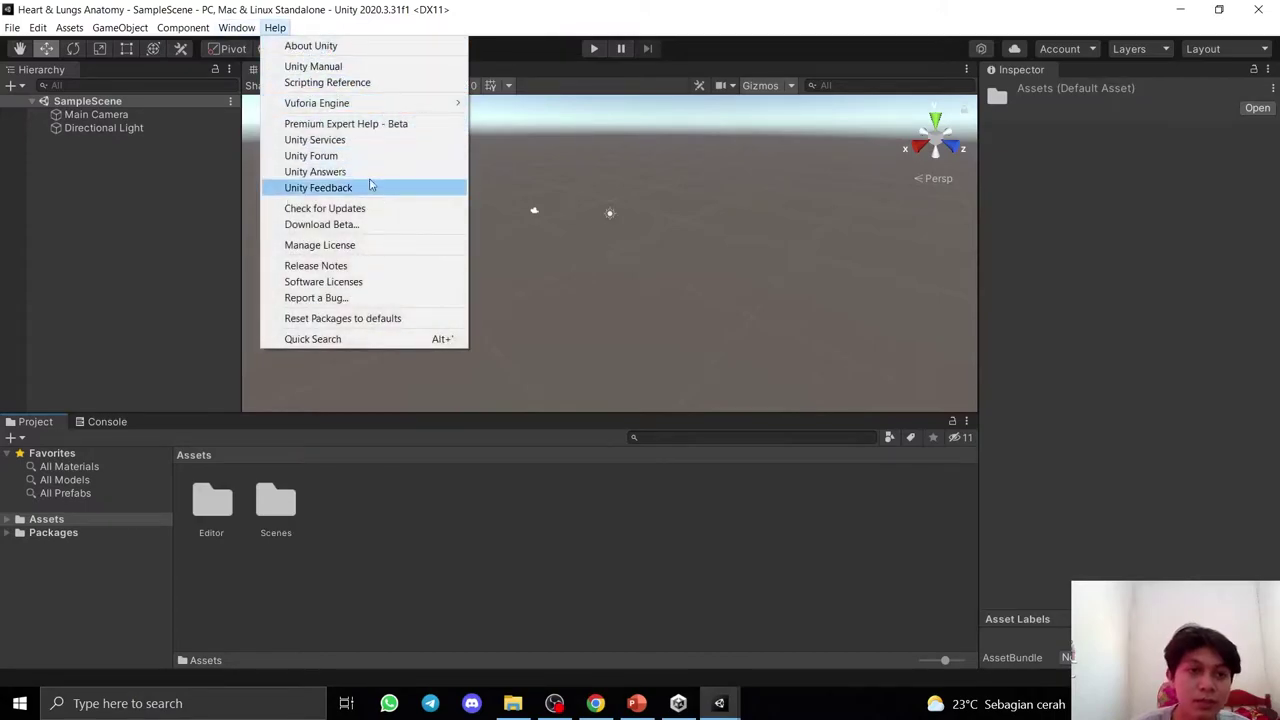
pyautogui.moveTo(357, 109)
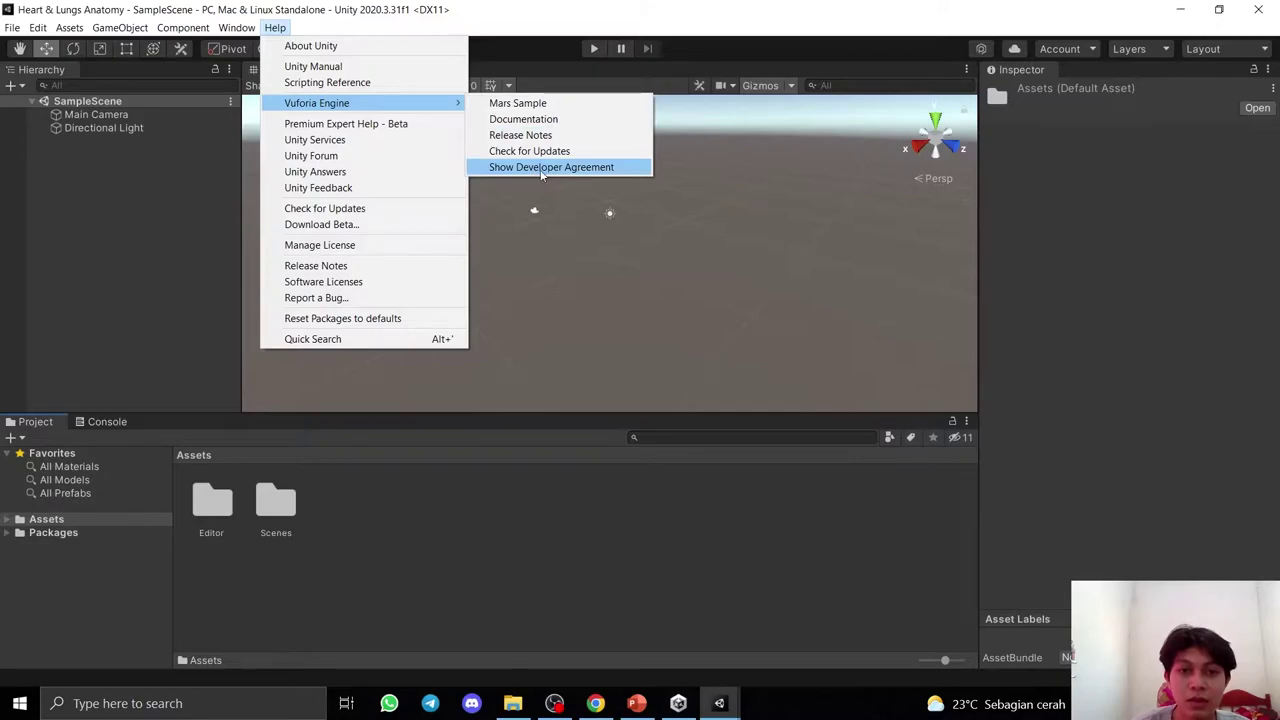
pyautogui.click(538, 170)
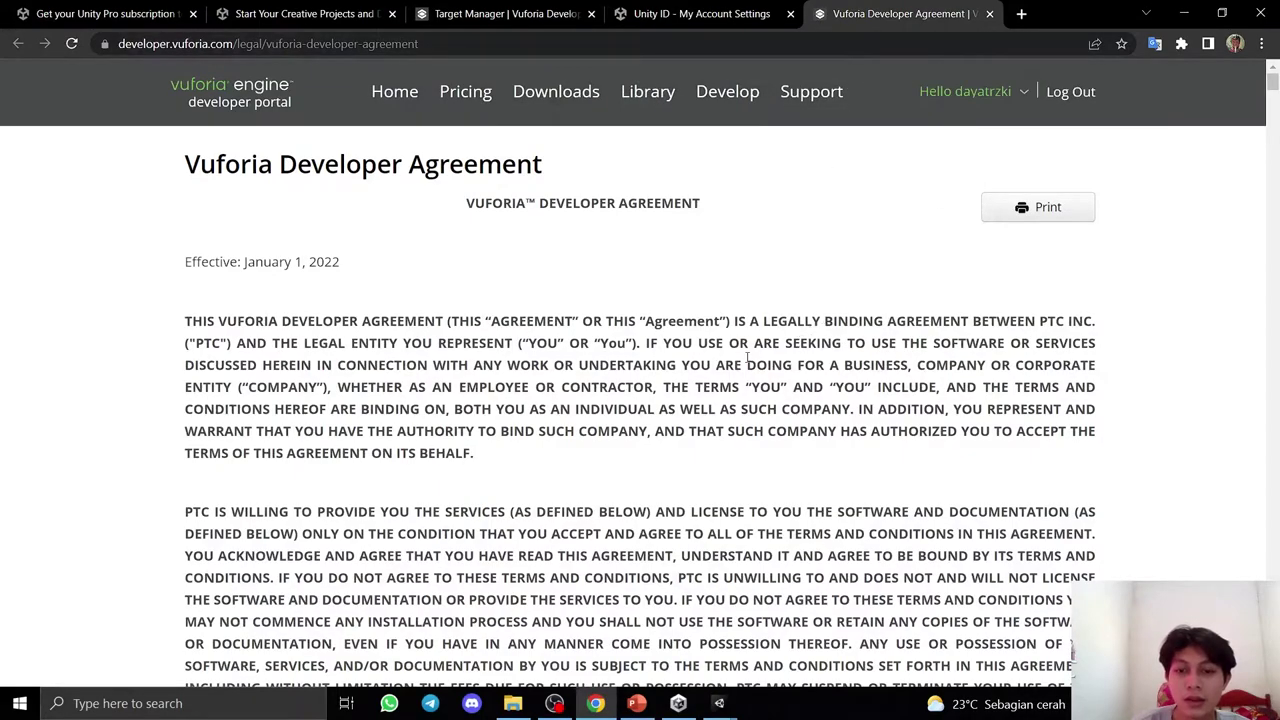
pyautogui.scroll(-3, 747, 358)
pyautogui.scroll(-4, 735, 320)
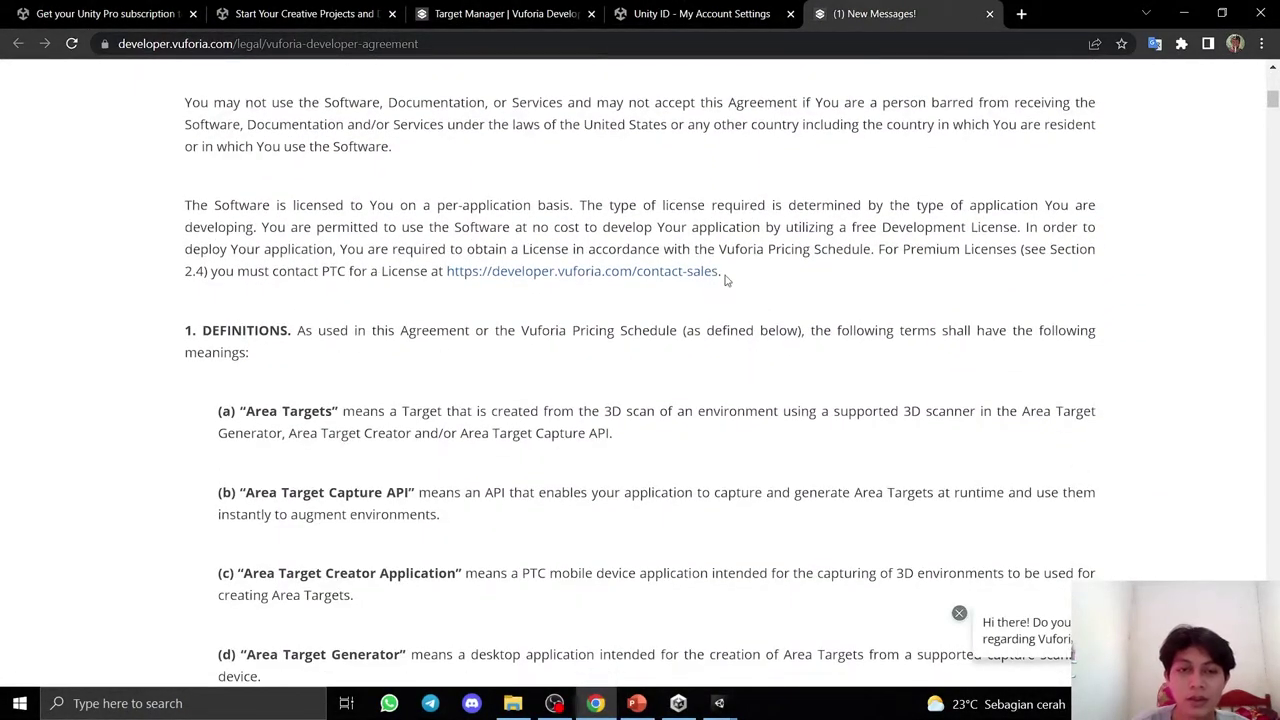
pyautogui.scroll(-3, 651, 377)
pyautogui.scroll(7, 697, 396)
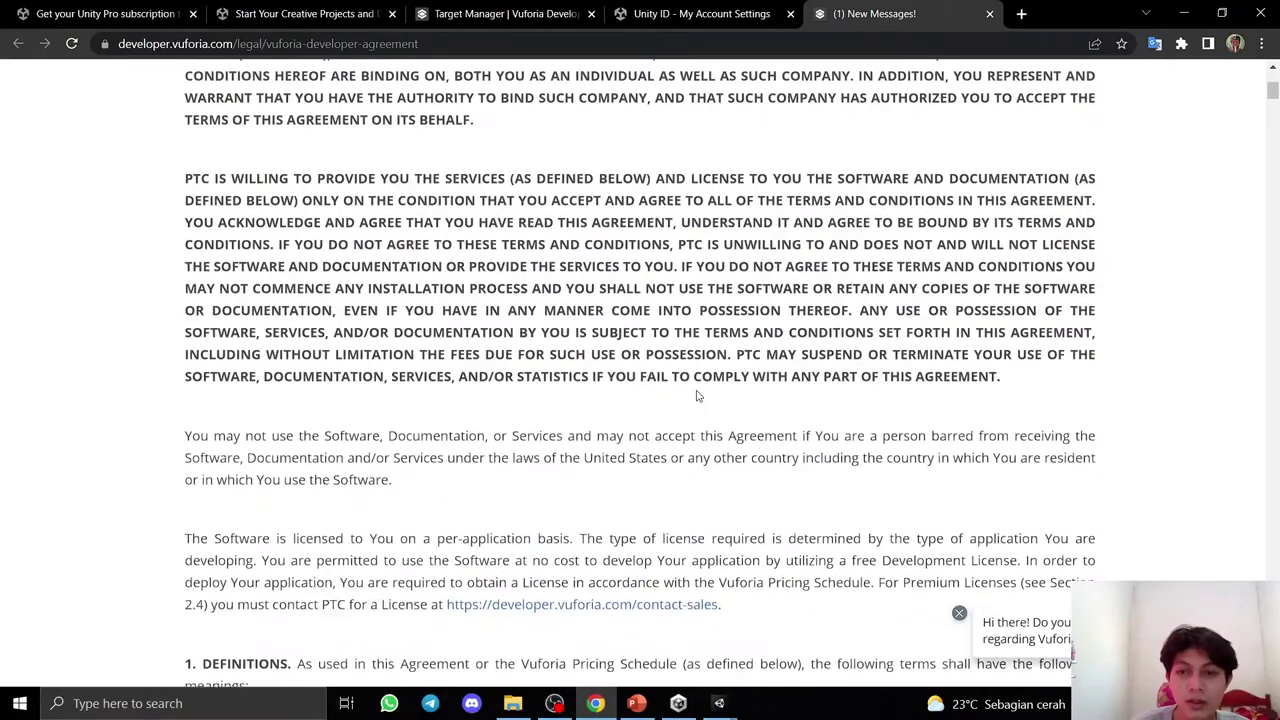
pyautogui.scroll(3, 697, 396)
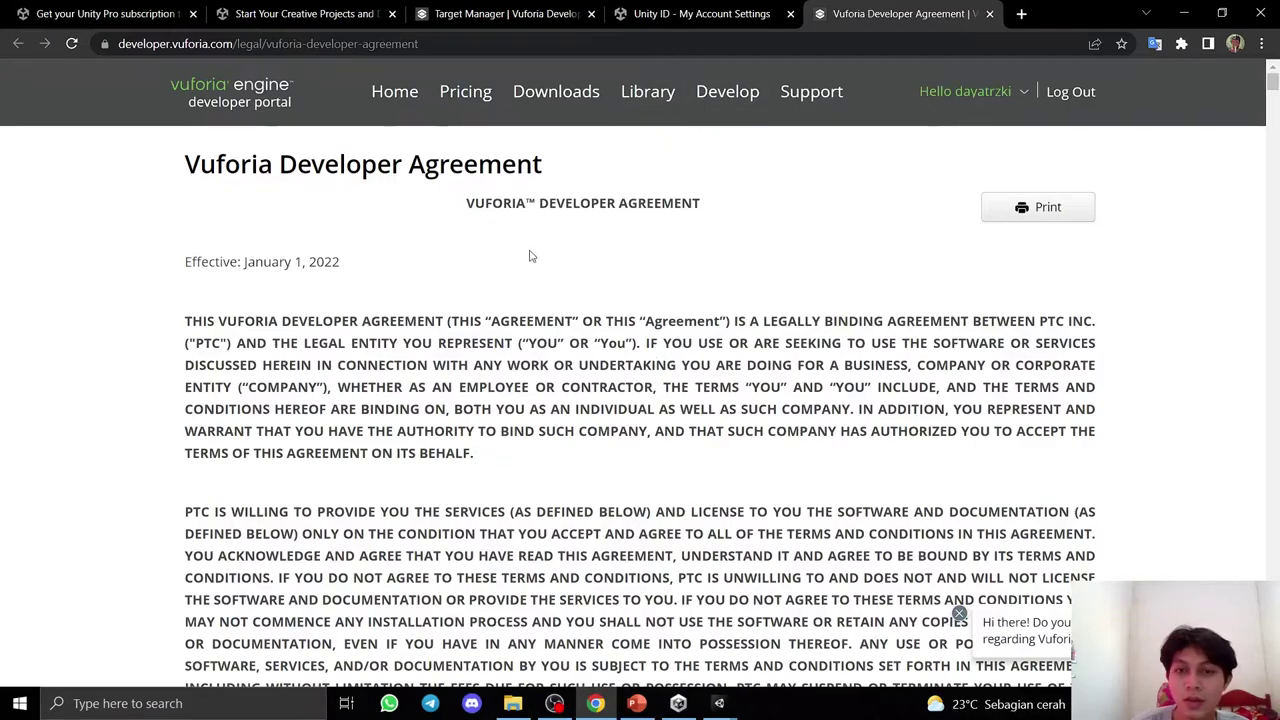
pyautogui.click(1186, 14)
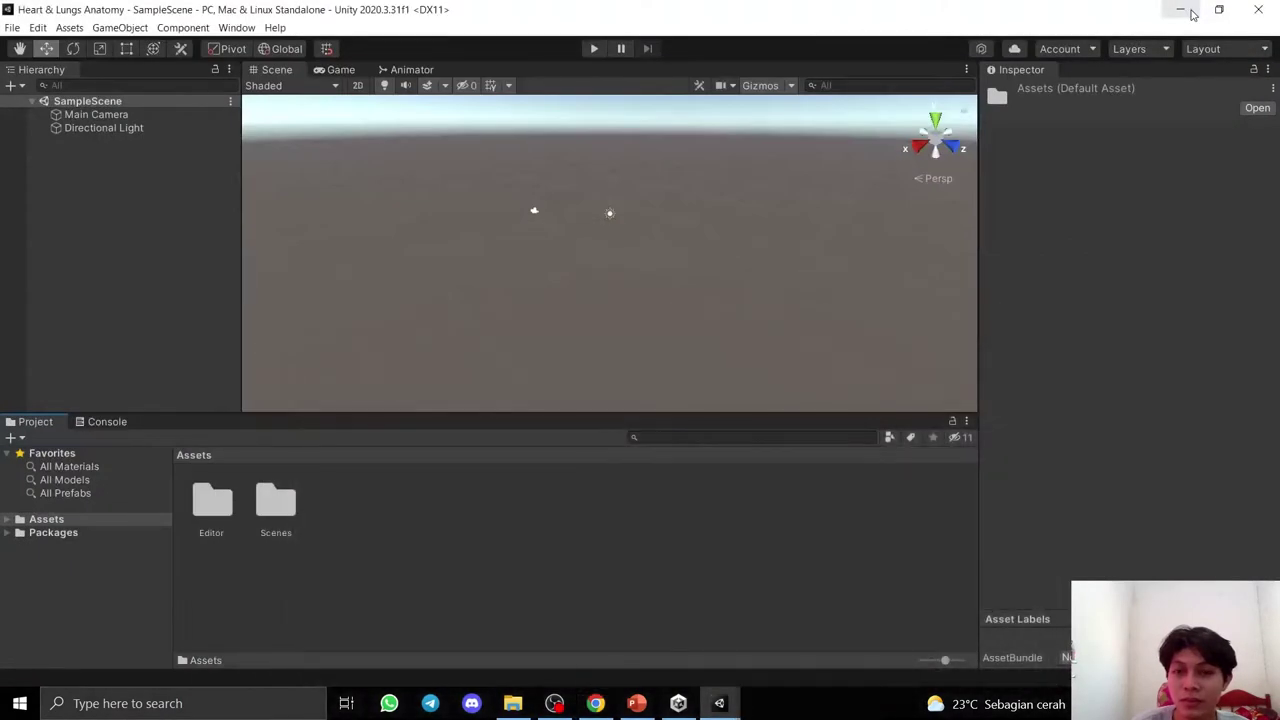
# Install AR Foundation 4.1.9 from the Unity Registry in Package Manager.
pyautogui.click(241, 29)
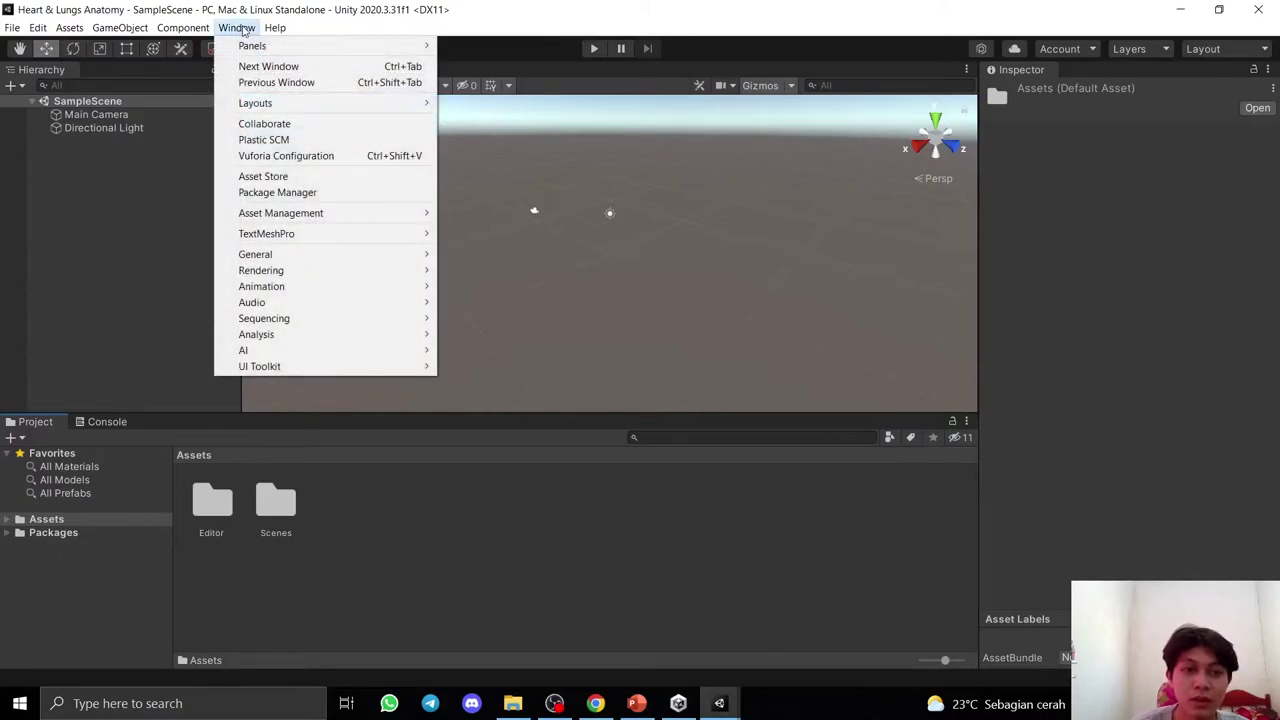
pyautogui.click(309, 194)
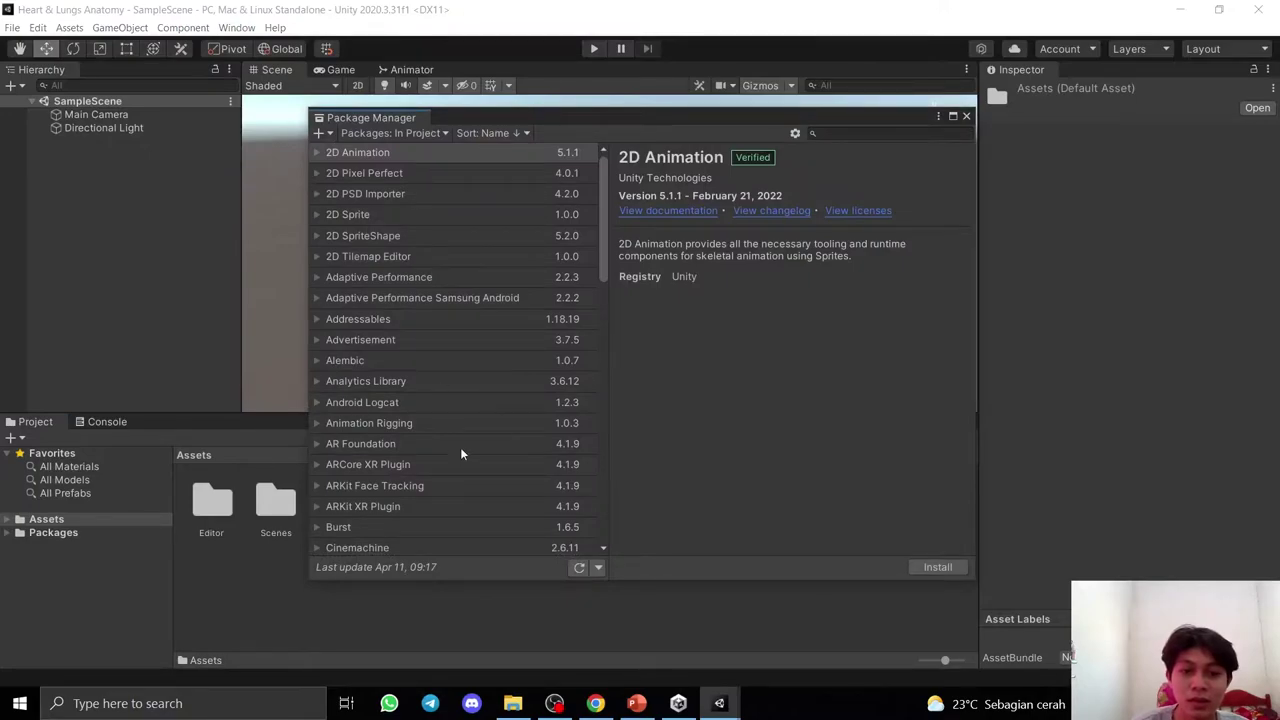
pyautogui.click(358, 445)
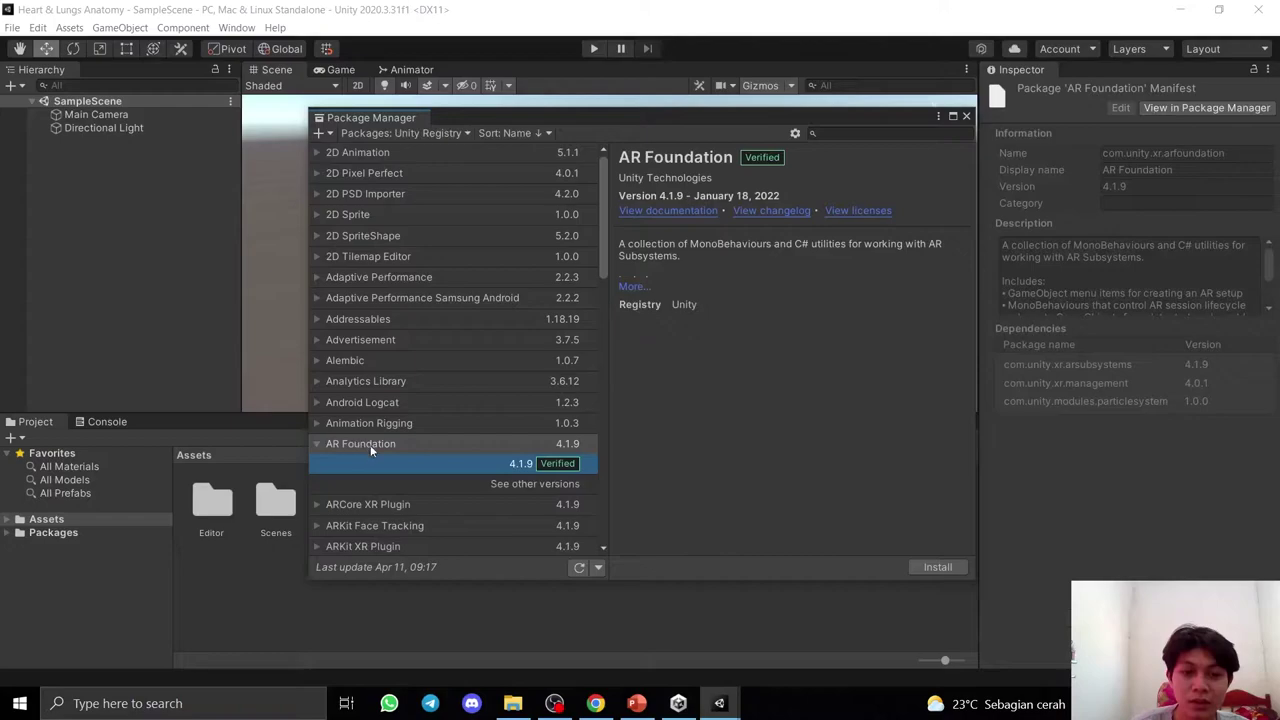
pyautogui.click(366, 508)
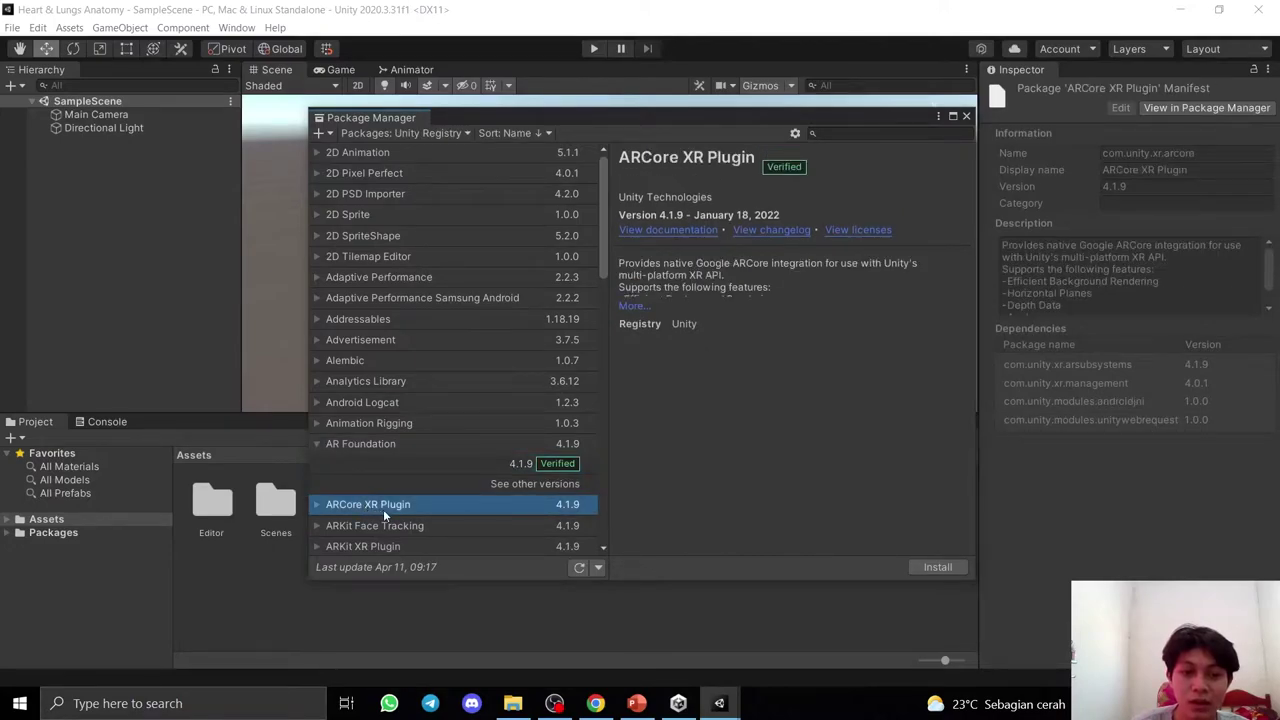
pyautogui.click(365, 444)
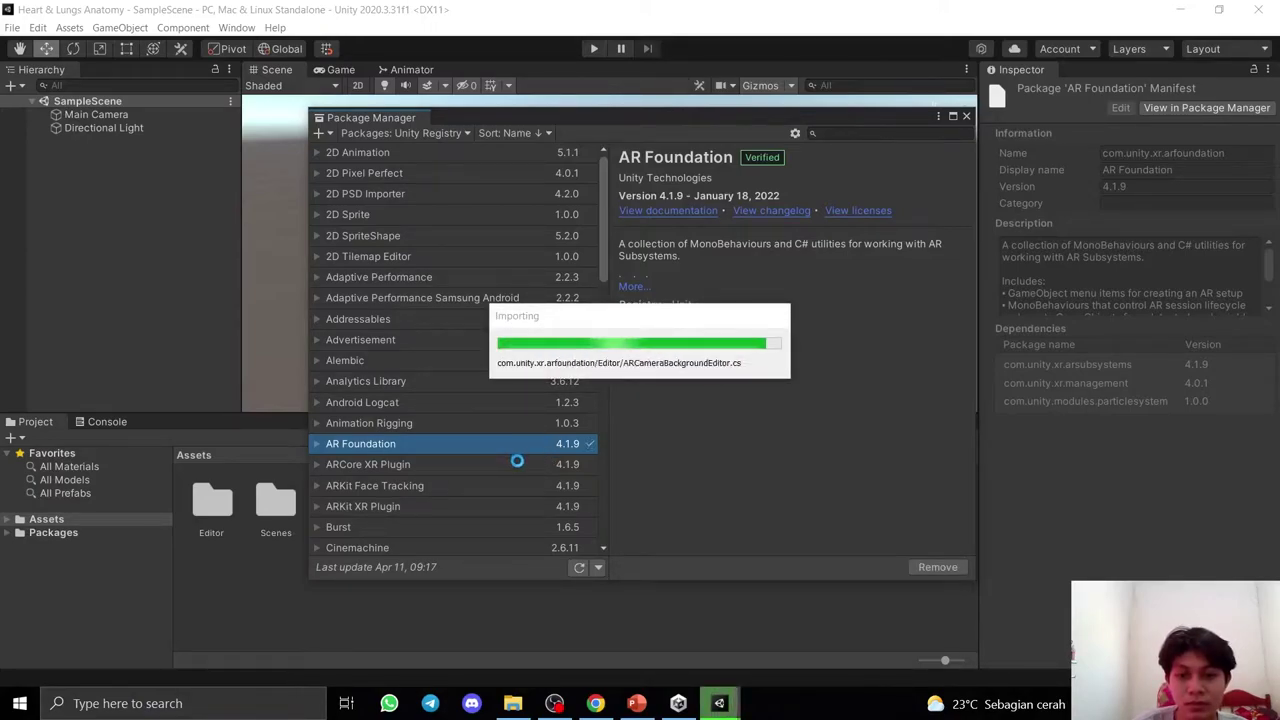
# Install the ARCore XR Plugin 4.1.9 package and close Package Manager.
pyautogui.click(383, 466)
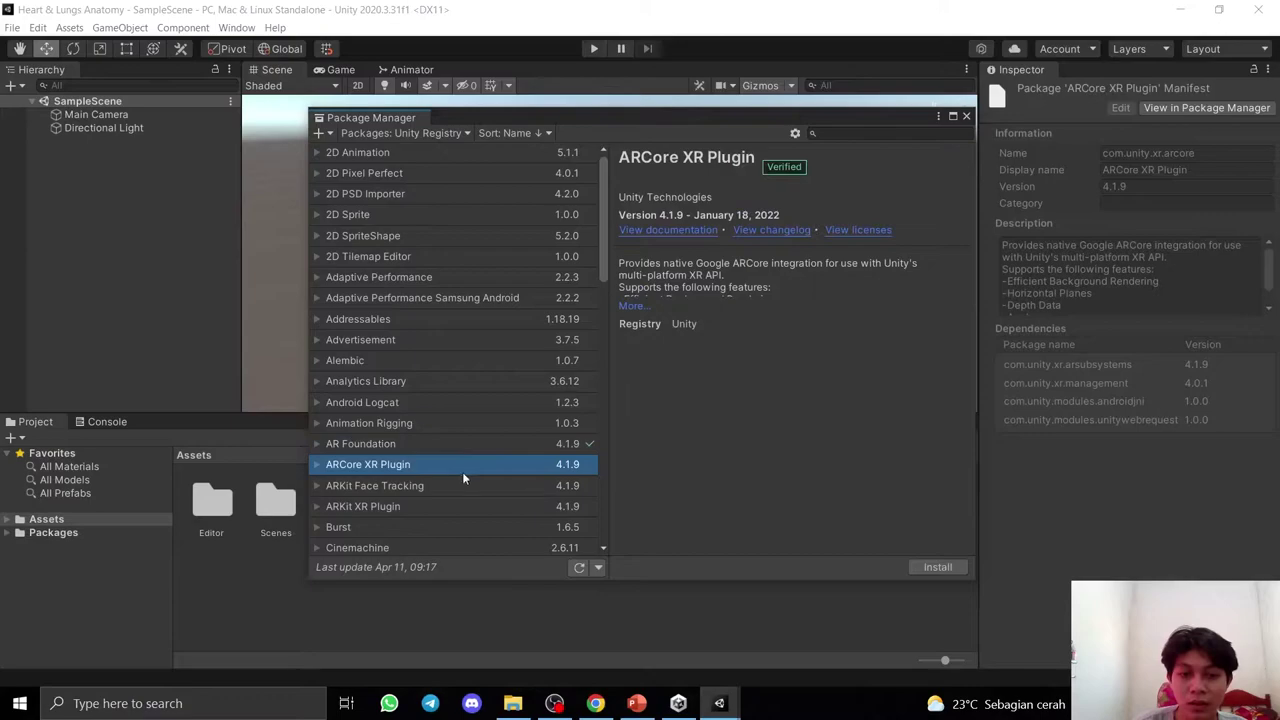
pyautogui.click(945, 566)
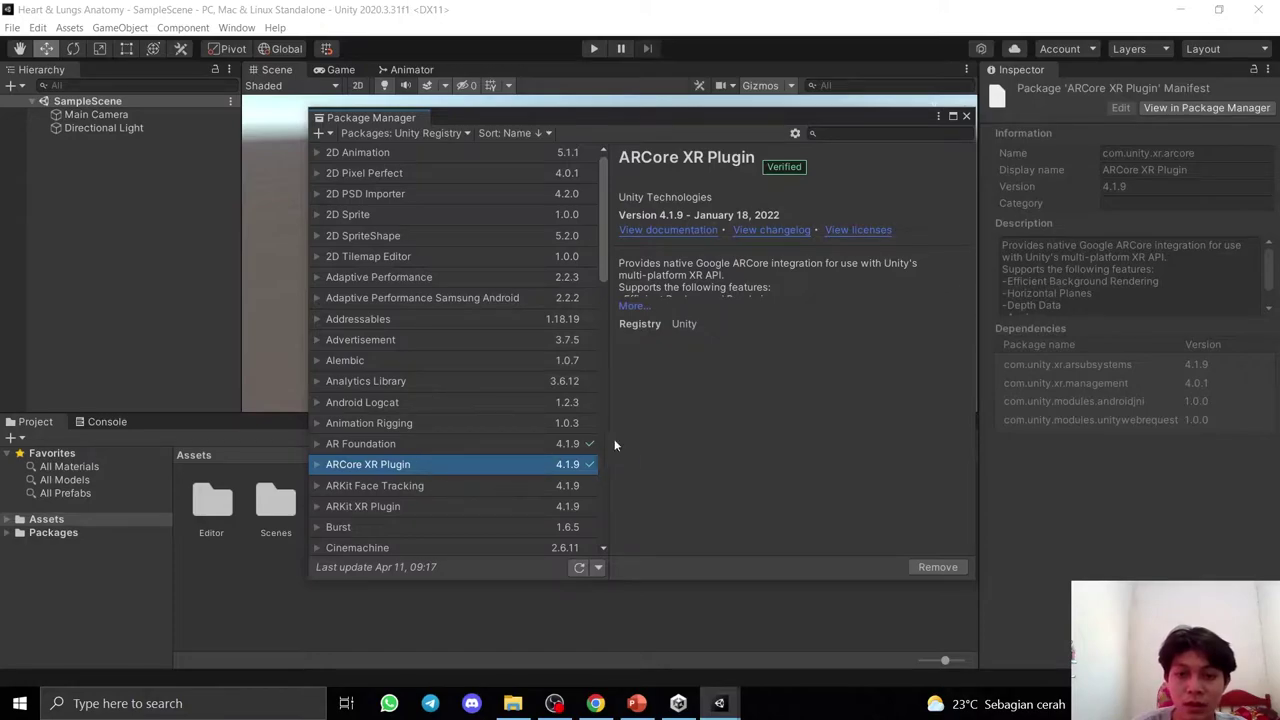
pyautogui.click(966, 116)
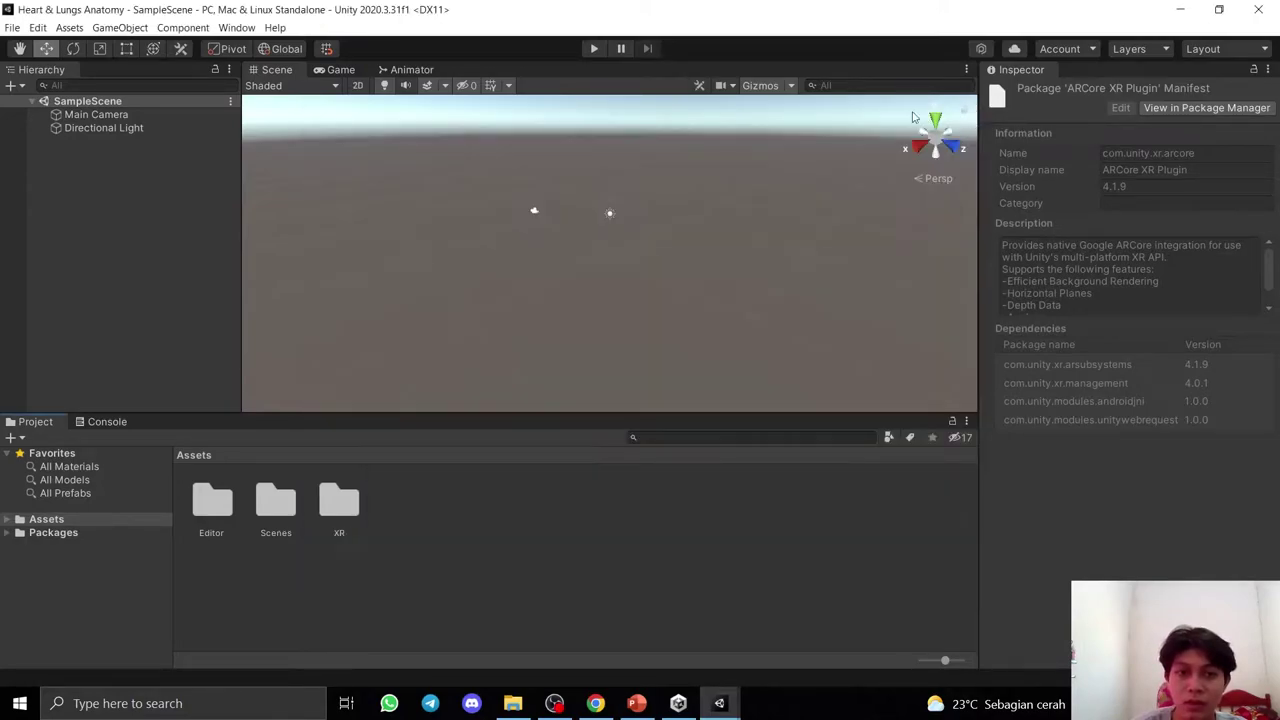
pyautogui.click(236, 28)
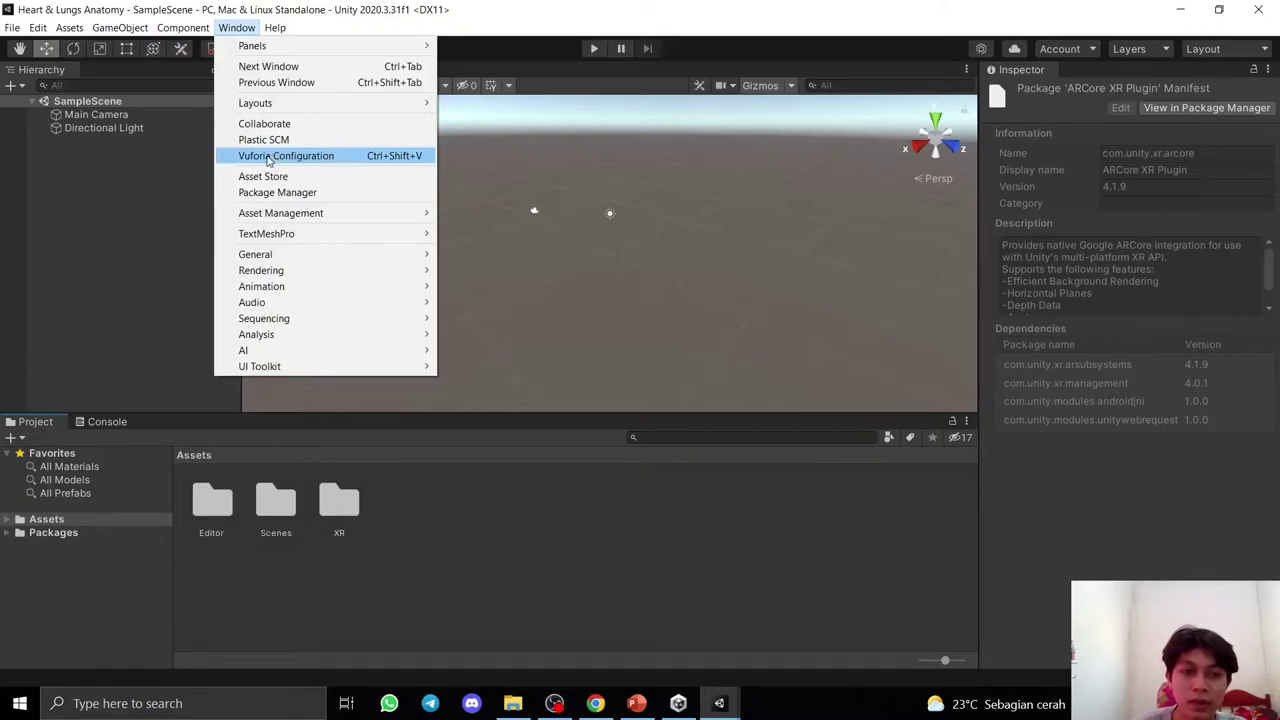
# Copy the Vuforia for Unity license key from the License Manager into the VuforiaConfiguration App License Key.
pyautogui.click(286, 160)
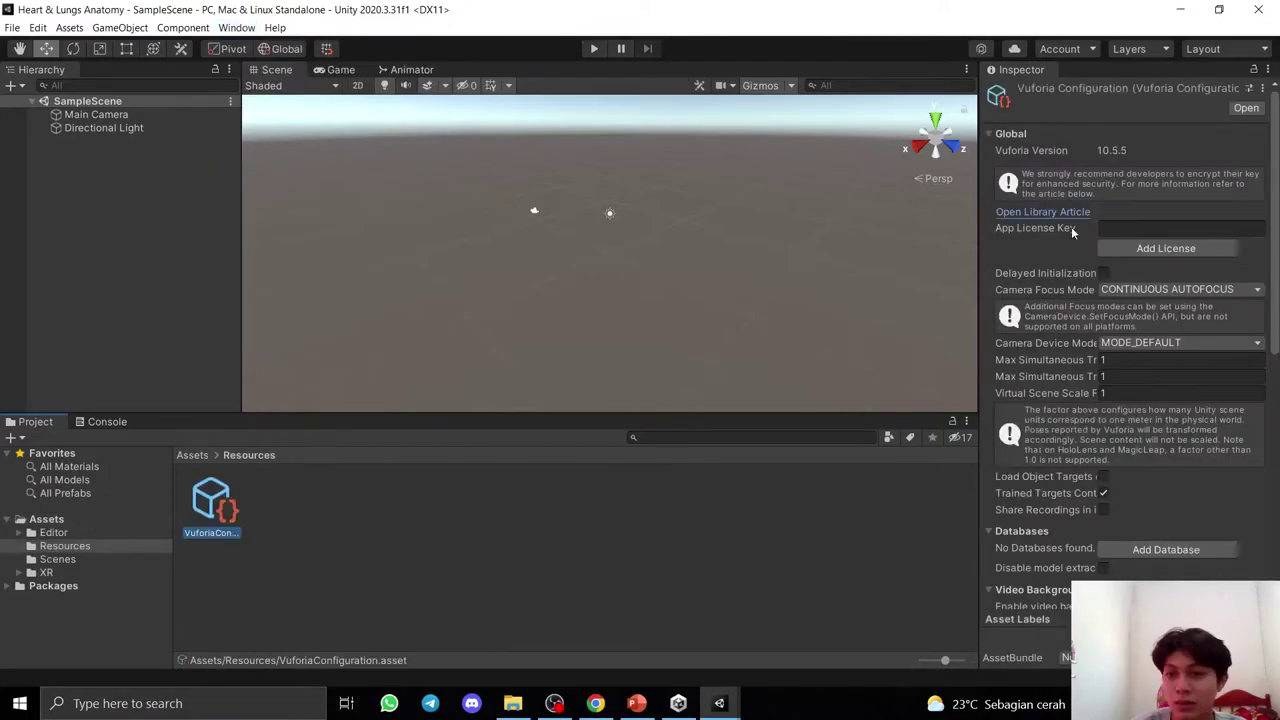
pyautogui.click(1122, 229)
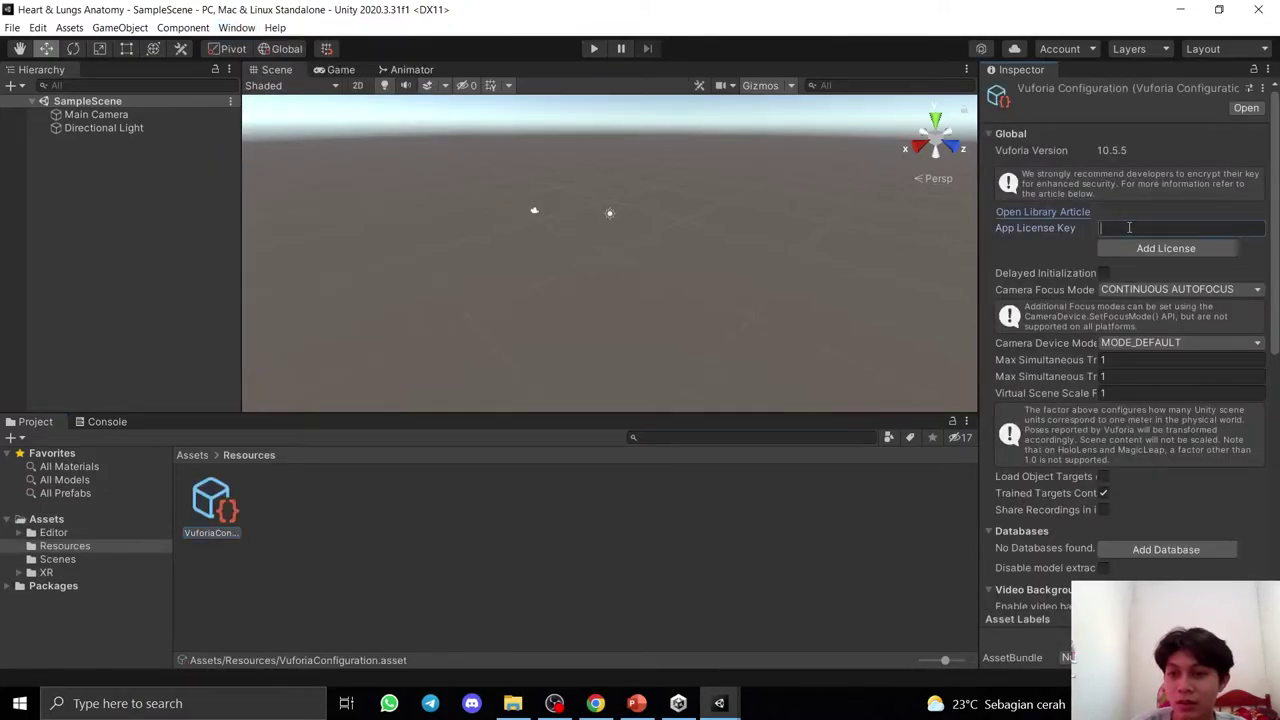
pyautogui.click(595, 703)
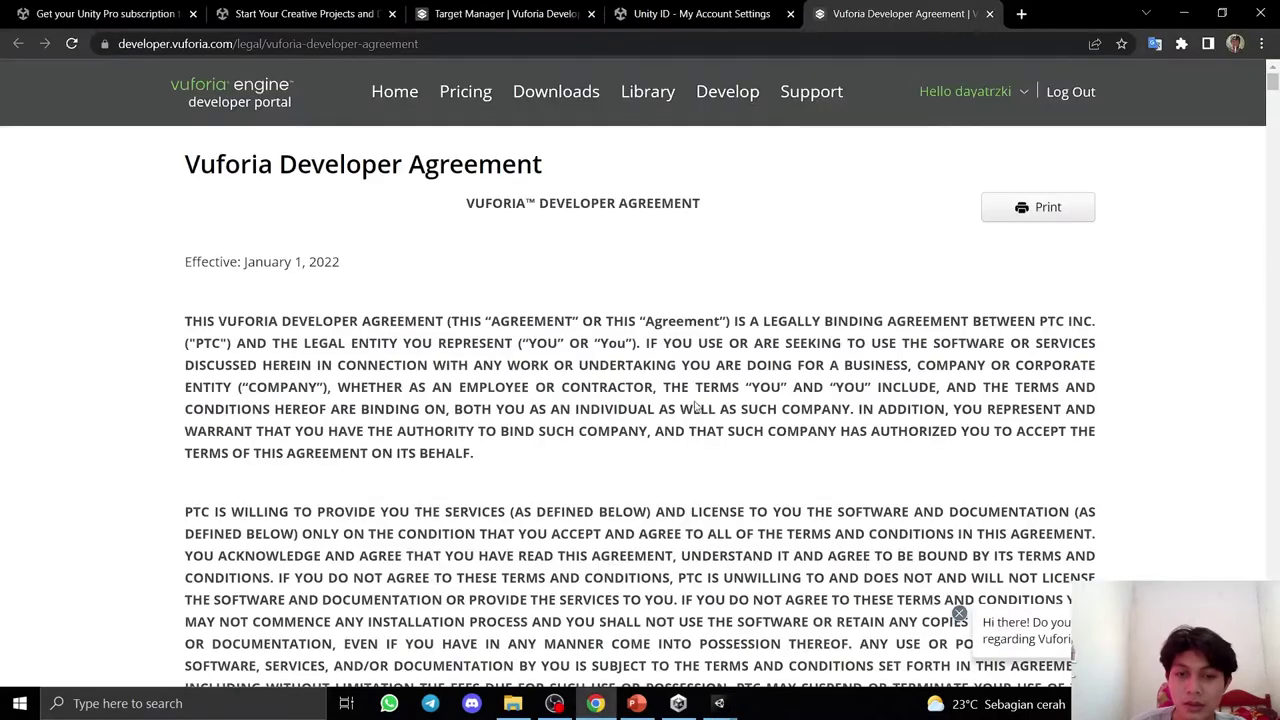
pyautogui.click(718, 97)
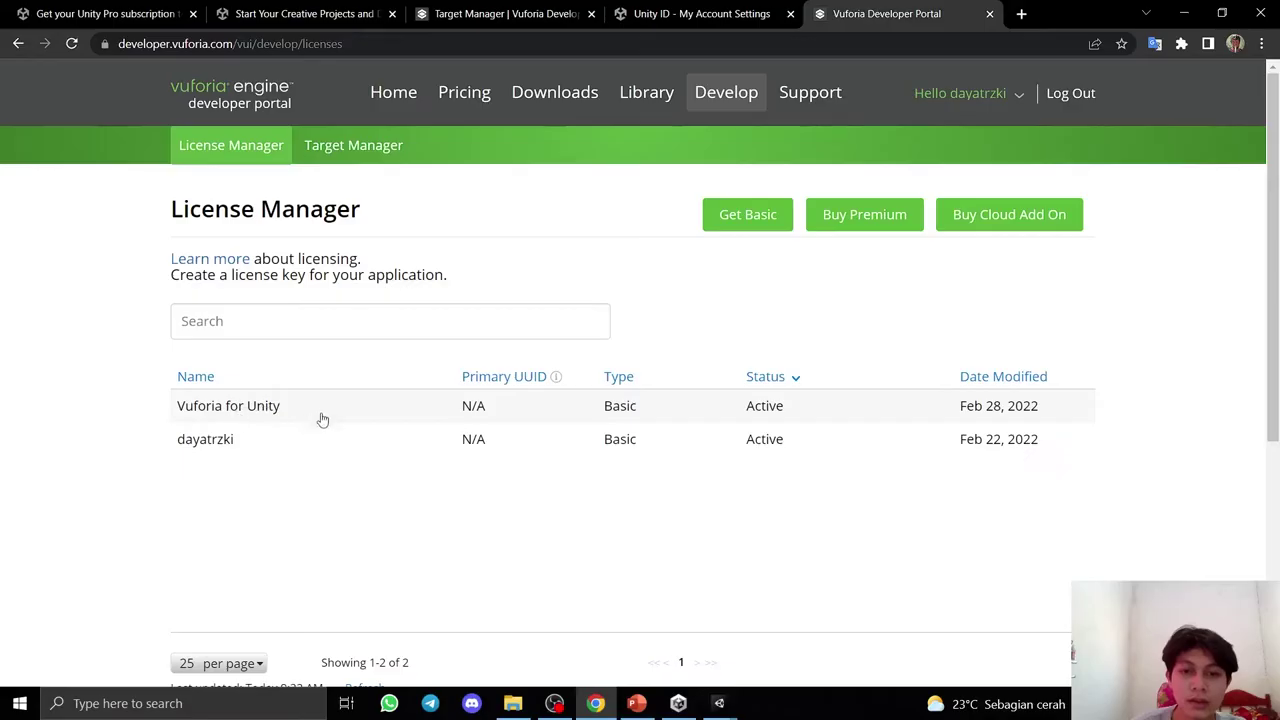
pyautogui.click(226, 410)
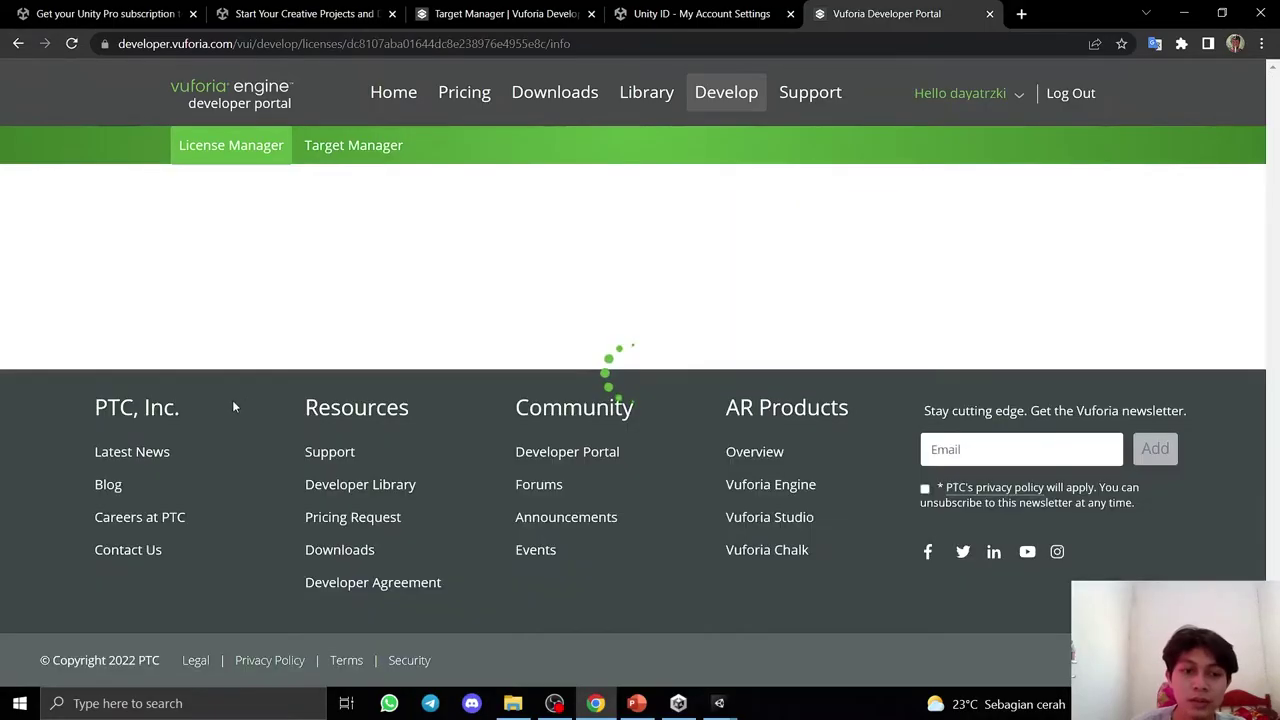
pyautogui.click(562, 441)
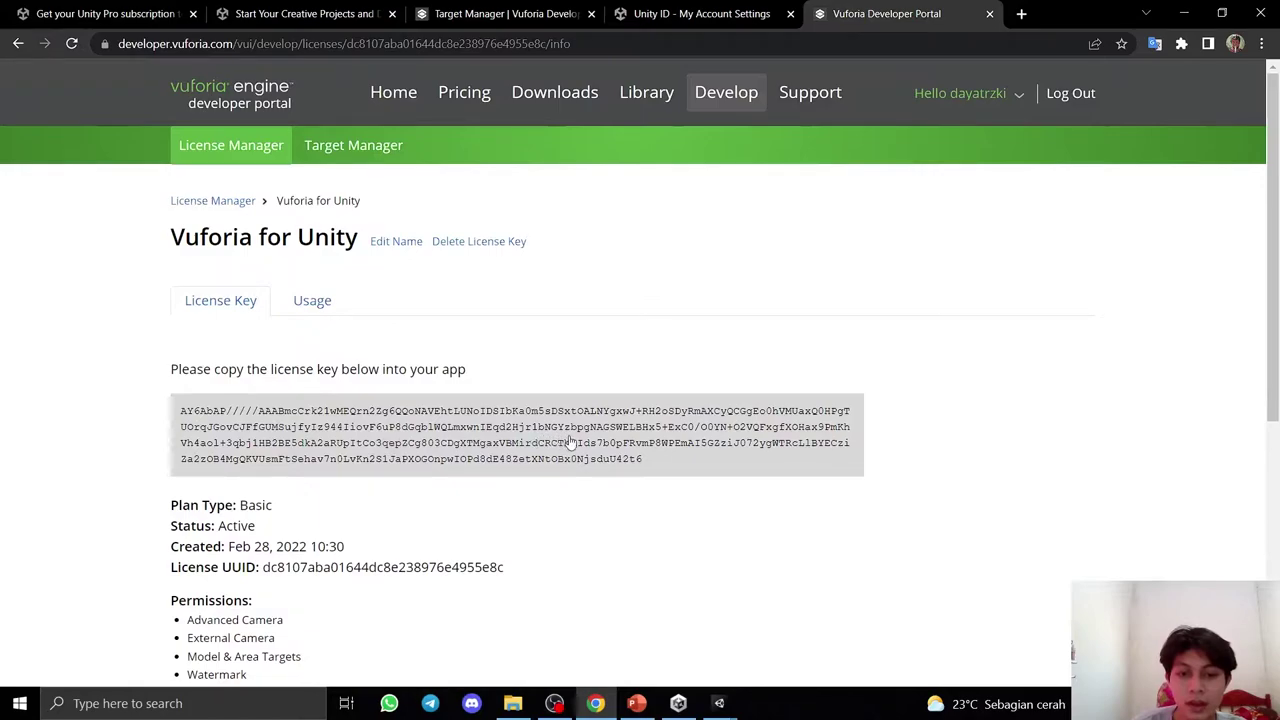
pyautogui.hotkey('alt', 'Tab')
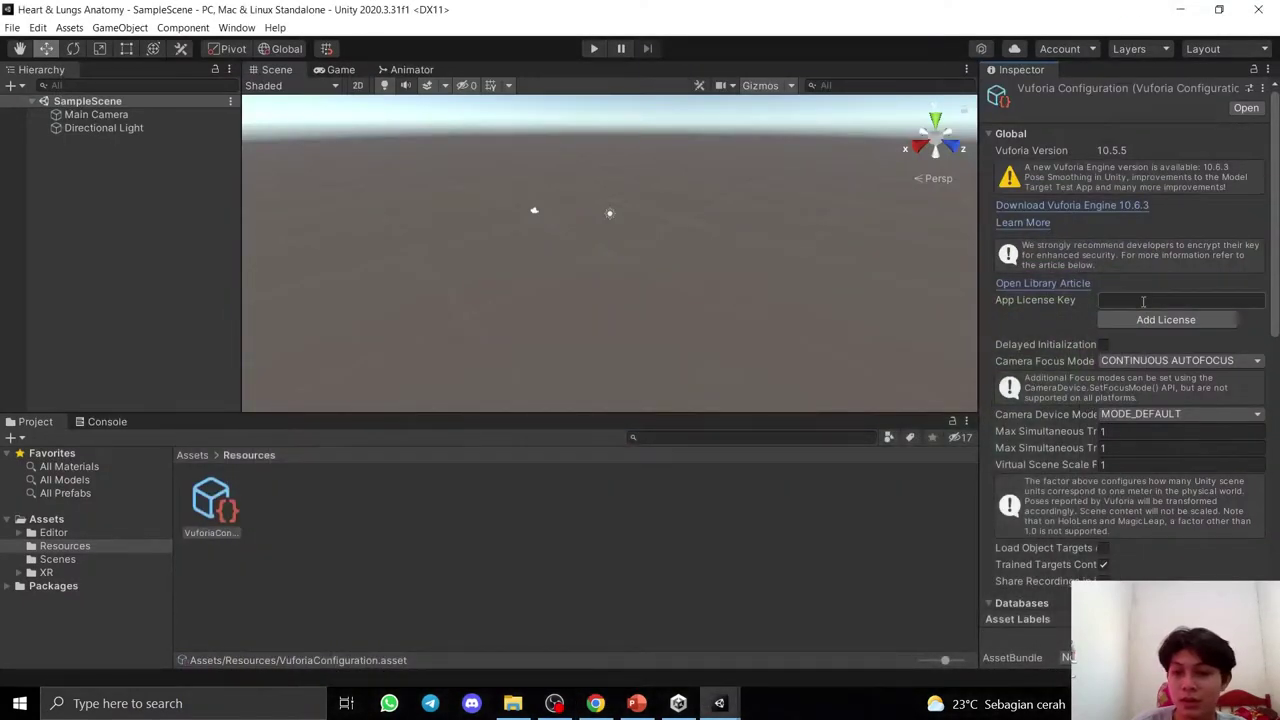
pyautogui.hotkey('ctrl', 'v')
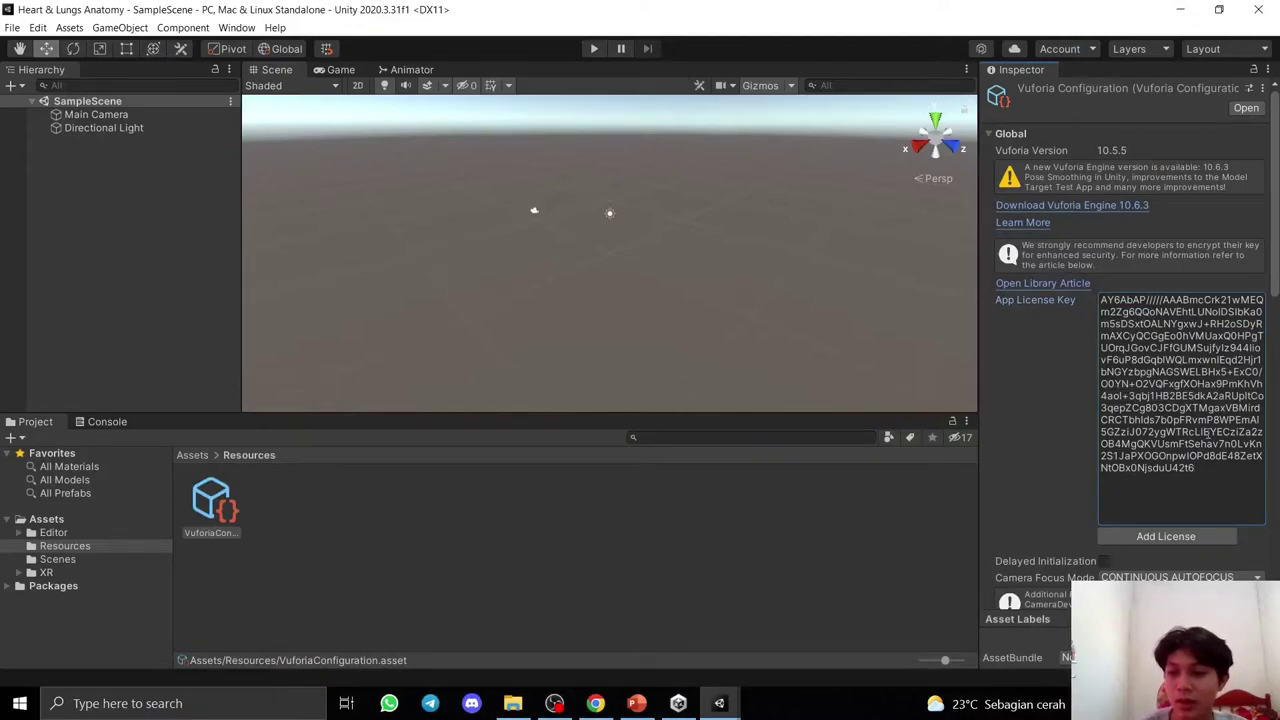
pyautogui.click(427, 538)
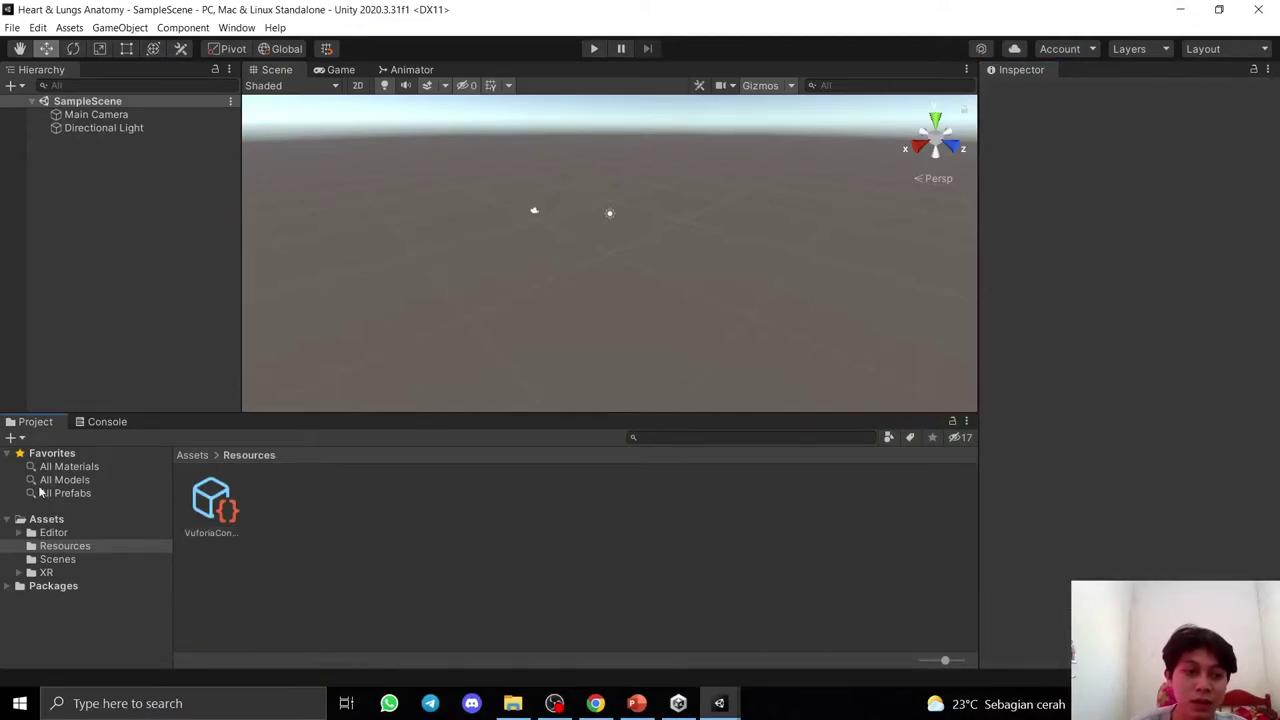
# Switch the build platform to Android and set the Realme RMX2001 phone as run device.
pyautogui.click(14, 28)
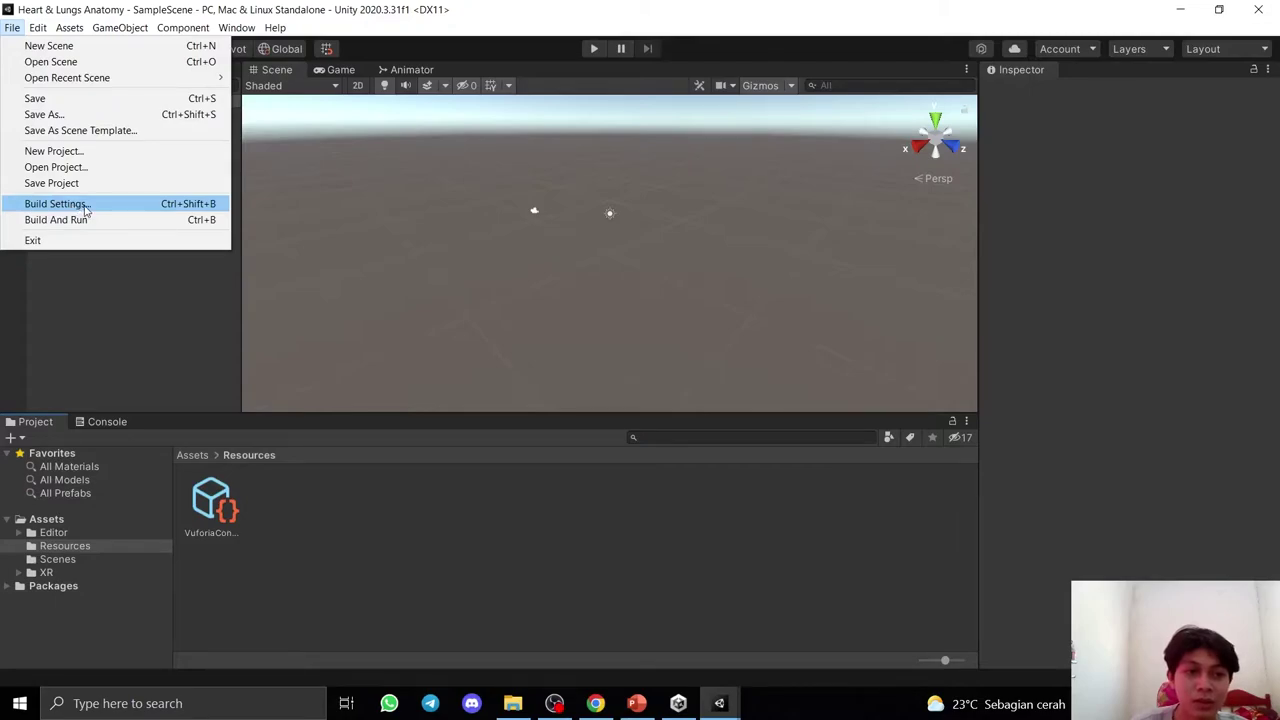
pyautogui.click(86, 206)
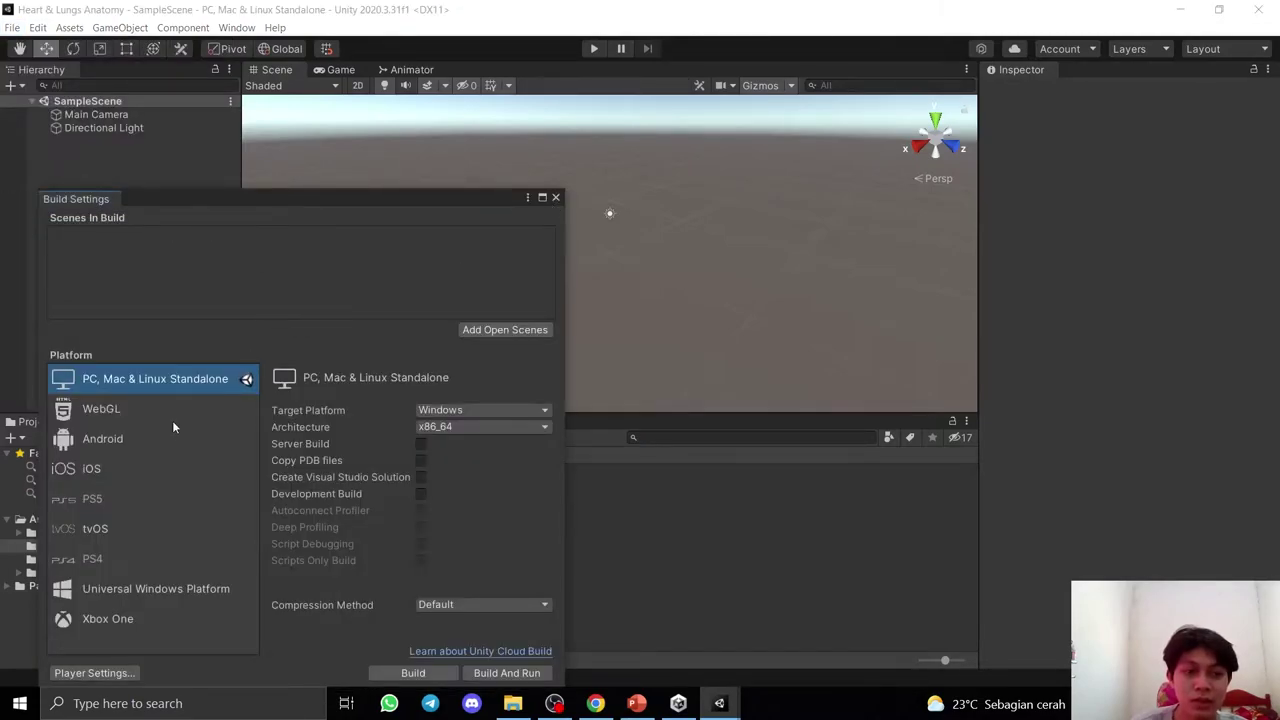
pyautogui.click(96, 437)
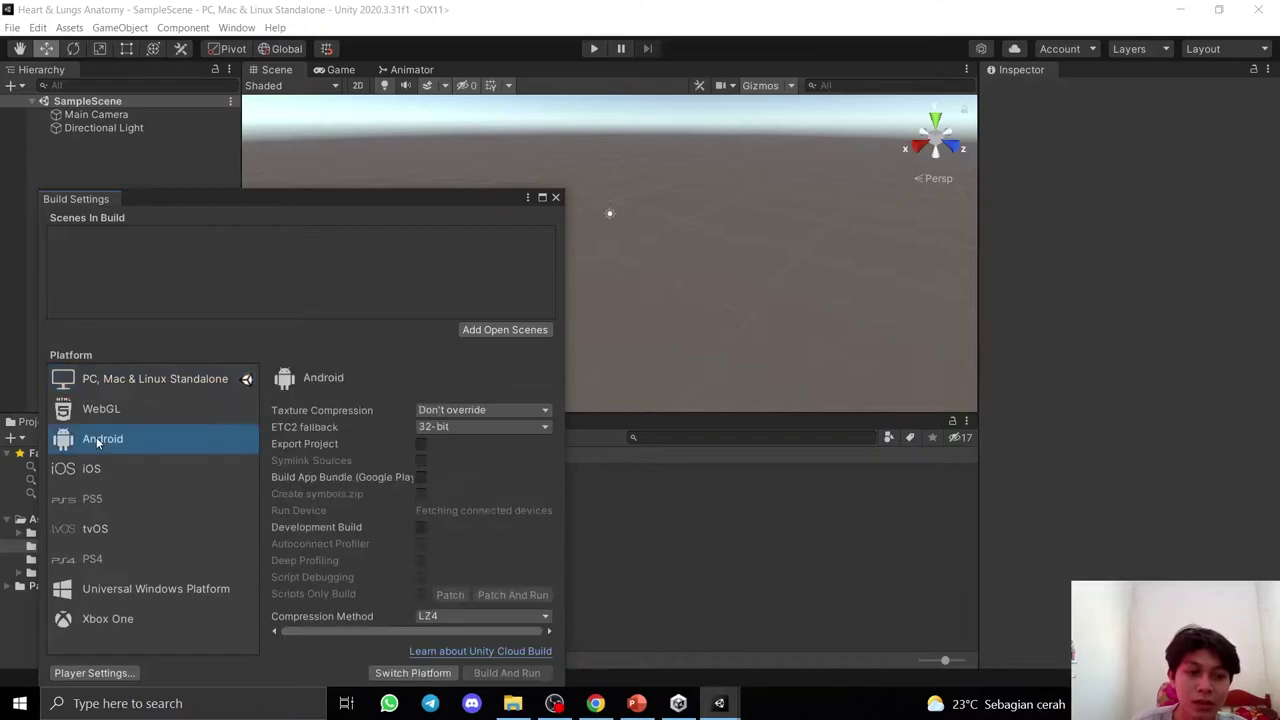
pyautogui.click(441, 675)
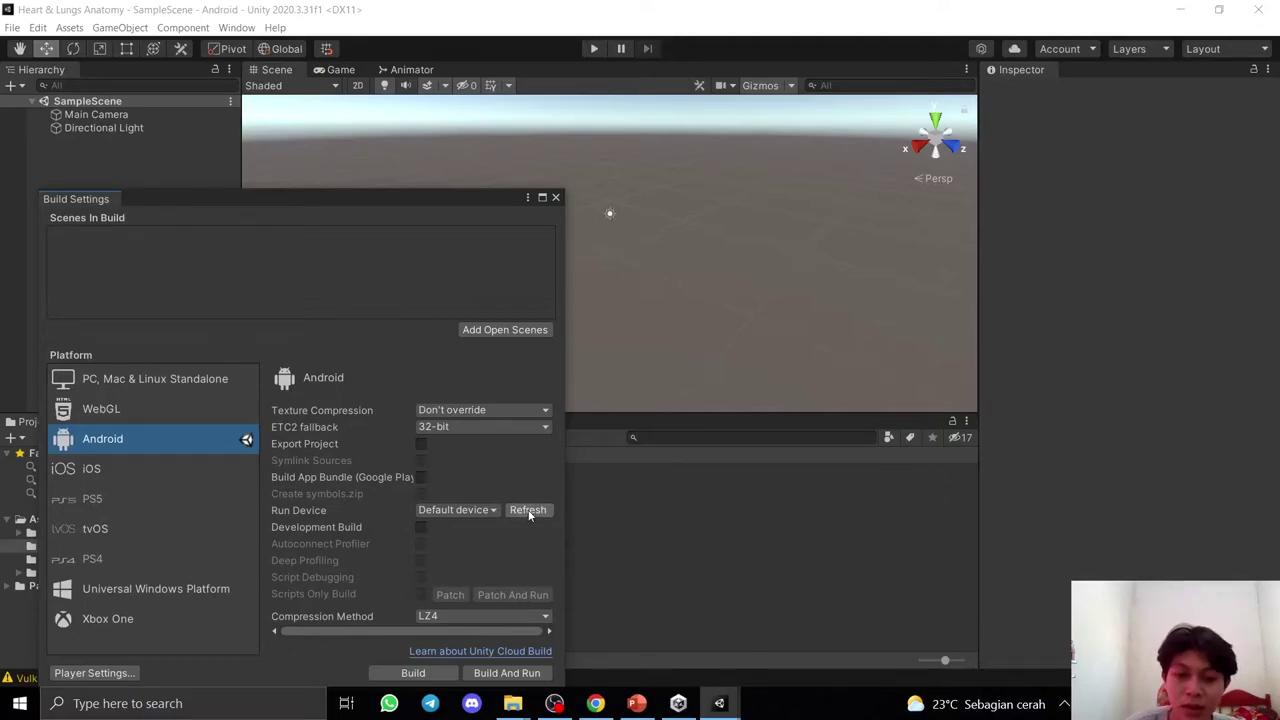
pyautogui.click(529, 511)
pyautogui.click(486, 510)
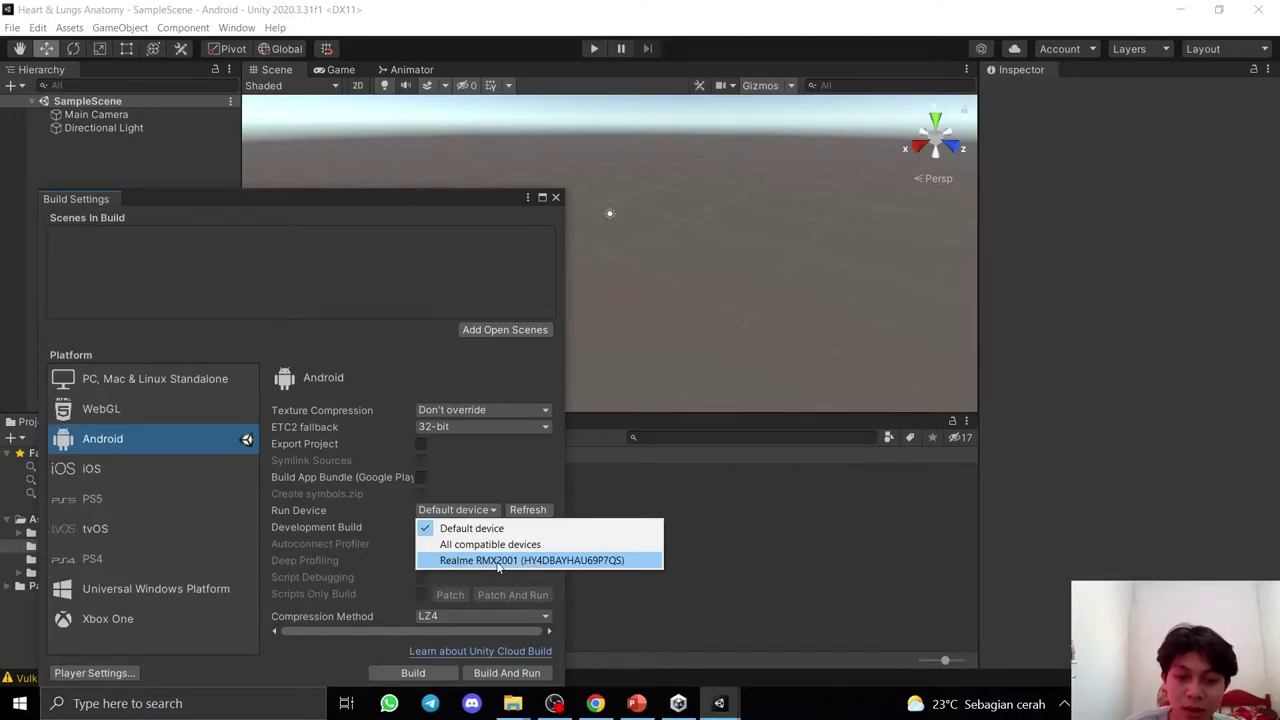
pyautogui.click(593, 564)
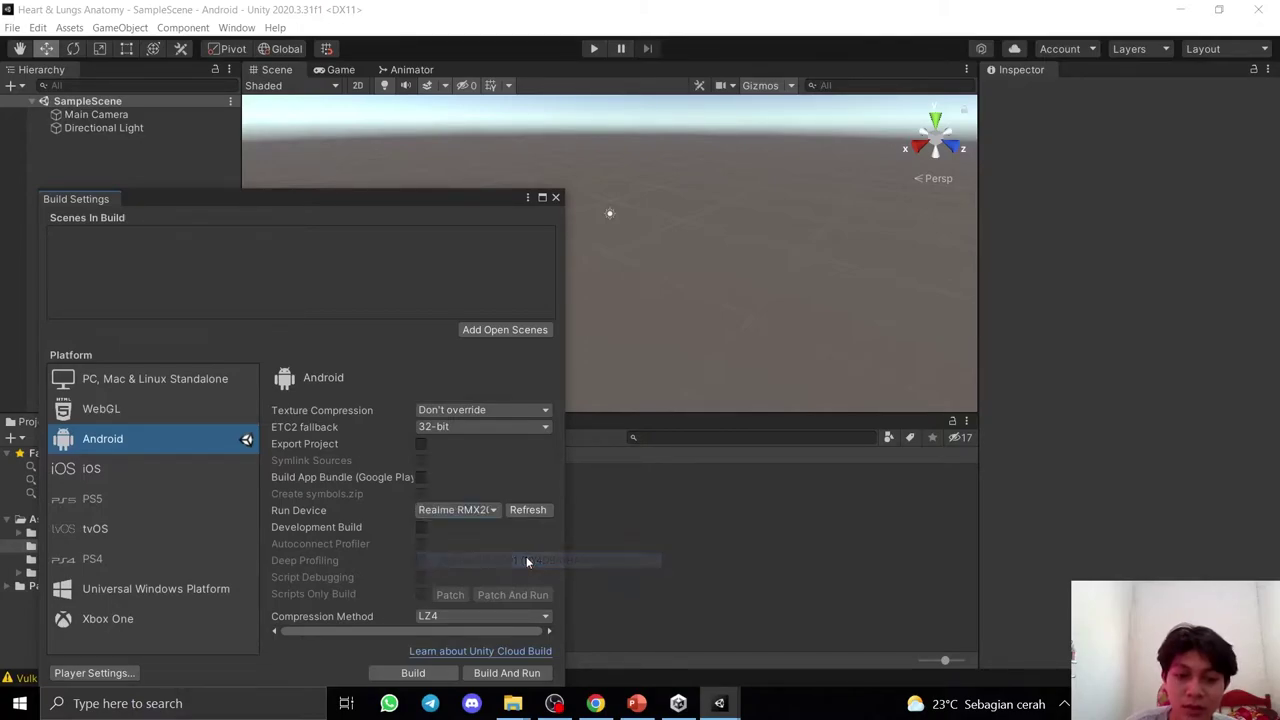
# Enable ARCore under Android XR Plug-in Management, then return to the Player page.
pyautogui.click(95, 673)
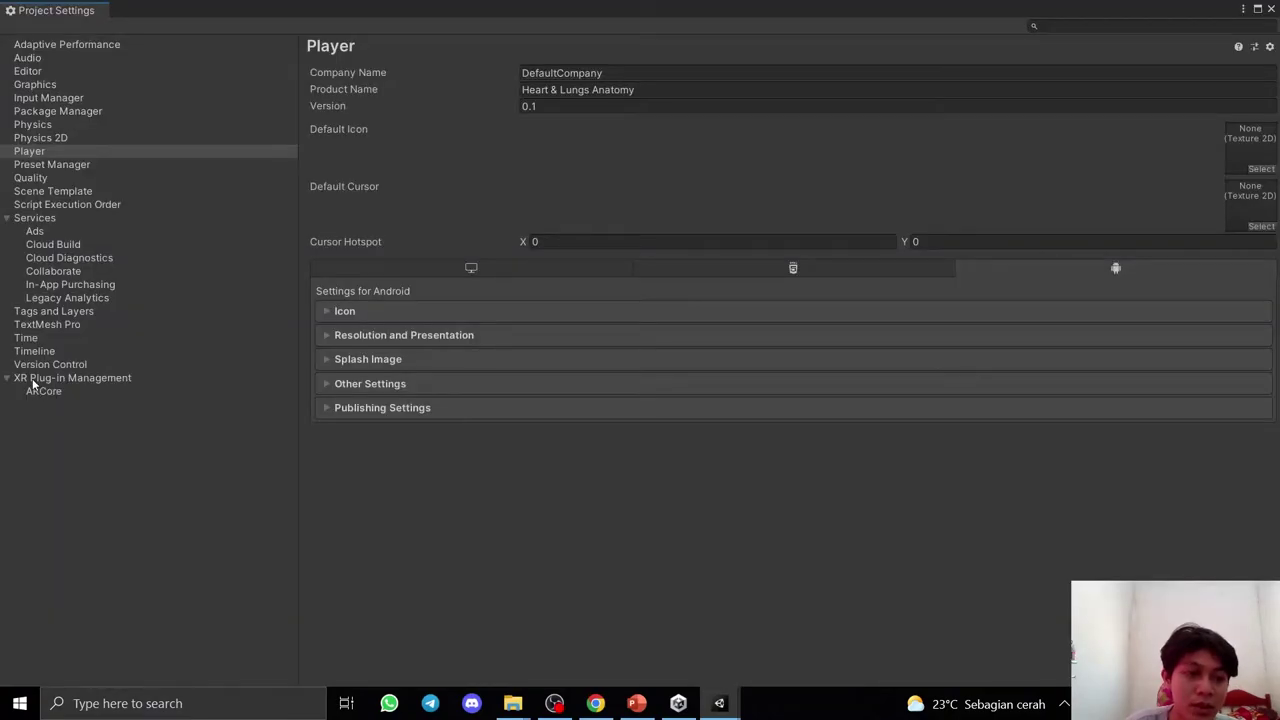
pyautogui.click(24, 380)
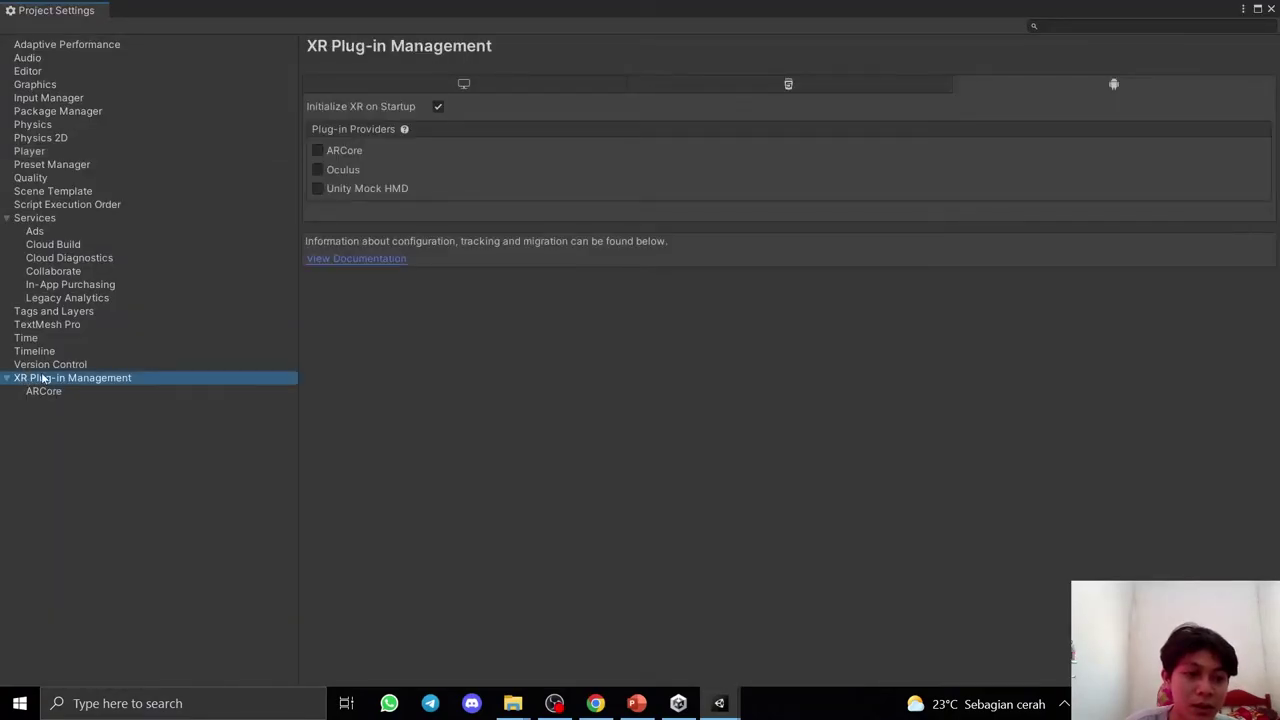
pyautogui.click(318, 151)
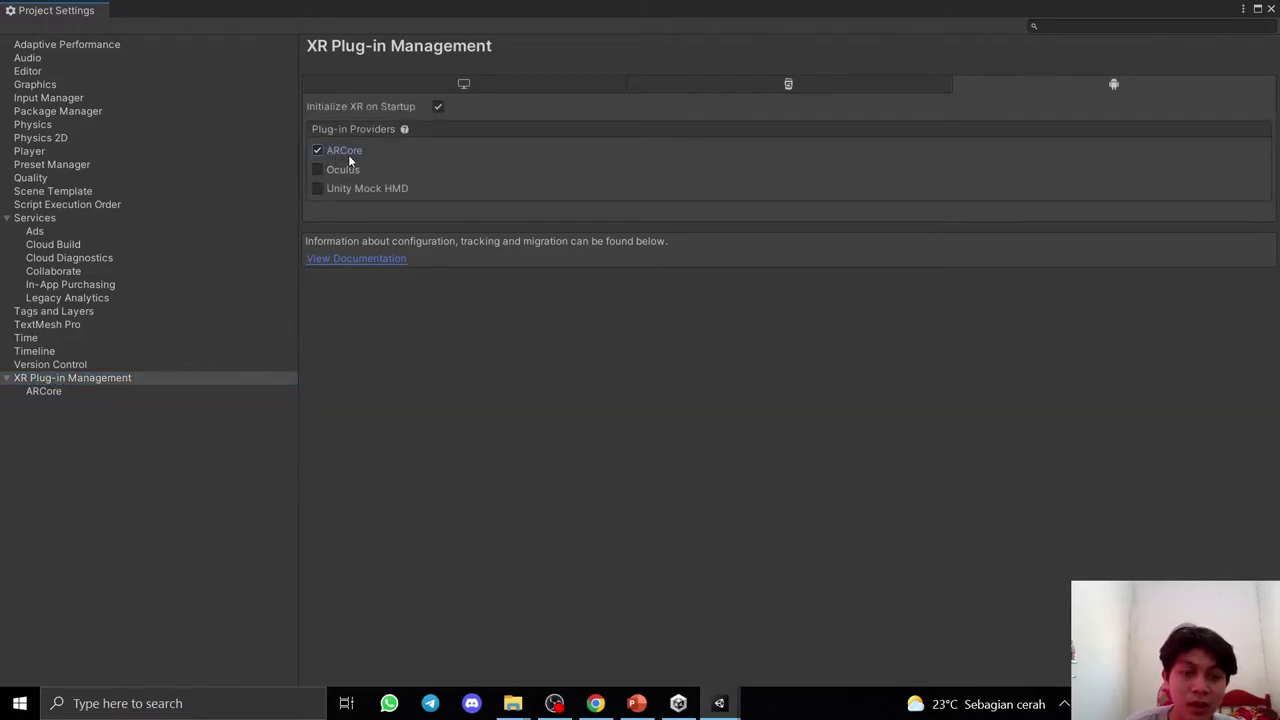
pyautogui.click(30, 152)
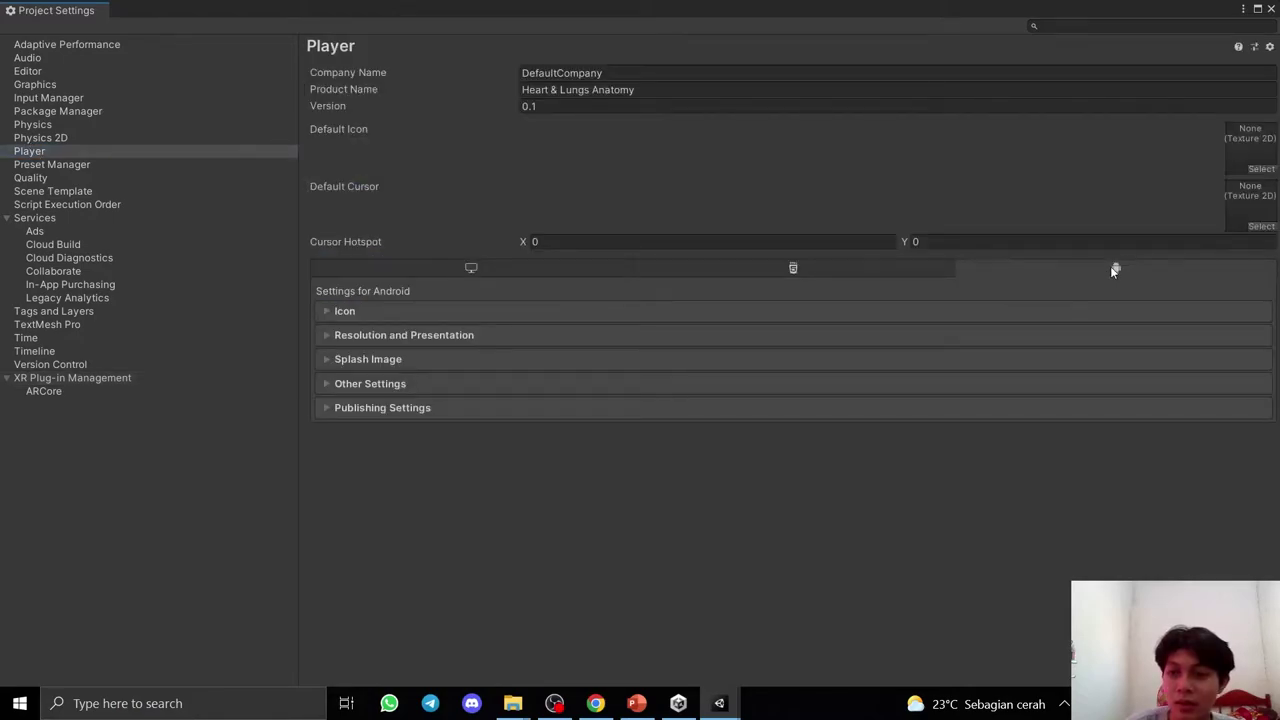
# Remove Vulkan from the Android Graphics APIs list, leaving only OpenGLES3.
pyautogui.click(325, 385)
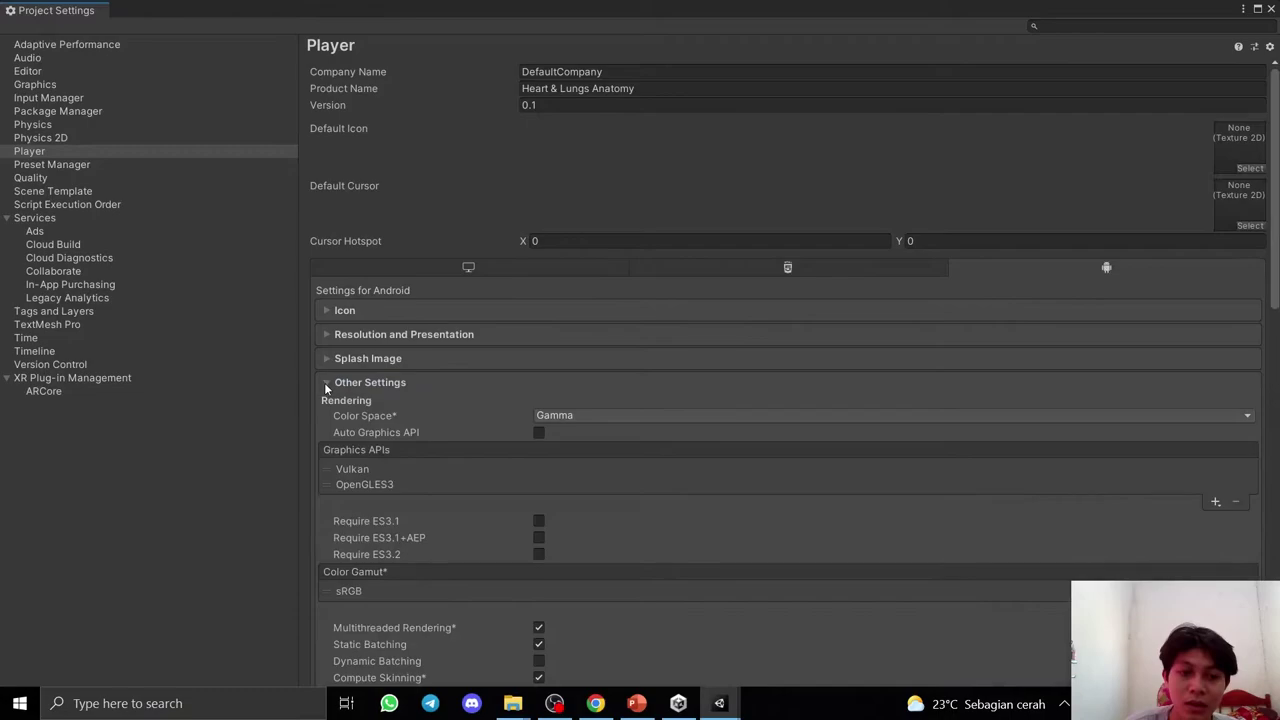
pyautogui.click(351, 468)
pyautogui.click(1236, 502)
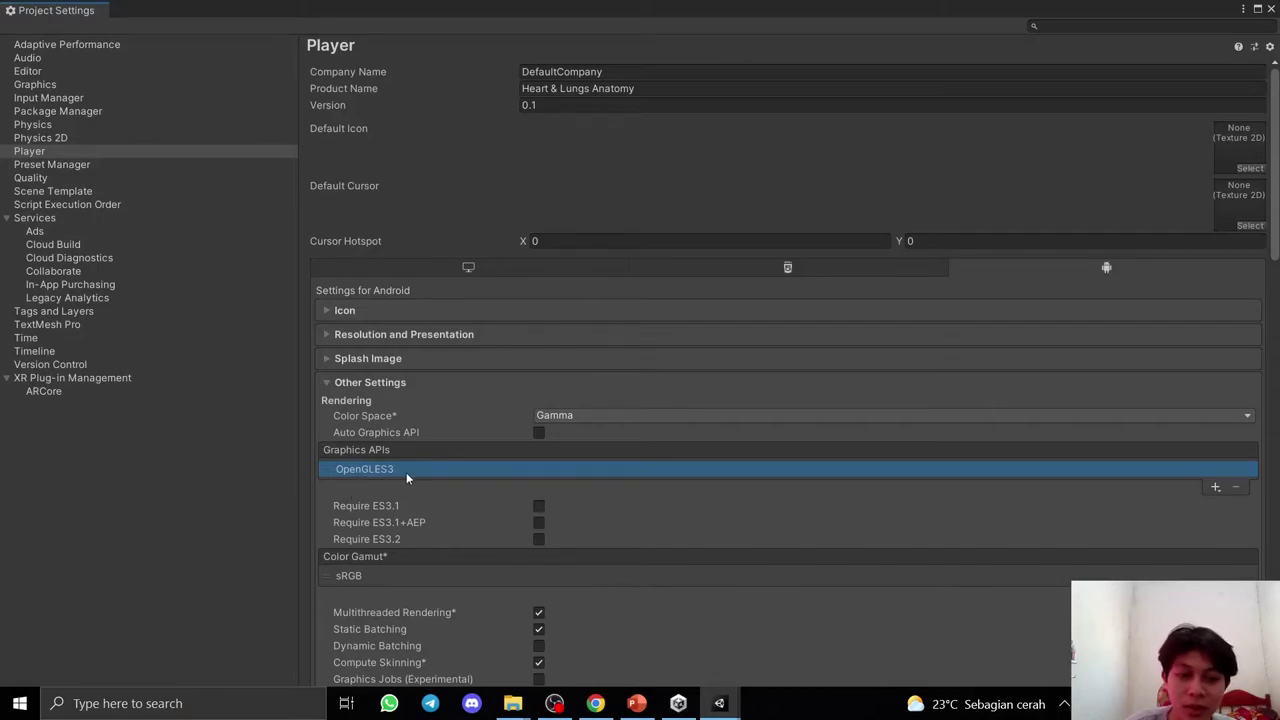
# Set the Minimum API Level to Android 7.0 Nougat (API level 24).
pyautogui.scroll(-1, 571, 544)
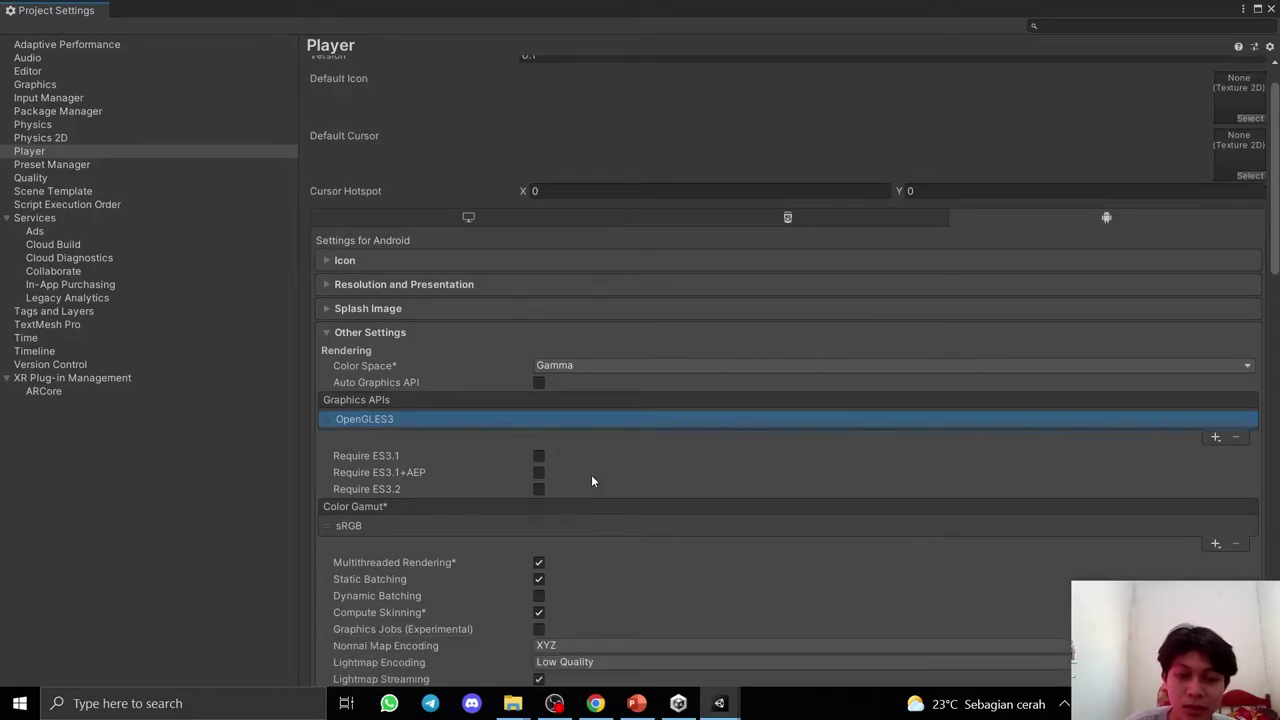
pyautogui.scroll(-2, 591, 474)
pyautogui.scroll(-2, 593, 476)
pyautogui.scroll(-3, 593, 476)
pyautogui.scroll(-4, 364, 462)
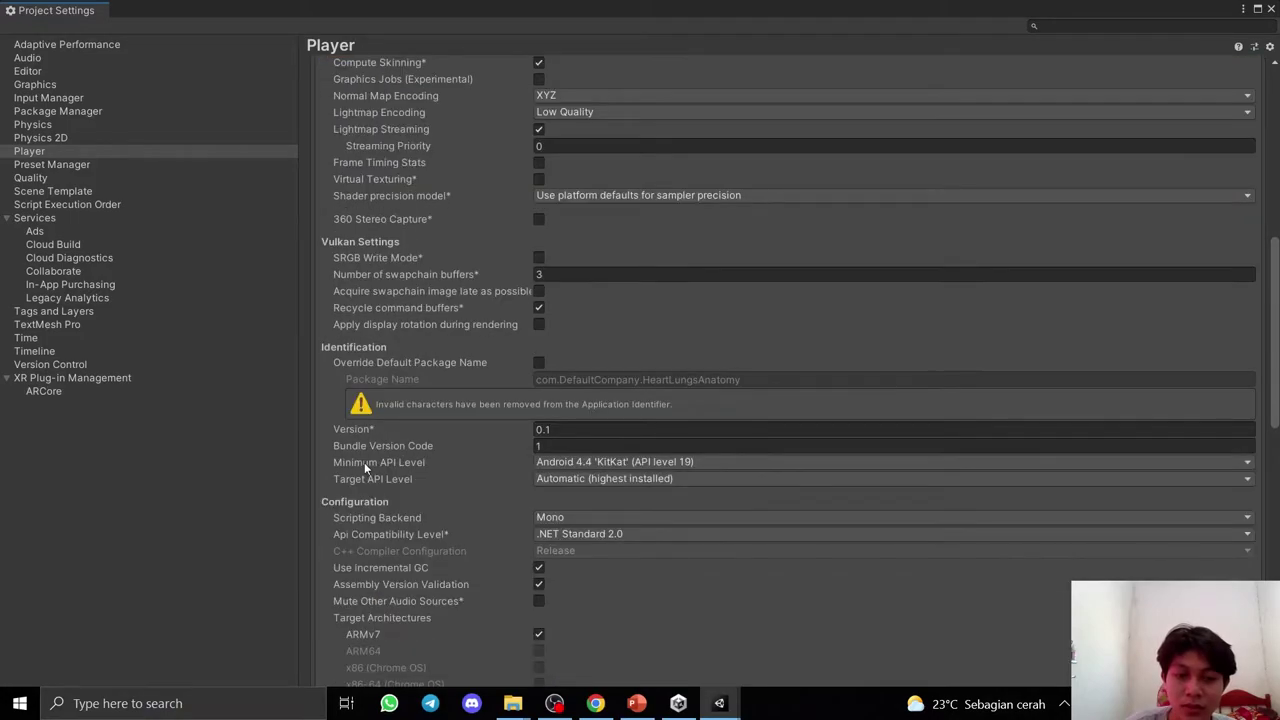
pyautogui.click(607, 462)
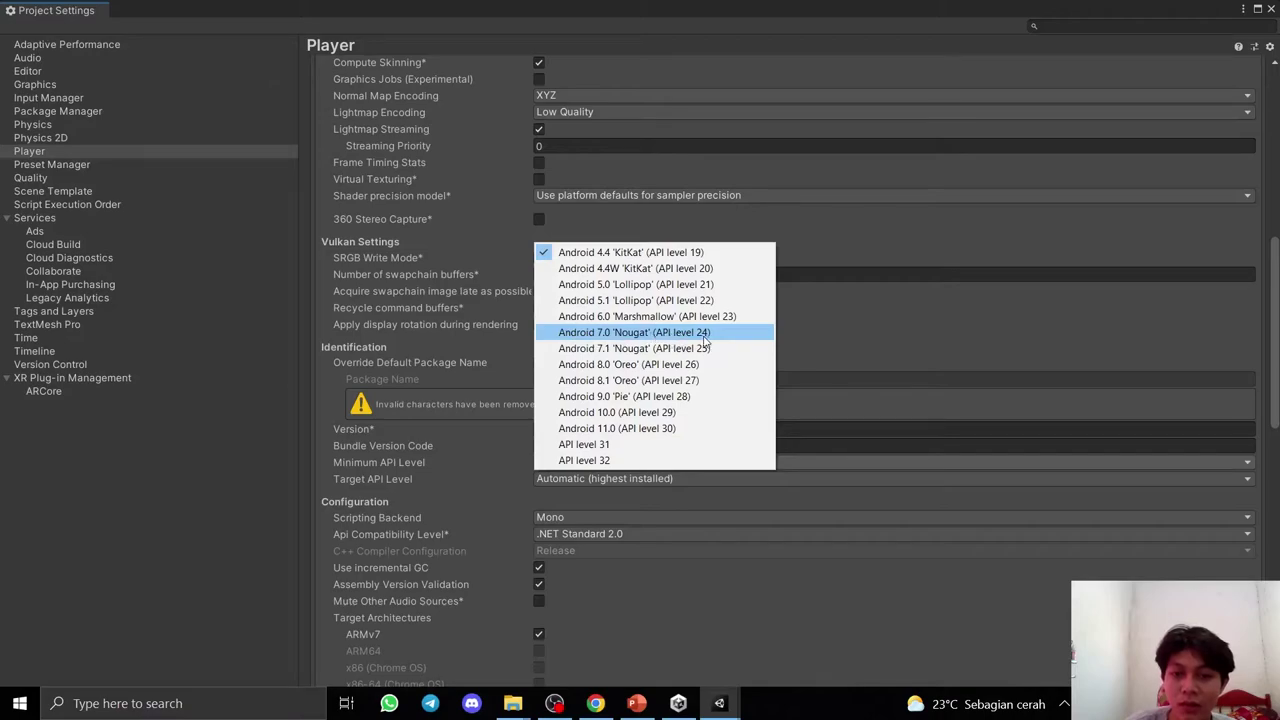
pyautogui.click(684, 332)
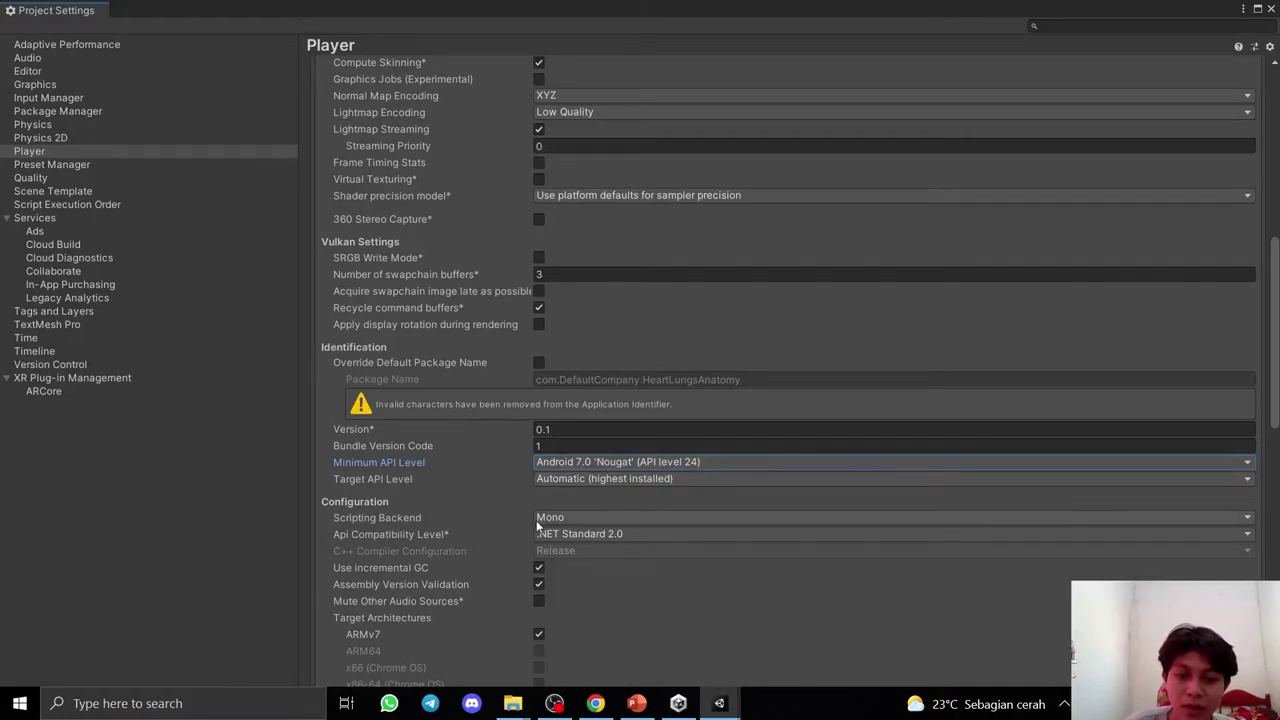
# Use the IL2CPP scripting backend and untick ARMv7, targeting only ARM64.
pyautogui.click(575, 517)
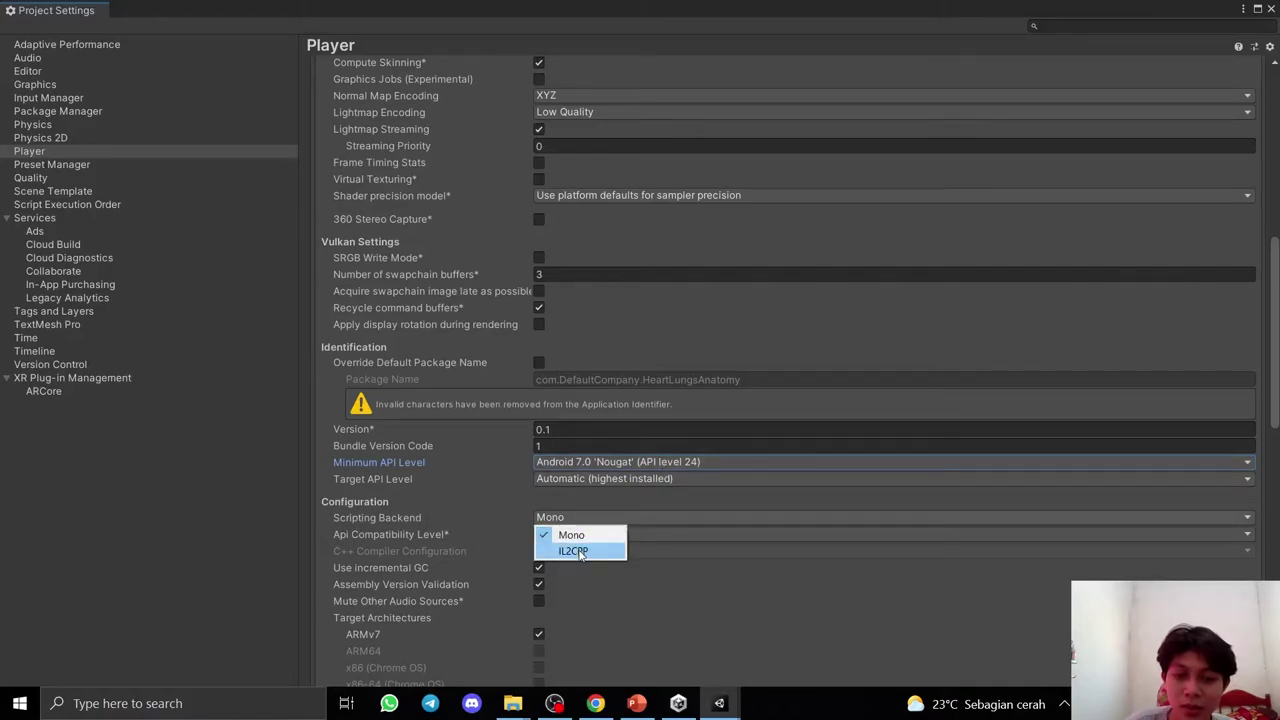
pyautogui.click(579, 552)
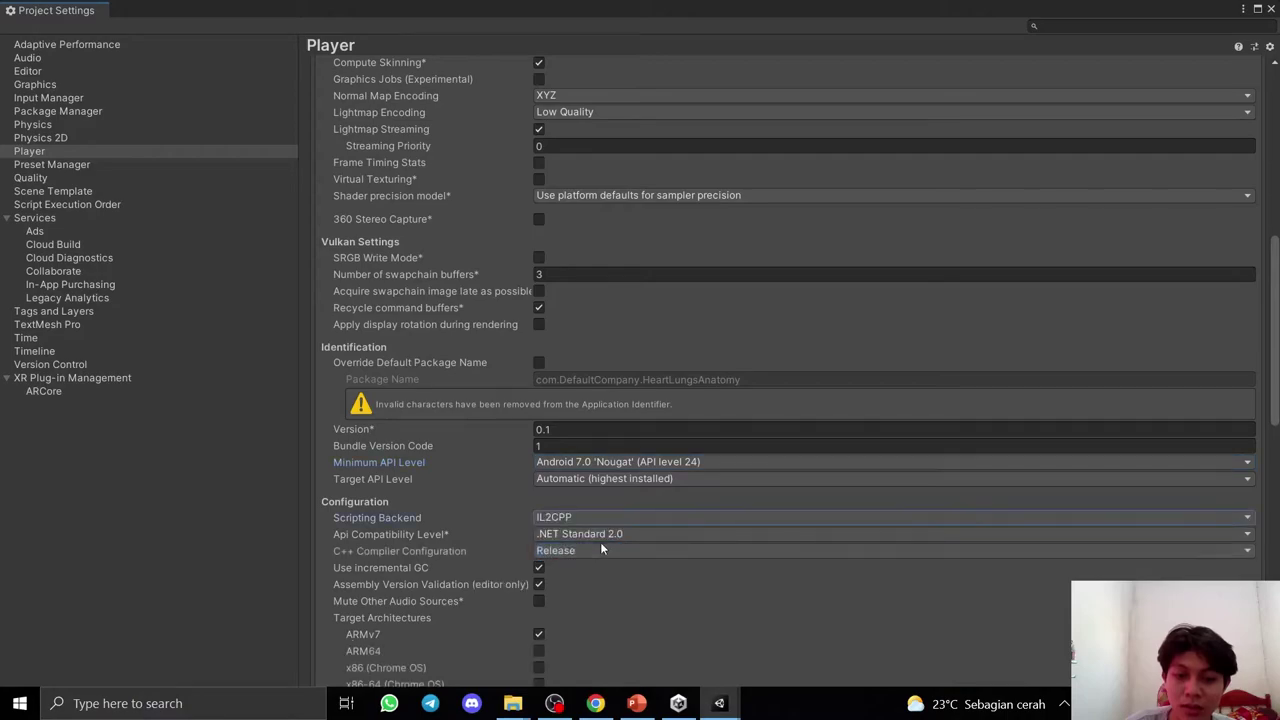
pyautogui.moveTo(1274, 377); pyautogui.dragTo(1274, 385)
pyautogui.scroll(-2, 468, 528)
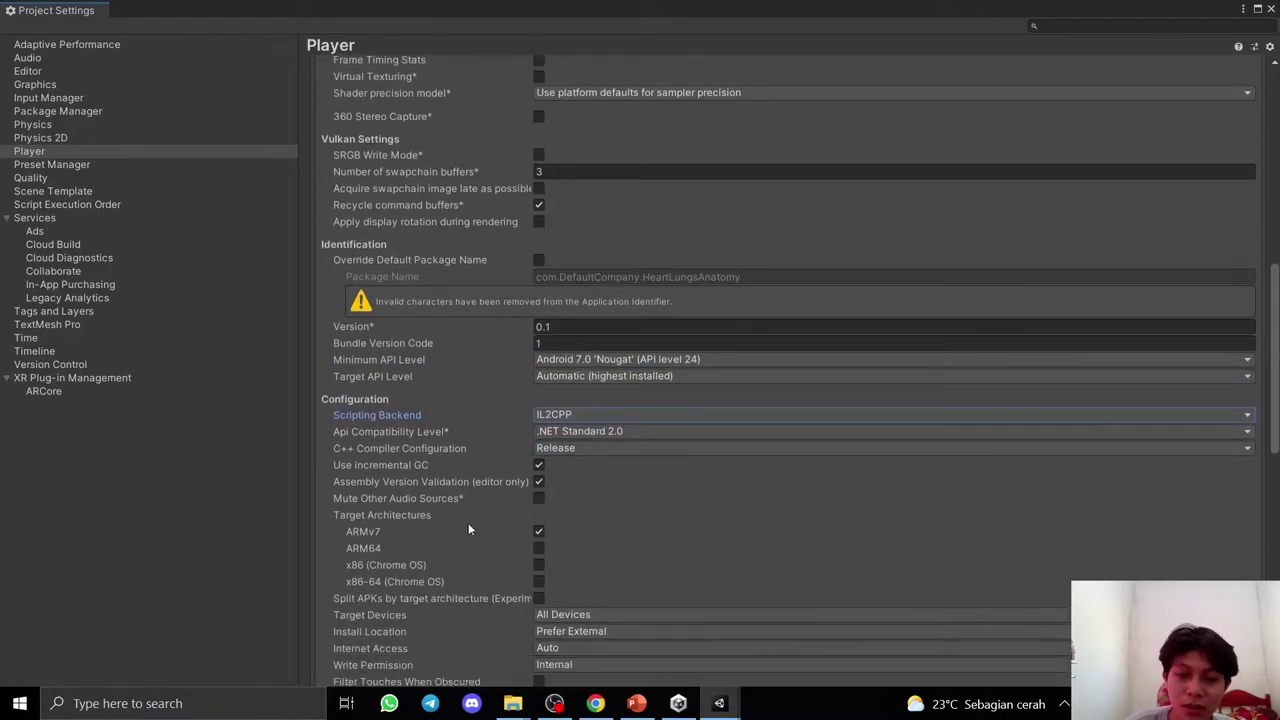
pyautogui.click(539, 531)
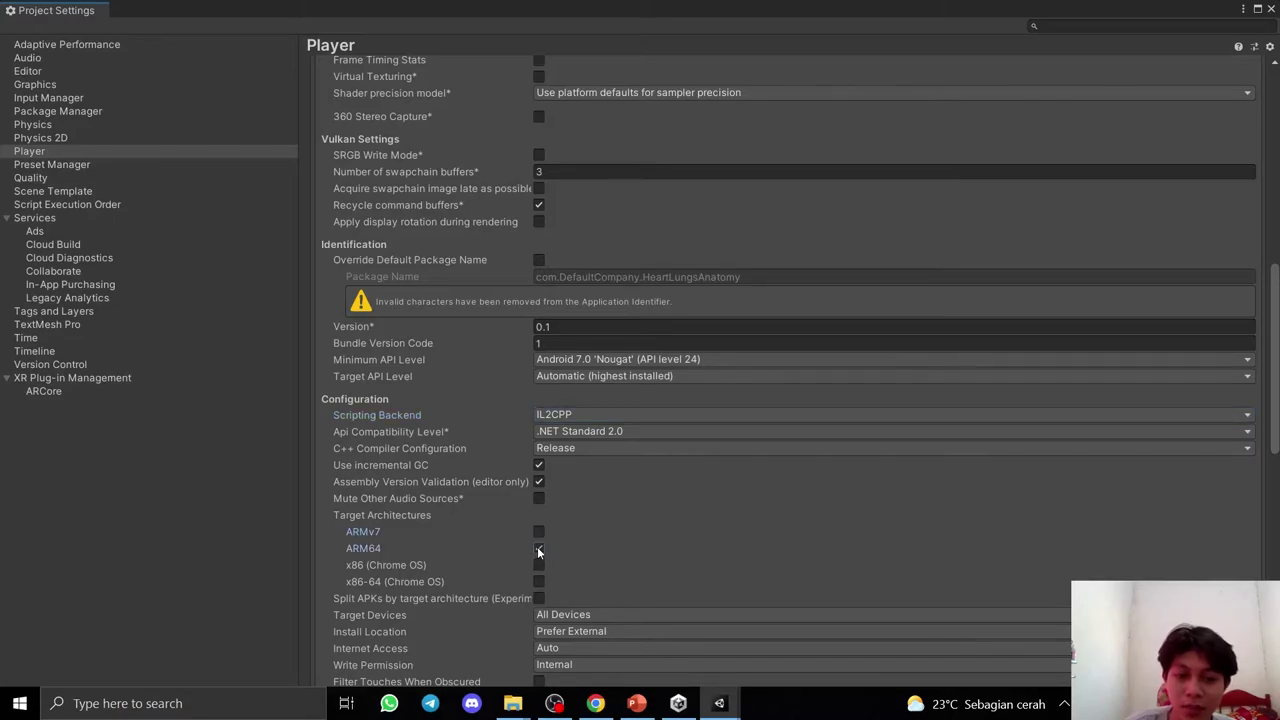
pyautogui.scroll(-5, 559, 545)
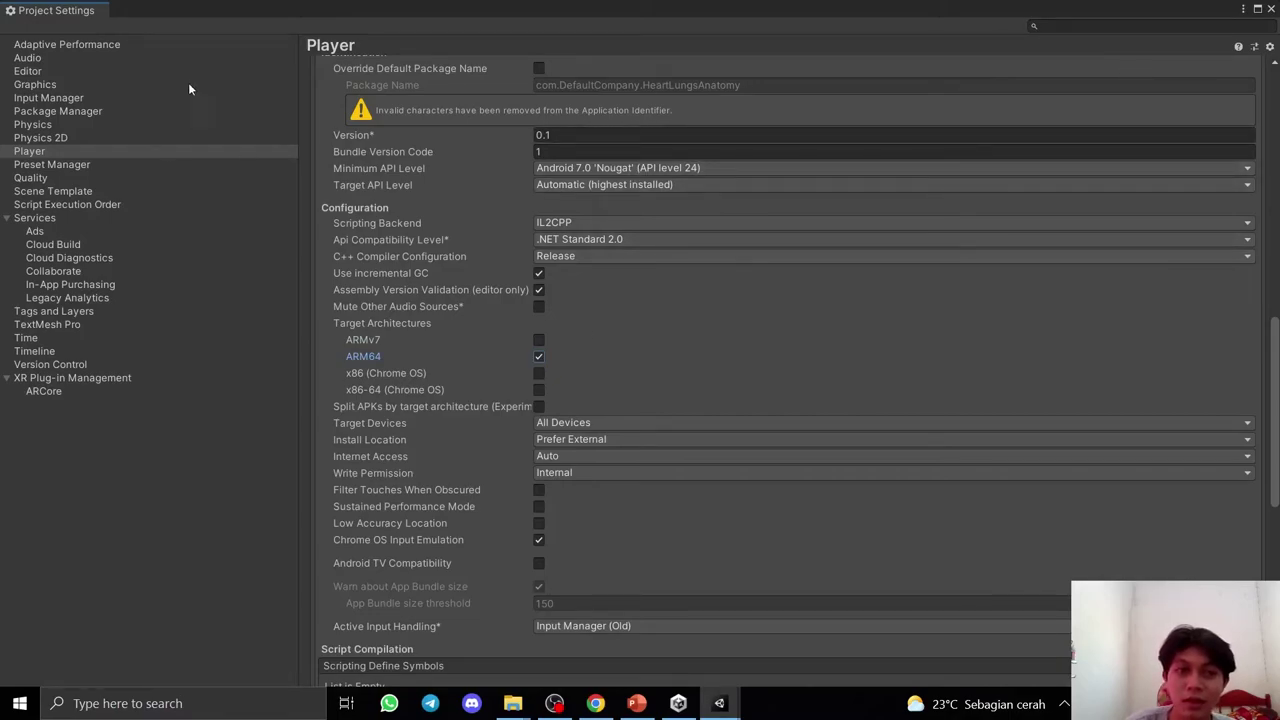
# Close Project and Build Settings, then add an XR AR Session Origin to SampleScene.
pyautogui.click(1272, 9)
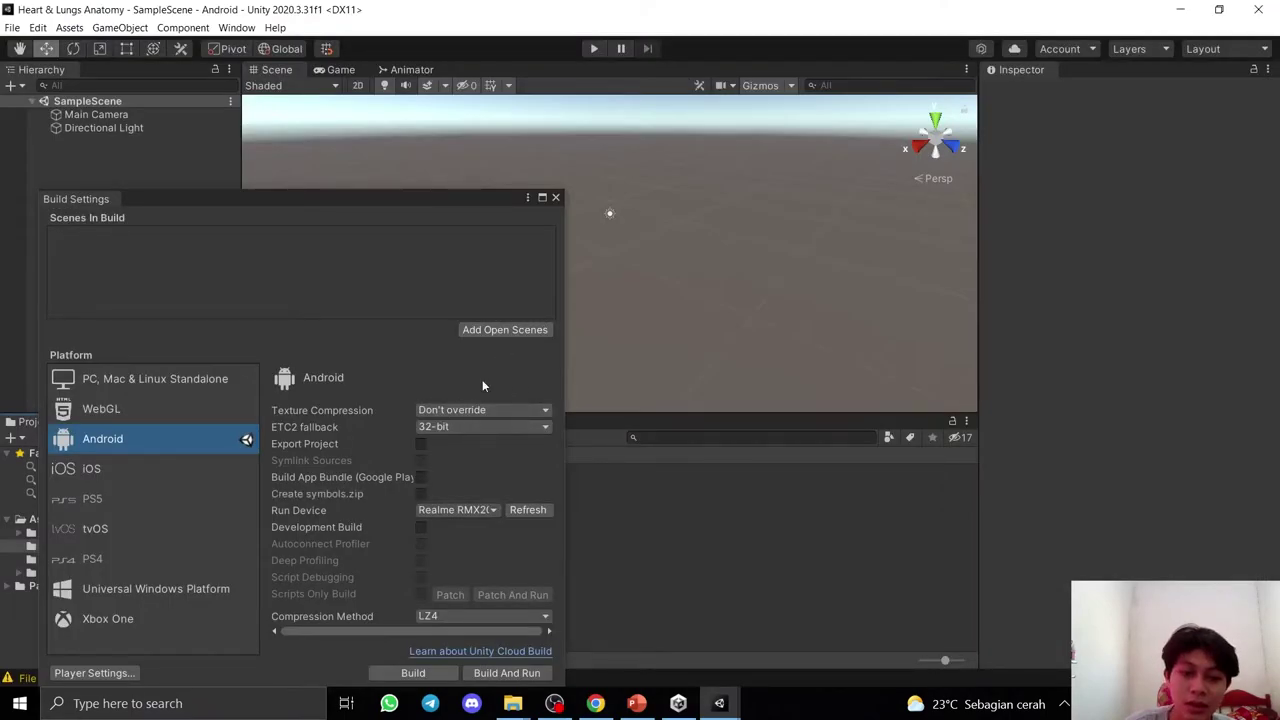
pyautogui.click(555, 197)
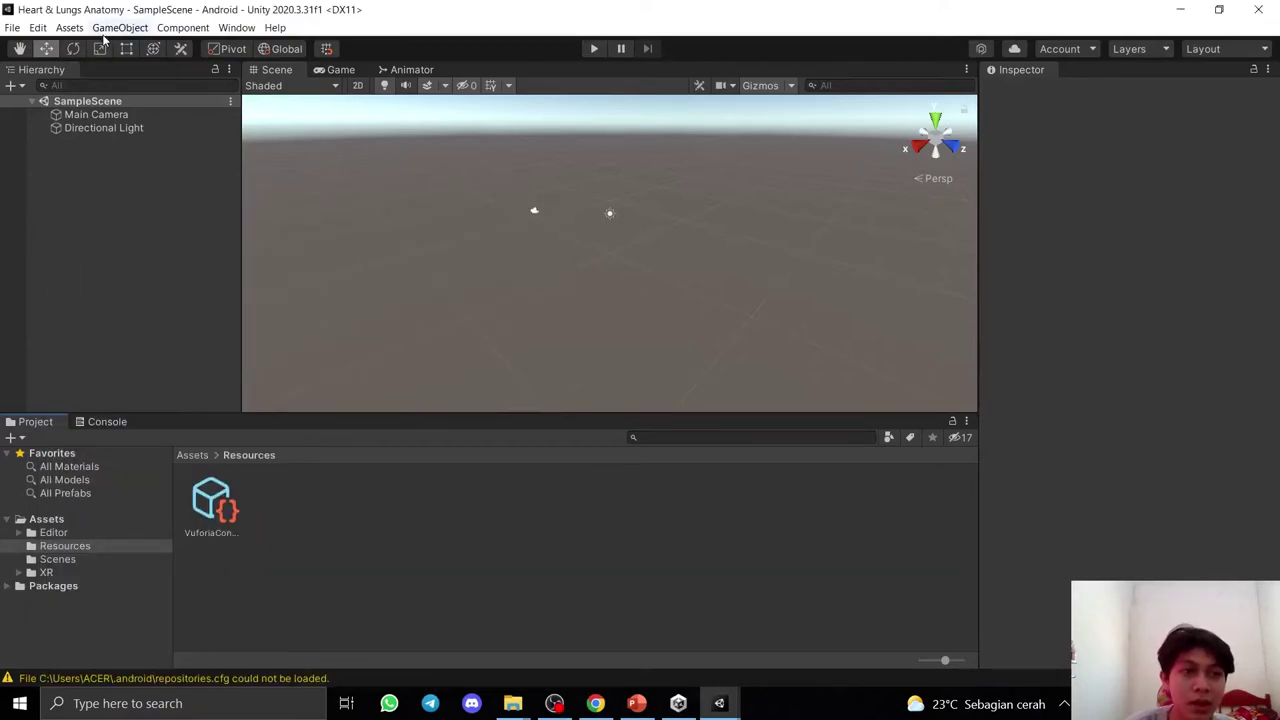
pyautogui.click(10, 85)
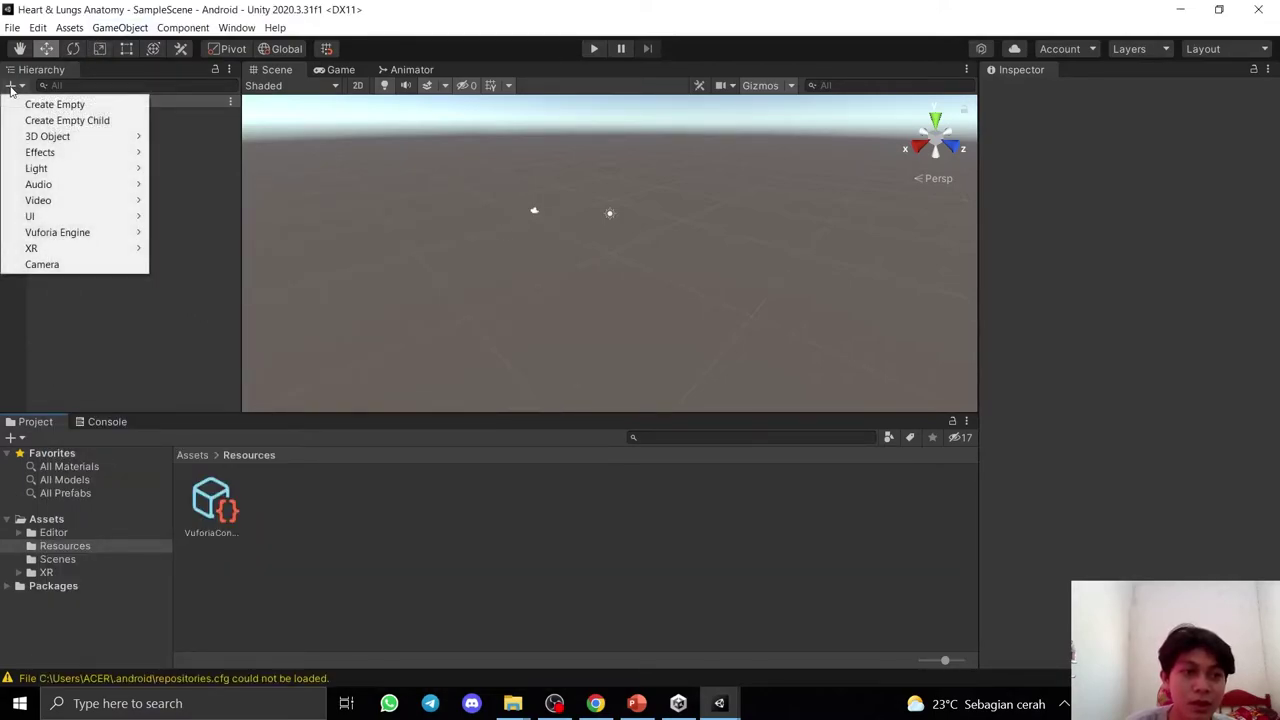
pyautogui.moveTo(61, 253)
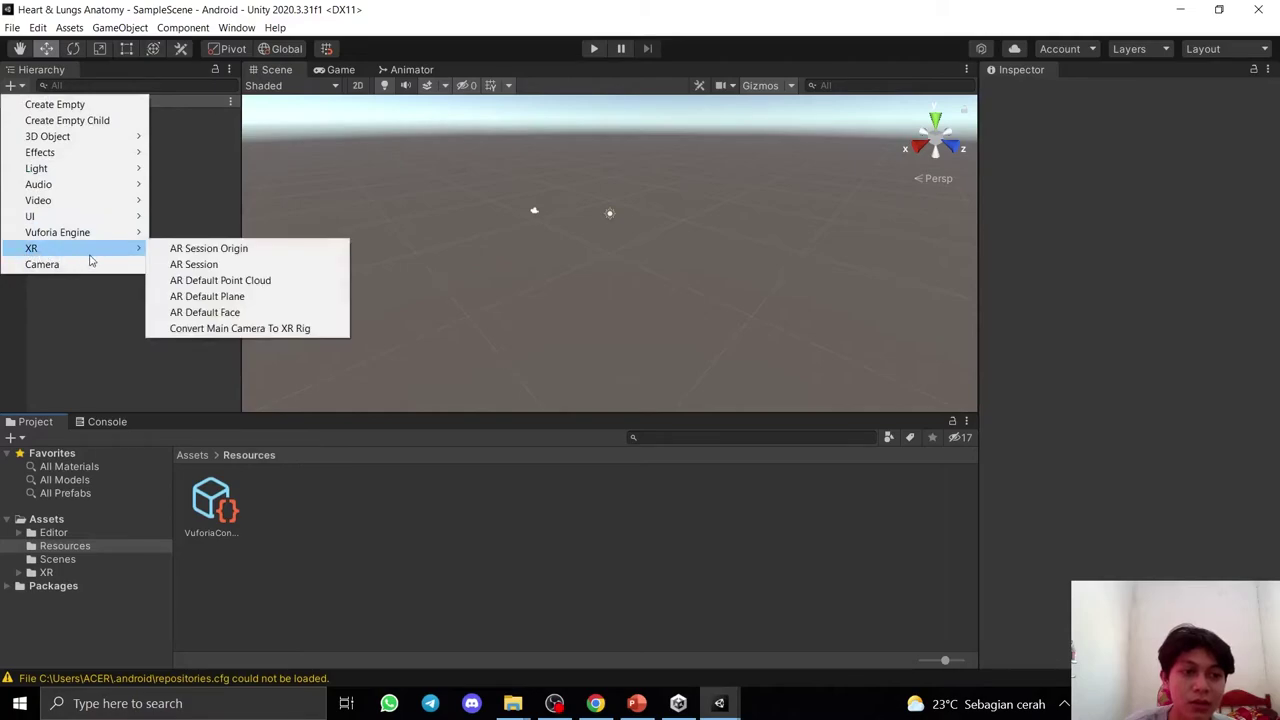
pyautogui.click(196, 248)
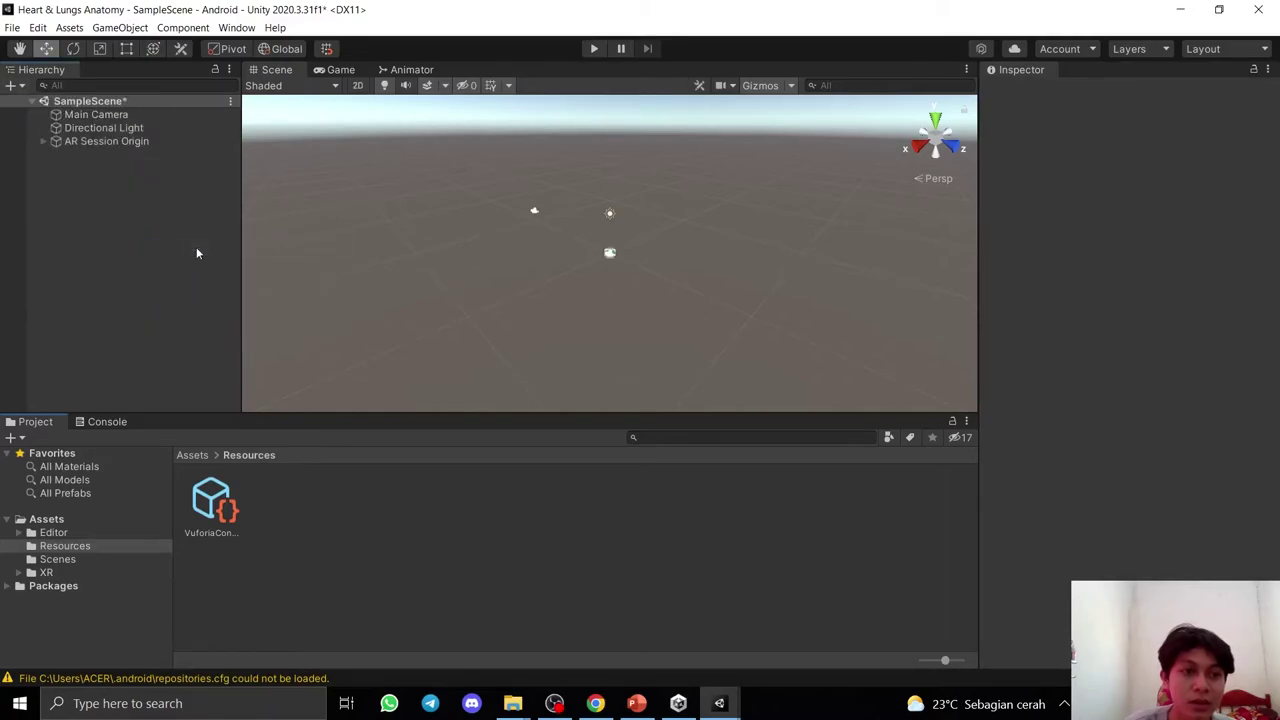
pyautogui.click(77, 143)
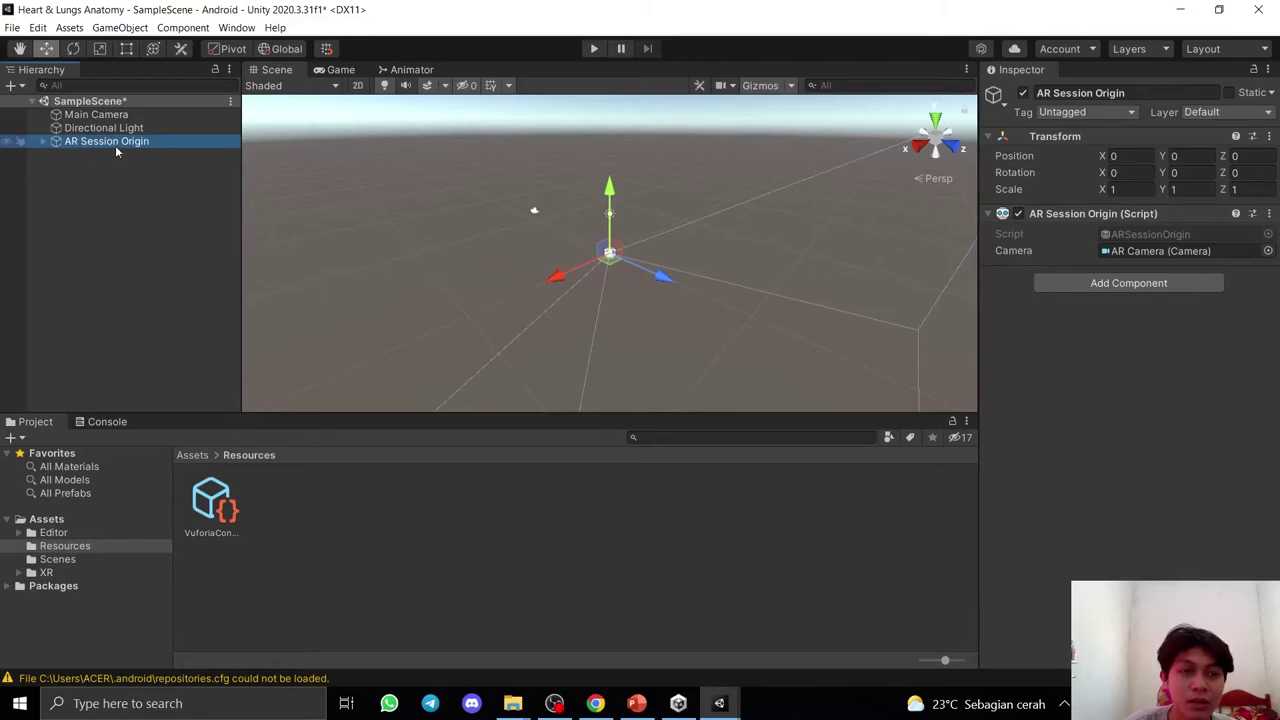
# Add Tracked Pose Driver and Camera Offset components to AR Session Origin.
pyautogui.click(186, 30)
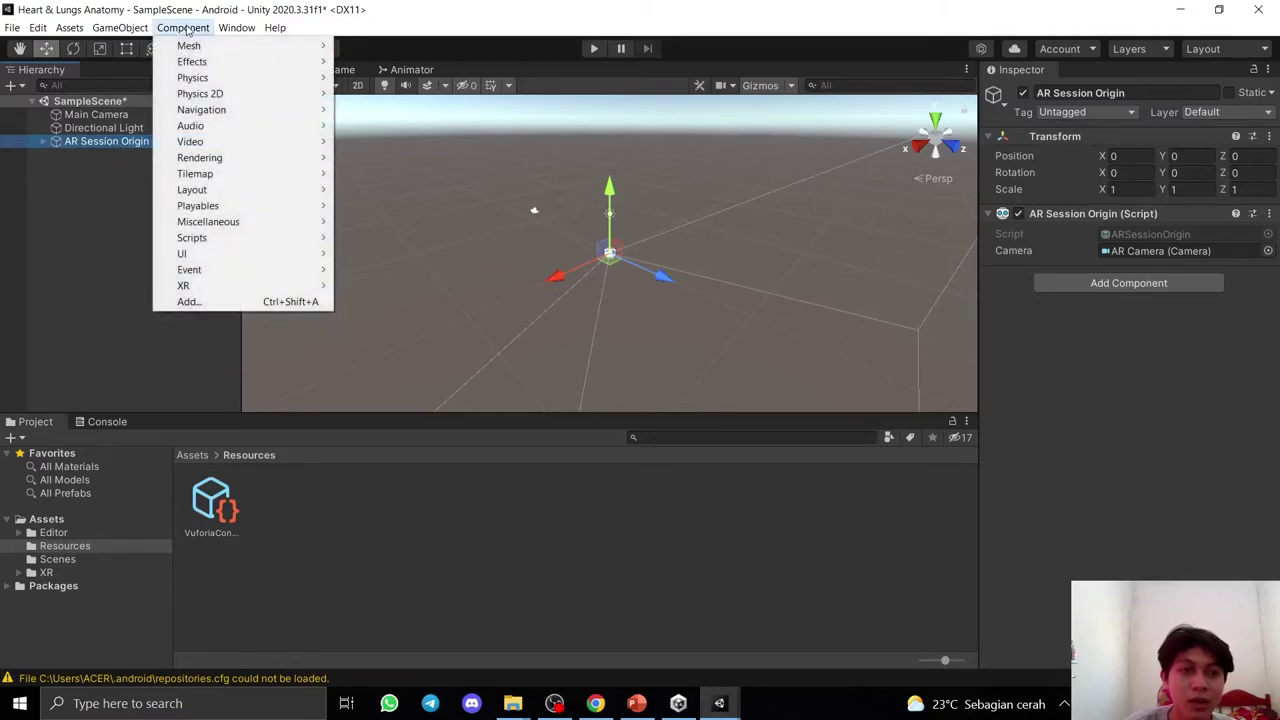
pyautogui.moveTo(214, 286)
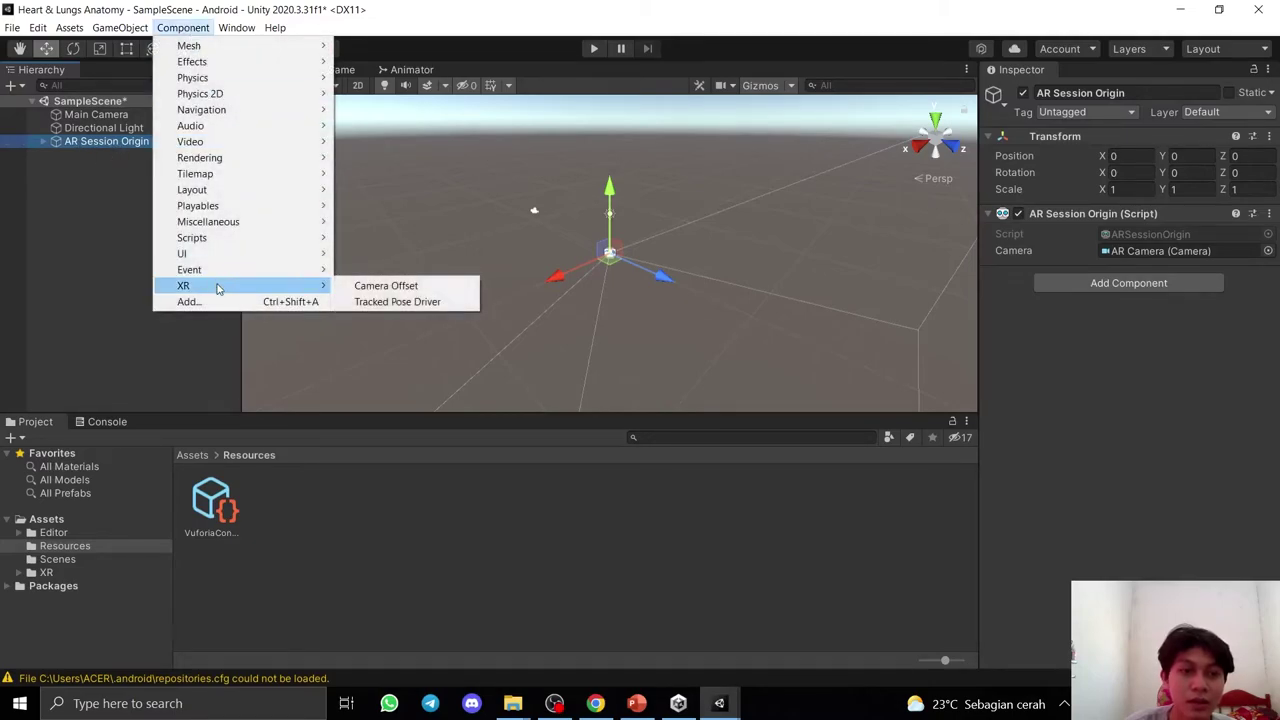
pyautogui.click(383, 302)
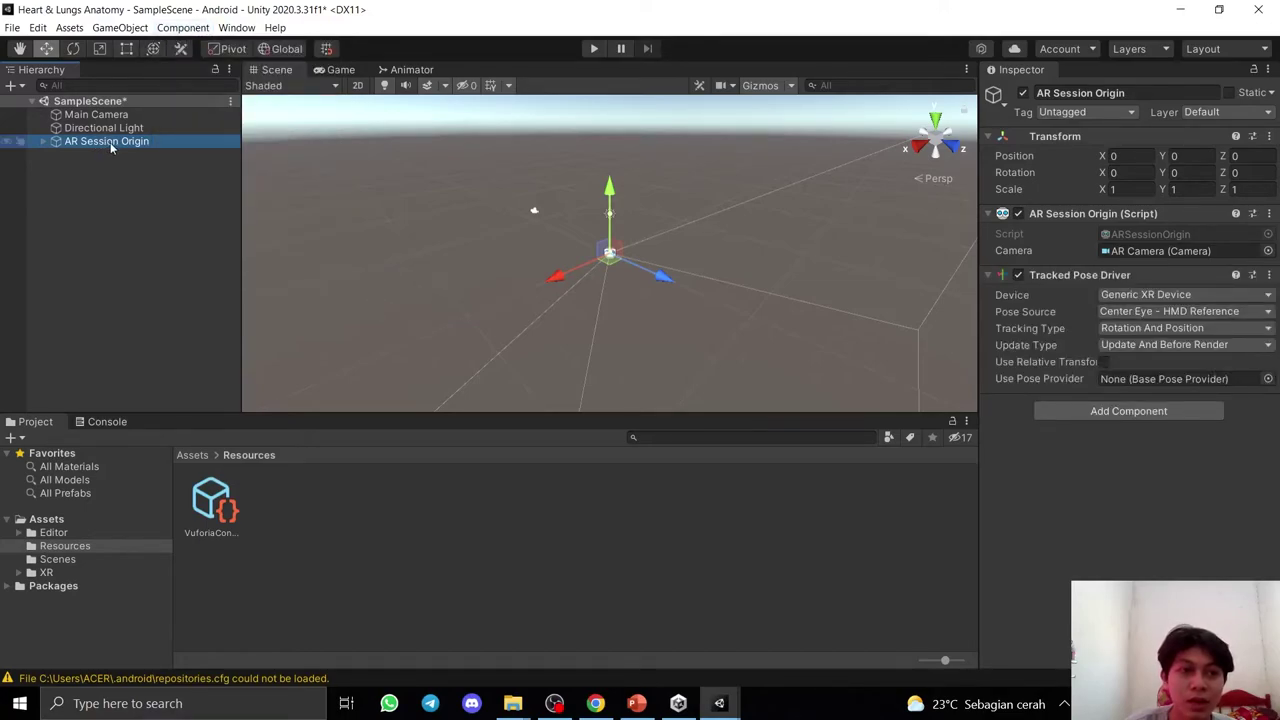
pyautogui.click(183, 27)
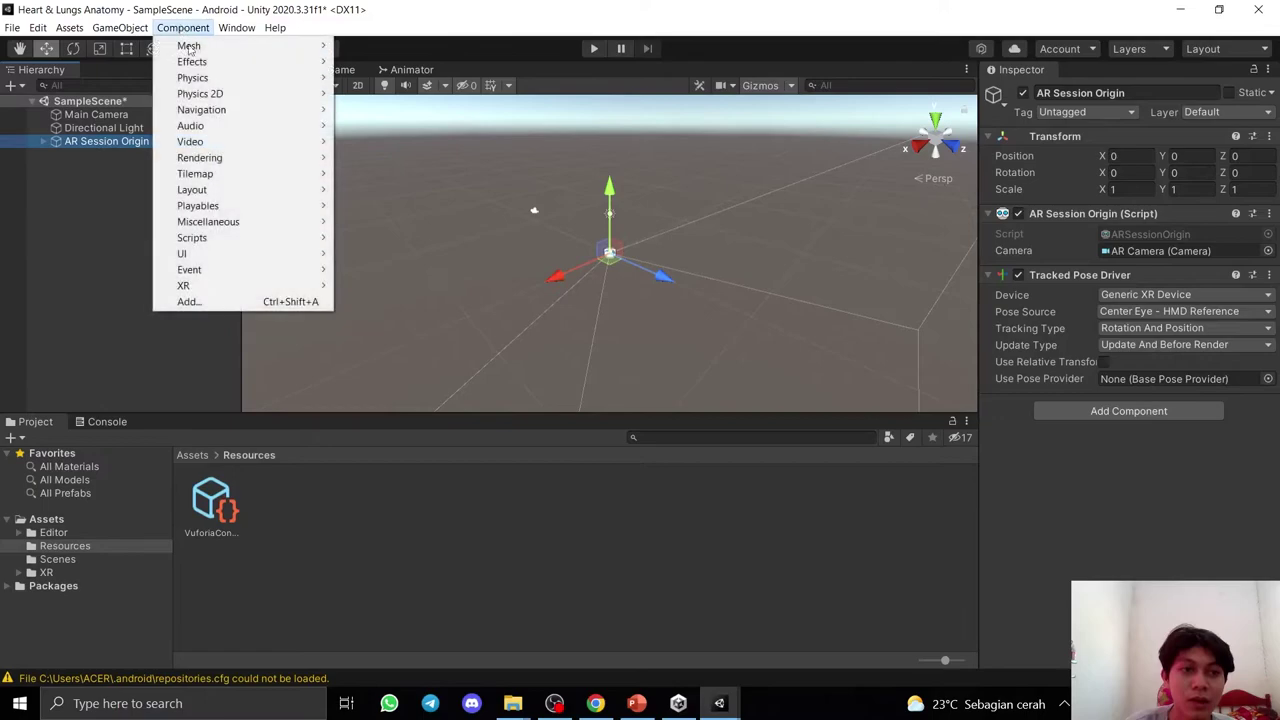
pyautogui.moveTo(218, 288)
pyautogui.click(367, 287)
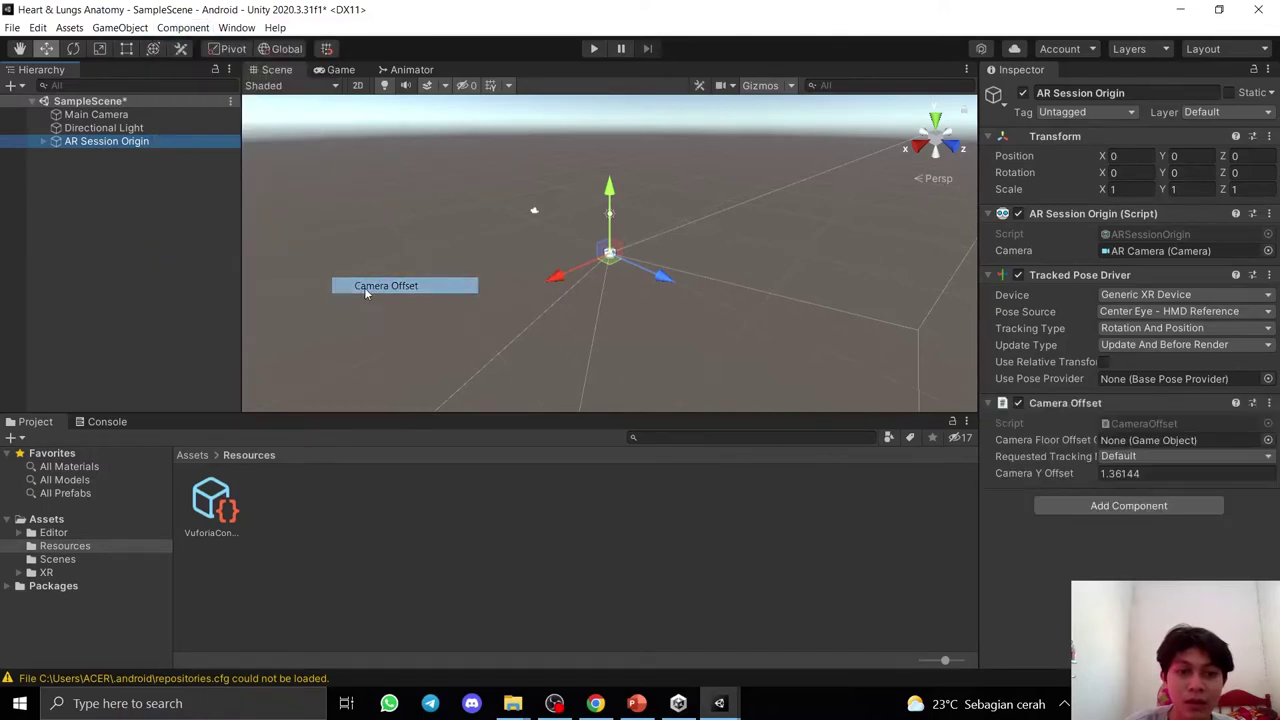
# Delete Main Camera from the scene and select the child AR Camera.
pyautogui.click(47, 141)
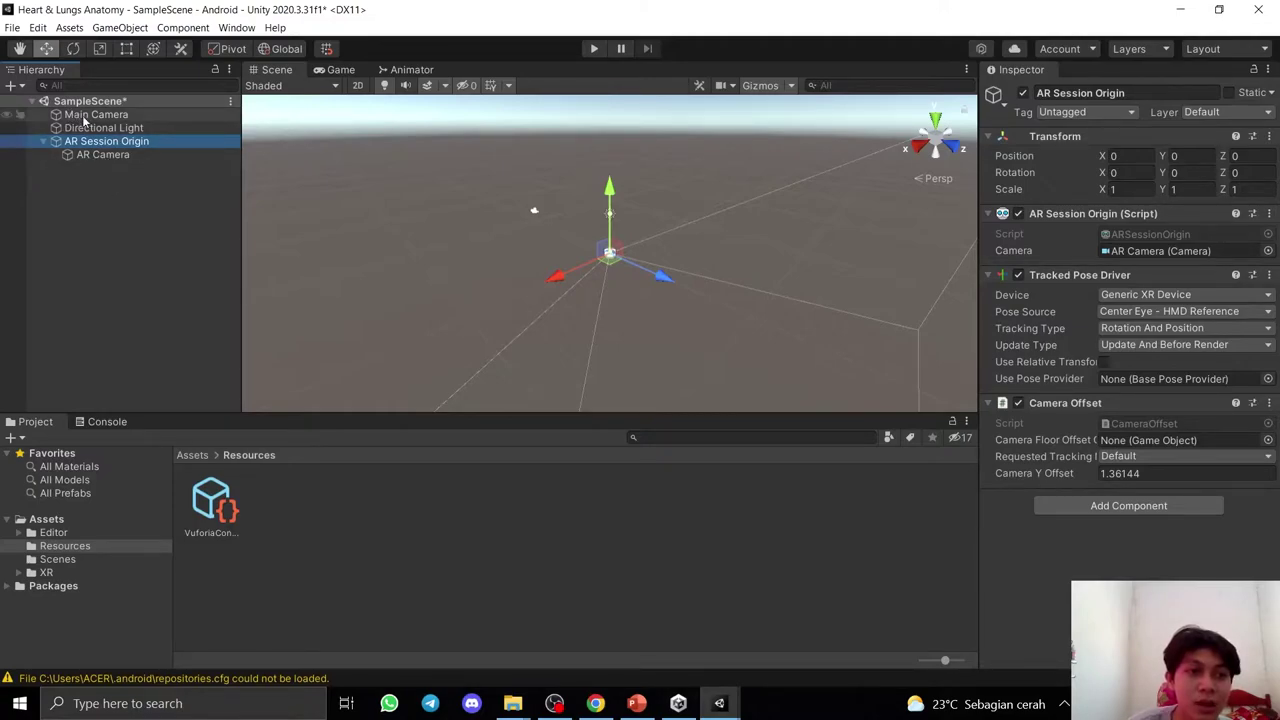
pyautogui.click(78, 116)
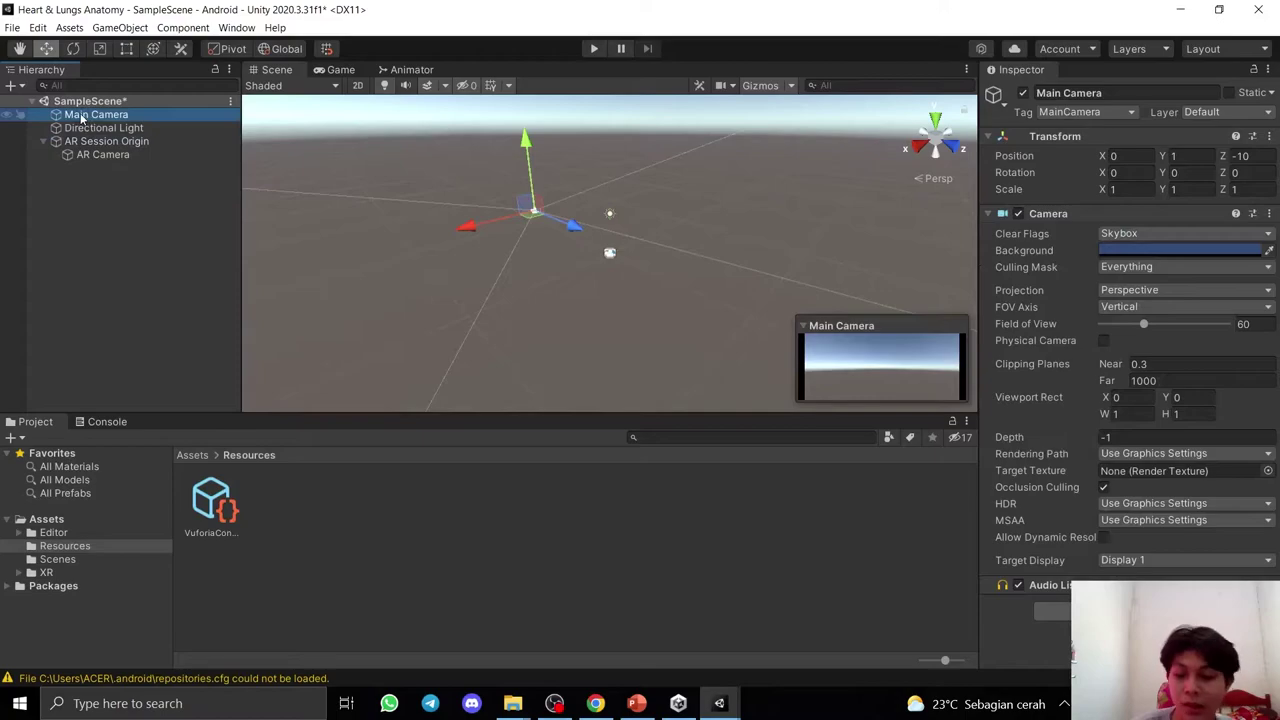
pyautogui.press('Delete')
pyautogui.click(102, 140)
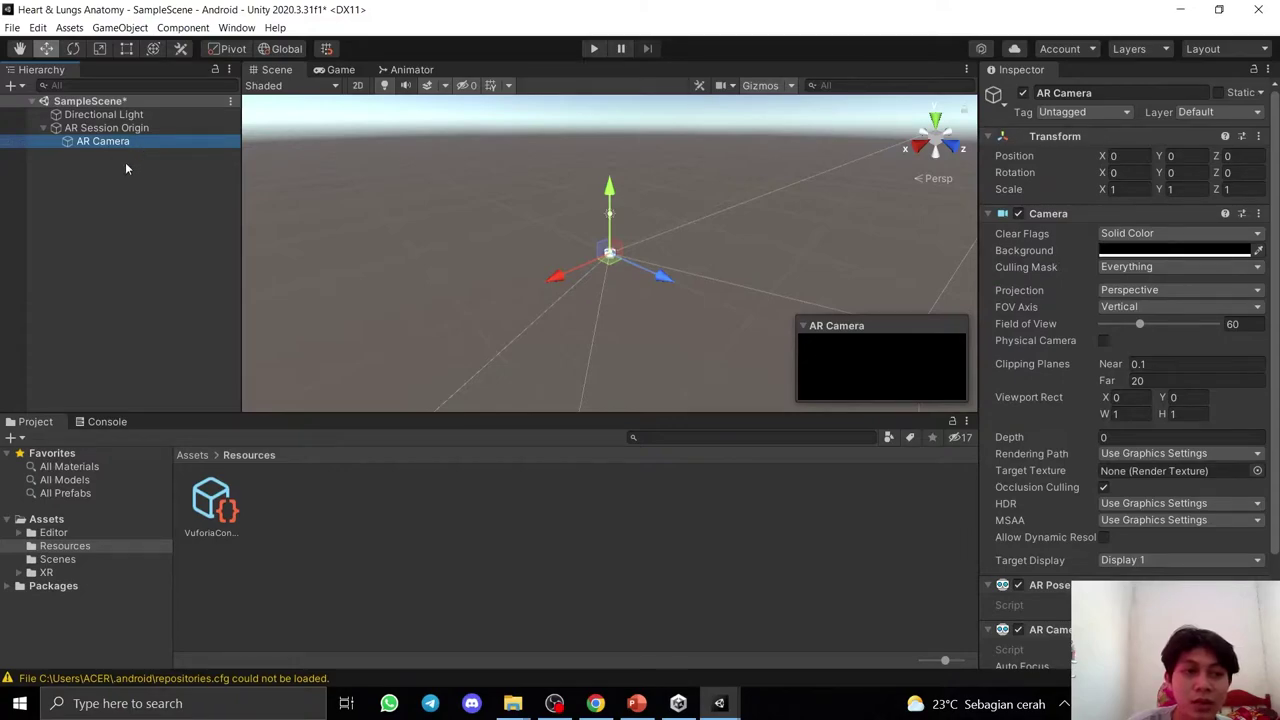
# Delete the AR Camera and create a Vuforia AR Camera under AR Session Origin.
pyautogui.press('Delete')
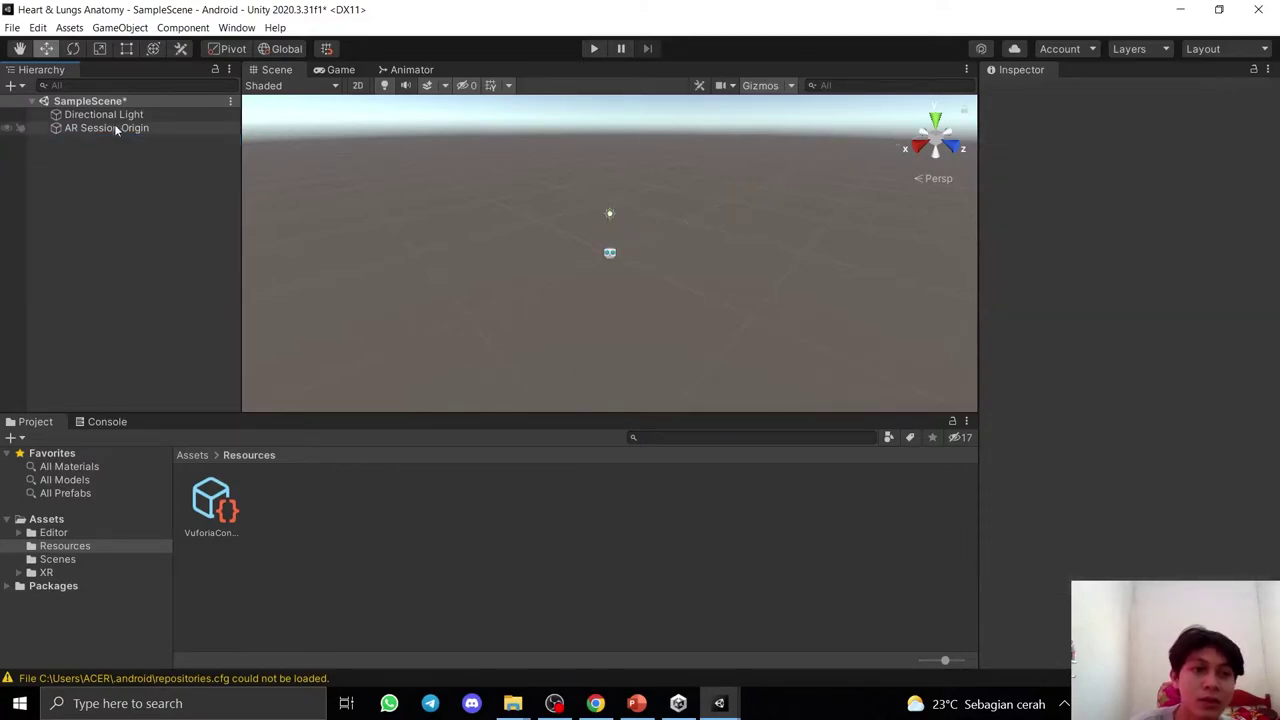
pyautogui.click(116, 127)
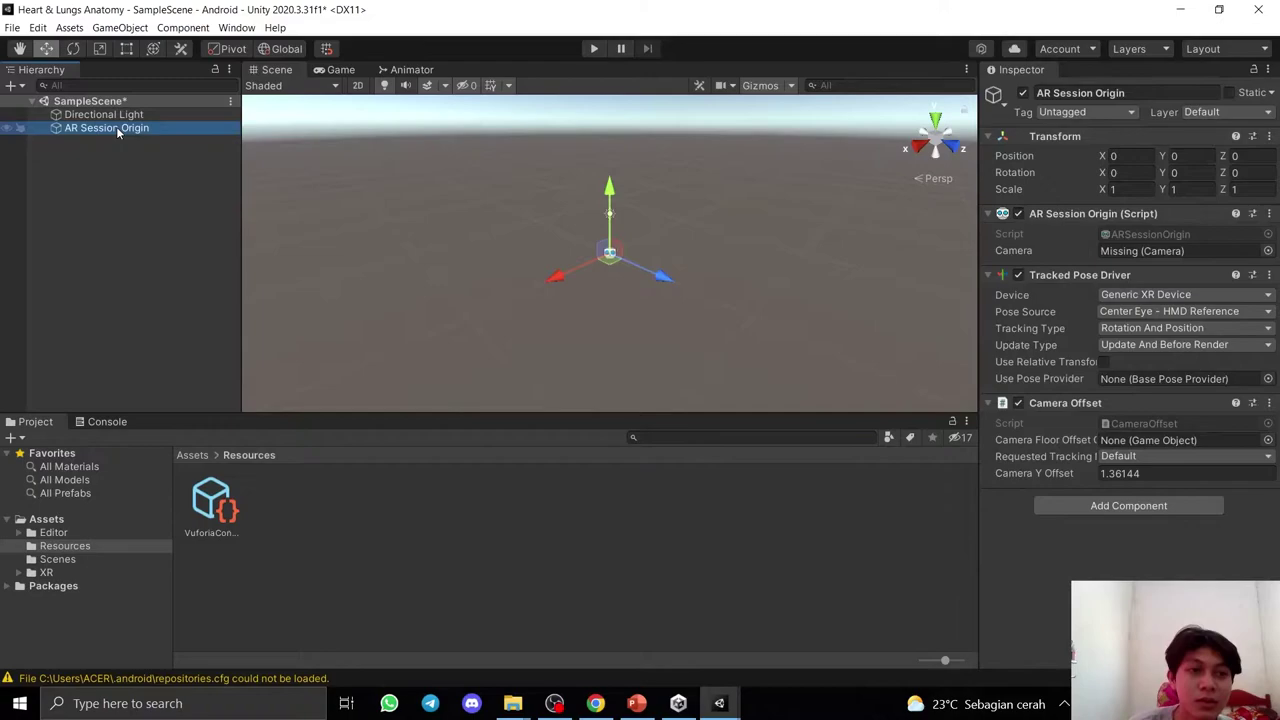
pyautogui.rightClick(116, 127)
pyautogui.moveTo(167, 428)
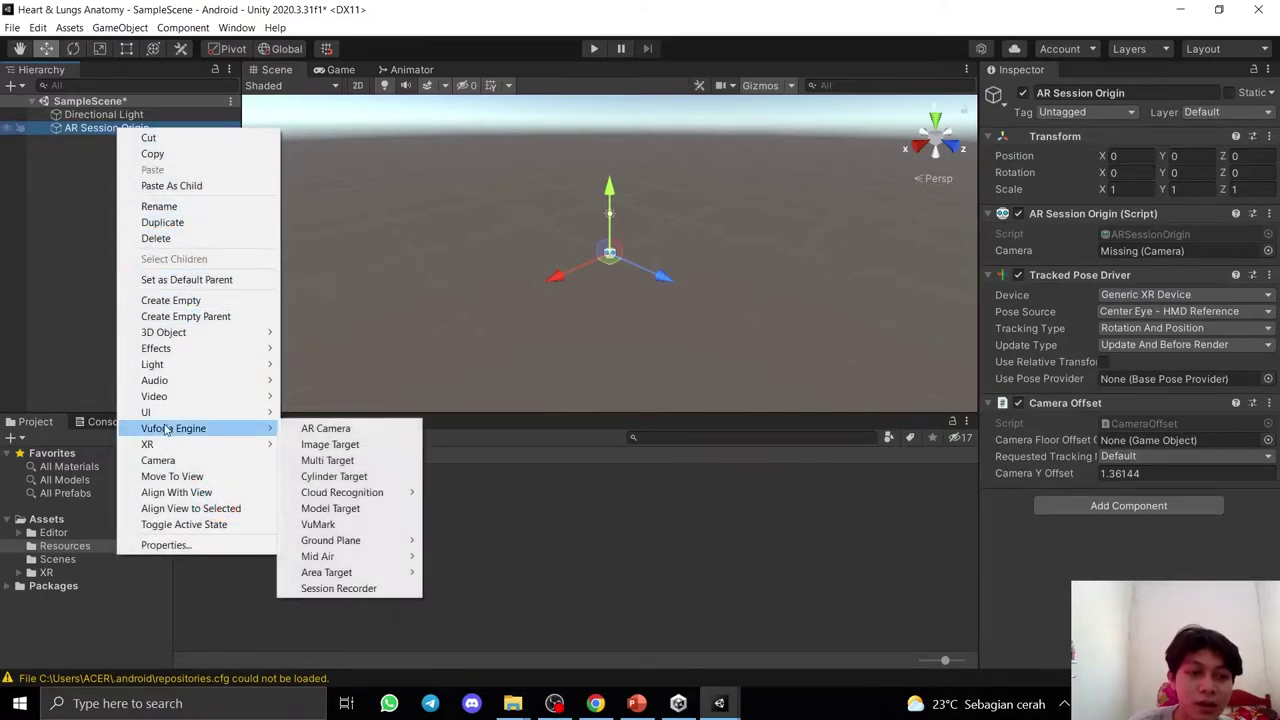
pyautogui.click(331, 430)
# Inspect the new ARCamera's components in the Inspector.
pyautogui.click(139, 150)
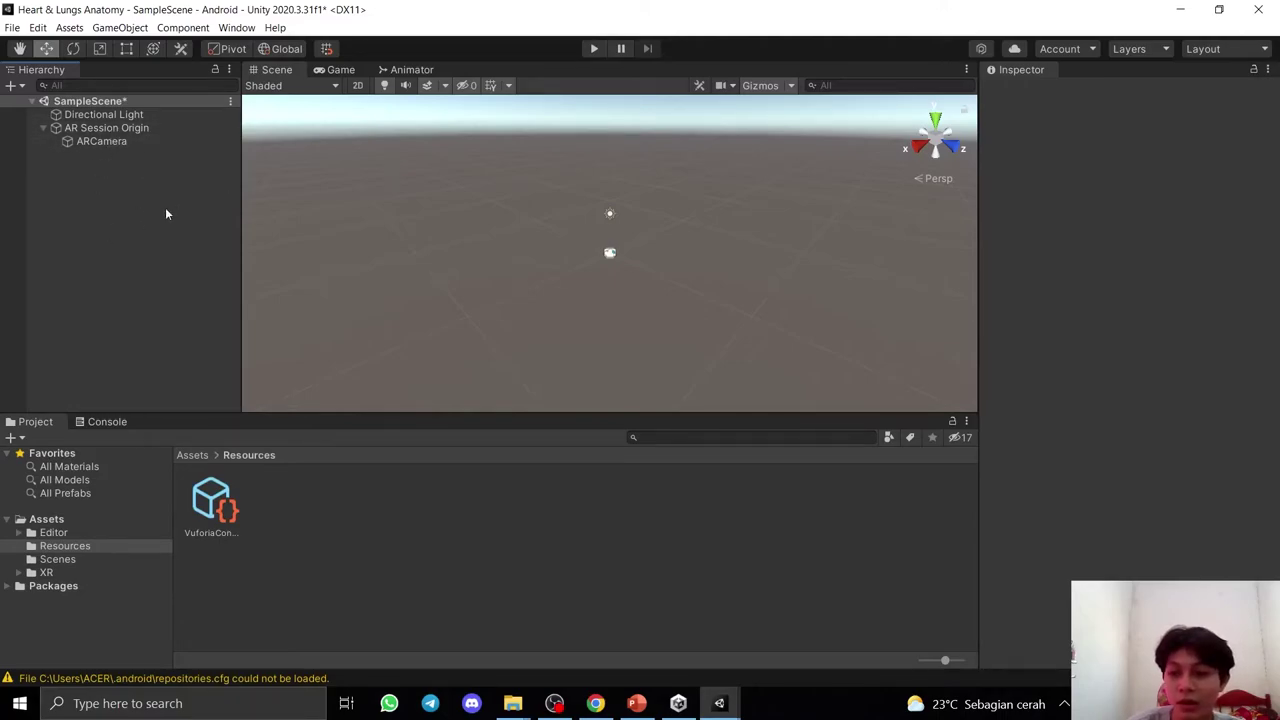
pyautogui.click(108, 142)
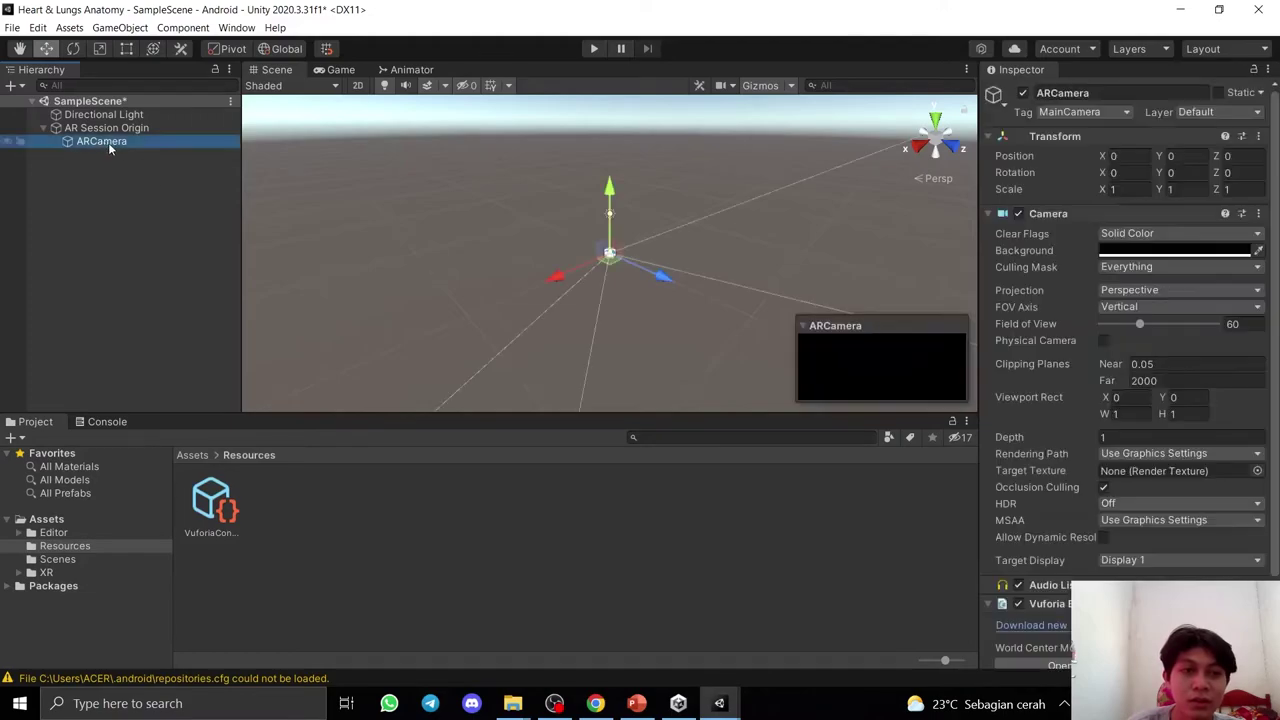
pyautogui.scroll(-3, 1062, 340)
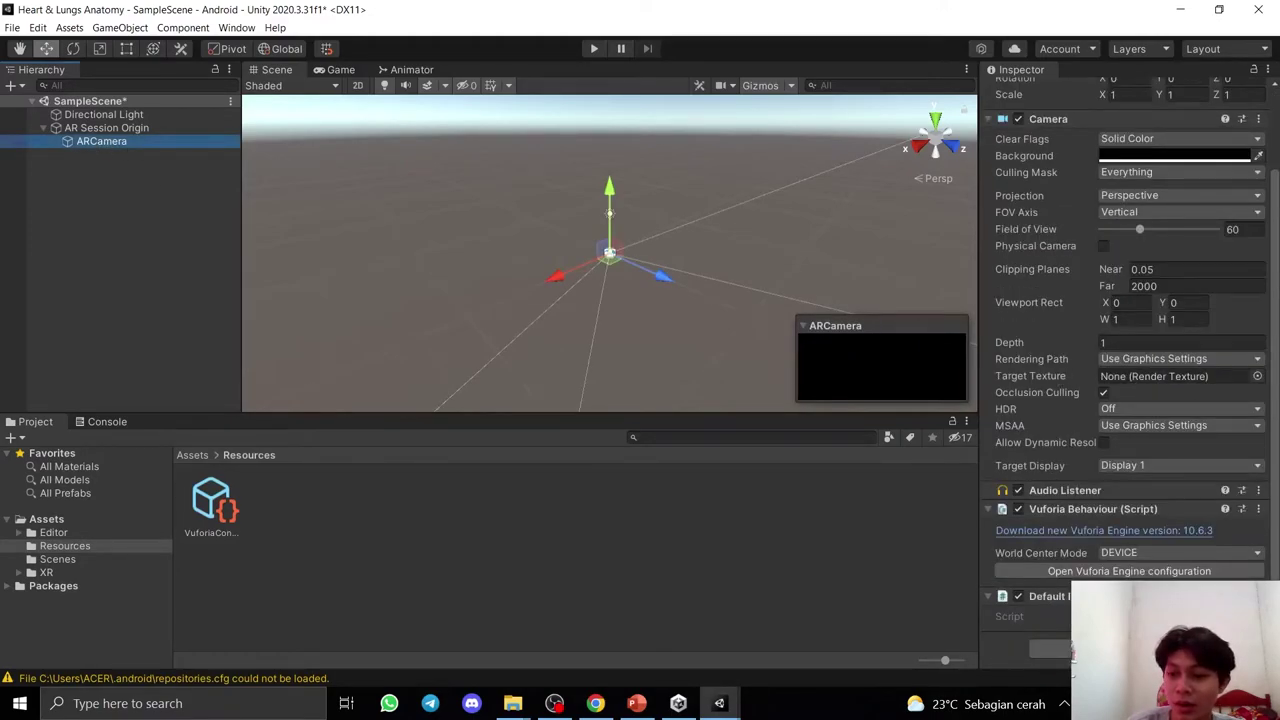
pyautogui.scroll(2, 1088, 338)
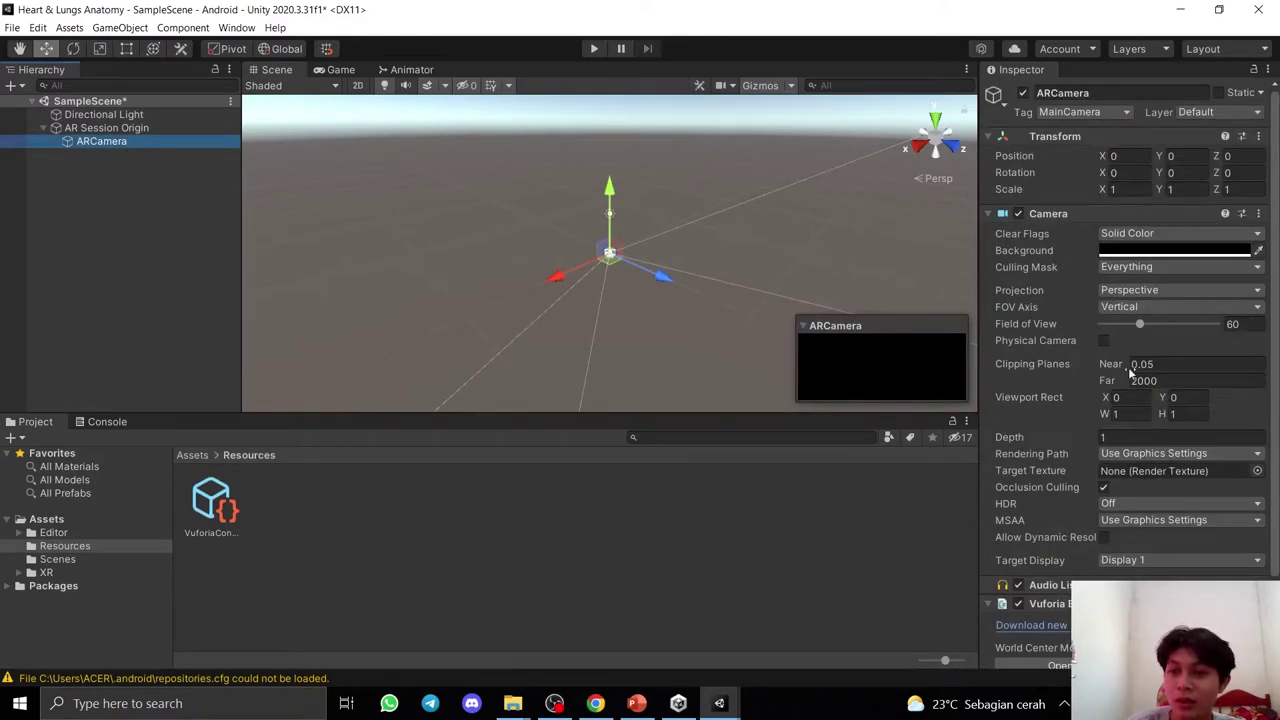
# Create a Vuforia Image Target under ARCamera and view its settings.
pyautogui.keyDown('ctrl'); pyautogui.click(103, 141); pyautogui.keyUp('ctrl')
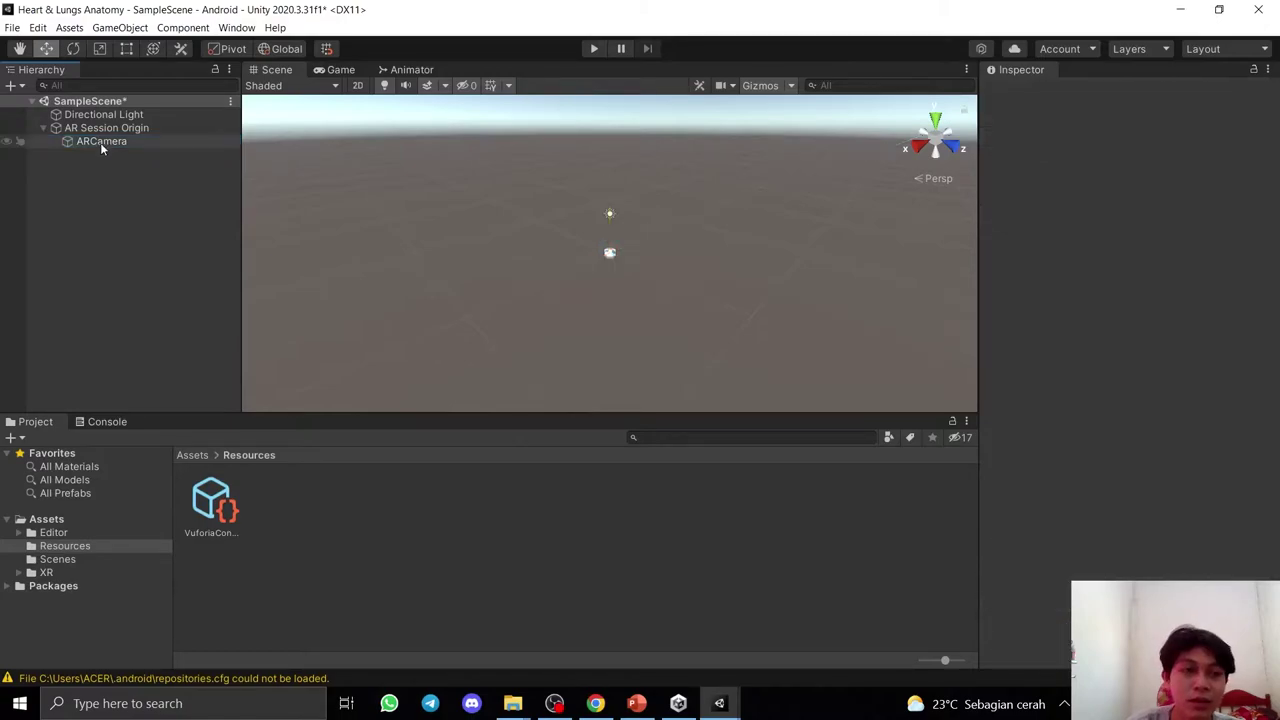
pyautogui.click(105, 142)
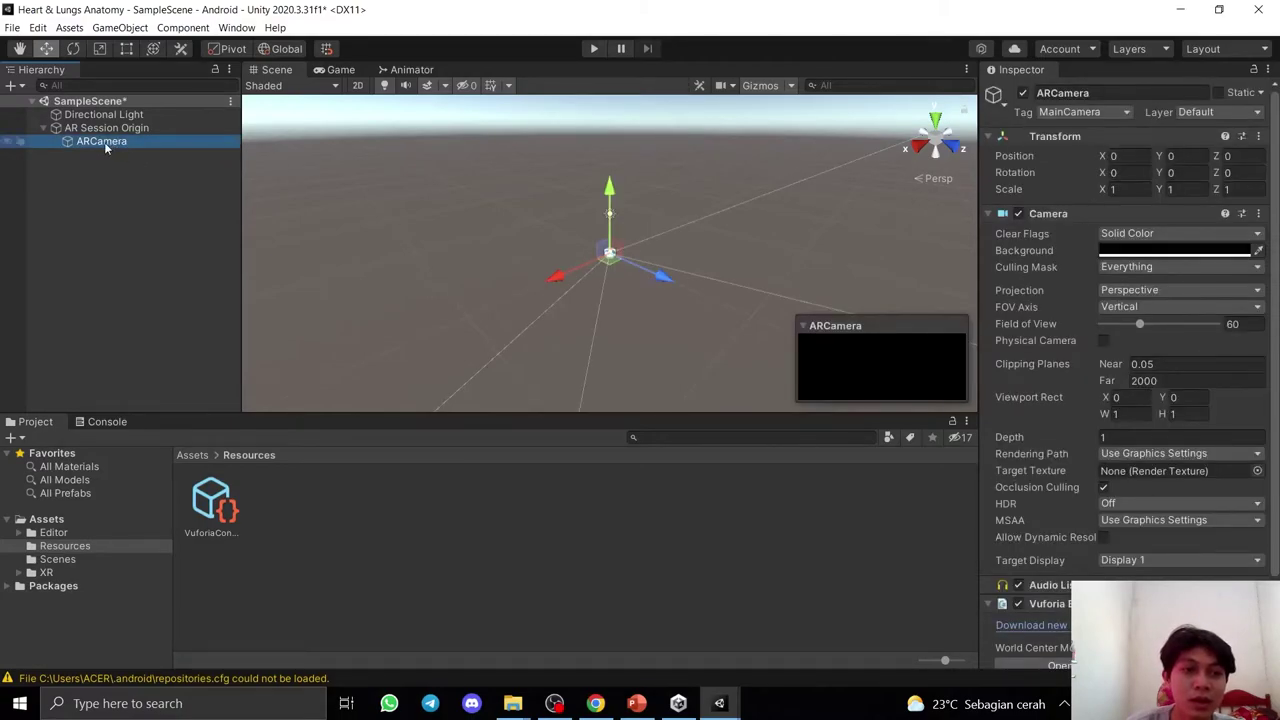
pyautogui.rightClick(110, 145)
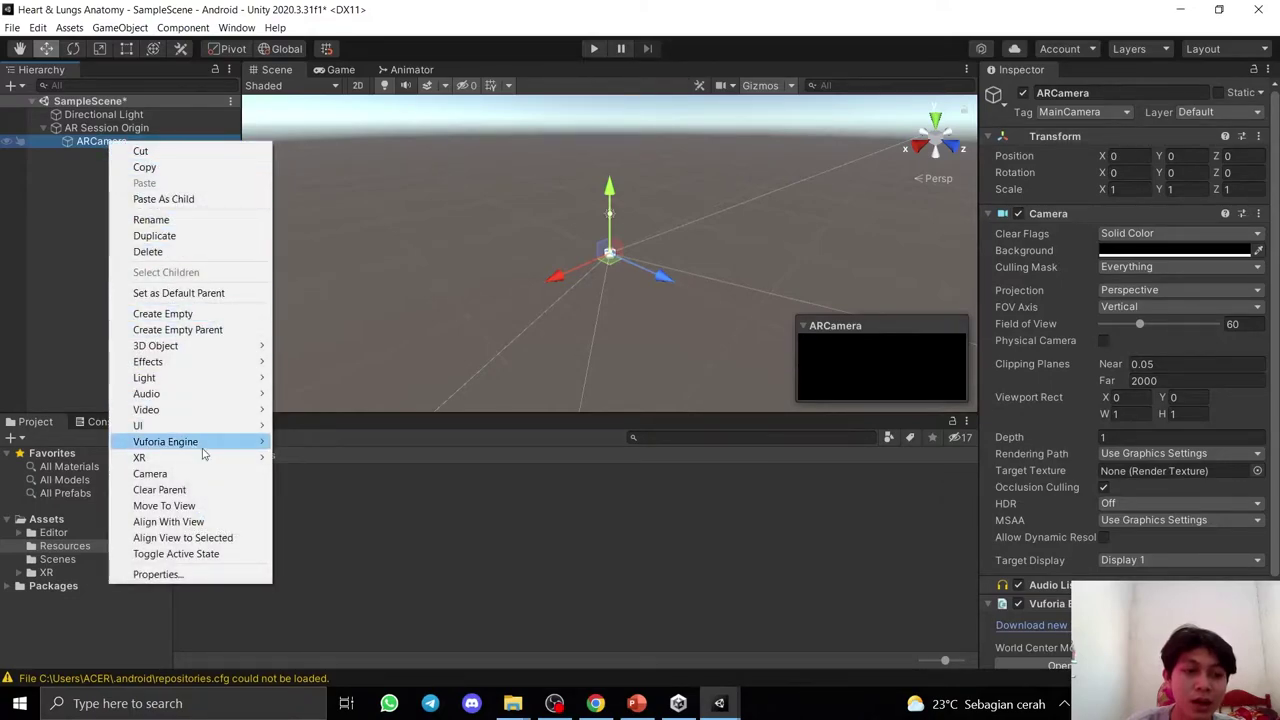
pyautogui.moveTo(190, 448)
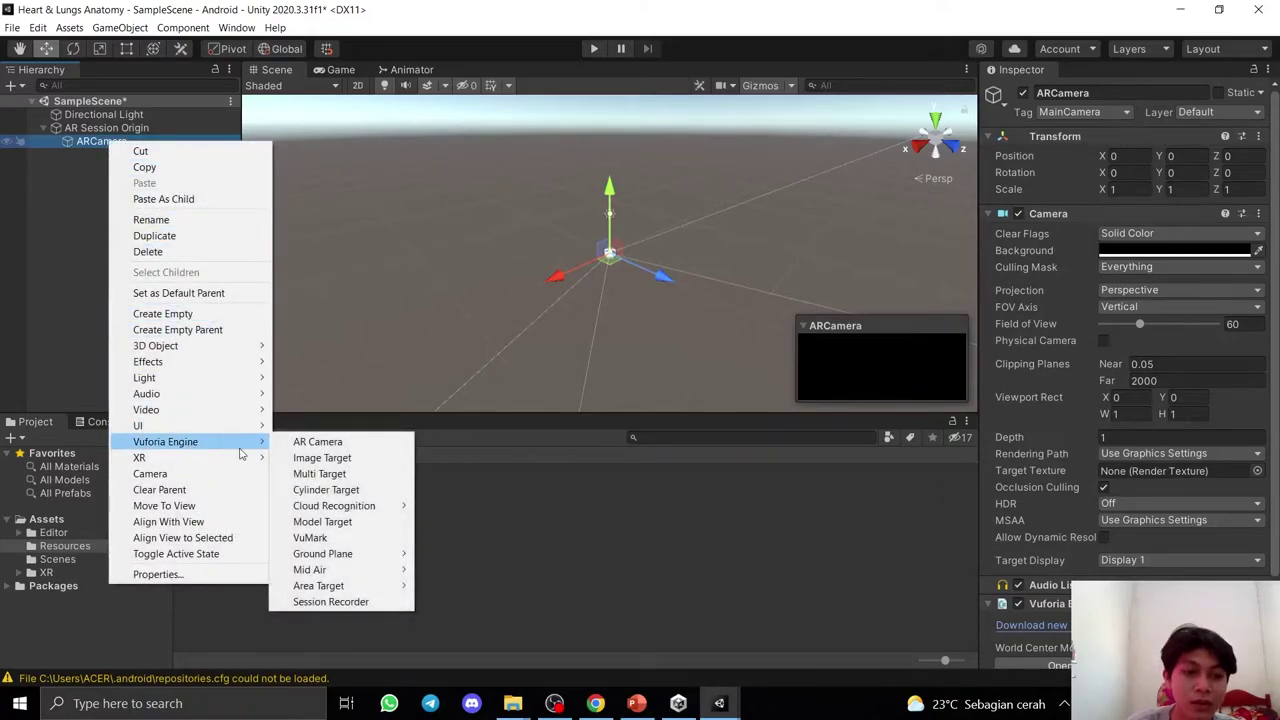
pyautogui.click(307, 459)
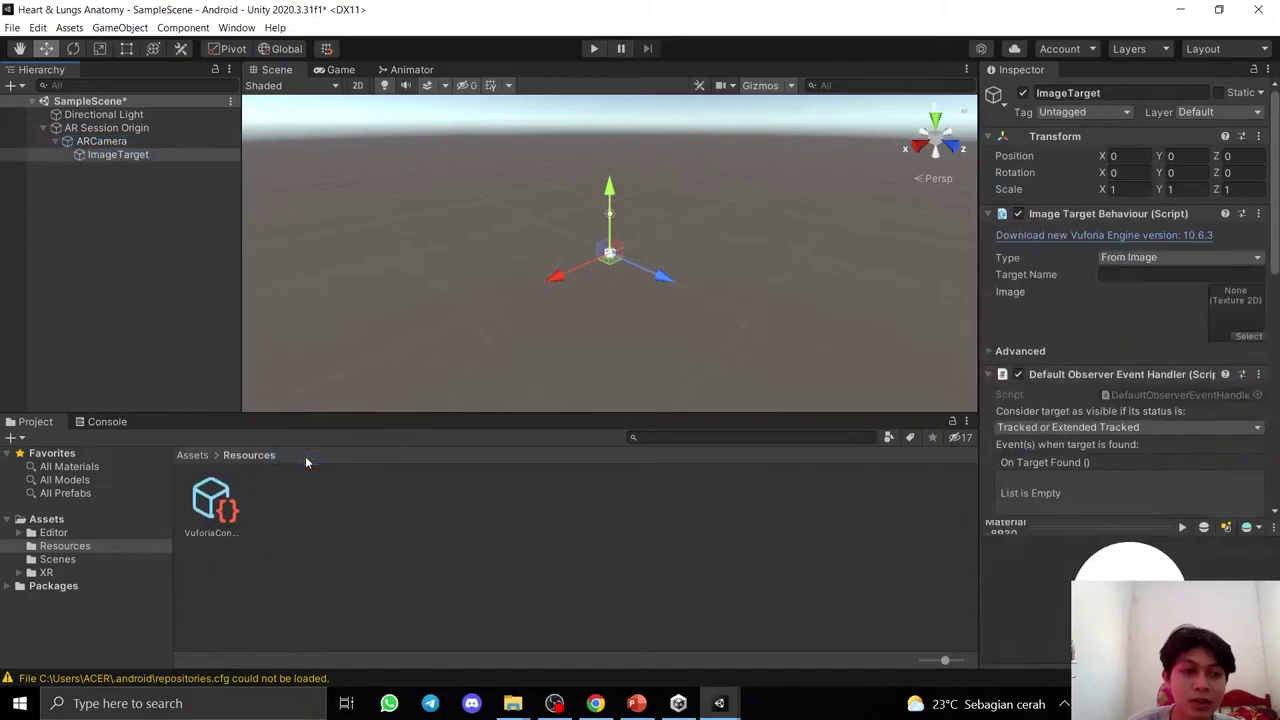
pyautogui.click(104, 141)
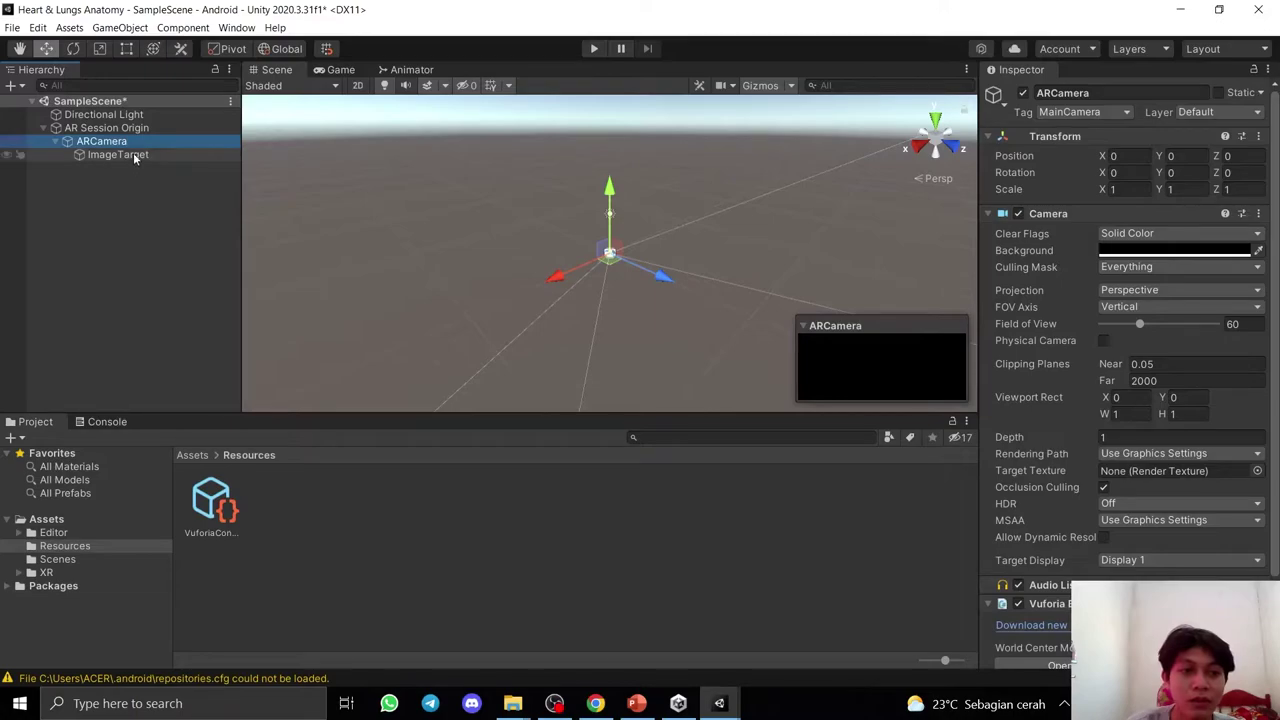
pyautogui.click(137, 157)
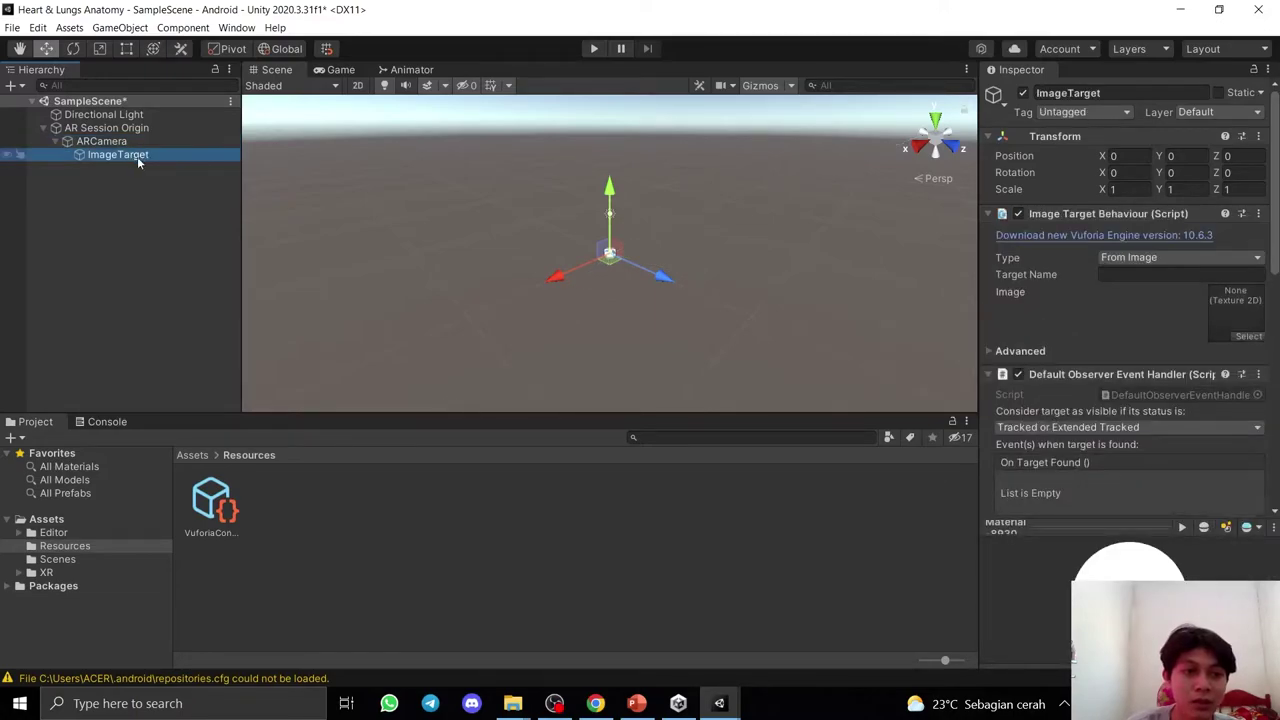
# Create a second Vuforia Image Target under ARCamera.
pyautogui.click(104, 142)
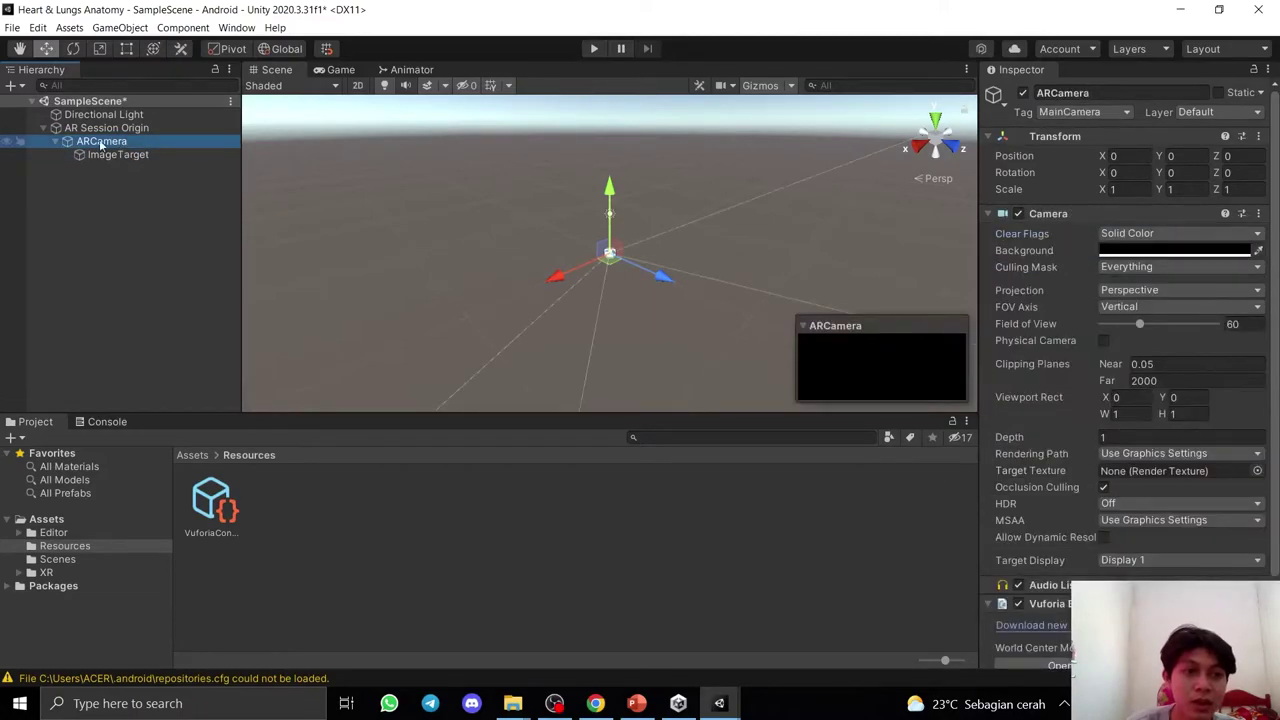
pyautogui.rightClick(110, 142)
pyautogui.moveTo(256, 438)
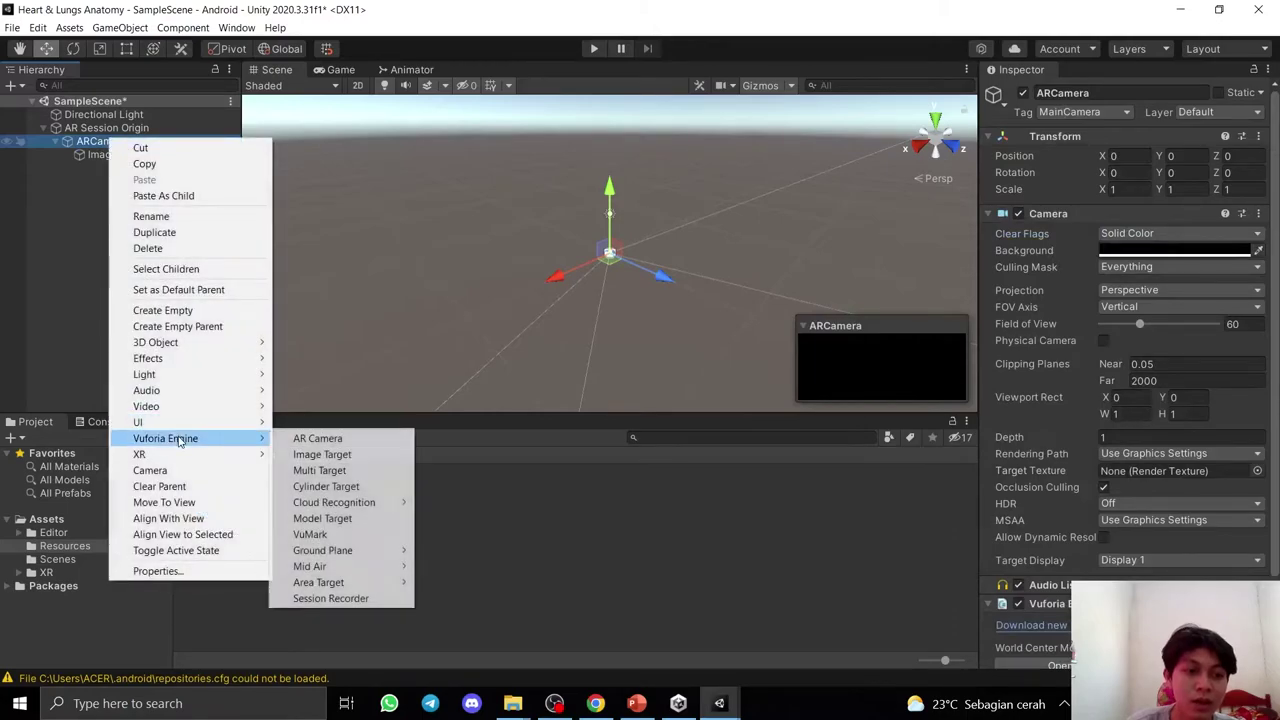
pyautogui.click(315, 454)
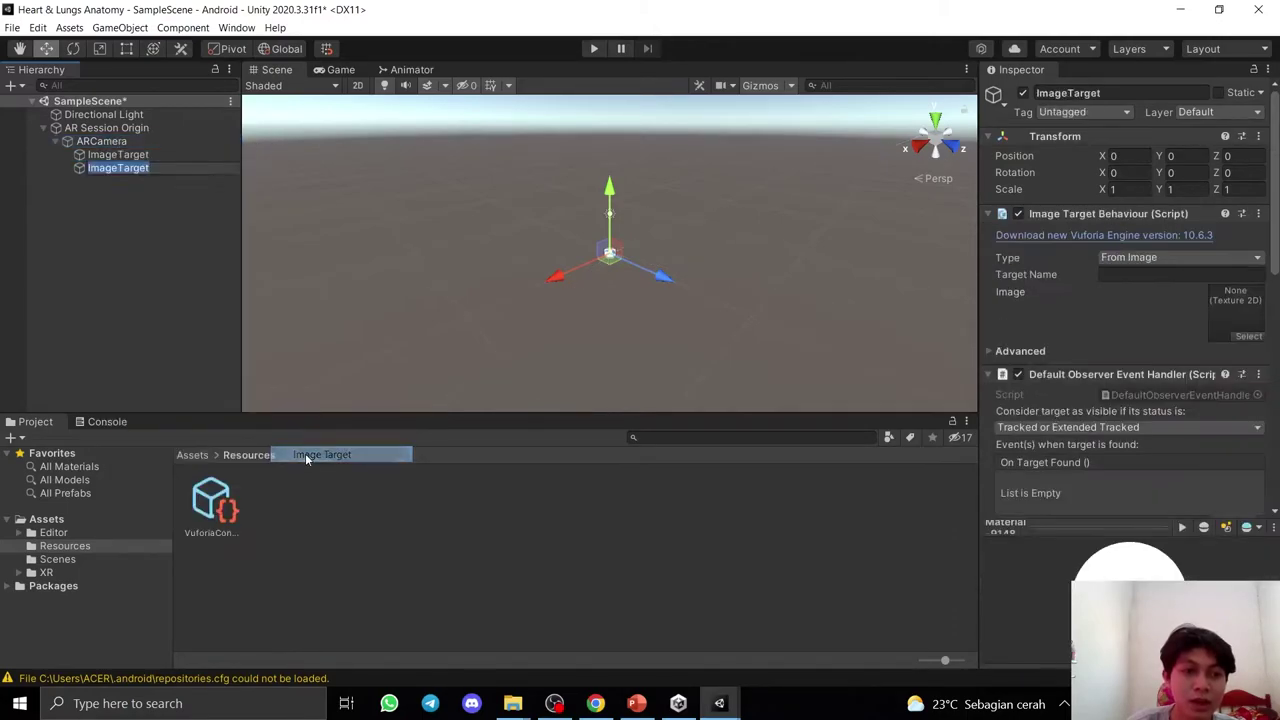
pyautogui.click(181, 316)
pyautogui.click(131, 155)
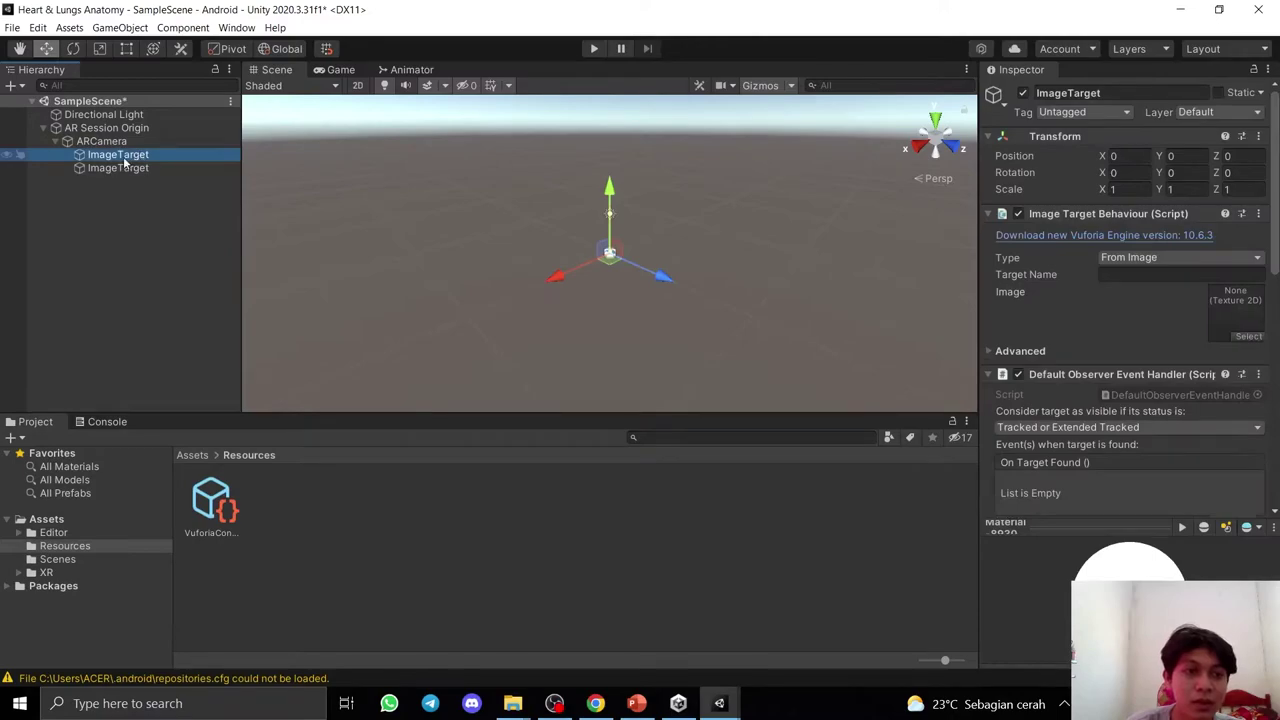
# Rename the first ImageTarget to 'Jantung Target'.
pyautogui.rightClick(128, 158)
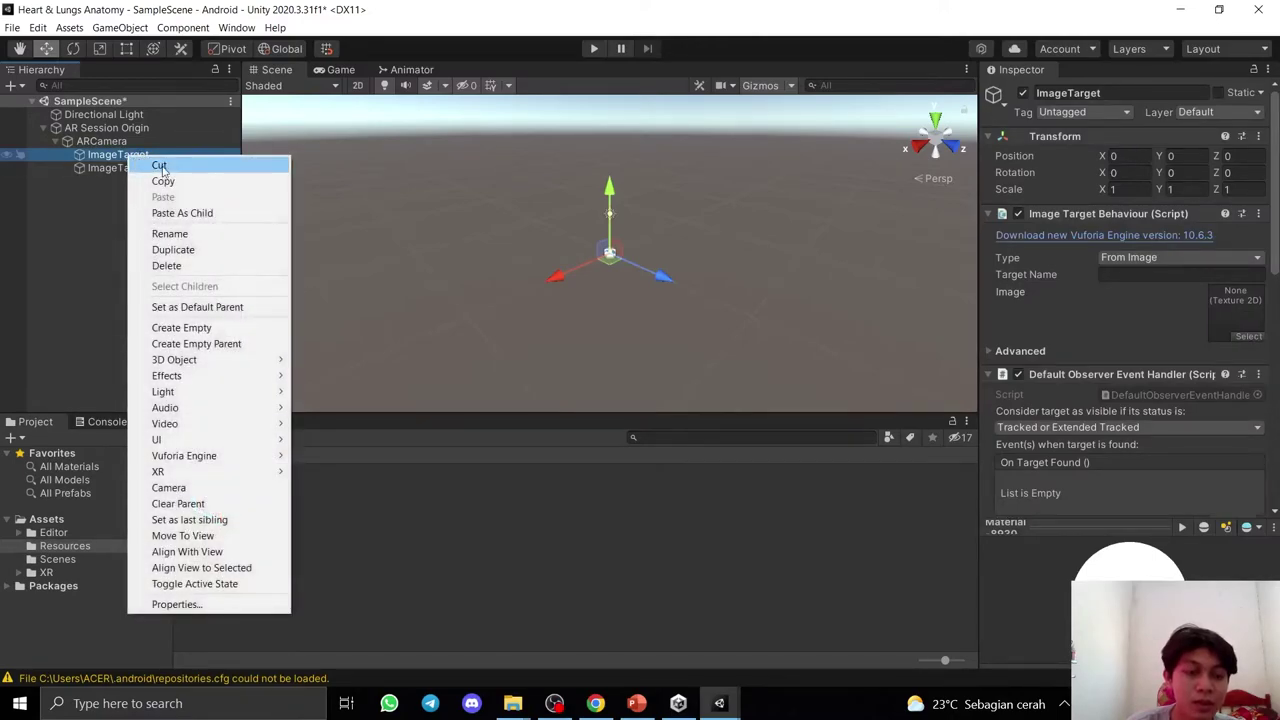
pyautogui.click(189, 233)
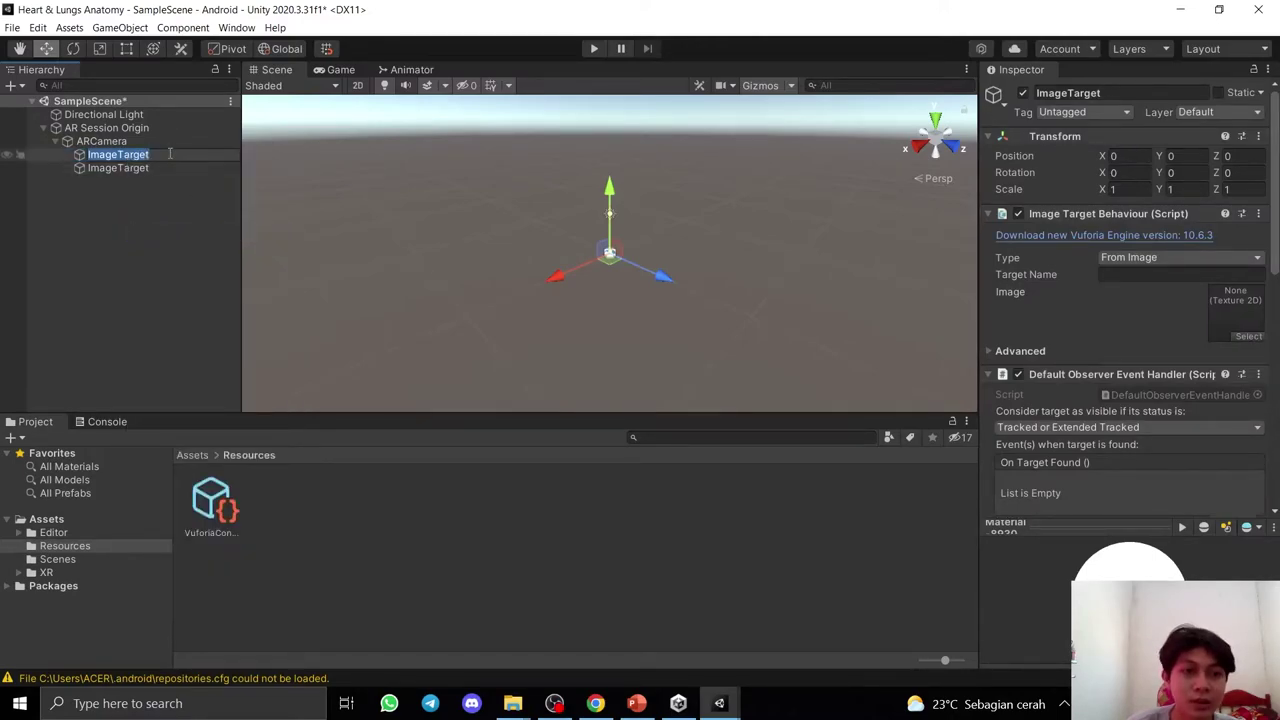
pyautogui.click(118, 155)
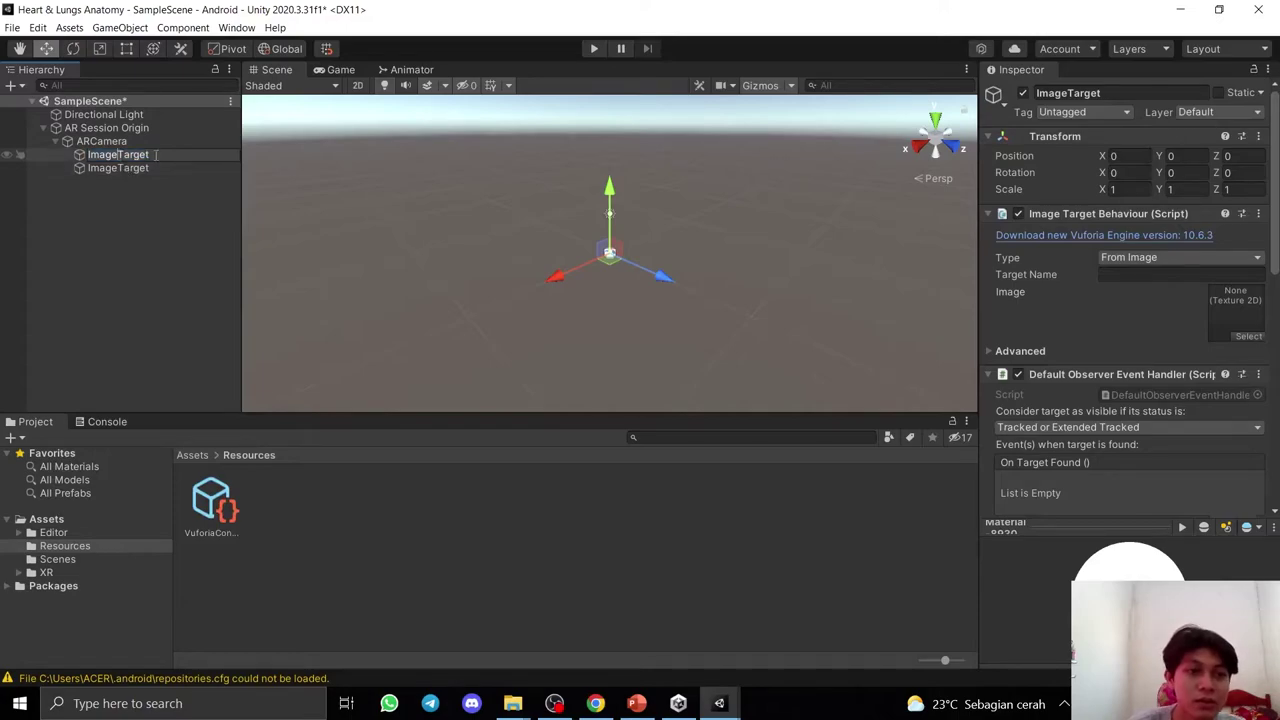
pyautogui.press('BackSpace')
pyautogui.press('BackSpace')
pyautogui.press('BackSpace')
pyautogui.press('BackSpace')
pyautogui.press('BackSpace')
pyautogui.write('Jantung')
# Rename the second ImageTarget to 'Paru-Paru Target', then select Jantung Target.
pyautogui.click(111, 168)
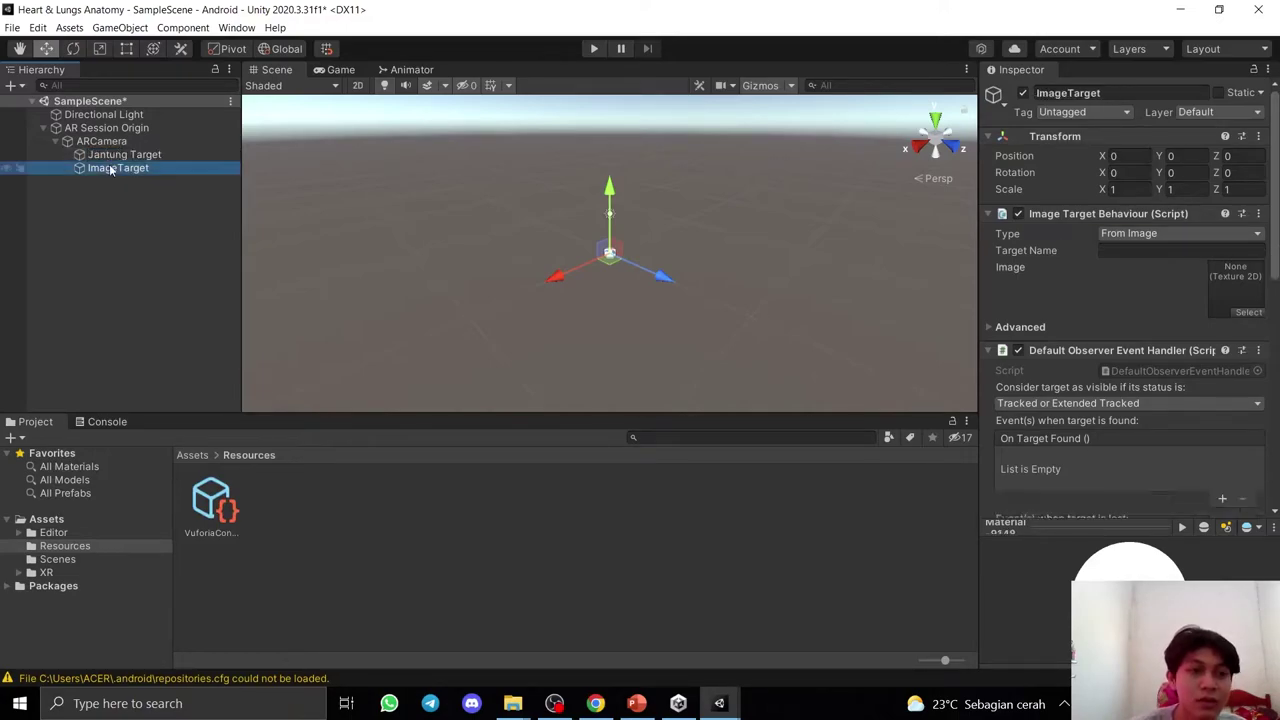
pyautogui.rightClick(122, 170)
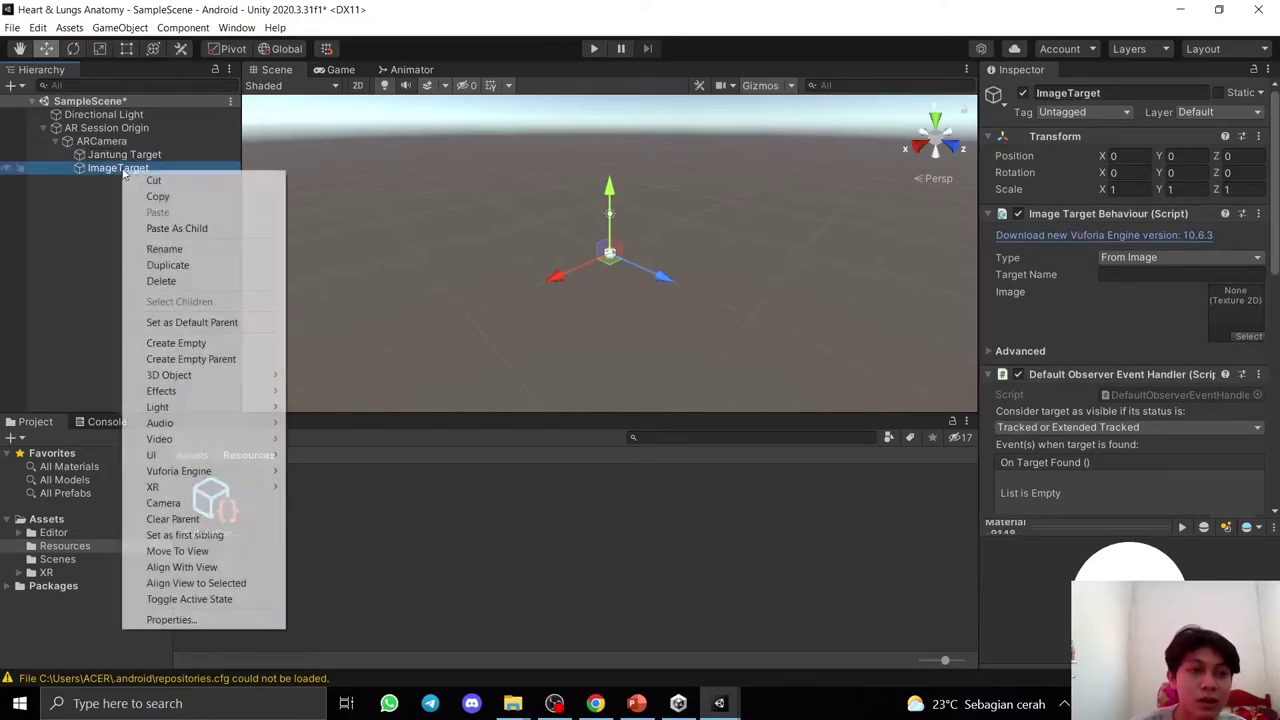
pyautogui.click(165, 249)
pyautogui.click(121, 168)
pyautogui.press('BackSpace')
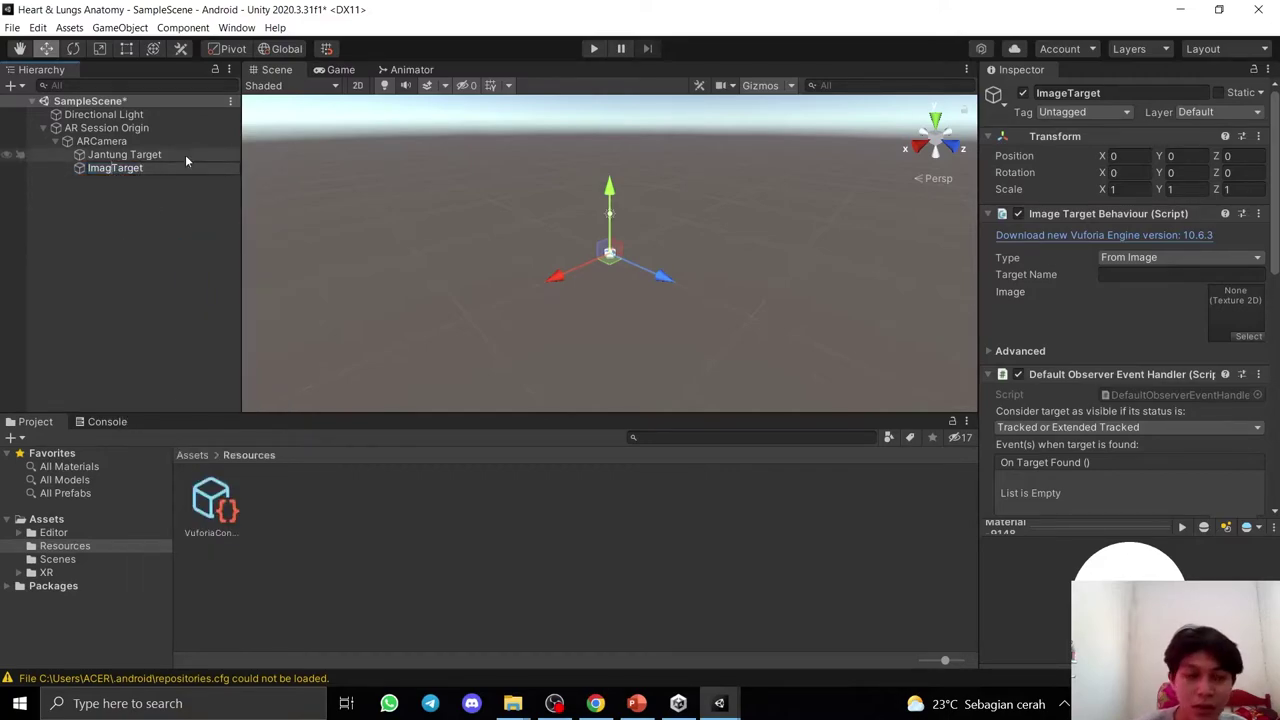
pyautogui.press('BackSpace')
pyautogui.press('BackSpace')
pyautogui.press('BackSpace')
pyautogui.write('Paru-Paru')
pyautogui.click(155, 155)
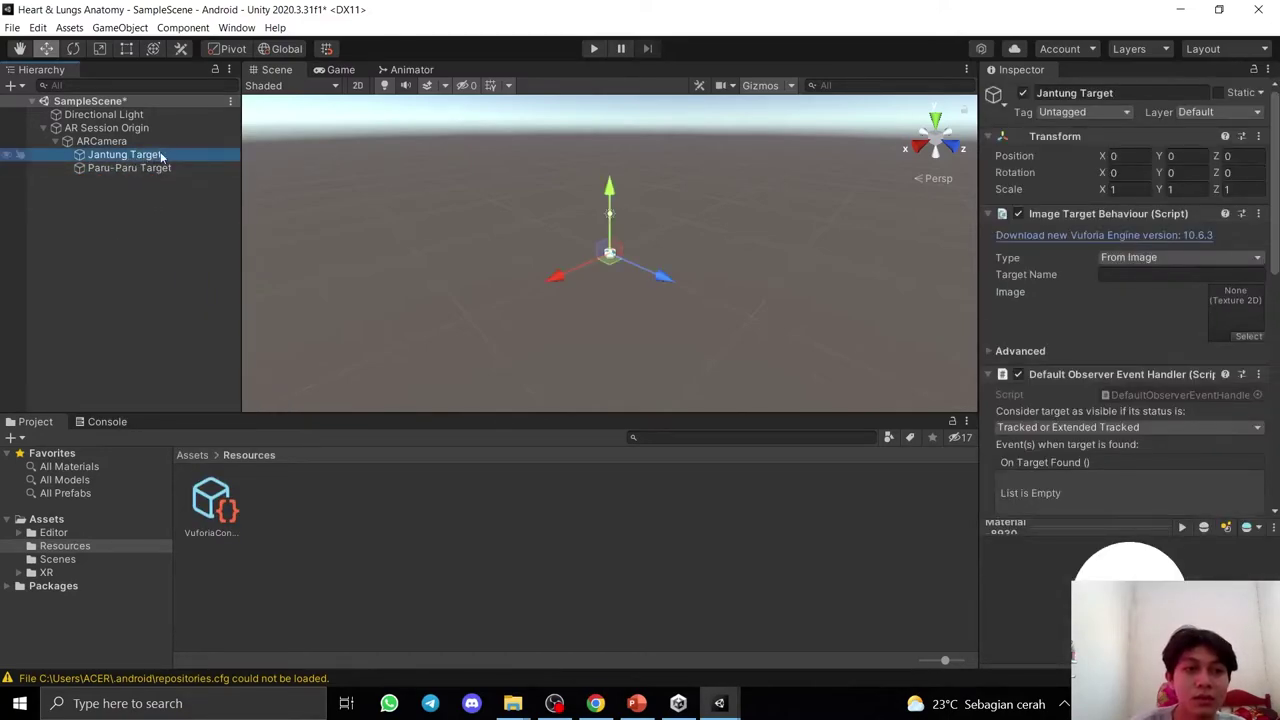
# Set Jantung Target's type to From Database, then bring up the Assets folder's context menu.
pyautogui.click(1145, 257)
pyautogui.click(1150, 290)
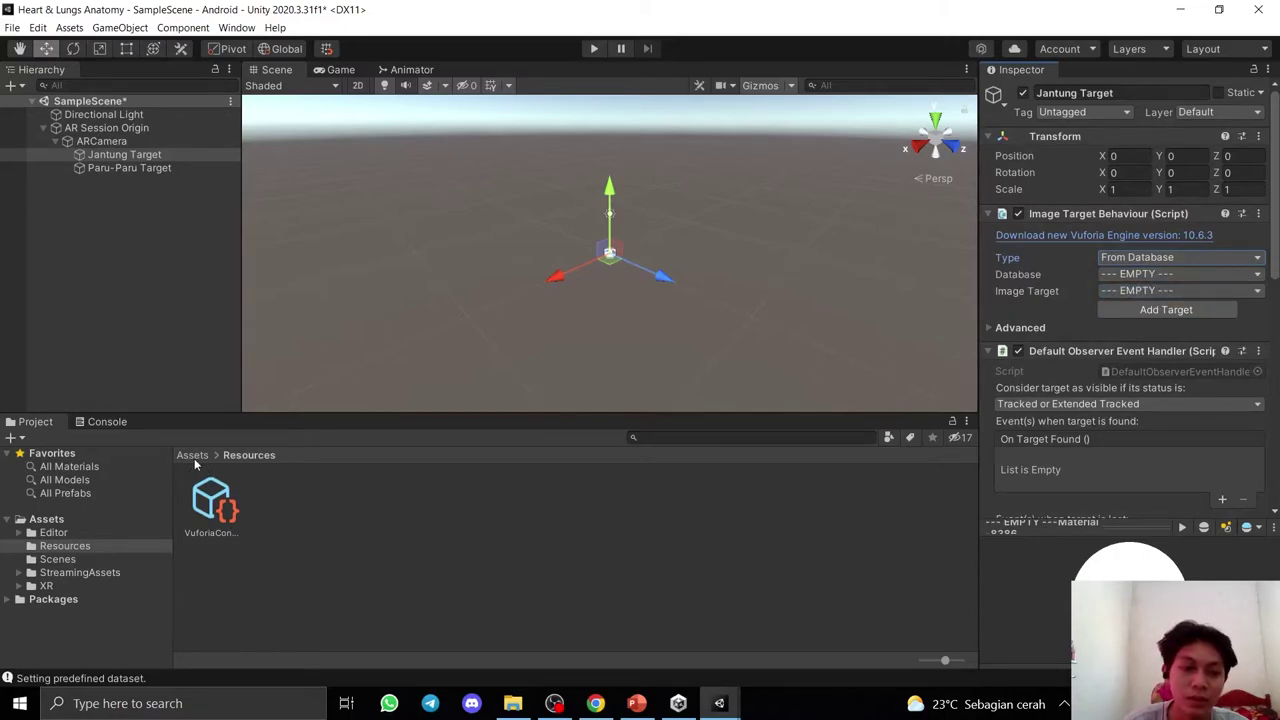
pyautogui.click(193, 456)
pyautogui.click(42, 522)
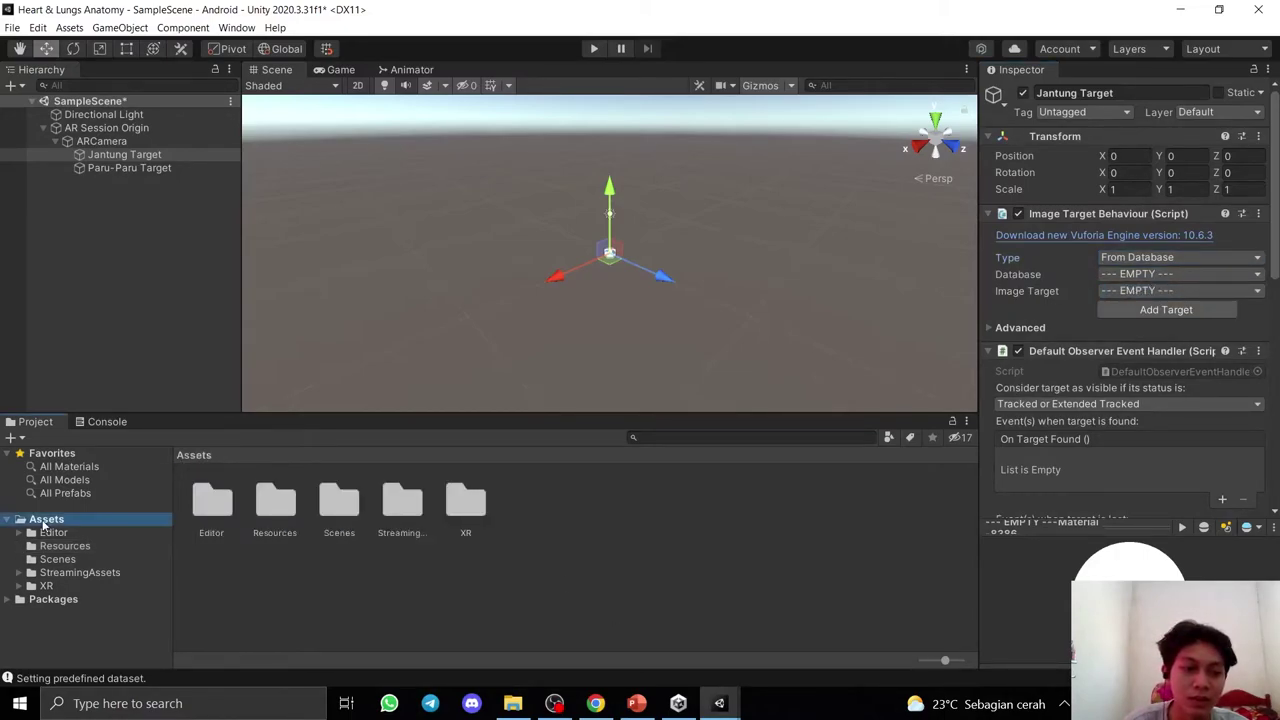
pyautogui.rightClick(568, 503)
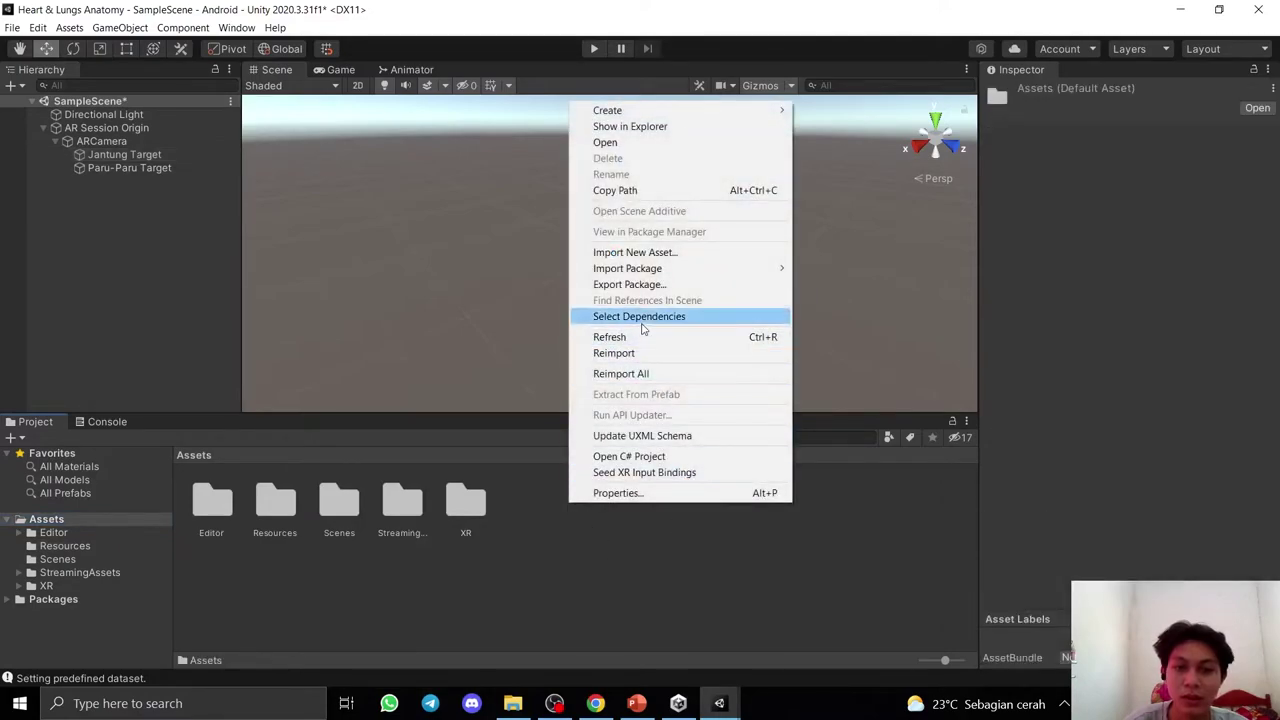
# Import all items of BodyAnatomy.unitypackage from Downloads > Unity Package as a custom package.
pyautogui.moveTo(685, 268)
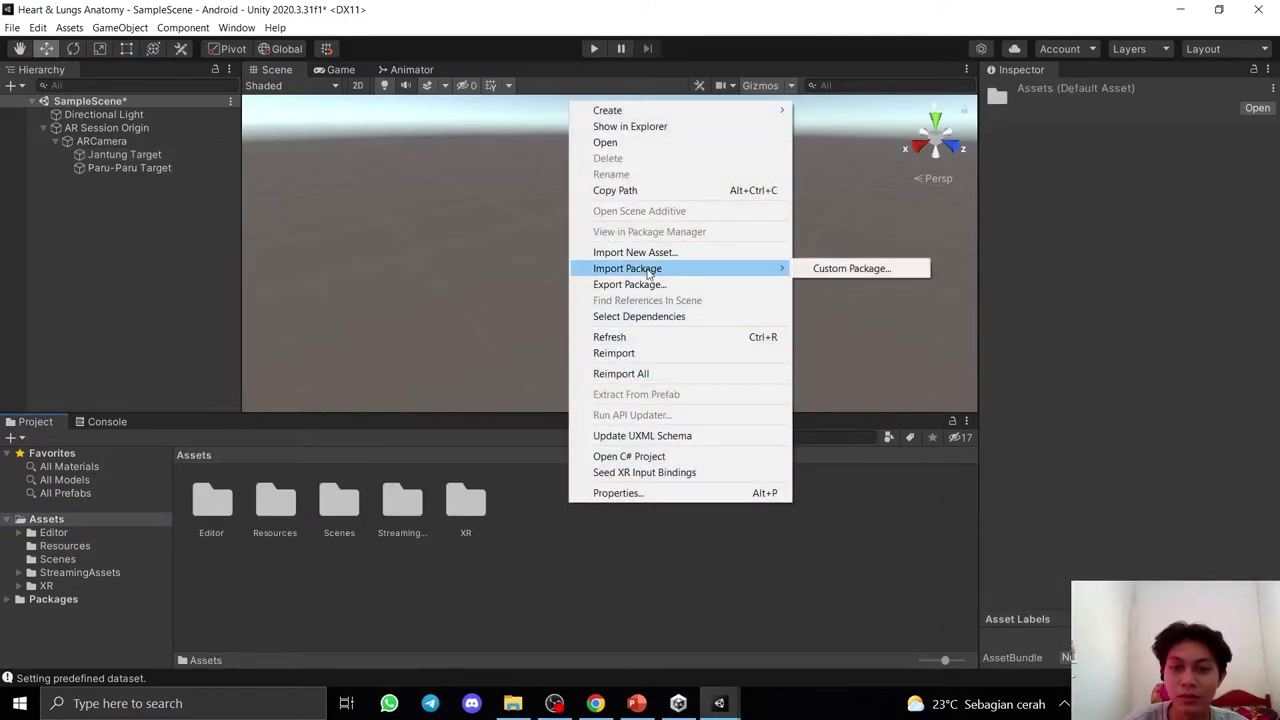
pyautogui.click(823, 268)
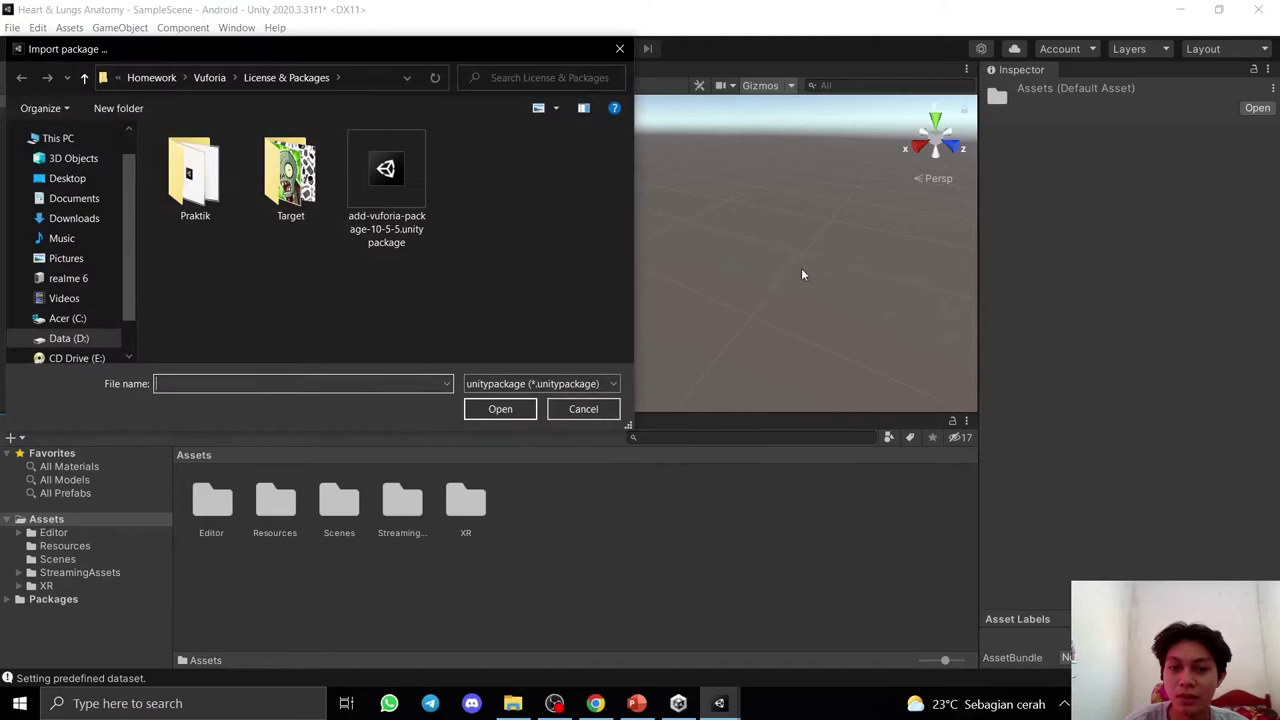
pyautogui.click(66, 219)
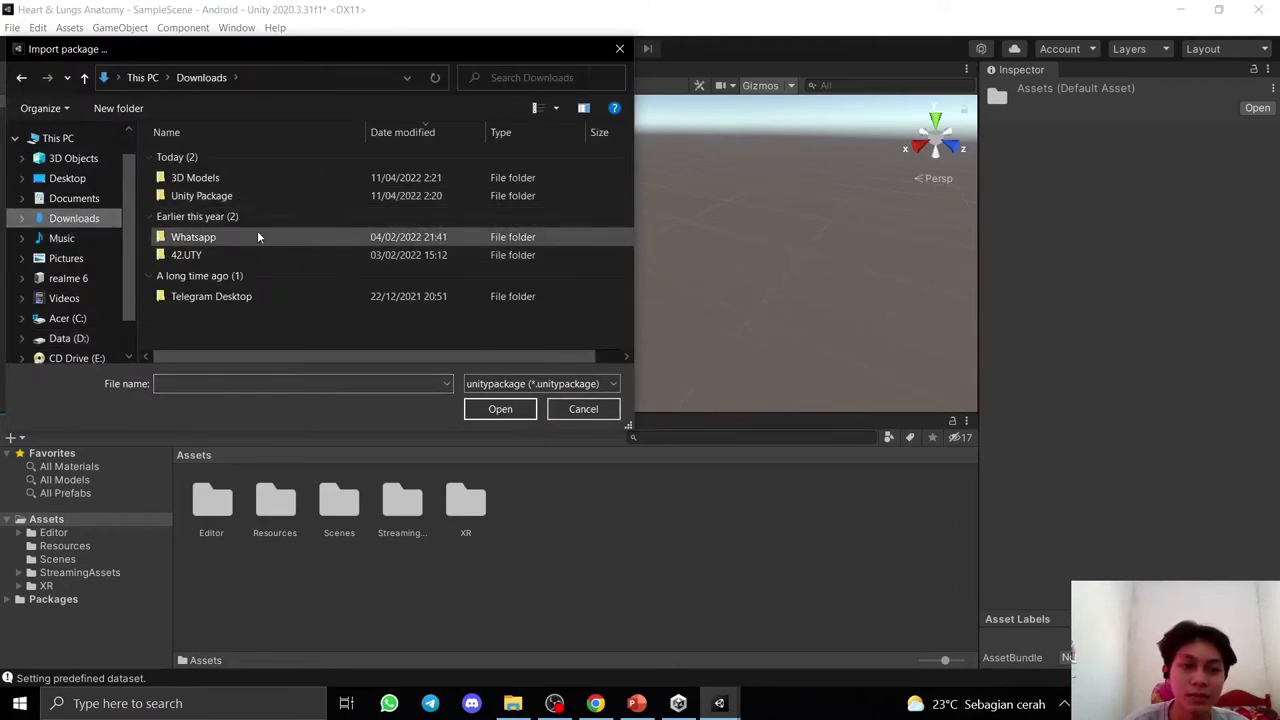
pyautogui.click(231, 200)
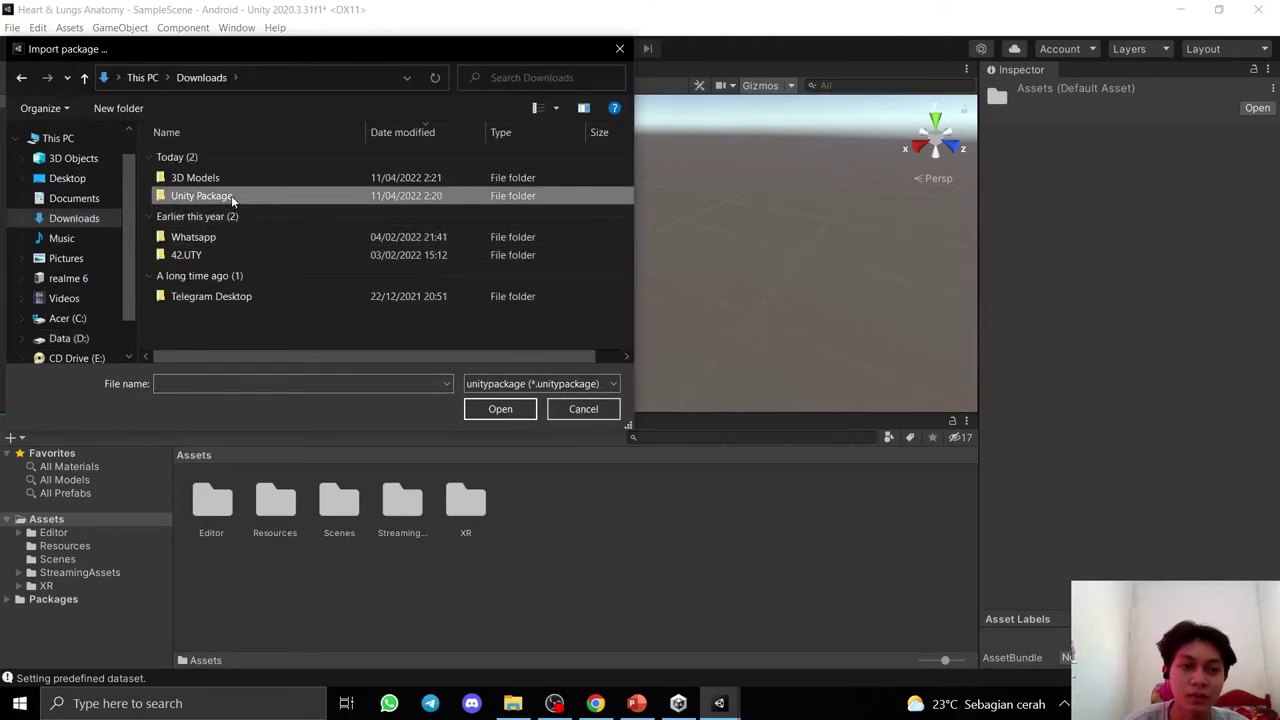
pyautogui.doubleClick(231, 197)
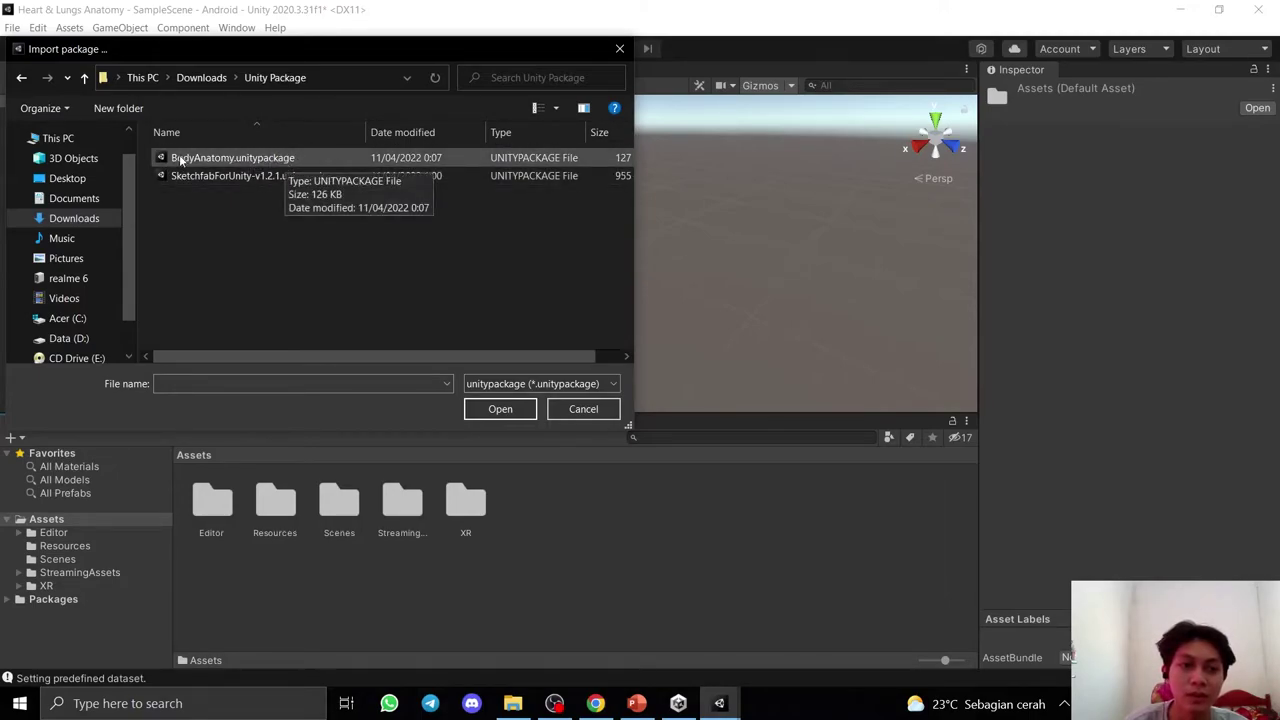
pyautogui.click(263, 160)
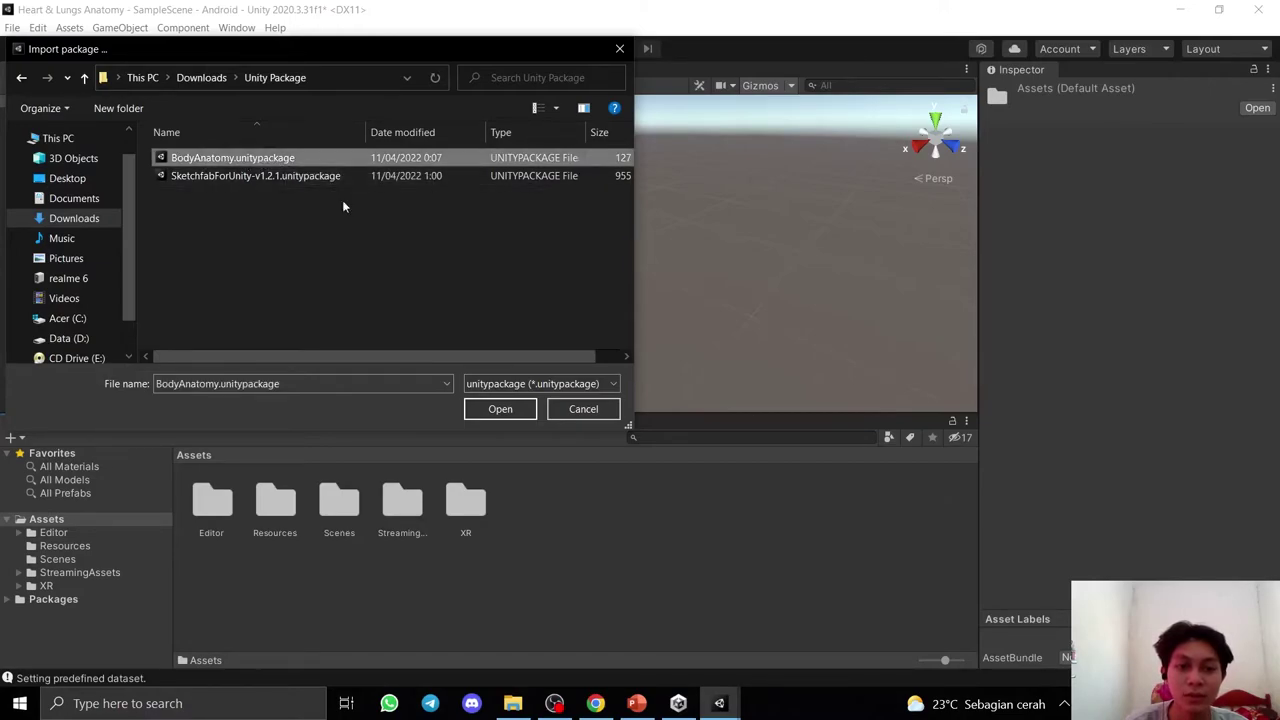
pyautogui.click(500, 409)
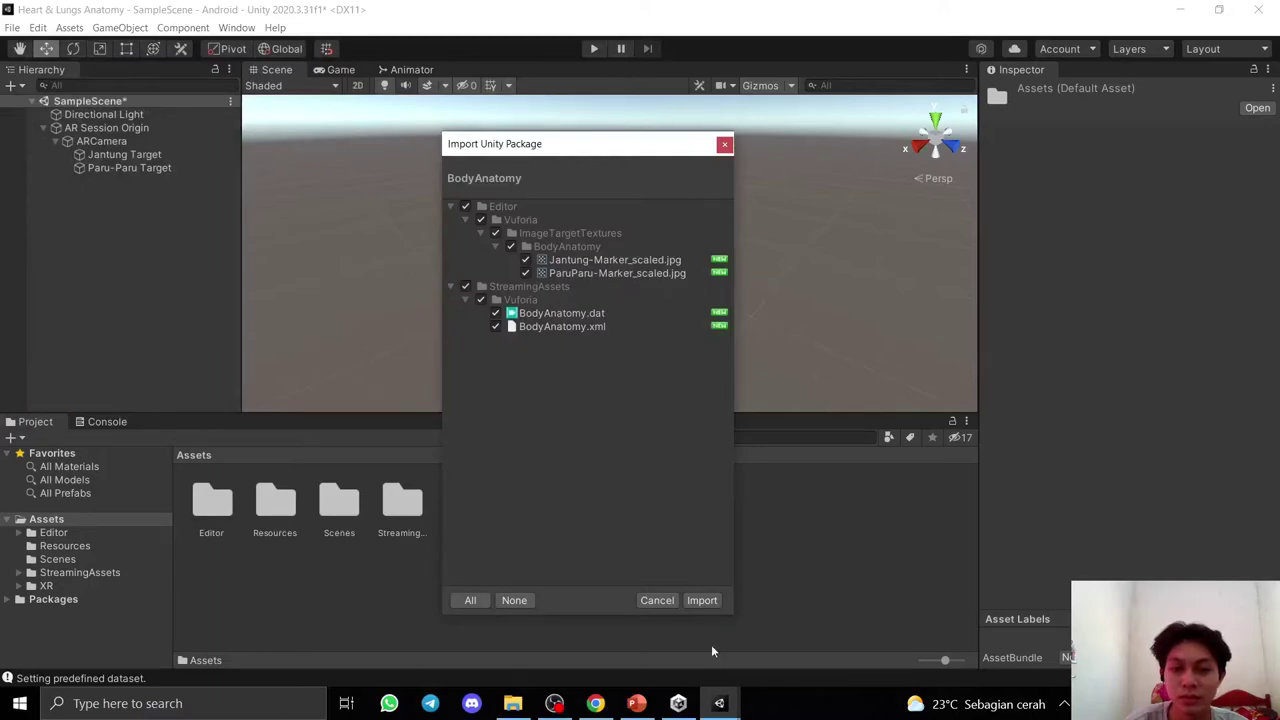
pyautogui.click(702, 600)
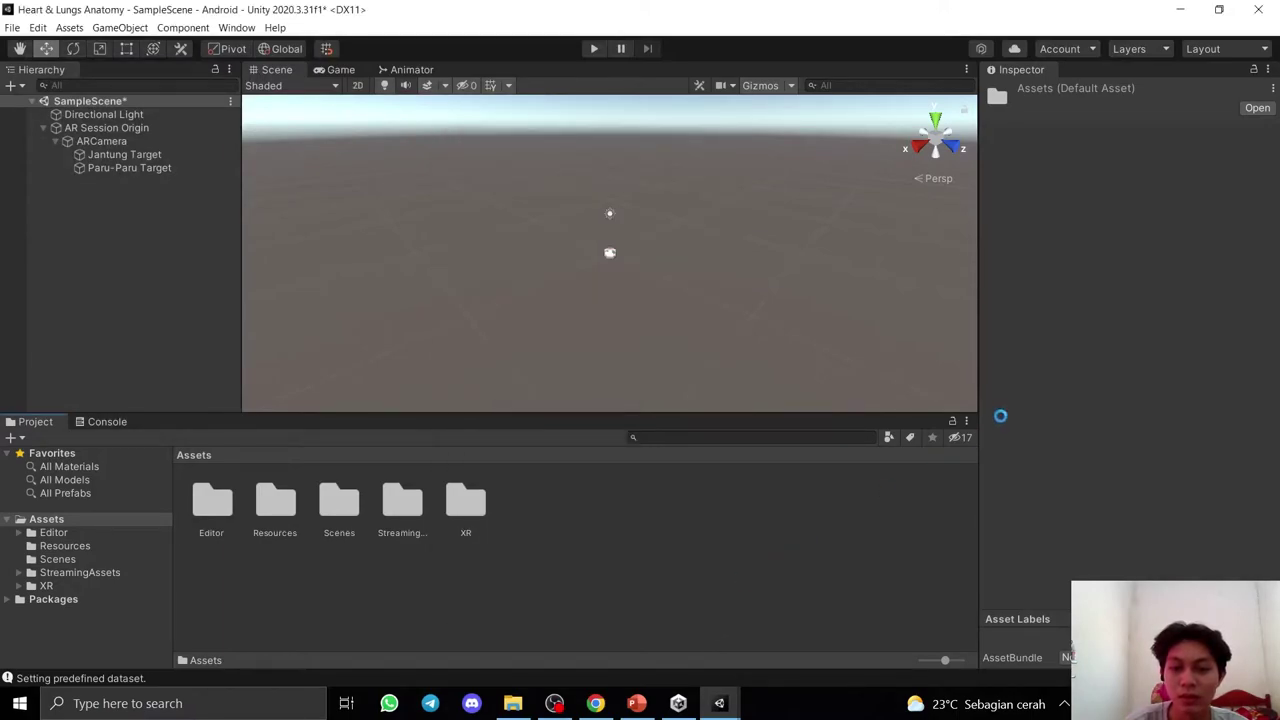
# Give Jantung Target the BodyAnatomy database and Jantung-Marker image, then view the heart plane.
pyautogui.click(114, 158)
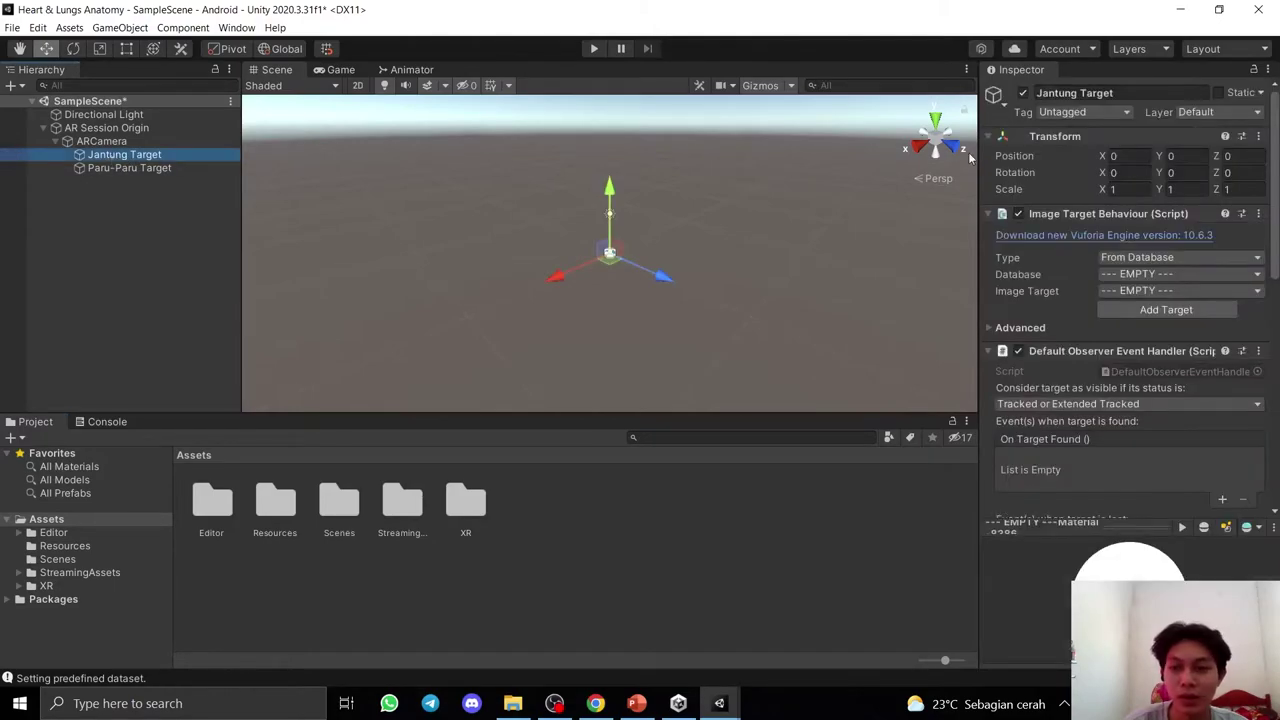
pyautogui.click(1138, 280)
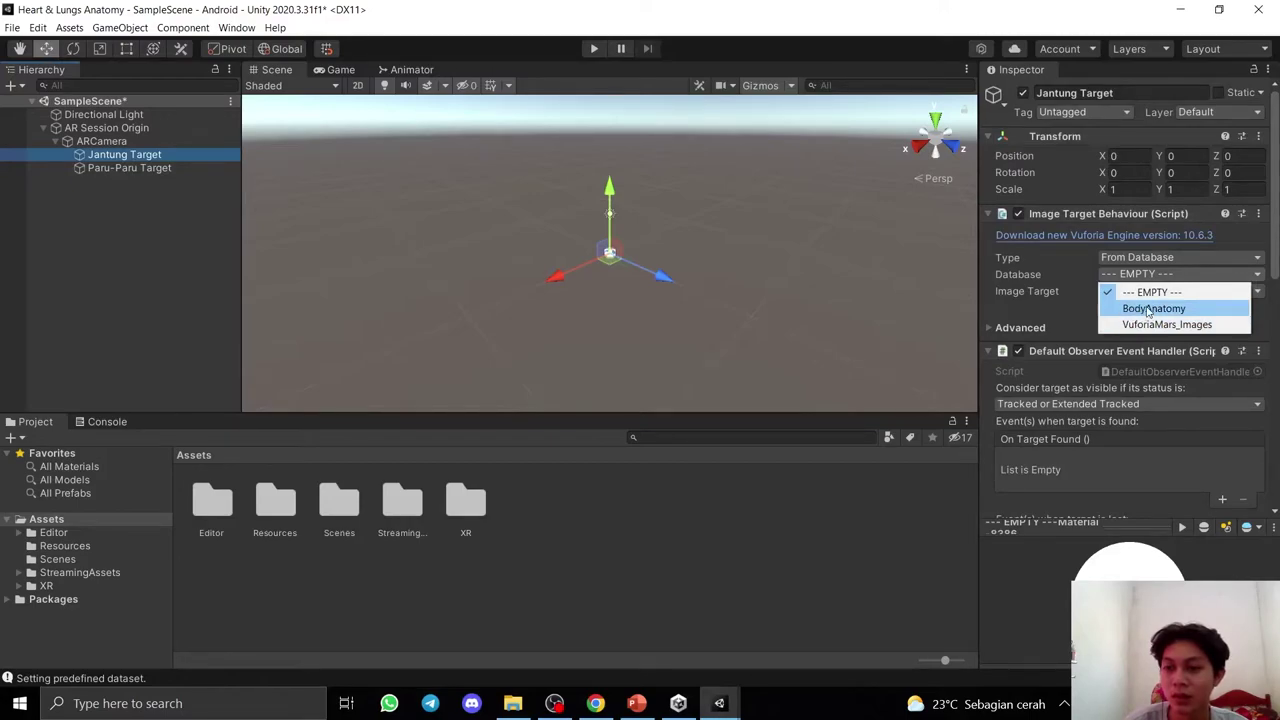
pyautogui.click(1150, 309)
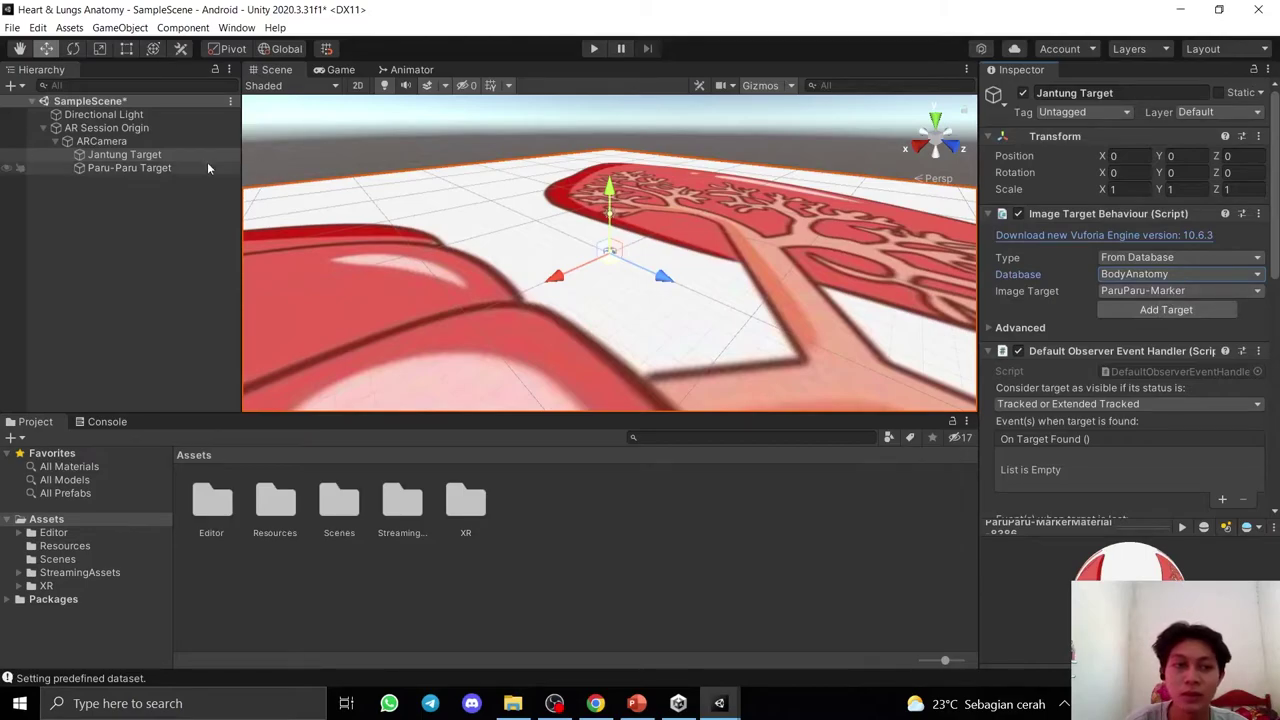
pyautogui.click(129, 157)
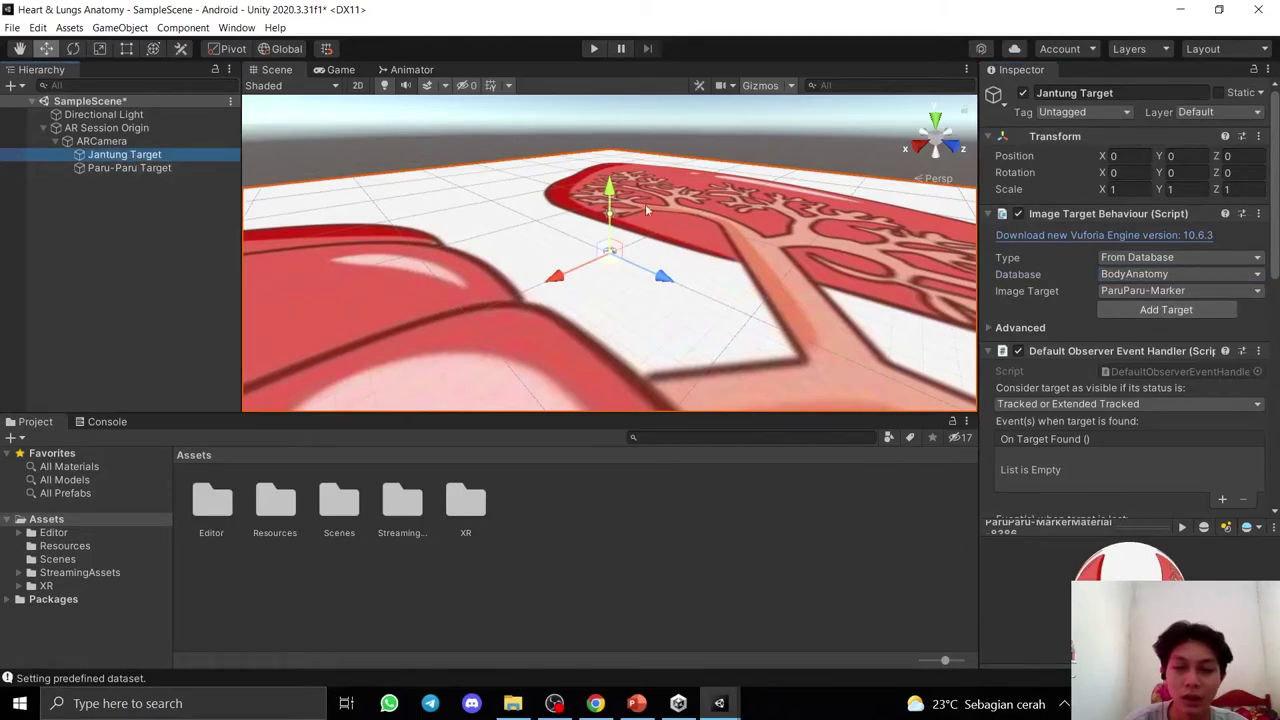
pyautogui.click(1175, 291)
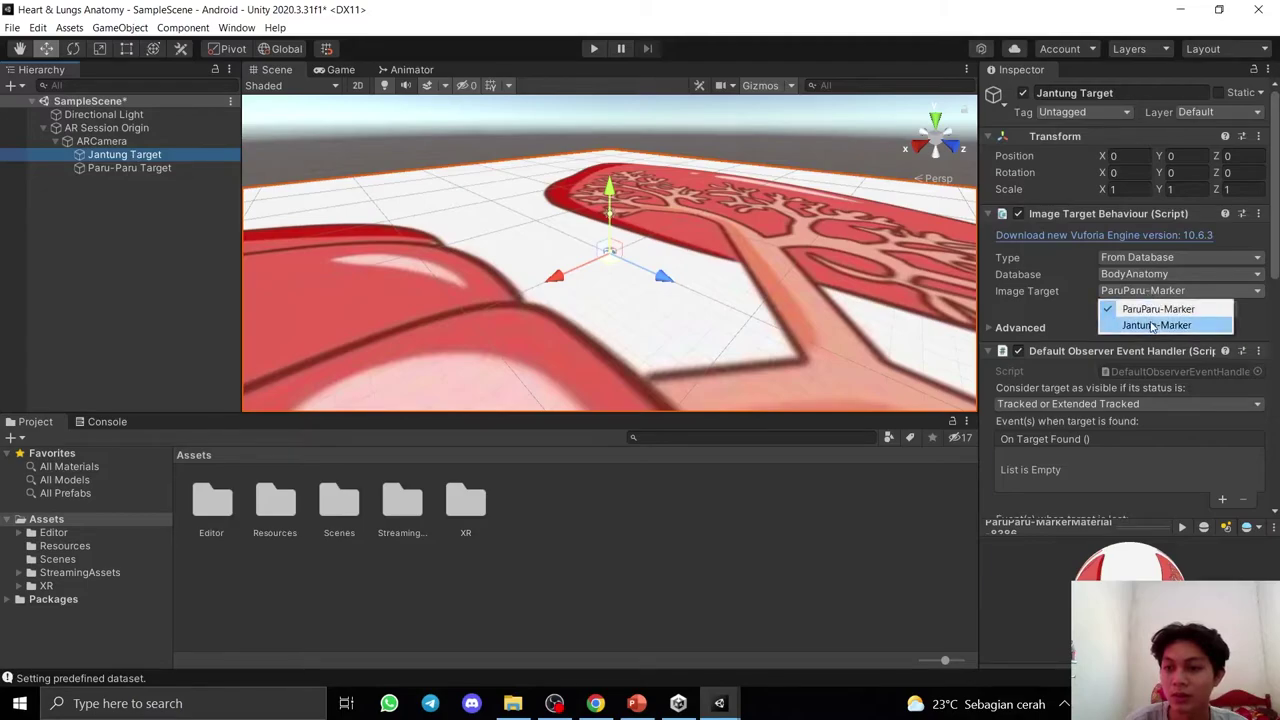
pyautogui.click(1152, 326)
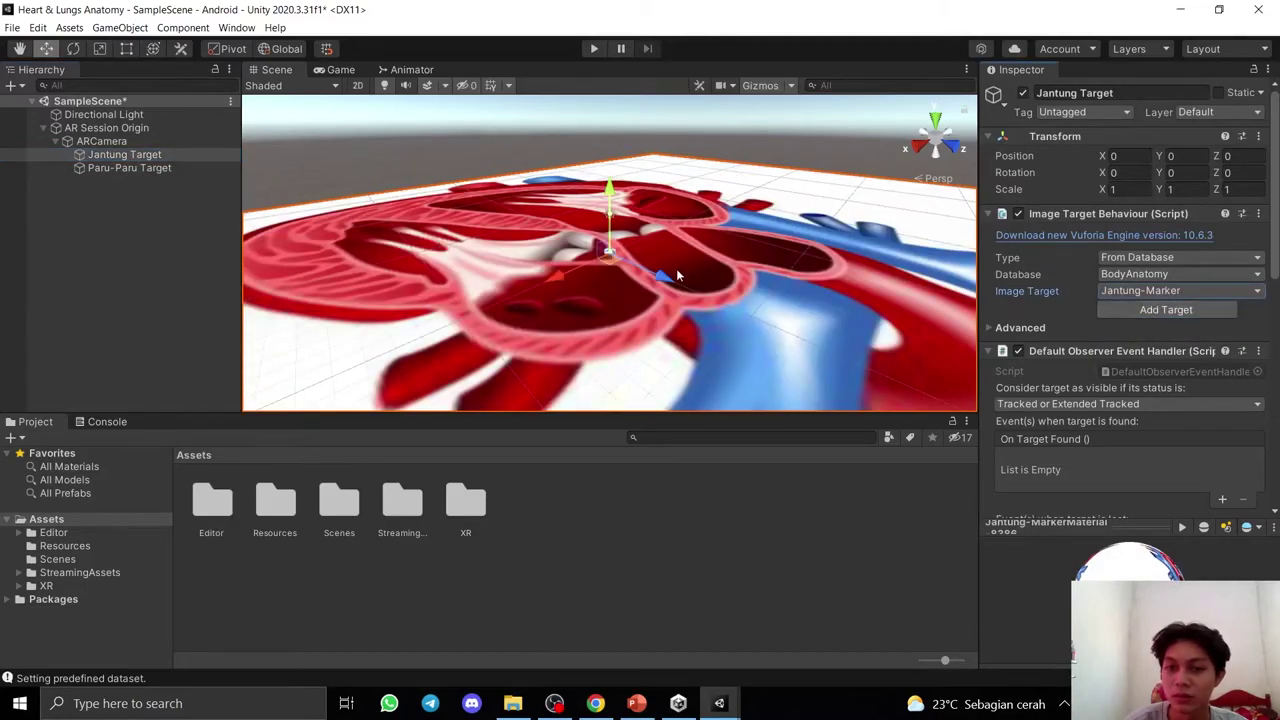
pyautogui.scroll(-5, 700, 320)
pyautogui.moveTo(710, 333)
pyautogui.keyDown('alt'); pyautogui.mouseDown()
pyautogui.moveTo(806, 436)
pyautogui.moveTo(823, 298)
pyautogui.moveTo(757, 314)
pyautogui.mouseUp(); pyautogui.keyUp('alt')
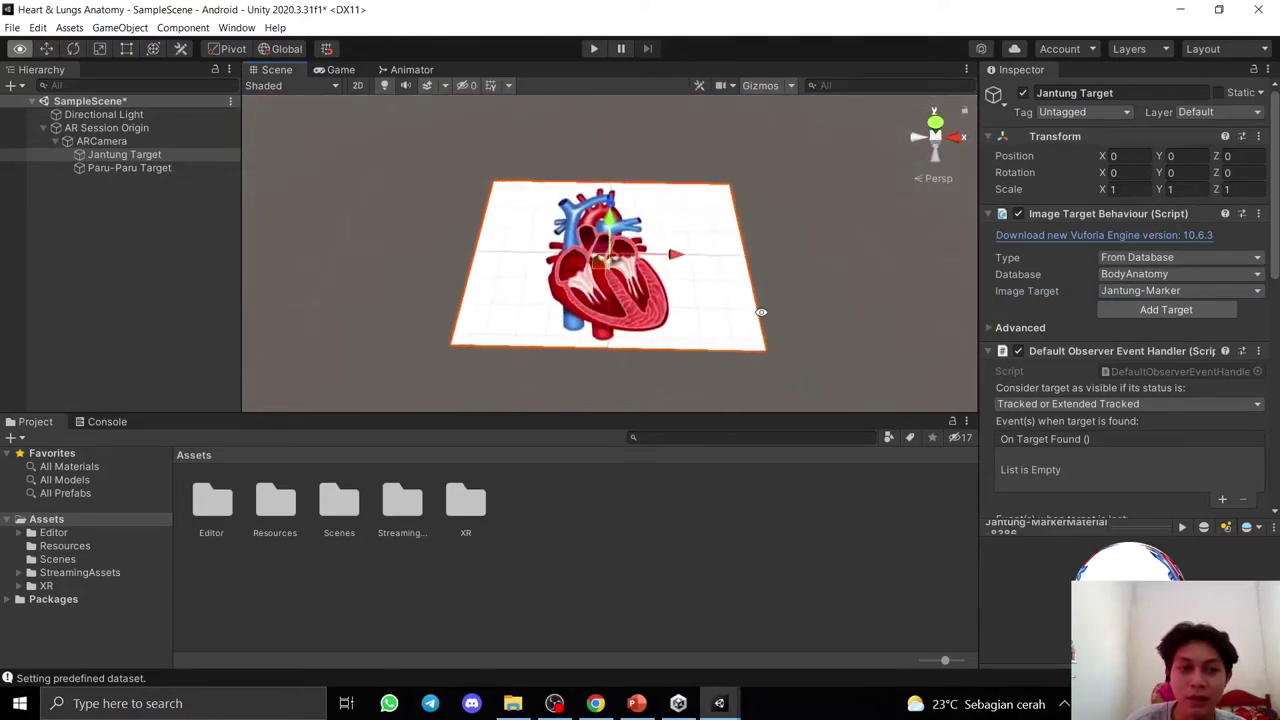
# Set Paru-Paru Target's type to From Database using the BodyAnatomy database.
pyautogui.click(132, 168)
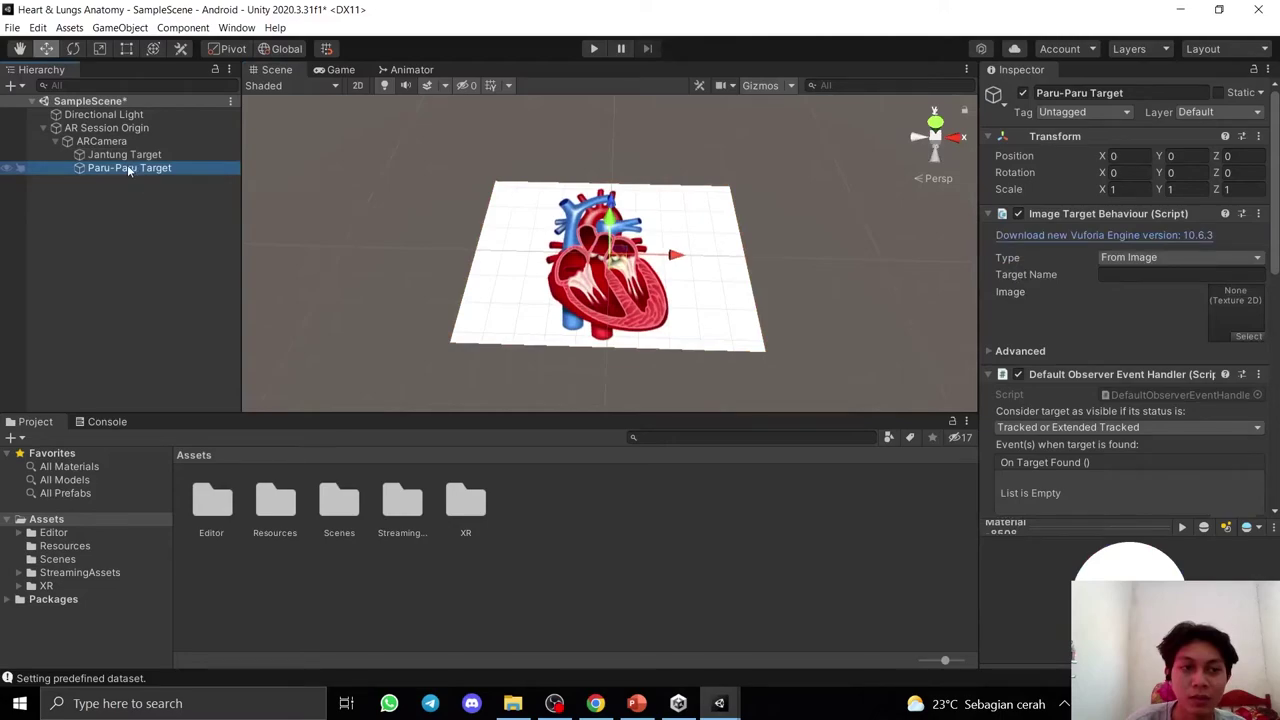
pyautogui.click(1132, 262)
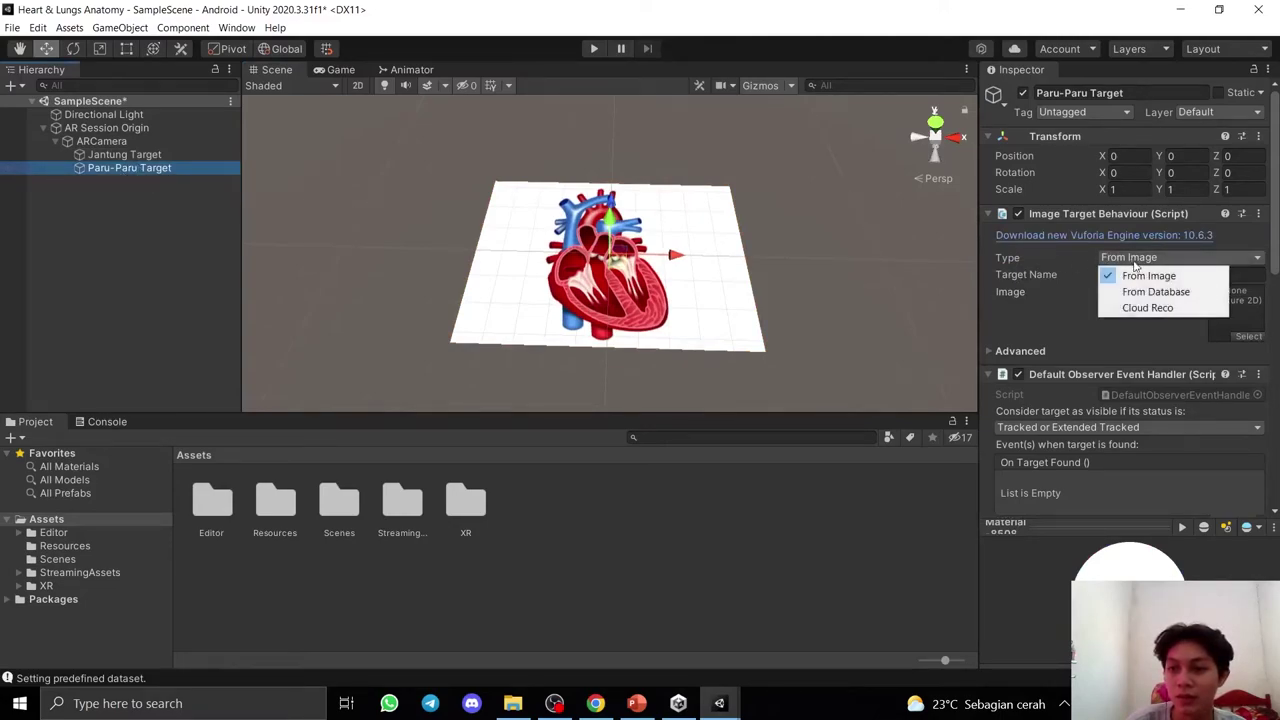
pyautogui.click(1134, 292)
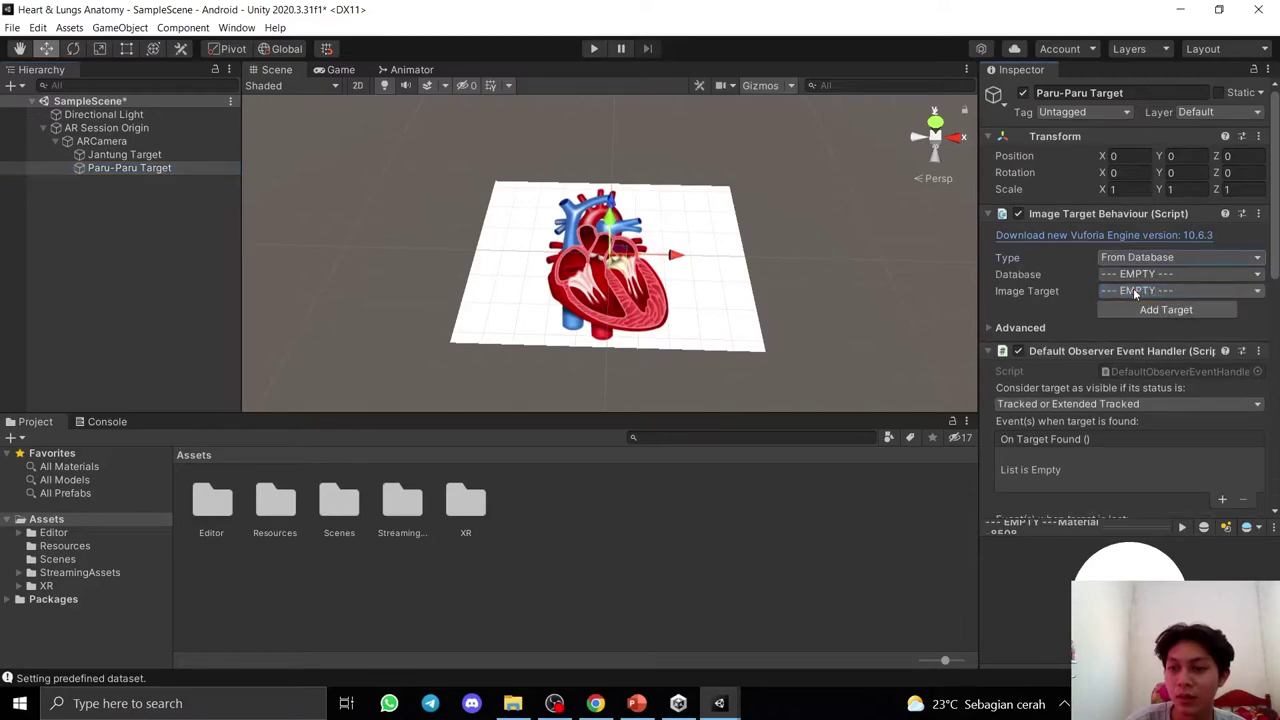
pyautogui.click(1137, 276)
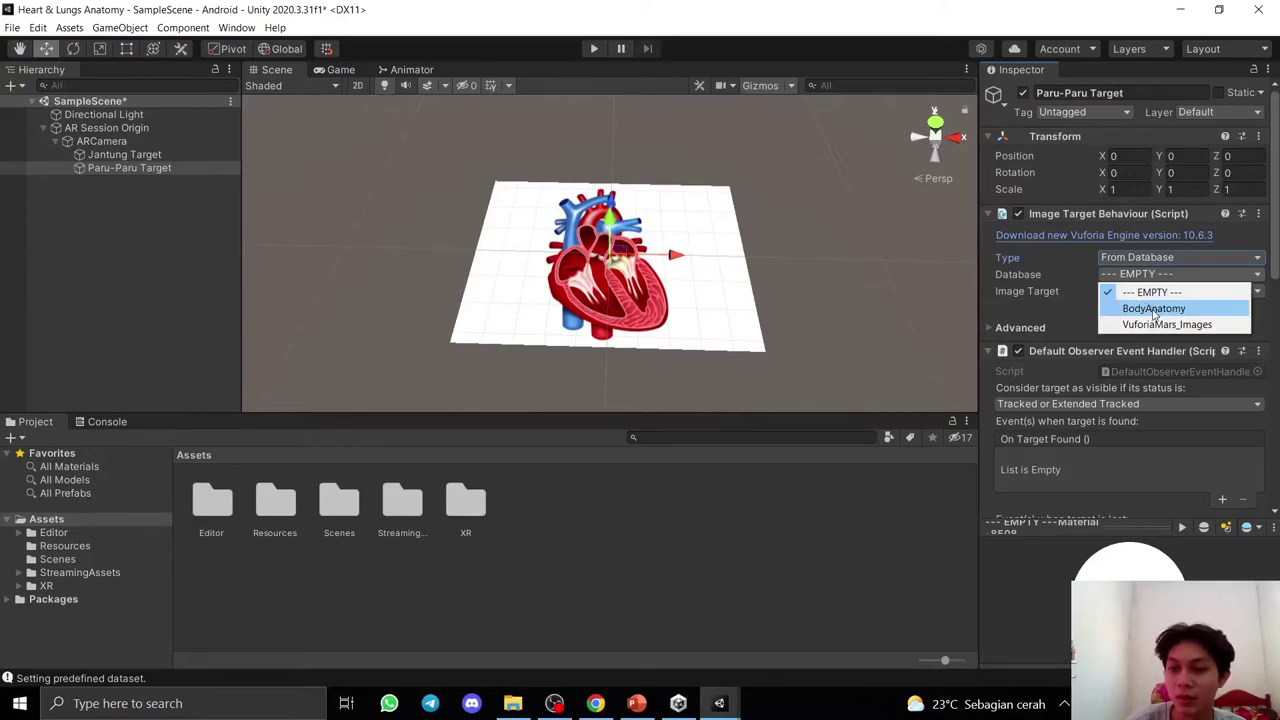
pyautogui.click(1154, 309)
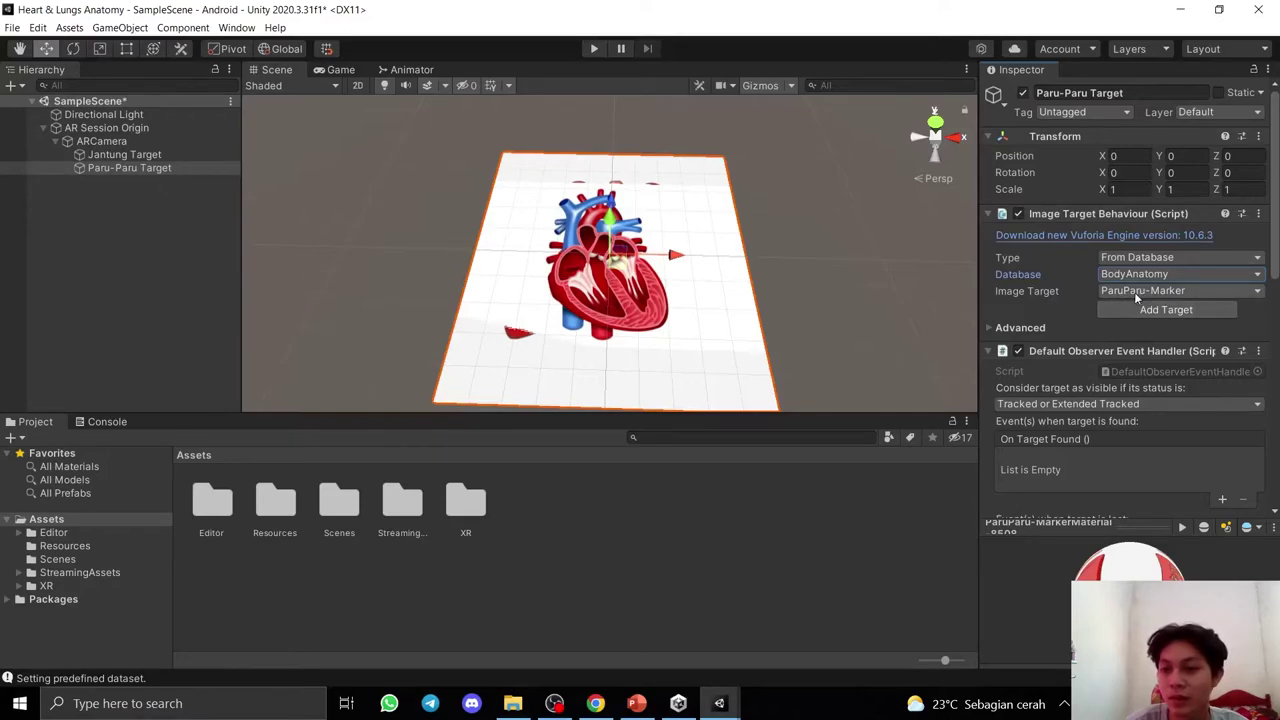
# Reselect Paru-Paru Target and begin editing its Position X value.
pyautogui.click(810, 197)
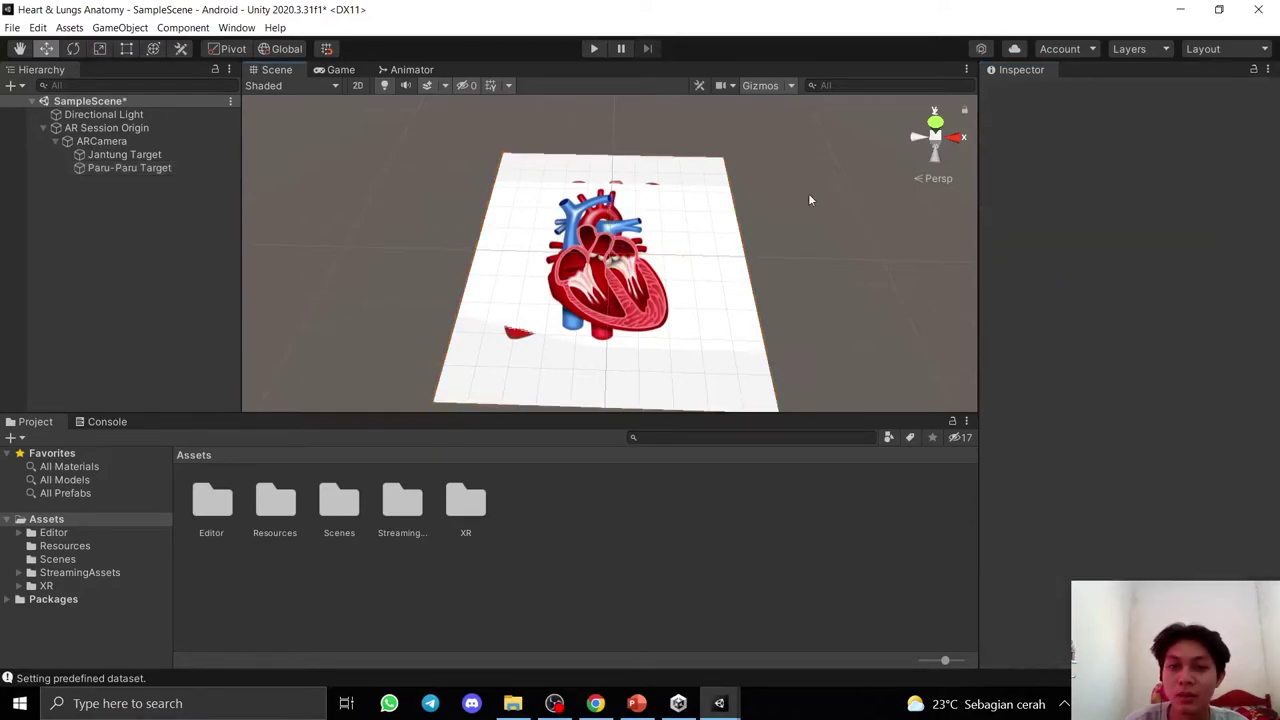
pyautogui.click(615, 232)
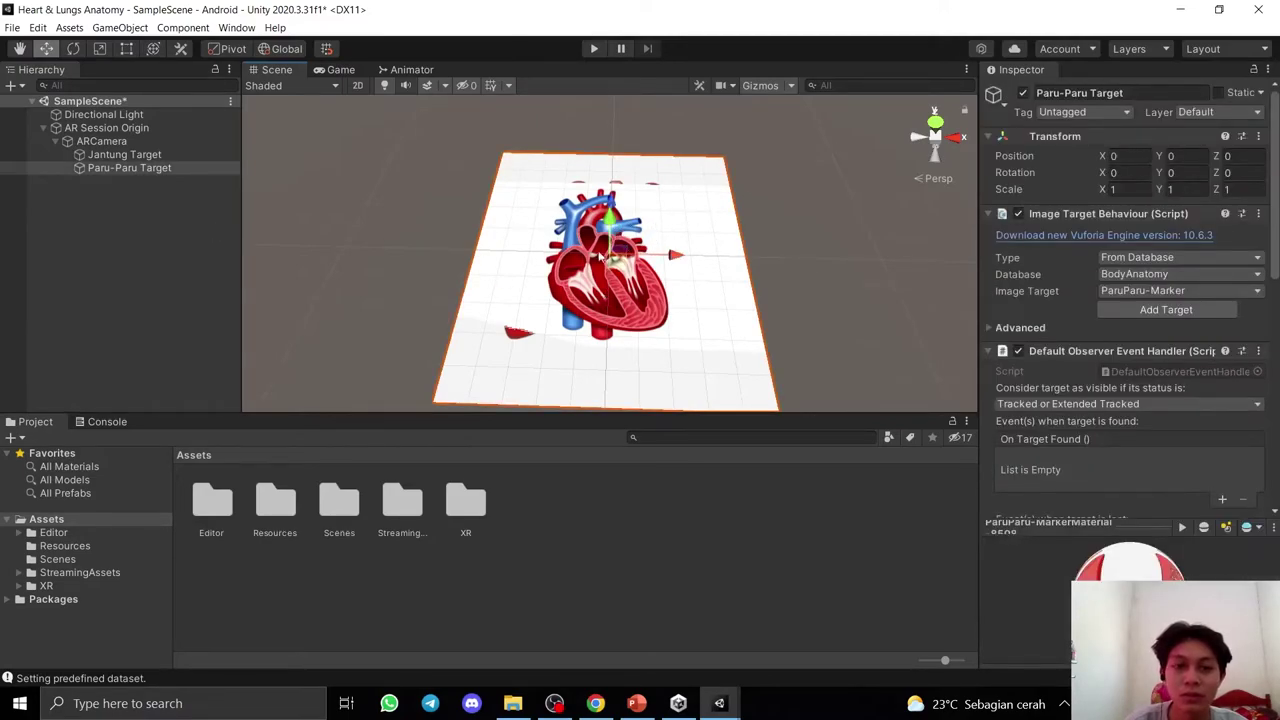
pyautogui.click(1110, 156)
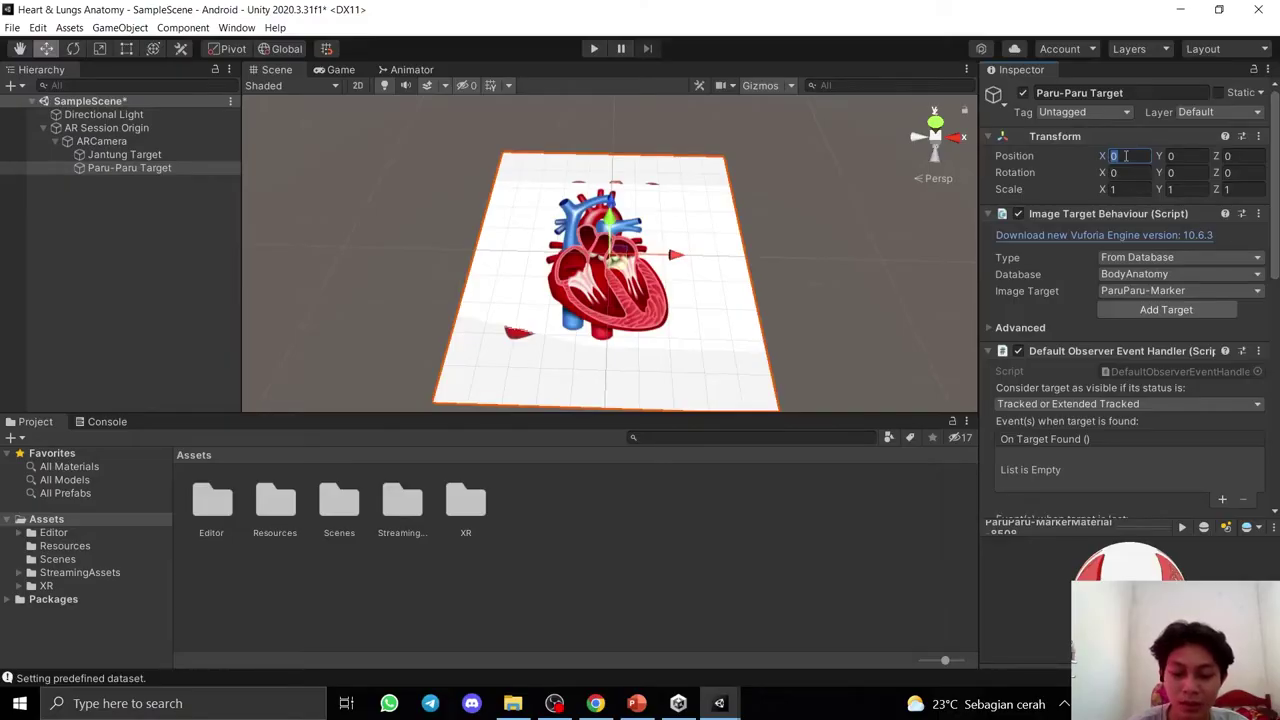
# Enter 60 as Position X, ending with Paru-Paru Target at X 60.
pyautogui.click(110, 155)
pyautogui.click(1105, 157)
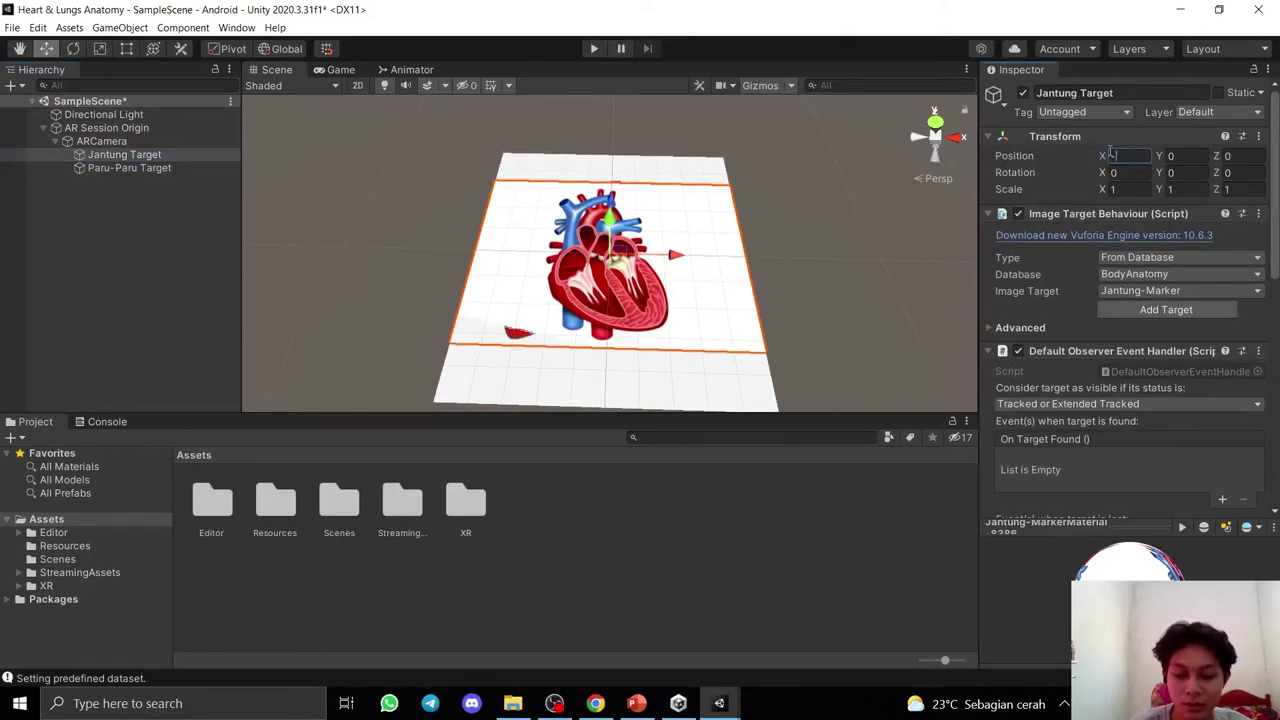
pyautogui.write('60')
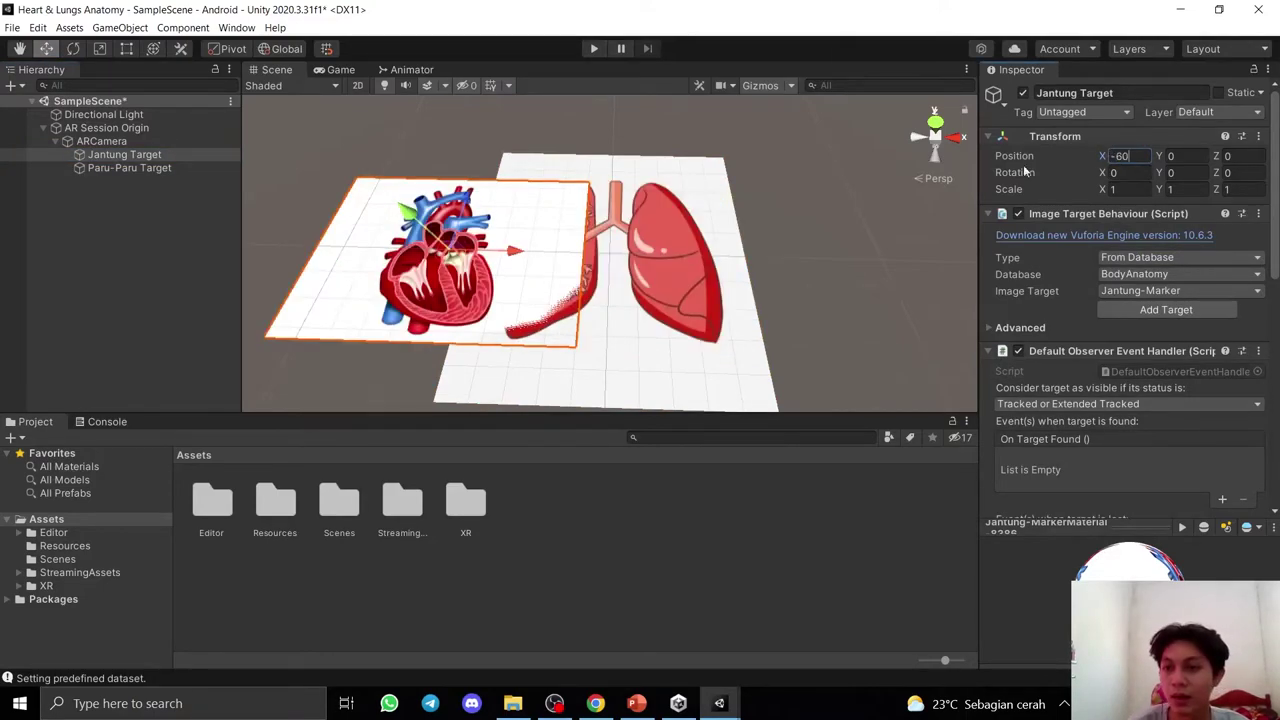
pyautogui.click(116, 169)
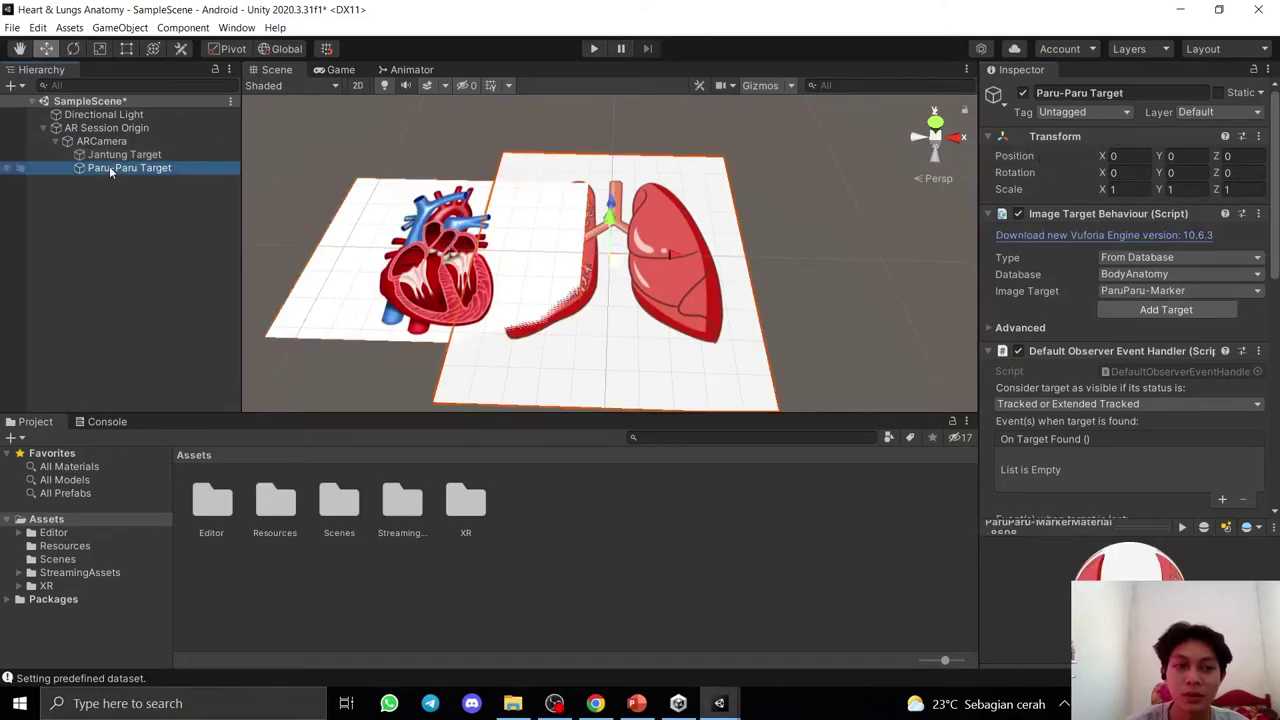
pyautogui.click(1110, 156)
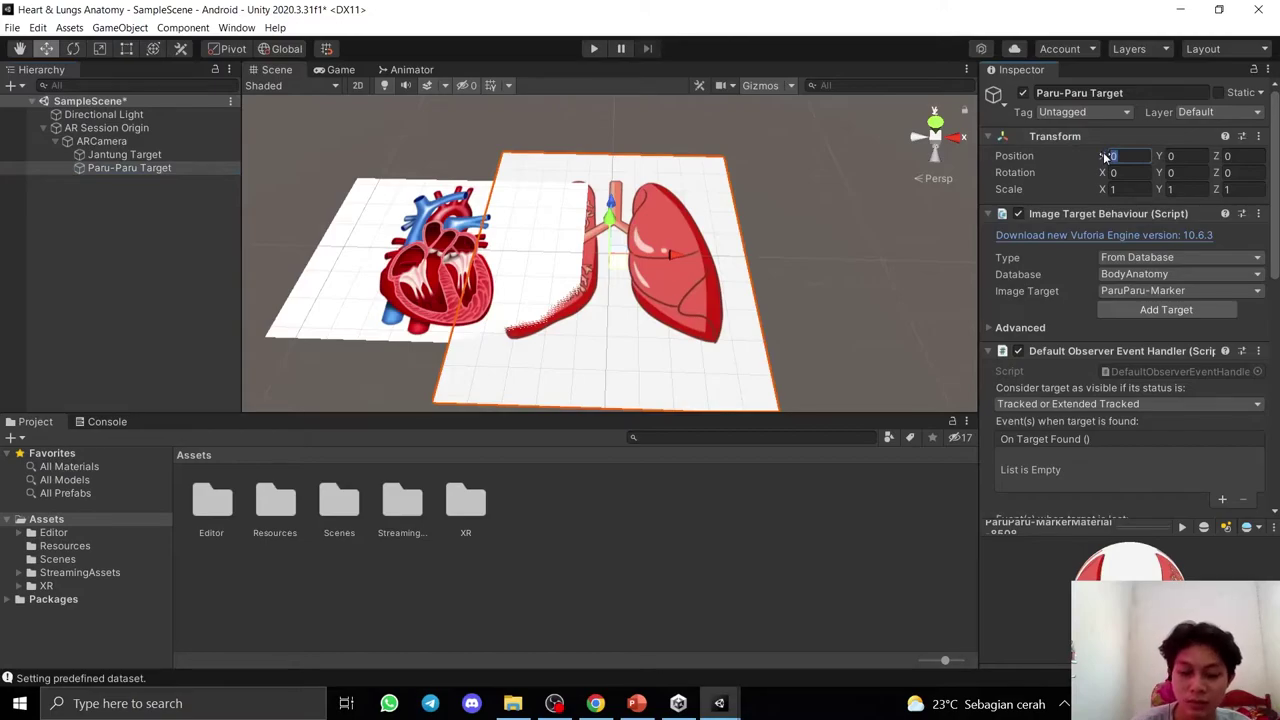
pyautogui.write('60')
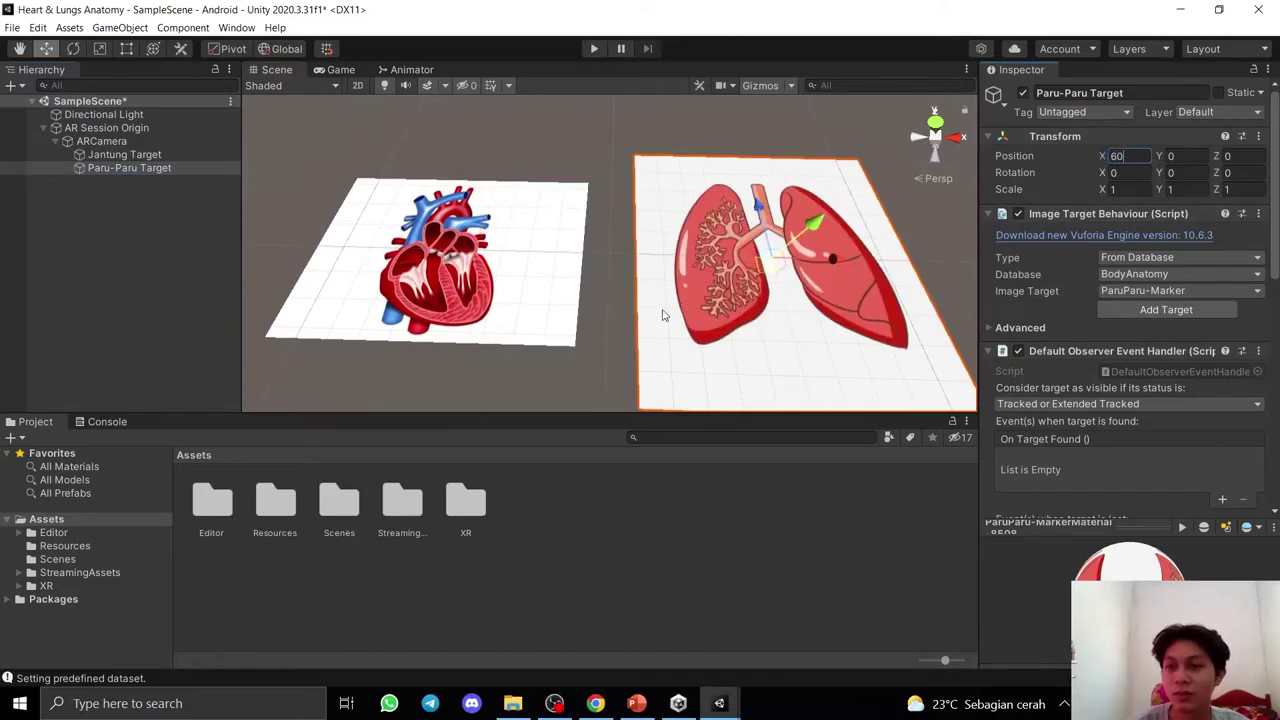
pyautogui.press('Return')
# Verify Jantung Target sits at X -60 and Paru-Paru Target at X 60, then deselect.
pyautogui.click(158, 154)
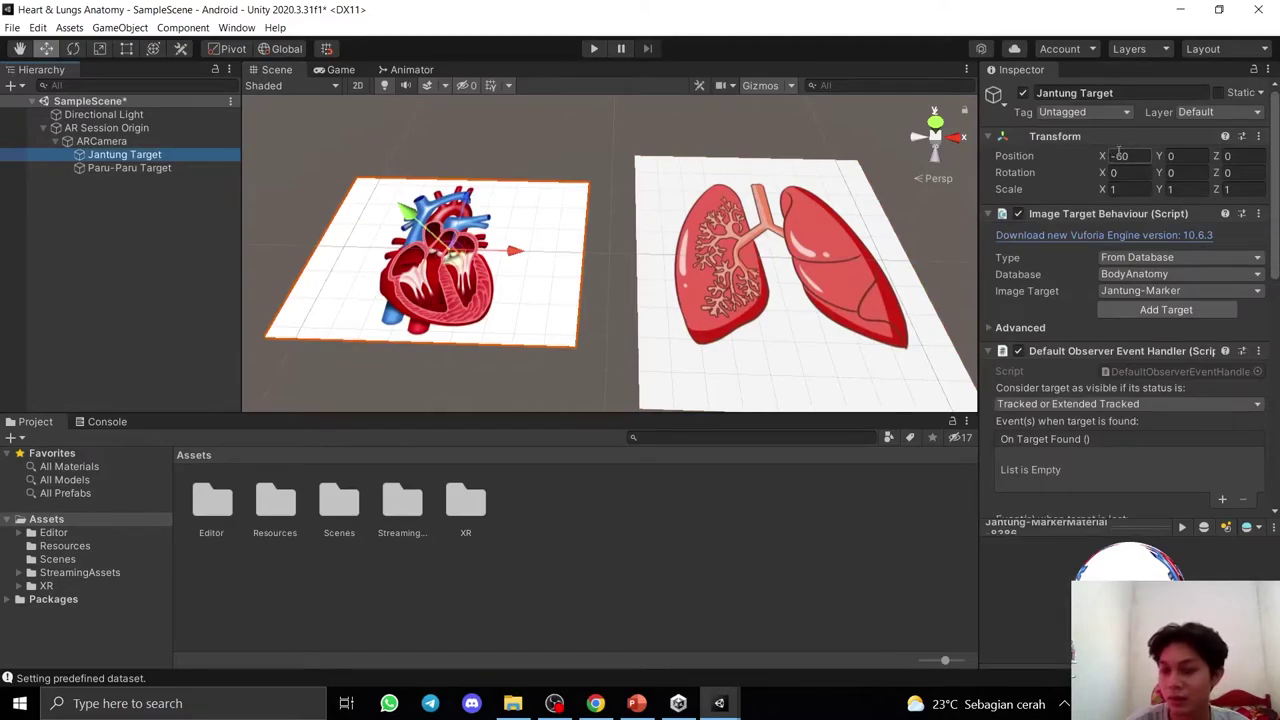
pyautogui.click(157, 167)
pyautogui.click(1117, 156)
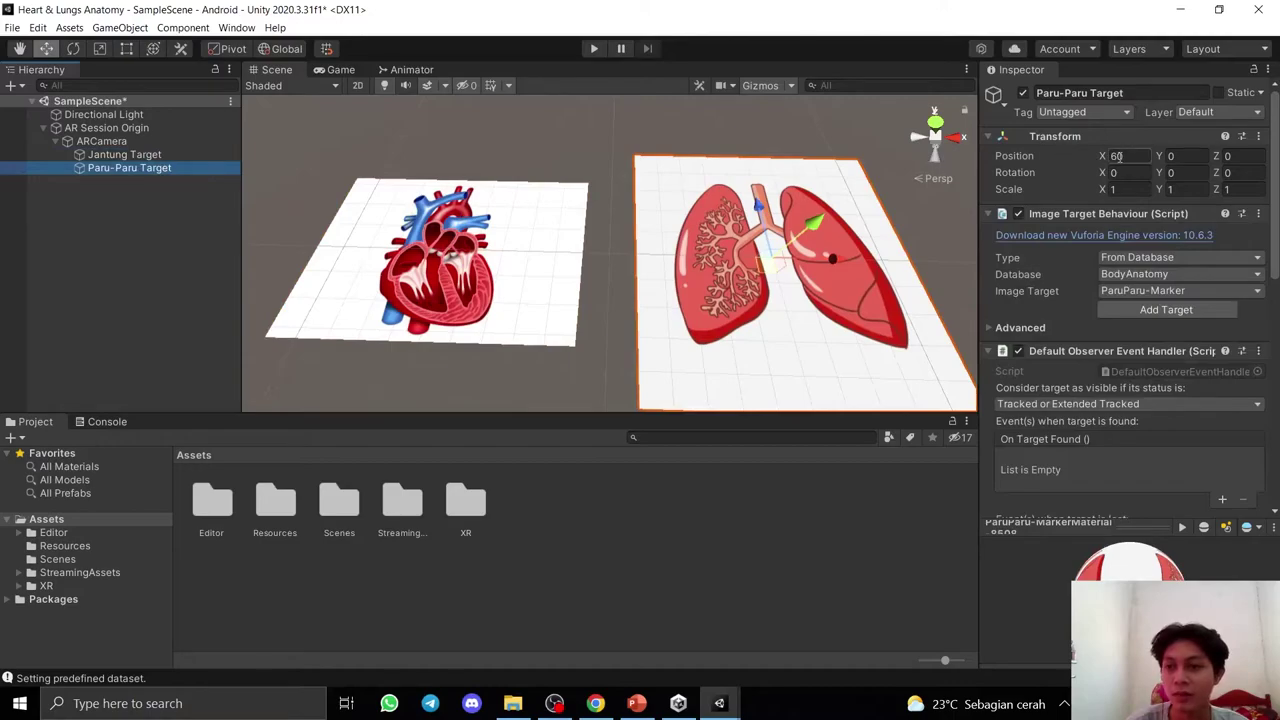
pyautogui.click(110, 220)
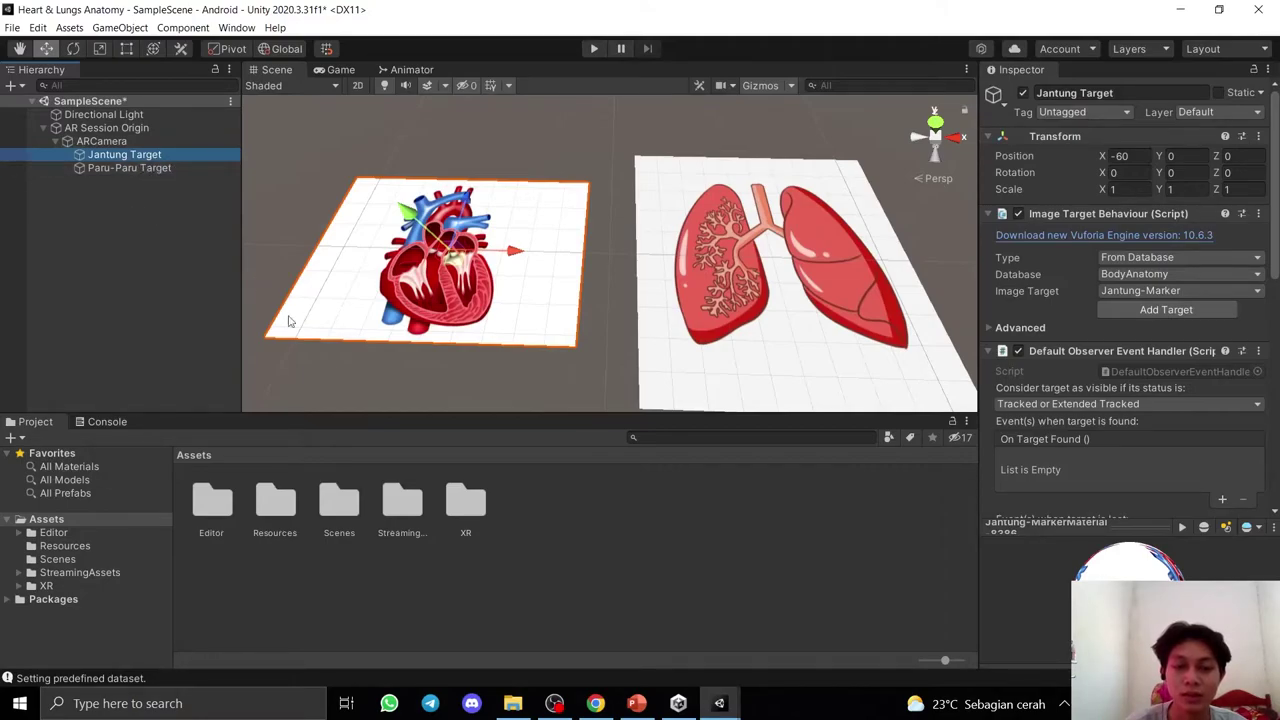
pyautogui.click(496, 471)
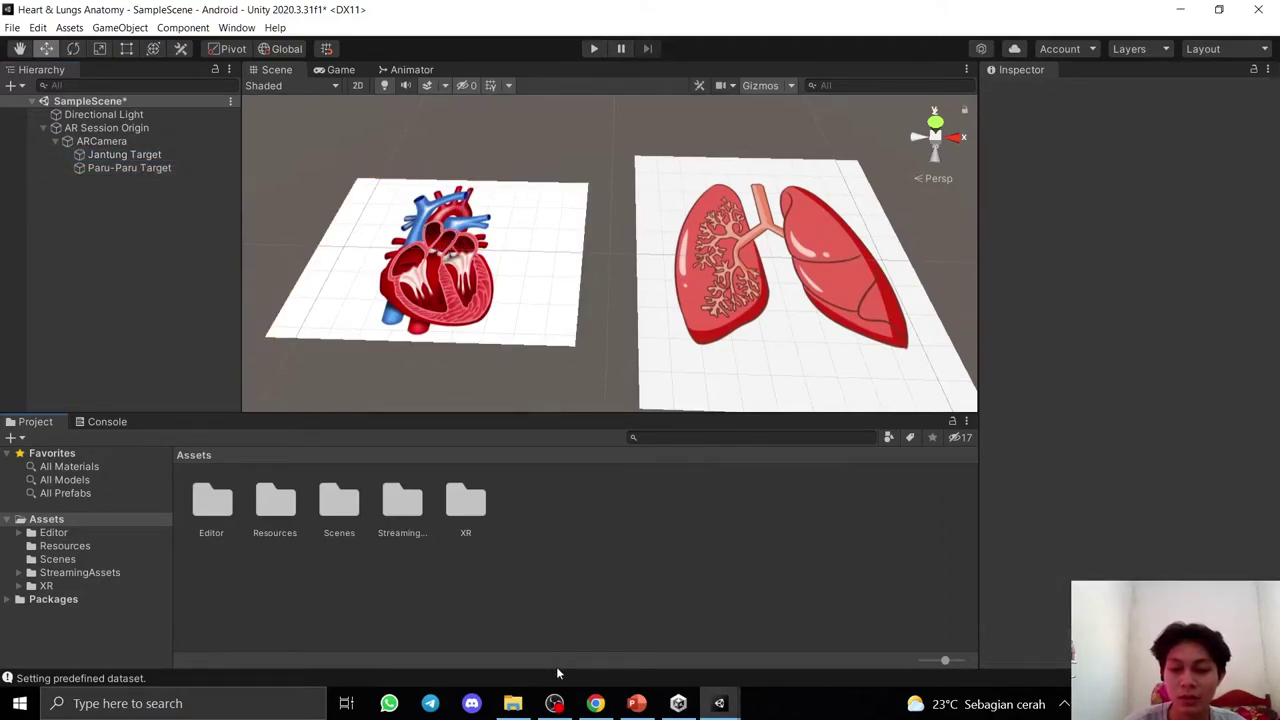
# Drag Normal neonatal heart.fbx from Downloads > 3D Models > Heart > source into Unity's Assets.
pyautogui.click(527, 704)
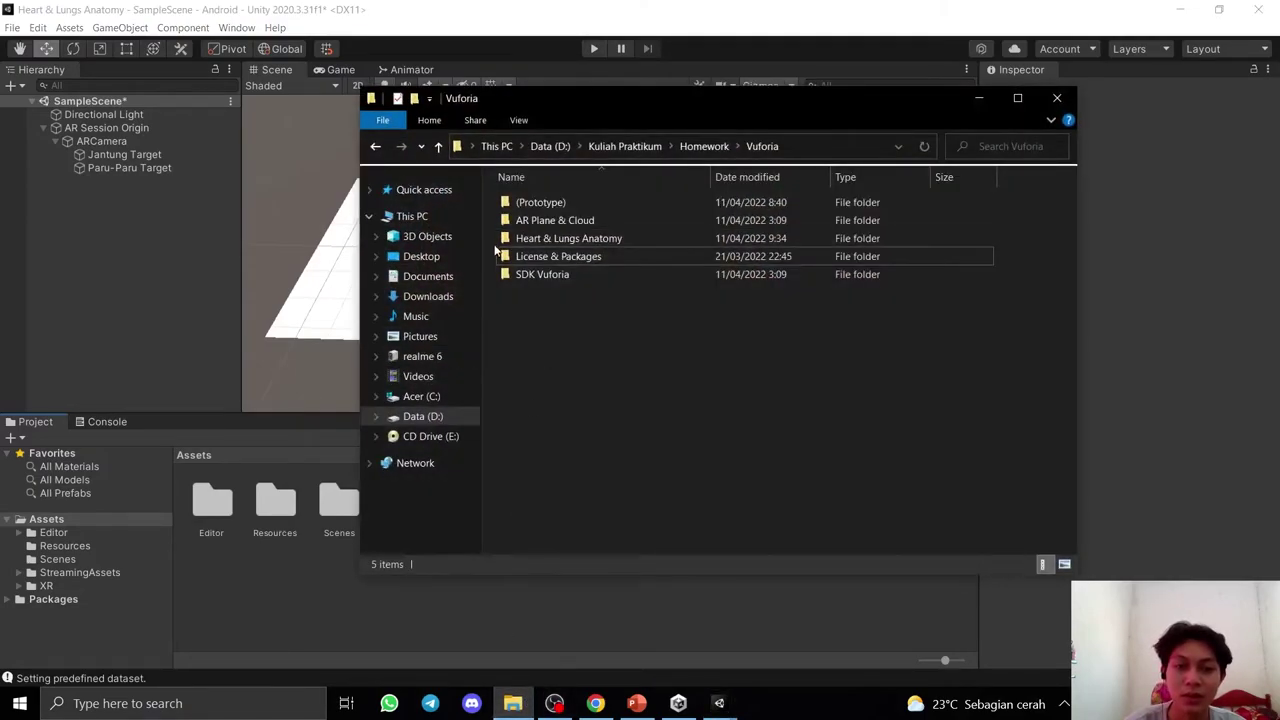
pyautogui.click(440, 297)
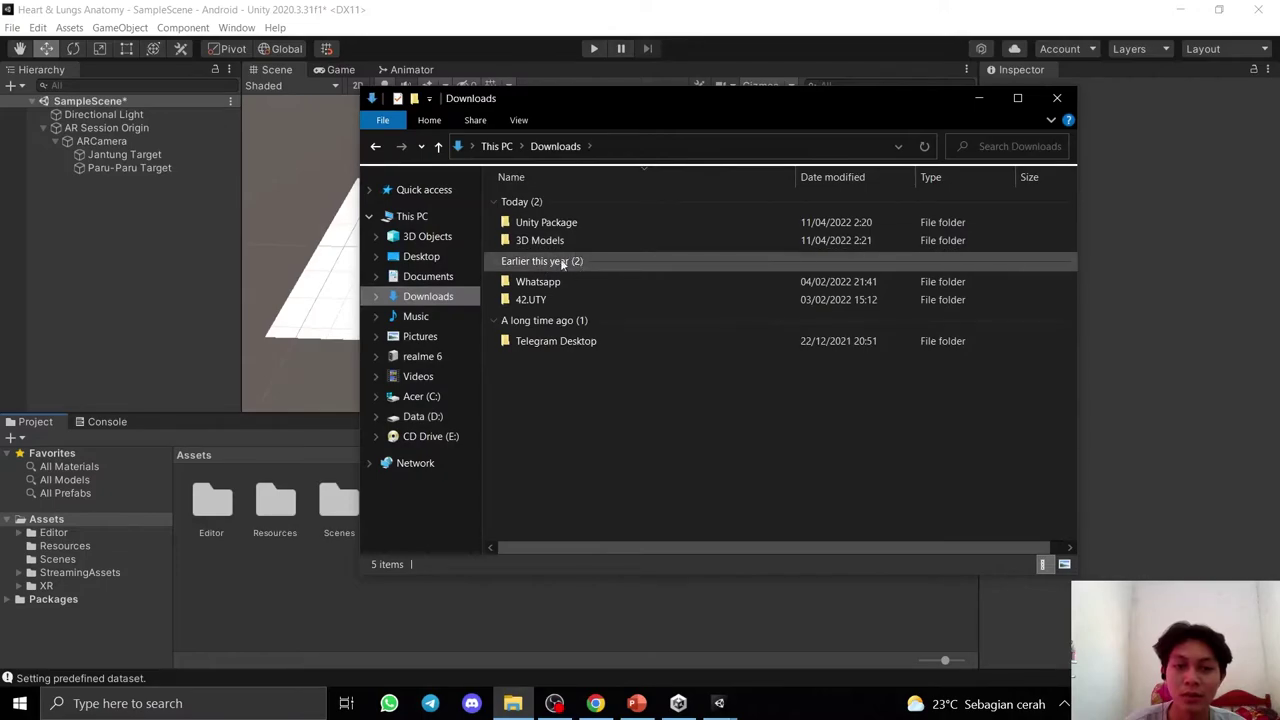
pyautogui.click(558, 241)
pyautogui.doubleClick(558, 241)
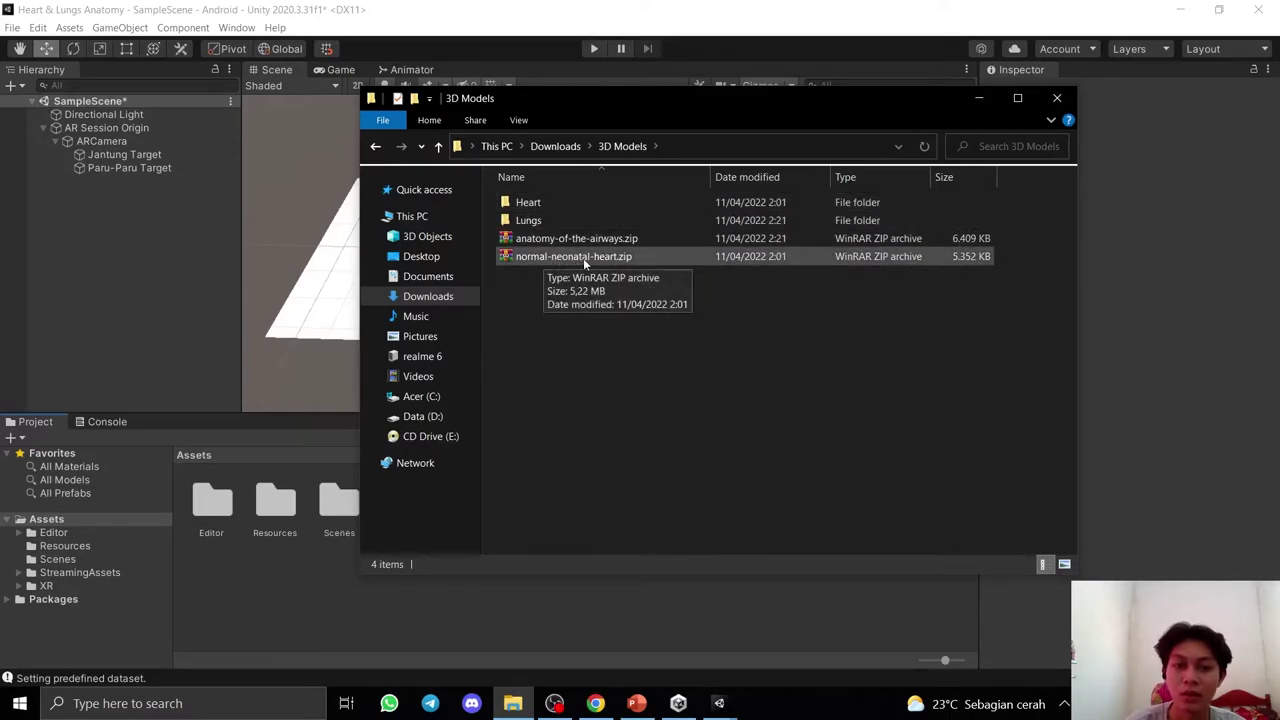
pyautogui.doubleClick(540, 205)
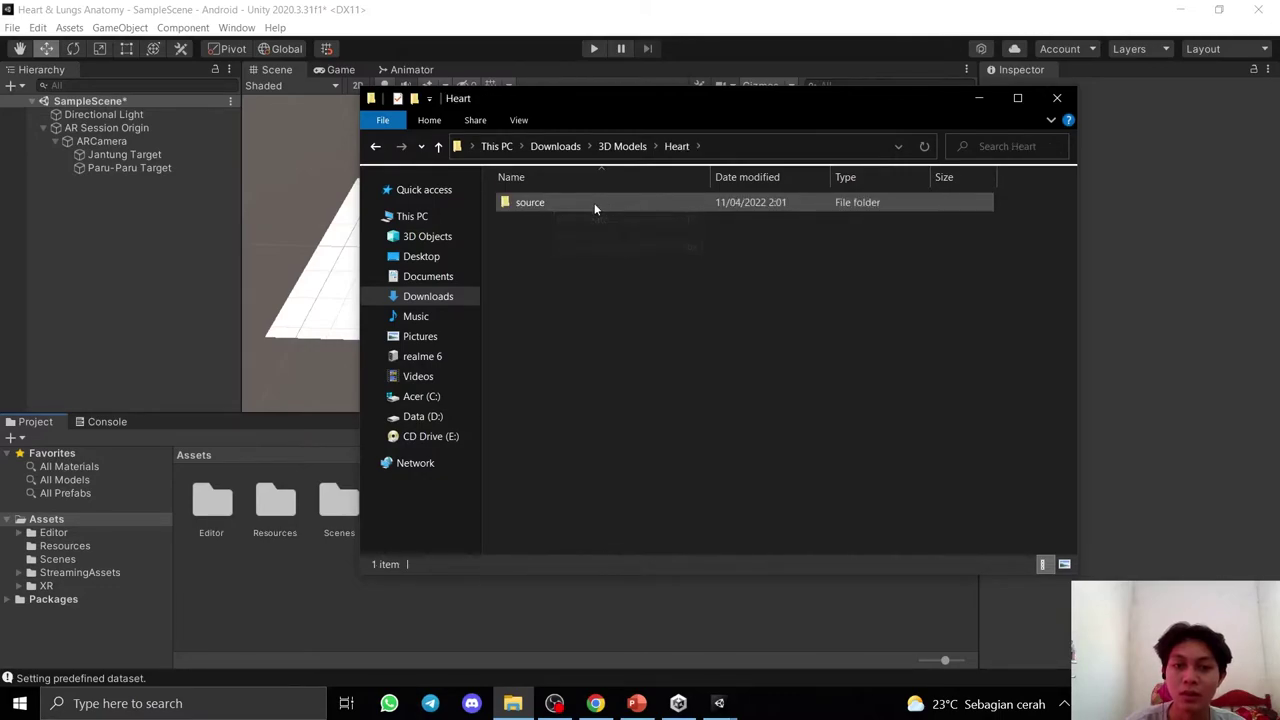
pyautogui.doubleClick(561, 206)
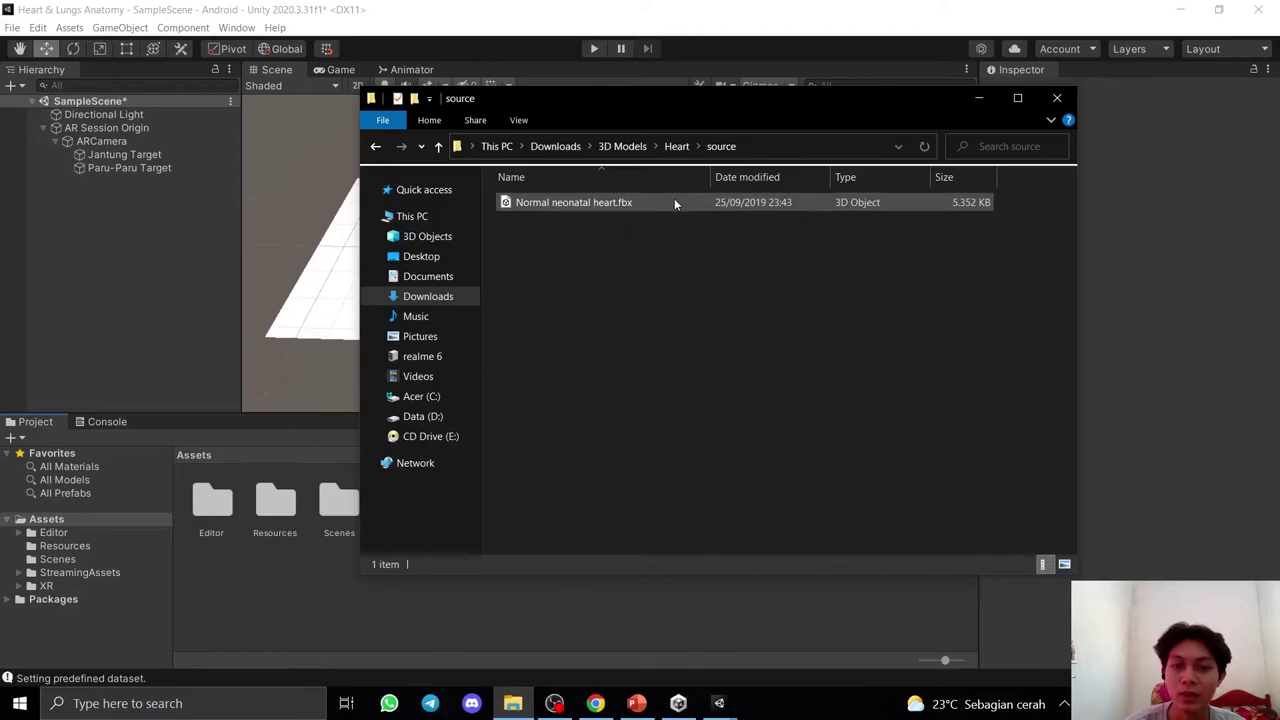
pyautogui.moveTo(674, 198)
pyautogui.mouseDown()
pyautogui.moveTo(580, 214)
pyautogui.moveTo(210, 561)
pyautogui.moveTo(286, 578)
pyautogui.mouseUp()
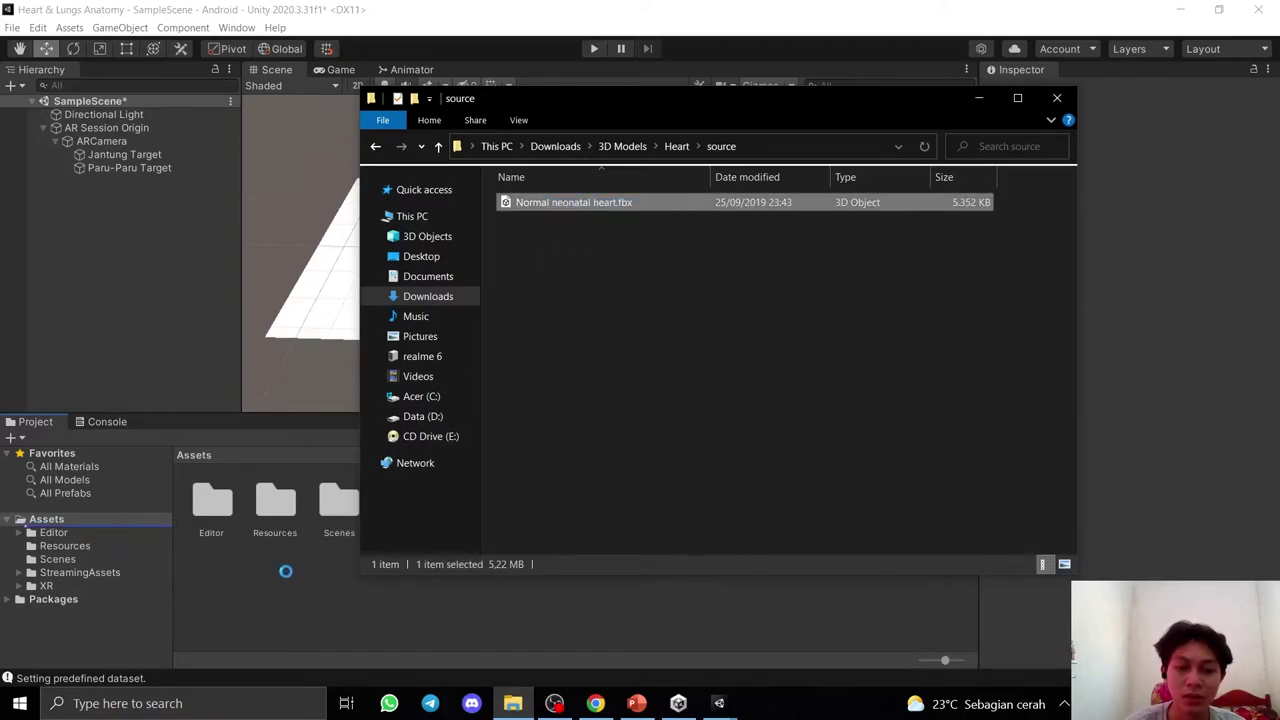
# Drag longen met bronchiaalboom.fbx from 3D Models > Lungs > source into Unity's Assets.
pyautogui.click(438, 146)
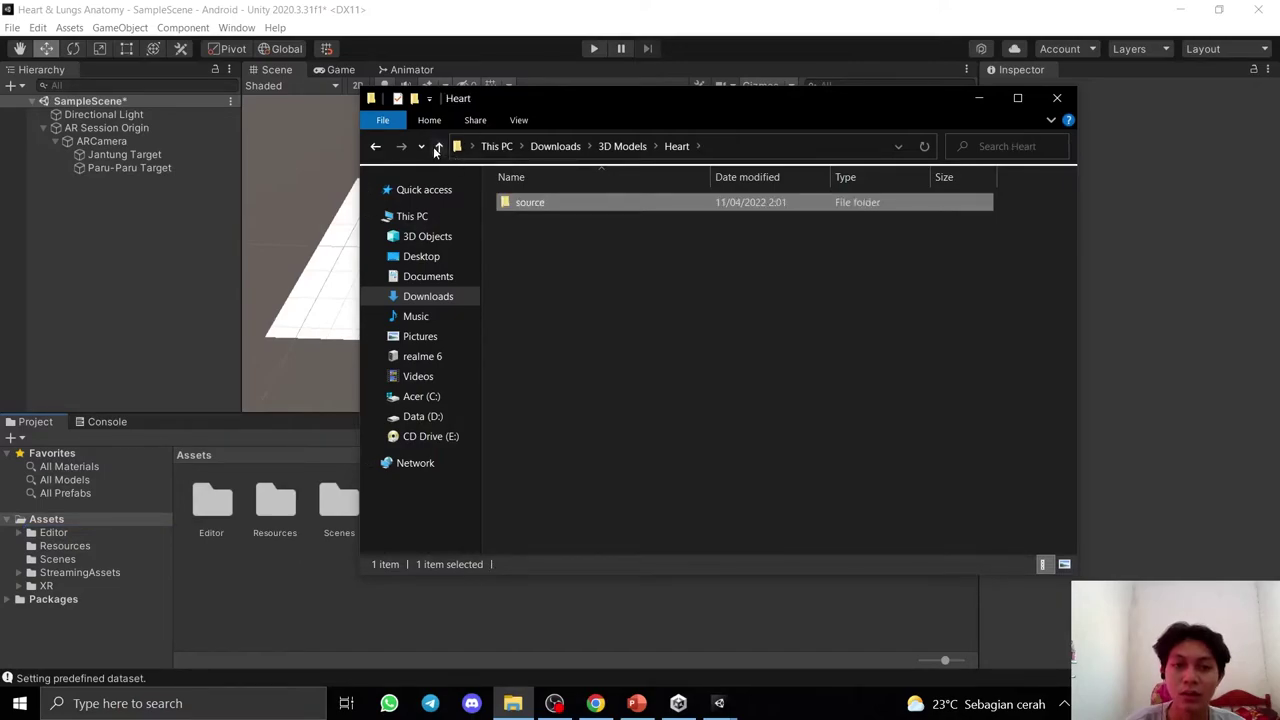
pyautogui.click(438, 146)
pyautogui.doubleClick(530, 221)
pyautogui.doubleClick(540, 204)
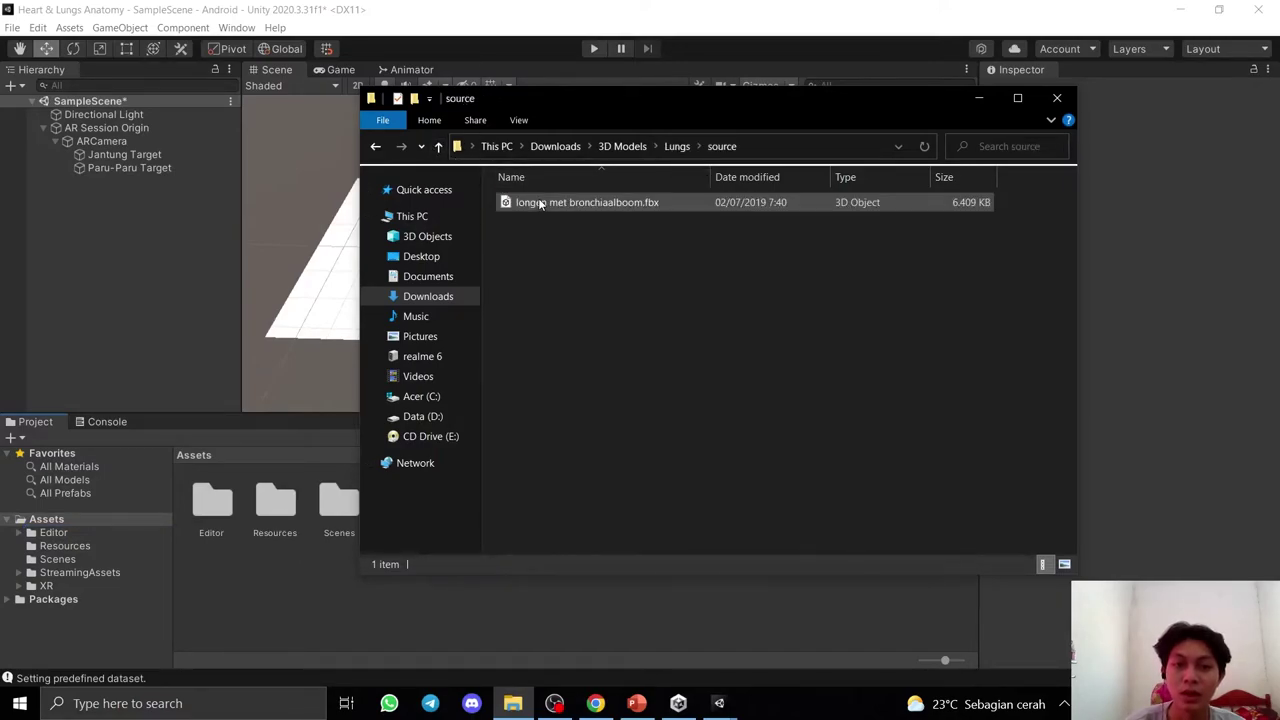
pyautogui.moveTo(659, 204); pyautogui.dragTo(301, 597)
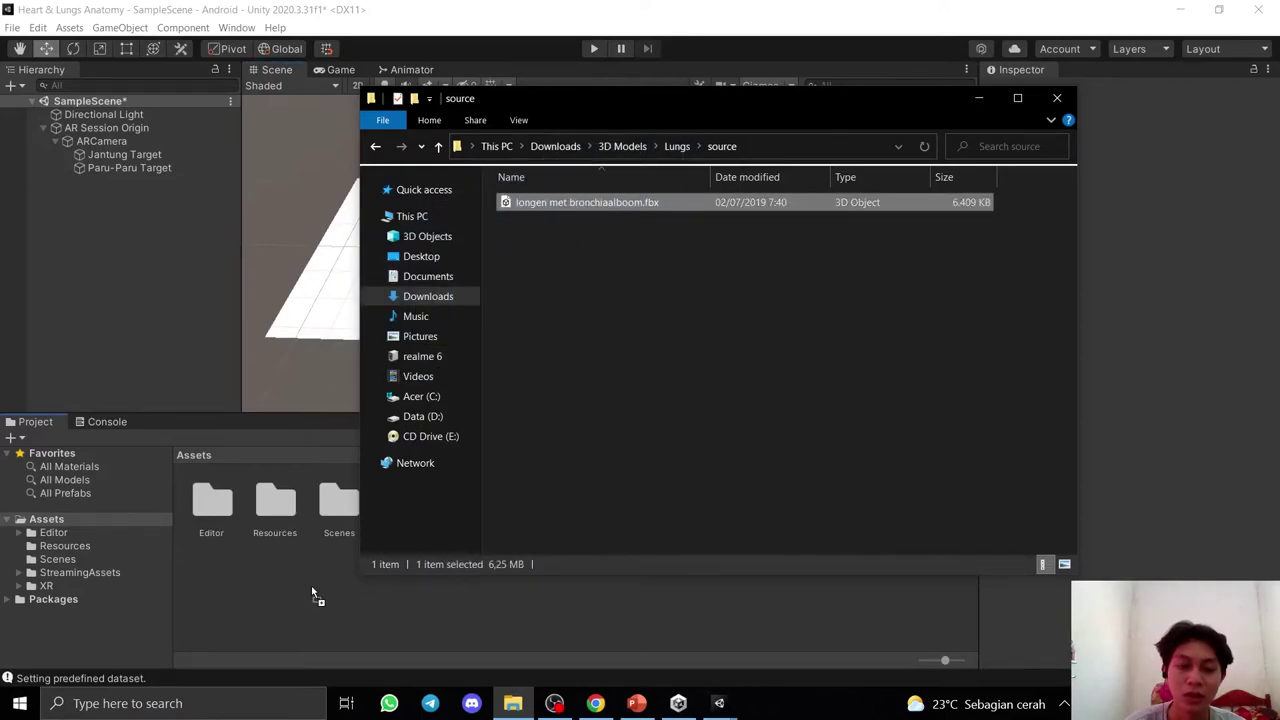
pyautogui.moveTo(312, 590); pyautogui.dragTo(312, 590)
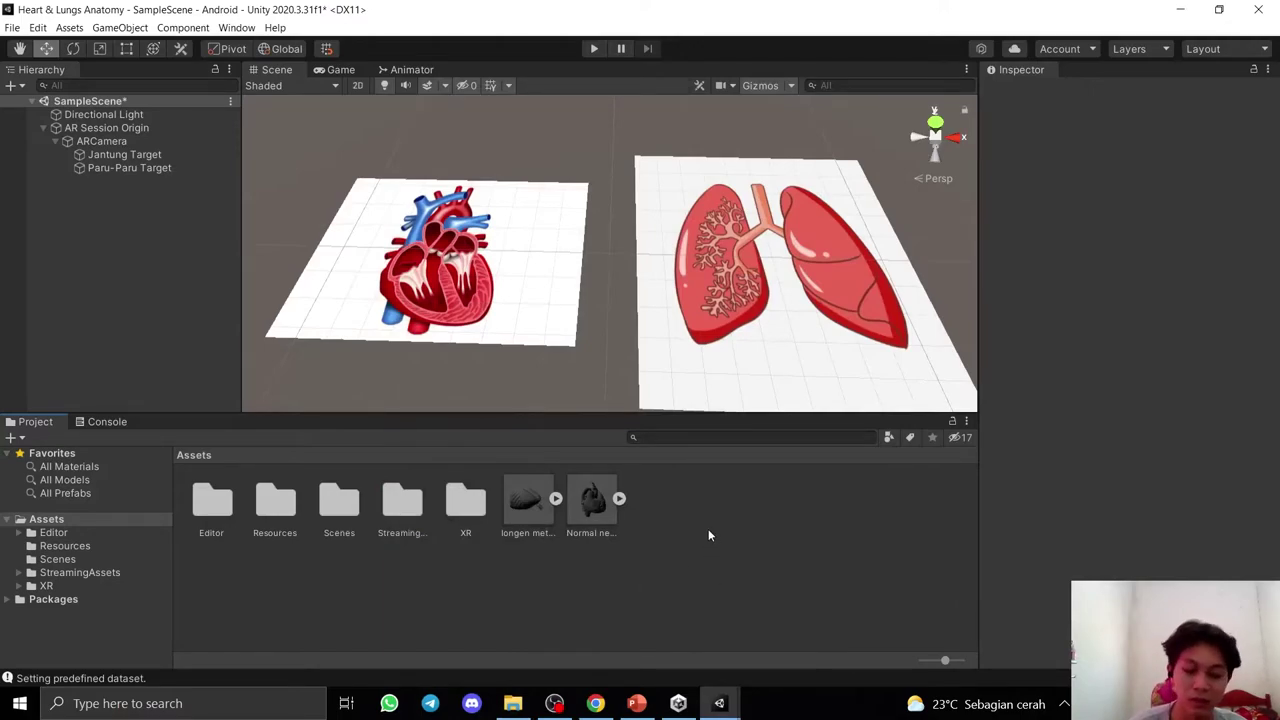
# Create a new folder named '3D Models' in Assets.
pyautogui.rightClick(605, 558)
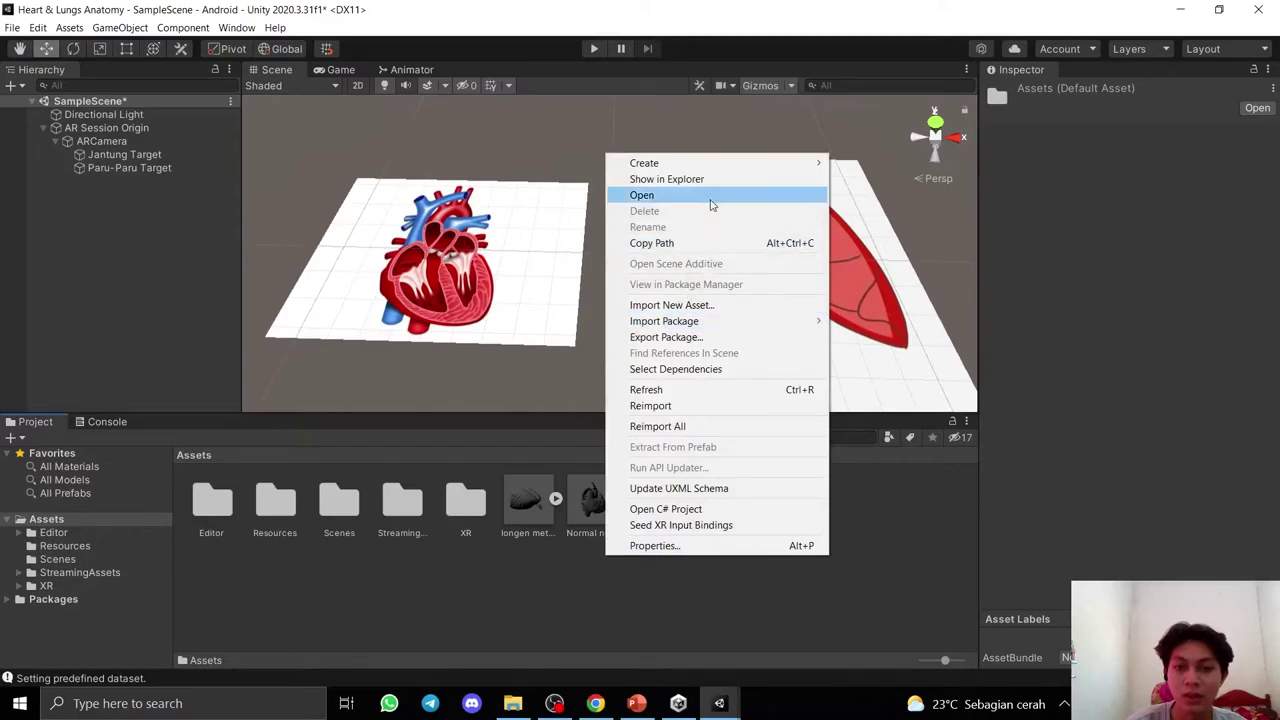
pyautogui.moveTo(695, 165)
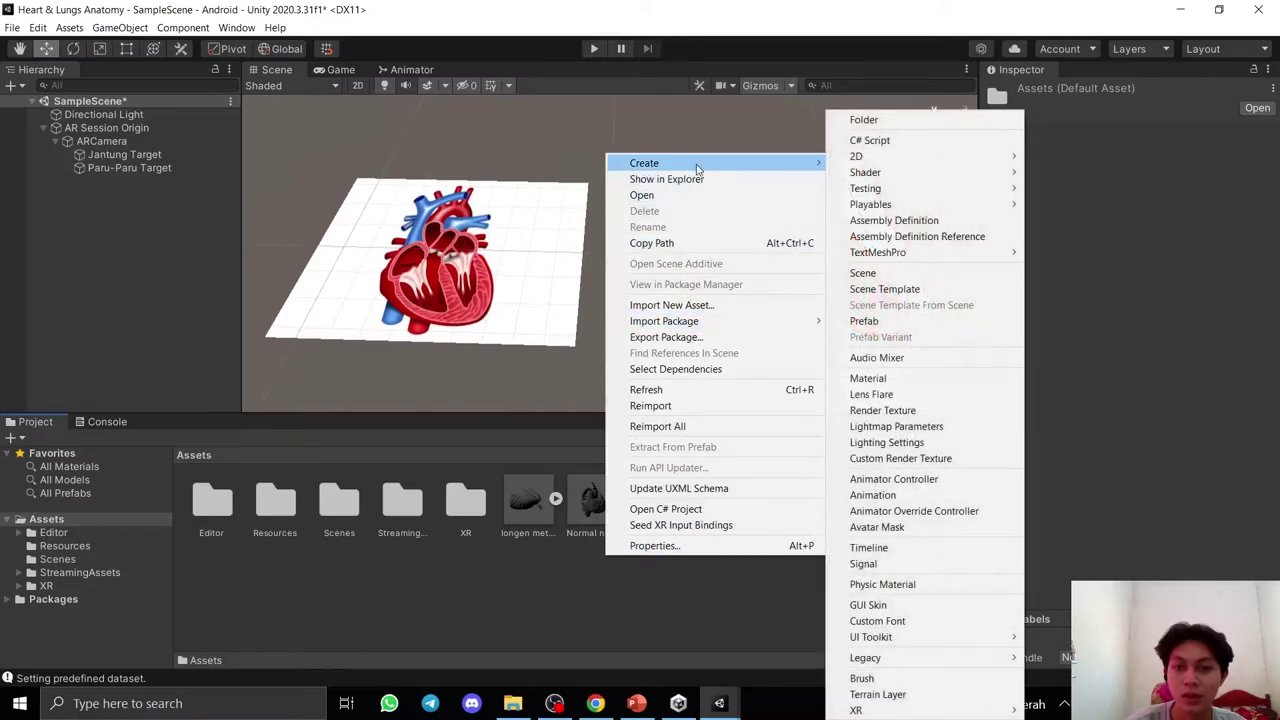
pyautogui.click(860, 122)
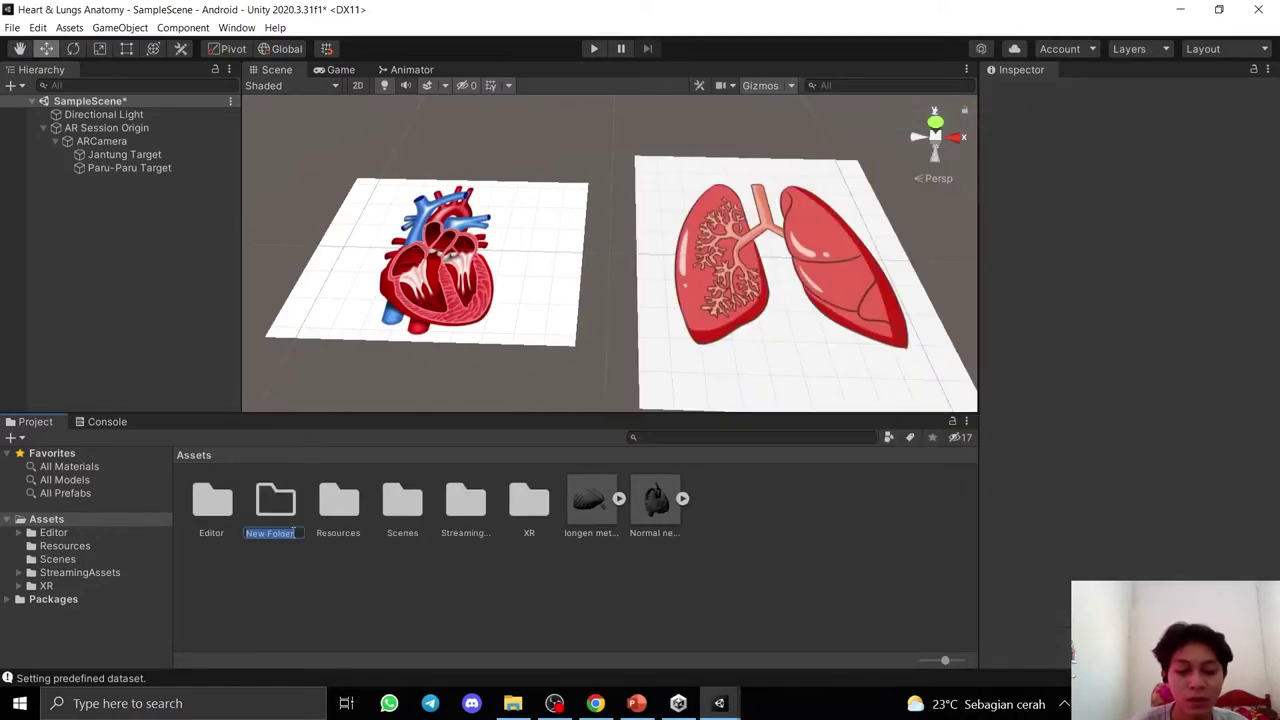
pyautogui.write('3D')
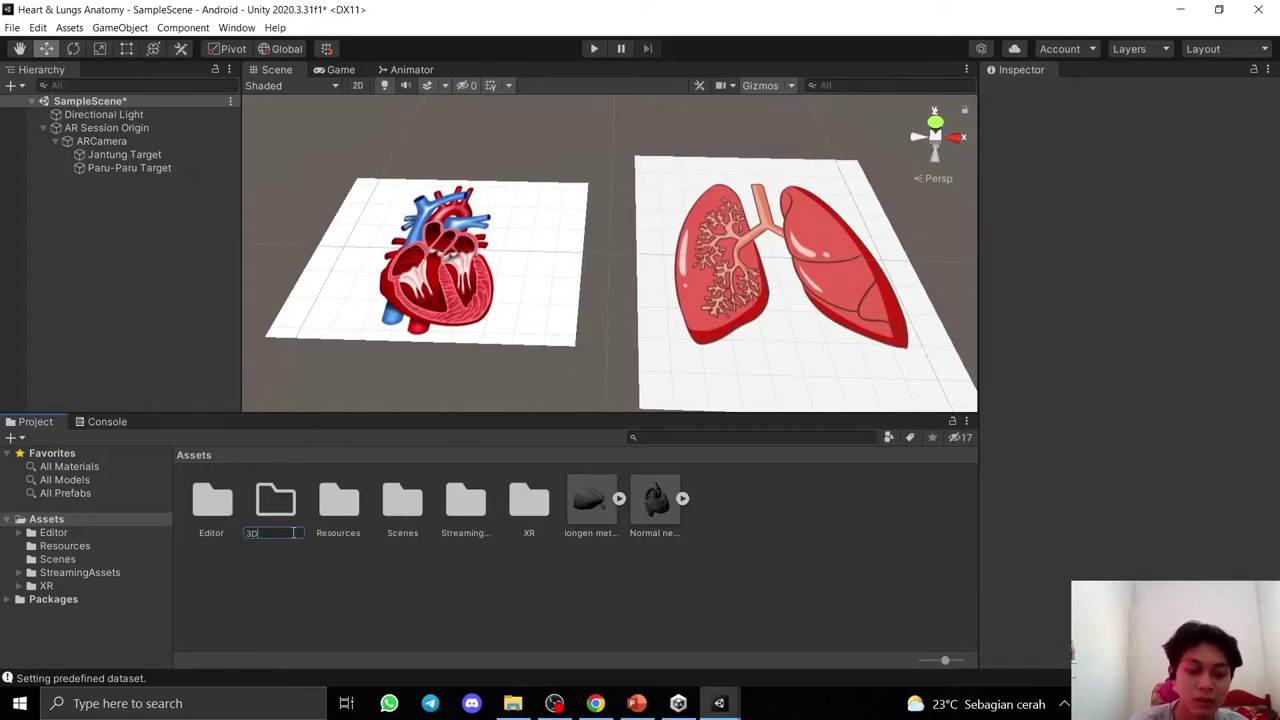
pyautogui.write(' Models')
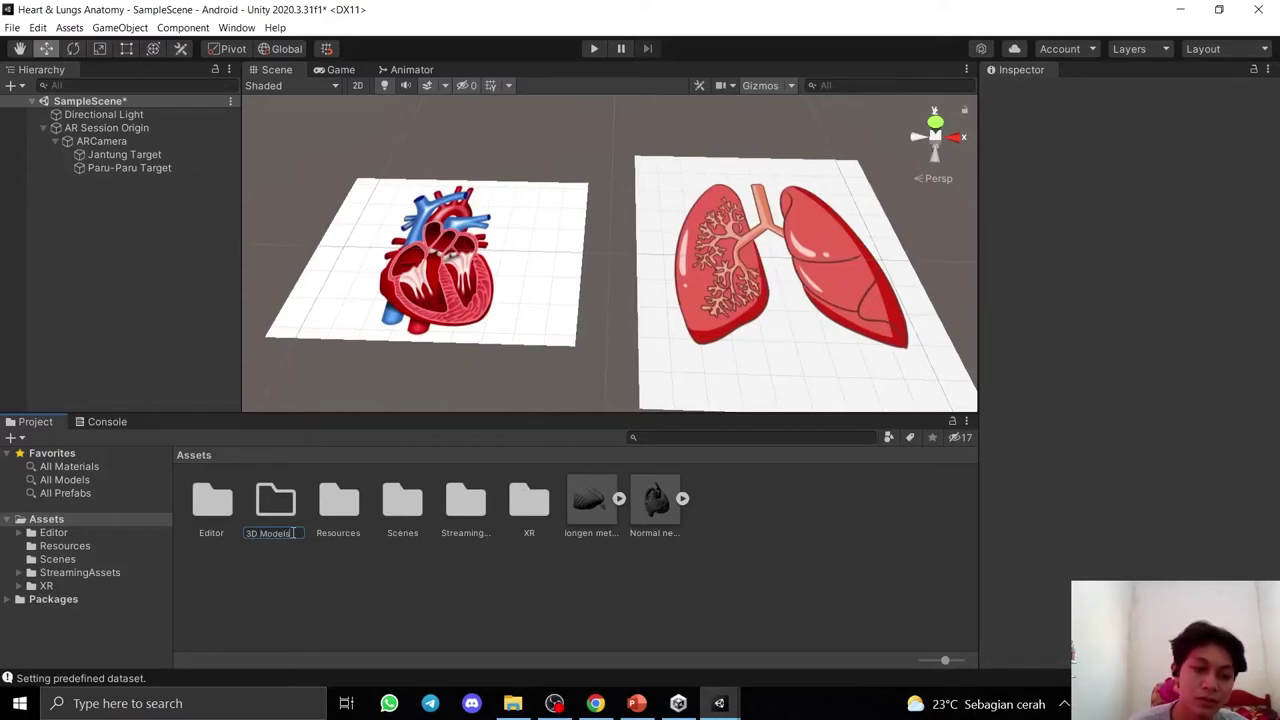
pyautogui.press('Return')
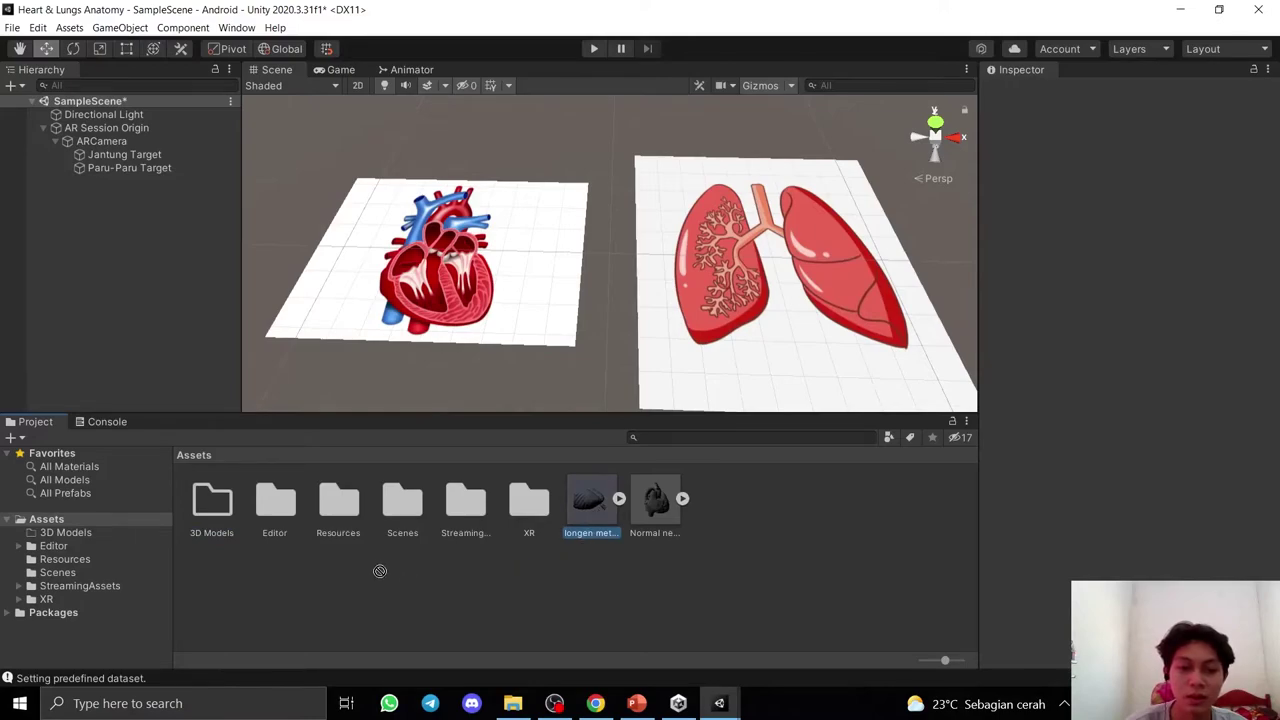
# Move the lung and heart models into 3D Models and open the folder.
pyautogui.moveTo(211, 510); pyautogui.dragTo(207, 506)
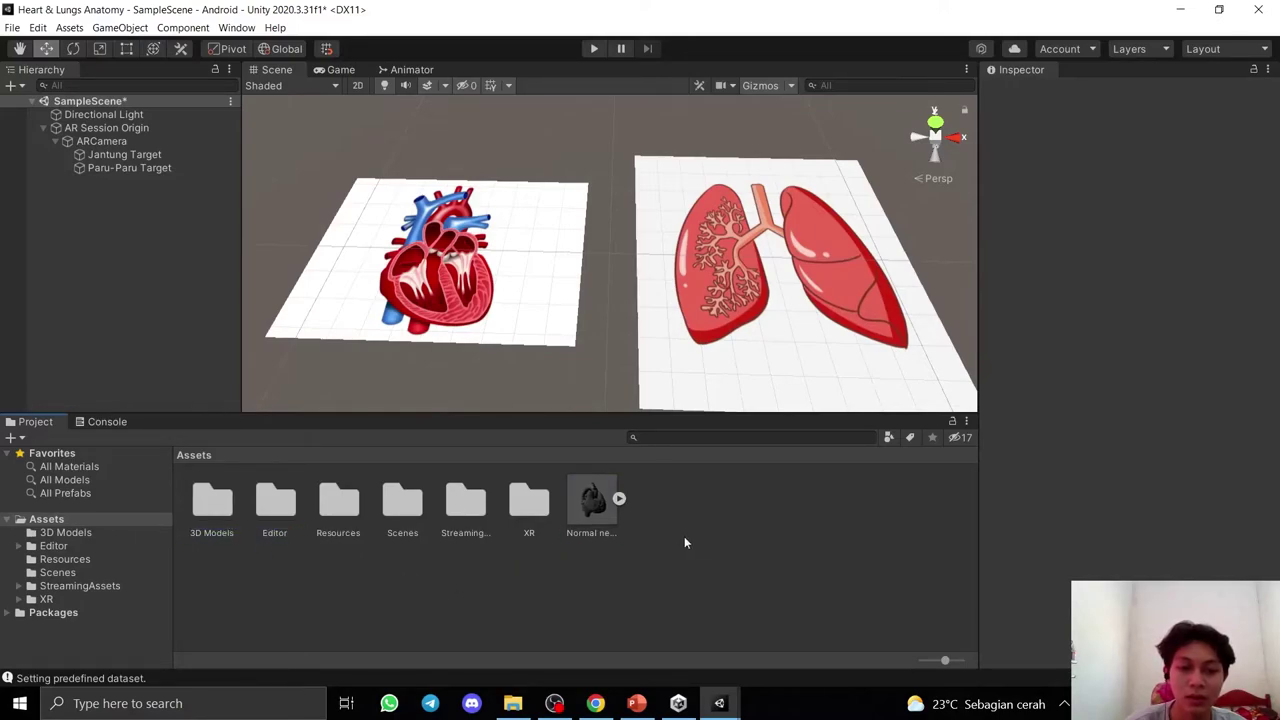
pyautogui.moveTo(597, 505); pyautogui.dragTo(210, 506)
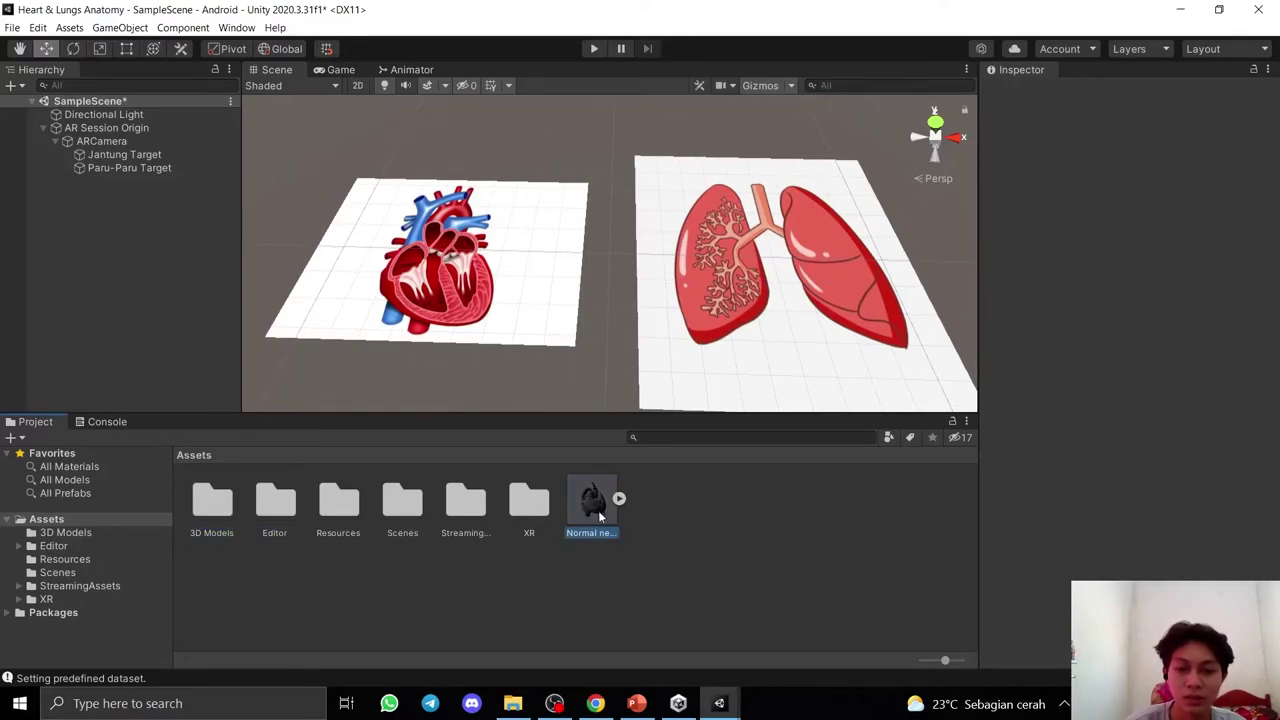
pyautogui.doubleClick(210, 506)
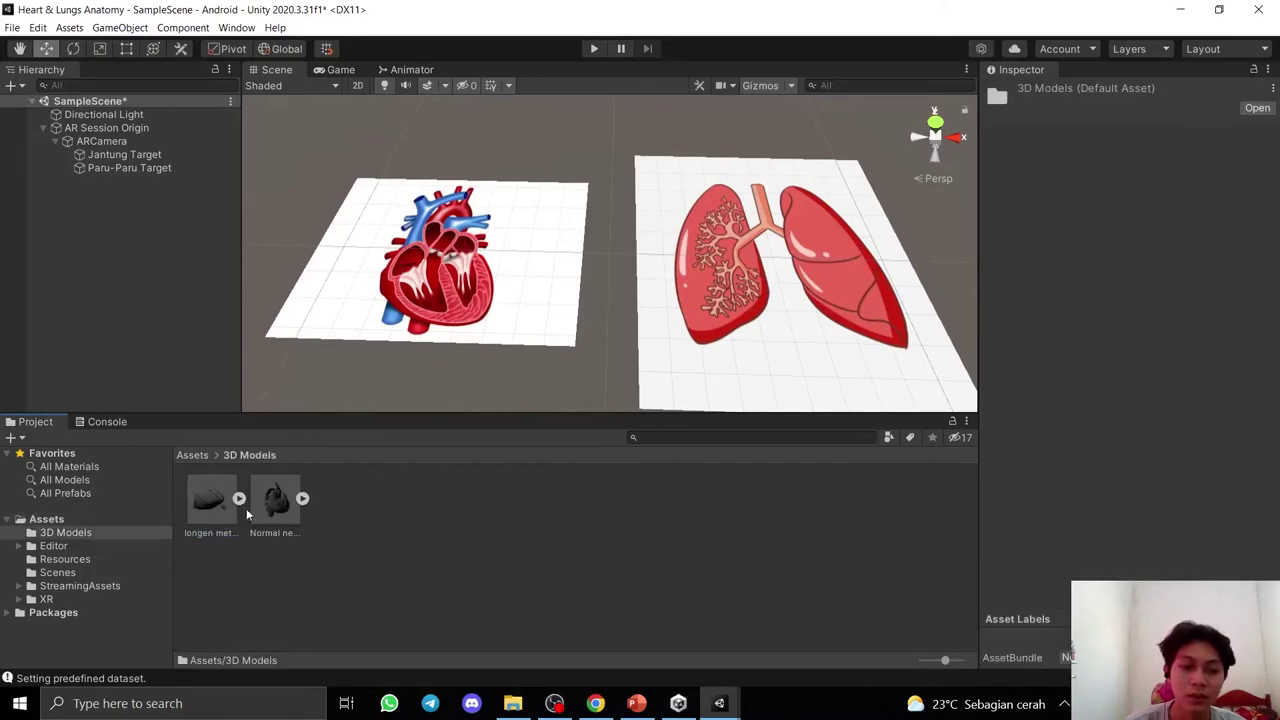
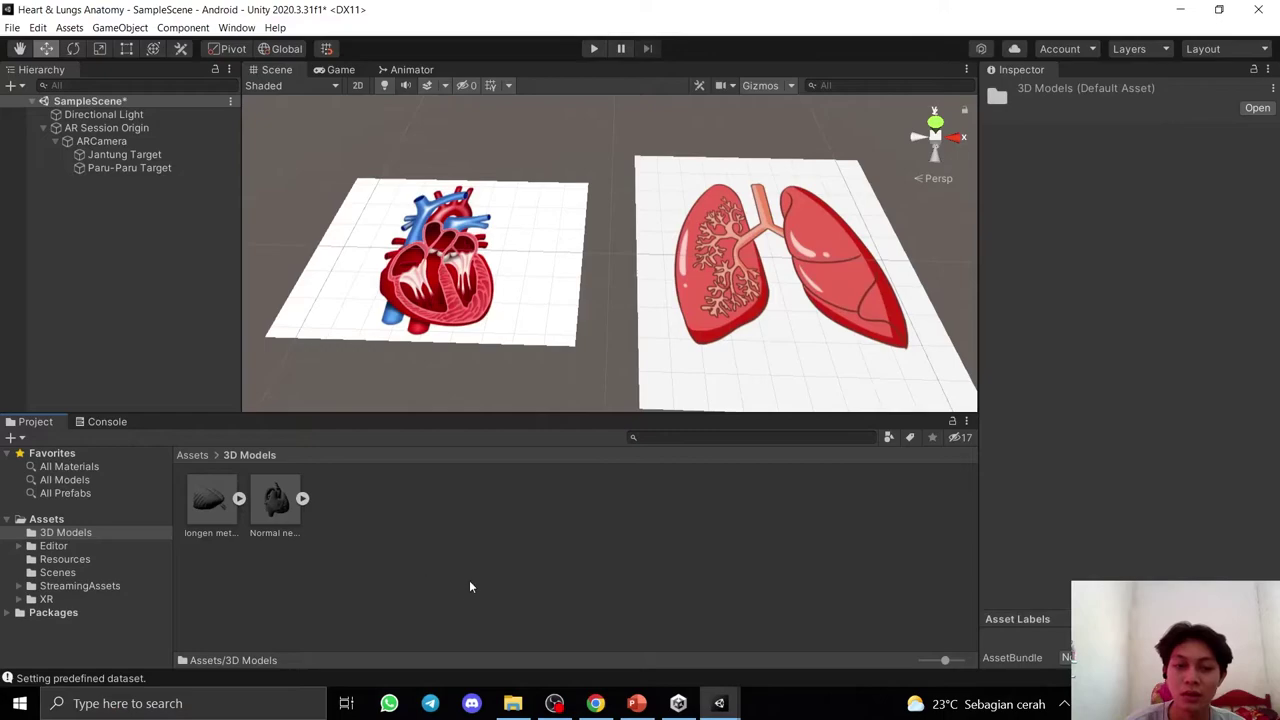
# Add Heart and Lungs folders under 3D Models, file the lung model into Lungs, and open Heart.
pyautogui.doubleClick(230, 511)
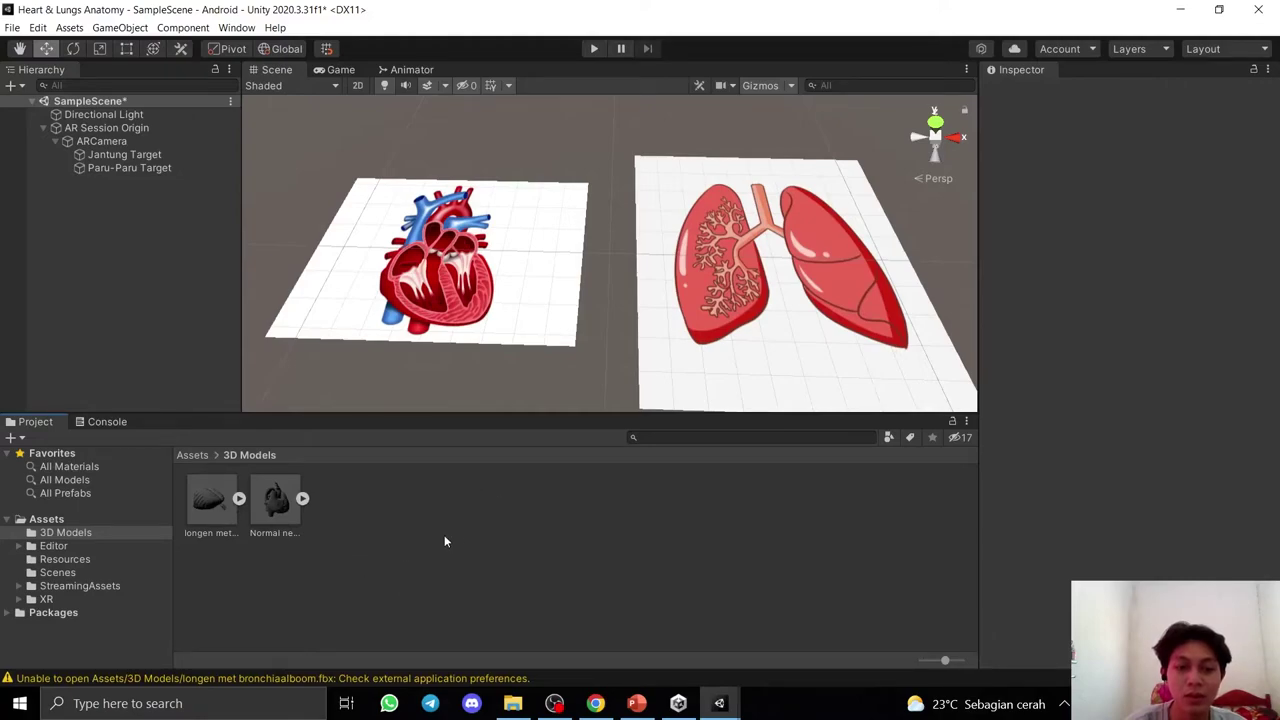
pyautogui.rightClick(383, 512)
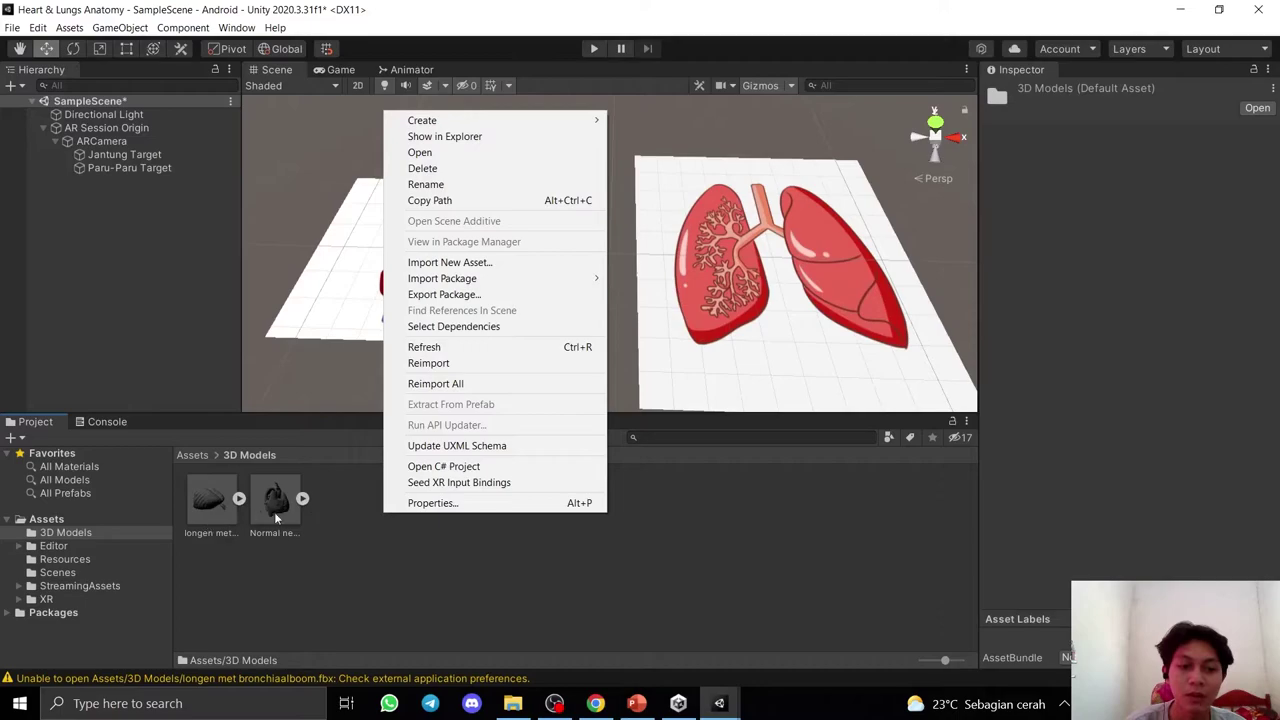
pyautogui.click(338, 512)
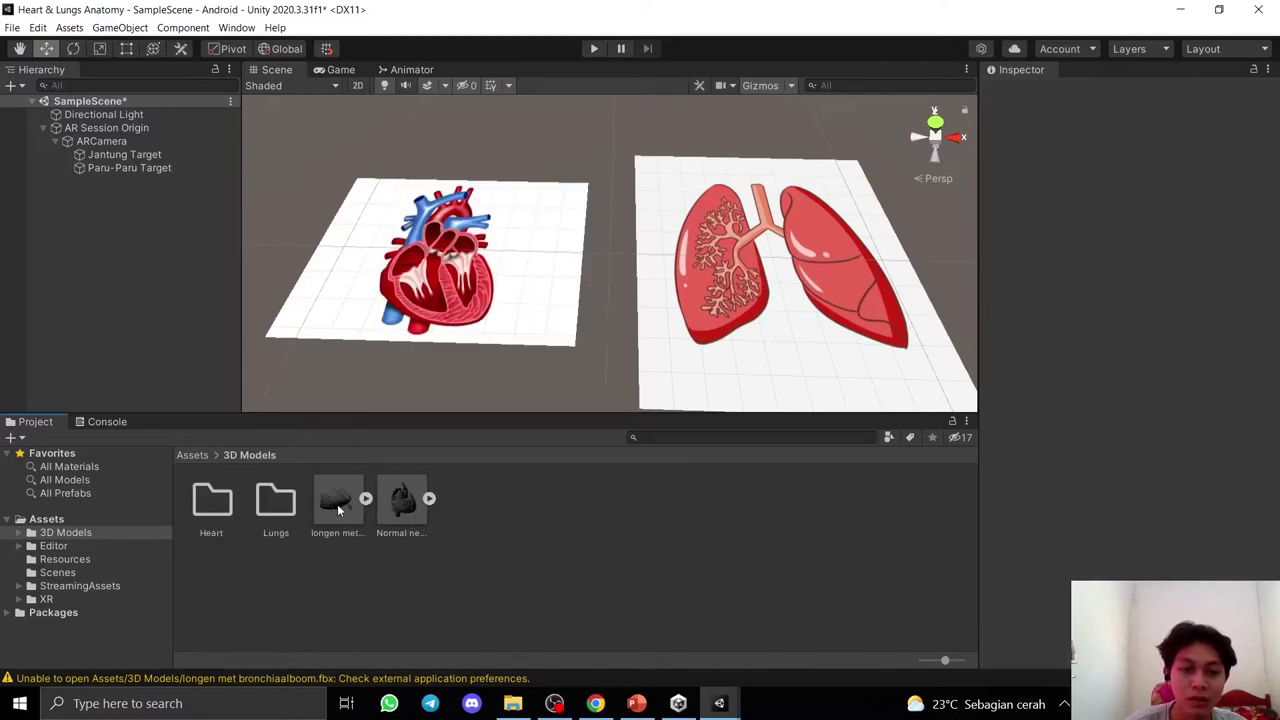
pyautogui.moveTo(343, 516); pyautogui.dragTo(207, 505)
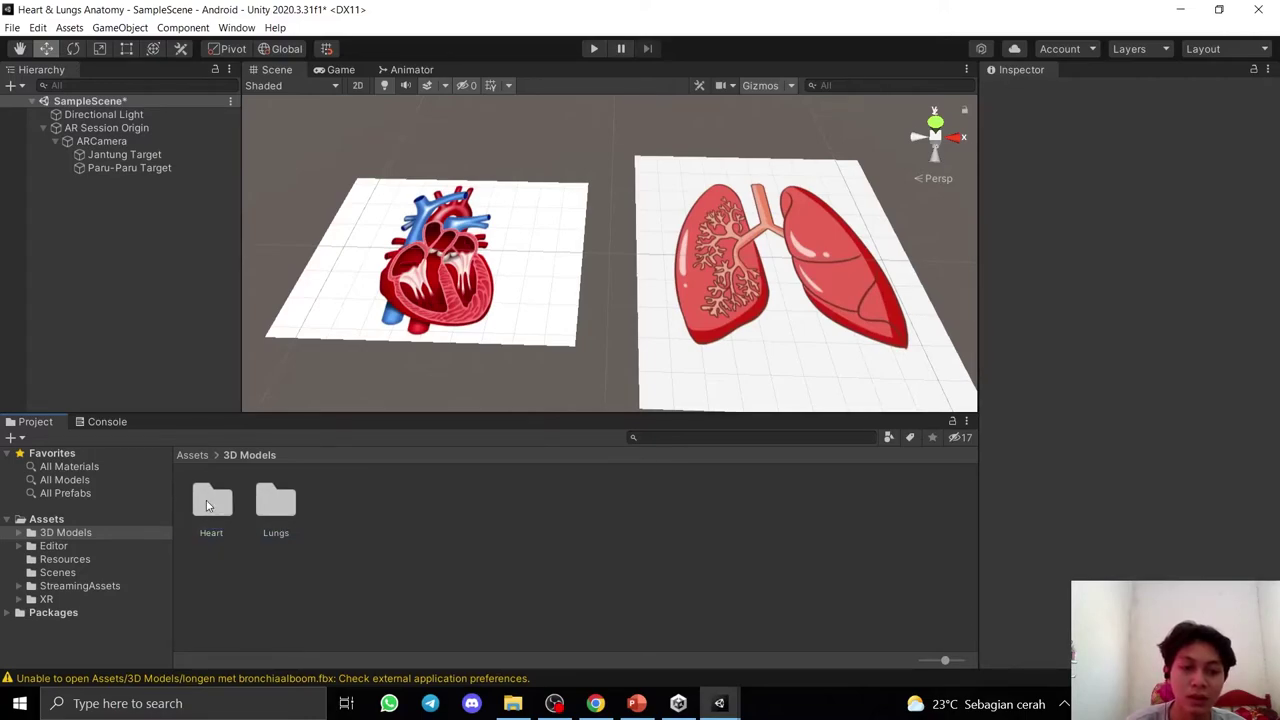
pyautogui.doubleClick(207, 505)
# Extract the heart model's four embedded materials into a new Heart/Materials folder.
pyautogui.click(210, 505)
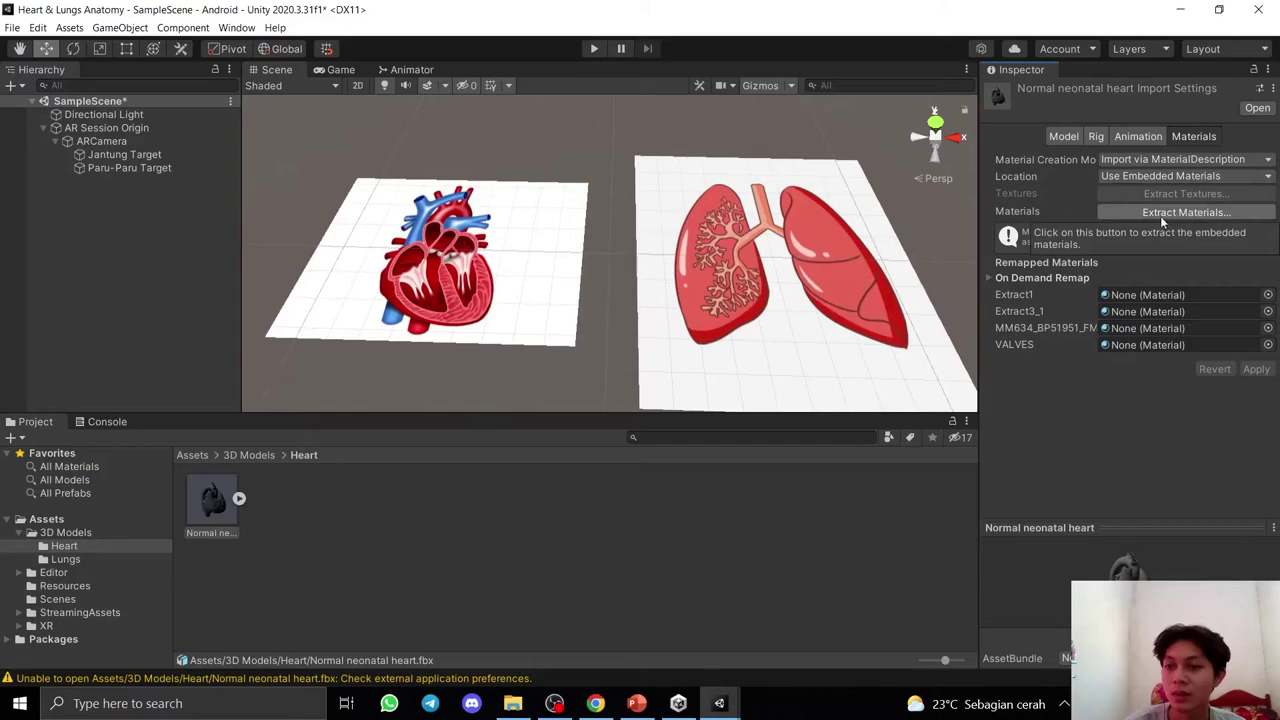
pyautogui.click(1153, 214)
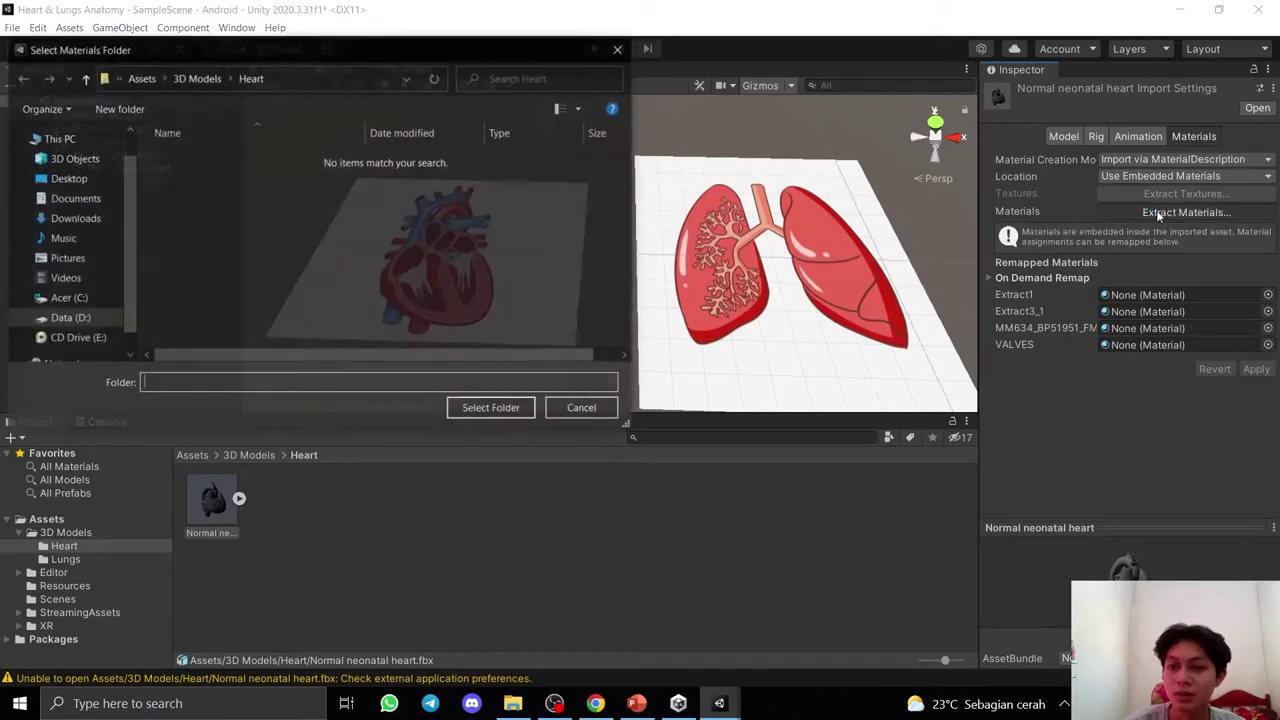
pyautogui.rightClick(291, 189)
pyautogui.click(266, 208)
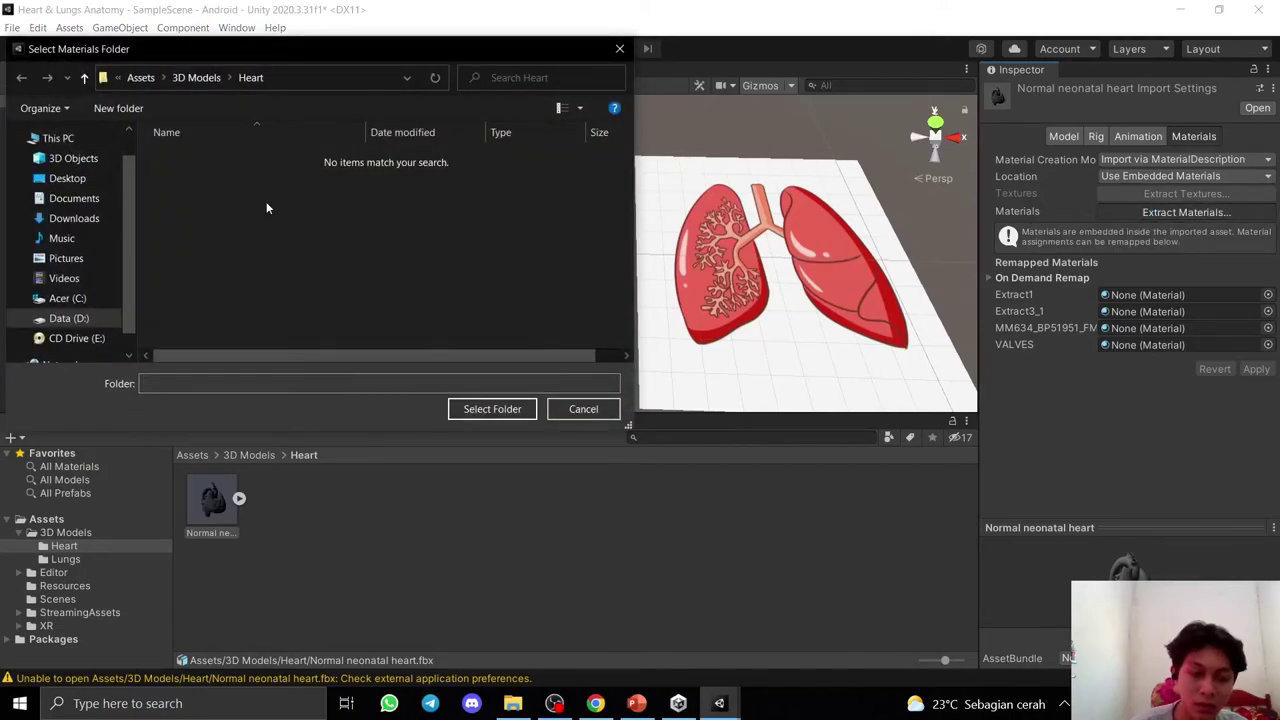
pyautogui.hotkey('ctrl', 'shift', 'n')
pyautogui.write('Mate')
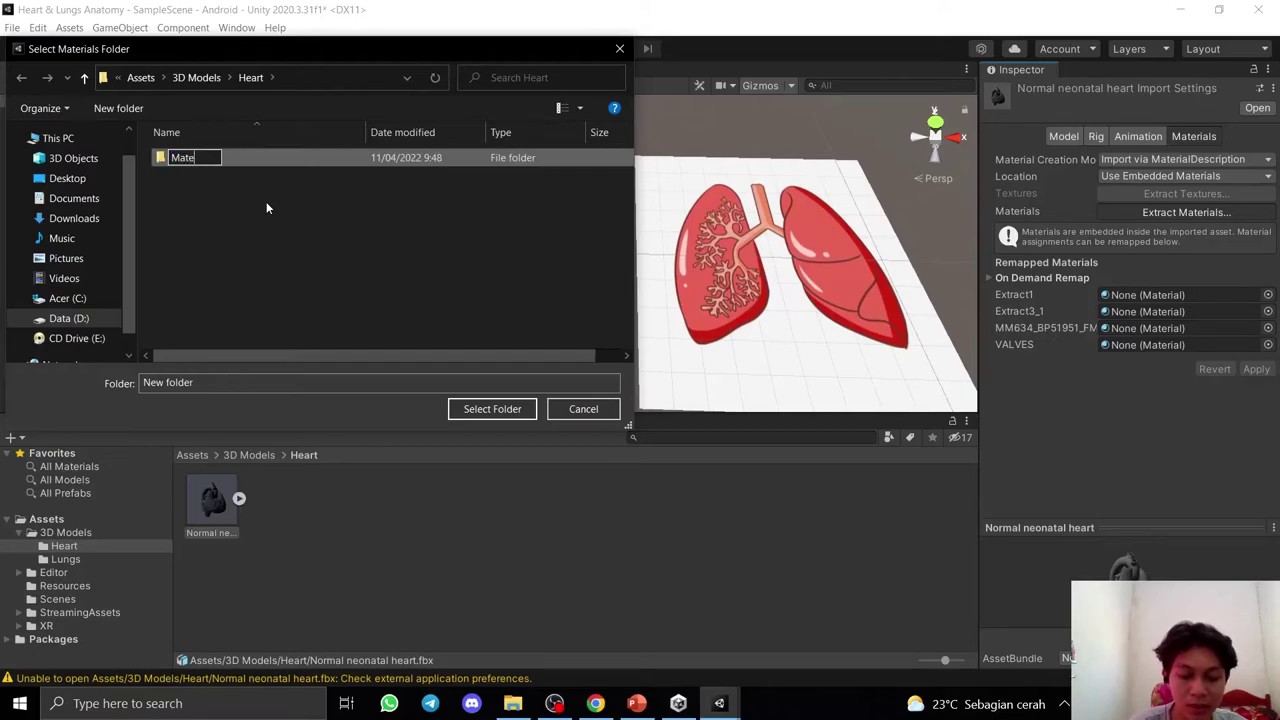
pyautogui.write('rials')
pyautogui.press('Return')
pyautogui.press('Return')
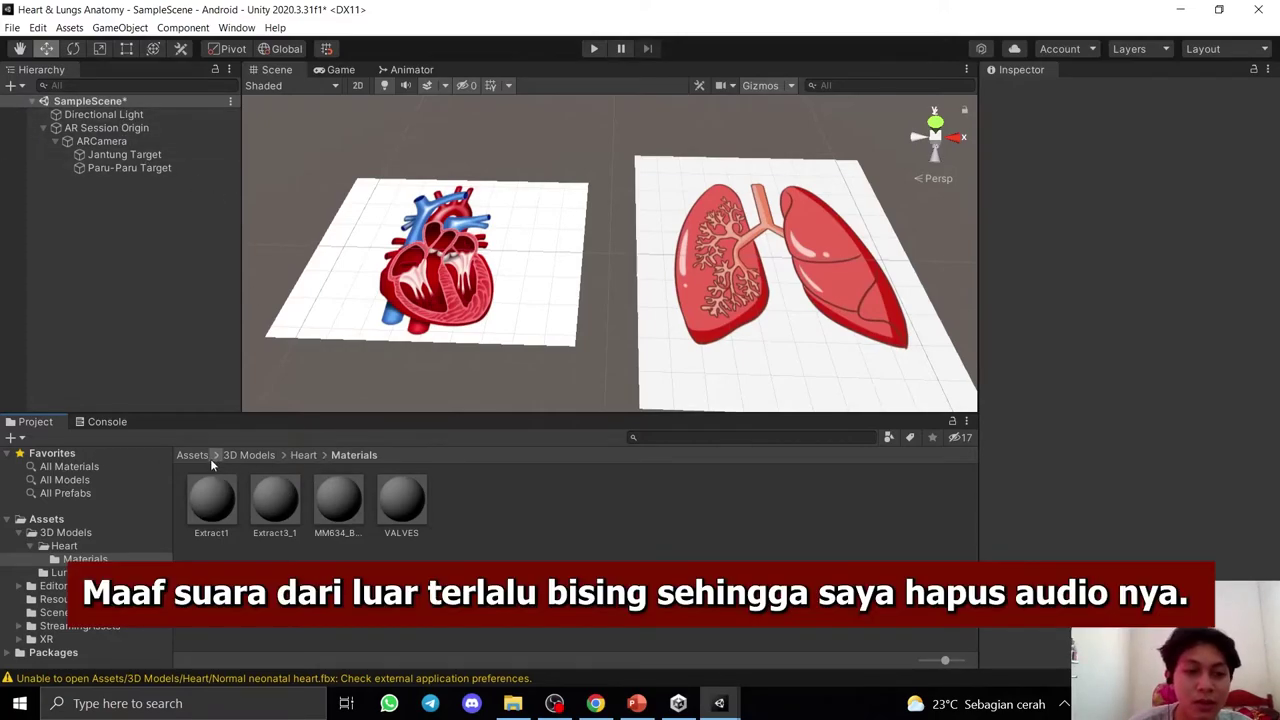
# Place the heart model under Jantung Target and scale it to 50 on all axes.
pyautogui.click(304, 455)
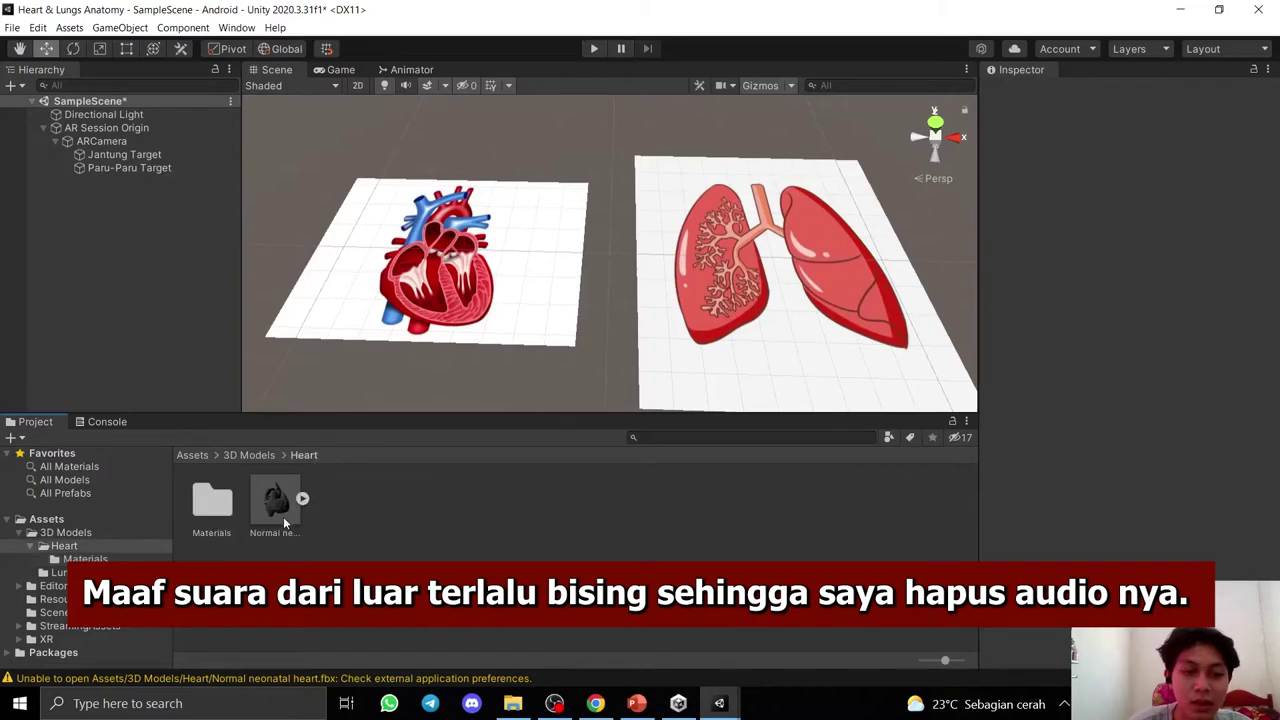
pyautogui.moveTo(276, 510)
pyautogui.mouseDown()
pyautogui.moveTo(130, 170)
pyautogui.moveTo(150, 157)
pyautogui.mouseUp()
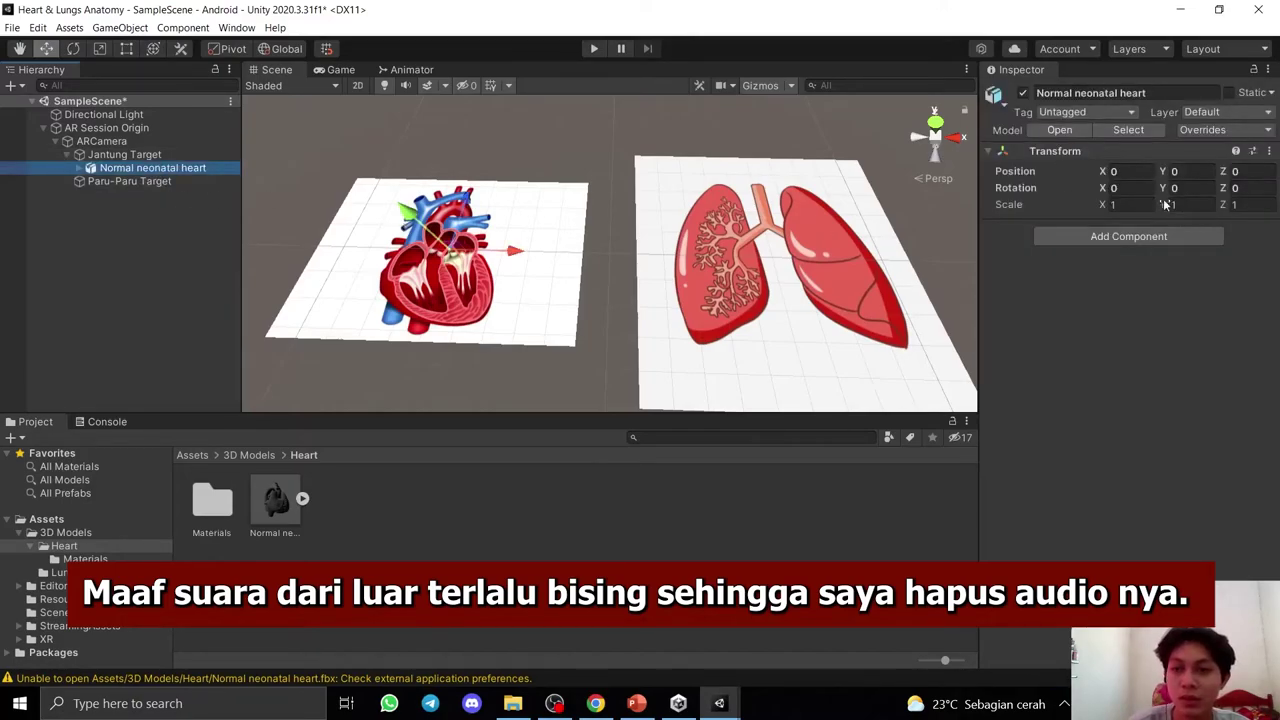
pyautogui.click(1132, 204)
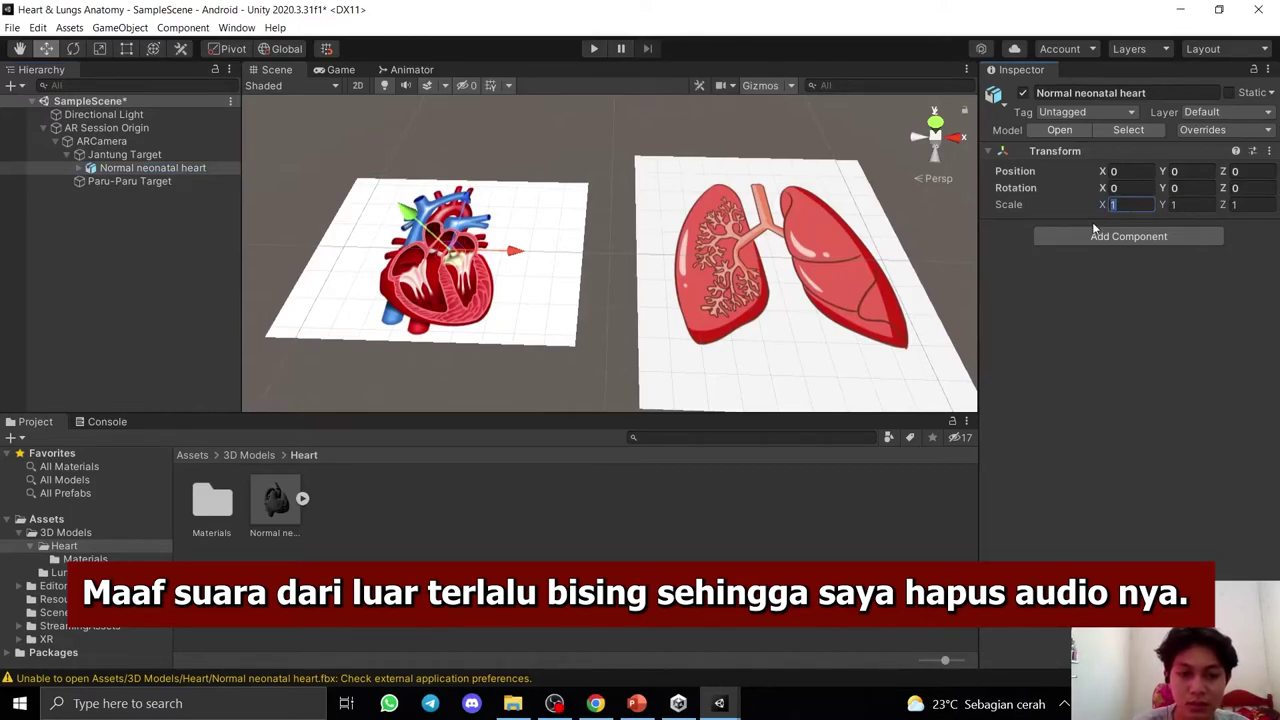
pyautogui.write('5')
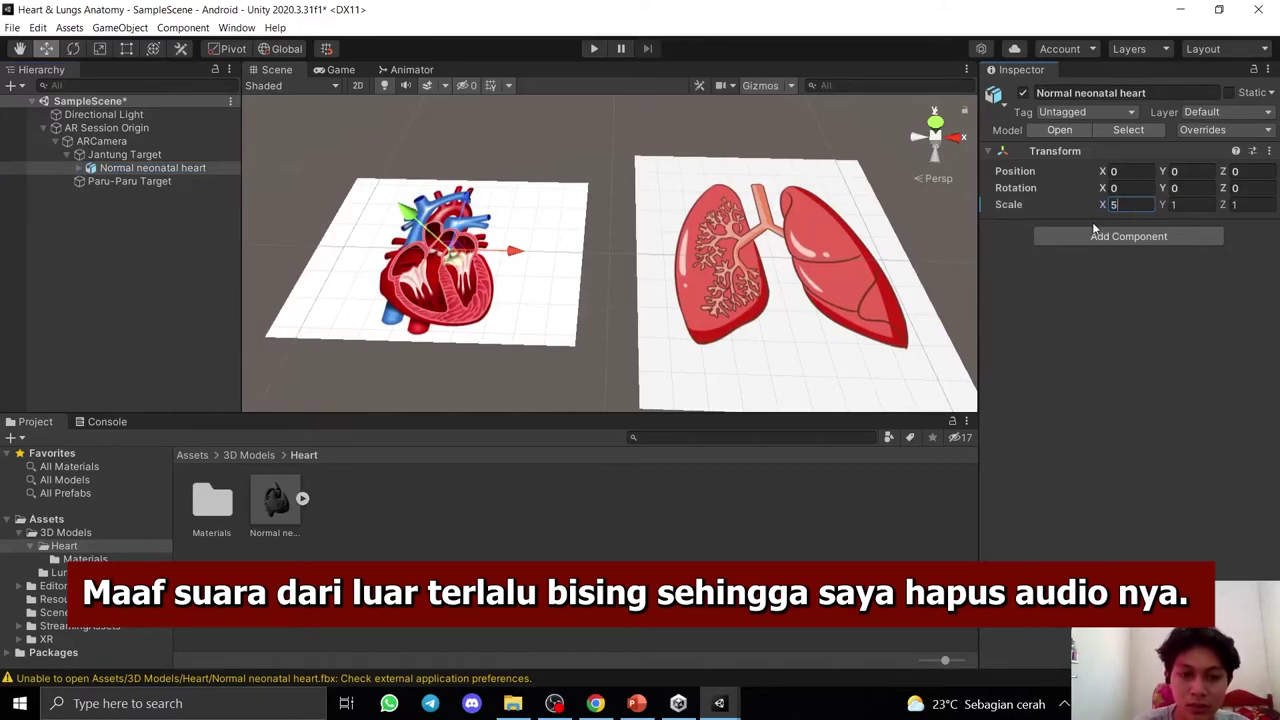
pyautogui.write('0')
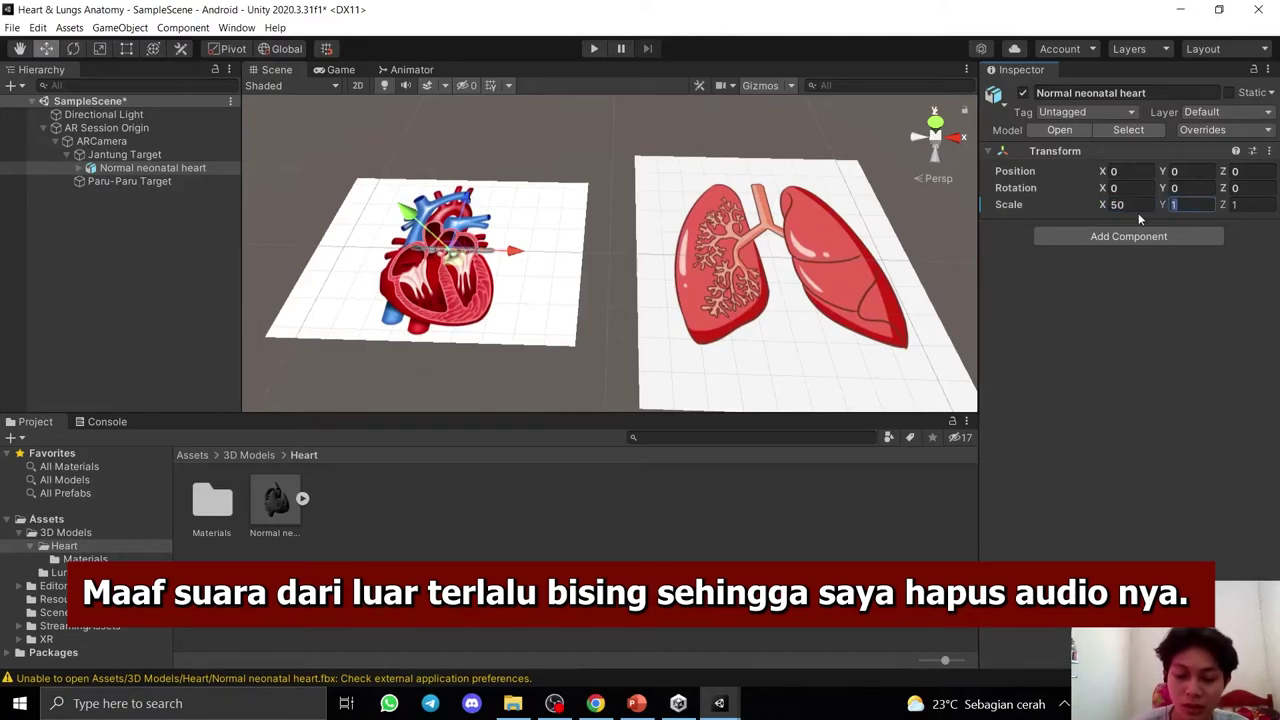
pyautogui.write('50')
pyautogui.press('Tab')
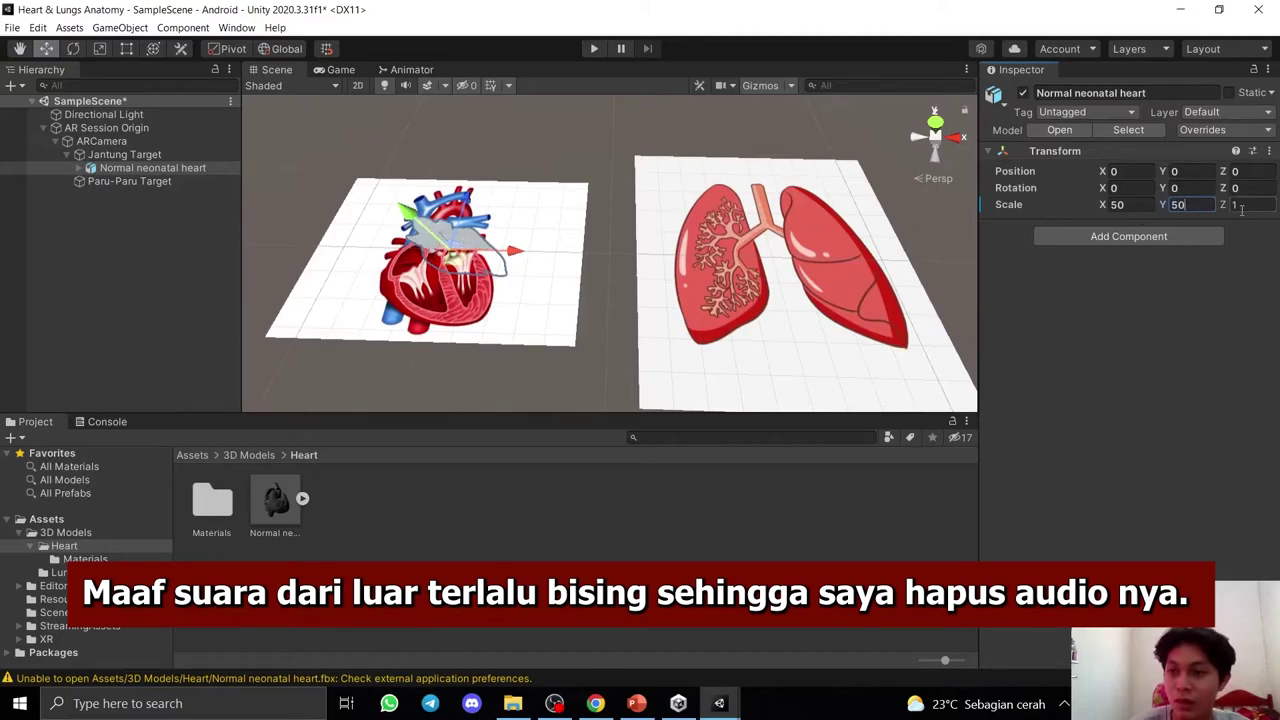
pyautogui.write('50')
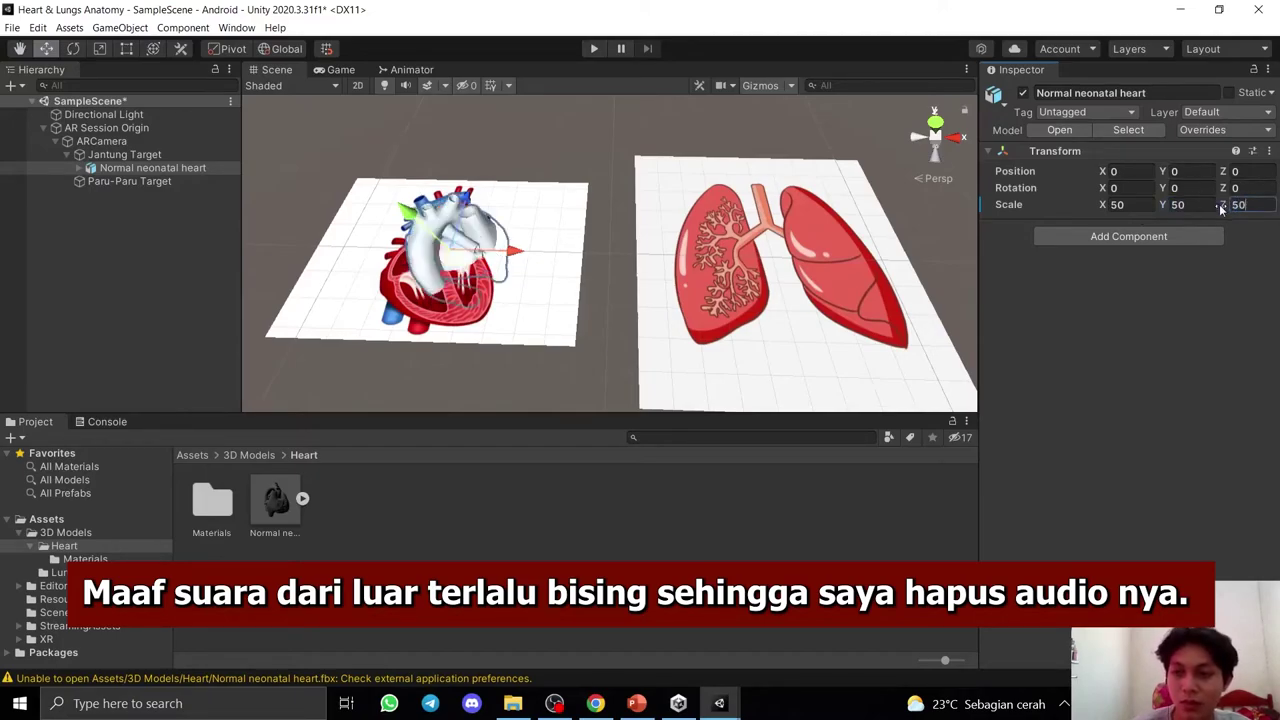
# Raise the heart to Y position 25 and rotate it 90 around Y.
pyautogui.click(1171, 171)
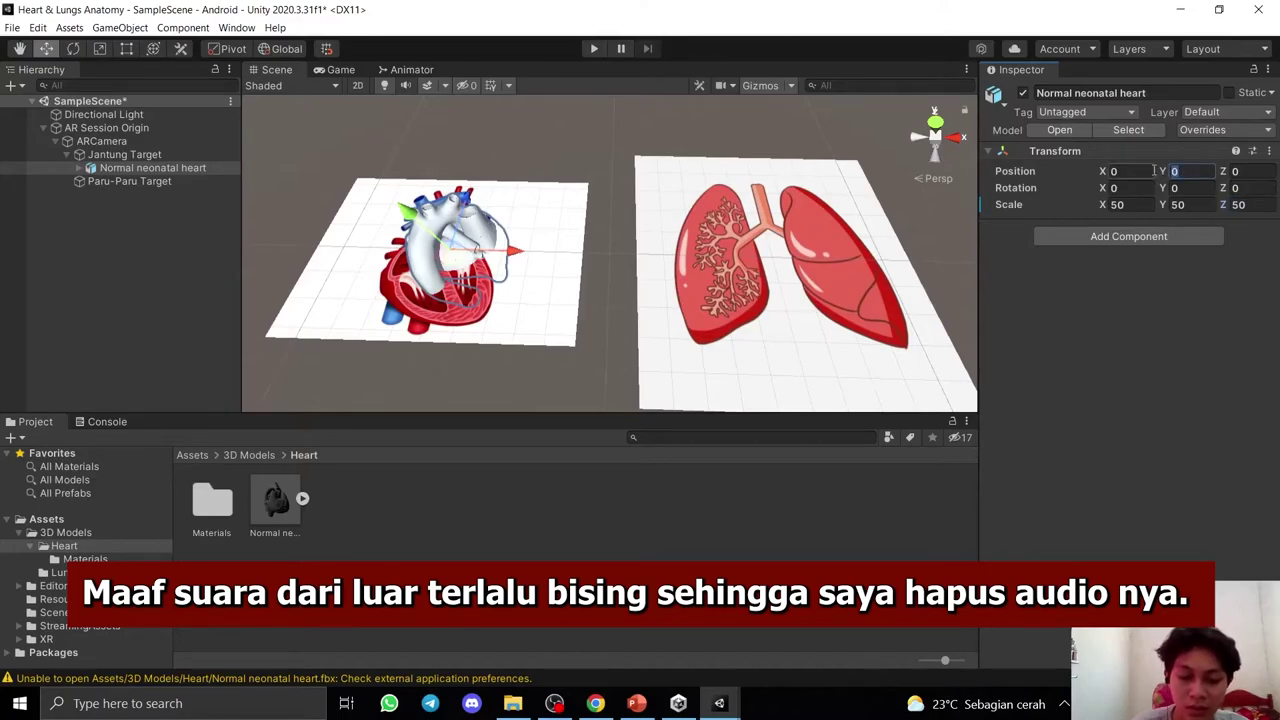
pyautogui.write('25')
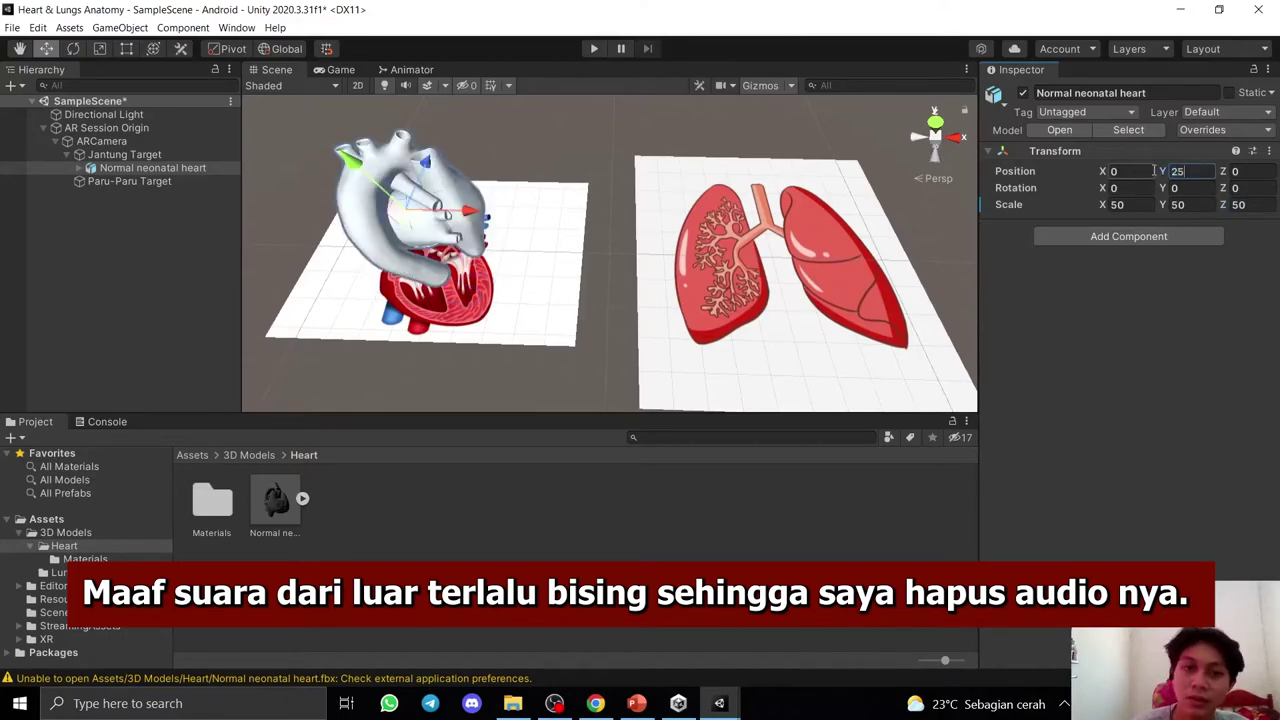
pyautogui.press('Return')
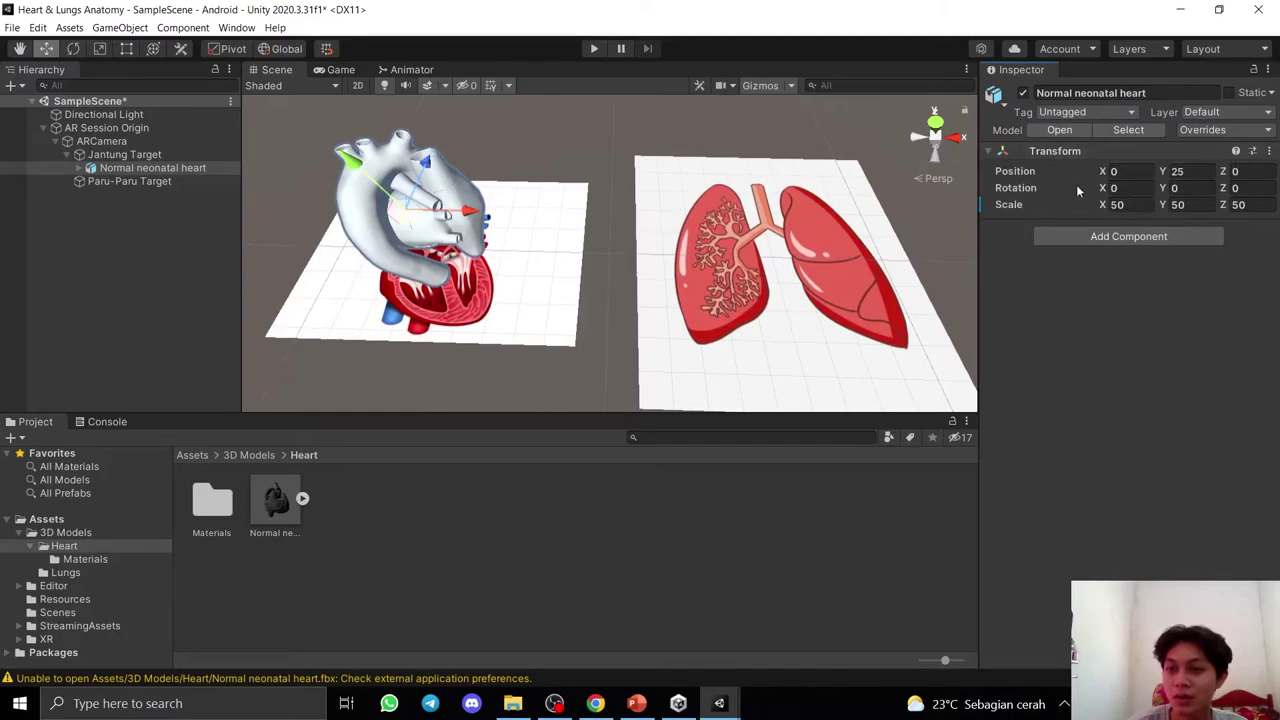
pyautogui.moveTo(517, 345)
pyautogui.keyDown('alt'); pyautogui.mouseDown()
pyautogui.moveTo(415, 330)
pyautogui.moveTo(440, 332)
pyautogui.mouseUp(); pyautogui.keyUp('alt')
pyautogui.click(1185, 188)
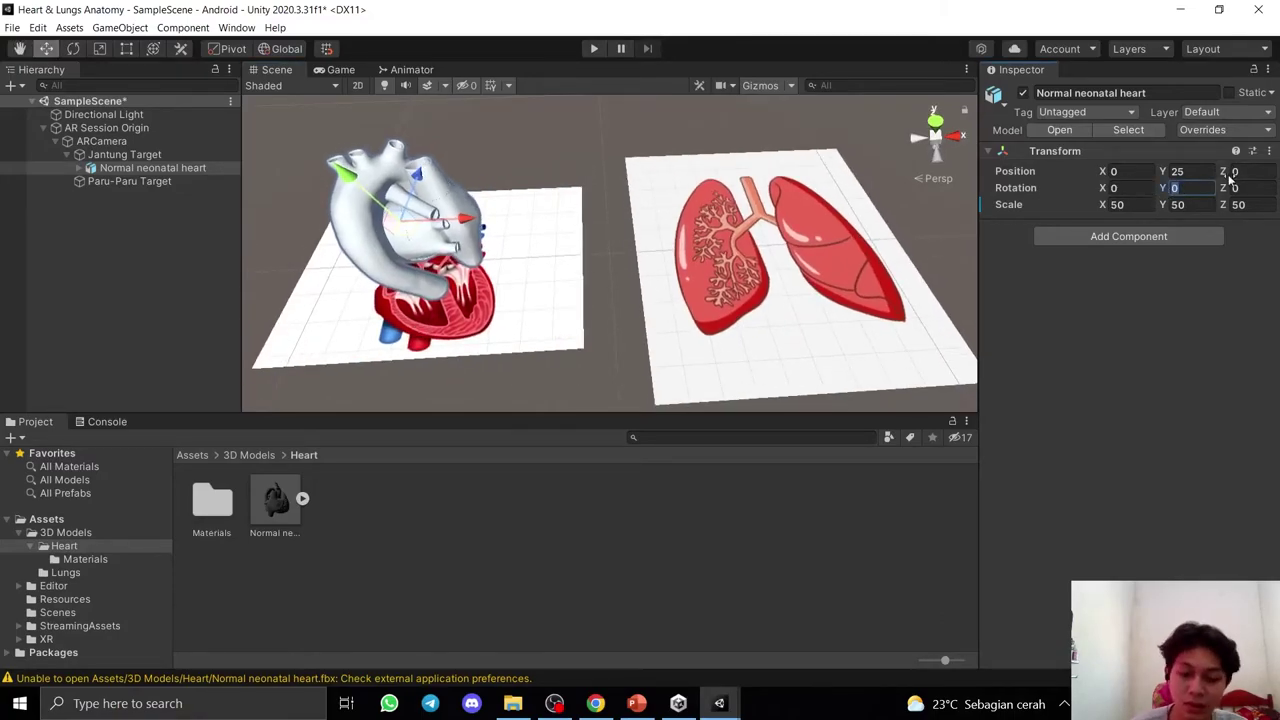
pyautogui.write('90')
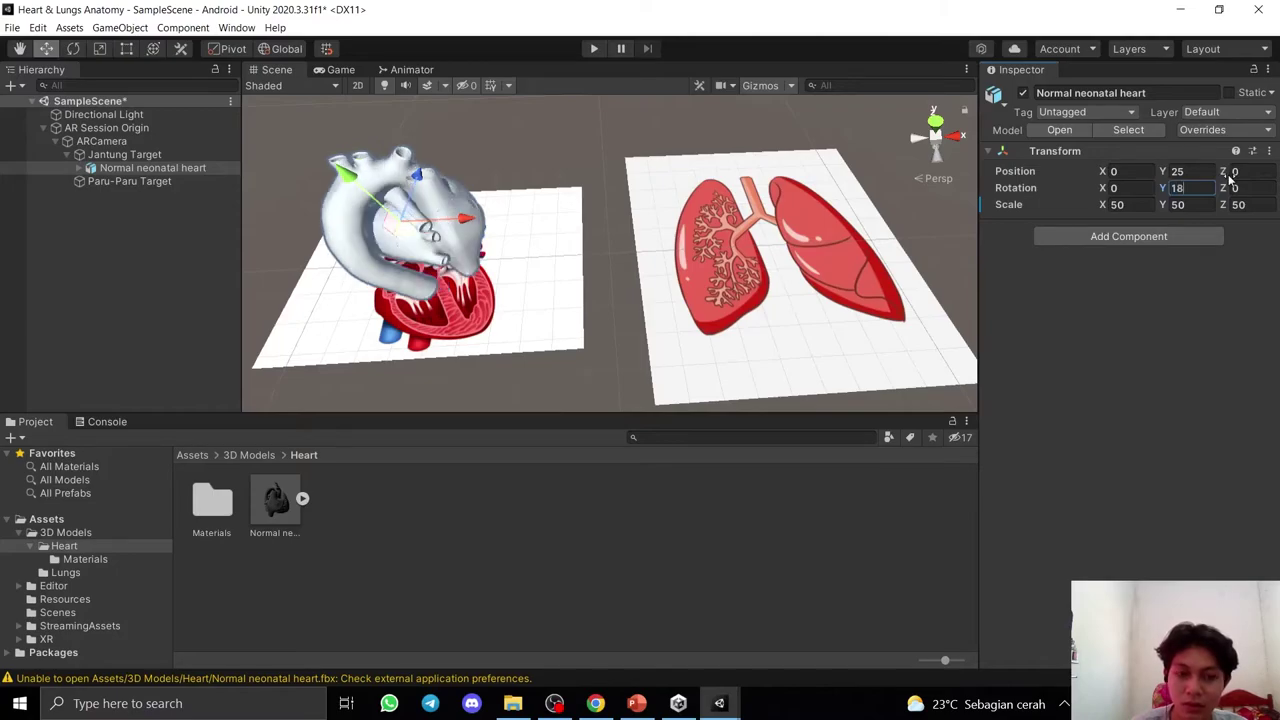
pyautogui.keyDown('alt'); pyautogui.moveTo(560, 380); pyautogui.dragTo(420, 262); pyautogui.keyUp('alt')
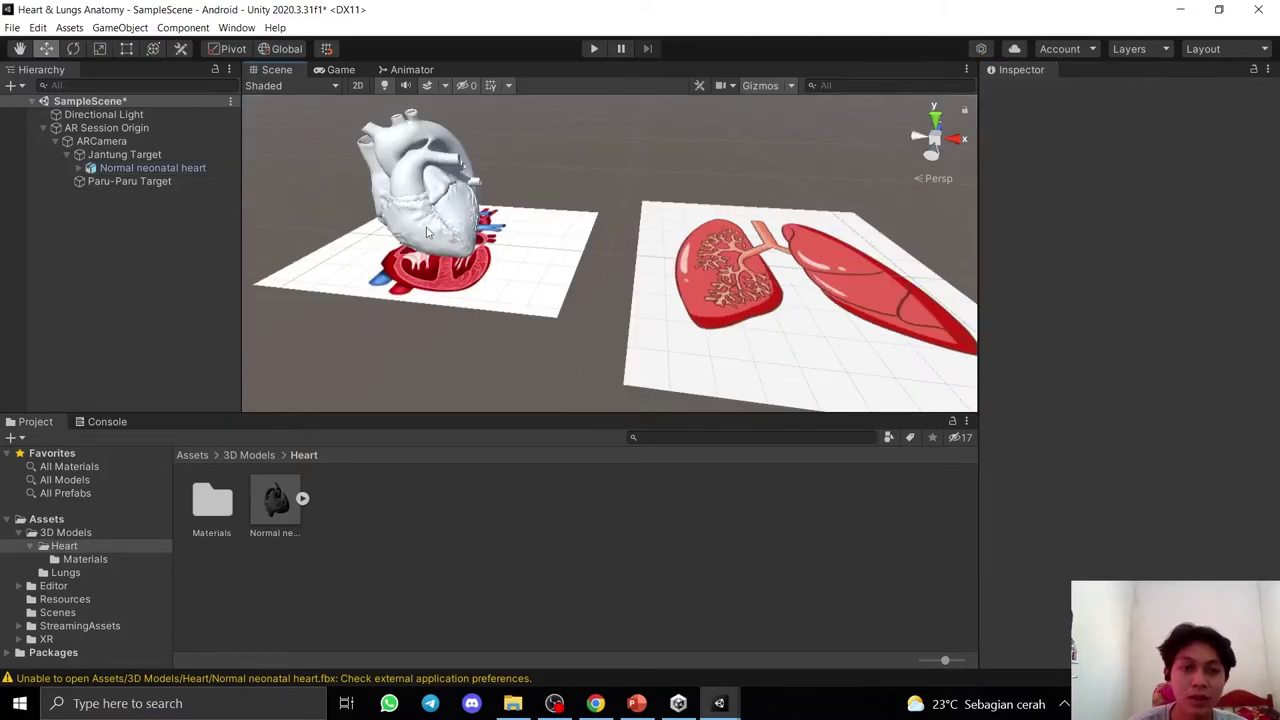
pyautogui.moveTo(370, 298)
pyautogui.keyDown('alt'); pyautogui.mouseDown()
pyautogui.moveTo(492, 271)
pyautogui.moveTo(500, 298)
pyautogui.mouseUp(); pyautogui.keyUp('alt')
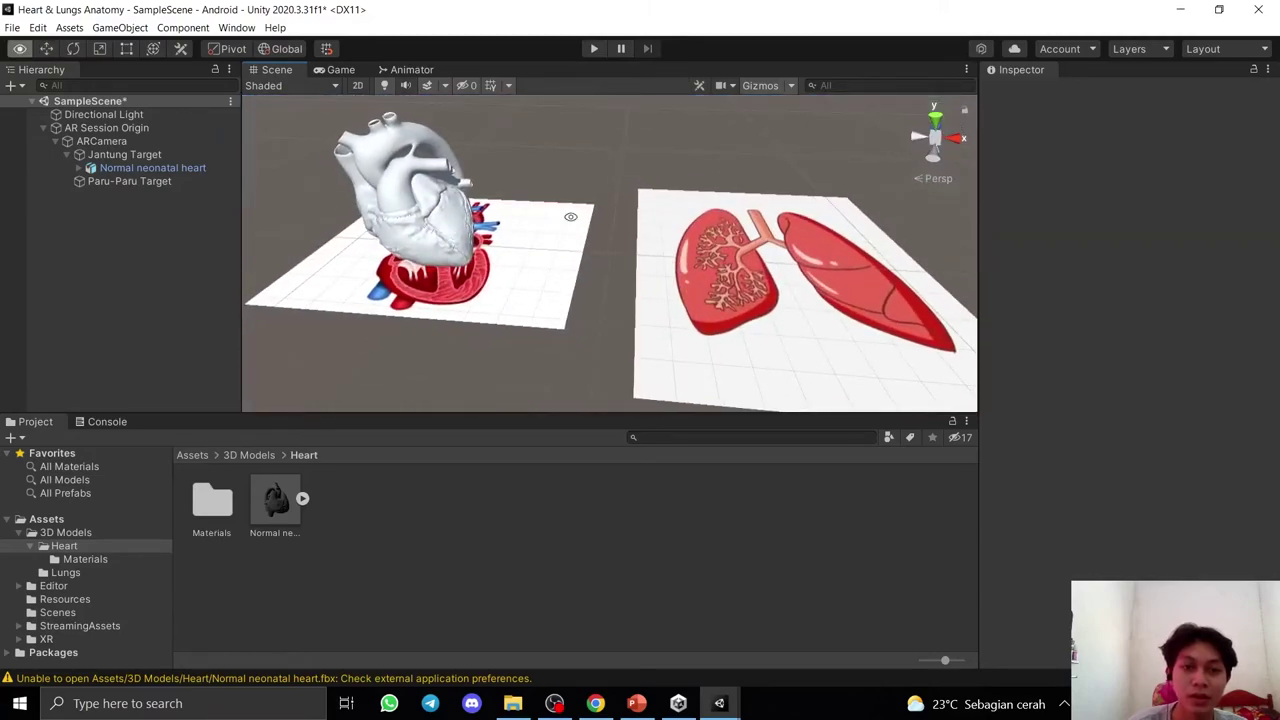
pyautogui.moveTo(571, 217)
pyautogui.keyDown('alt'); pyautogui.mouseDown()
pyautogui.moveTo(566, 168)
pyautogui.moveTo(560, 200)
pyautogui.mouseUp(); pyautogui.keyUp('alt')
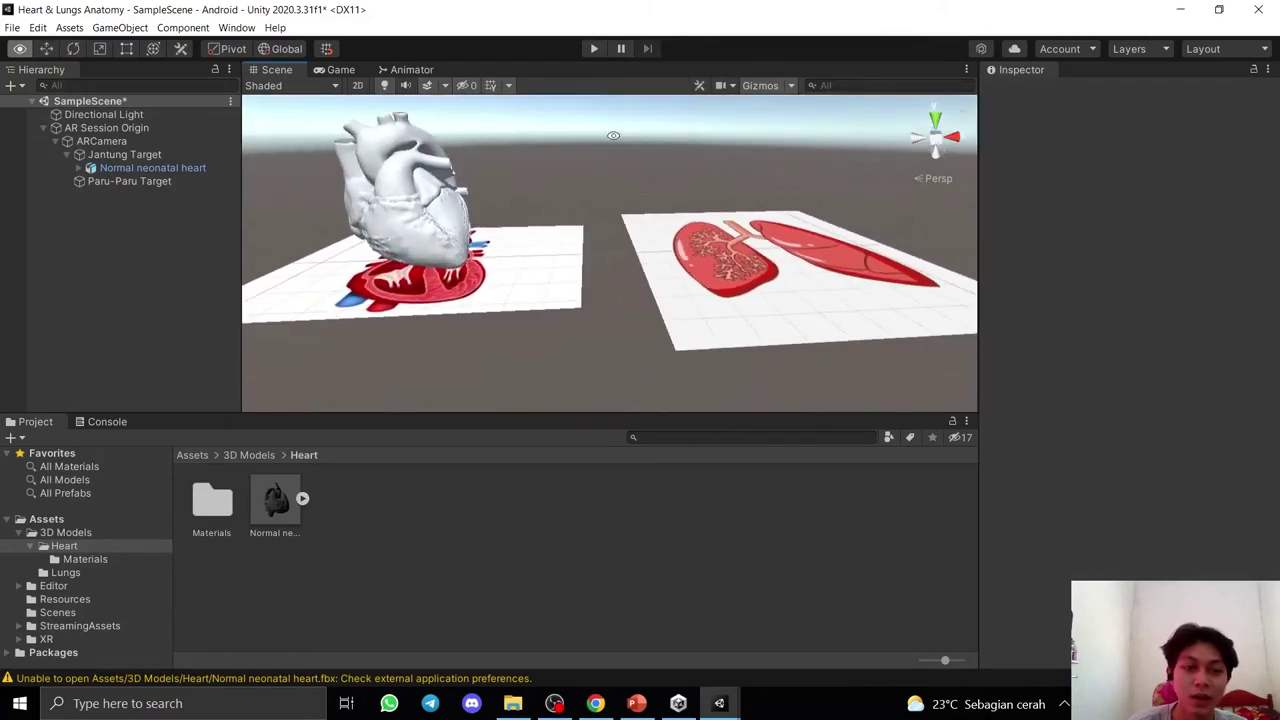
# Set the Extract1 heart material's albedo to red.
pyautogui.doubleClick(211, 500)
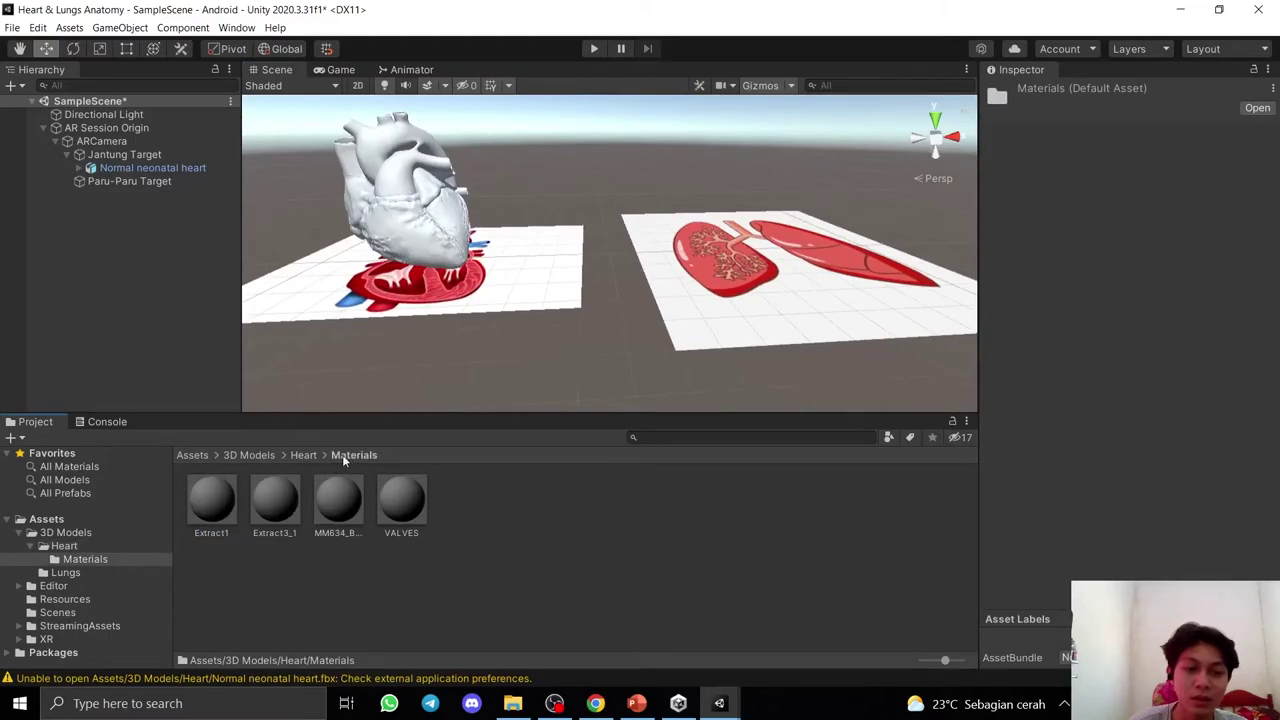
pyautogui.click(211, 500)
pyautogui.click(1109, 169)
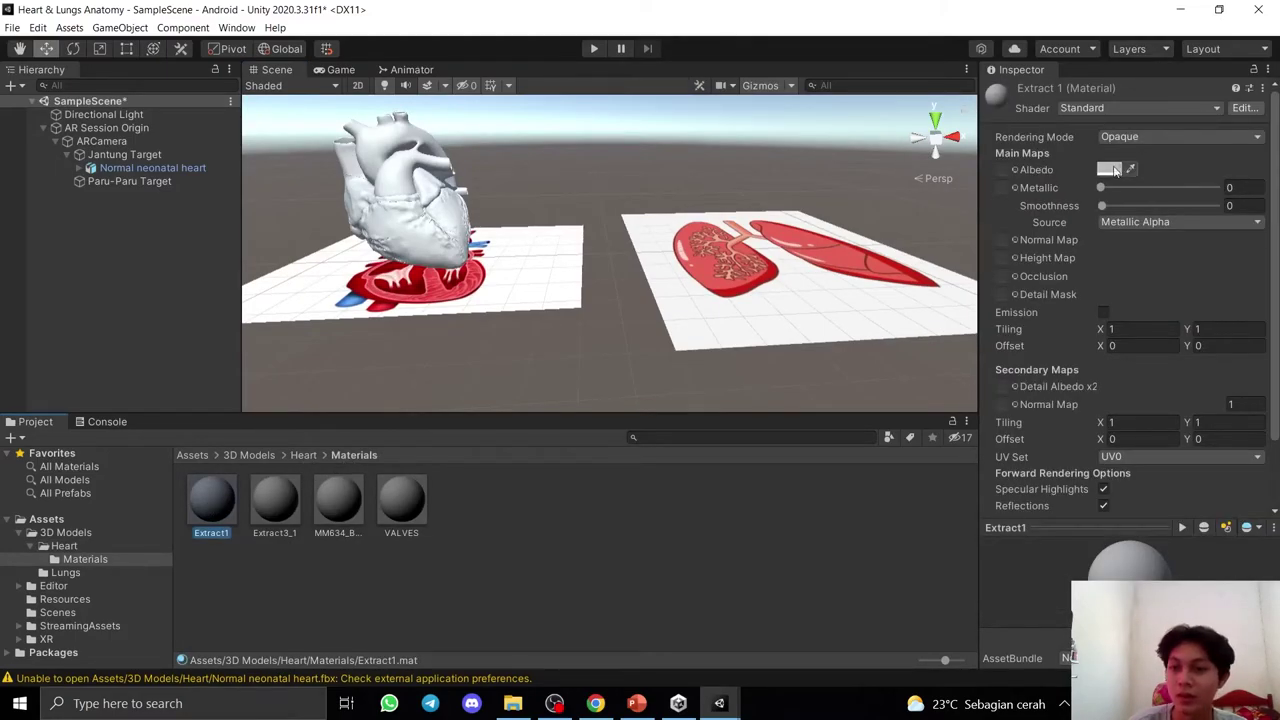
pyautogui.click(1226, 236)
pyautogui.keyDown('alt'); pyautogui.click(444, 222); pyautogui.keyUp('alt')
pyautogui.keyDown('alt'); pyautogui.moveTo(444, 222); pyautogui.dragTo(525, 135); pyautogui.keyUp('alt')
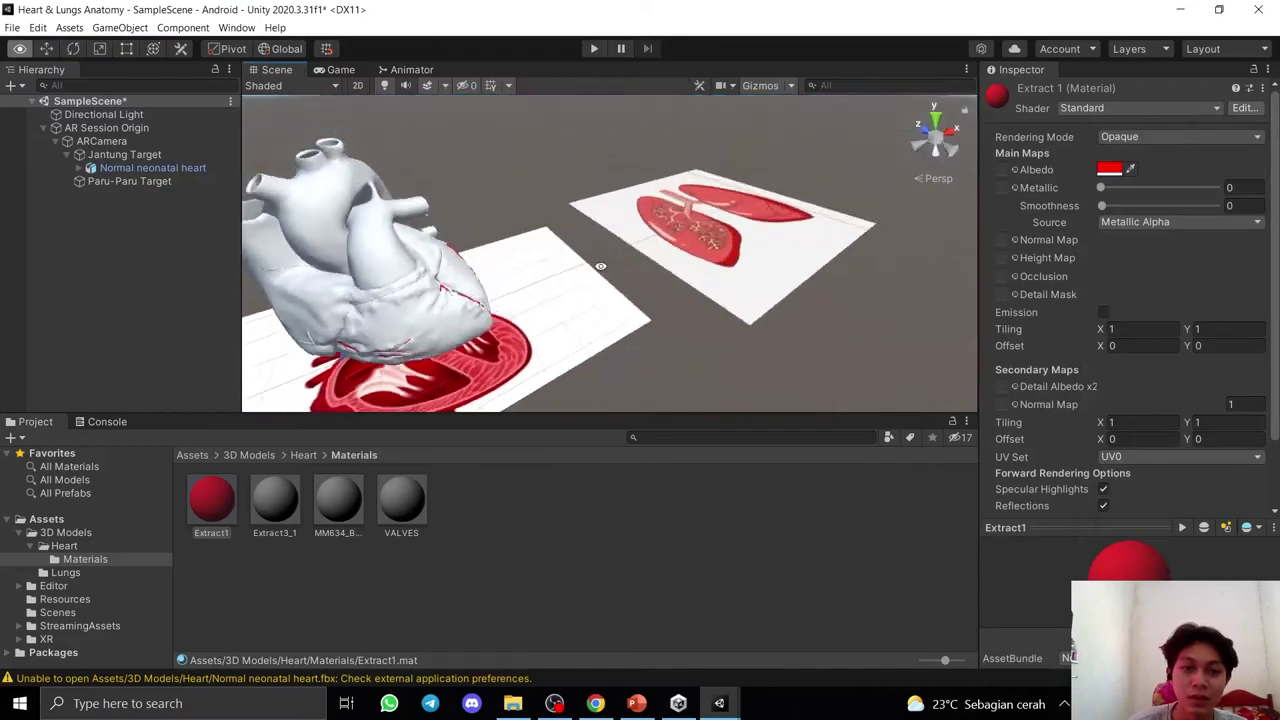
pyautogui.keyDown('alt'); pyautogui.moveTo(463, 168); pyautogui.dragTo(440, 175); pyautogui.keyUp('alt')
# Give the Extract3_1 material a new albedo colour shade.
pyautogui.click(275, 500)
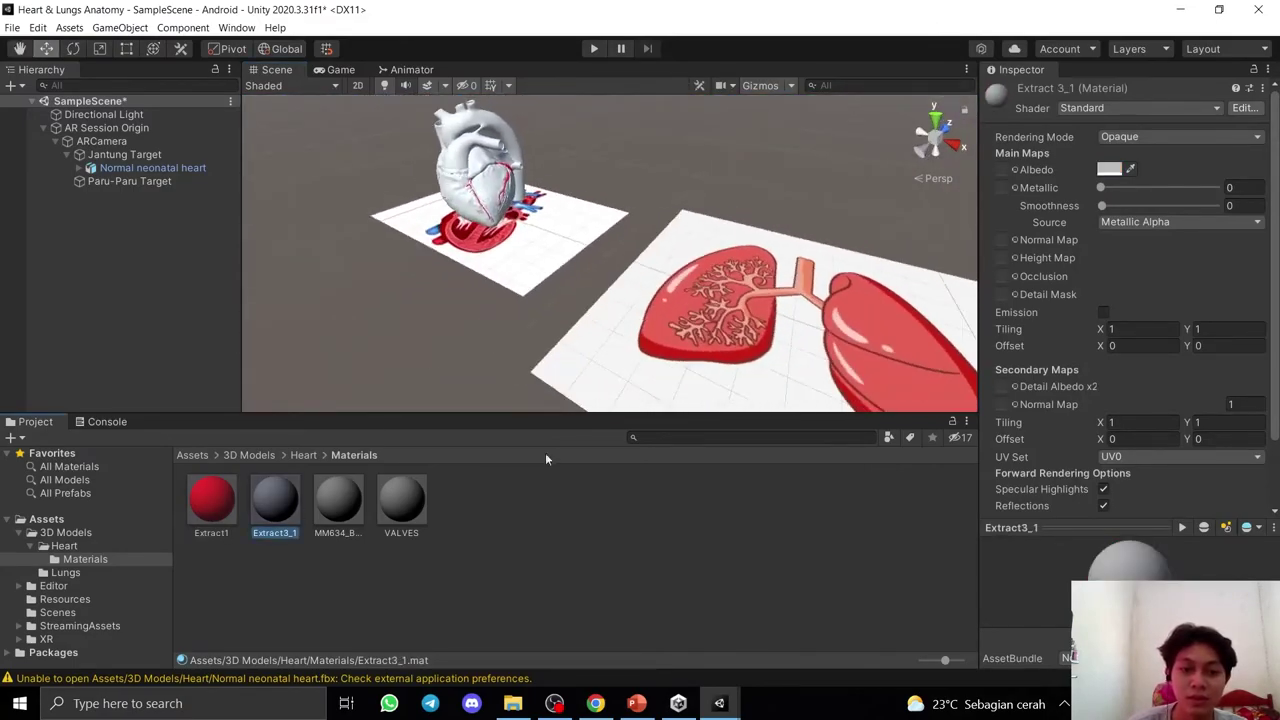
pyautogui.click(1109, 169)
pyautogui.click(1170, 261)
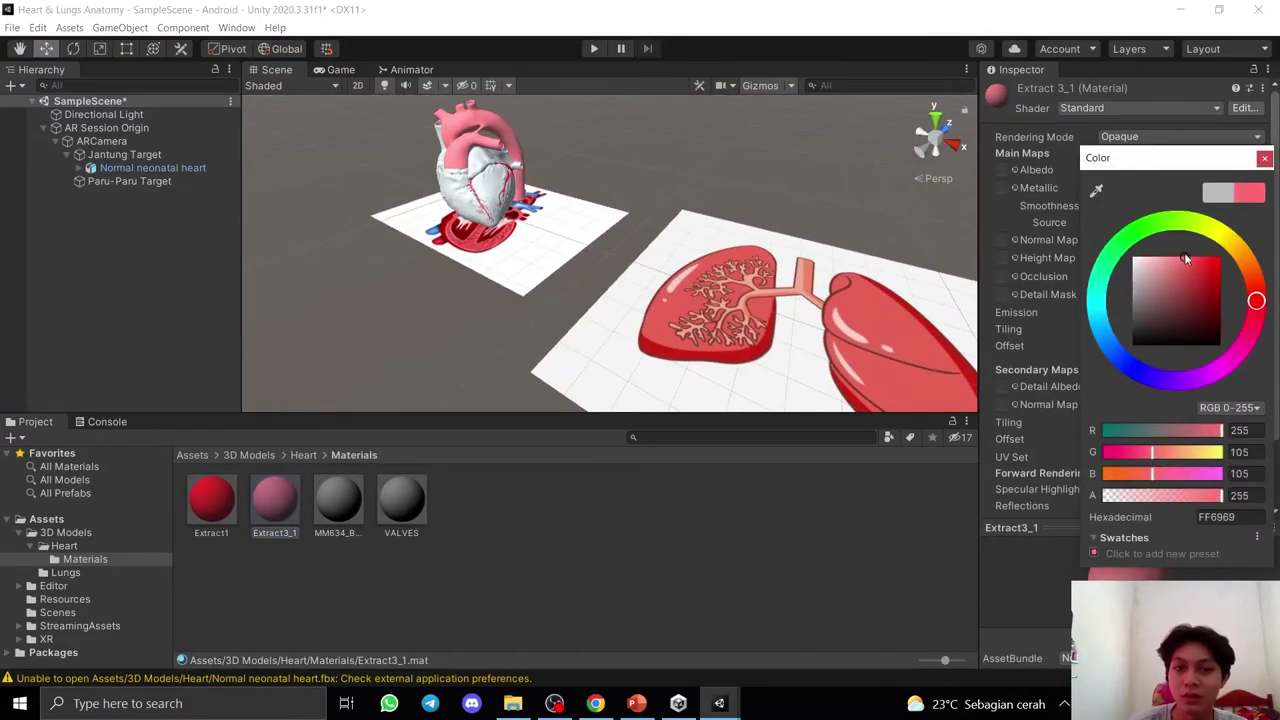
pyautogui.moveTo(1245, 336); pyautogui.dragTo(1136, 370)
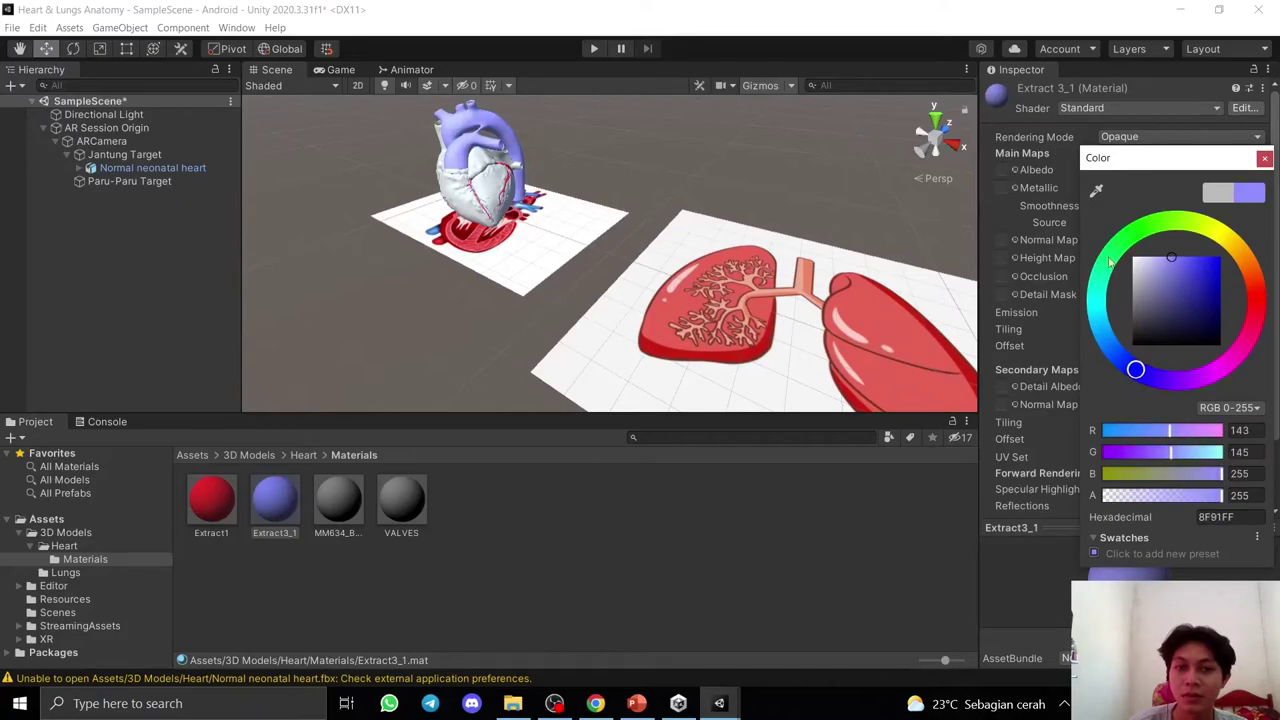
pyautogui.scroll(5, 600, 250)
pyautogui.moveTo(520, 200); pyautogui.dragTo(704, 379, button='middle')
pyautogui.keyDown('alt'); pyautogui.moveTo(704, 379); pyautogui.dragTo(690, 360); pyautogui.keyUp('alt')
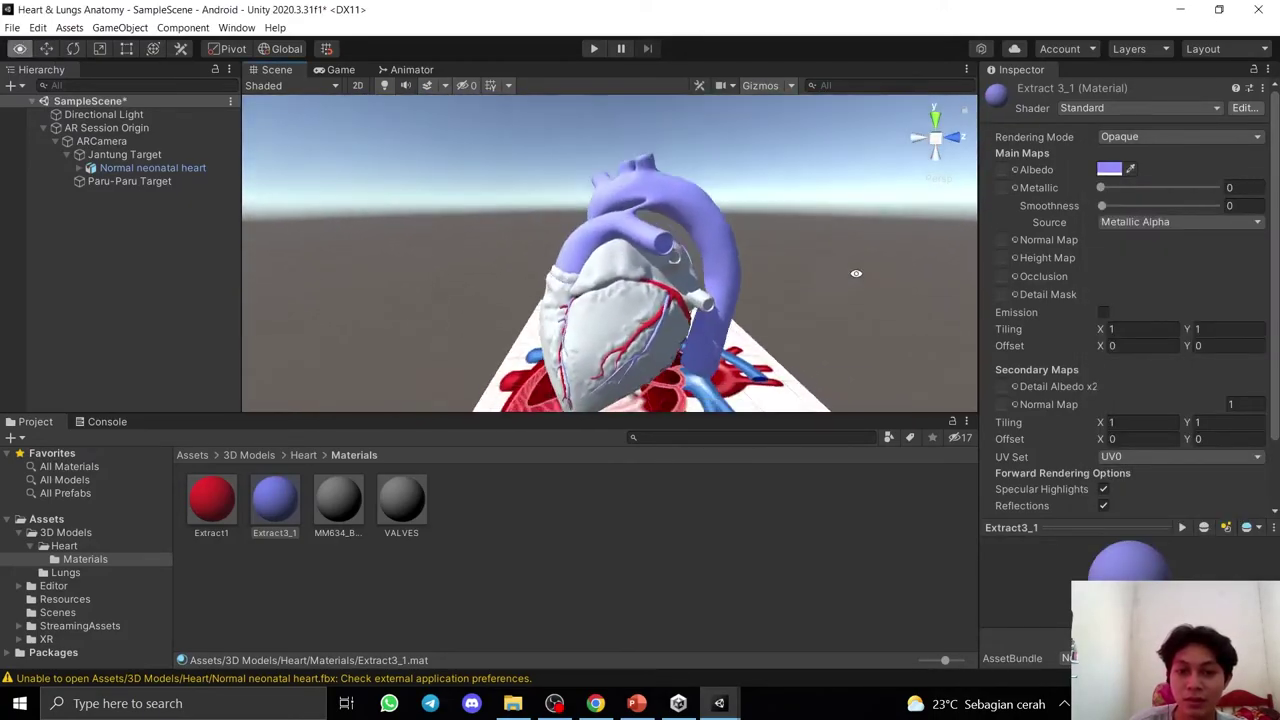
# Tint the heart's outer surface material pink.
pyautogui.click(349, 517)
pyautogui.click(1109, 169)
pyautogui.moveTo(1178, 267); pyautogui.dragTo(1188, 256)
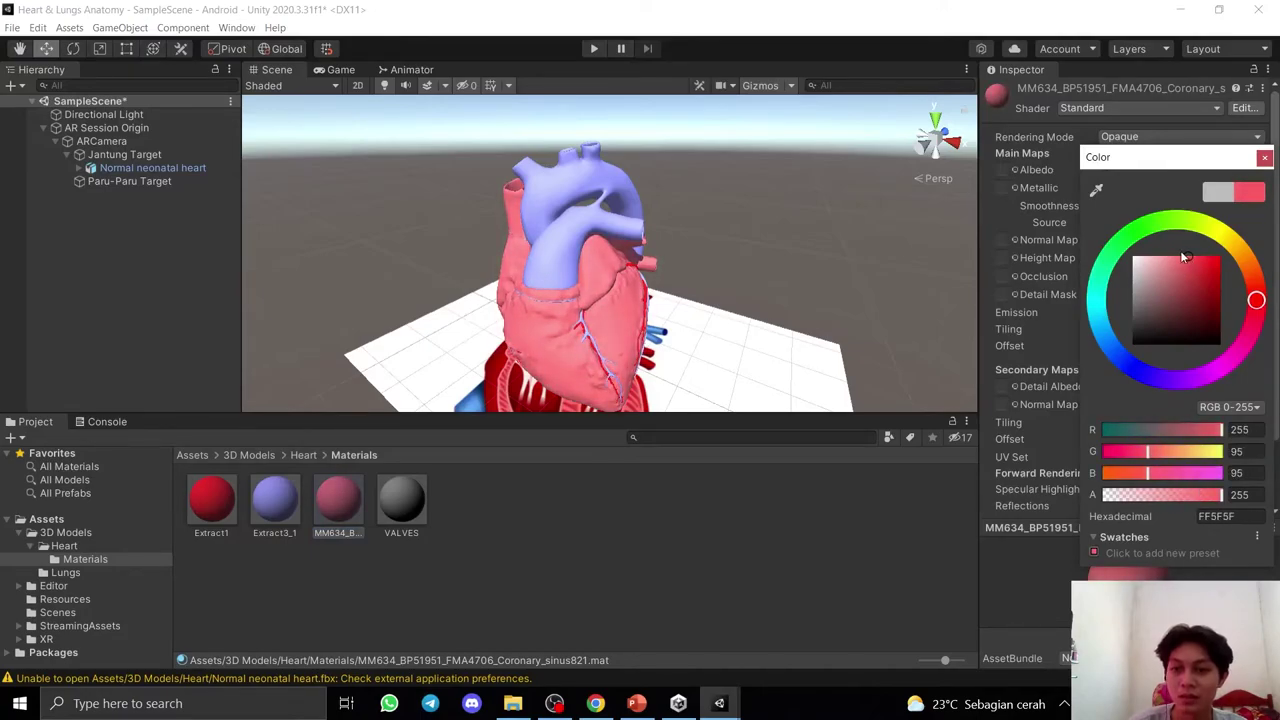
pyautogui.click(483, 510)
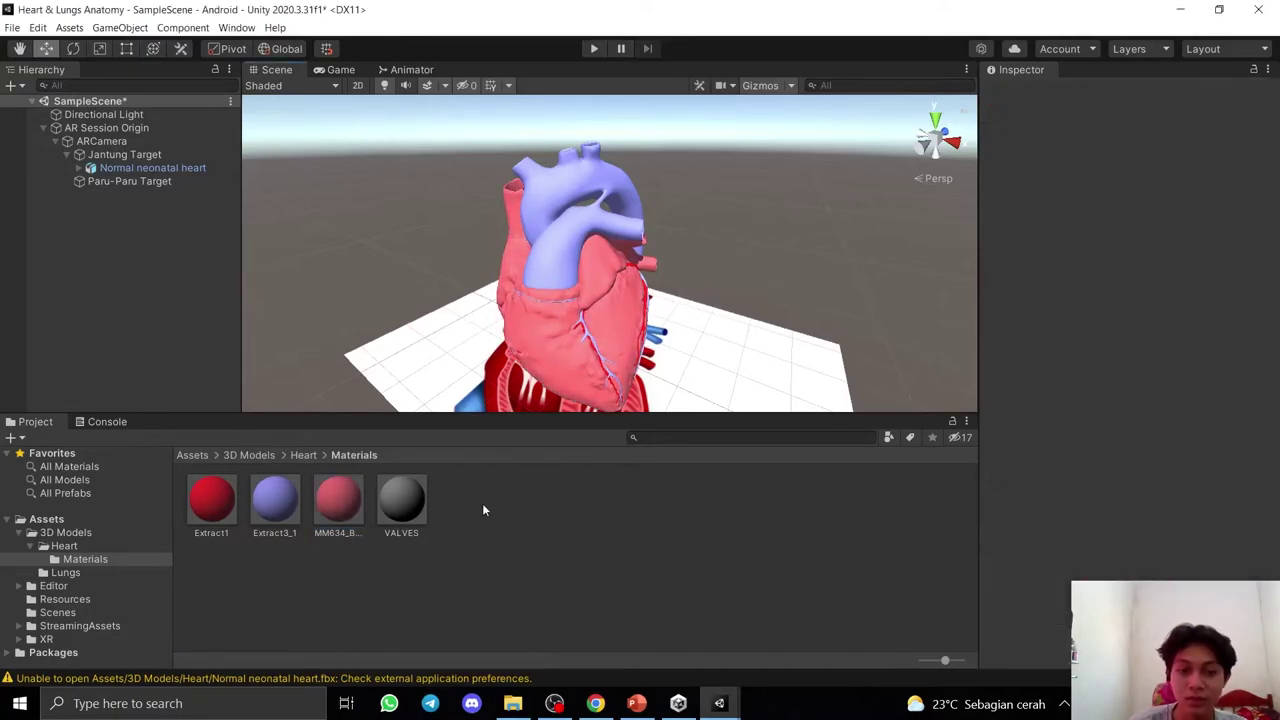
pyautogui.keyDown('alt'); pyautogui.moveTo(633, 318); pyautogui.dragTo(330, 335); pyautogui.keyUp('alt')
# Change the VALVES material from grey to a bright pinkish red.
pyautogui.click(401, 500)
pyautogui.click(1109, 169)
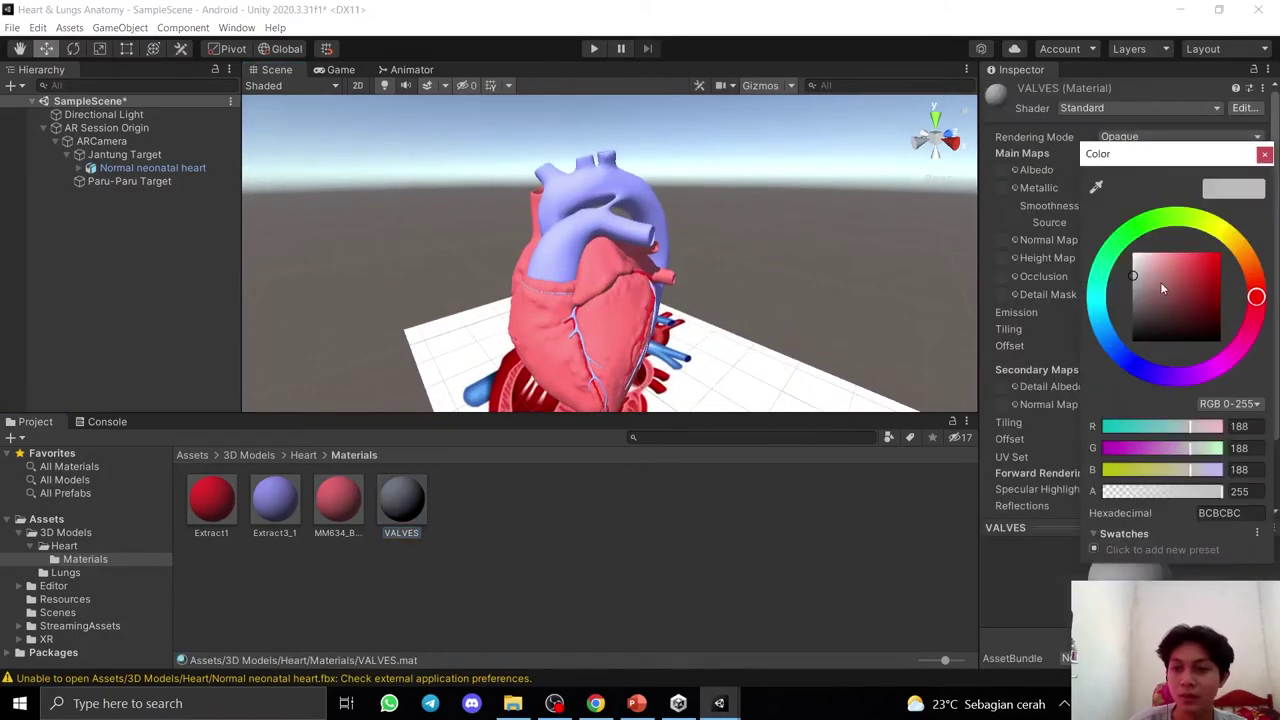
pyautogui.click(1162, 288)
pyautogui.moveTo(600, 270)
pyautogui.keyDown('alt'); pyautogui.mouseDown()
pyautogui.moveTo(745, 265)
pyautogui.moveTo(545, 397)
pyautogui.mouseUp(); pyautogui.keyUp('alt')
pyautogui.click(78, 168)
pyautogui.click(117, 219)
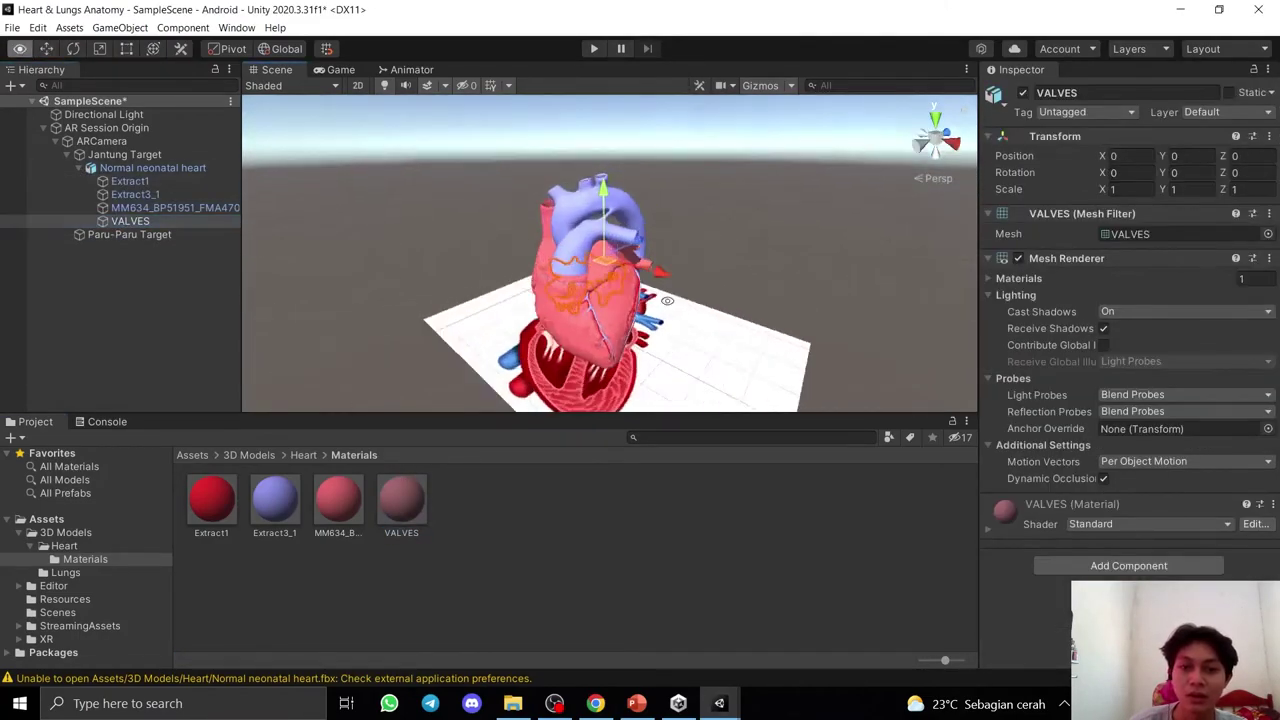
pyautogui.keyDown('alt'); pyautogui.moveTo(600, 300); pyautogui.dragTo(800, 345); pyautogui.keyUp('alt')
pyautogui.click(401, 500)
pyautogui.click(1180, 170)
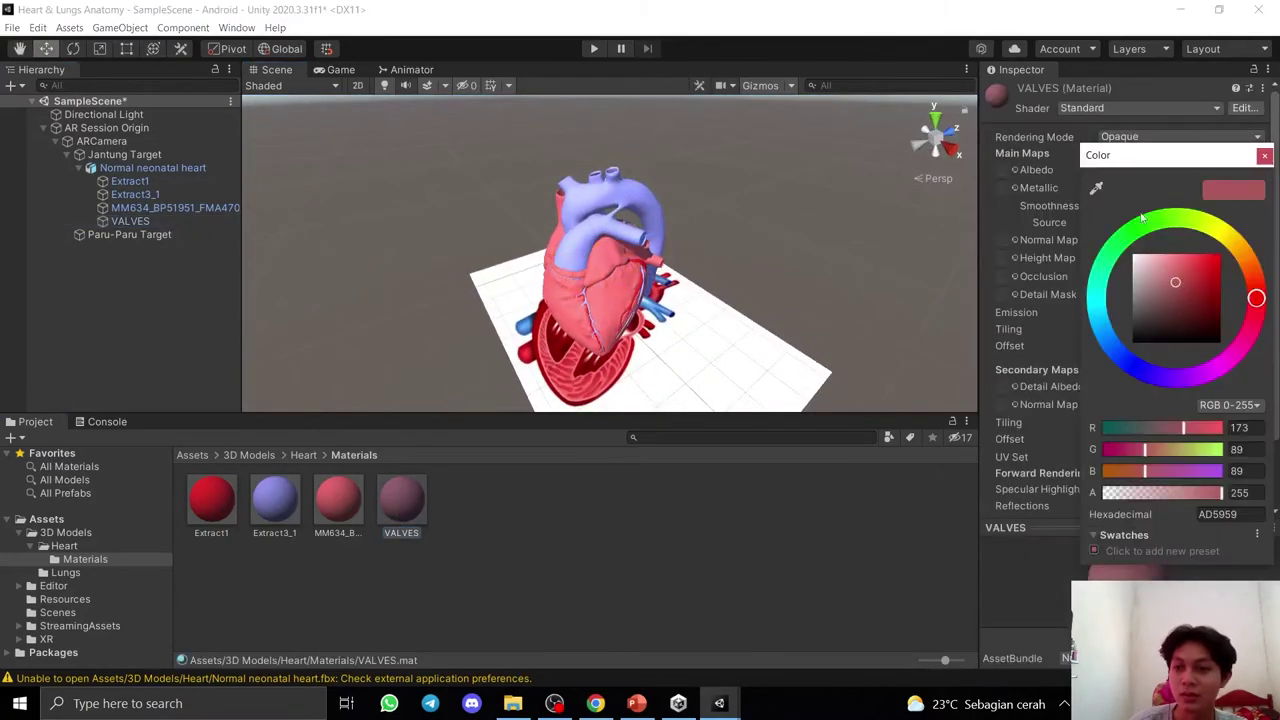
pyautogui.click(1185, 257)
pyautogui.click(1265, 156)
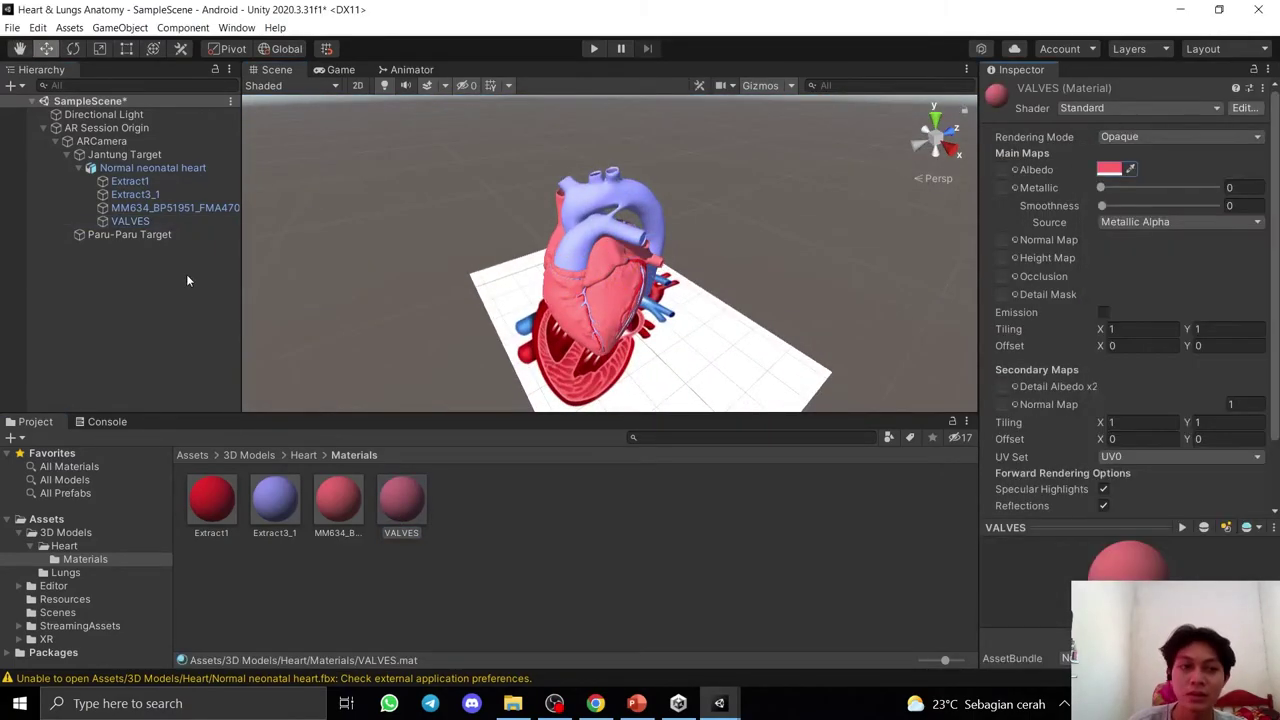
pyautogui.click(79, 168)
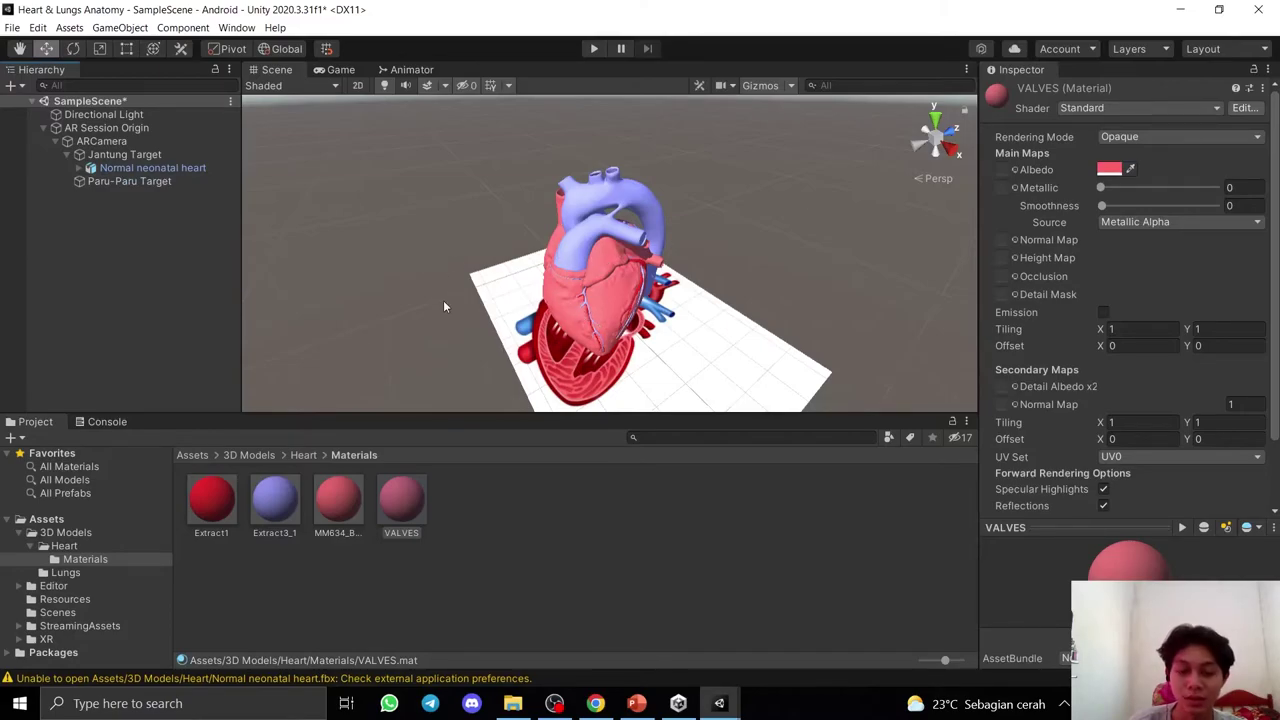
# Inspect the recoloured heart from several angles, then select Paru-Paru Target.
pyautogui.keyDown('alt'); pyautogui.moveTo(423, 277); pyautogui.dragTo(571, 304); pyautogui.keyUp('alt')
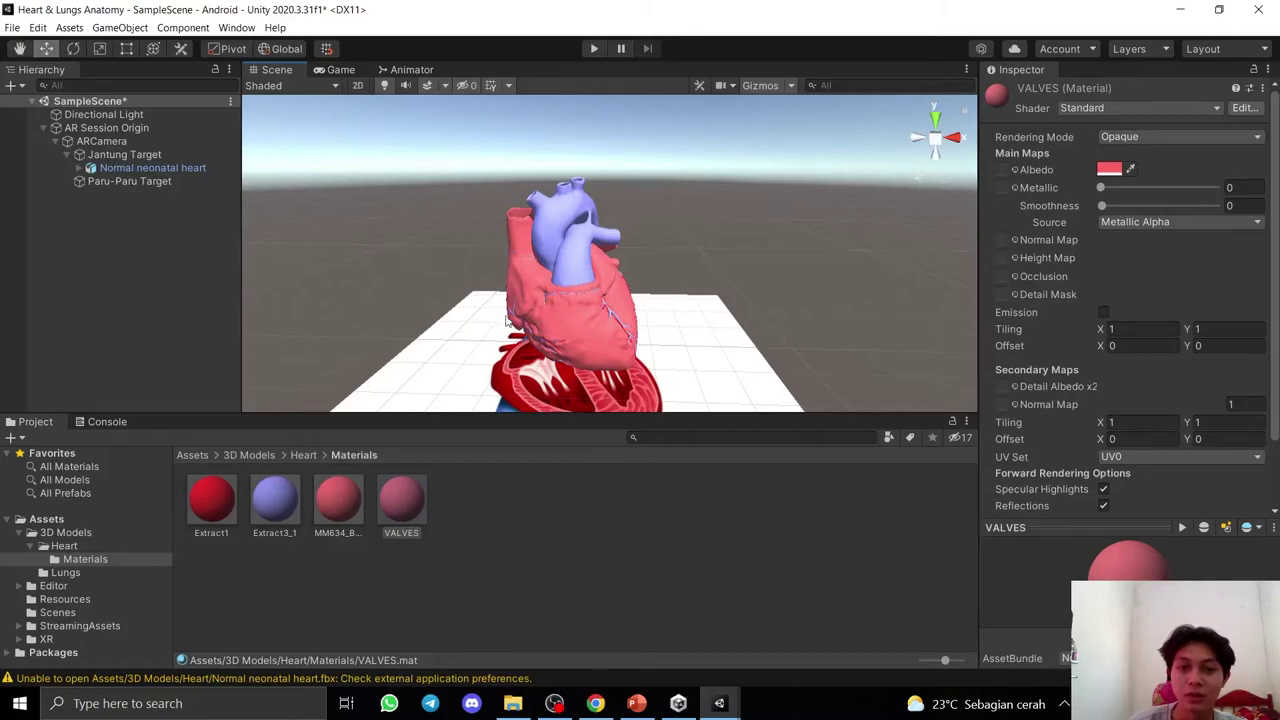
pyautogui.keyDown('alt'); pyautogui.moveTo(708, 225); pyautogui.dragTo(210, 255); pyautogui.keyUp('alt')
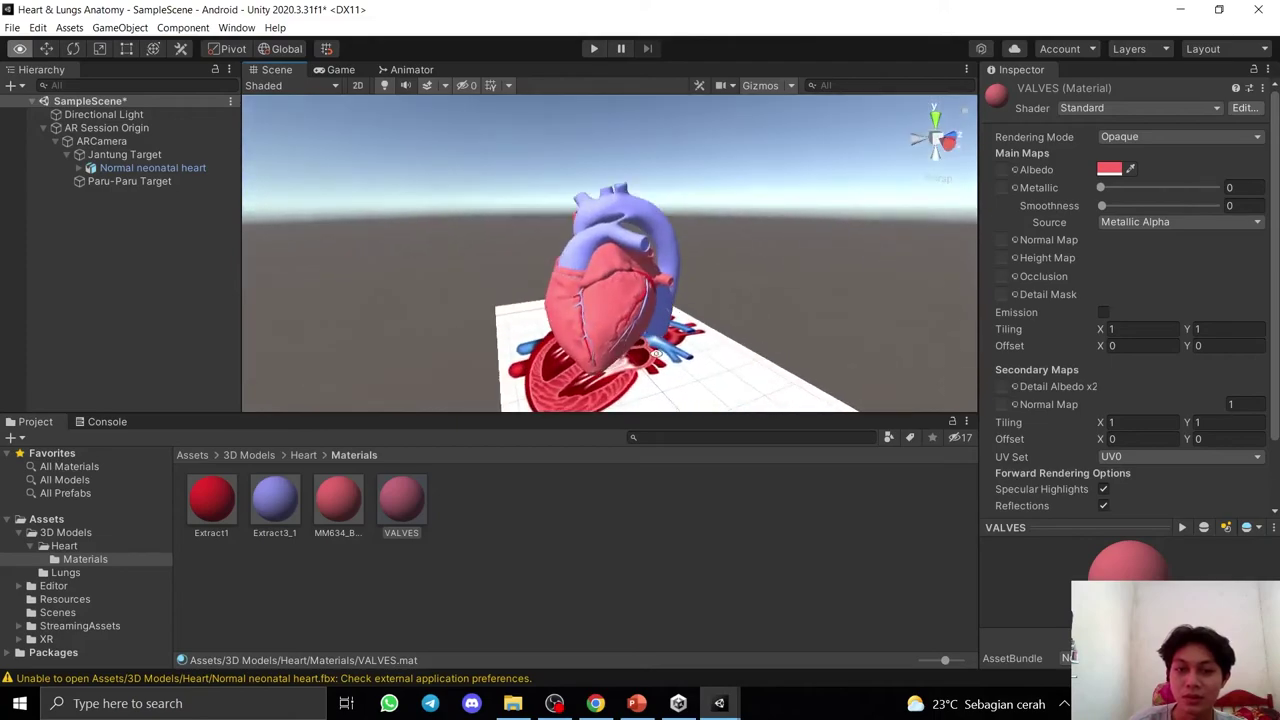
pyautogui.click(107, 180)
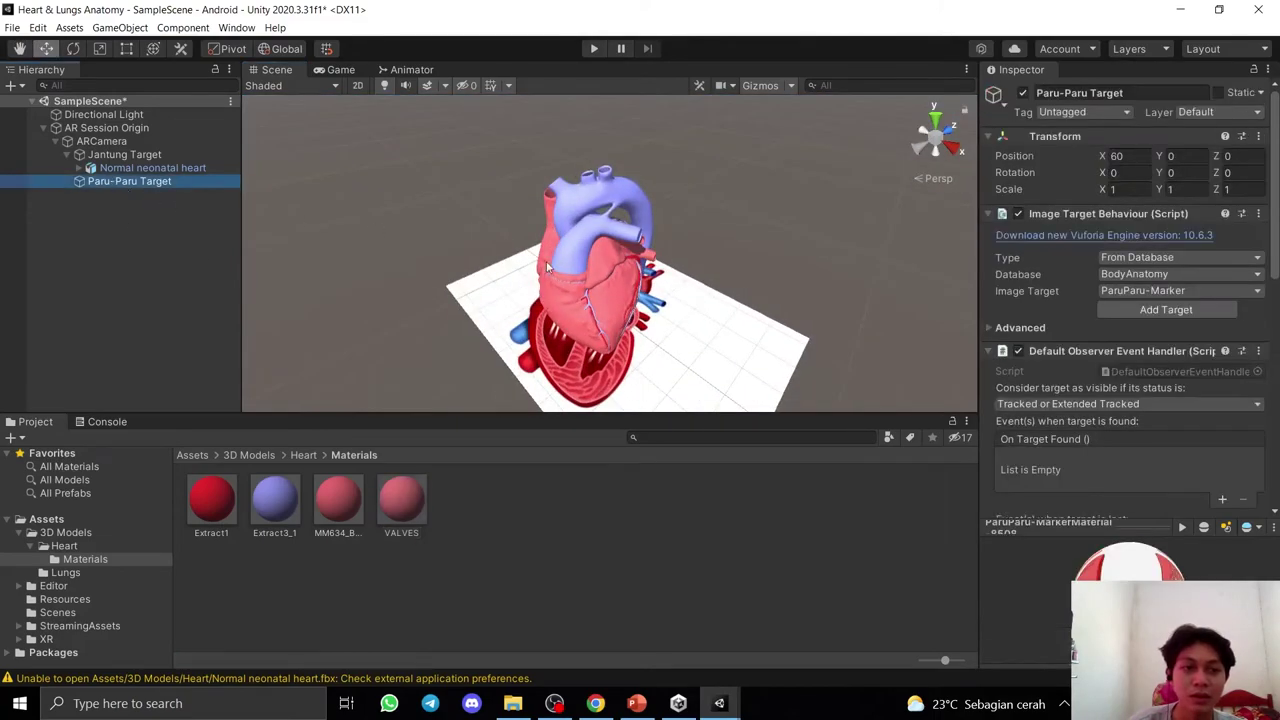
# Open Assets/3D Models/Lungs and show the lungs model's material import settings.
pyautogui.click(203, 456)
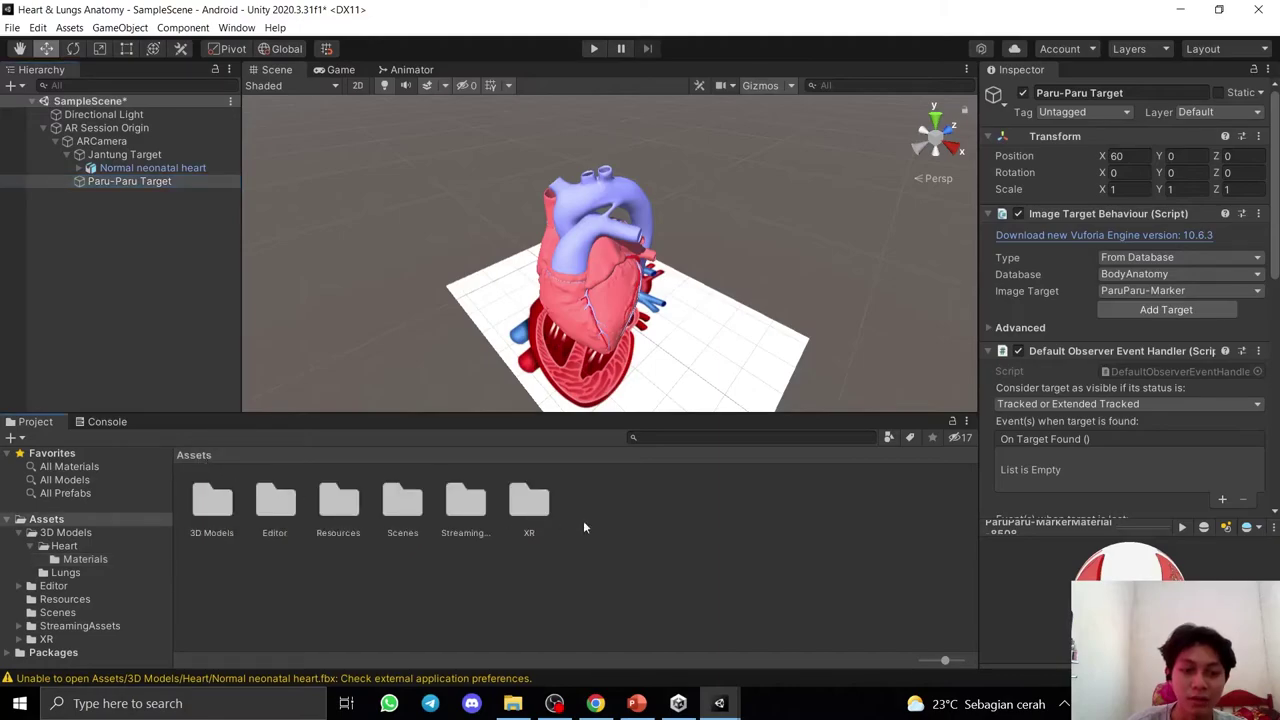
pyautogui.doubleClick(218, 514)
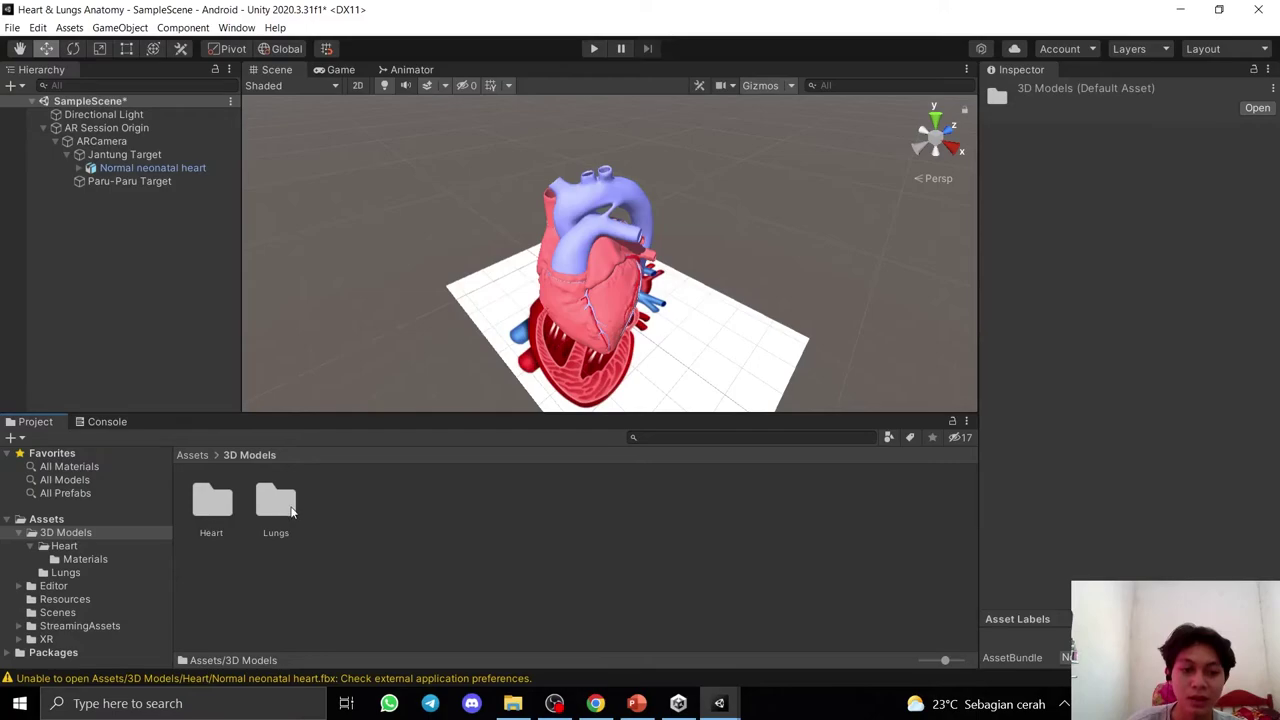
pyautogui.doubleClick(285, 514)
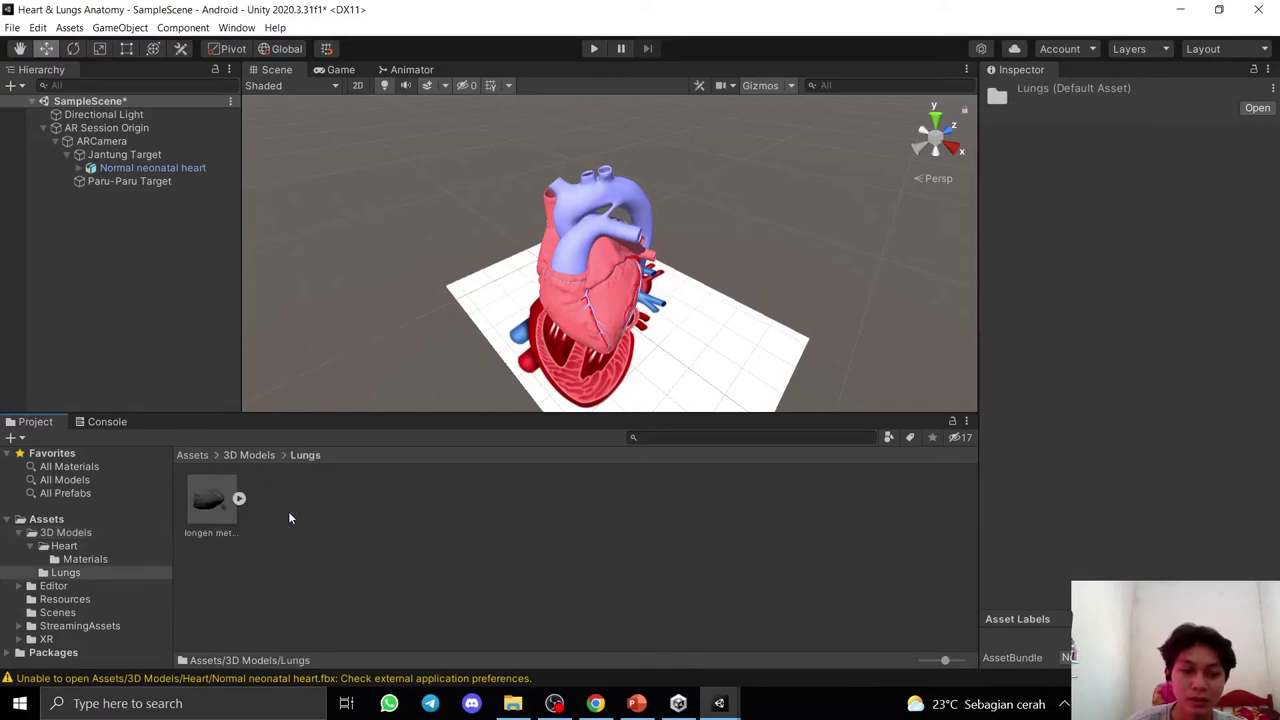
pyautogui.click(217, 509)
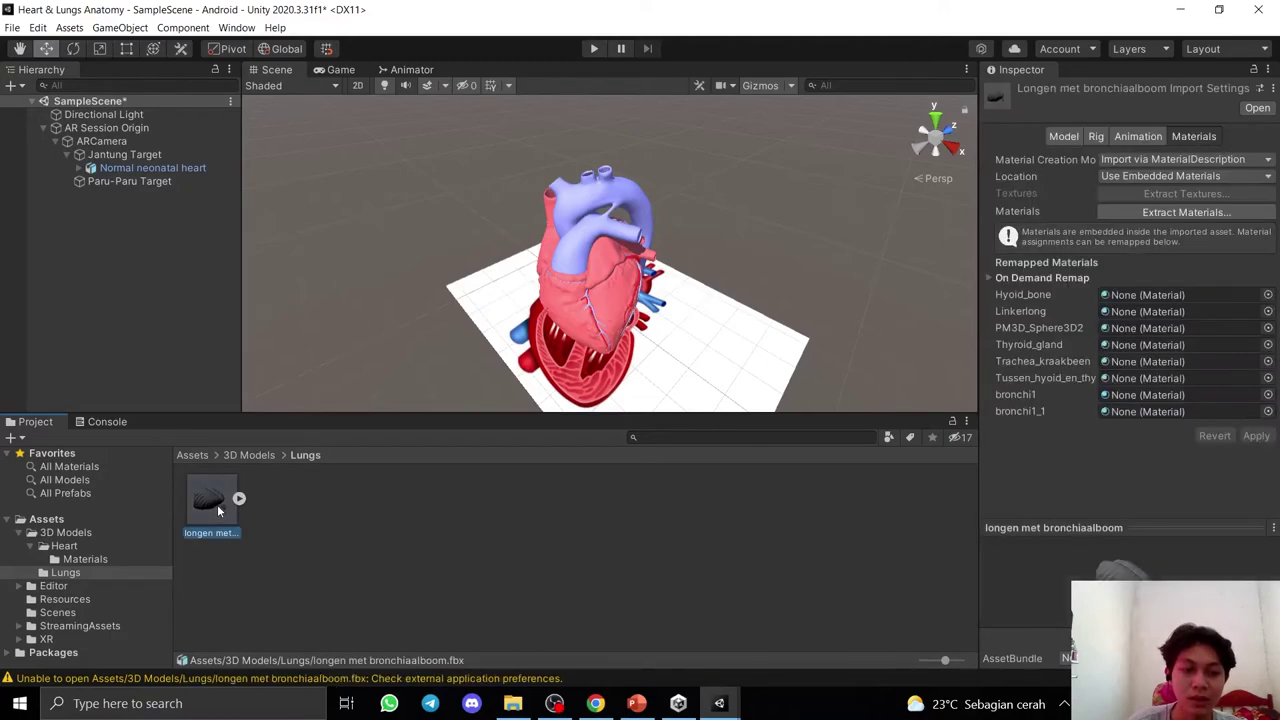
pyautogui.click(1195, 137)
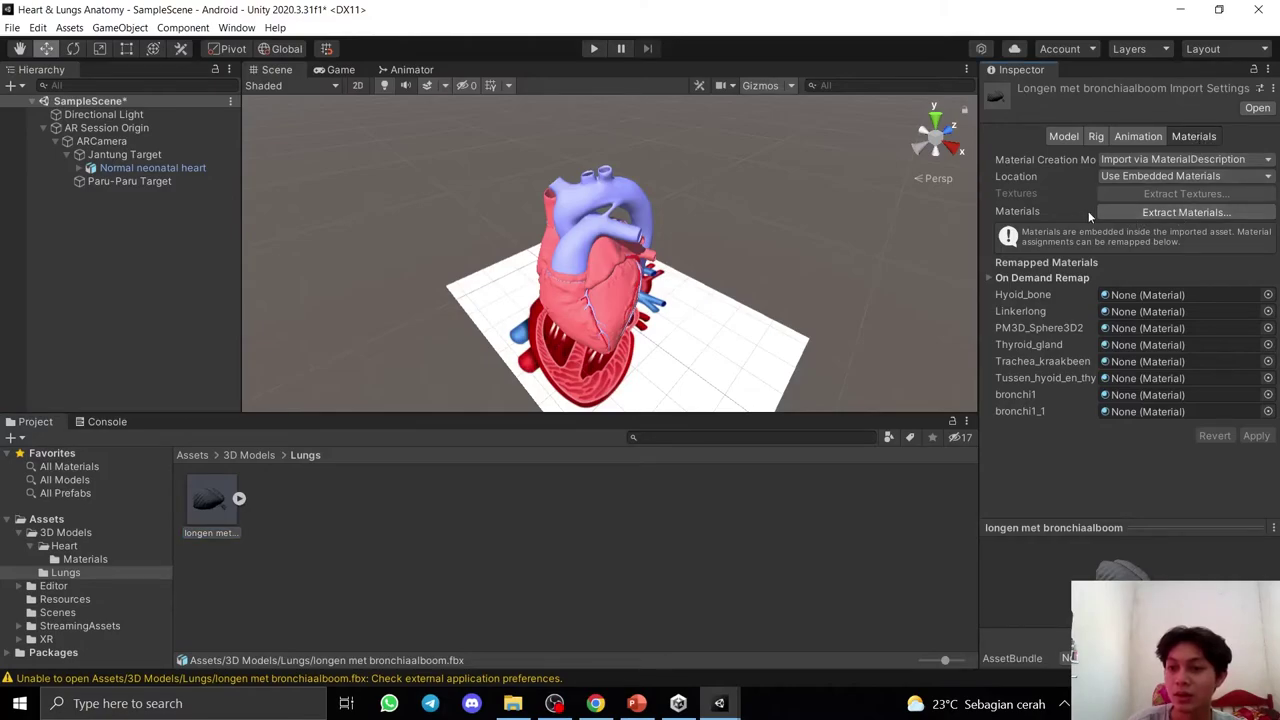
# Extract the lung materials into a newly created Lungs/Materials folder.
pyautogui.click(1171, 210)
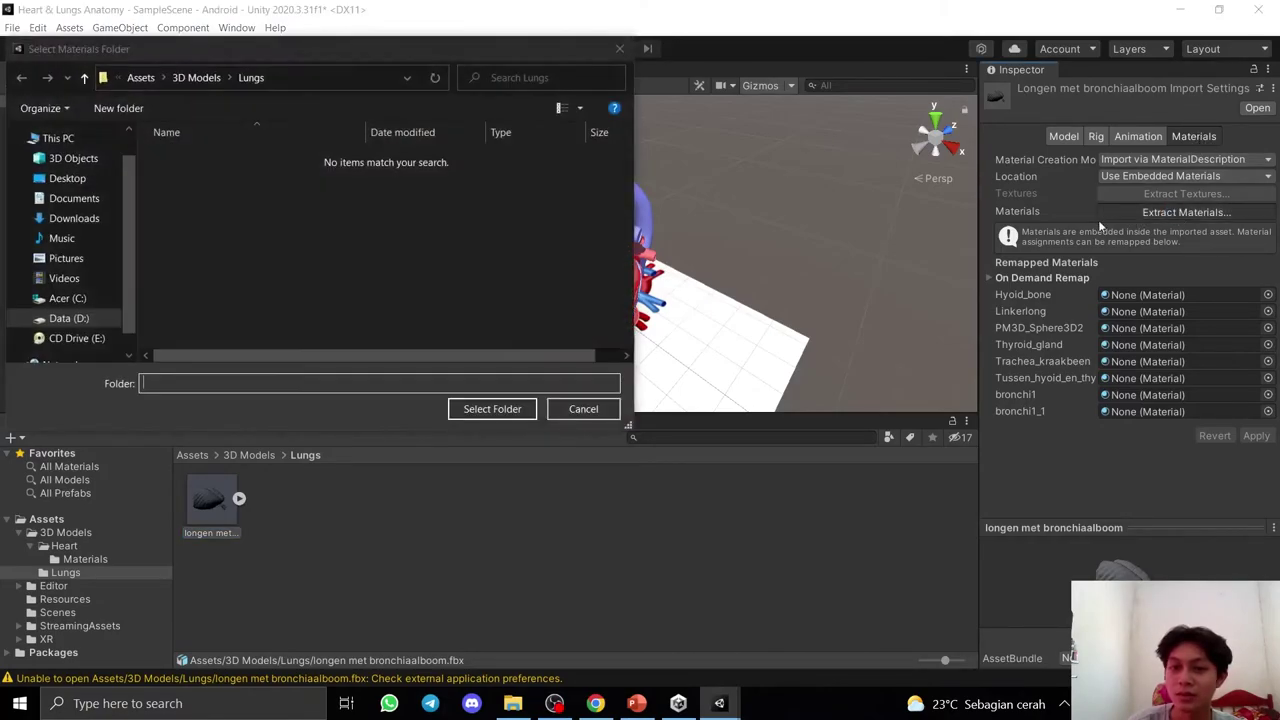
pyautogui.rightClick(316, 200)
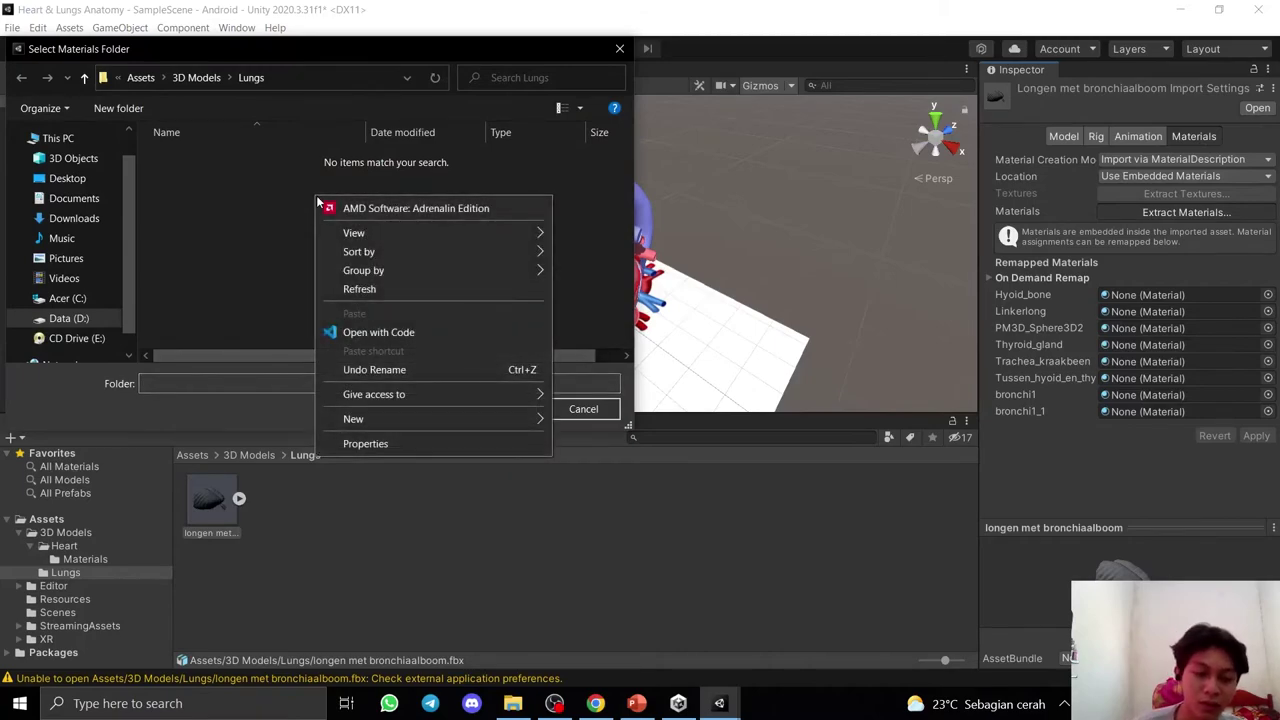
pyautogui.click(226, 213)
pyautogui.hotkey('ctrl', 'shift', 'n')
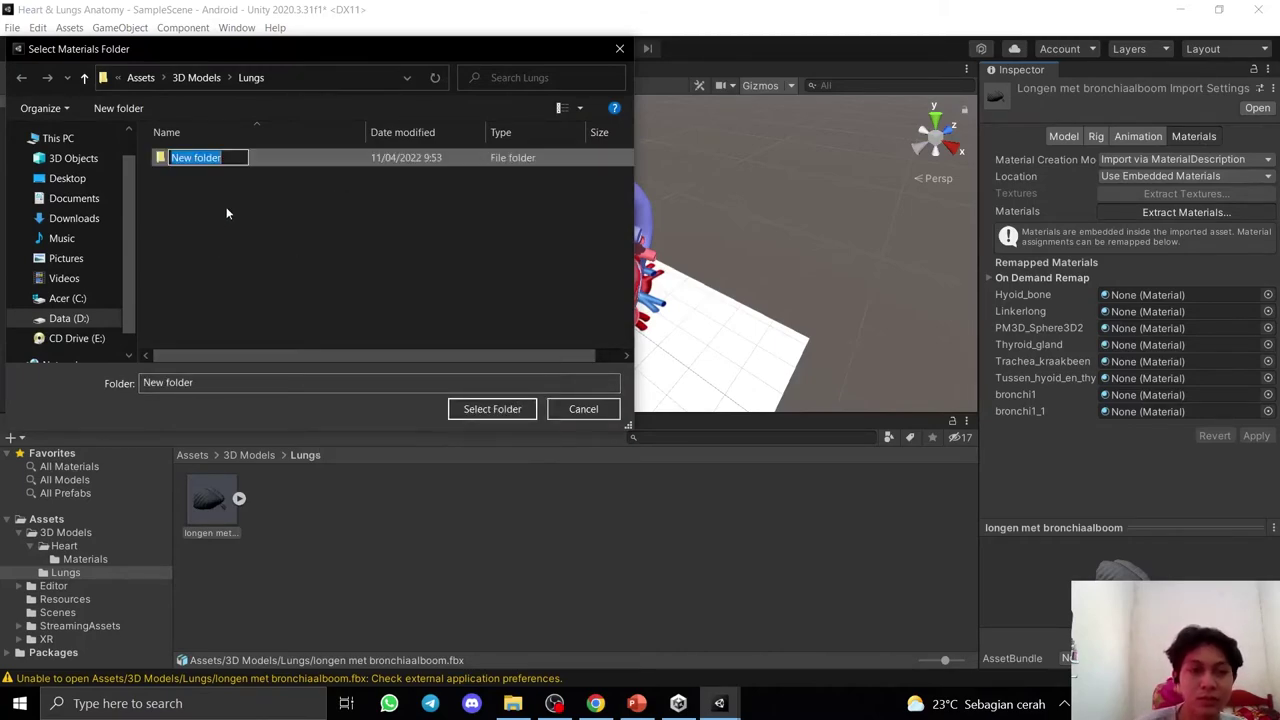
pyautogui.write('M')
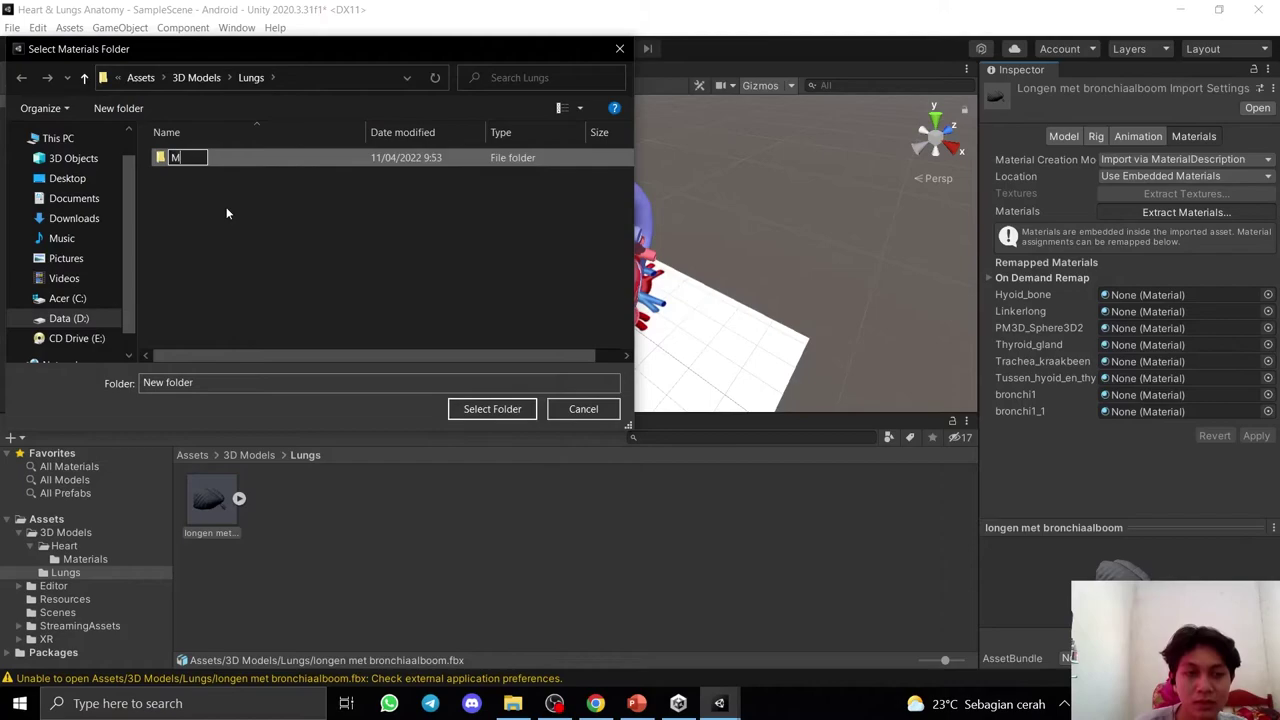
pyautogui.write('aterials')
pyautogui.press('Return')
pyautogui.click(263, 160)
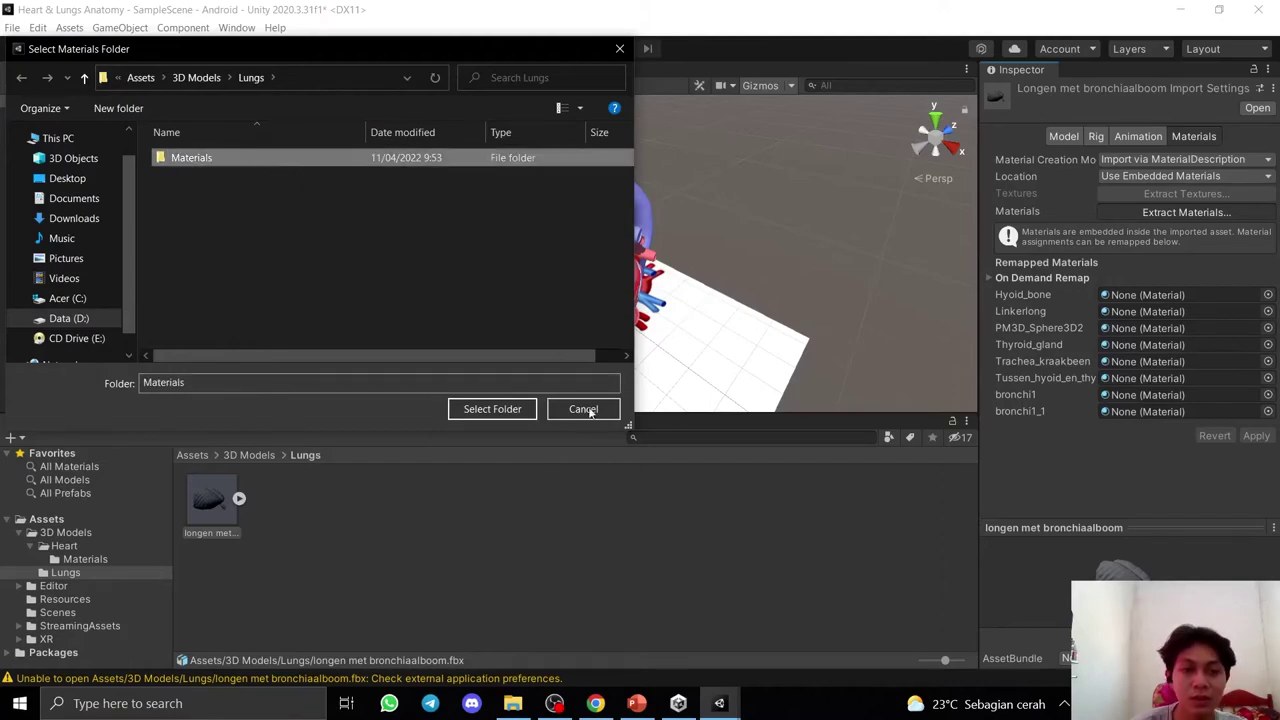
pyautogui.click(492, 409)
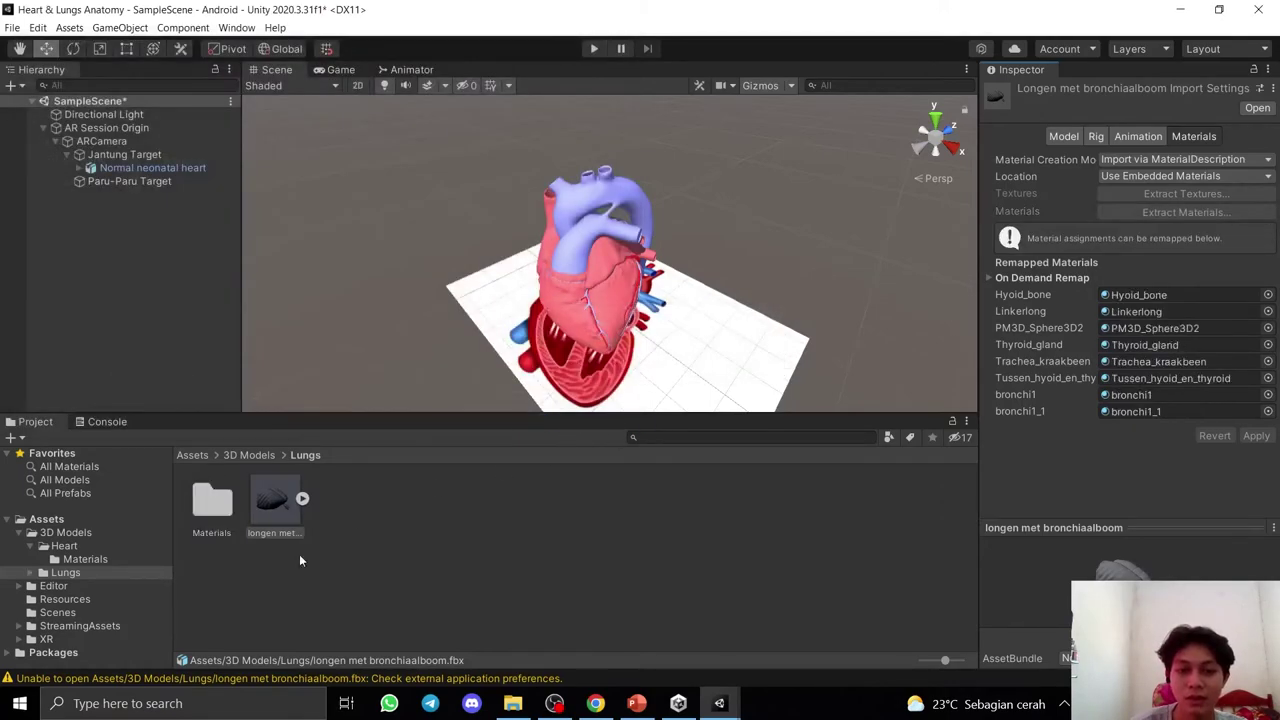
# Parent the lungs model under Paru-Paru Target and frame it in the Scene view.
pyautogui.click(361, 555)
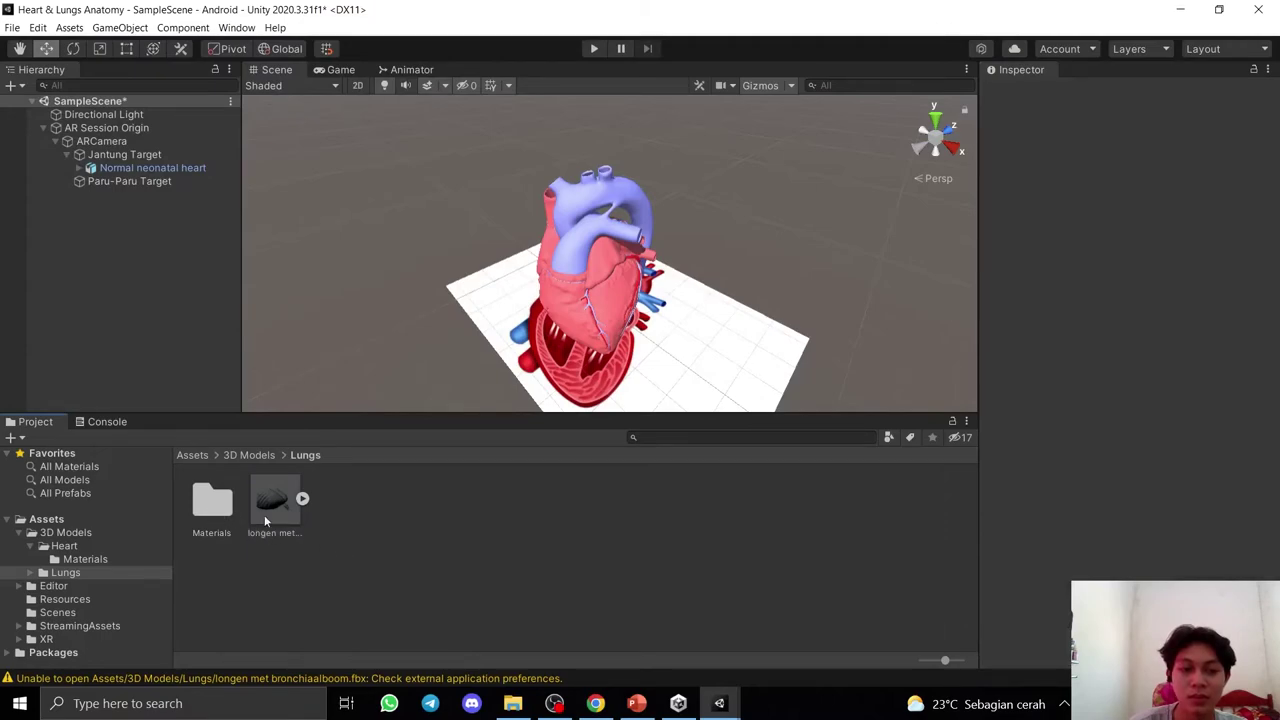
pyautogui.moveTo(275, 514)
pyautogui.mouseDown()
pyautogui.moveTo(281, 524)
pyautogui.moveTo(203, 249)
pyautogui.mouseUp()
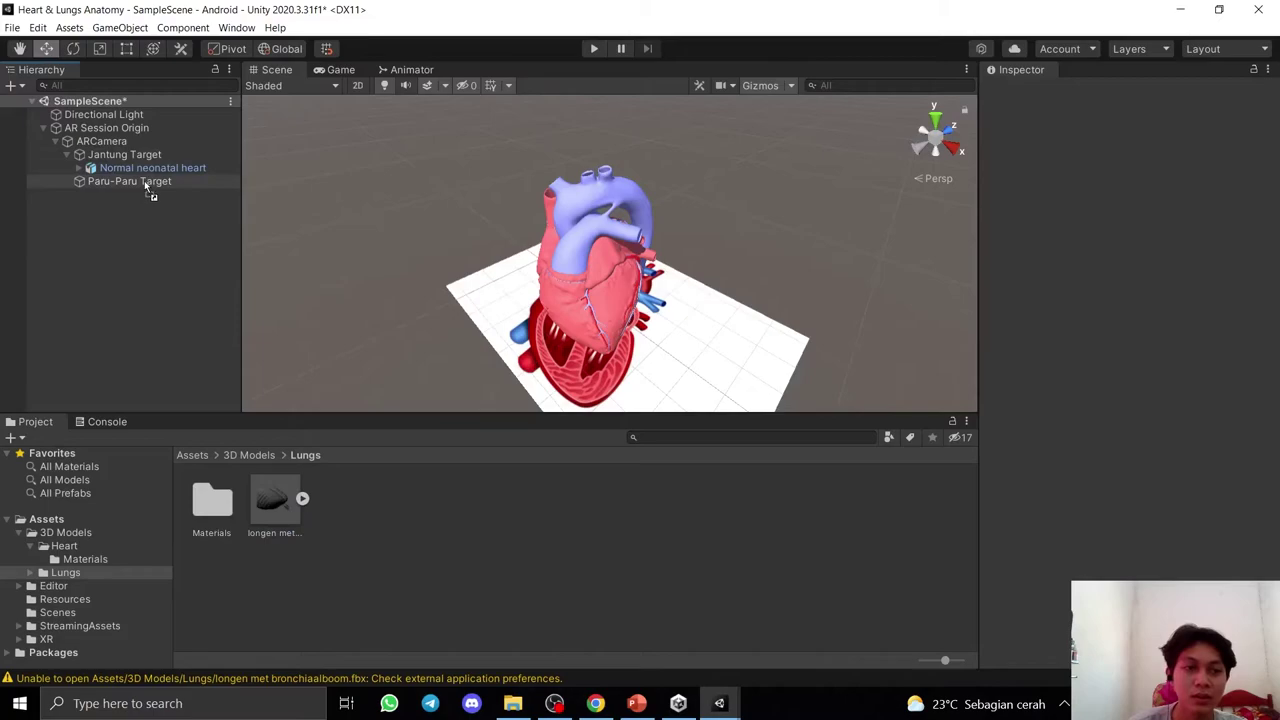
pyautogui.moveTo(146, 177); pyautogui.dragTo(144, 180)
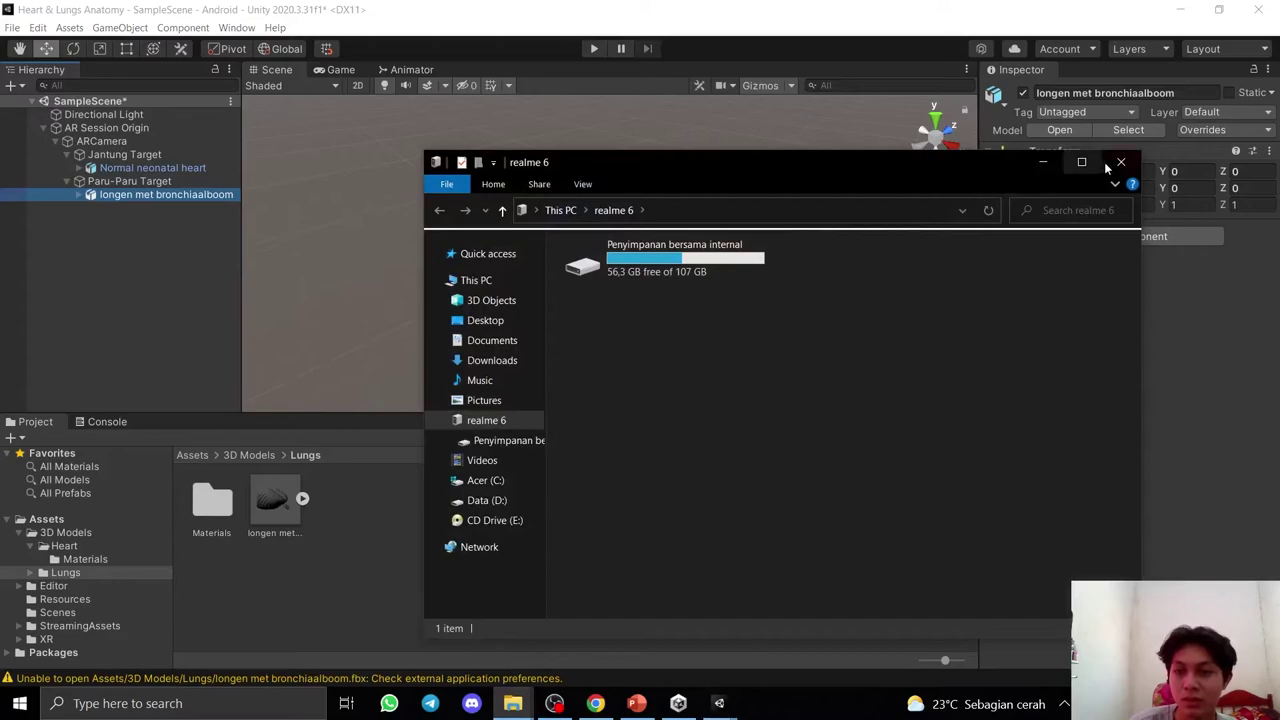
pyautogui.click(1120, 162)
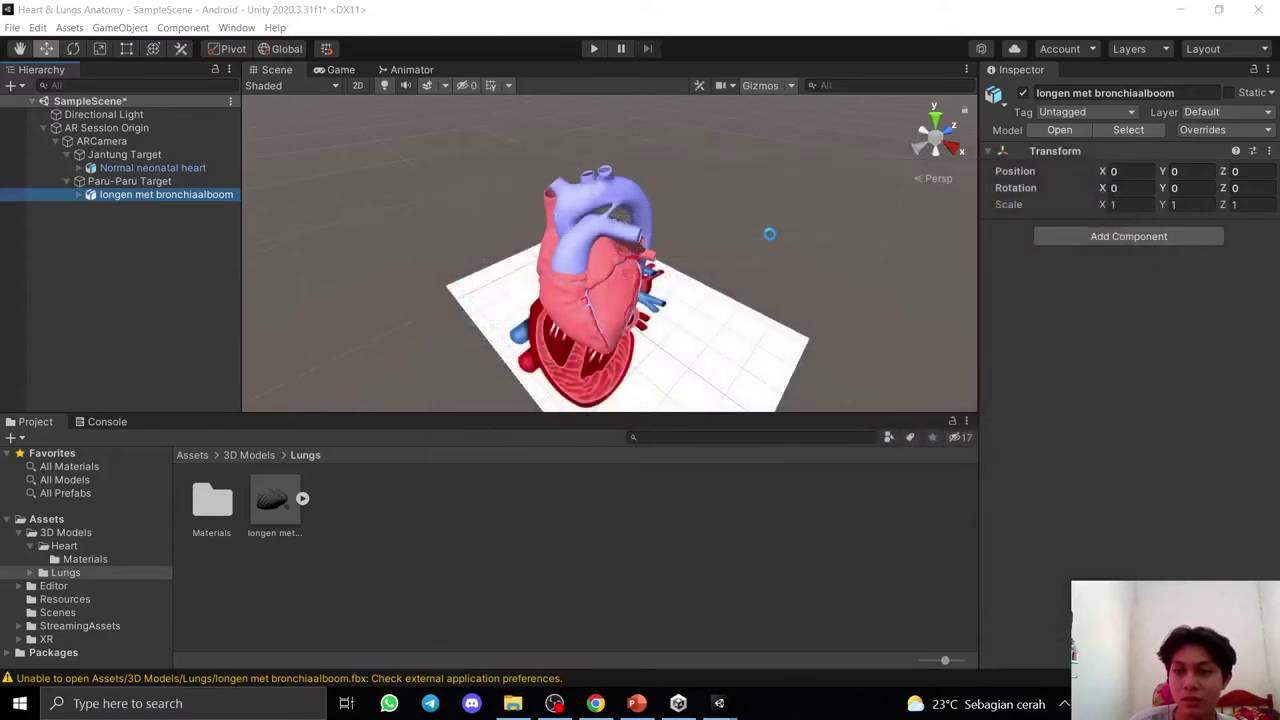
pyautogui.keyDown('alt'); pyautogui.moveTo(816, 255); pyautogui.dragTo(643, 211); pyautogui.keyUp('alt')
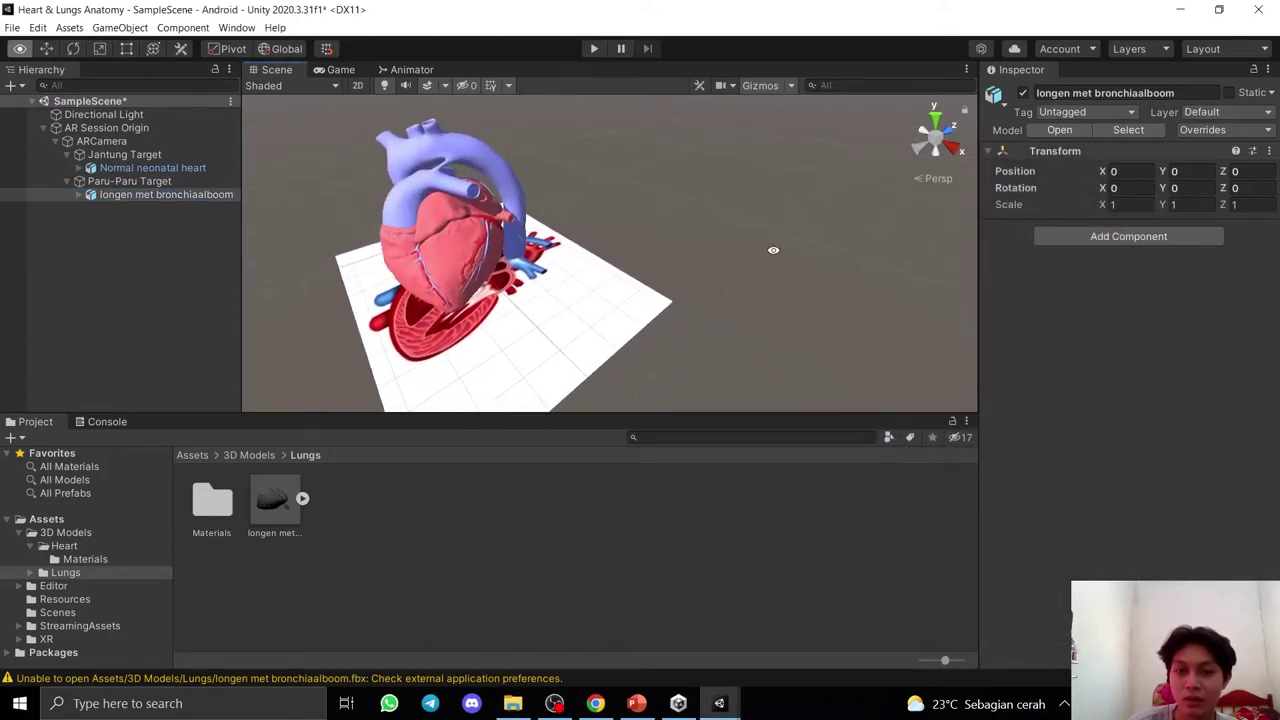
pyautogui.press('f')
pyautogui.press('w')
pyautogui.moveTo(870, 308); pyautogui.dragTo(558, 327, button='middle')
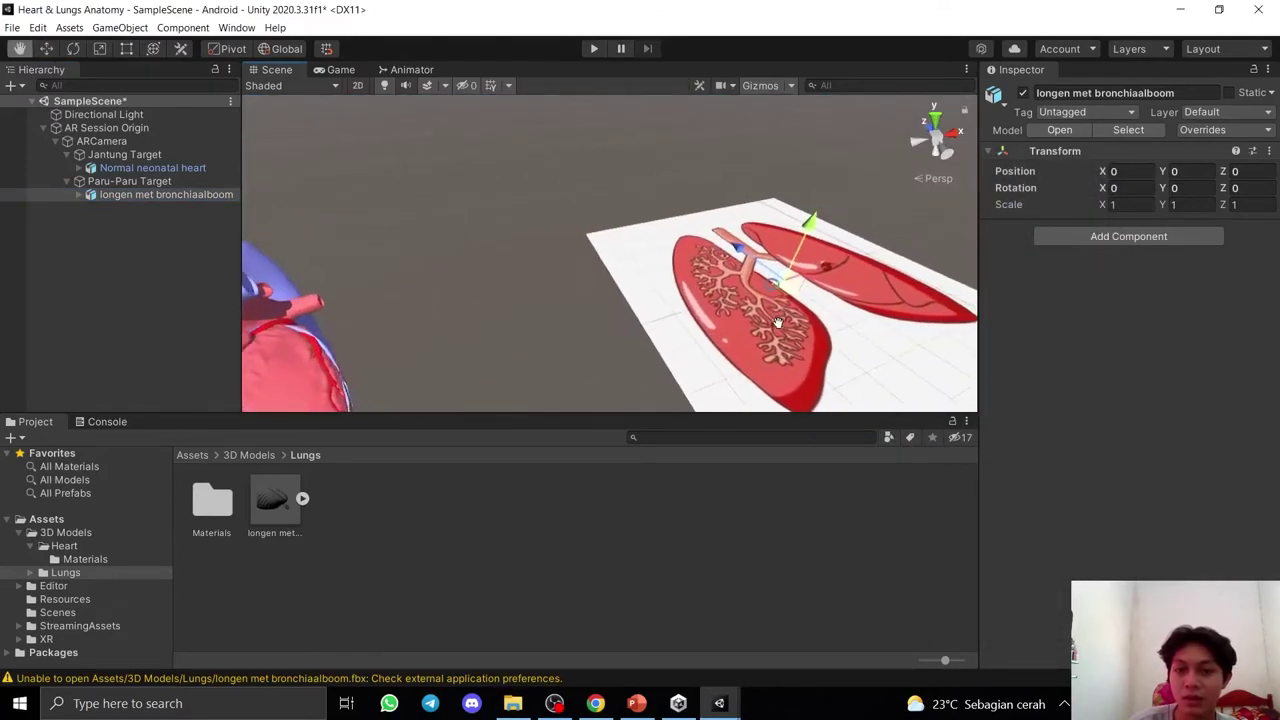
pyautogui.keyDown('alt'); pyautogui.moveTo(752, 296); pyautogui.dragTo(900, 270); pyautogui.keyUp('alt')
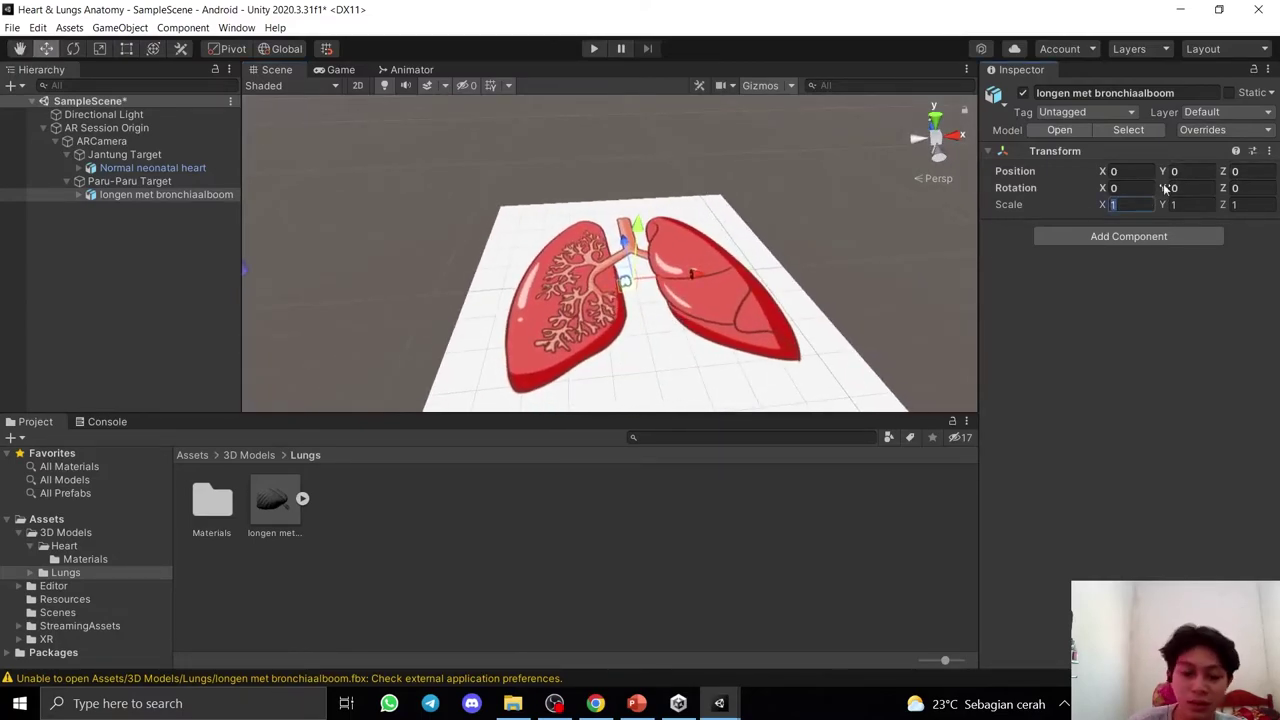
# Scale the lungs model to 15 on all axes.
pyautogui.write('15')
pyautogui.click(1172, 205)
pyautogui.write('15')
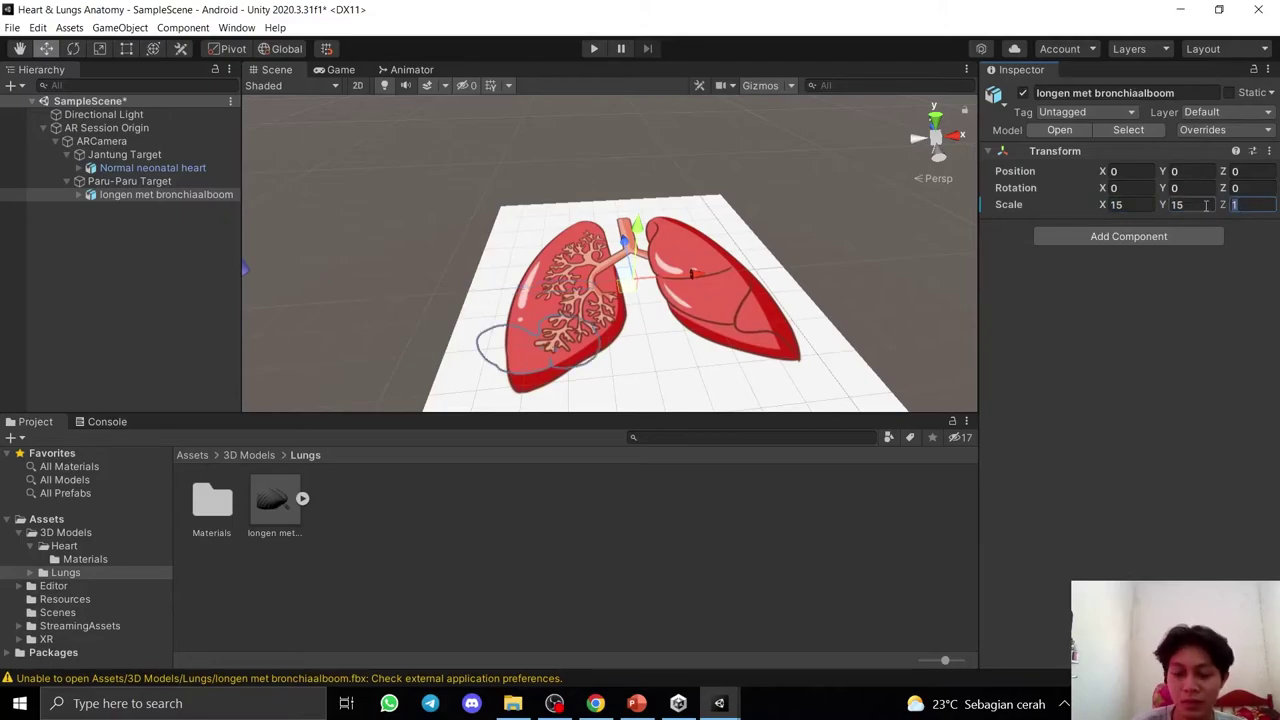
pyautogui.write('15')
pyautogui.write('25')
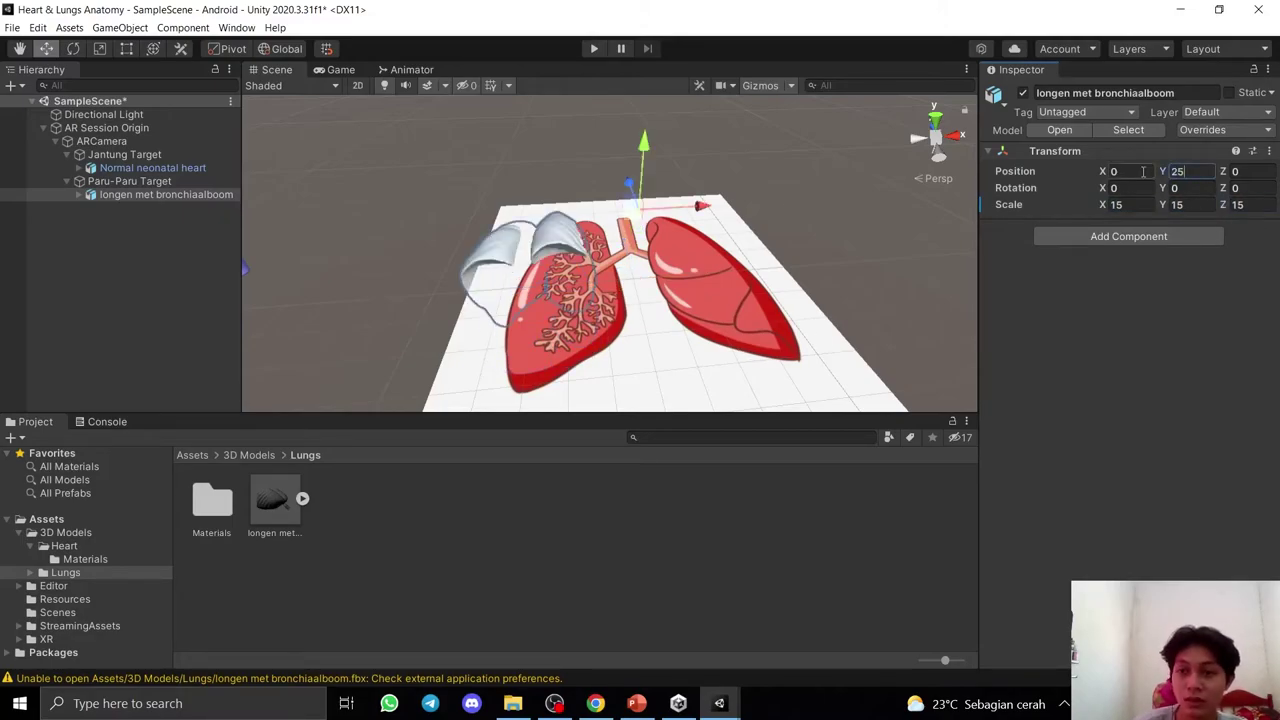
pyautogui.write('60')
pyautogui.moveTo(354, 295)
pyautogui.keyDown('alt'); pyautogui.mouseDown()
pyautogui.moveTo(581, 92)
pyautogui.moveTo(776, 171)
pyautogui.mouseUp(); pyautogui.keyUp('alt')
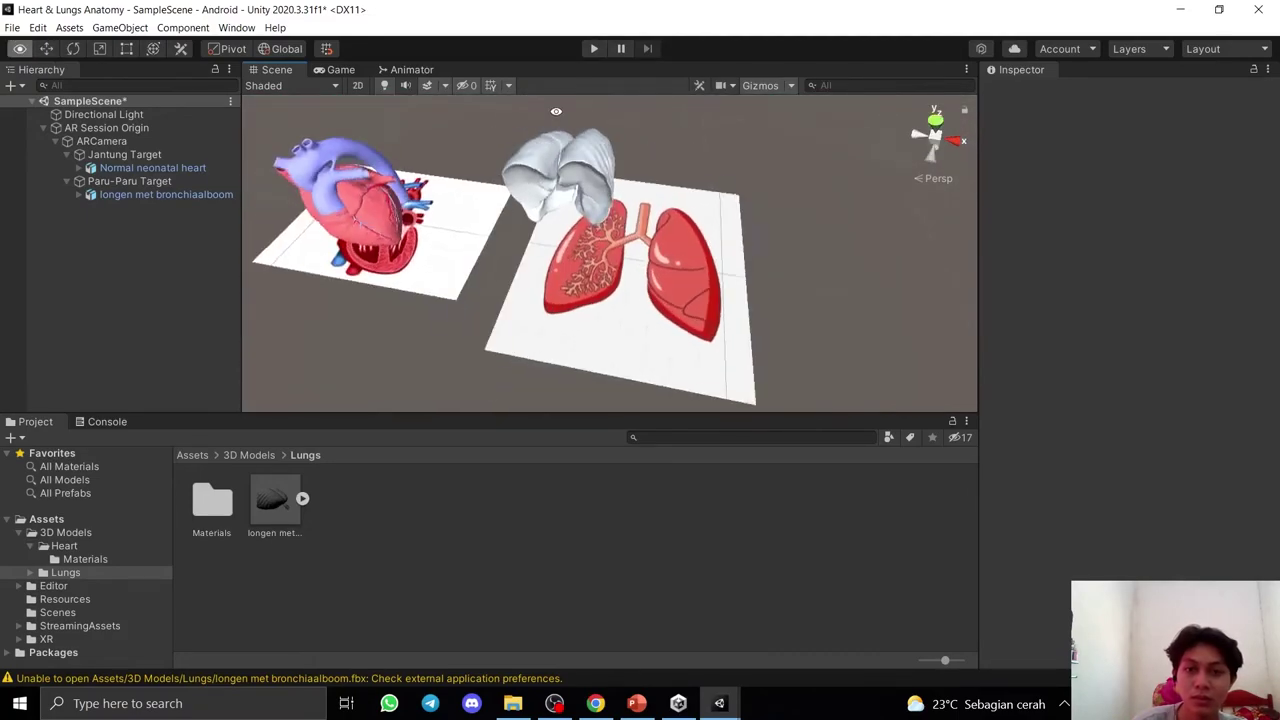
# Set the lungs' position X -70, Z -35 and rotation 180 on X and Y.
pyautogui.click(590, 185)
pyautogui.click(1186, 171)
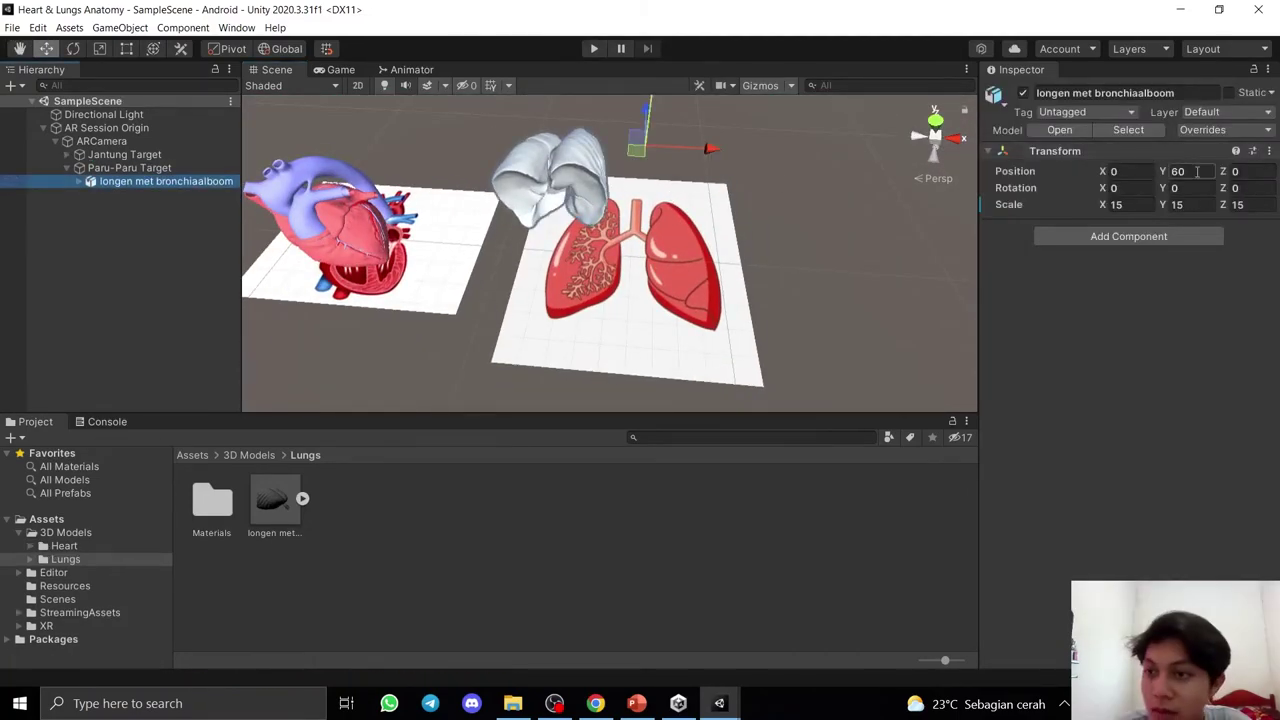
pyautogui.write('0')
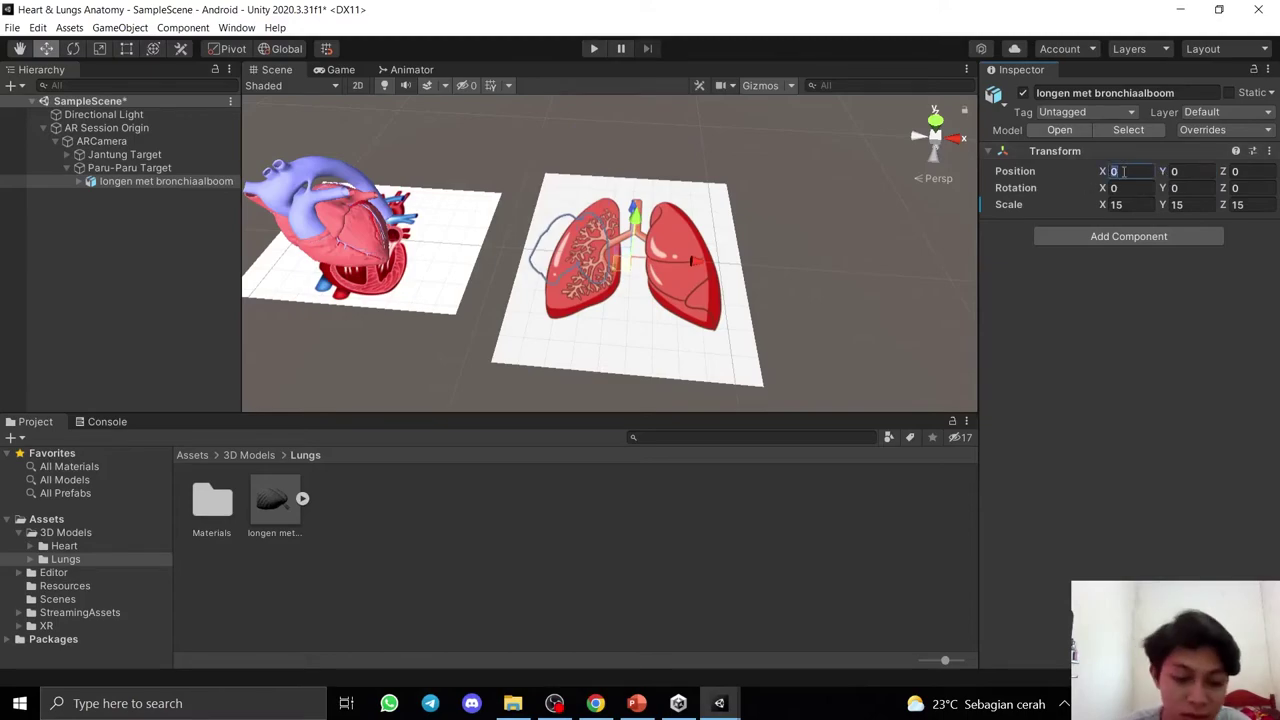
pyautogui.write('-70')
pyautogui.write('-35')
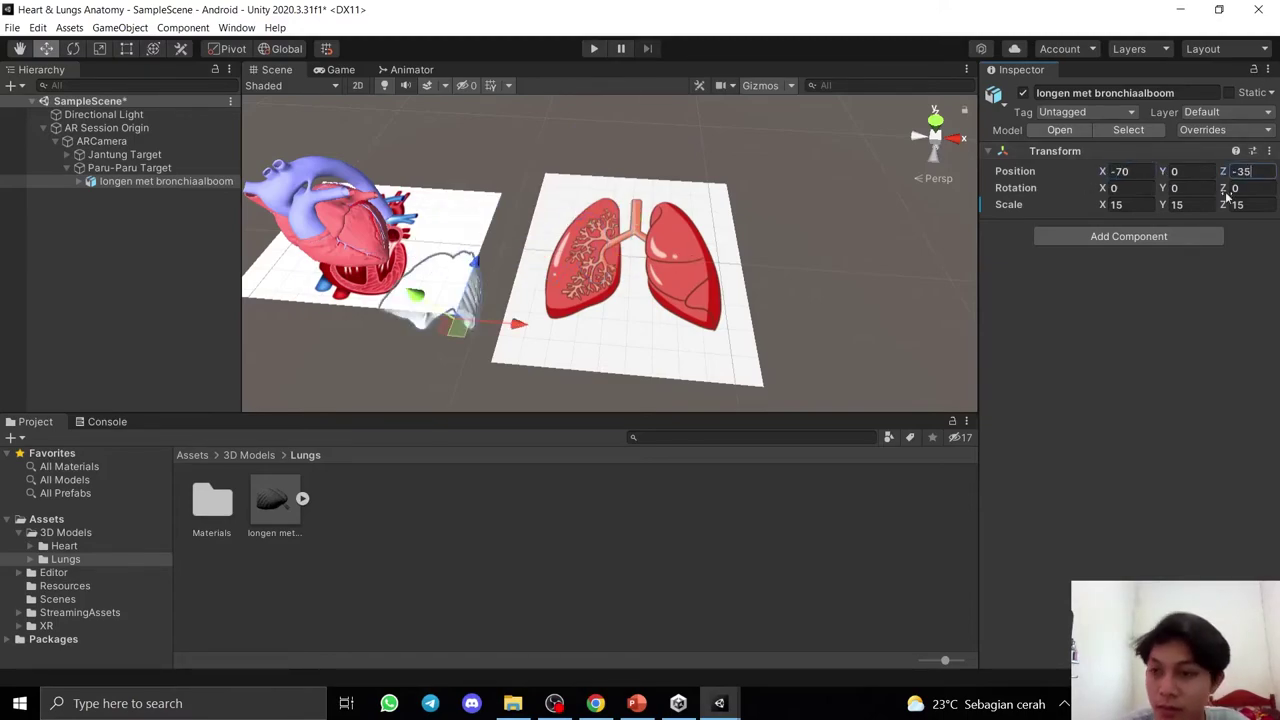
pyautogui.write('180')
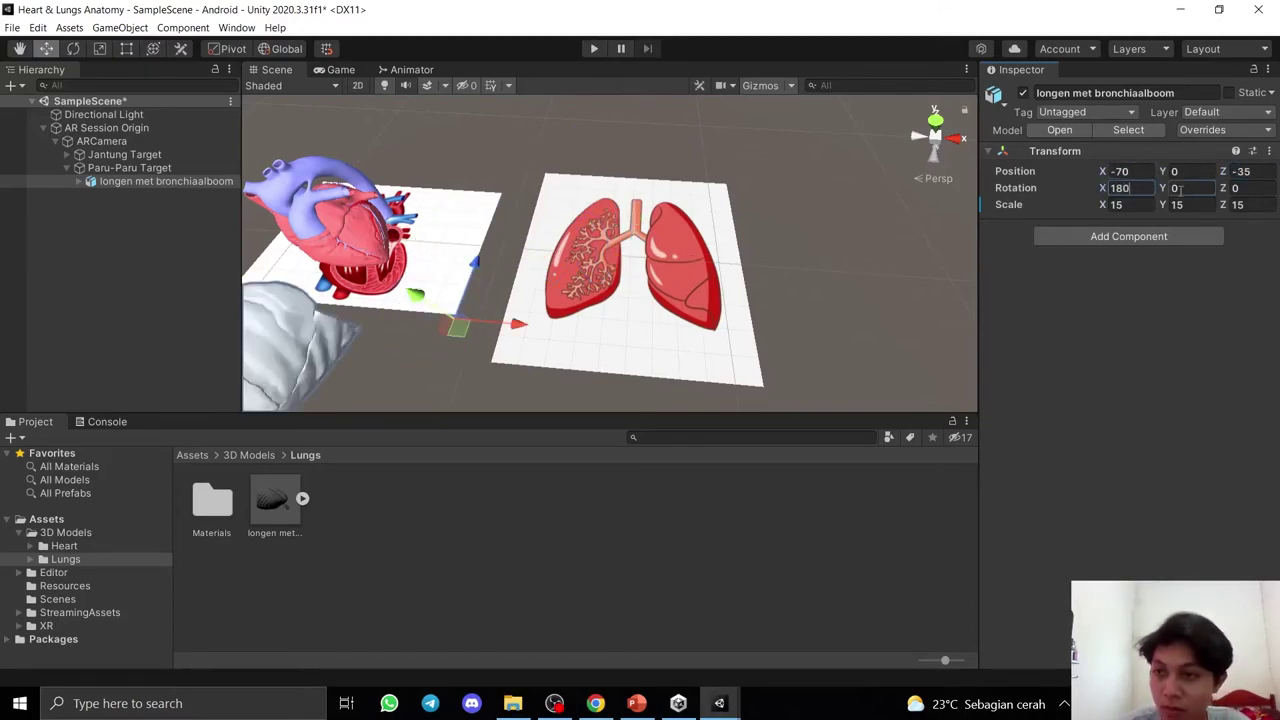
pyautogui.click(1170, 188)
pyautogui.write('180')
pyautogui.click(836, 234)
pyautogui.moveTo(420, 220)
pyautogui.keyDown('alt'); pyautogui.mouseDown()
pyautogui.moveTo(381, 266)
pyautogui.moveTo(118, 180)
pyautogui.mouseUp(); pyautogui.keyUp('alt')
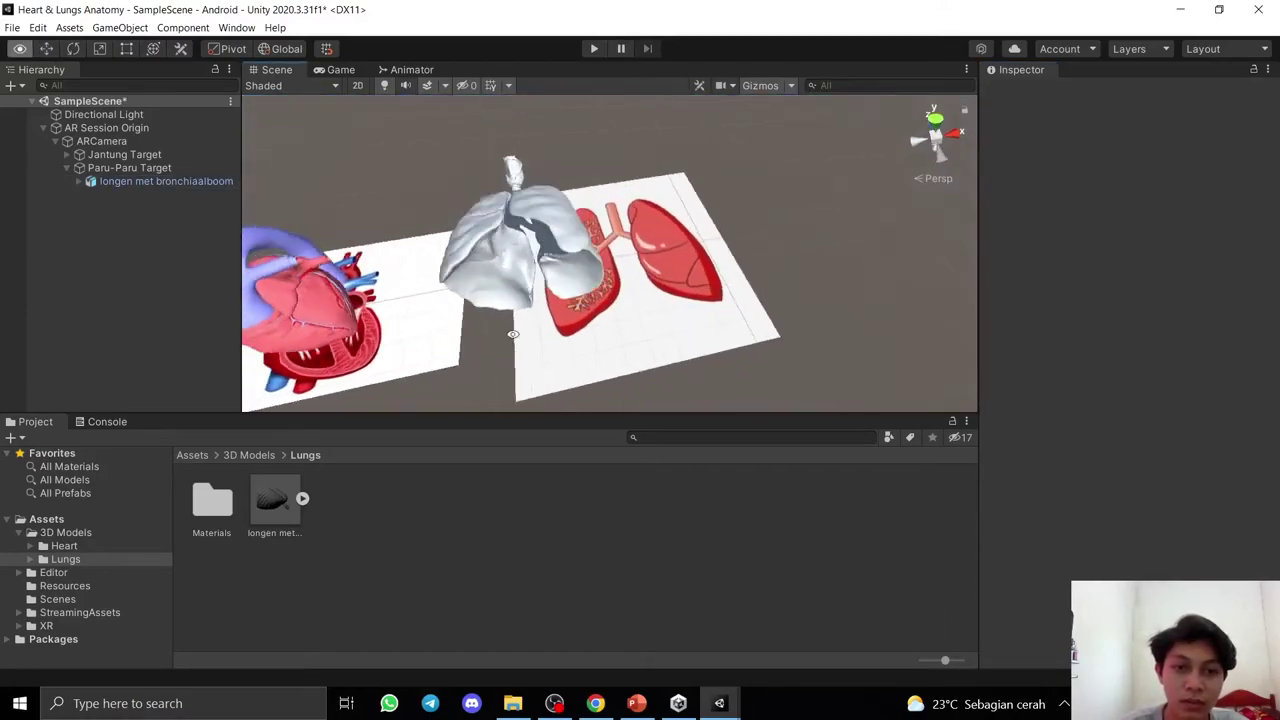
# Adjust the lungs' Y position, trying -10 and -20 before settling on -15.
pyautogui.click(118, 181)
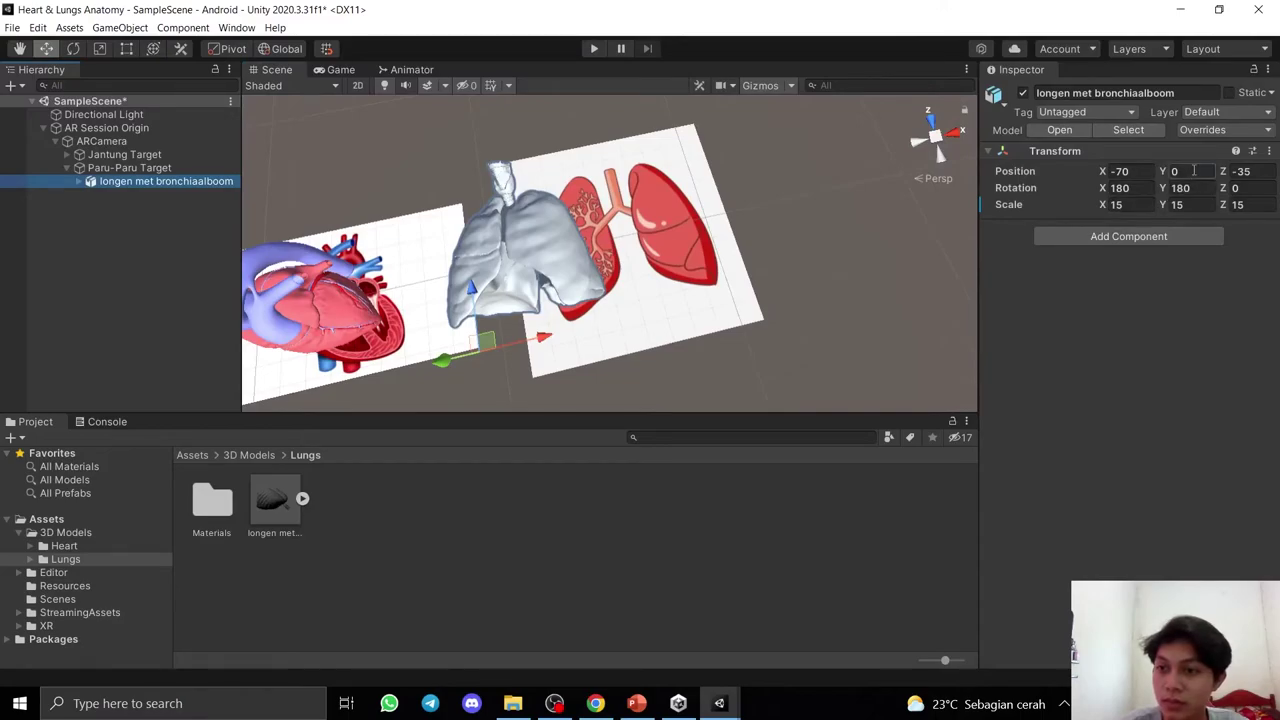
pyautogui.click(1168, 171)
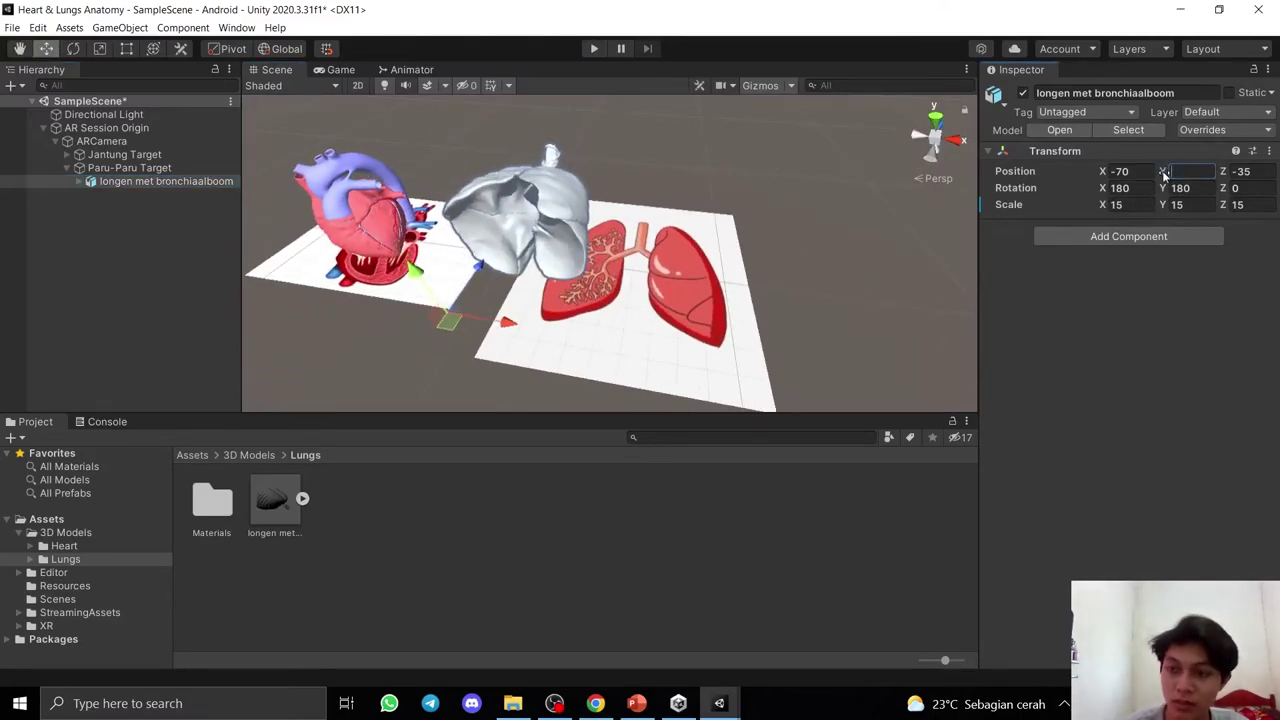
pyautogui.write('-10')
pyautogui.press('Return')
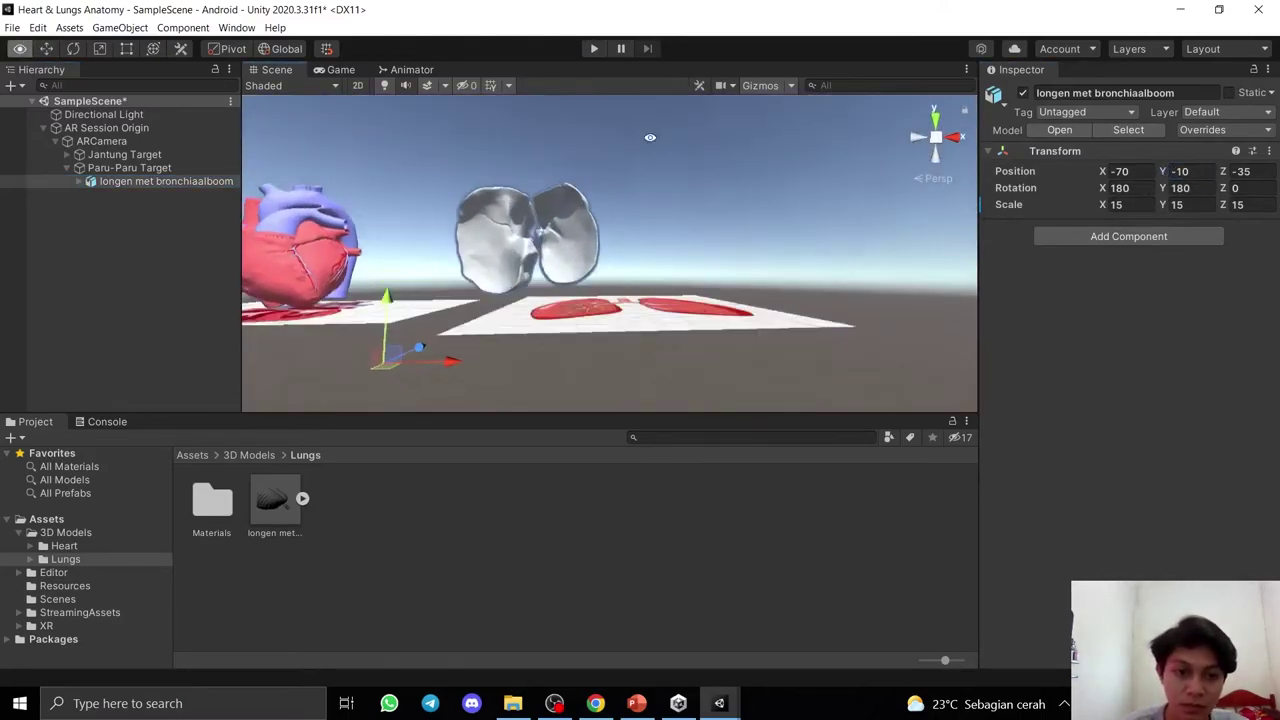
pyautogui.write('-20')
pyautogui.press('Return')
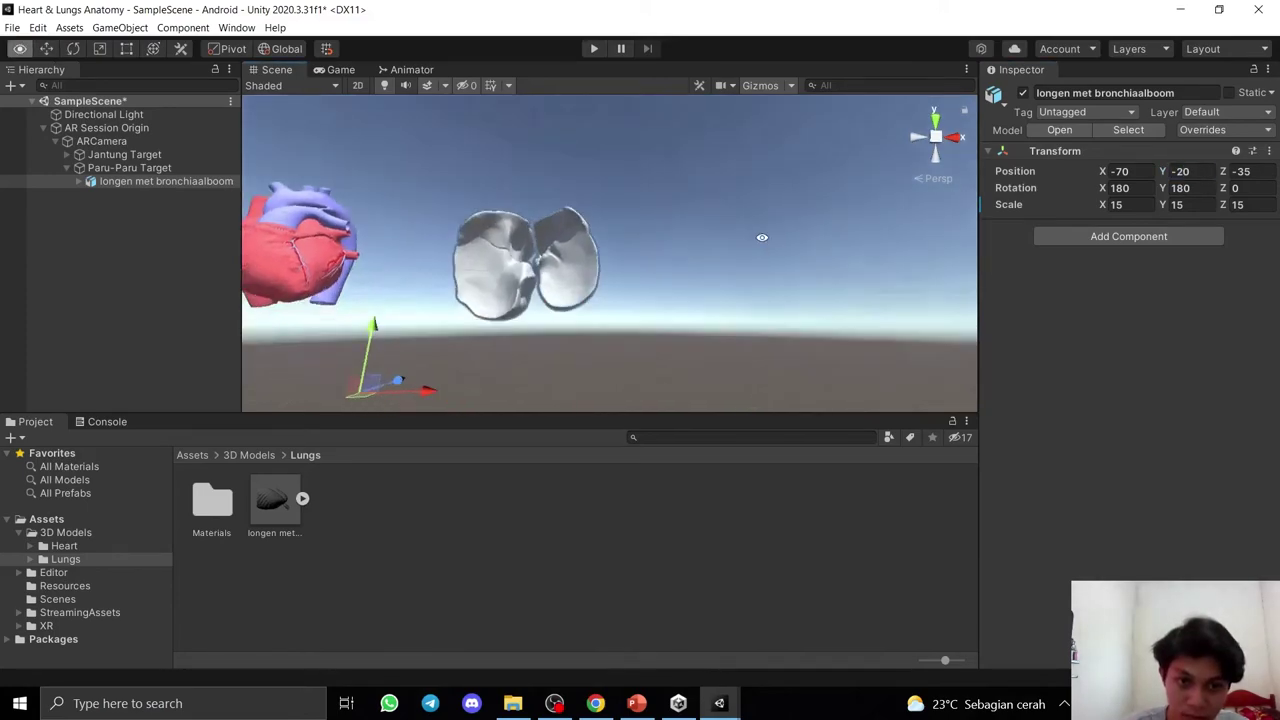
pyautogui.click(1177, 172)
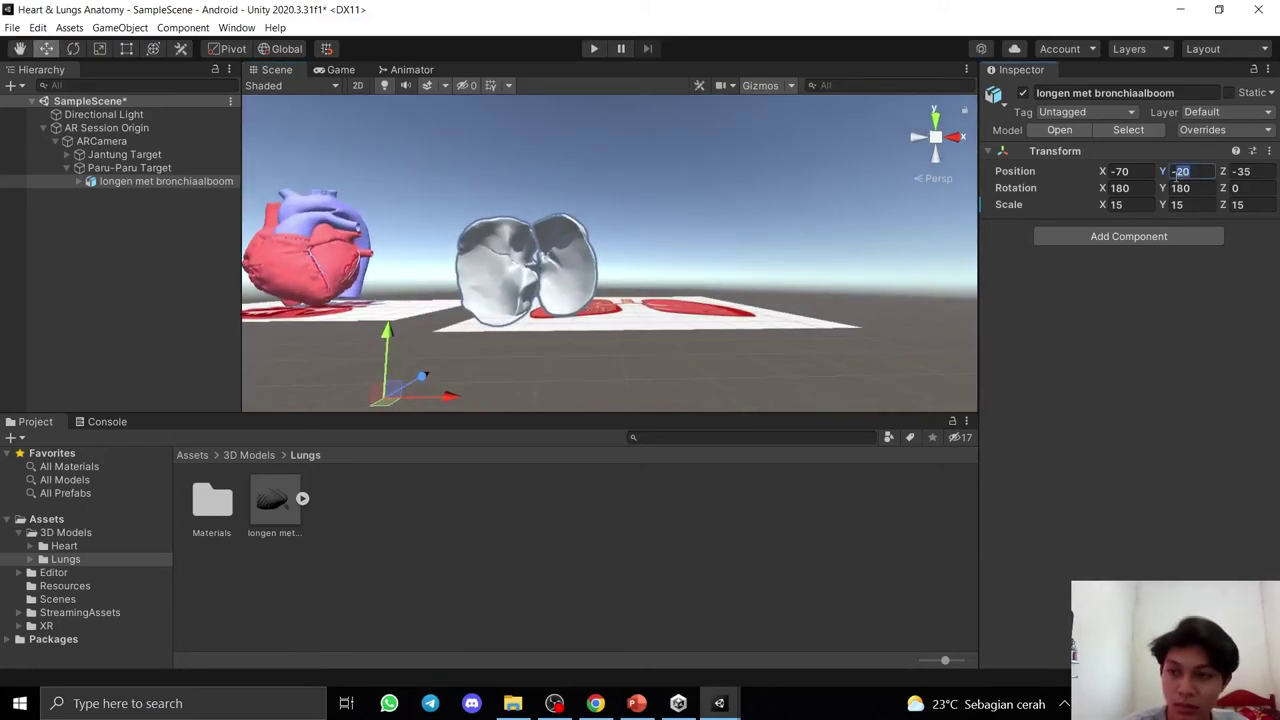
pyautogui.write('-15')
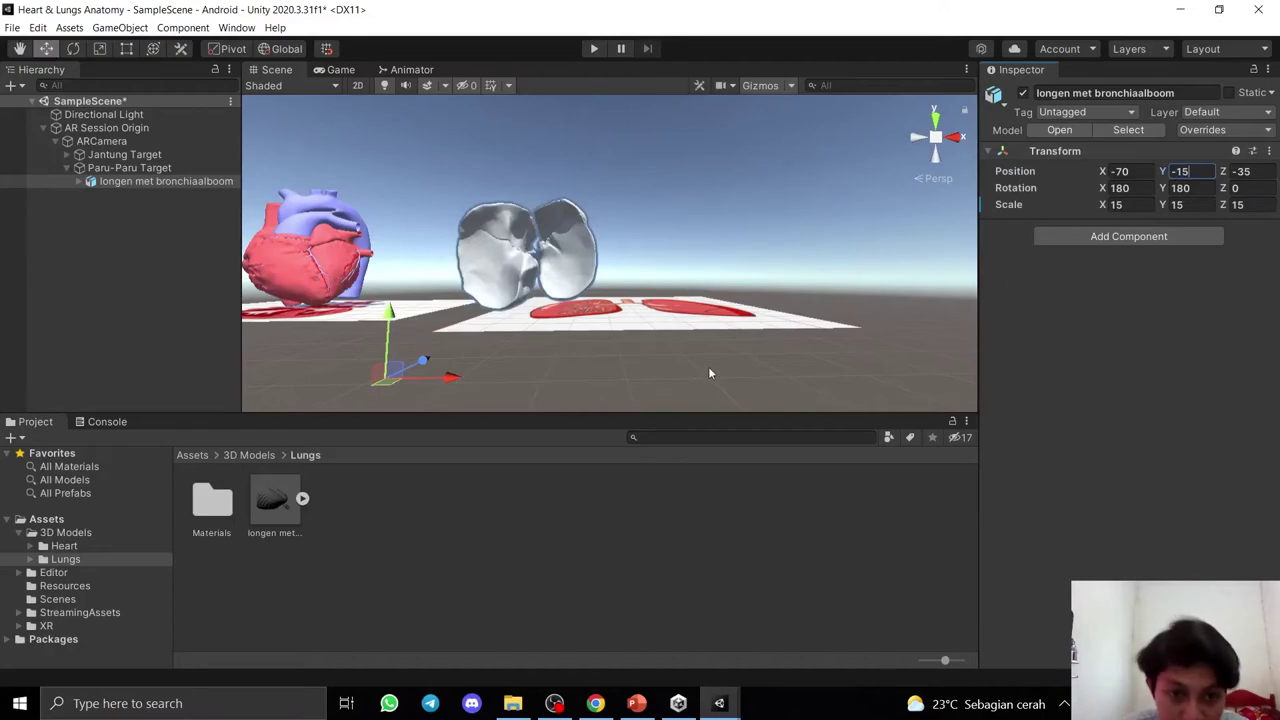
pyautogui.click(585, 338)
pyautogui.moveTo(651, 365)
pyautogui.keyDown('alt'); pyautogui.mouseDown()
pyautogui.moveTo(634, 400)
pyautogui.moveTo(205, 517)
pyautogui.mouseUp(); pyautogui.keyUp('alt')
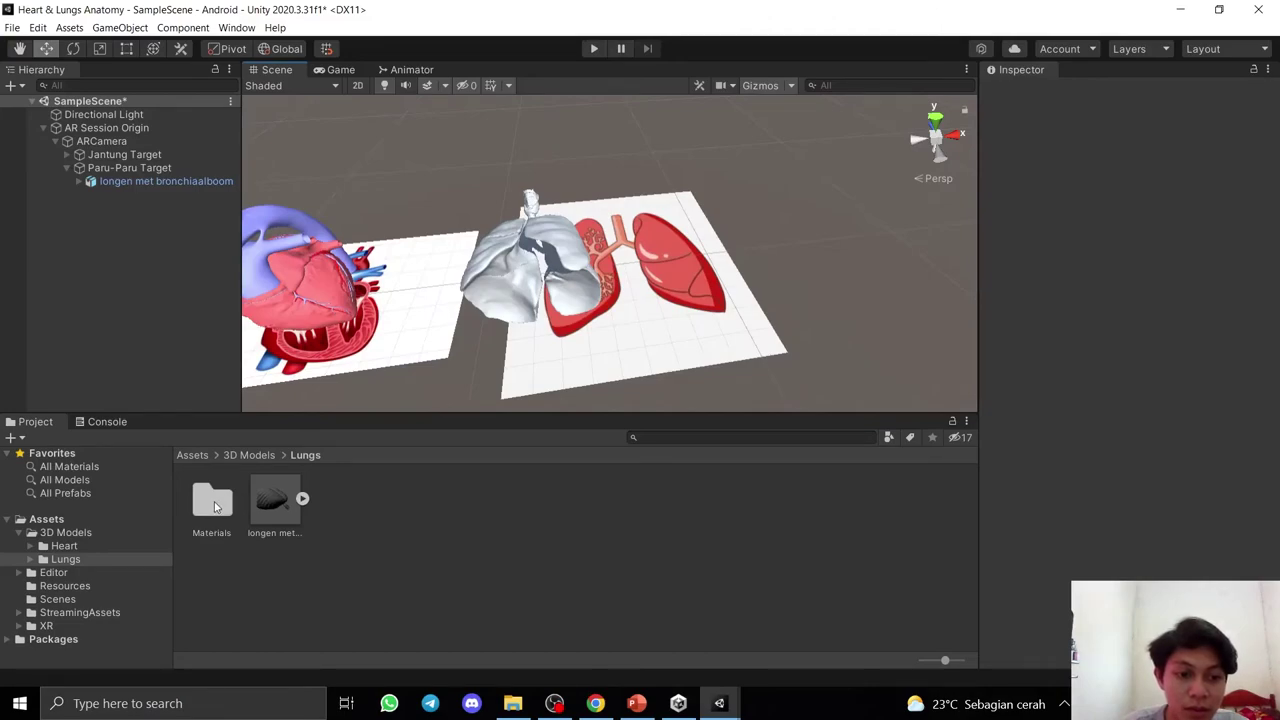
# Set the bronchi1 lung material to a deep red.
pyautogui.doubleClick(213, 505)
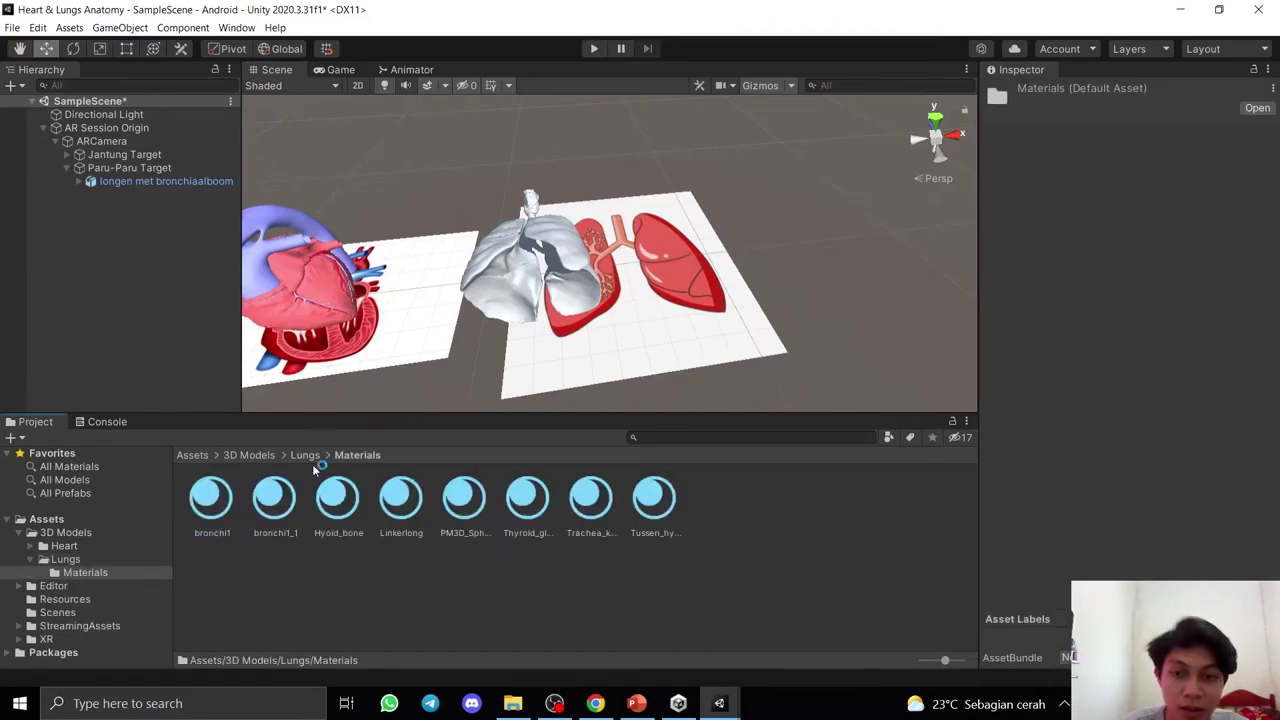
pyautogui.click(211, 500)
pyautogui.click(1240, 170)
pyautogui.click(1096, 188)
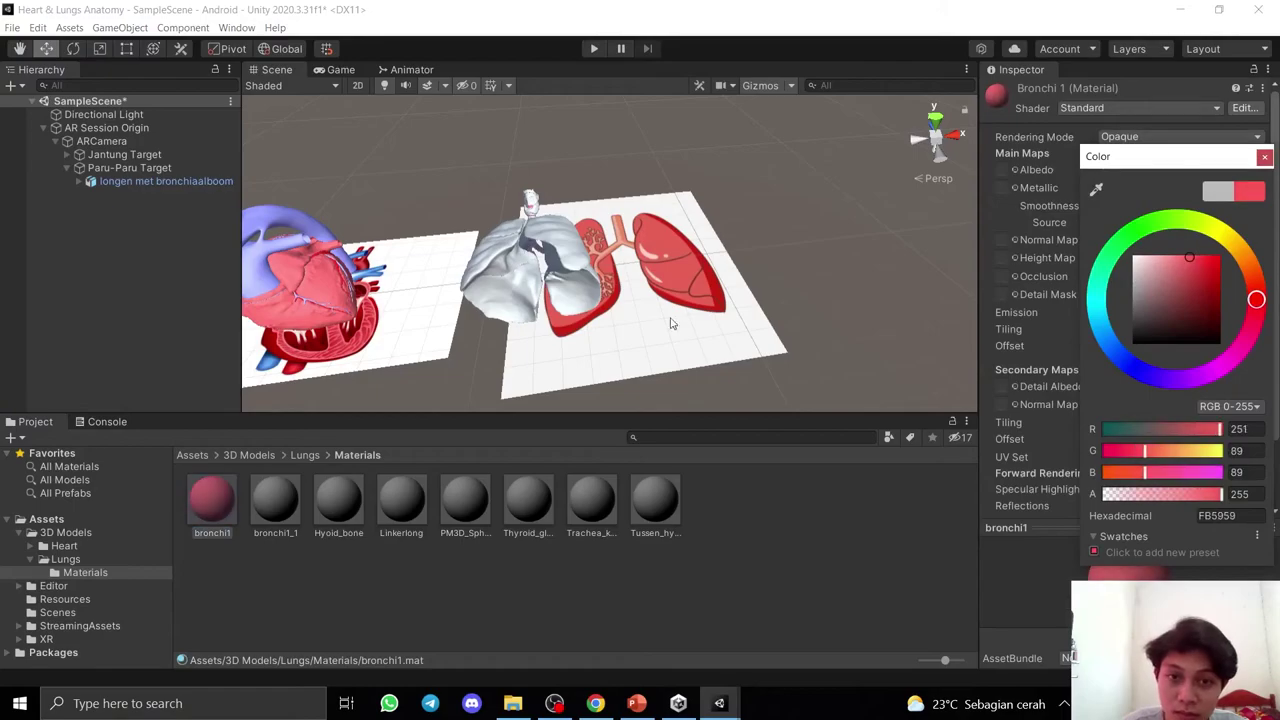
pyautogui.scroll(5, 671, 323)
pyautogui.keyDown('alt'); pyautogui.moveTo(671, 323); pyautogui.dragTo(728, 219); pyautogui.keyUp('alt')
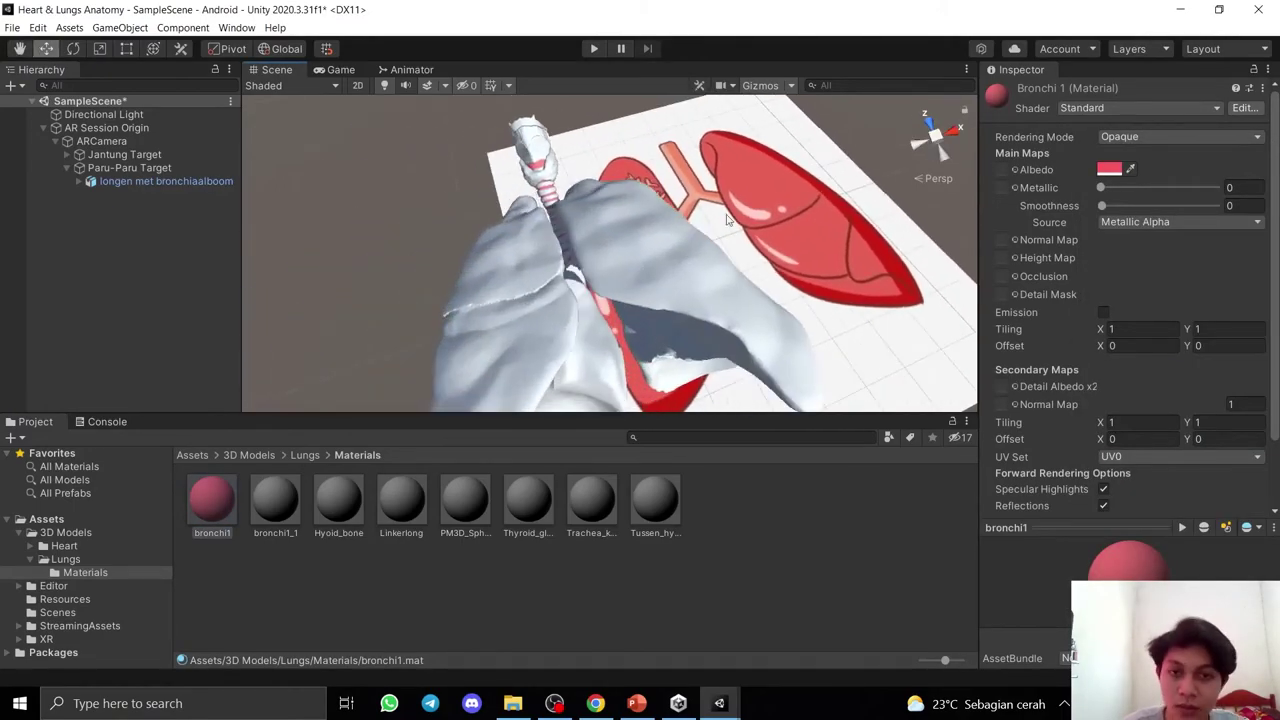
pyautogui.click(1109, 169)
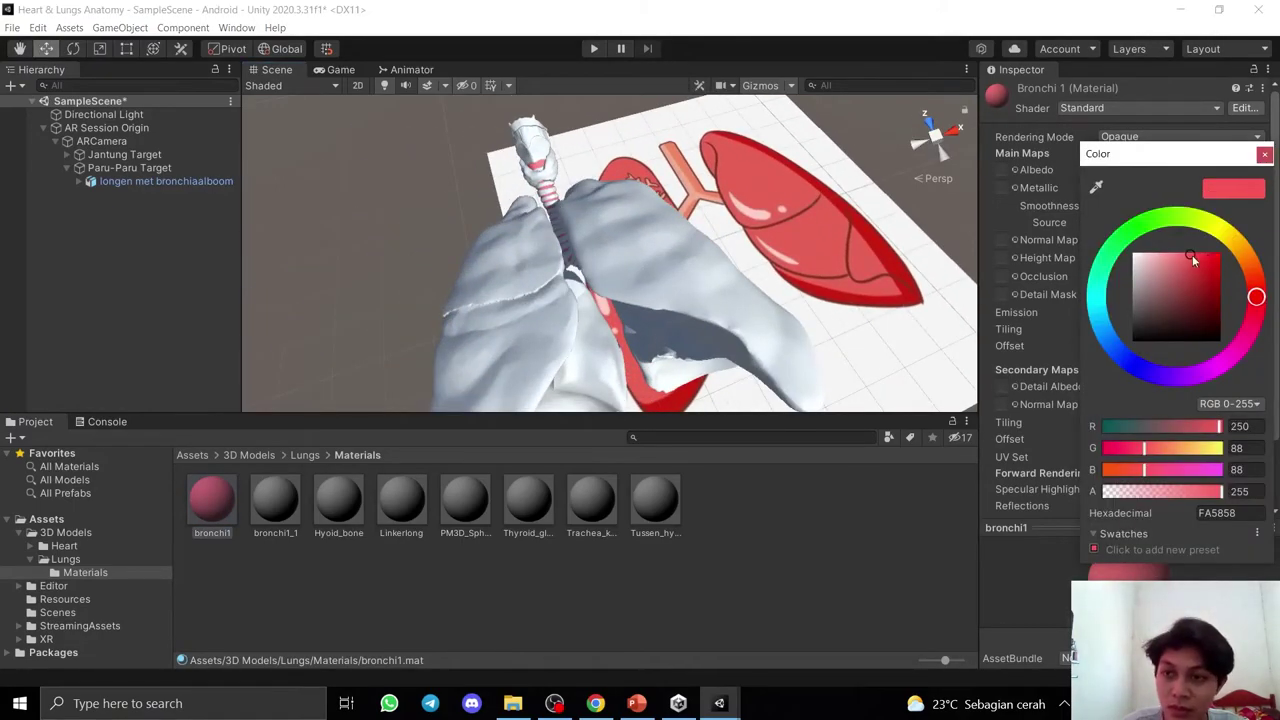
pyautogui.moveTo(1192, 255)
pyautogui.mouseDown()
pyautogui.moveTo(1210, 246)
pyautogui.moveTo(1174, 285)
pyautogui.moveTo(1182, 246)
pyautogui.moveTo(1148, 289)
pyautogui.mouseUp()
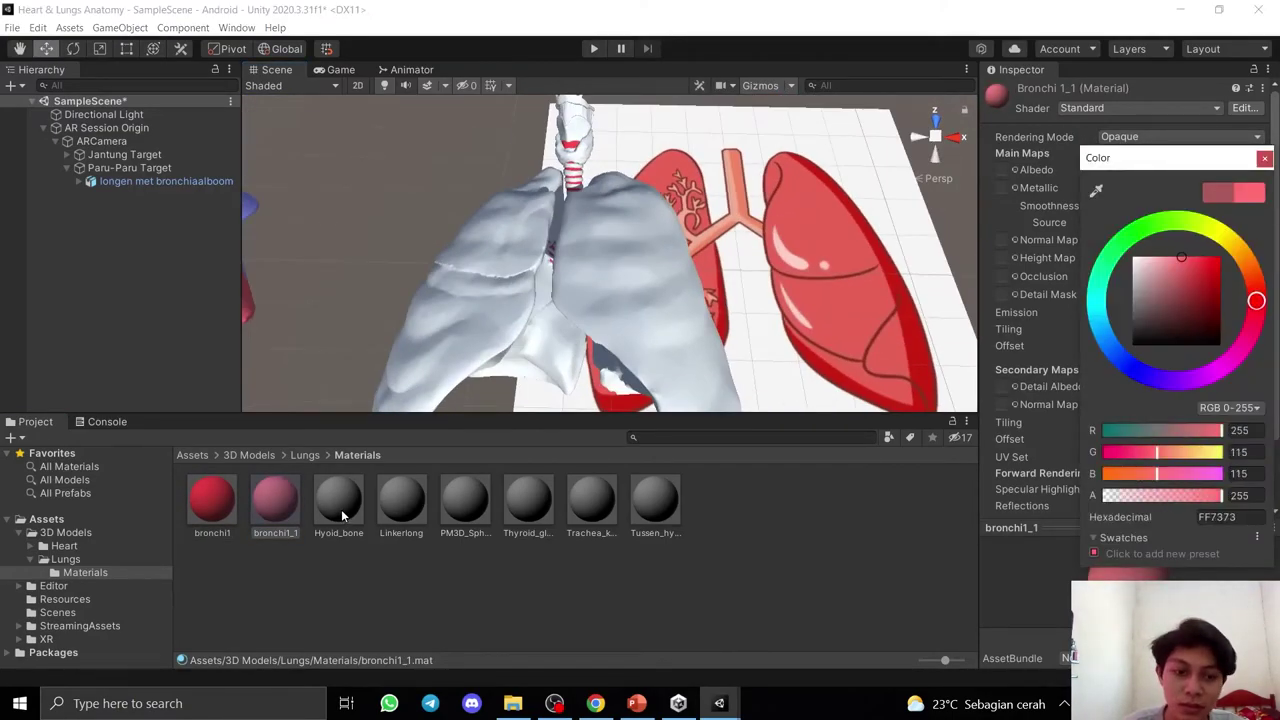
# Open the Hyoid_bone colour, then tint the Linkerlong material pink-red.
pyautogui.click(341, 515)
pyautogui.click(1110, 170)
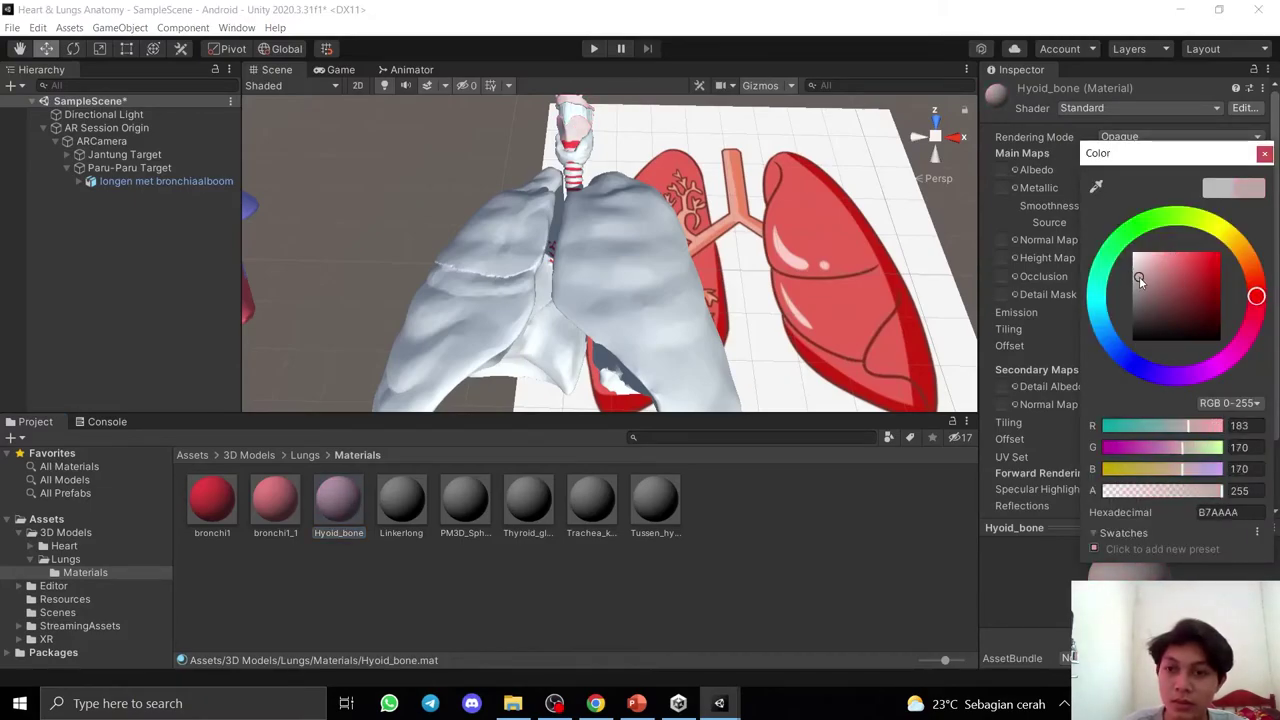
pyautogui.click(401, 500)
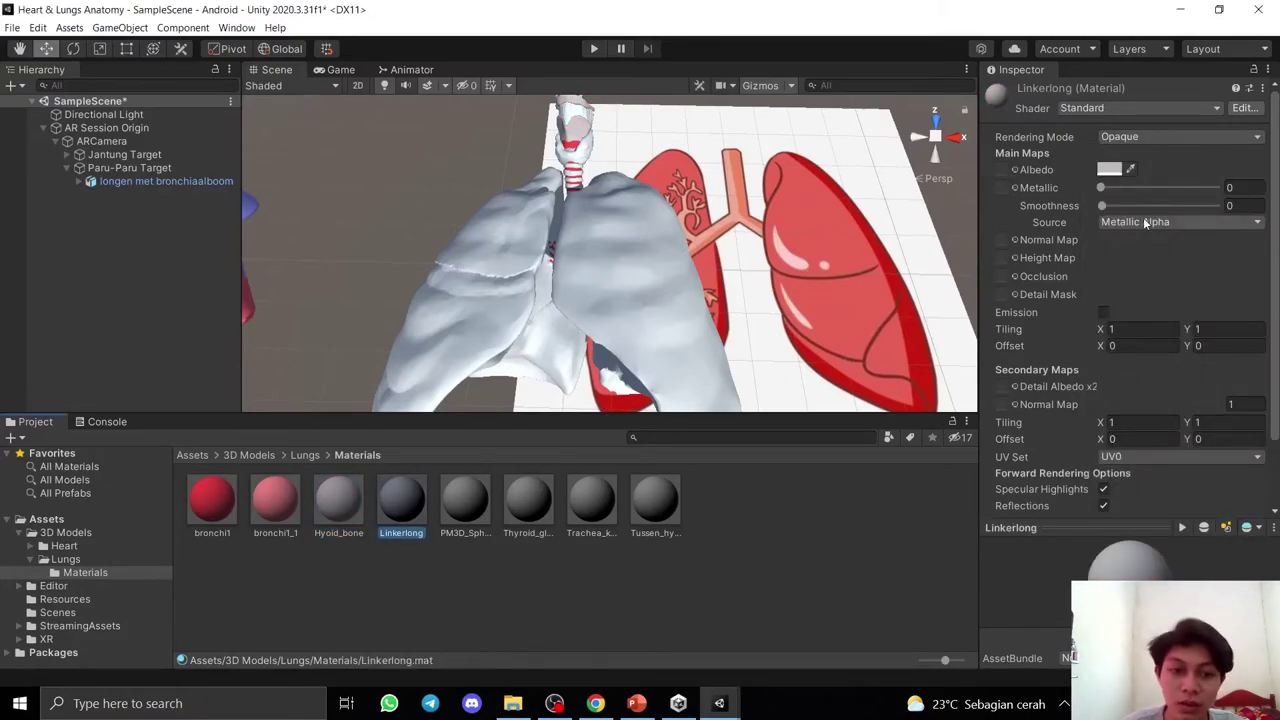
pyautogui.click(1110, 170)
pyautogui.moveTo(1147, 267)
pyautogui.mouseDown()
pyautogui.moveTo(1185, 245)
pyautogui.moveTo(1193, 264)
pyautogui.mouseUp()
# Make PM3D_Sphere3D2 red and Thyroid_gland a grey-pink.
pyautogui.click(468, 502)
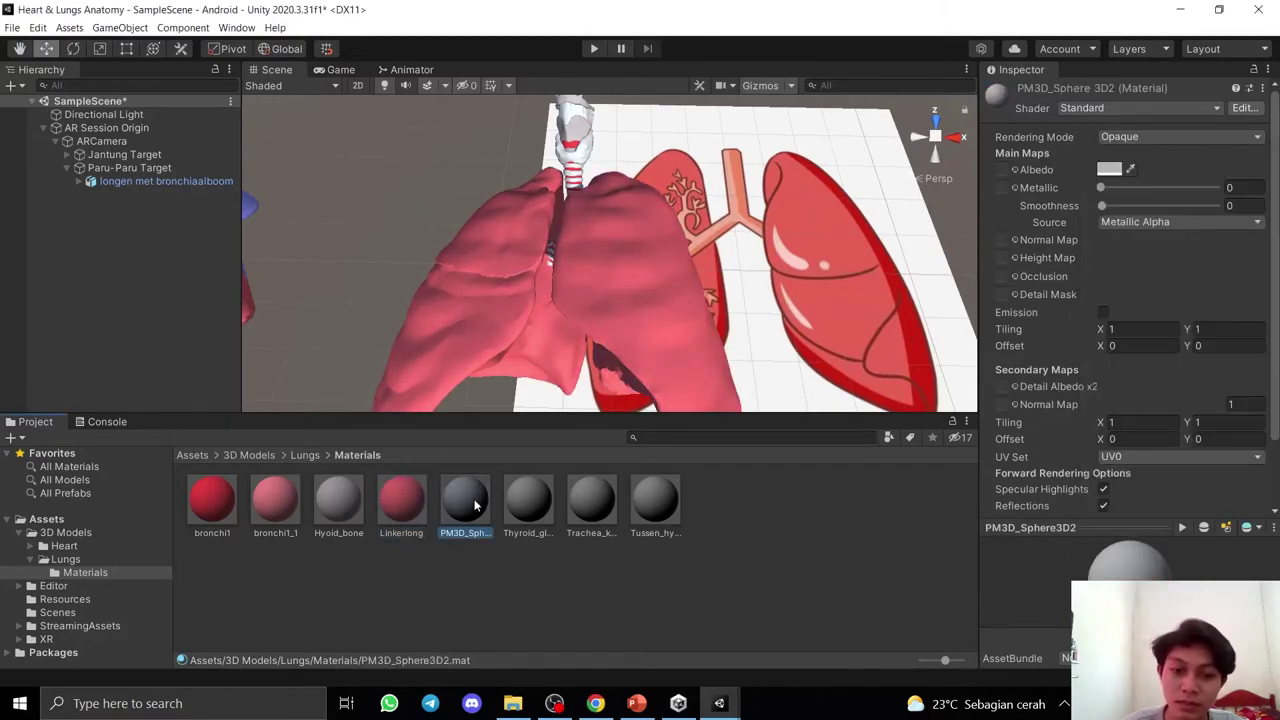
pyautogui.click(1110, 170)
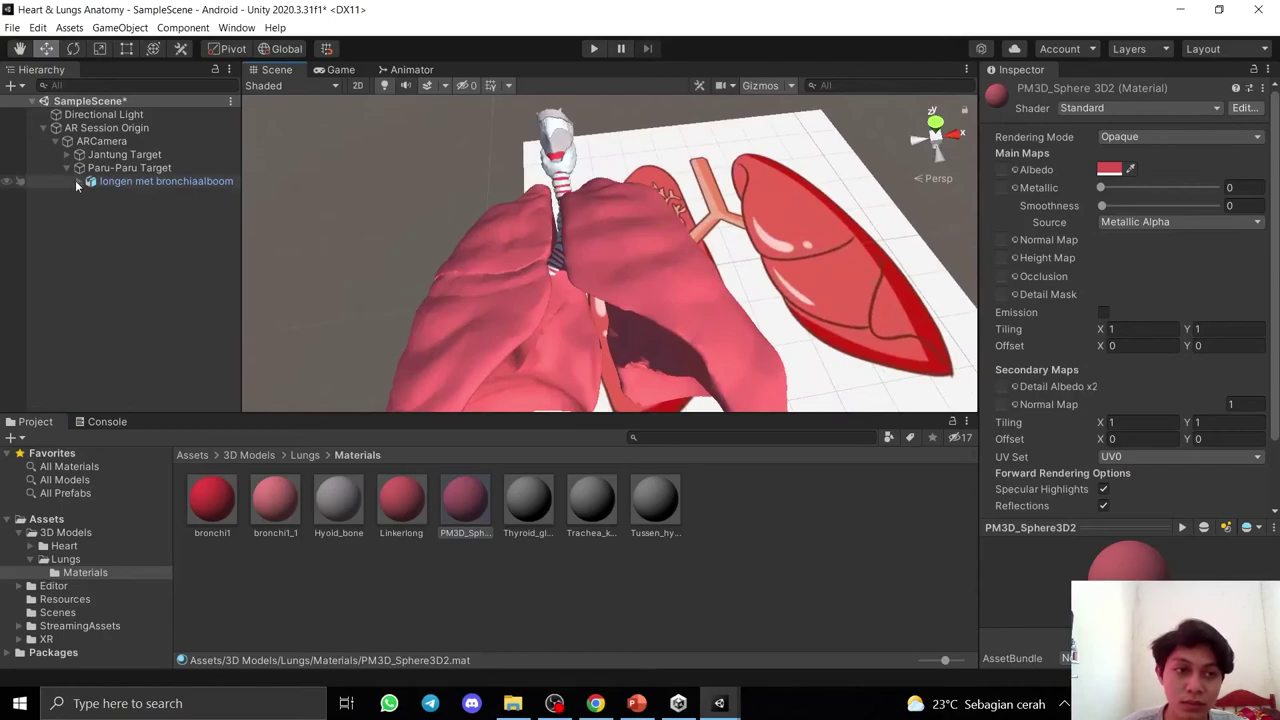
pyautogui.click(126, 248)
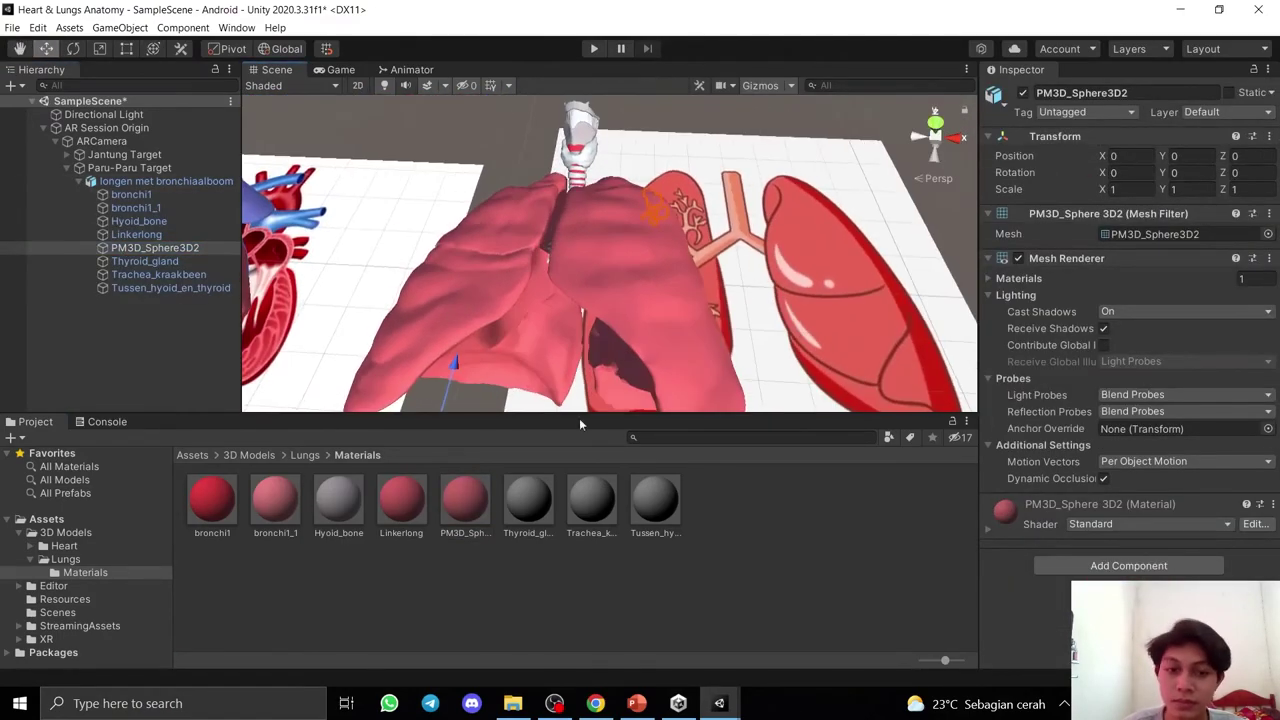
pyautogui.click(530, 502)
pyautogui.click(1110, 170)
pyautogui.moveTo(1149, 270); pyautogui.dragTo(1142, 290)
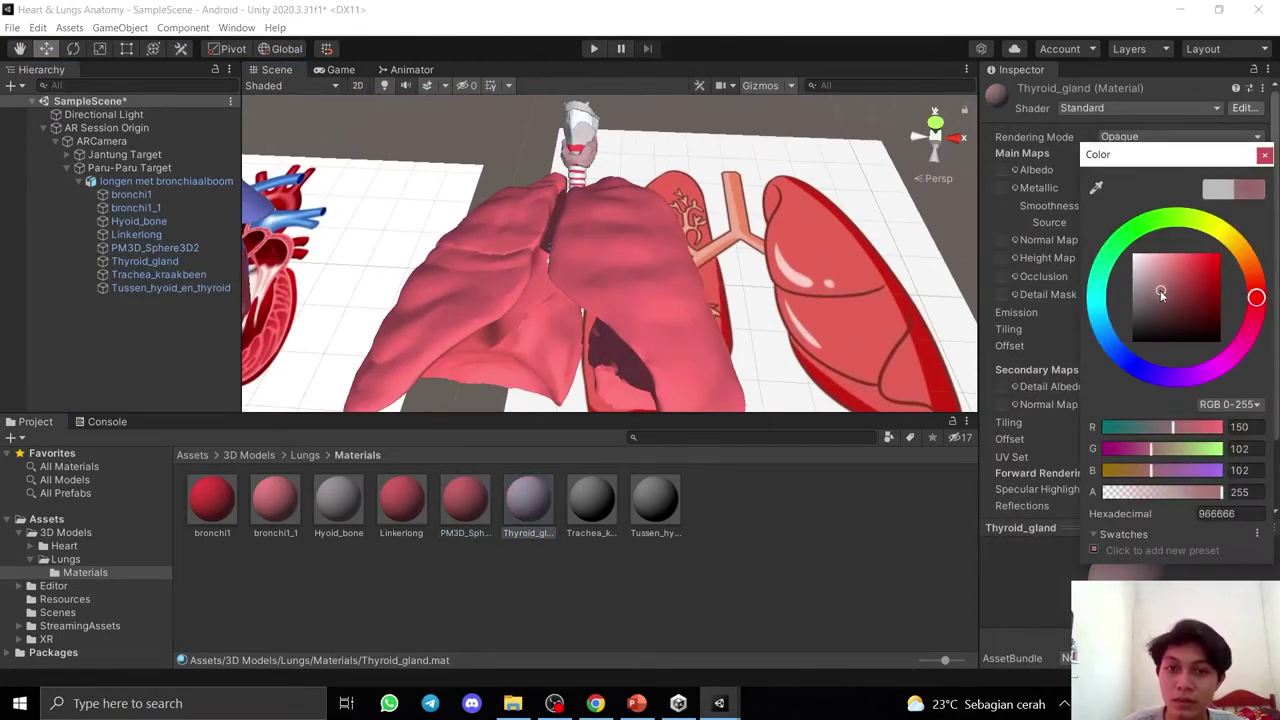
# Colour Trachea_kraakbeen AE8282 and Tussen_hyoid_en_thyroid a dusky red, 916D6D.
pyautogui.click(590, 502)
pyautogui.click(1110, 170)
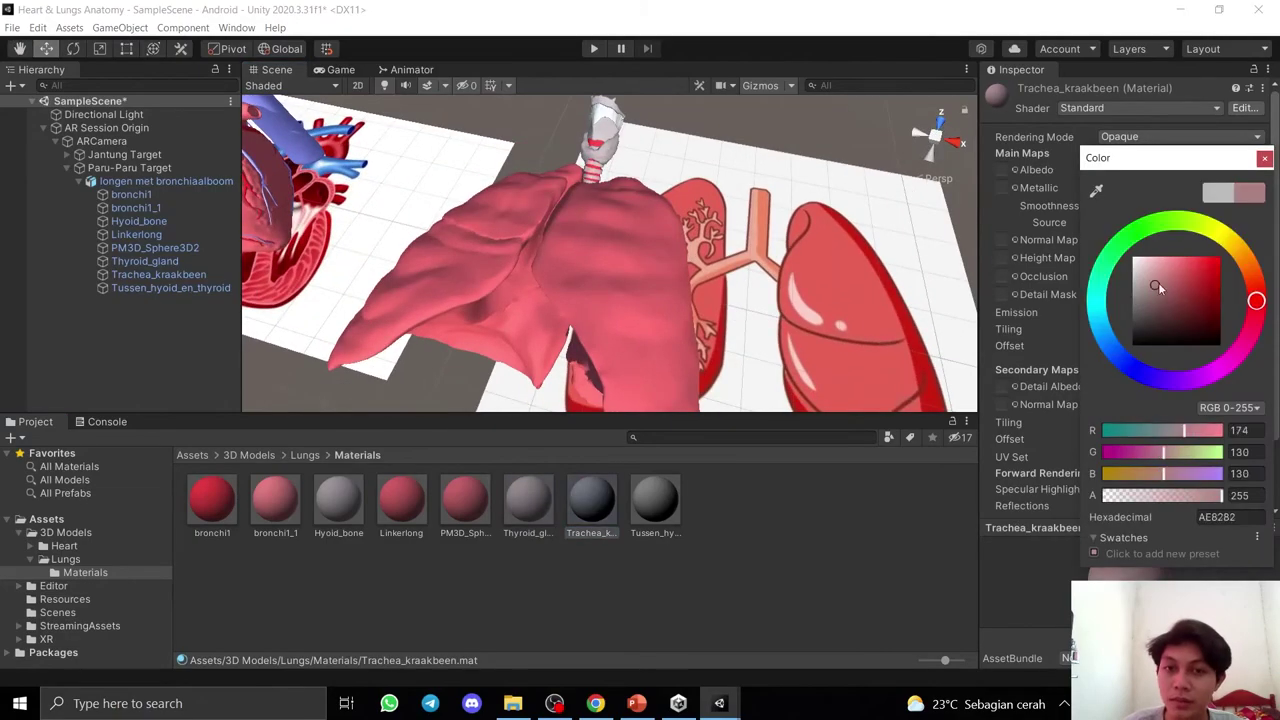
pyautogui.click(1164, 284)
pyautogui.moveTo(1164, 284); pyautogui.dragTo(1166, 271)
pyautogui.click(612, 494)
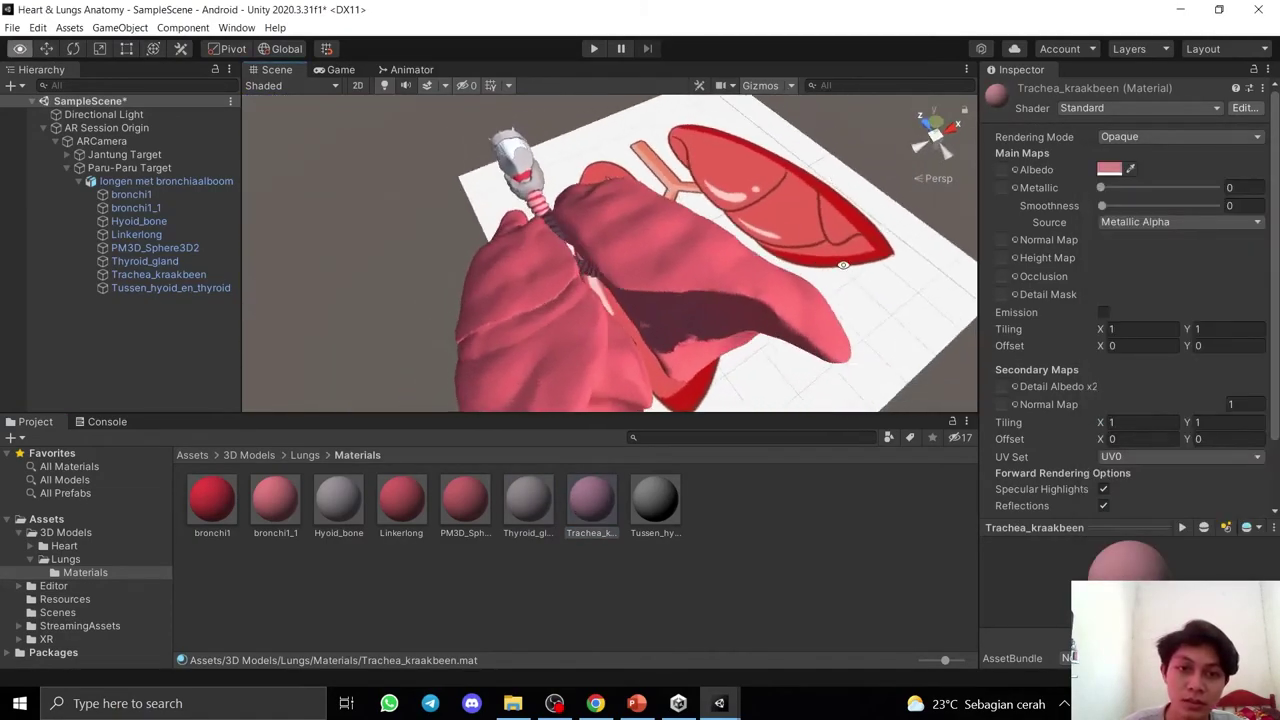
pyautogui.click(655, 500)
pyautogui.click(1110, 170)
pyautogui.moveTo(1180, 270)
pyautogui.mouseDown()
pyautogui.moveTo(1159, 286)
pyautogui.moveTo(1177, 278)
pyautogui.mouseUp()
pyautogui.click(933, 122)
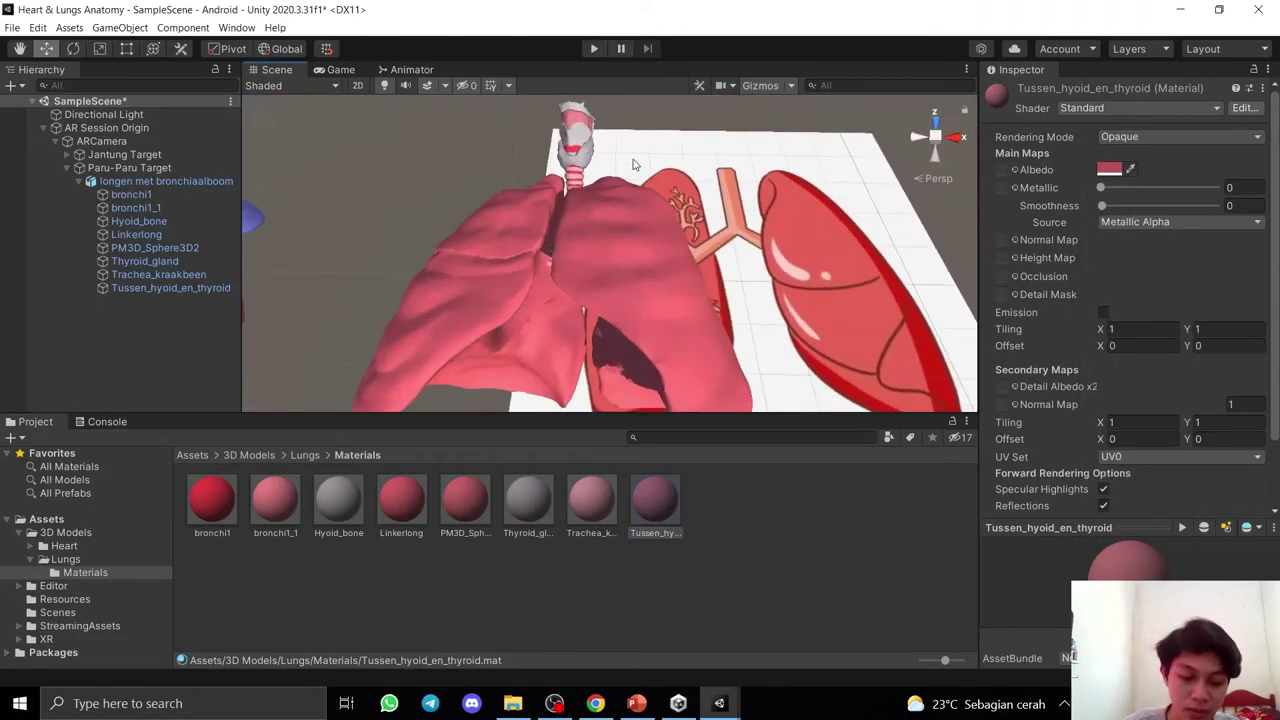
pyautogui.moveTo(933, 122)
pyautogui.keyDown('alt'); pyautogui.mouseDown()
pyautogui.moveTo(671, 161)
pyautogui.moveTo(843, 178)
pyautogui.mouseUp(); pyautogui.keyUp('alt')
pyautogui.scroll(-5, 671, 161)
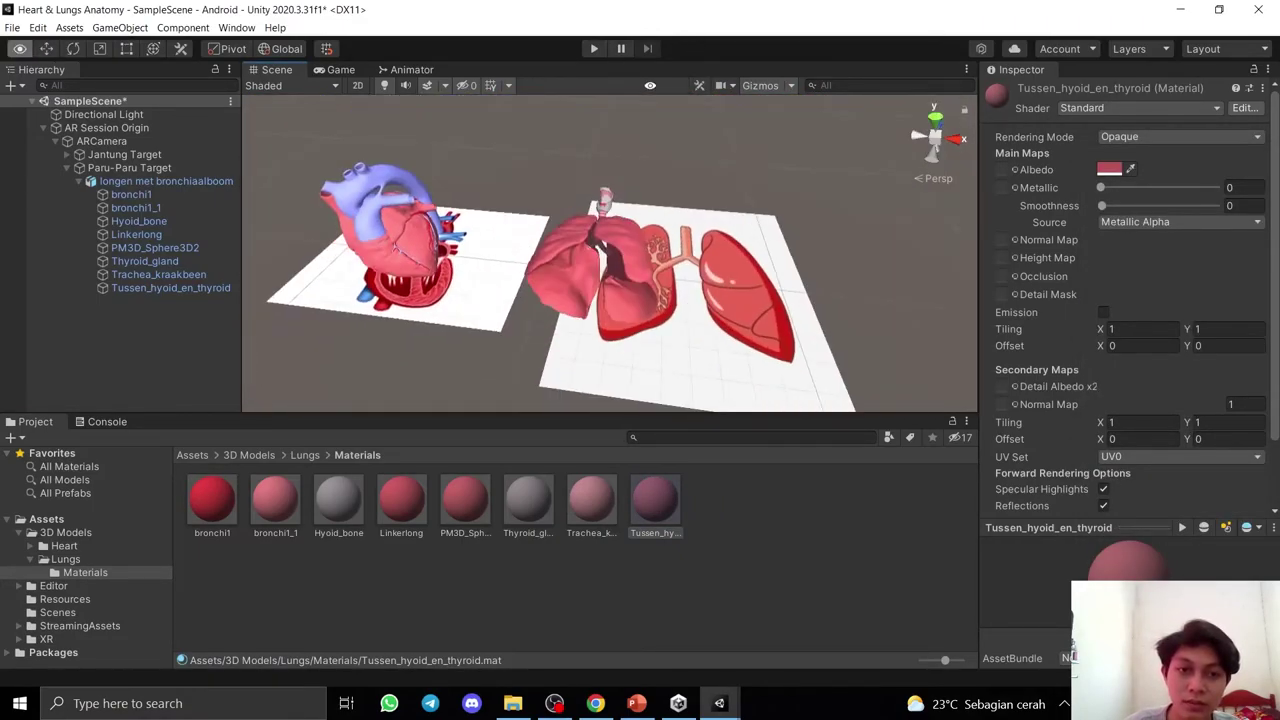
# Rotate the lungs model to -90, 180, 0 and place it at -70, 0, 15 on its target.
pyautogui.click(604, 258)
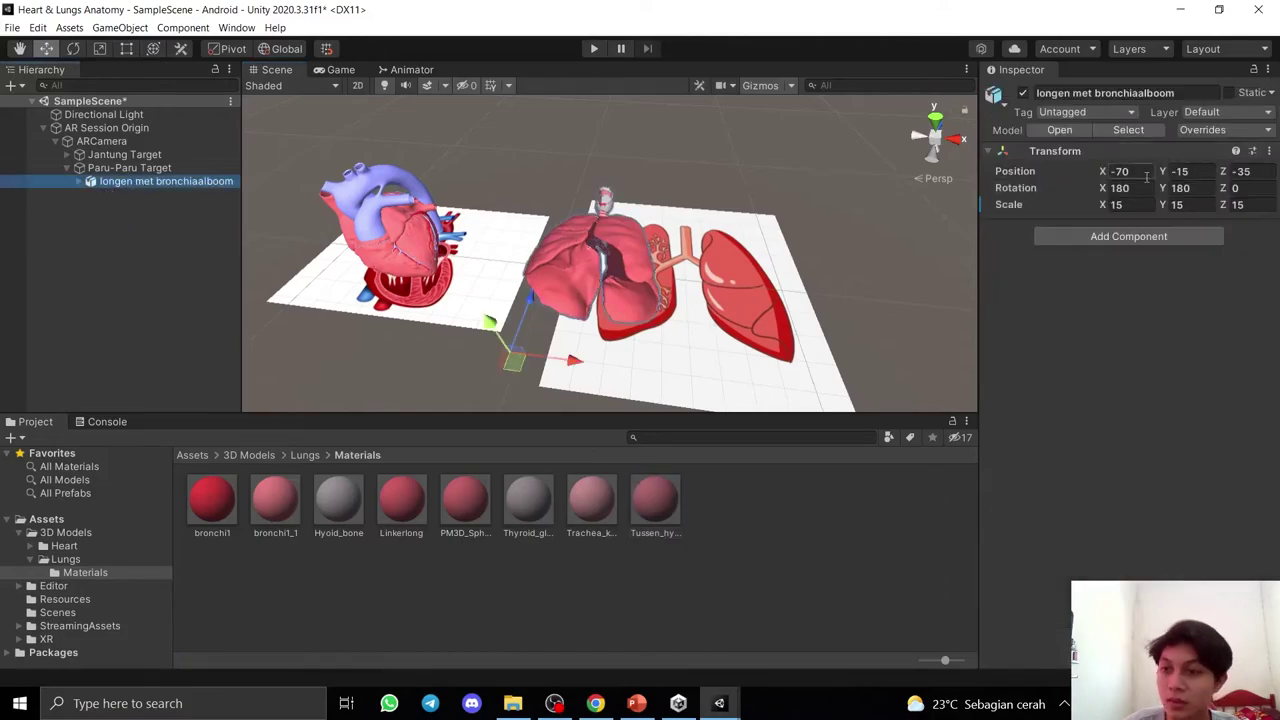
pyautogui.doubleClick(1190, 188)
pyautogui.write('190')
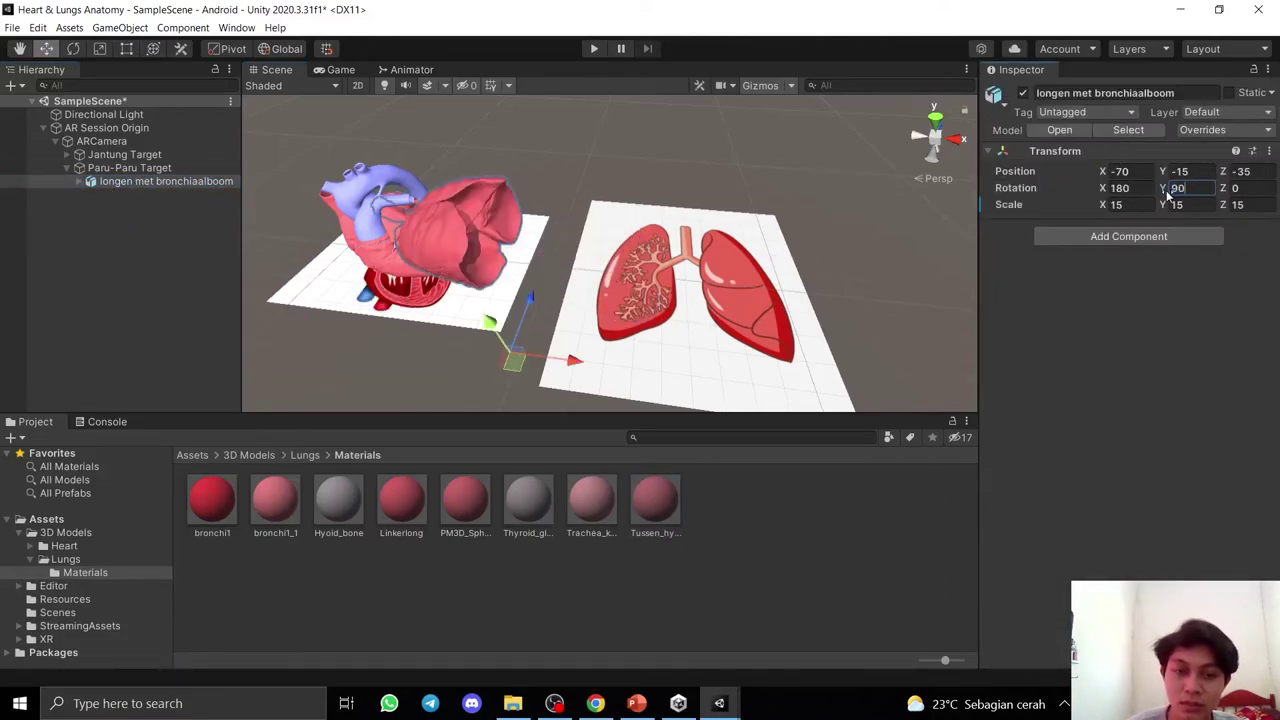
pyautogui.press('BackSpace')
pyautogui.press('BackSpace')
pyautogui.write('80')
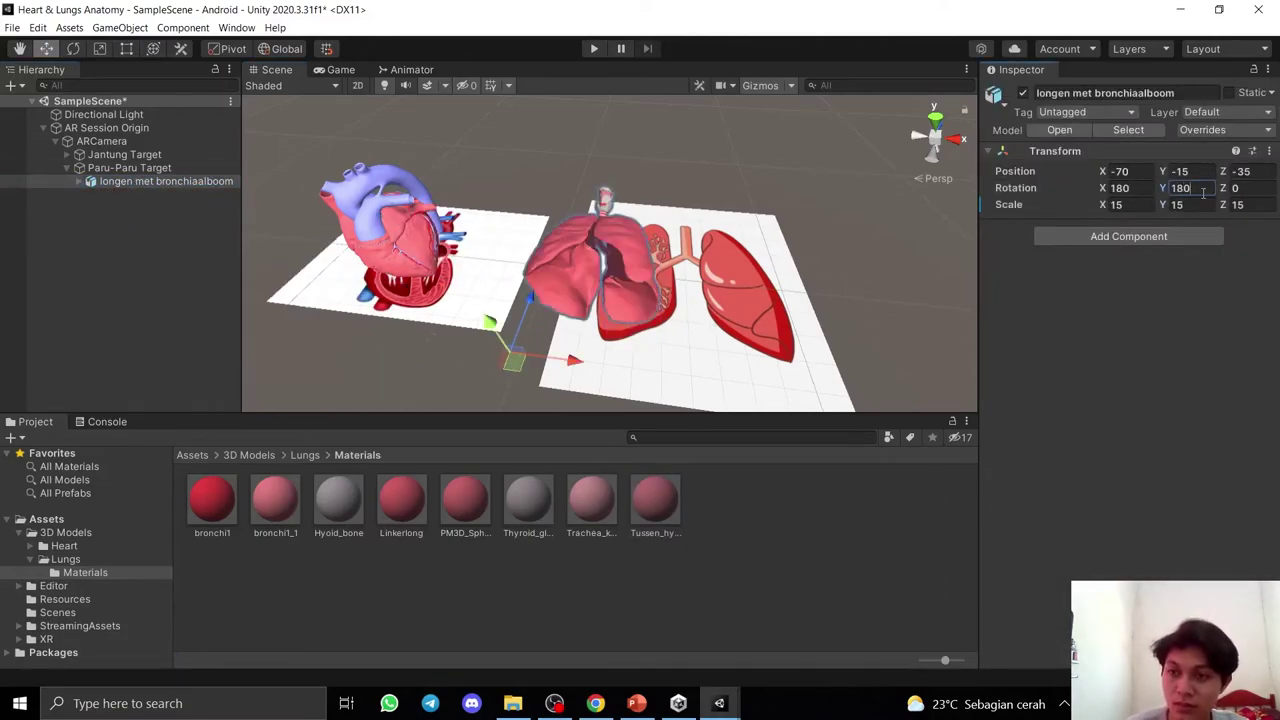
pyautogui.write('-90')
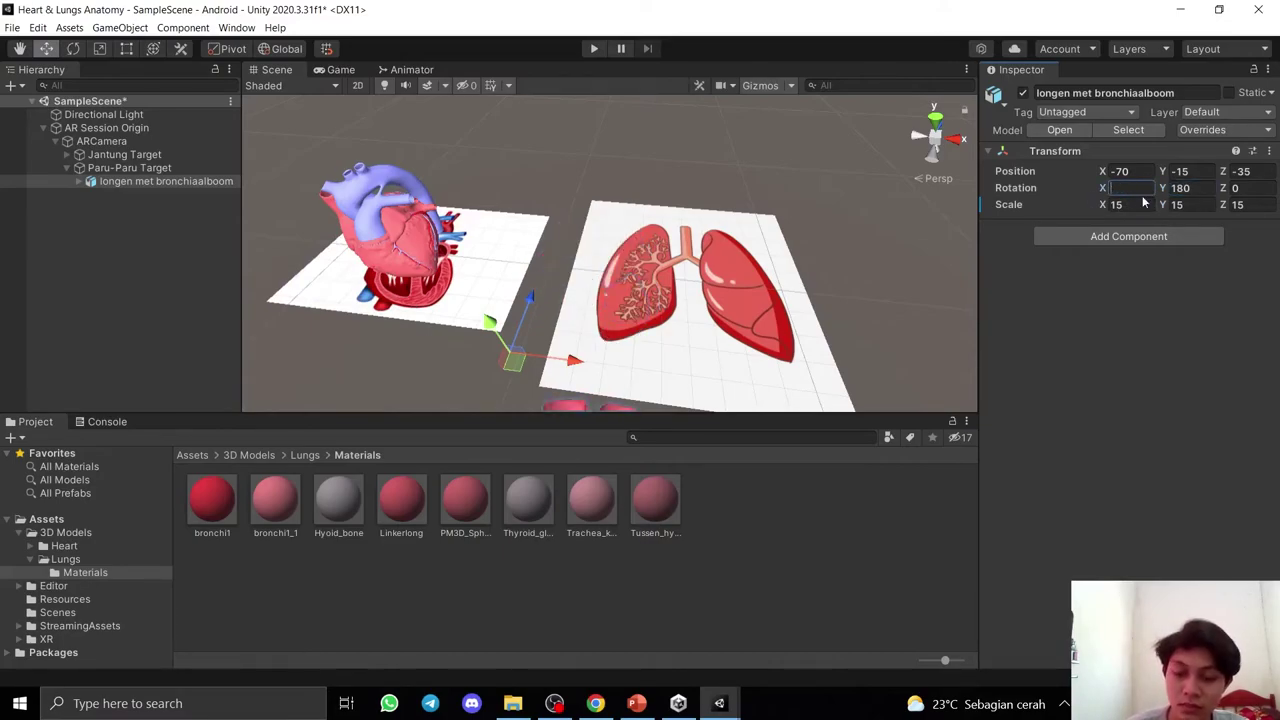
pyautogui.keyDown('alt'); pyautogui.moveTo(700, 240); pyautogui.dragTo(647, 228); pyautogui.keyUp('alt')
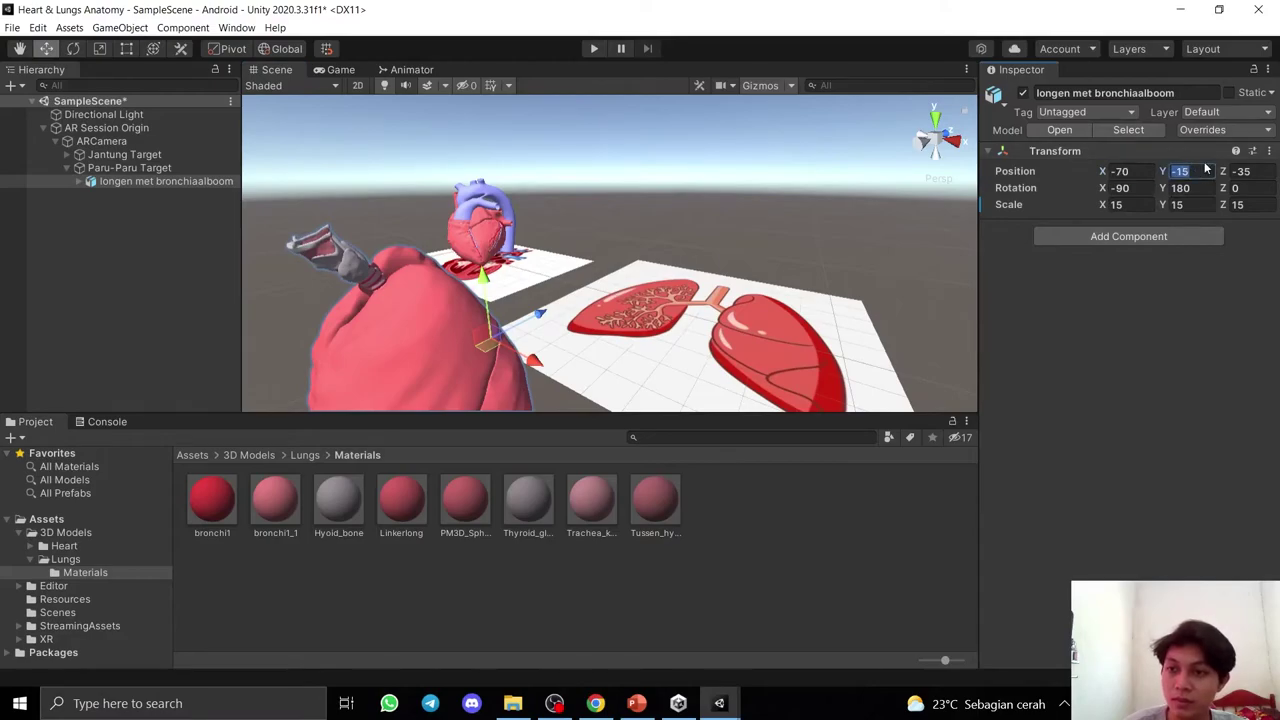
pyautogui.write('00')
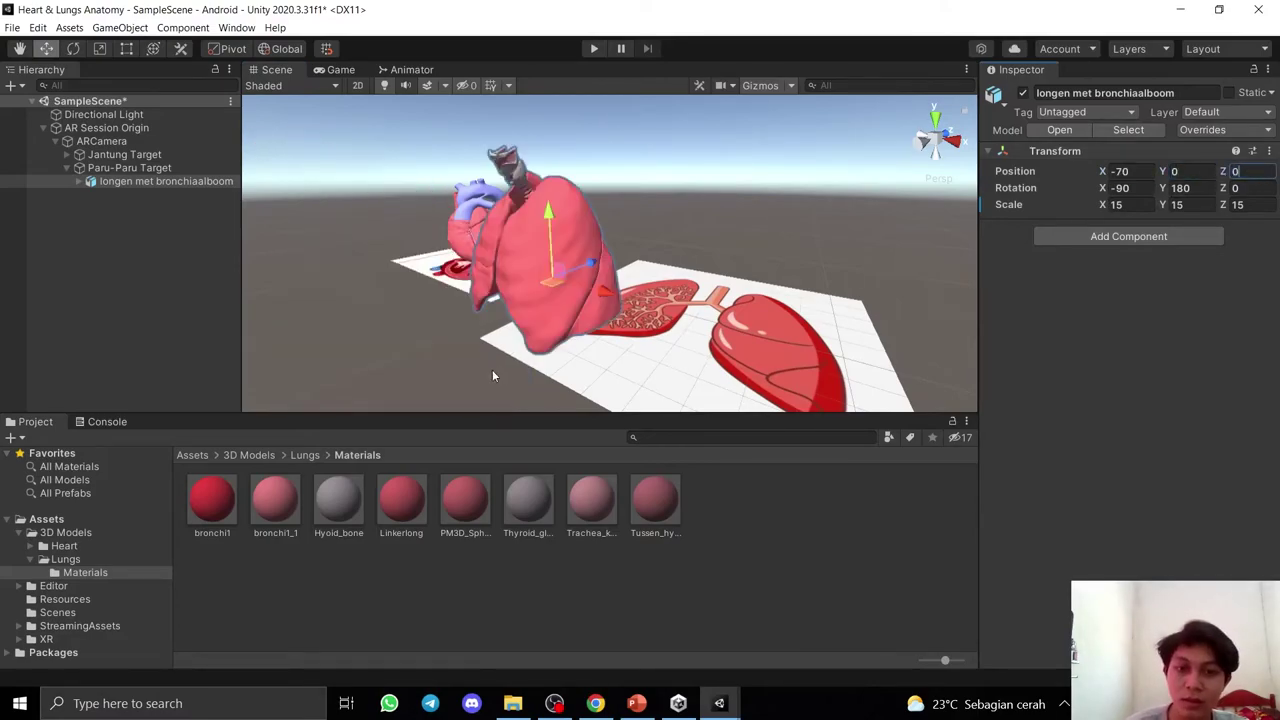
pyautogui.write('15')
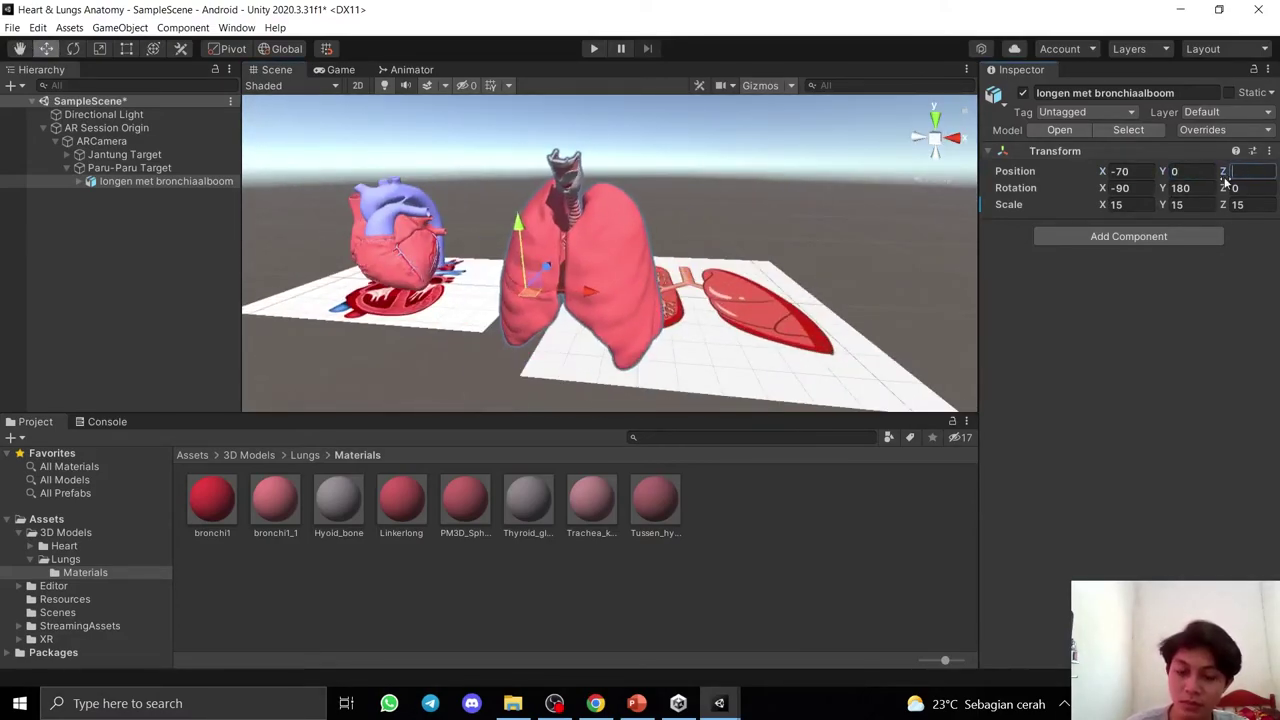
pyautogui.moveTo(760, 300)
pyautogui.keyDown('alt'); pyautogui.mouseDown()
pyautogui.moveTo(710, 347)
pyautogui.moveTo(746, 262)
pyautogui.moveTo(558, 257)
pyautogui.moveTo(598, 296)
pyautogui.moveTo(741, 256)
pyautogui.moveTo(852, 287)
pyautogui.mouseUp(); pyautogui.keyUp('alt')
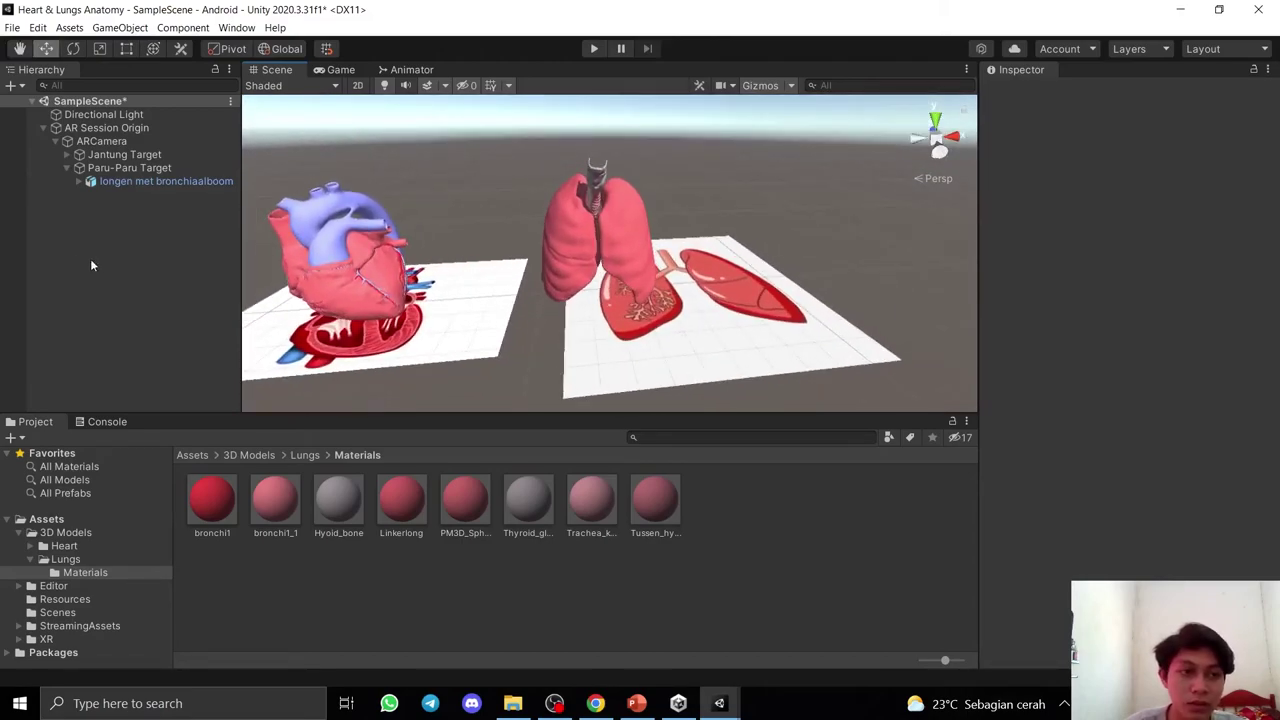
# Add a Cube as a child of Jantung Target.
pyautogui.click(67, 155)
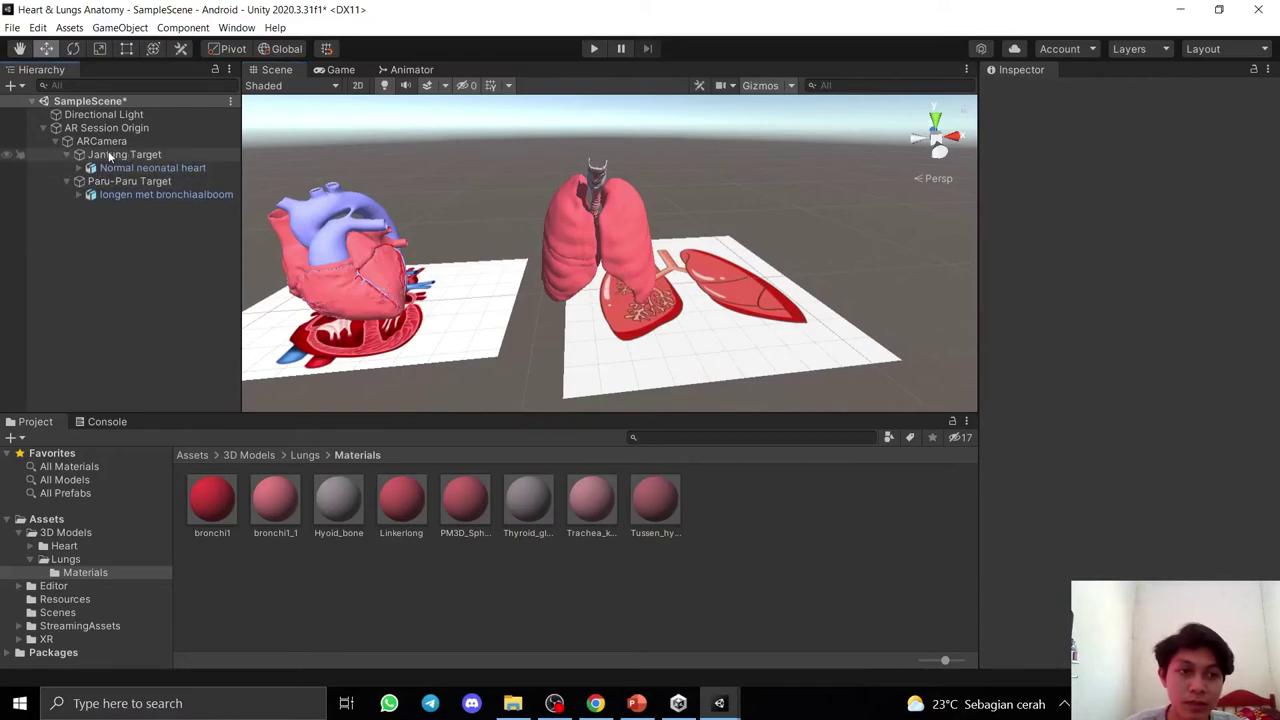
pyautogui.click(96, 157)
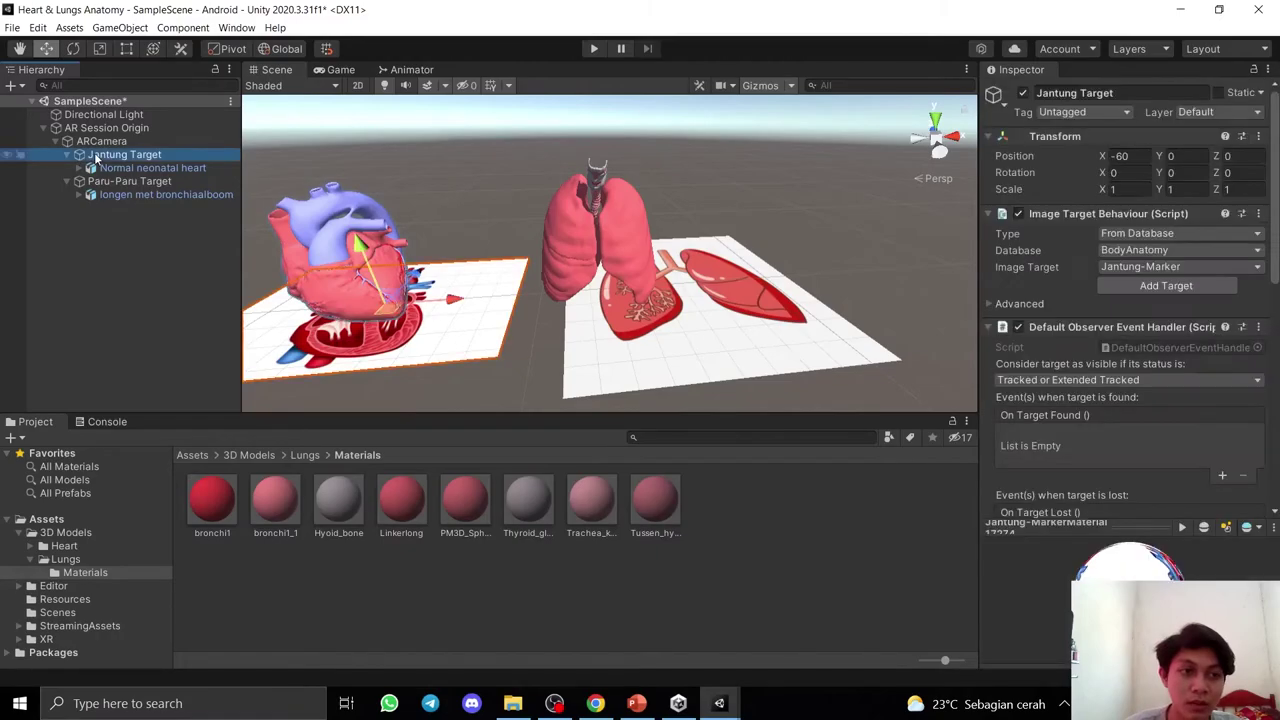
pyautogui.rightClick(96, 157)
pyautogui.moveTo(181, 359)
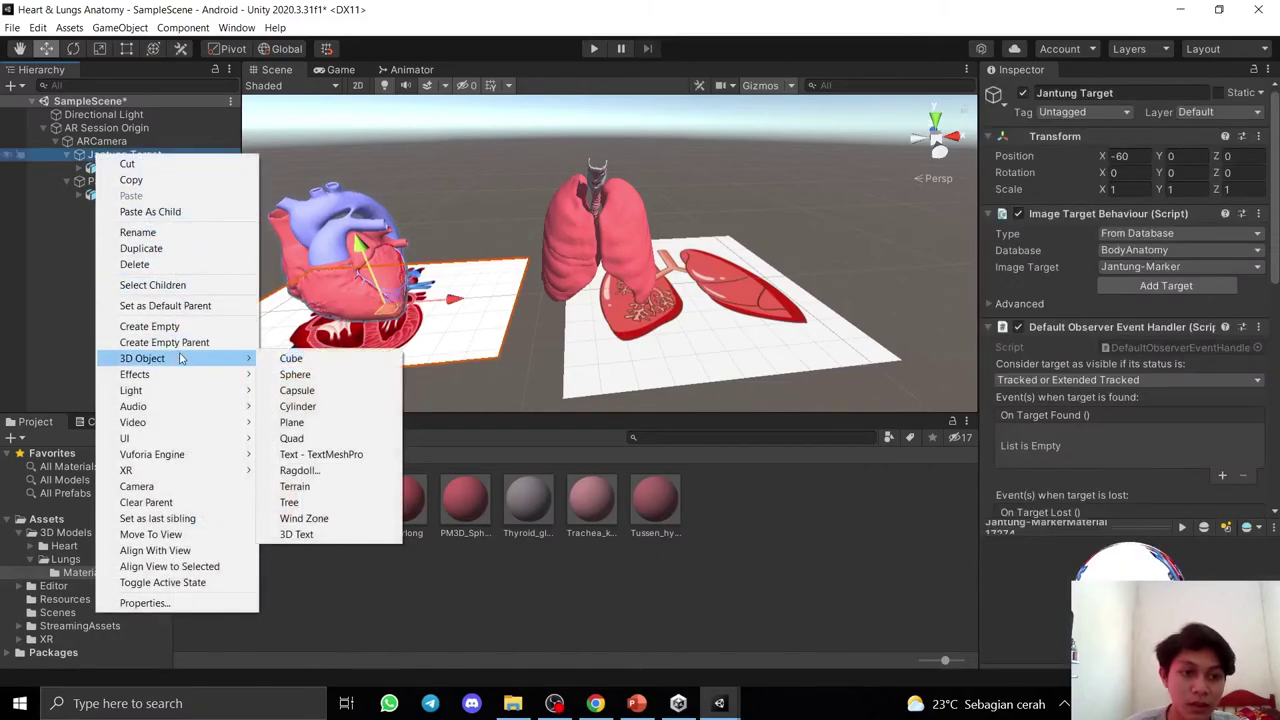
pyautogui.click(309, 360)
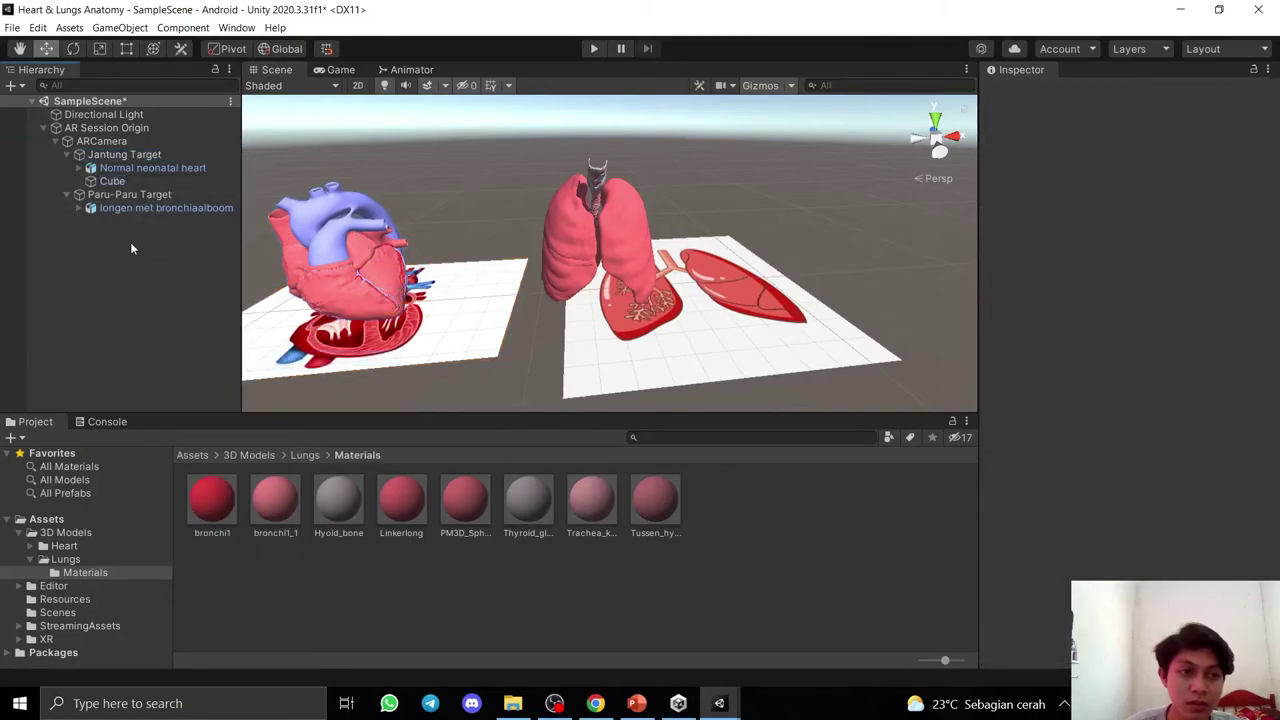
pyautogui.click(109, 184)
# Add a Text - TextMeshPro child to the Cube and import TMP Essentials and Examples & Extras.
pyautogui.rightClick(109, 184)
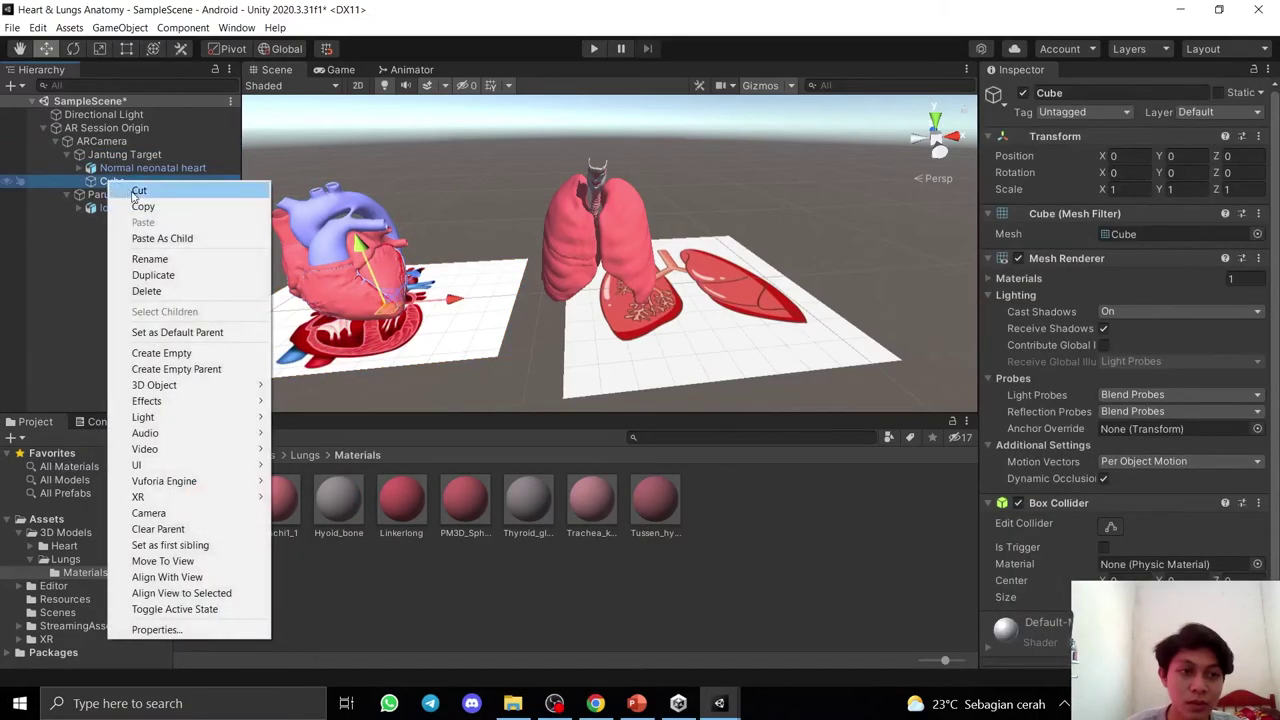
pyautogui.moveTo(182, 472)
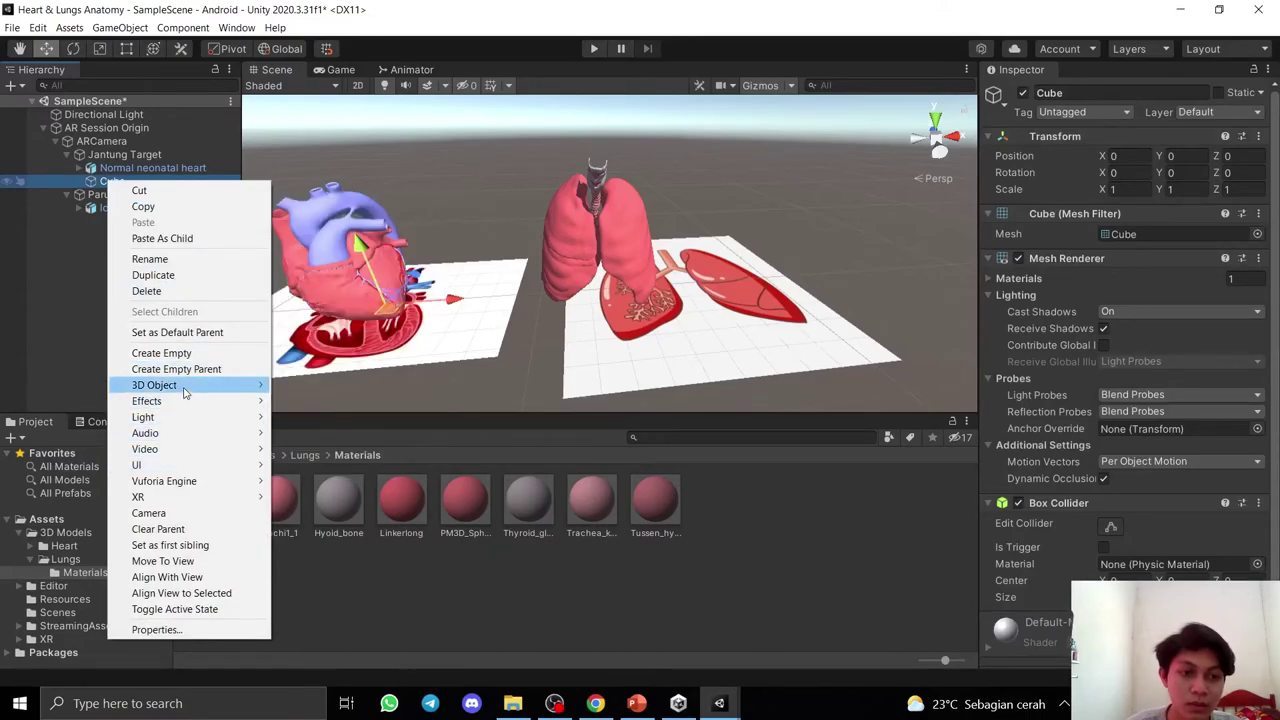
pyautogui.moveTo(184, 392)
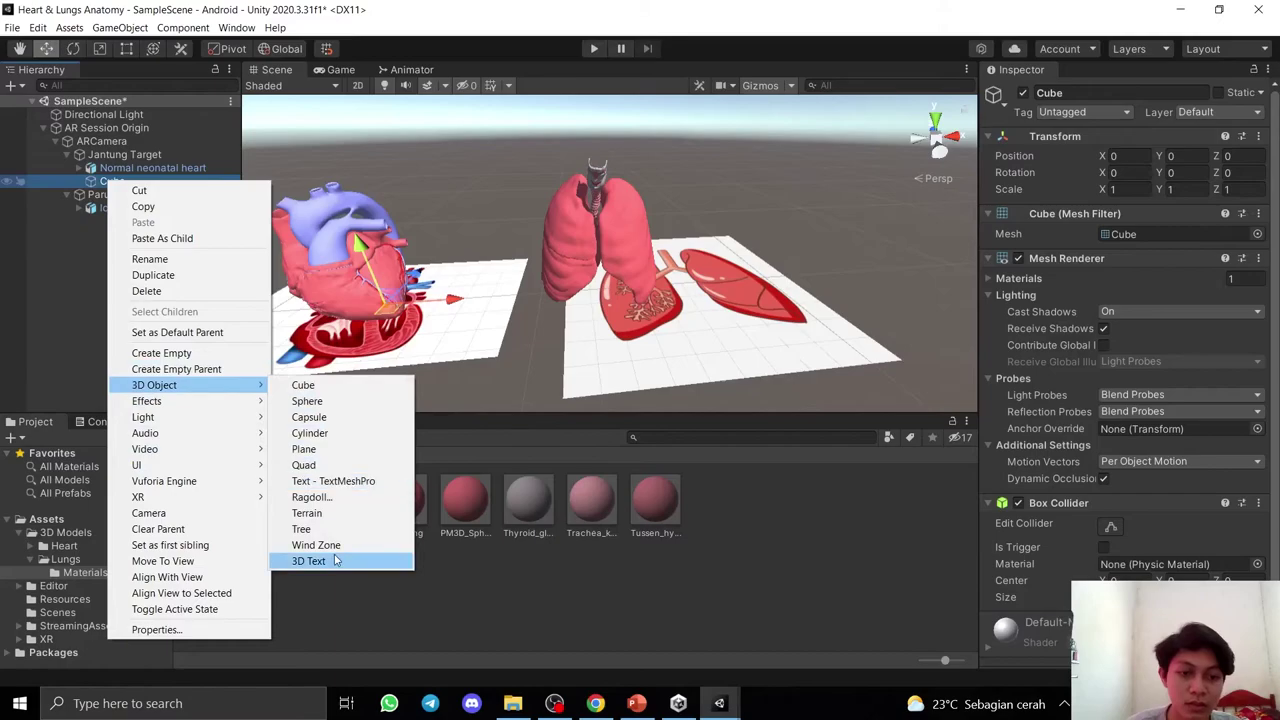
pyautogui.click(339, 483)
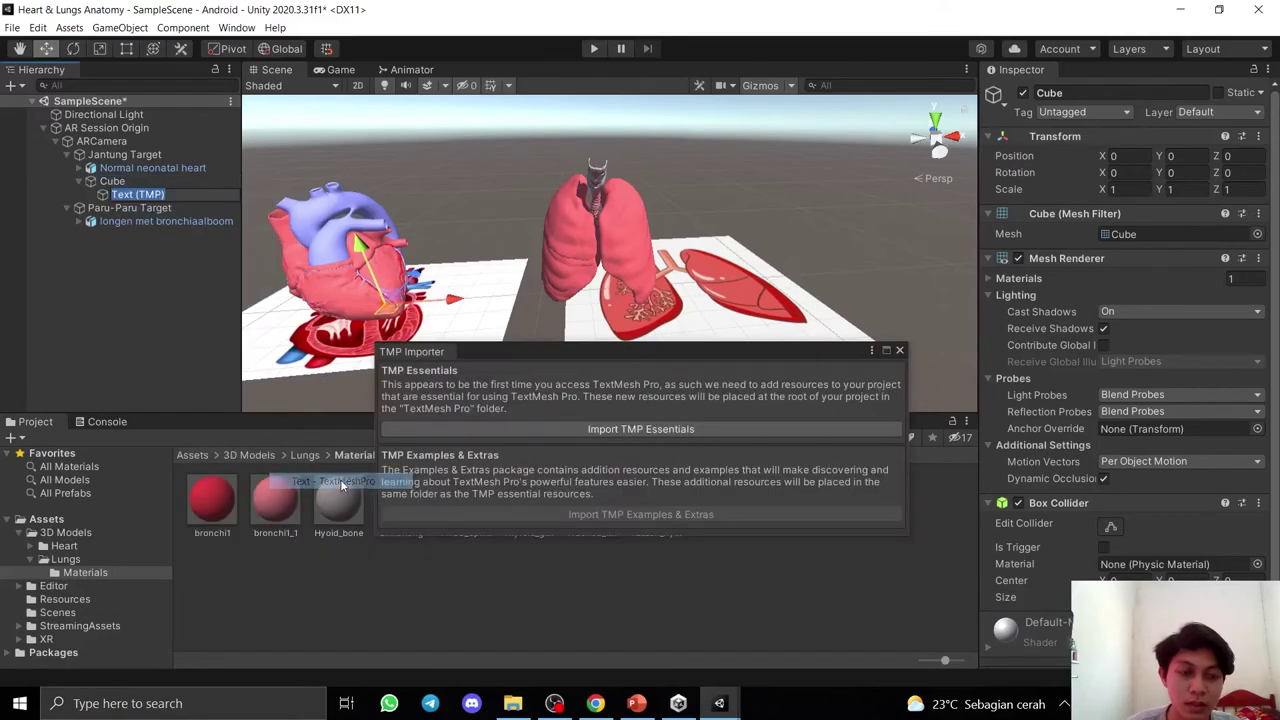
pyautogui.click(643, 430)
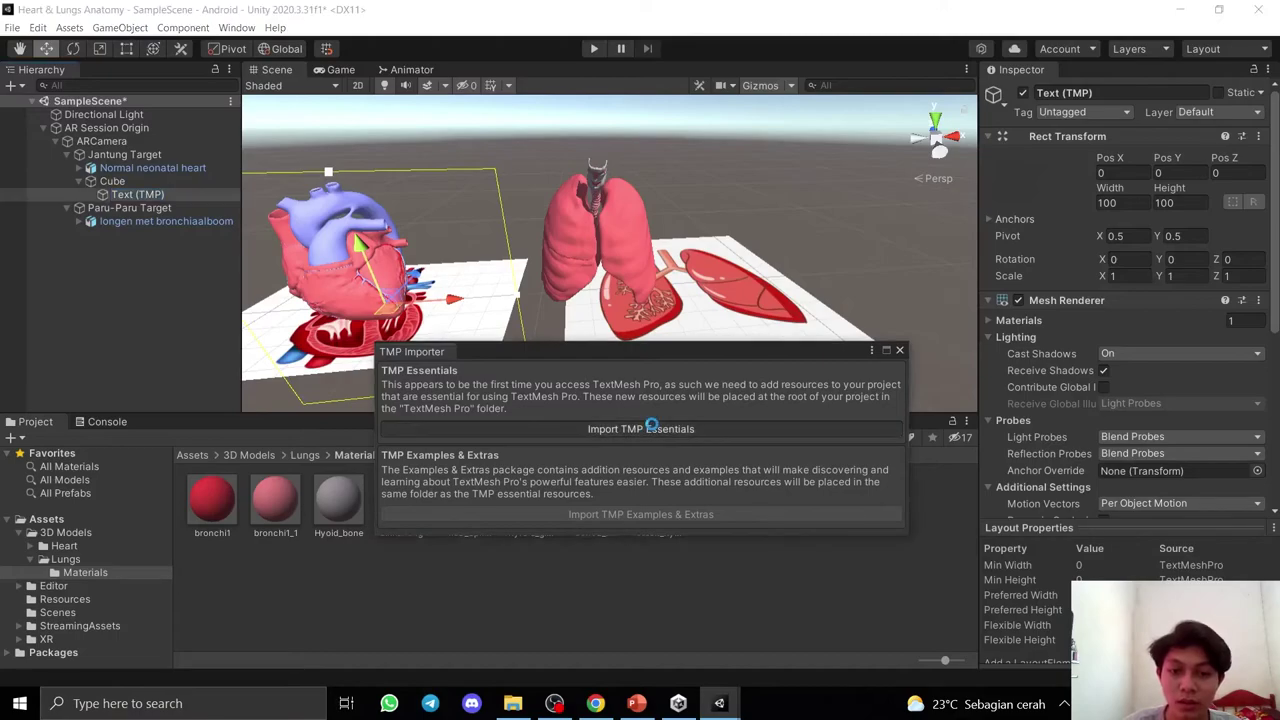
pyautogui.click(676, 516)
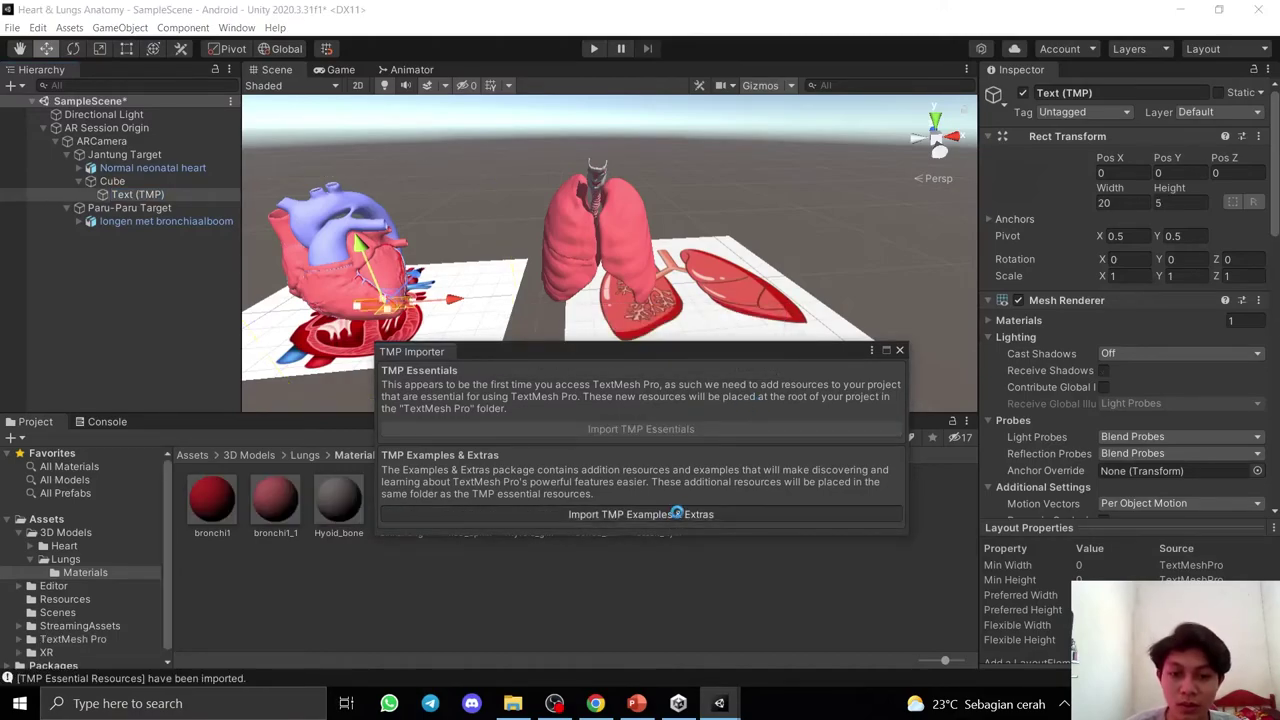
pyautogui.click(899, 353)
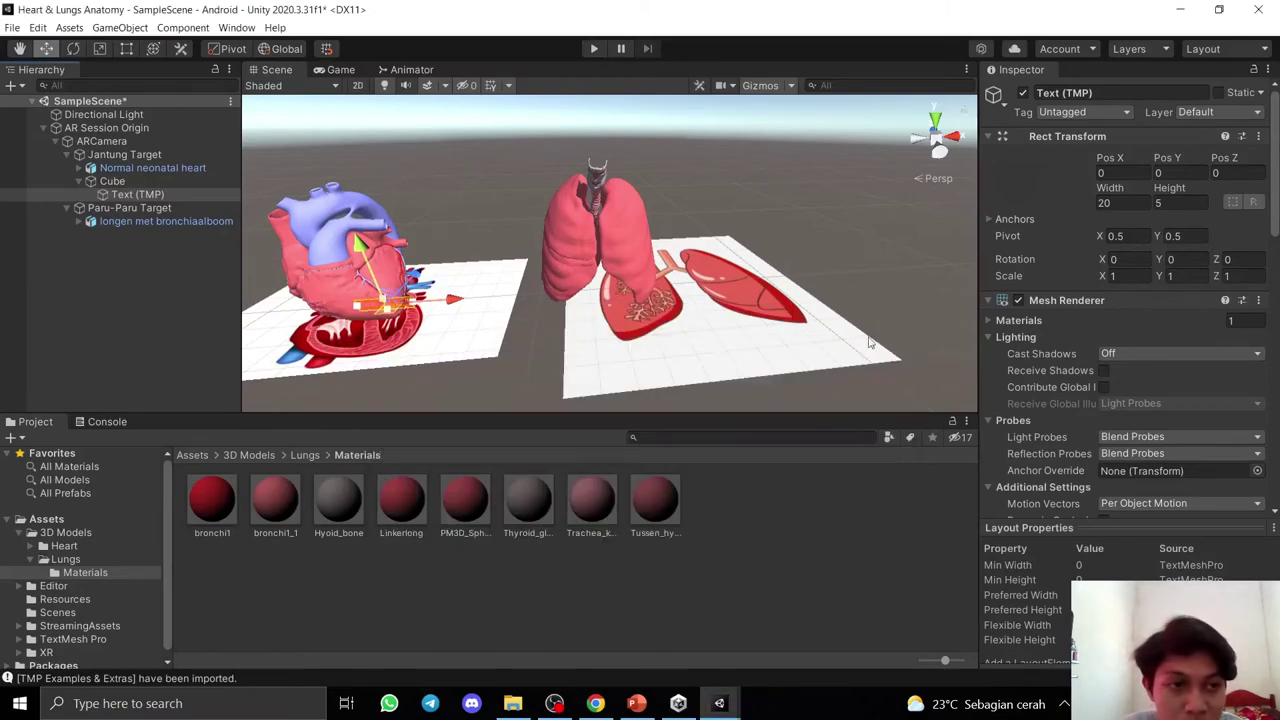
# Scale the Cube up, first to 10 and then to 70 on its axes.
pyautogui.click(489, 379)
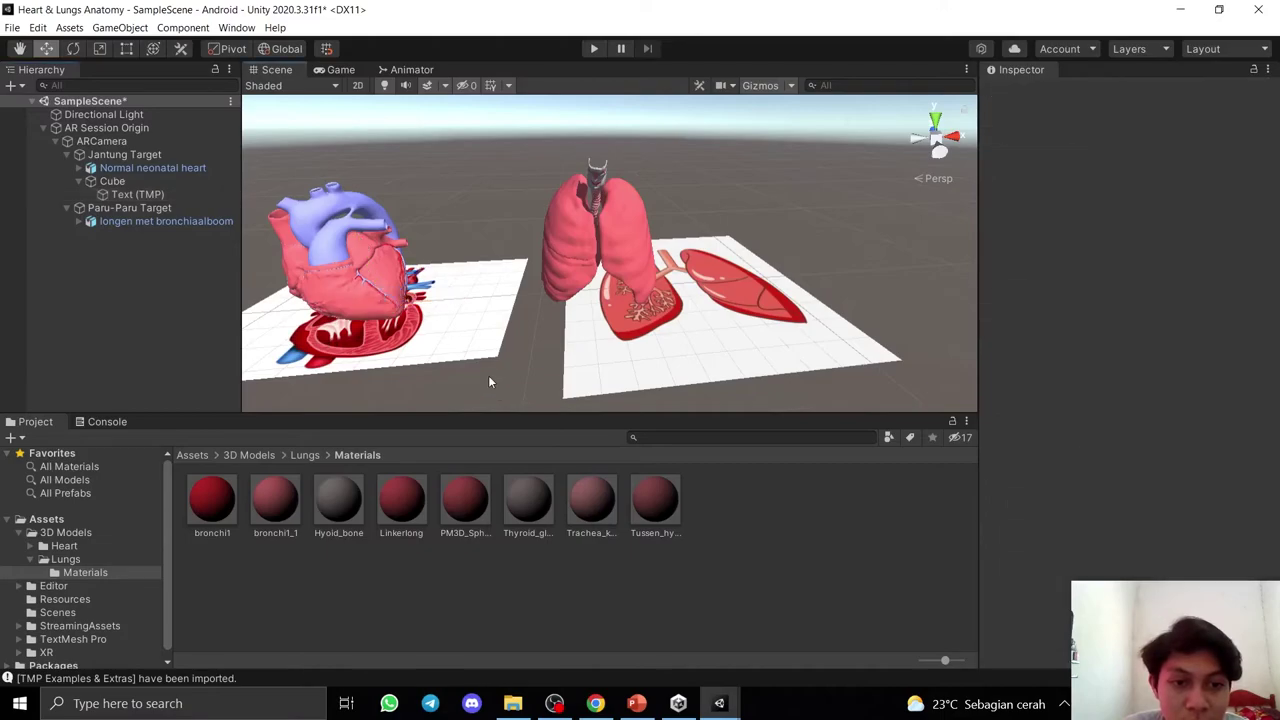
pyautogui.click(115, 183)
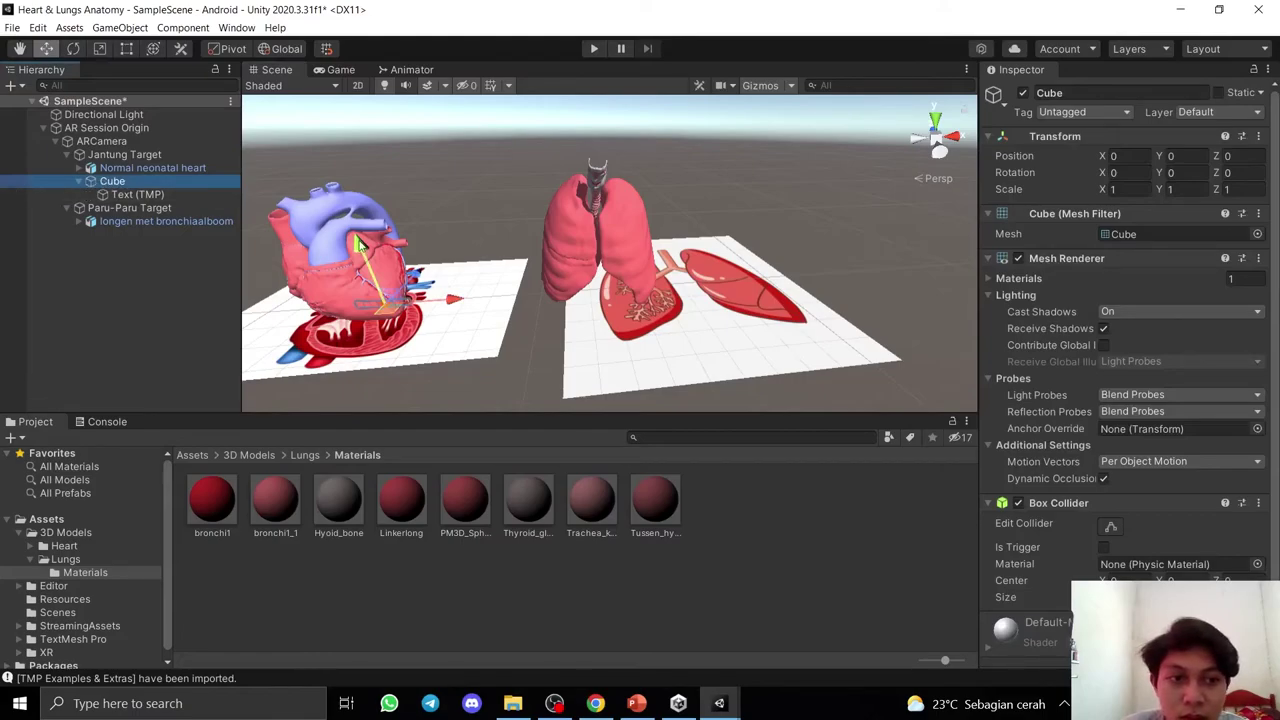
pyautogui.click(1125, 189)
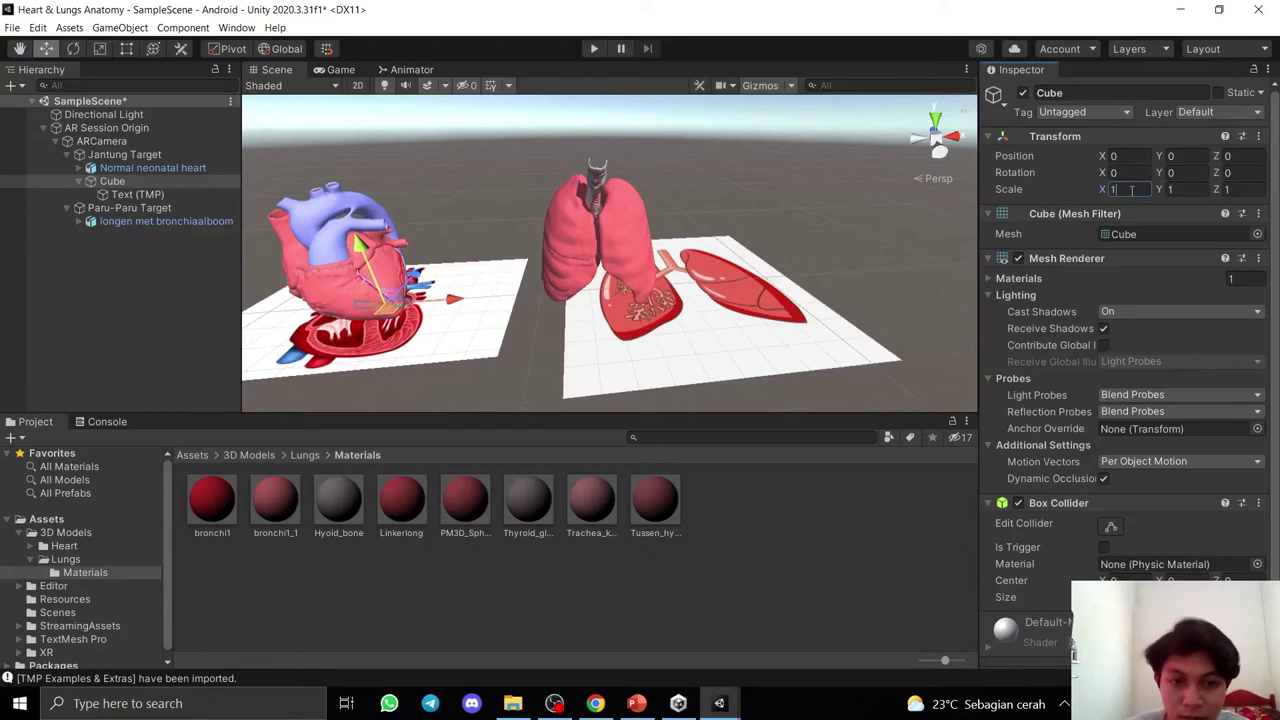
pyautogui.write('10')
pyautogui.press('Tab')
pyautogui.write('10')
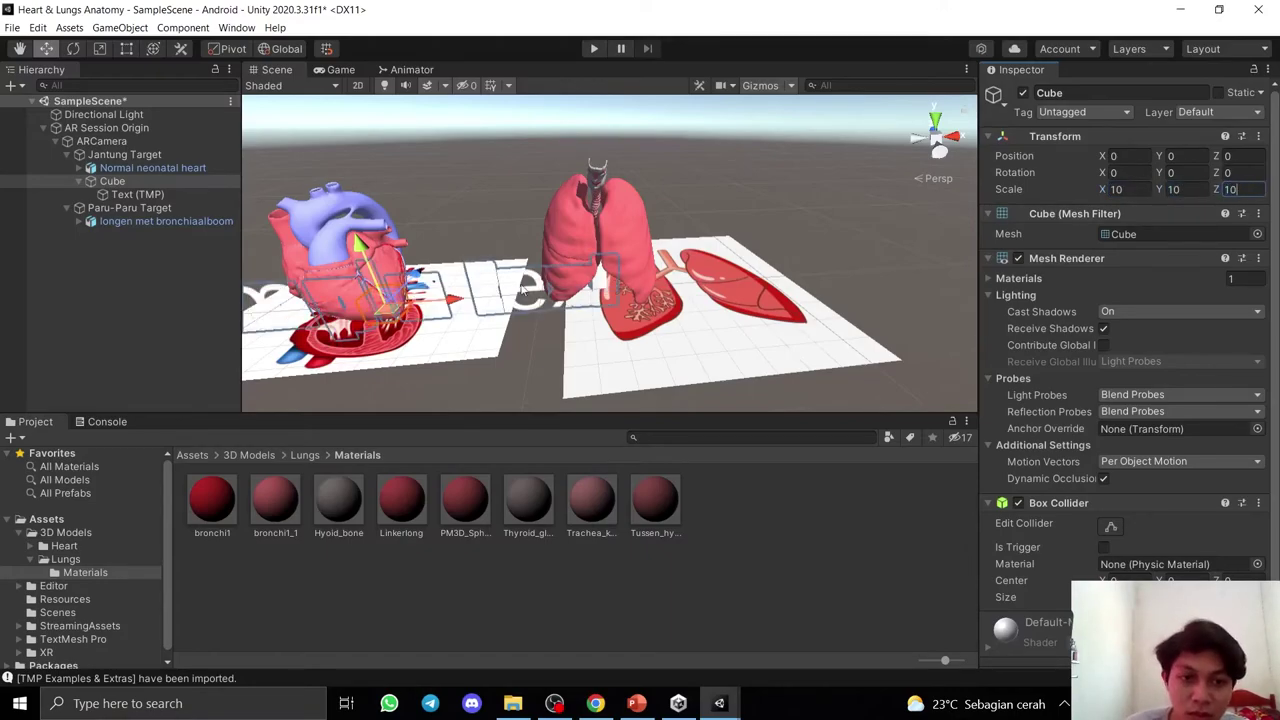
pyautogui.click(137, 194)
pyautogui.click(112, 181)
pyautogui.click(1122, 189)
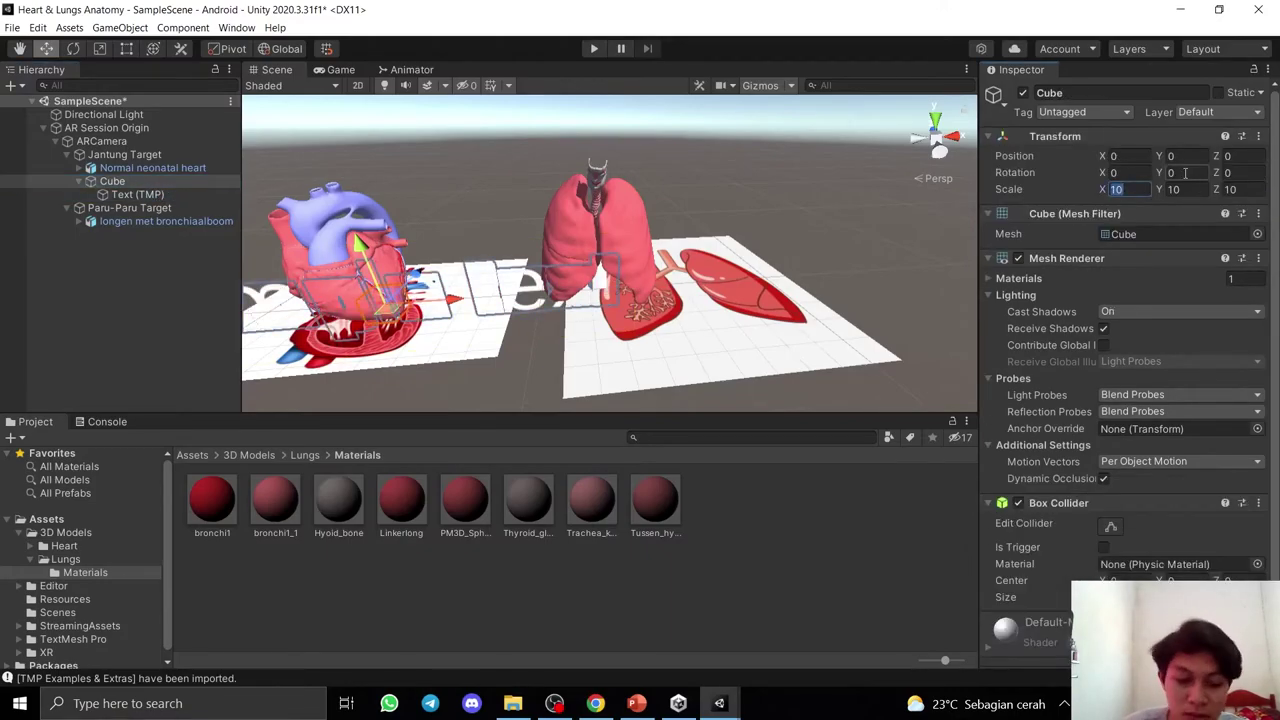
pyautogui.write('7070')
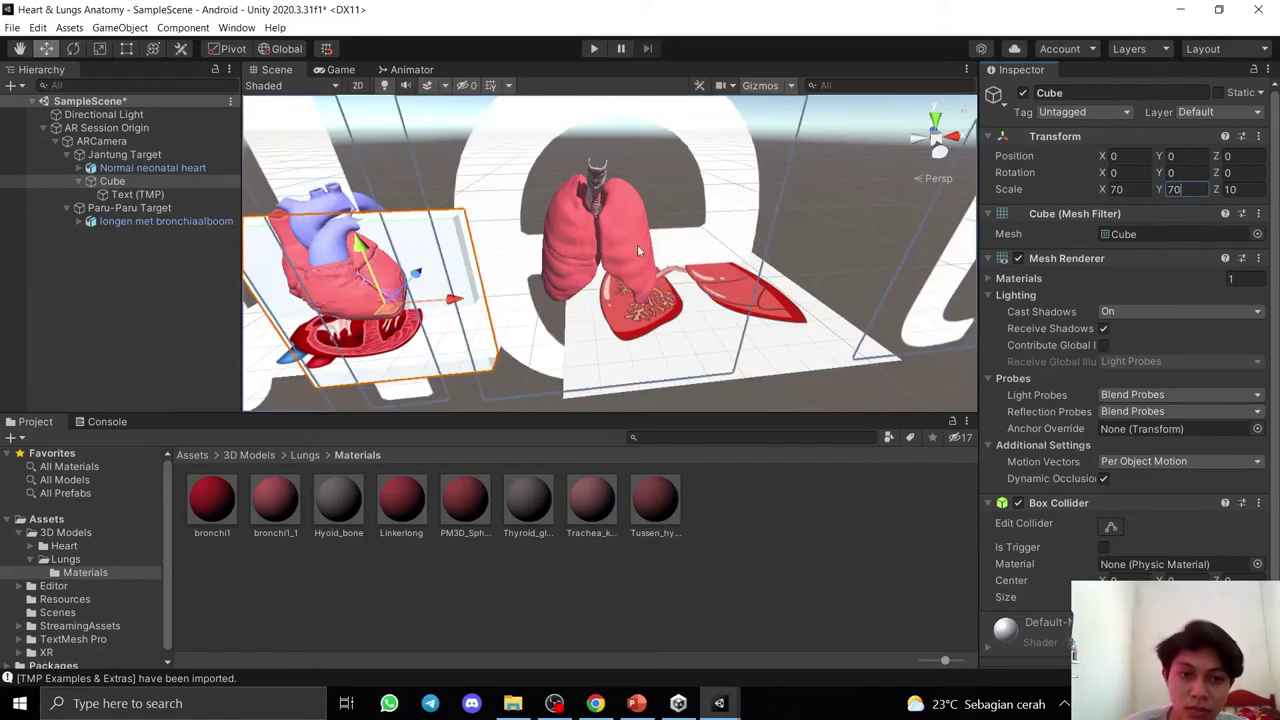
# Hide the Text (TMP) object and flatten the Cube to Z scale 0.1.
pyautogui.keyDown('alt'); pyautogui.moveTo(560, 240); pyautogui.dragTo(440, 232); pyautogui.keyUp('alt')
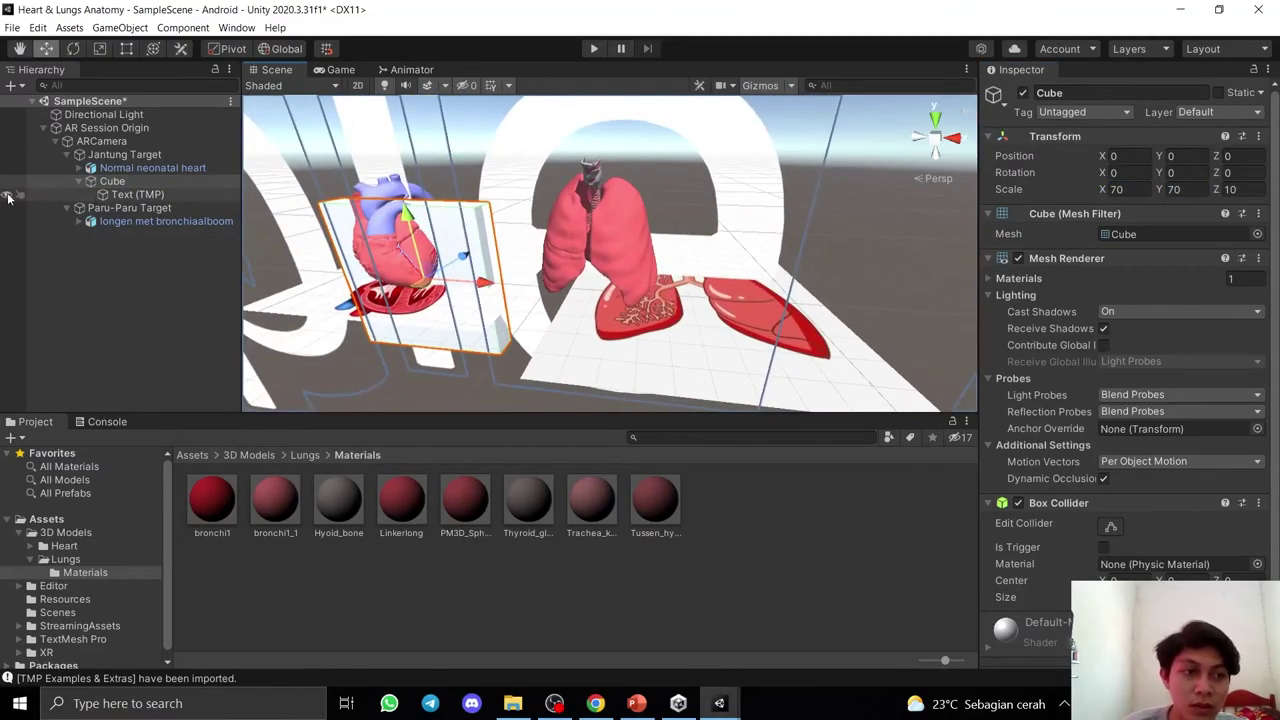
pyautogui.click(9, 195)
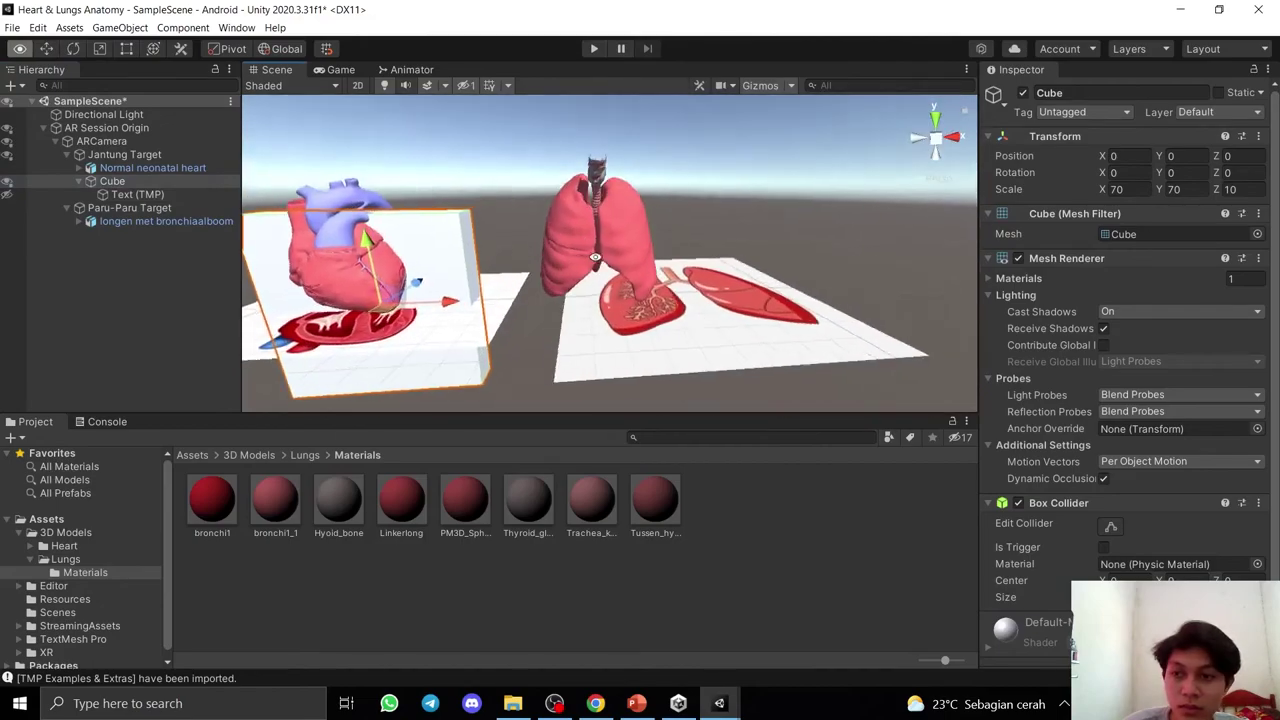
pyautogui.click(1230, 189)
pyautogui.write('0.1')
pyautogui.doubleClick(112, 181)
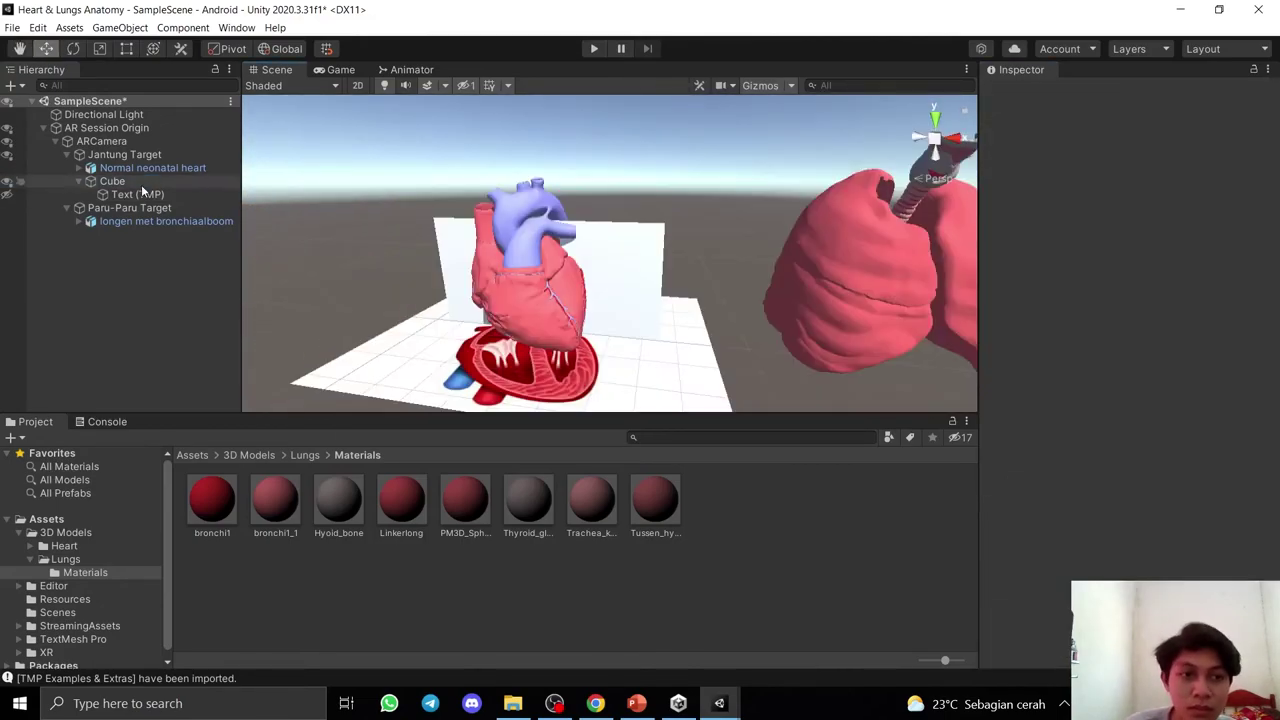
# Set the Cube's position to 35, tilt it 45 on X, and scale it to 50 × 50.
pyautogui.click(1120, 156)
pyautogui.write('35')
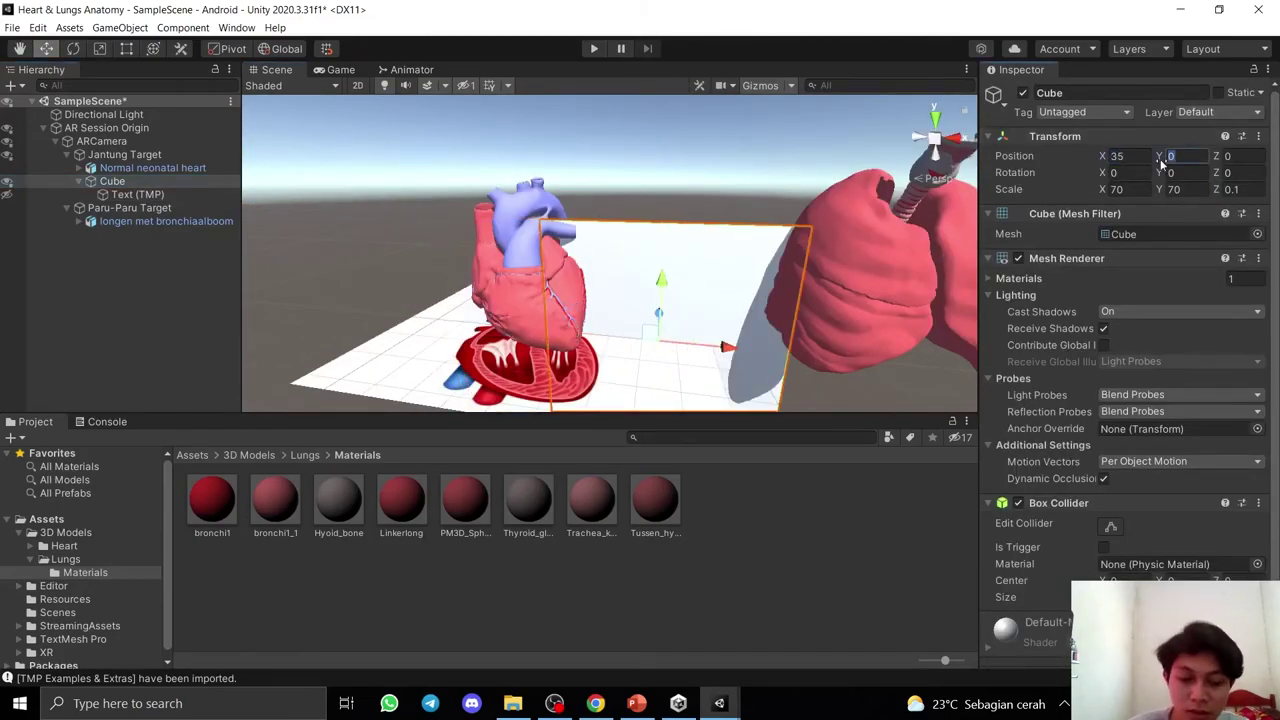
pyautogui.write('35')
pyautogui.click(1120, 172)
pyautogui.write('45')
pyautogui.scroll(-5, 860, 335)
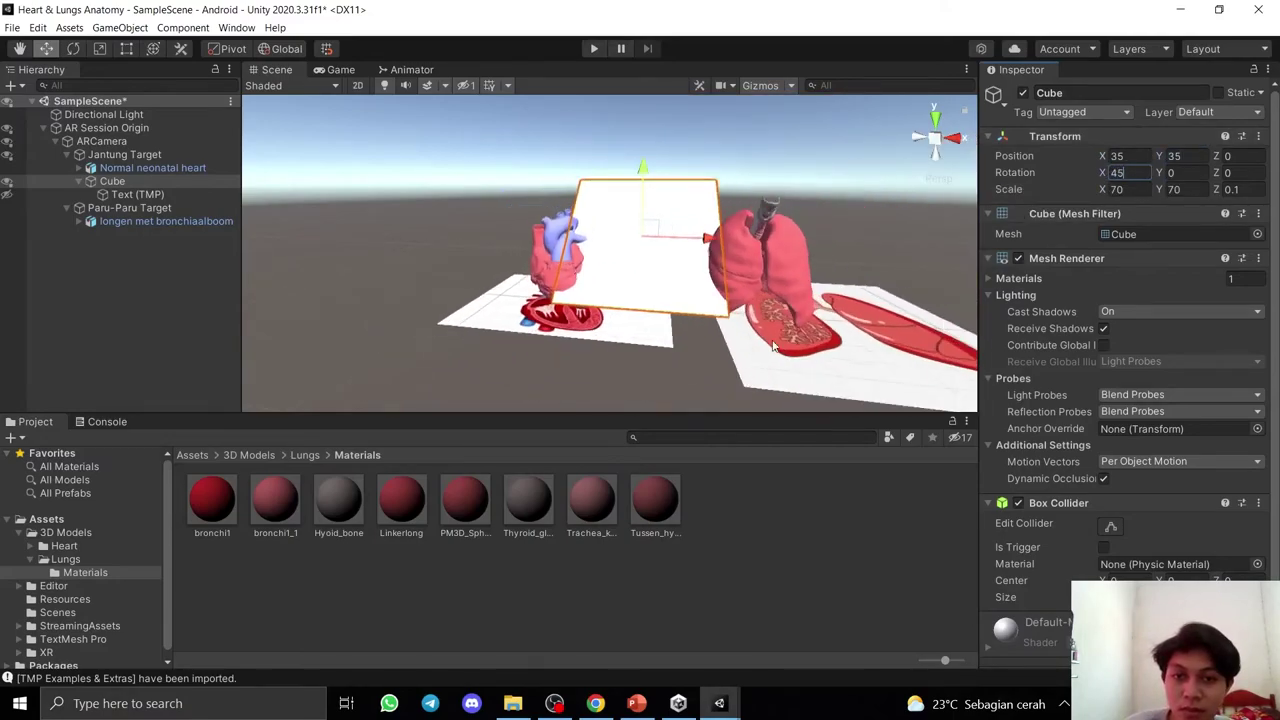
pyautogui.scroll(4, 773, 346)
pyautogui.press('Tab')
pyautogui.press('Tab')
pyautogui.press('Tab')
pyautogui.write('50')
pyautogui.press('Tab')
pyautogui.write('50')
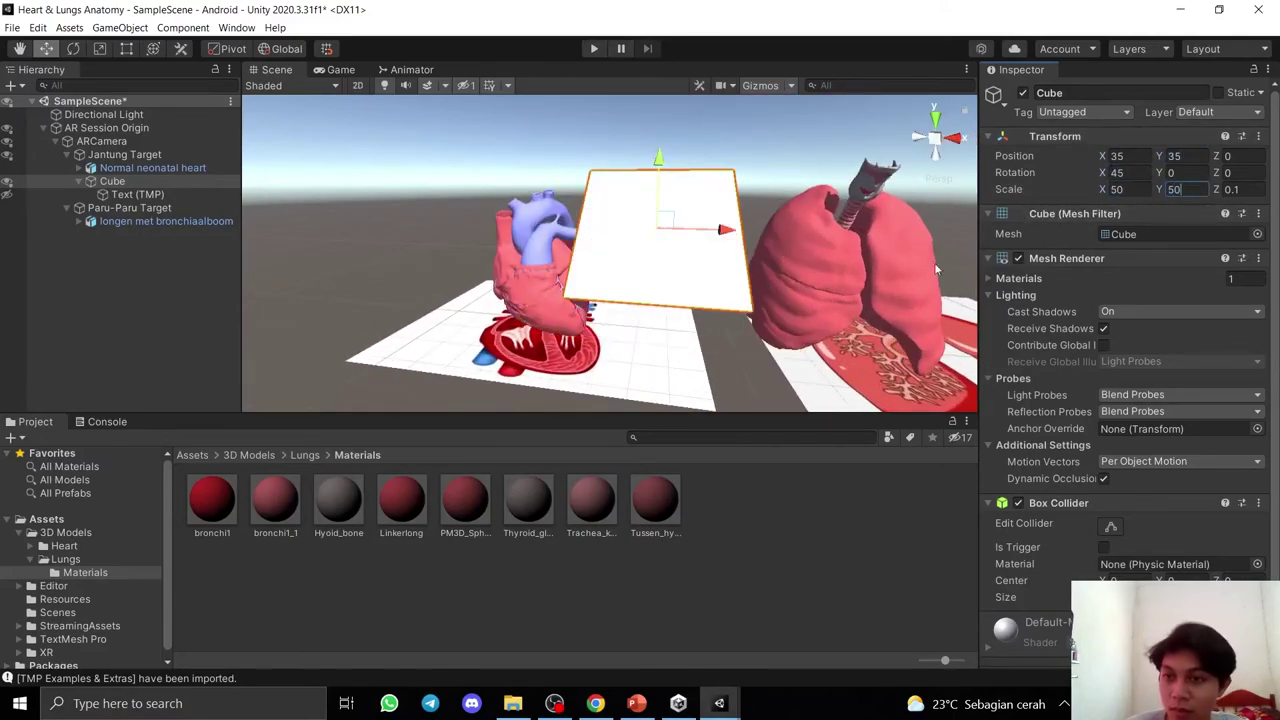
pyautogui.click(934, 262)
pyautogui.moveTo(737, 363); pyautogui.dragTo(600, 300, button='middle')
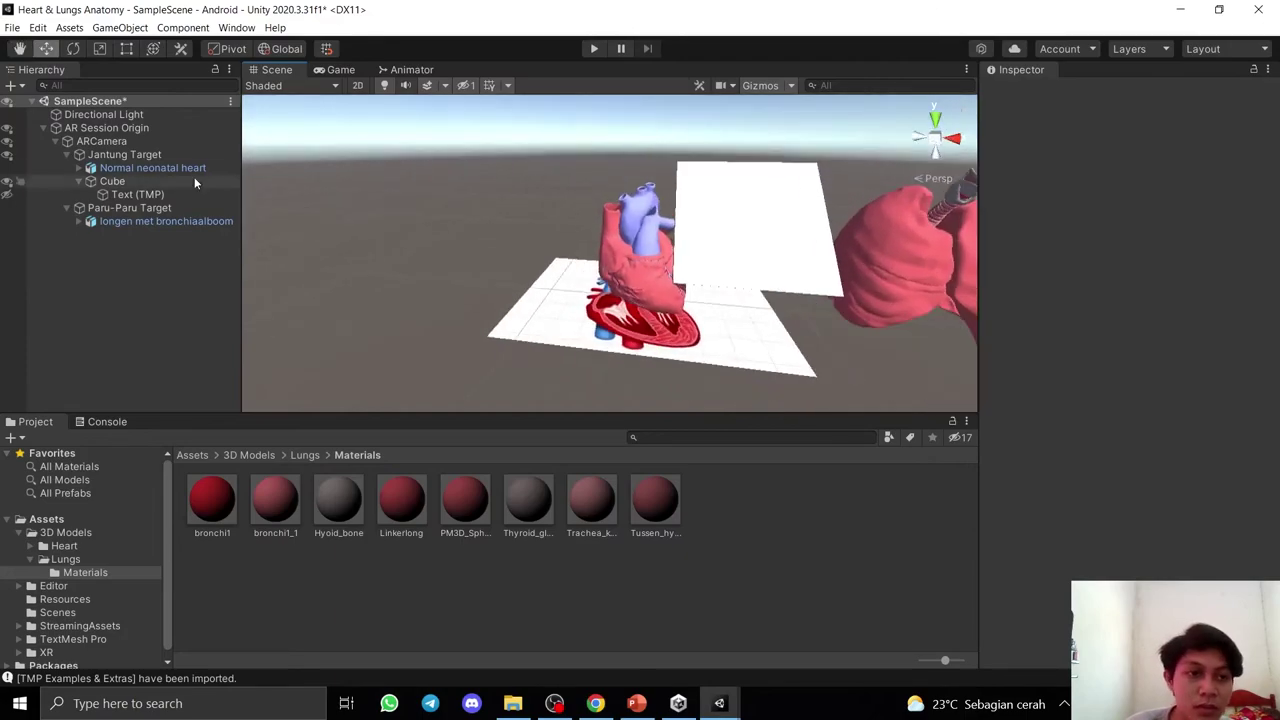
# Move the heart to Position X -30 and the white board Cube to Position X 25.
pyautogui.click(159, 167)
pyautogui.click(1118, 172)
pyautogui.write('-')
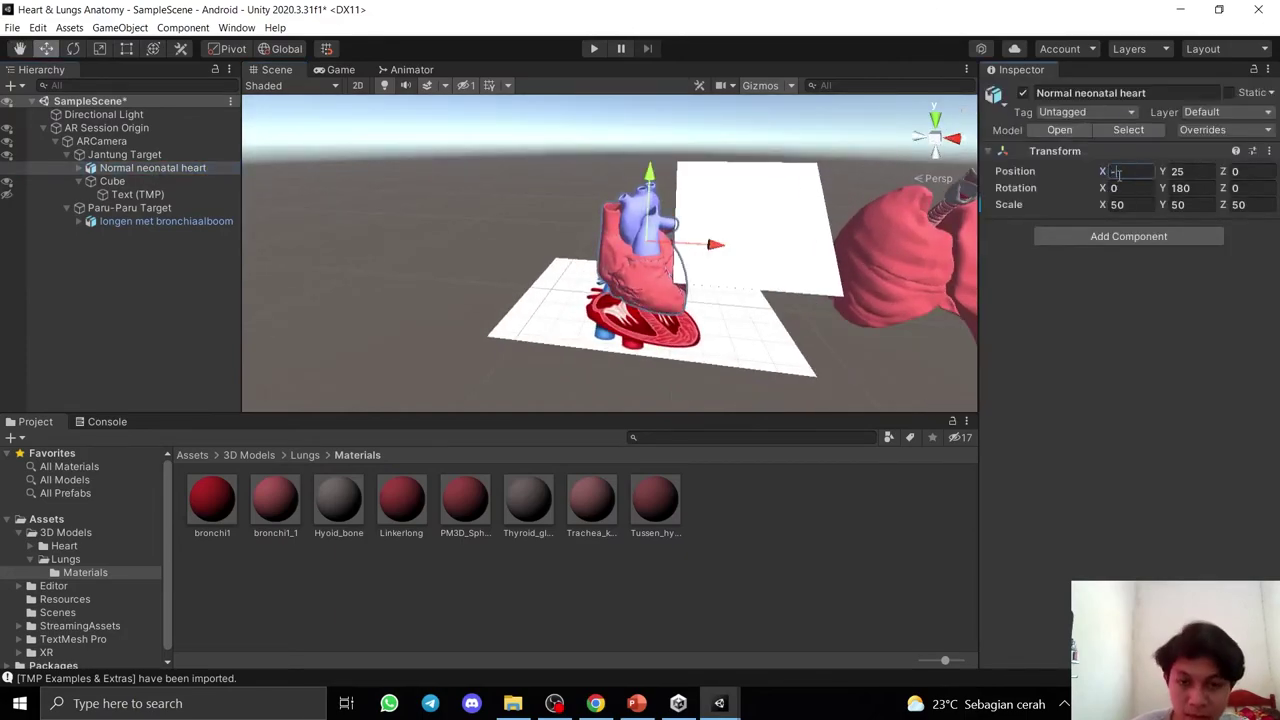
pyautogui.write('30')
pyautogui.click(758, 249)
pyautogui.moveTo(757, 391); pyautogui.dragTo(753, 303, button='right')
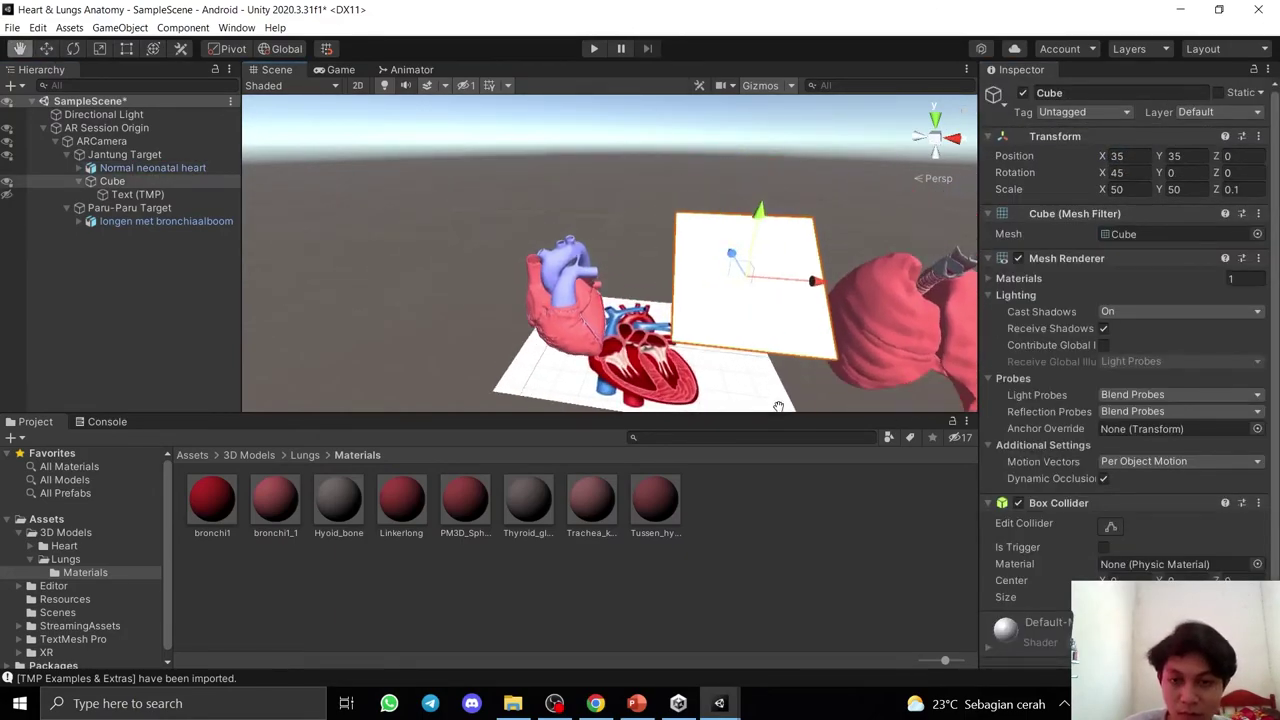
pyautogui.doubleClick(1117, 155)
pyautogui.write('25')
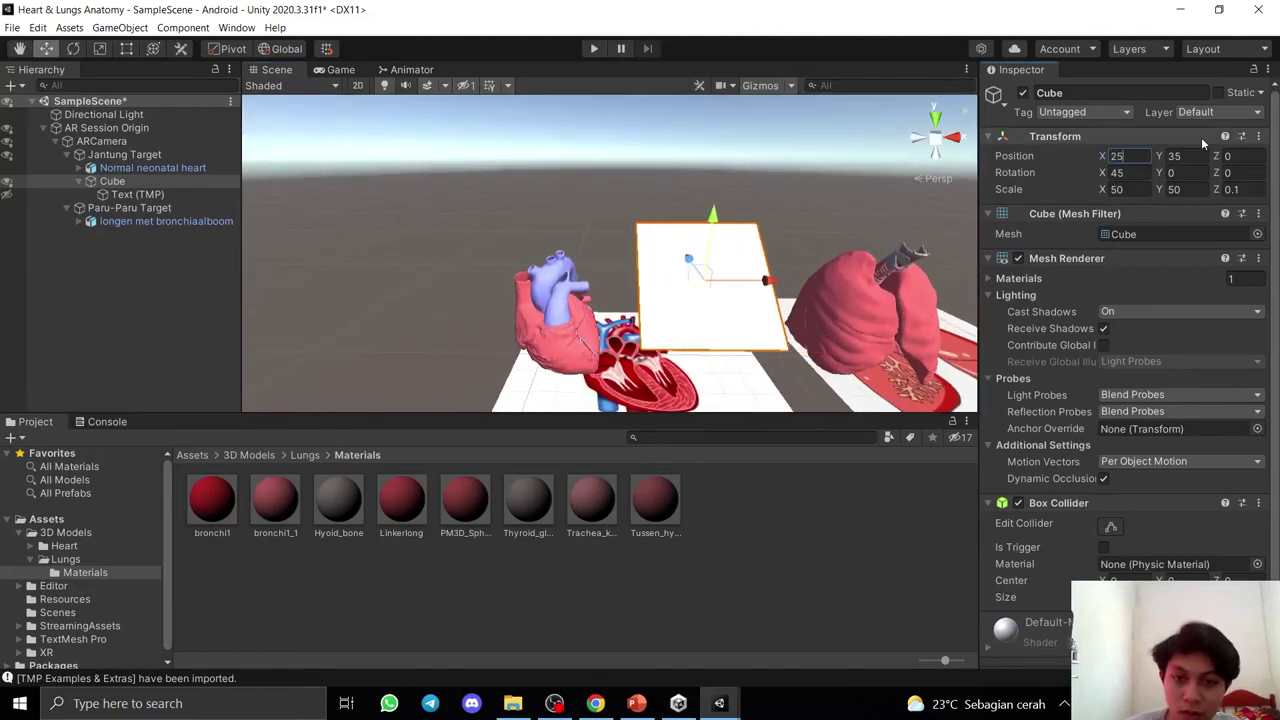
# Select the Text (TMP) object and orbit the view to face it.
pyautogui.moveTo(620, 390)
pyautogui.keyDown('alt'); pyautogui.mouseDown()
pyautogui.moveTo(641, 325)
pyautogui.moveTo(336, 327)
pyautogui.mouseUp(); pyautogui.keyUp('alt')
pyautogui.click(336, 327)
pyautogui.moveTo(336, 327); pyautogui.dragTo(650, 368, button='middle')
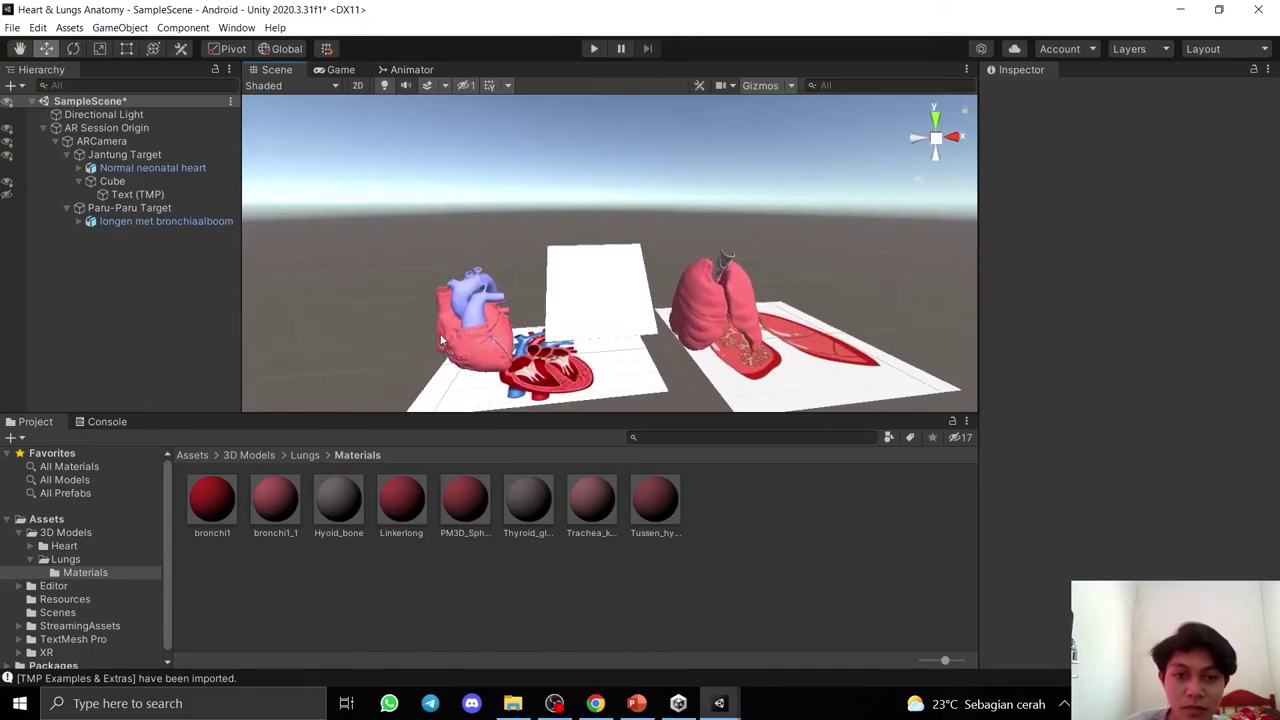
pyautogui.doubleClick(130, 194)
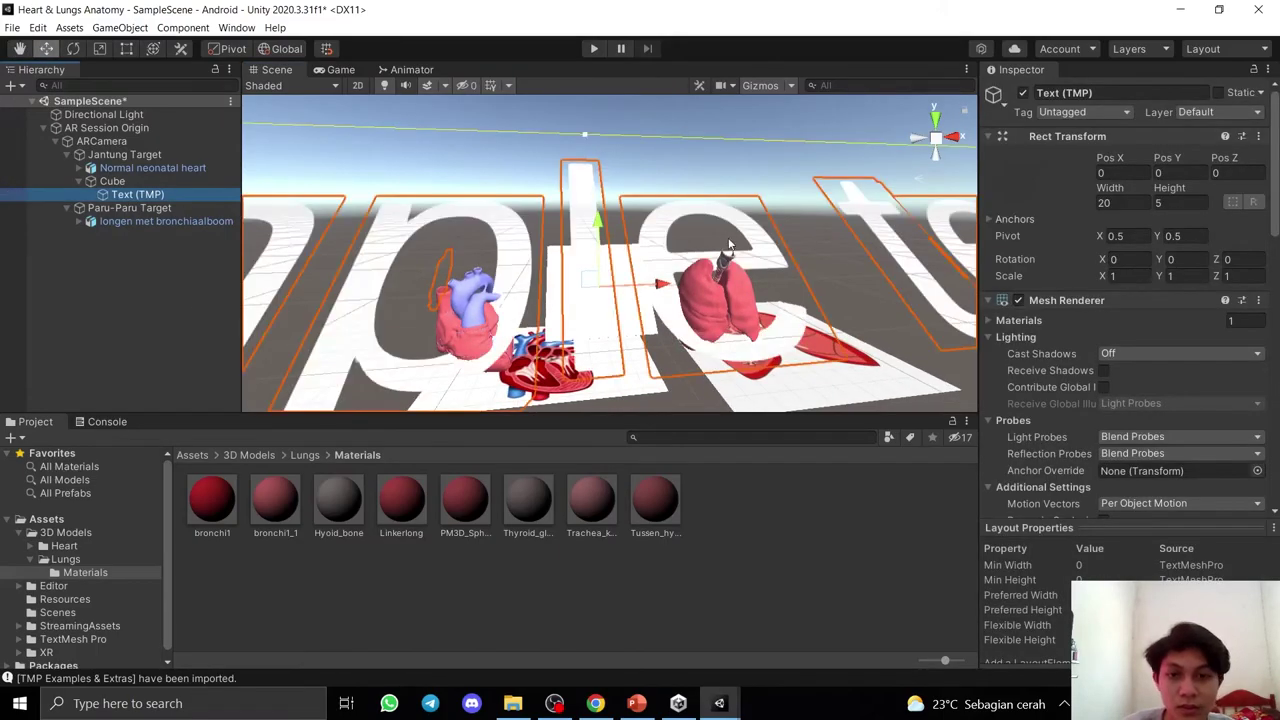
pyautogui.keyDown('alt'); pyautogui.moveTo(722, 310); pyautogui.dragTo(598, 287); pyautogui.keyUp('alt')
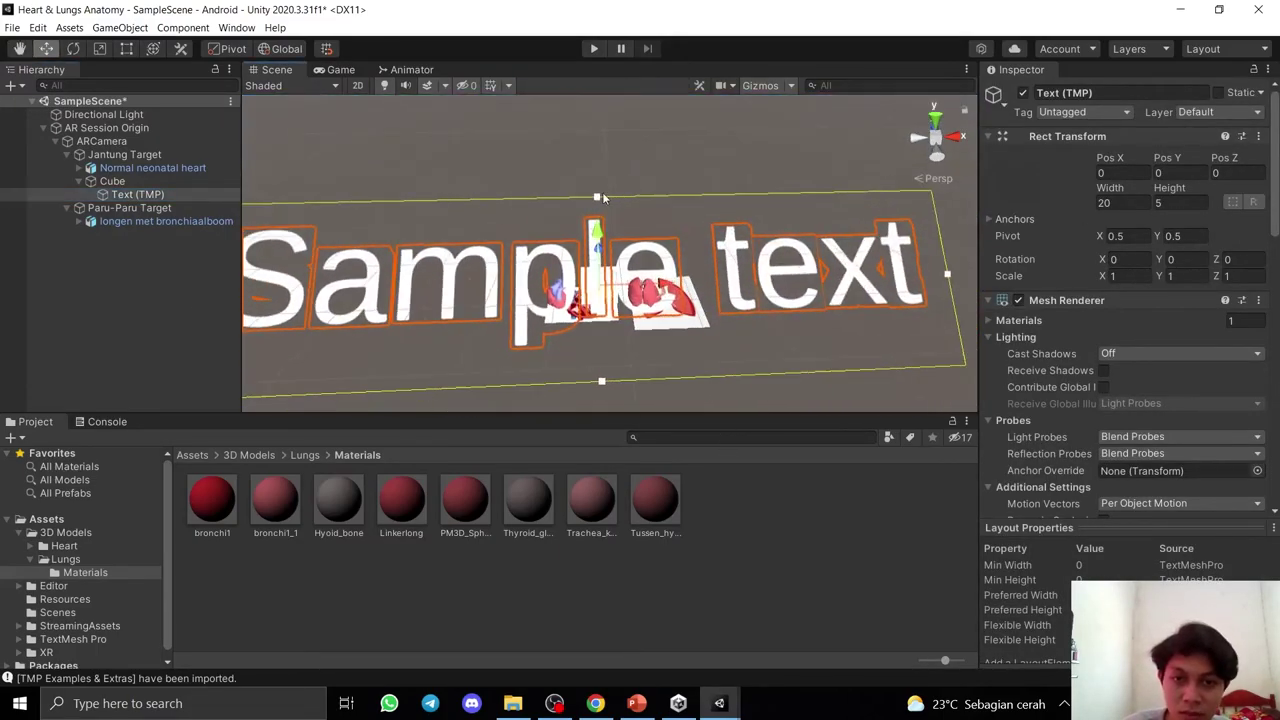
# Narrow the Text (TMP) area and clear its Sample text placeholder.
pyautogui.moveTo(956, 316); pyautogui.dragTo(610, 300)
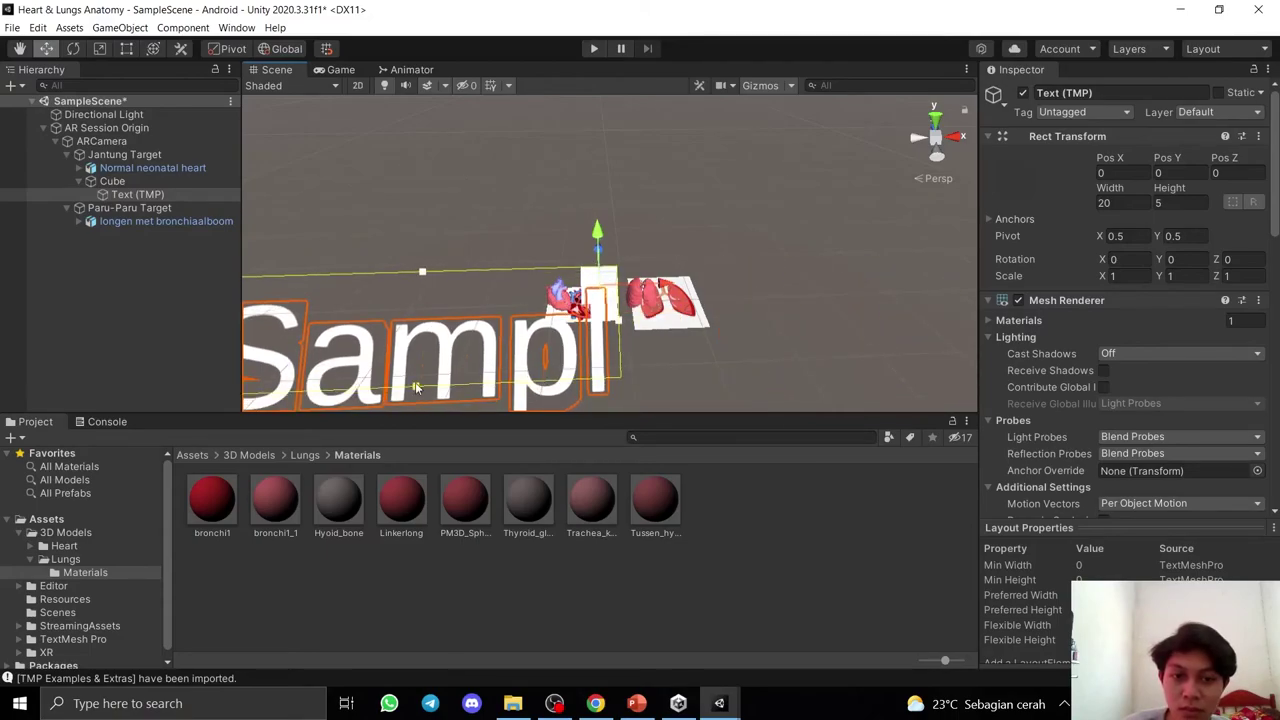
pyautogui.doubleClick(137, 194)
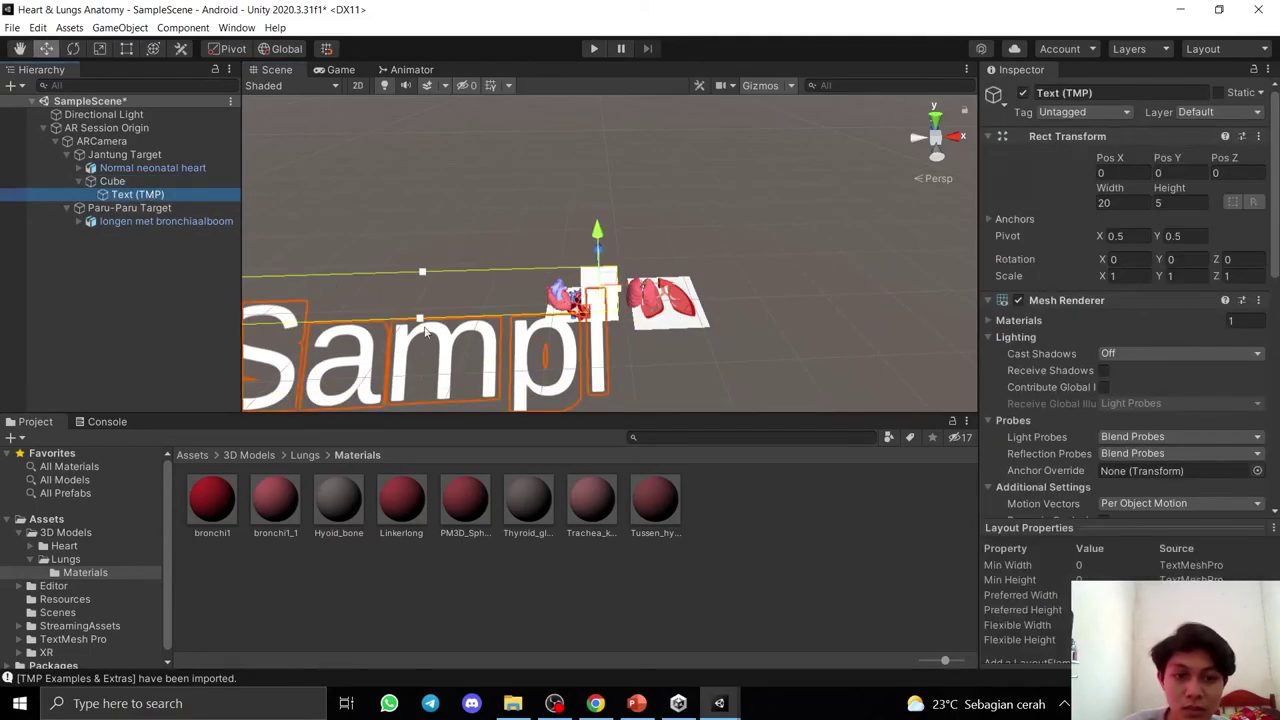
pyautogui.moveTo(403, 267); pyautogui.dragTo(766, 268)
pyautogui.scroll(-5, 1100, 300)
pyautogui.click(1068, 251)
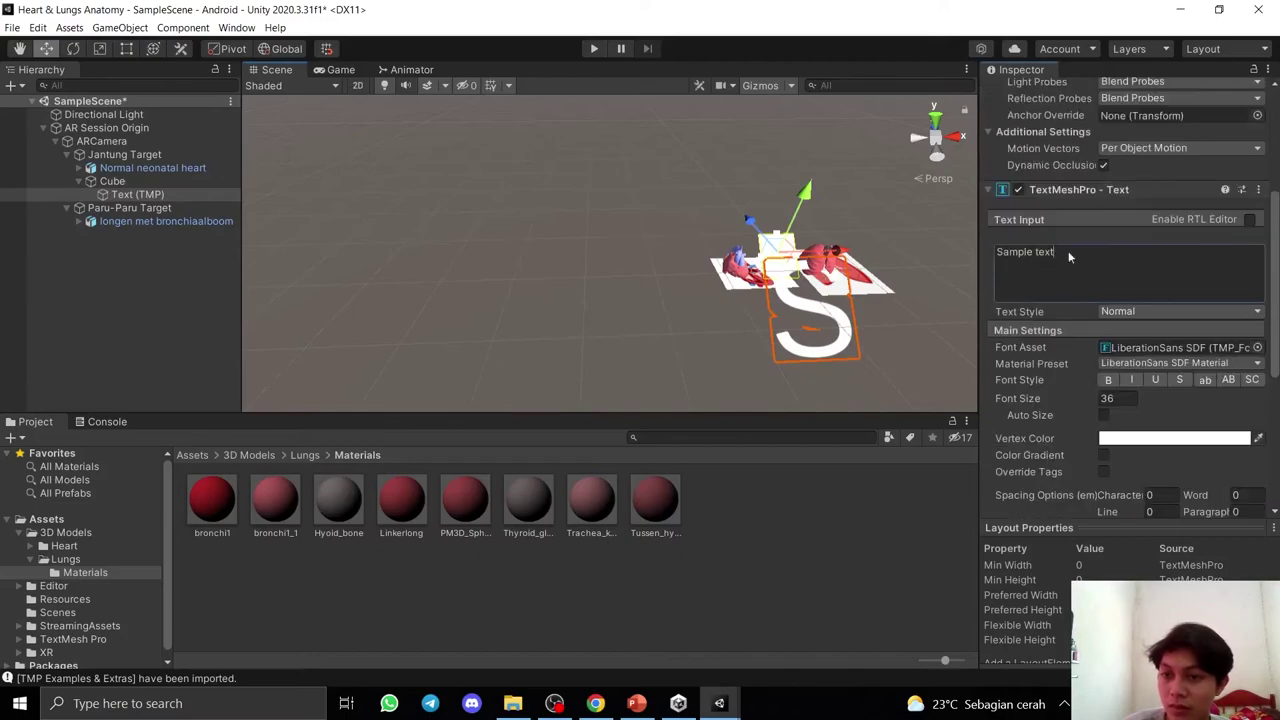
pyautogui.hotkey('ctrl', 'a')
pyautogui.press('BackSpace')
pyautogui.press('f')
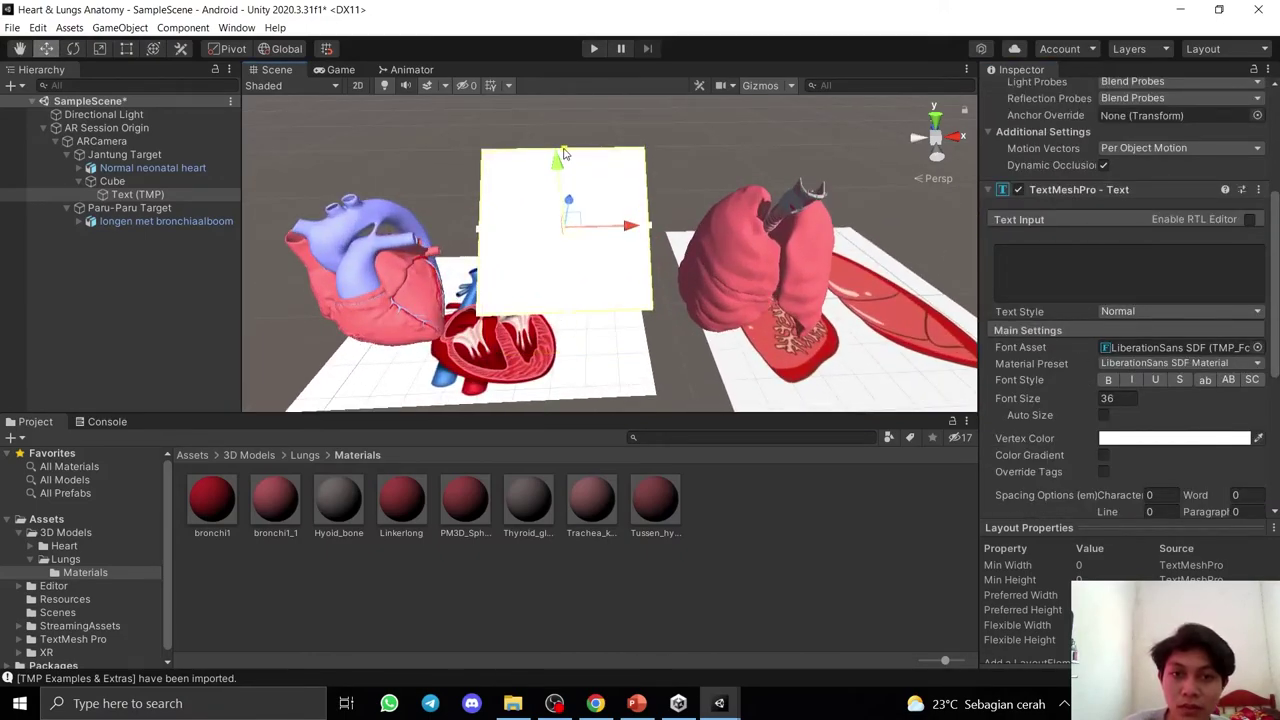
# Enter JANTUNG as the title with Font Size 1 and a black Vertex Color.
pyautogui.click(1071, 279)
pyautogui.write('JANTUNG')
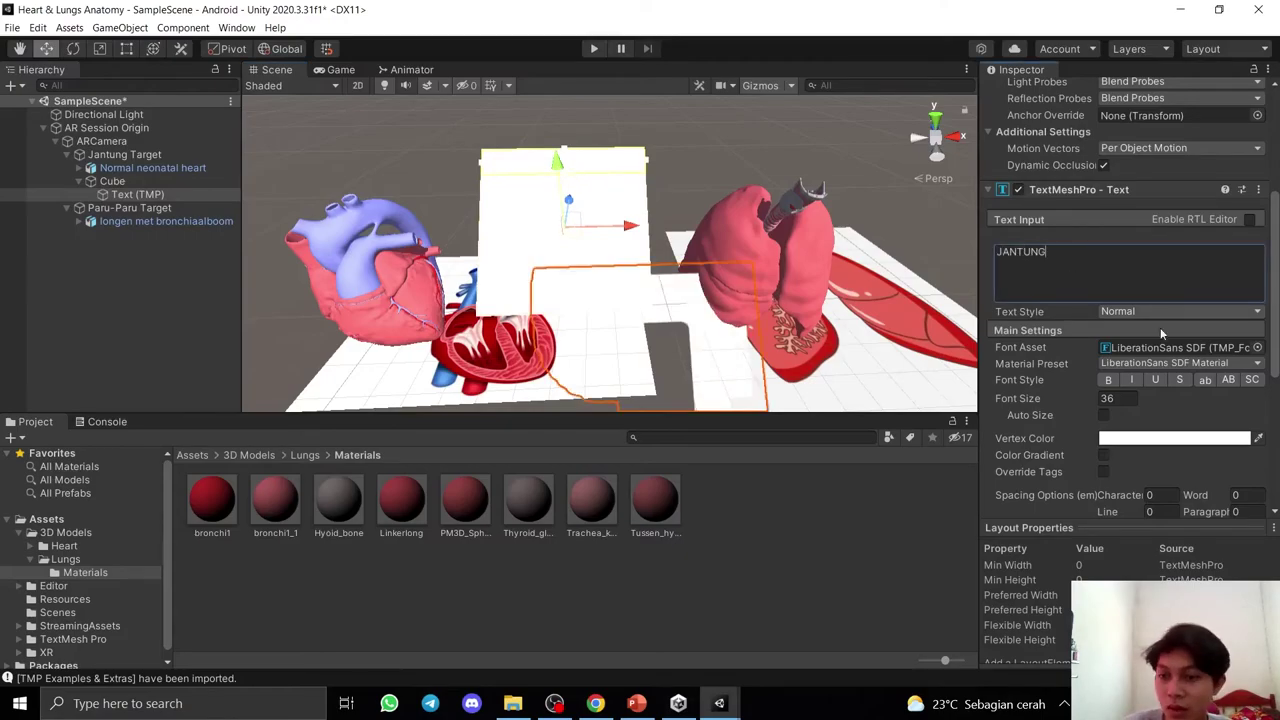
pyautogui.scroll(-3, 1161, 333)
pyautogui.click(1110, 248)
pyautogui.write('1')
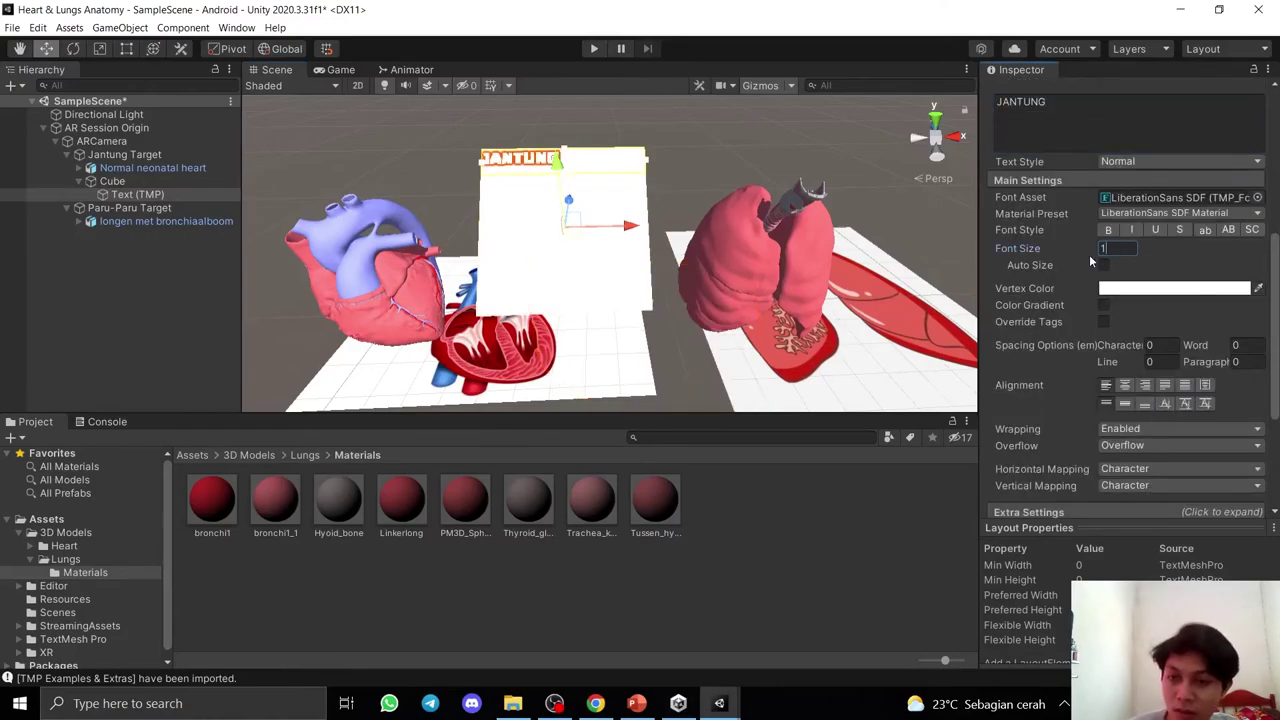
pyautogui.scroll(-3, 1138, 231)
pyautogui.scroll(3, 1138, 231)
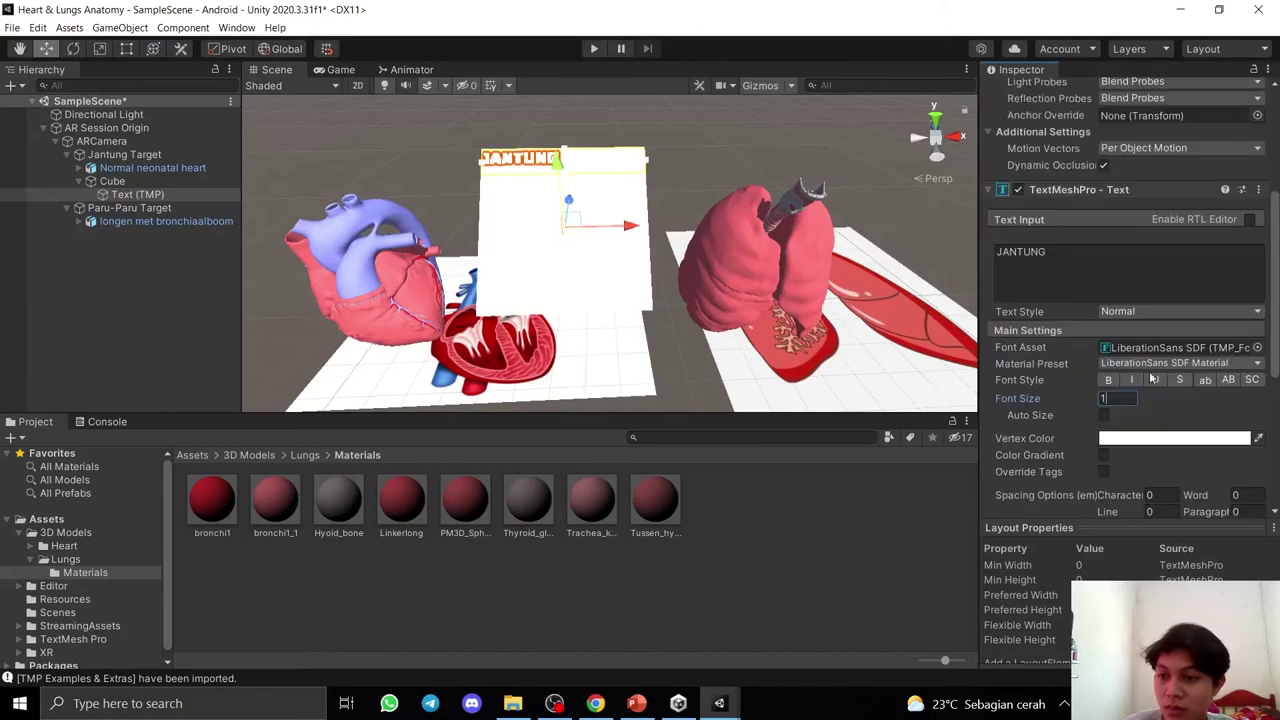
pyautogui.scroll(3, 1138, 231)
pyautogui.scroll(-5, 1138, 231)
pyautogui.click(1140, 193)
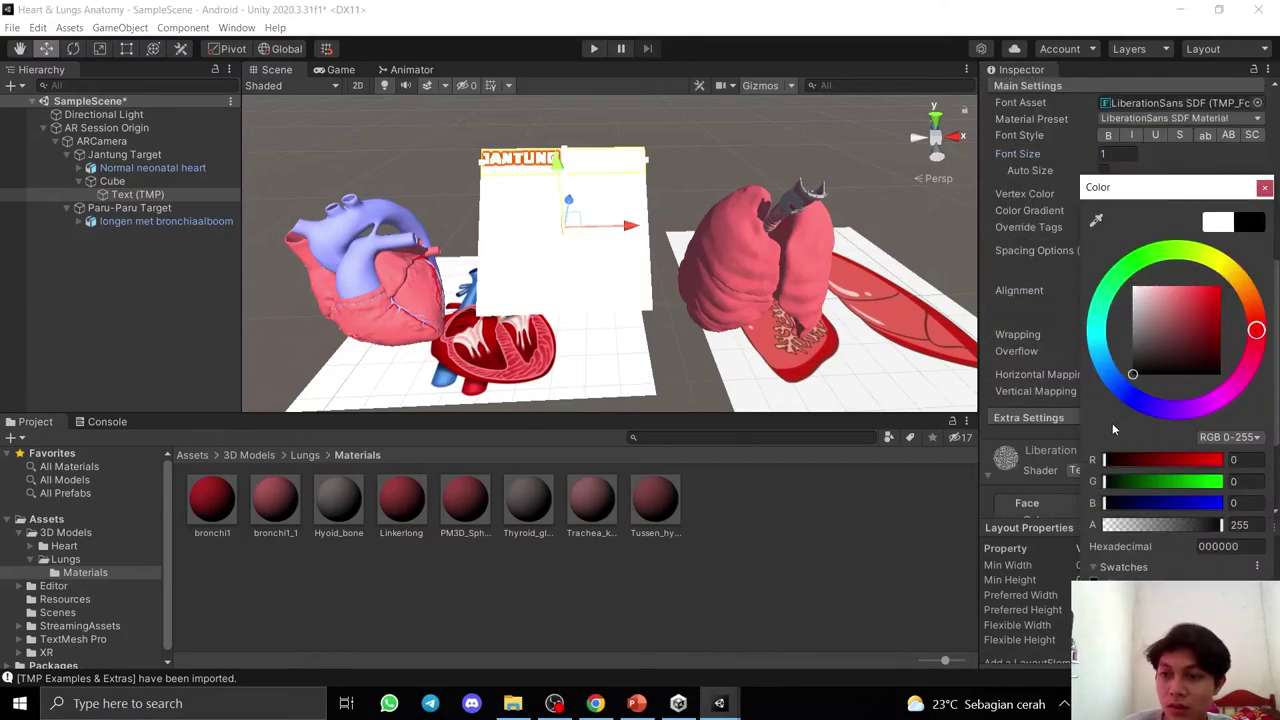
pyautogui.click(1071, 240)
# Set the JANTUNG text's Pos Y to 0.
pyautogui.scroll(10, 1172, 175)
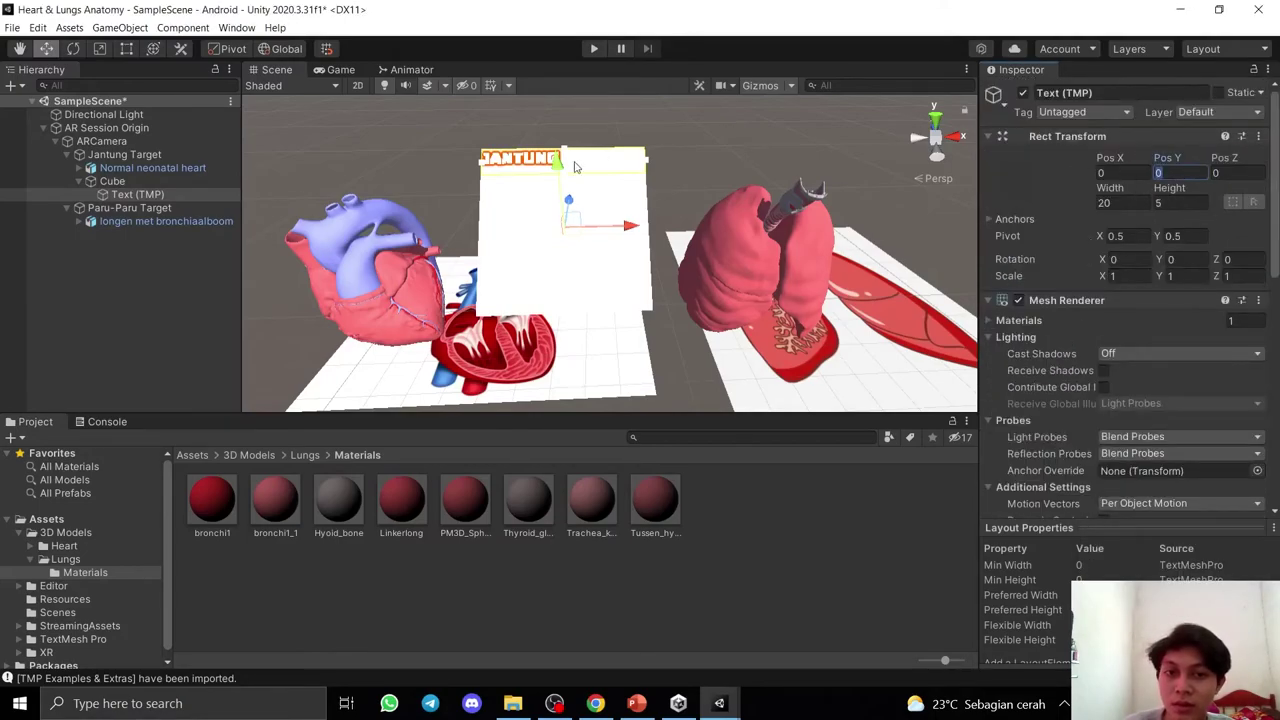
pyautogui.write('1')
pyautogui.press('BackSpace')
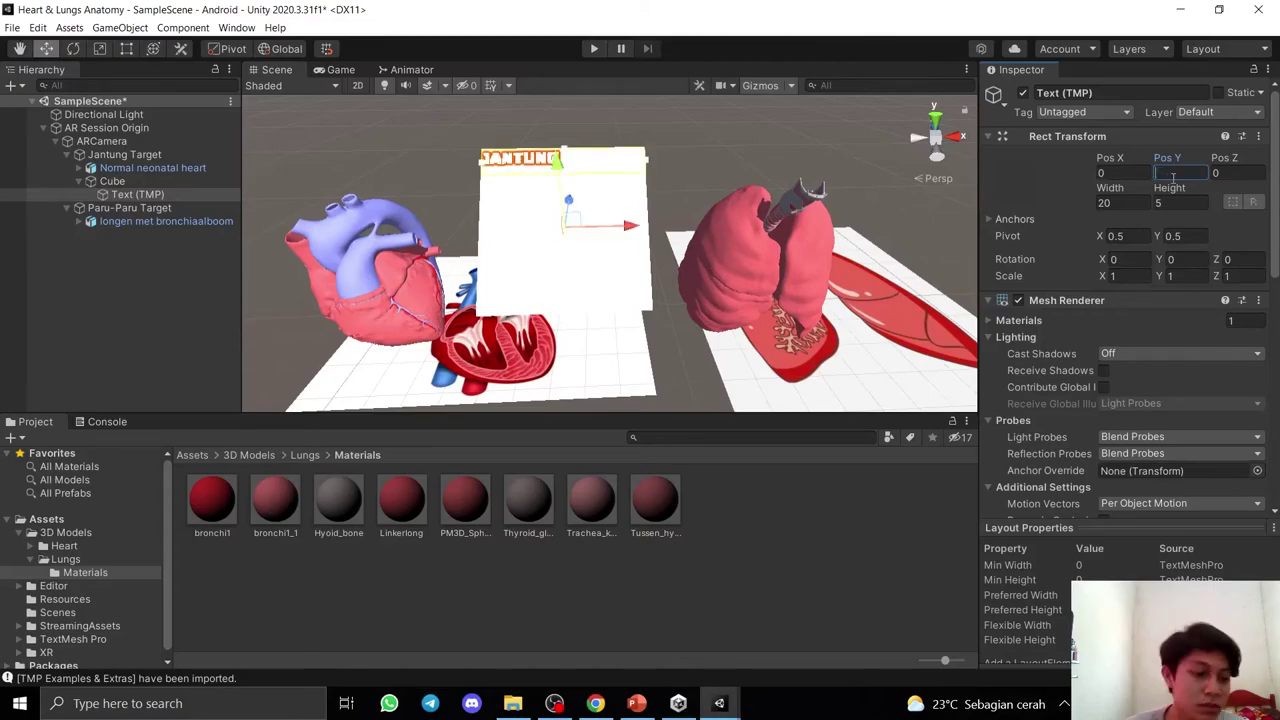
pyautogui.moveTo(904, 196)
pyautogui.keyDown('alt'); pyautogui.mouseDown()
pyautogui.moveTo(781, 346)
pyautogui.moveTo(700, 300)
pyautogui.mouseUp(); pyautogui.keyUp('alt')
pyautogui.click(1167, 173)
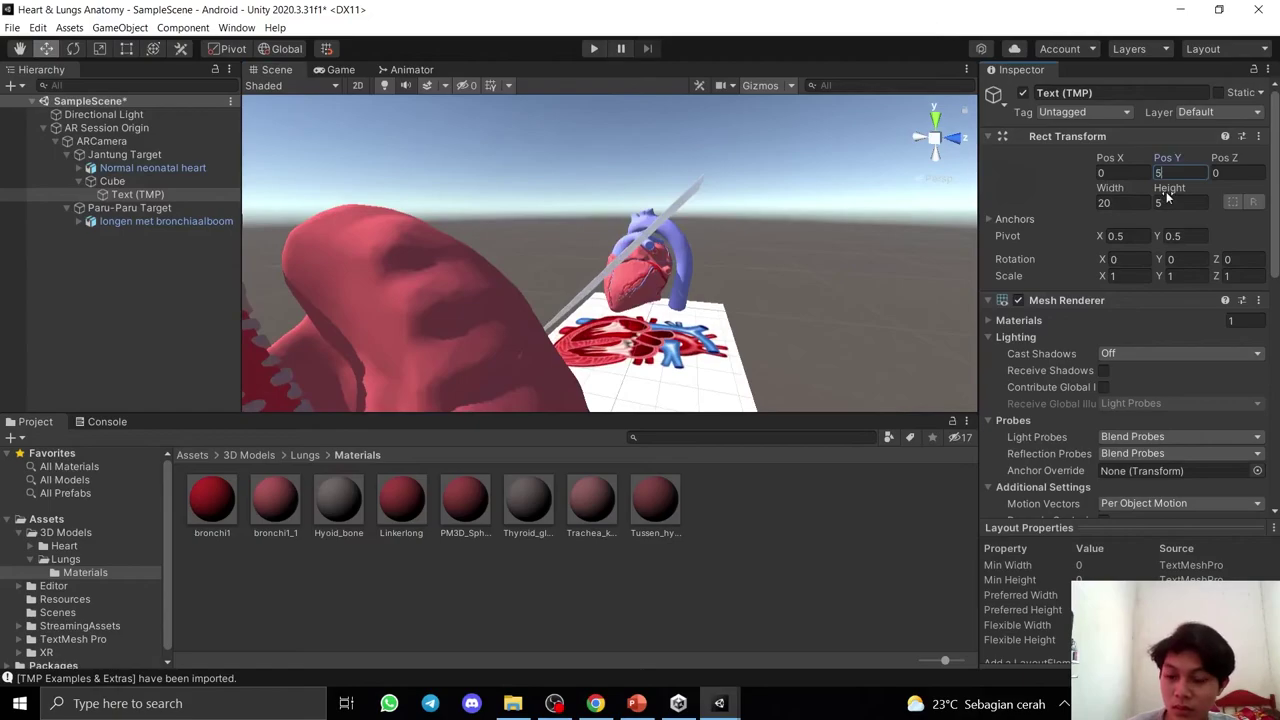
pyautogui.write('0.1')
pyautogui.keyDown('alt'); pyautogui.moveTo(763, 221); pyautogui.dragTo(700, 250); pyautogui.keyUp('alt')
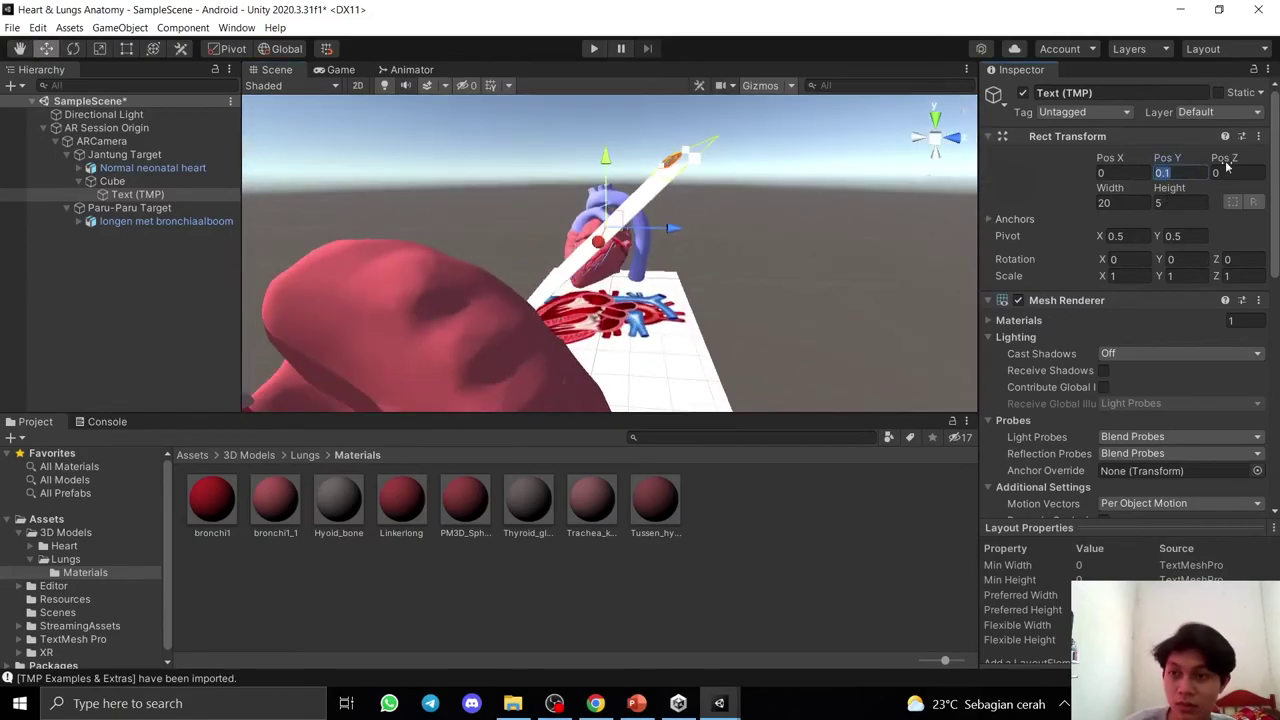
# Set the JANTUNG text's Pos Z to -5 so it shows on the board's front.
pyautogui.click(1234, 173)
pyautogui.write('.1')
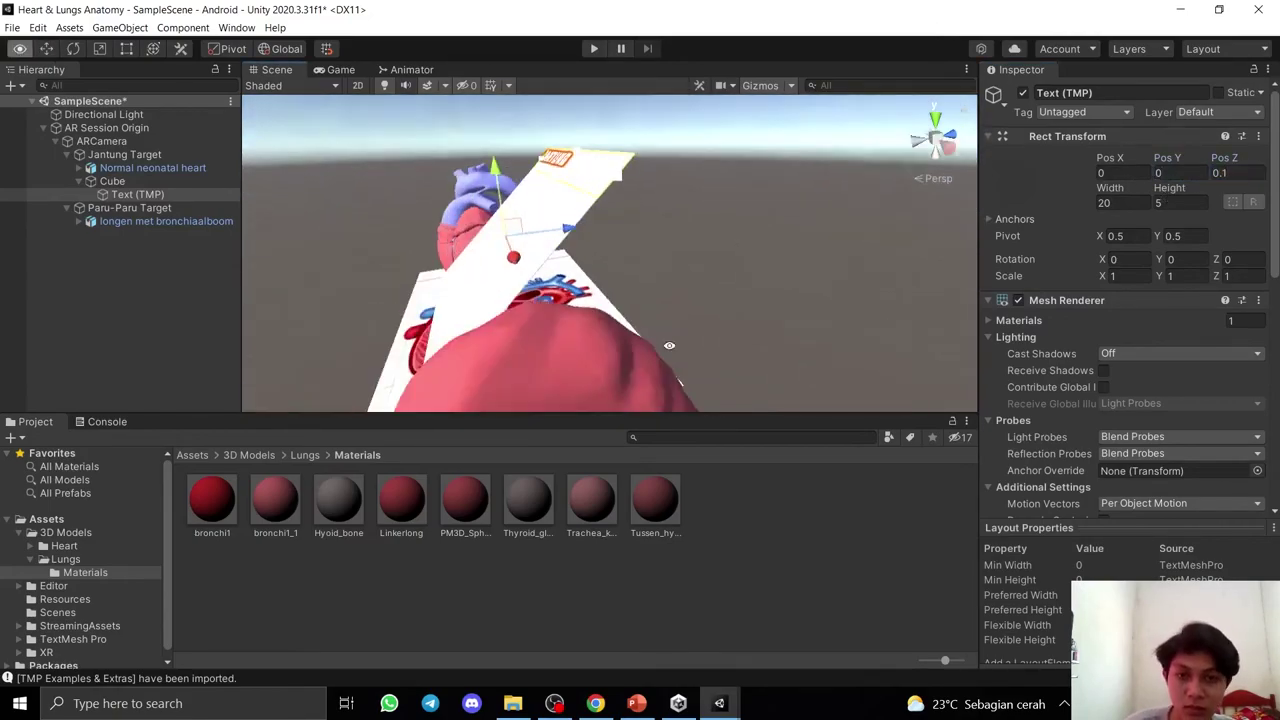
pyautogui.keyDown('alt'); pyautogui.moveTo(800, 250); pyautogui.dragTo(746, 208); pyautogui.keyUp('alt')
pyautogui.click(392, 138)
pyautogui.click(137, 194)
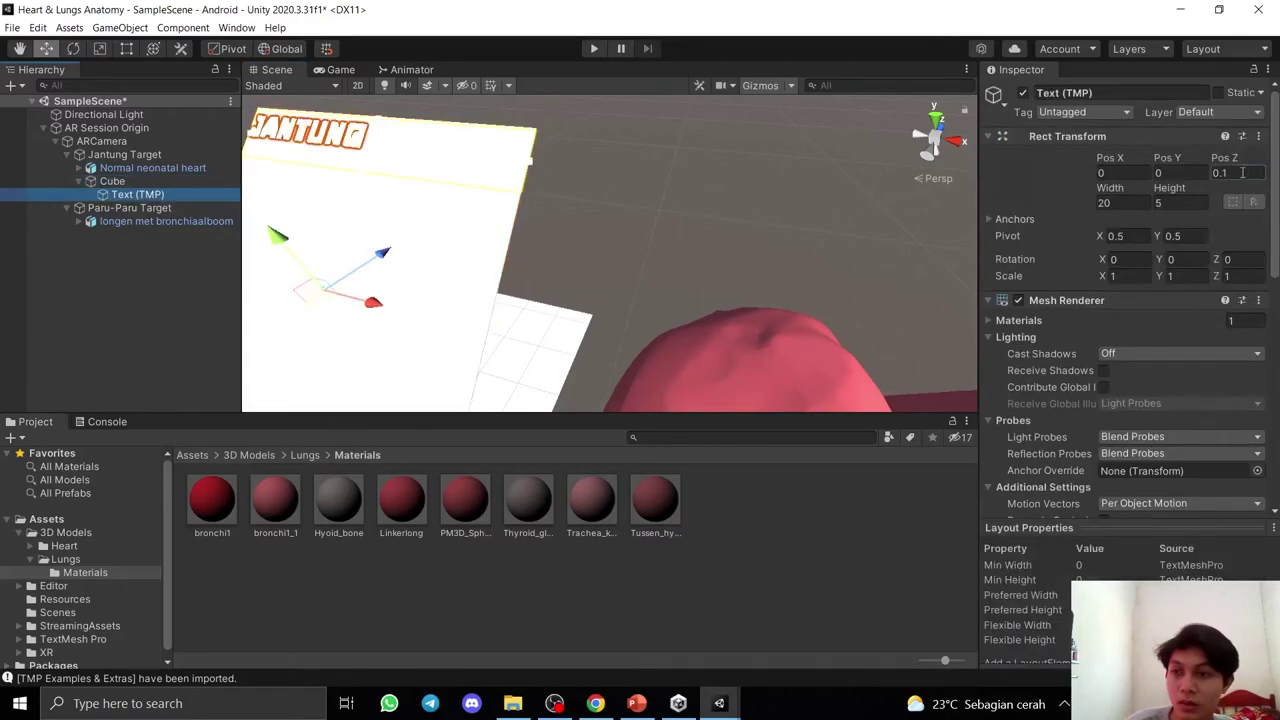
pyautogui.keyDown('ctrl'); pyautogui.click(150, 198); pyautogui.keyUp('ctrl')
pyautogui.click(137, 194)
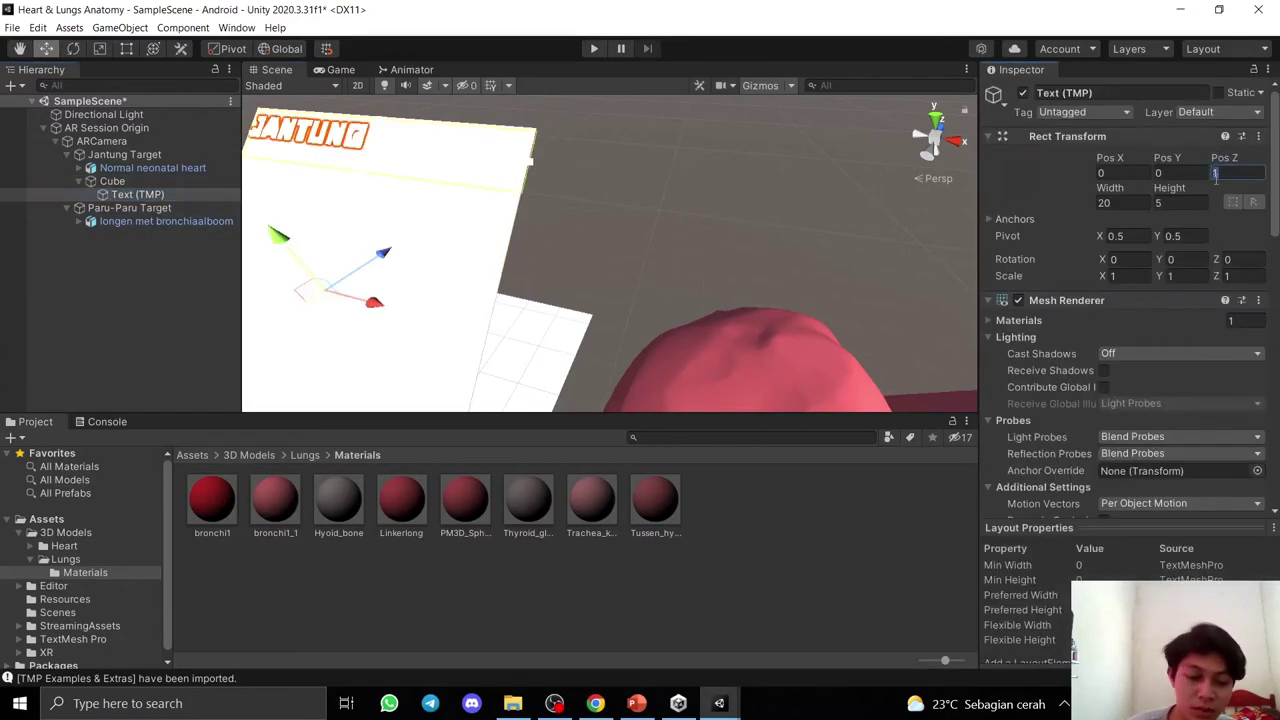
pyautogui.moveTo(600, 250)
pyautogui.keyDown('alt'); pyautogui.mouseDown()
pyautogui.moveTo(637, 203)
pyautogui.moveTo(650, 235)
pyautogui.moveTo(733, 239)
pyautogui.mouseUp(); pyautogui.keyUp('alt')
pyautogui.press('f')
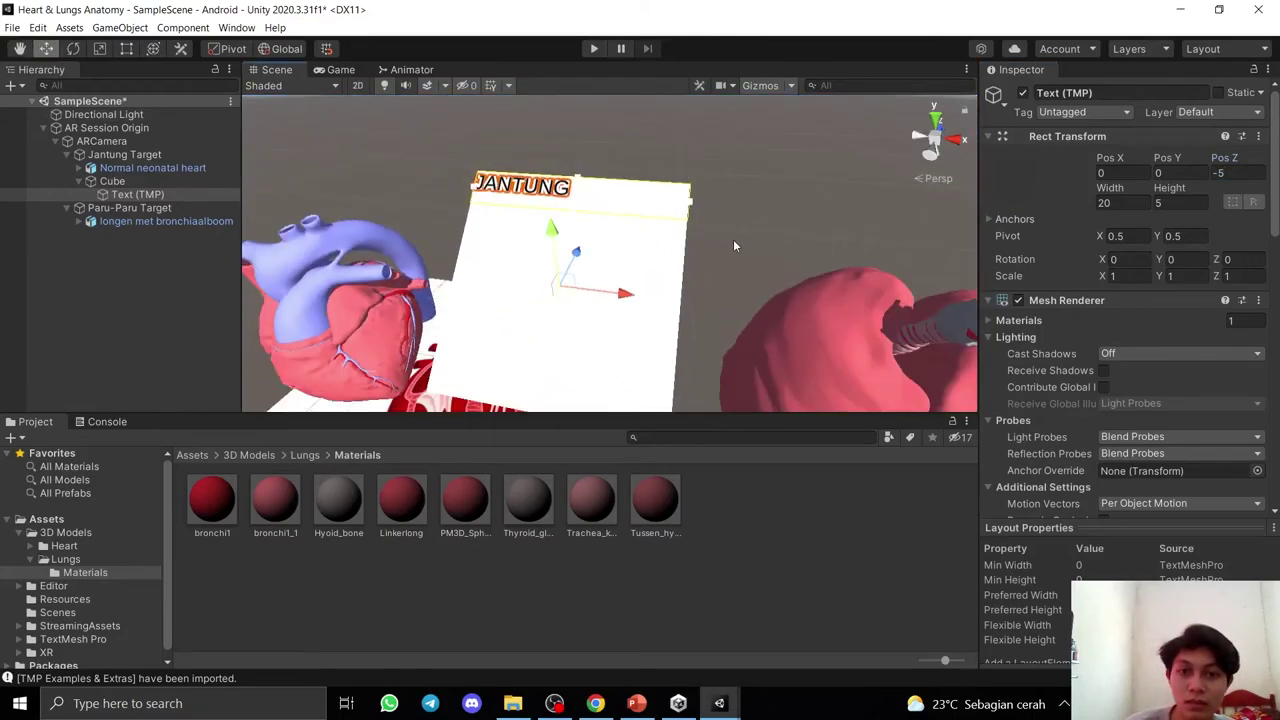
pyautogui.click(733, 239)
pyautogui.click(560, 260)
pyautogui.keyDown('alt'); pyautogui.moveTo(560, 260); pyautogui.dragTo(570, 265); pyautogui.keyUp('alt')
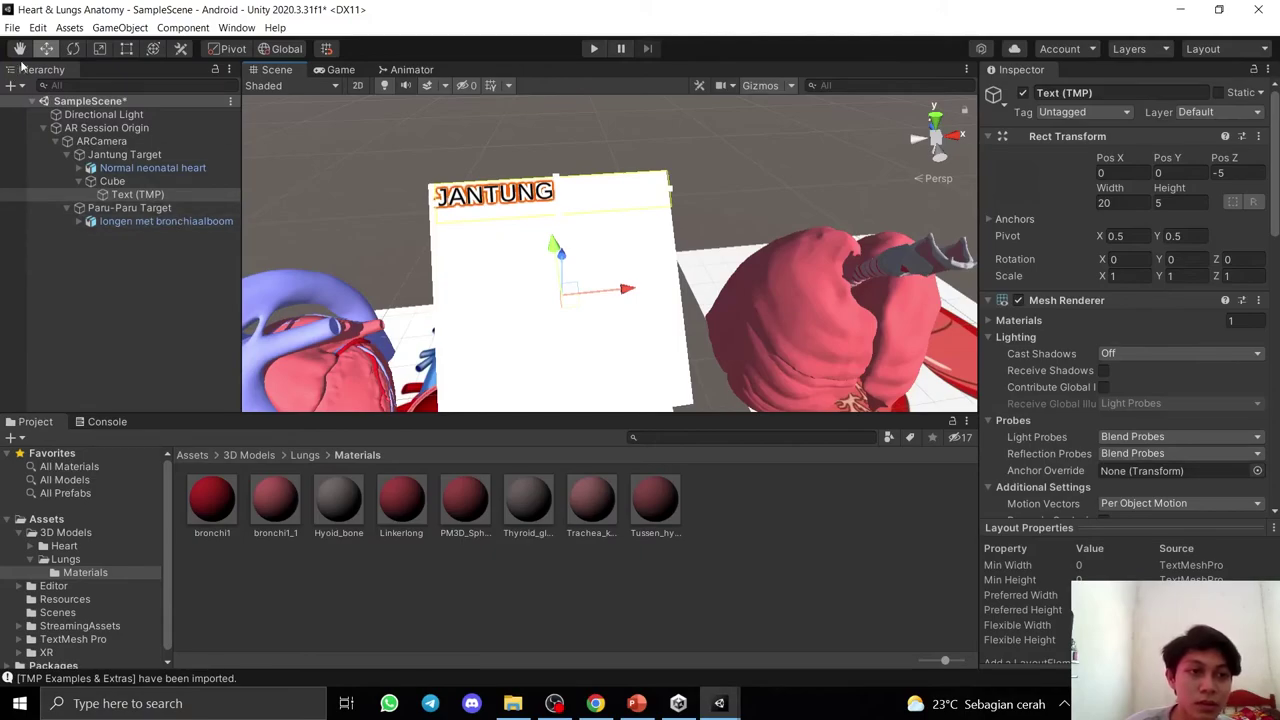
pyautogui.click(110, 182)
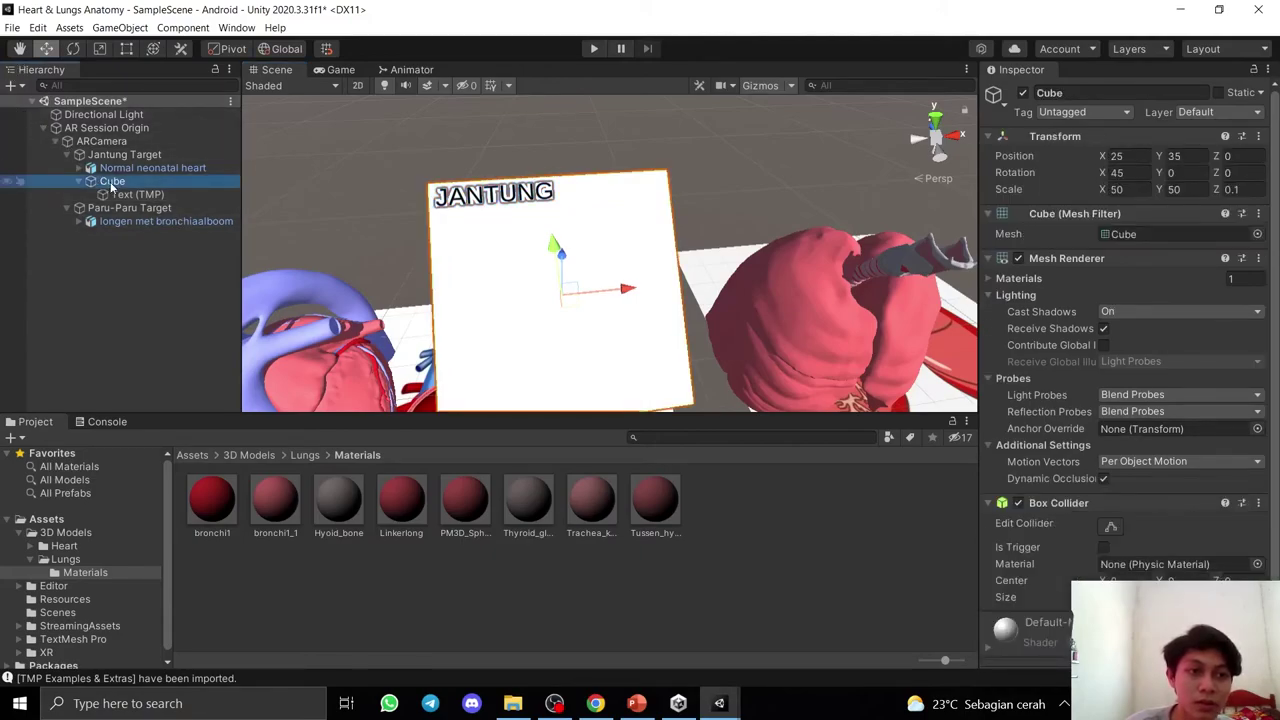
# Add a second TextMeshPro text under the board Cube and clear its Sample text placeholder.
pyautogui.rightClick(111, 184)
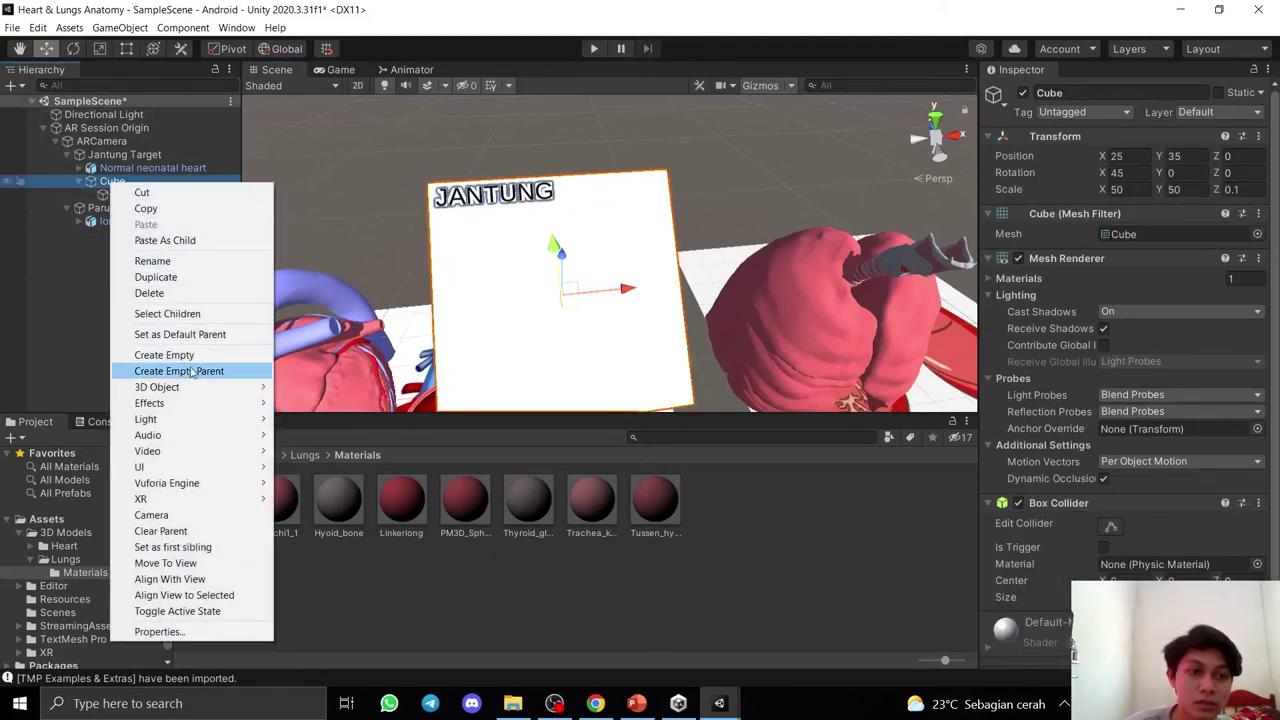
pyautogui.moveTo(197, 389)
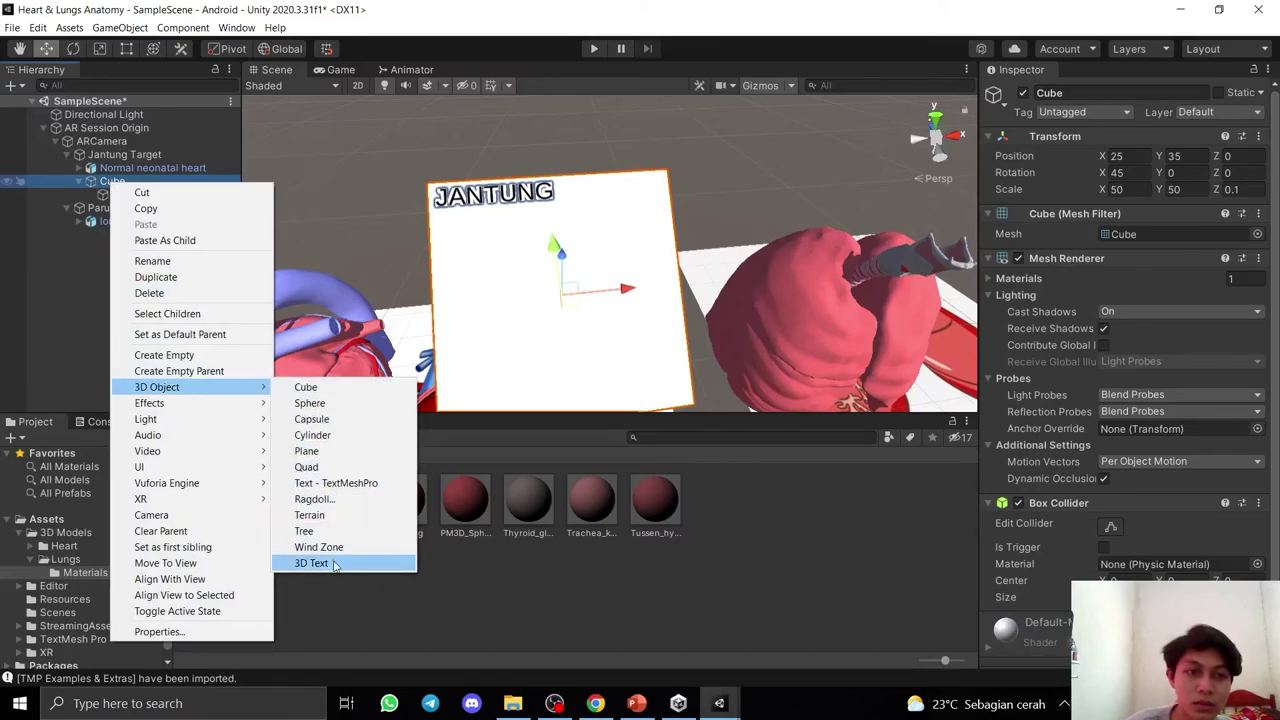
pyautogui.click(336, 484)
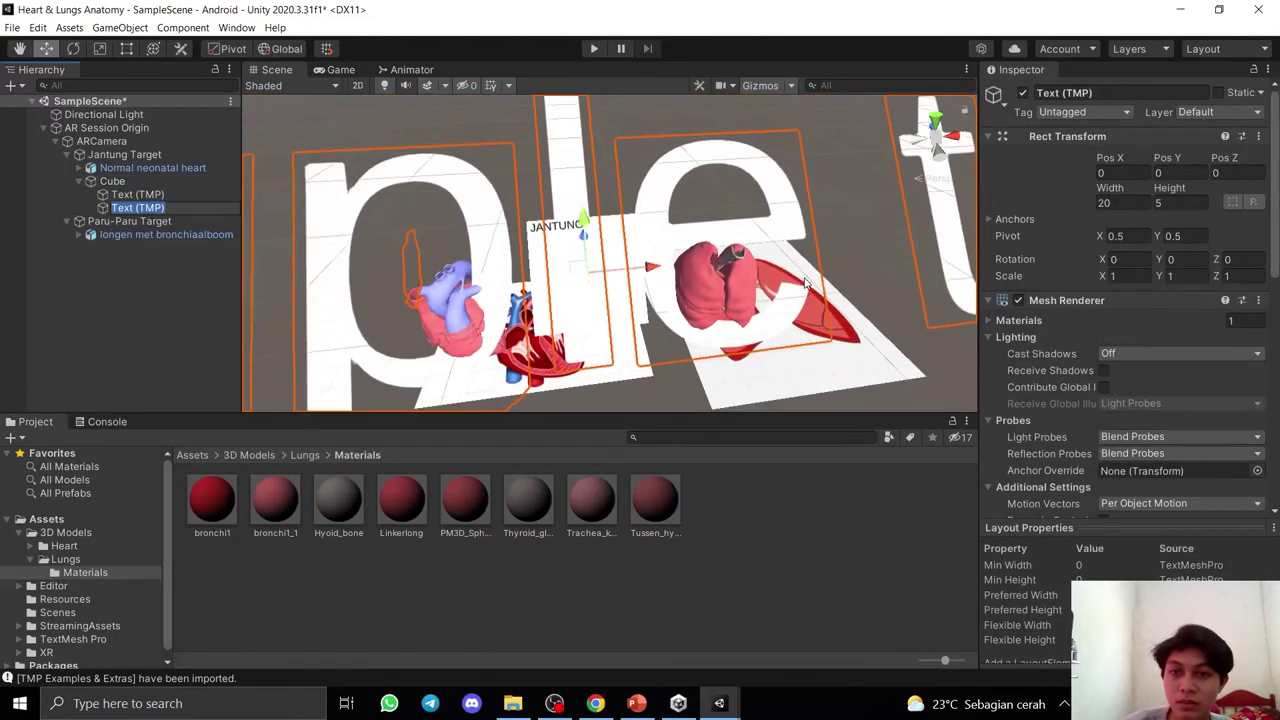
pyautogui.scroll(-3, 1132, 390)
pyautogui.click(1130, 325)
pyautogui.hotkey('ctrl', 'a')
pyautogui.press('BackSpace')
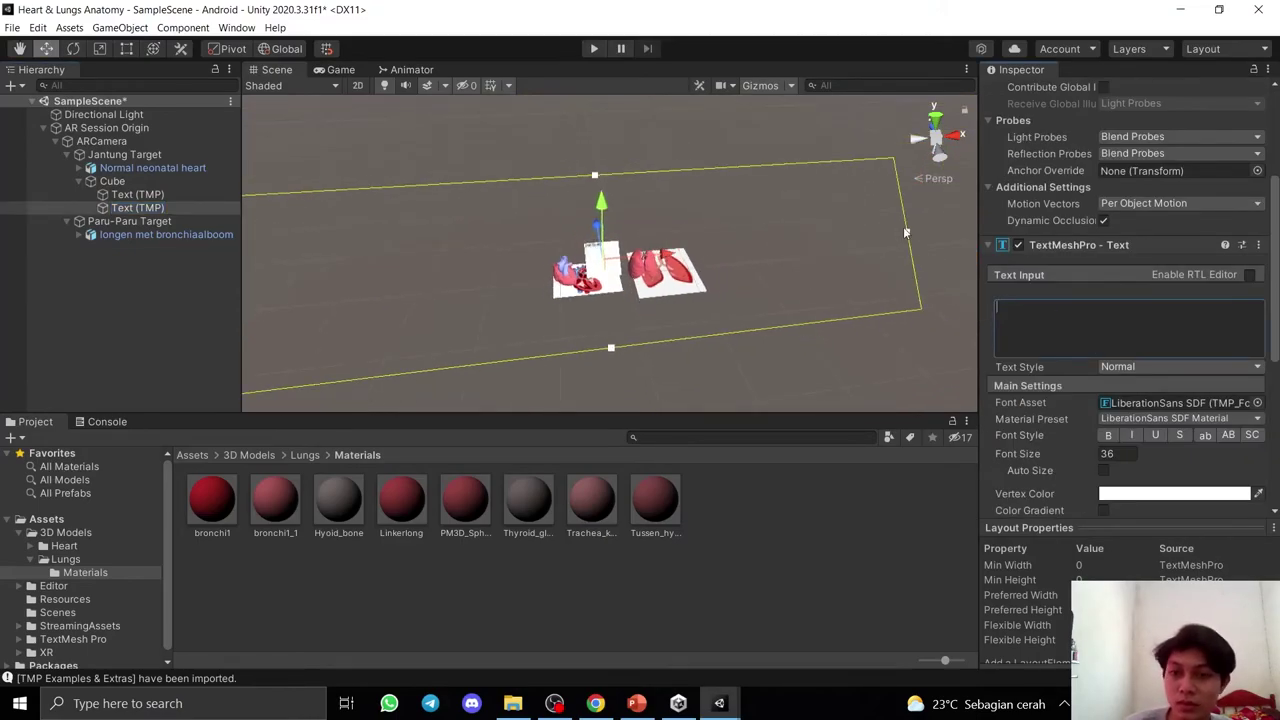
# Set the paragraph text's Font Size to 0.5, comparing it with the JANTUNG title.
pyautogui.scroll(5, 607, 276)
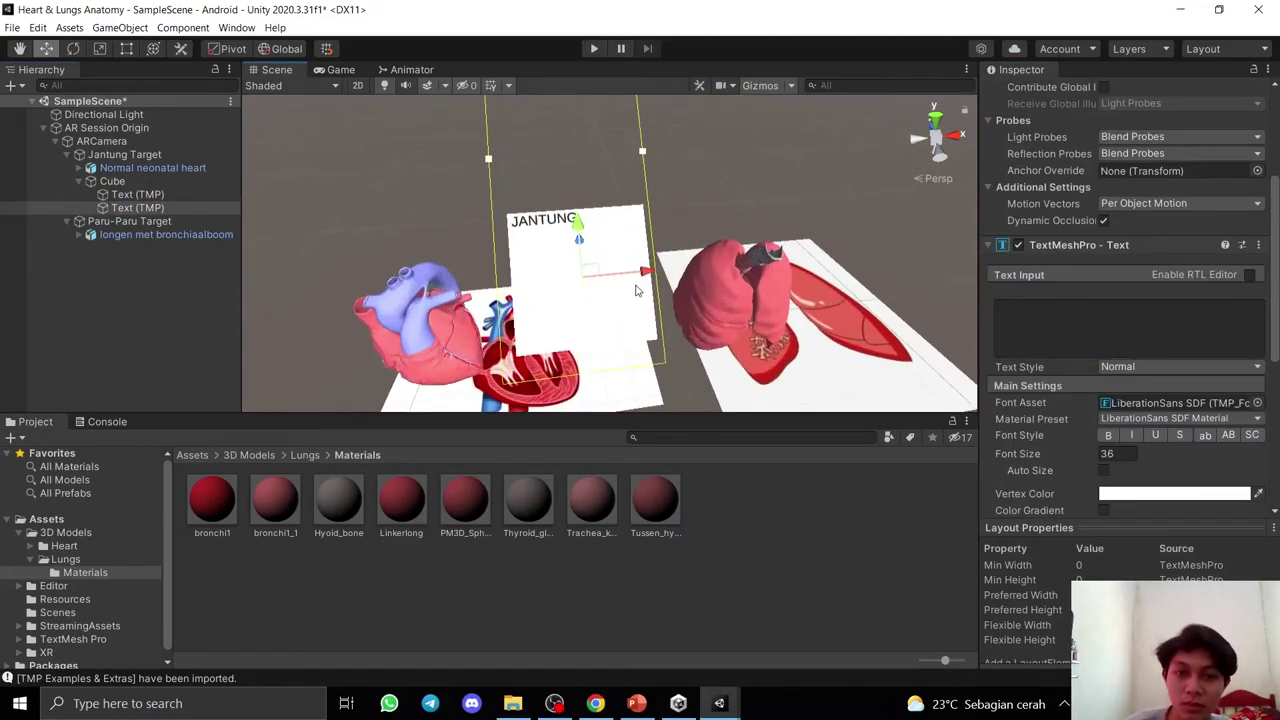
pyautogui.scroll(-4, 610, 277)
pyautogui.scroll(4, 620, 278)
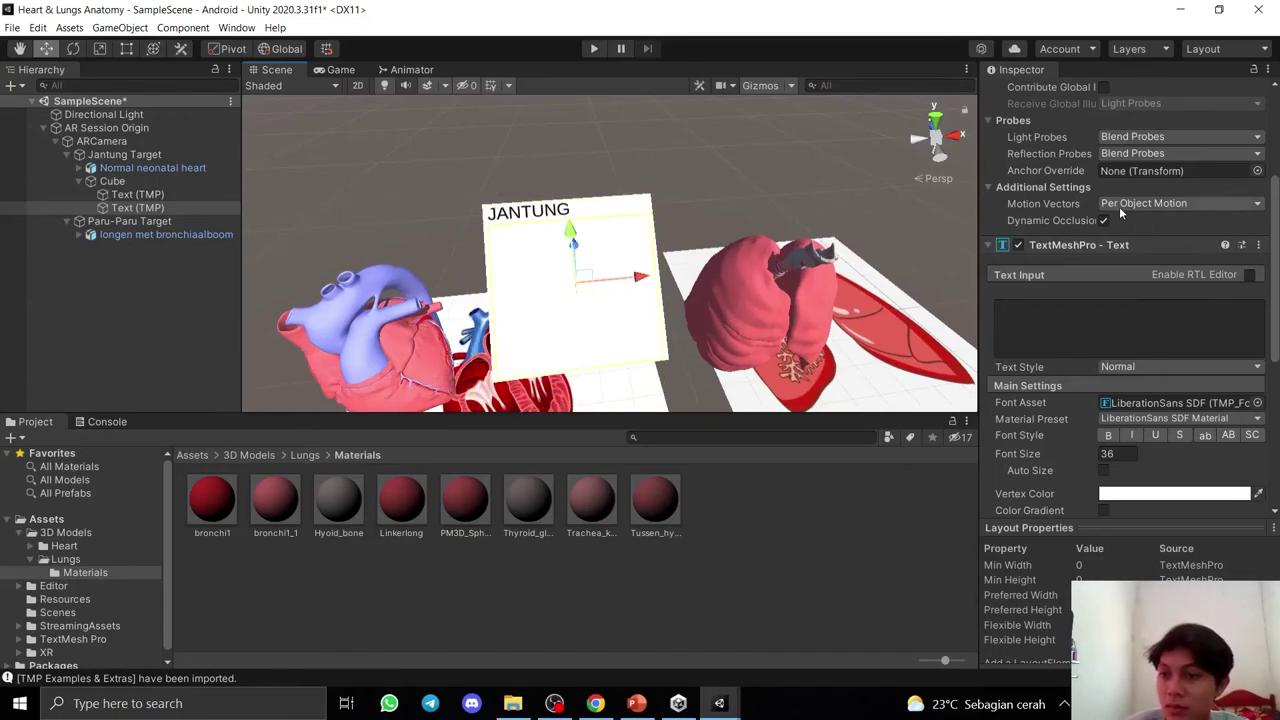
pyautogui.scroll(3, 1110, 300)
pyautogui.scroll(-3, 1110, 300)
pyautogui.scroll(-3, 1110, 300)
pyautogui.click(1103, 305)
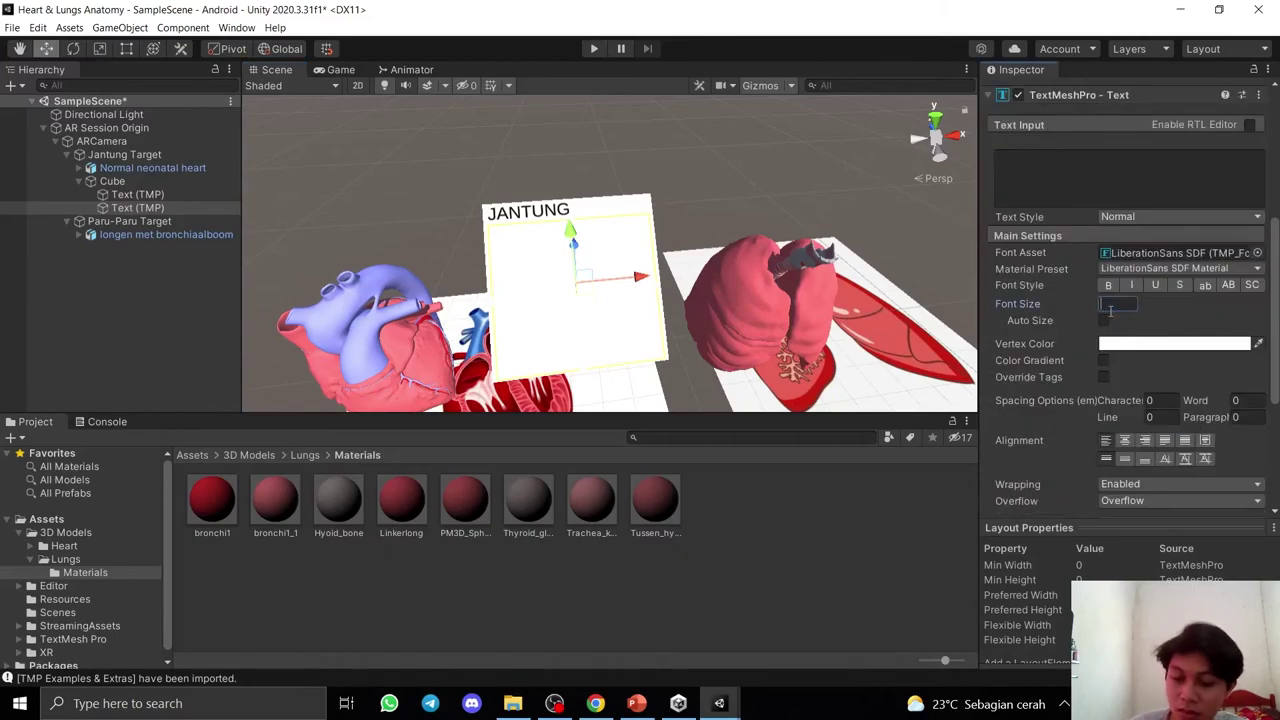
pyautogui.write('0.5')
pyautogui.click(568, 204)
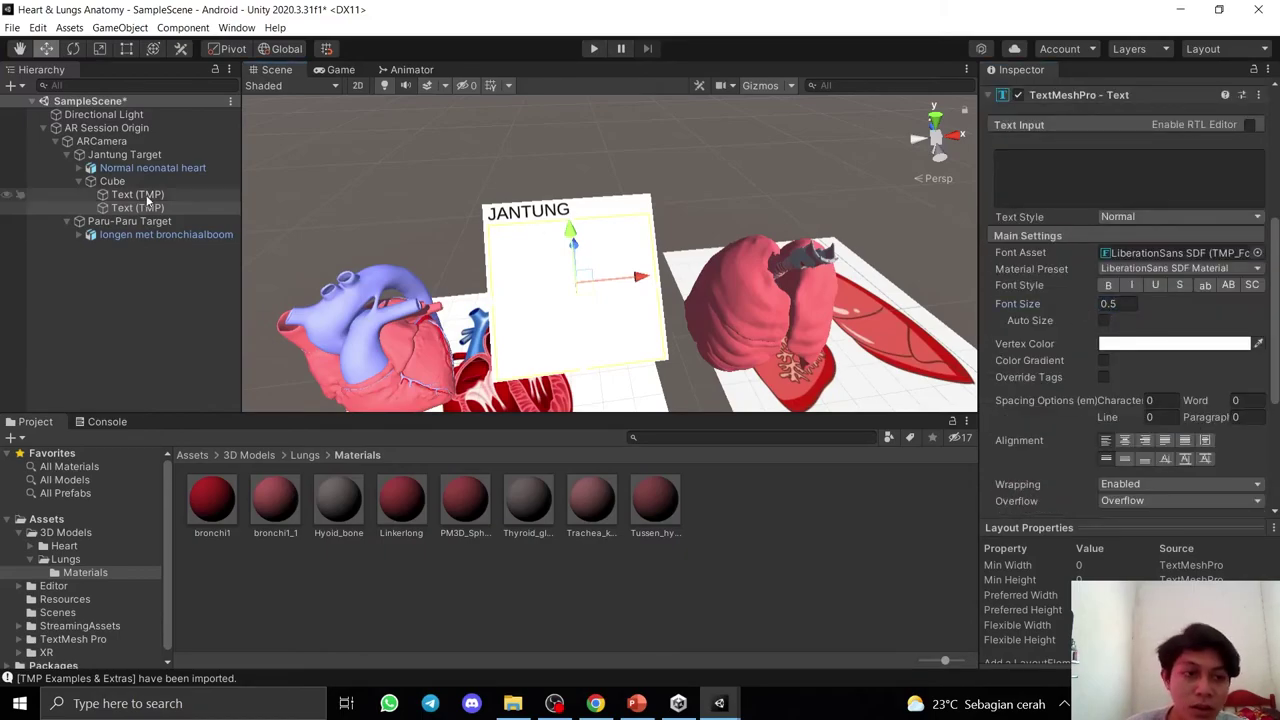
pyautogui.click(605, 322)
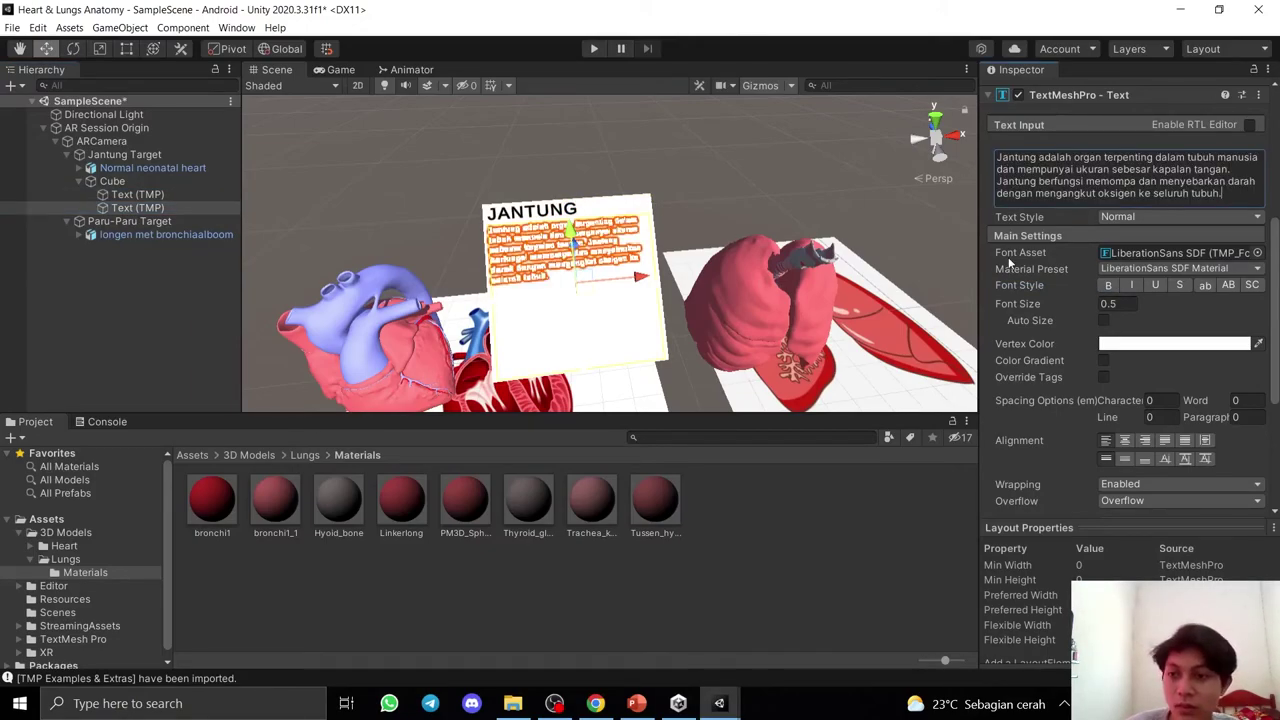
# Set the heart description paragraph's Vertex Color to black.
pyautogui.scroll(5, 1052, 221)
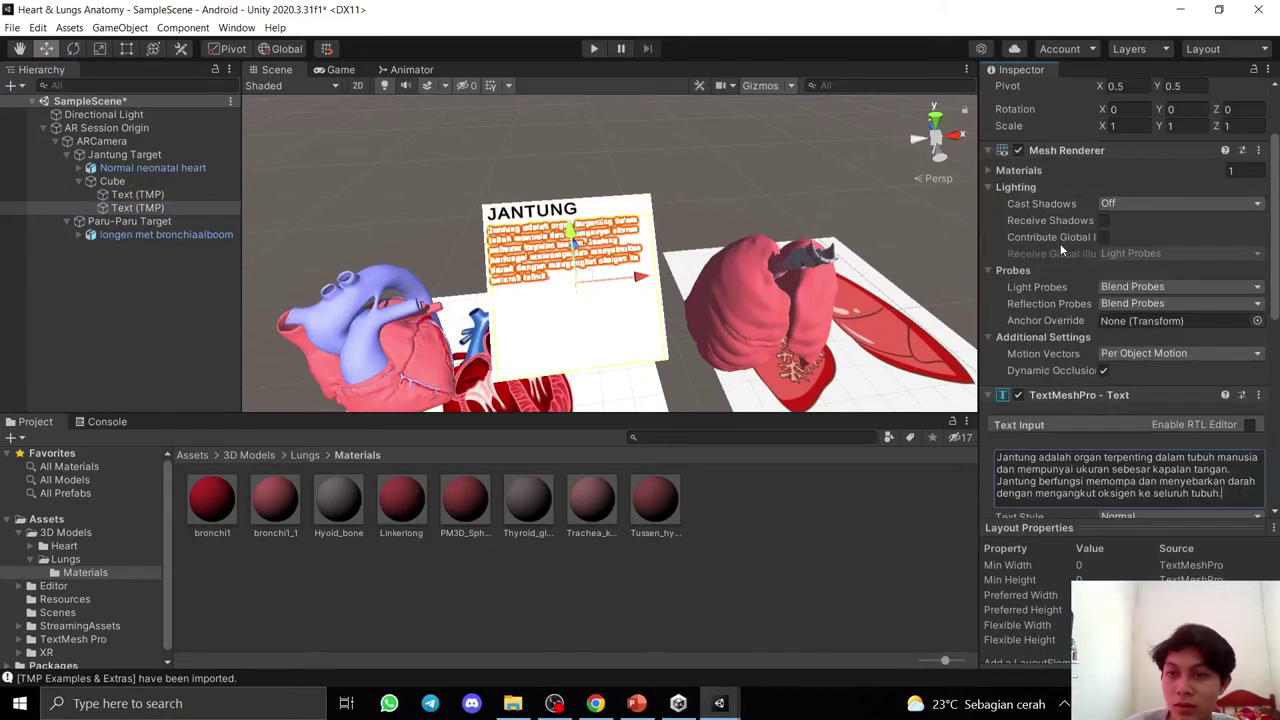
pyautogui.scroll(3, 1063, 247)
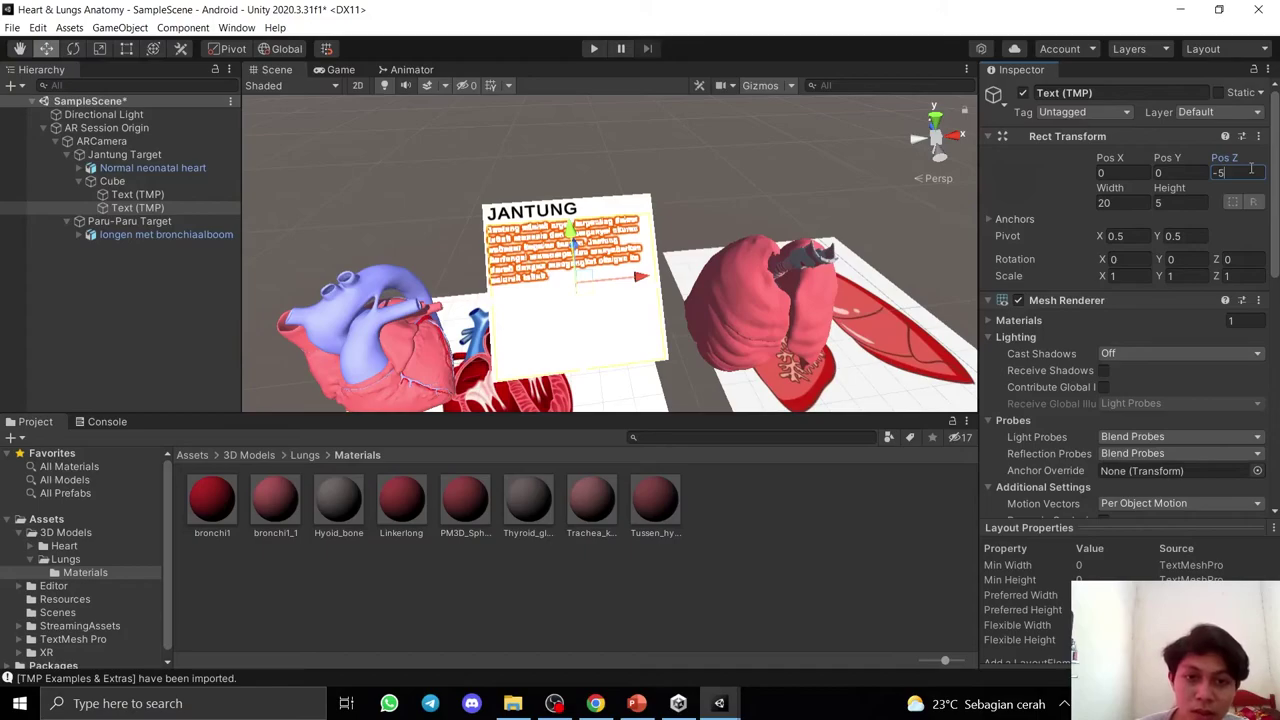
pyautogui.scroll(-3, 1080, 255)
pyautogui.scroll(-5, 1163, 300)
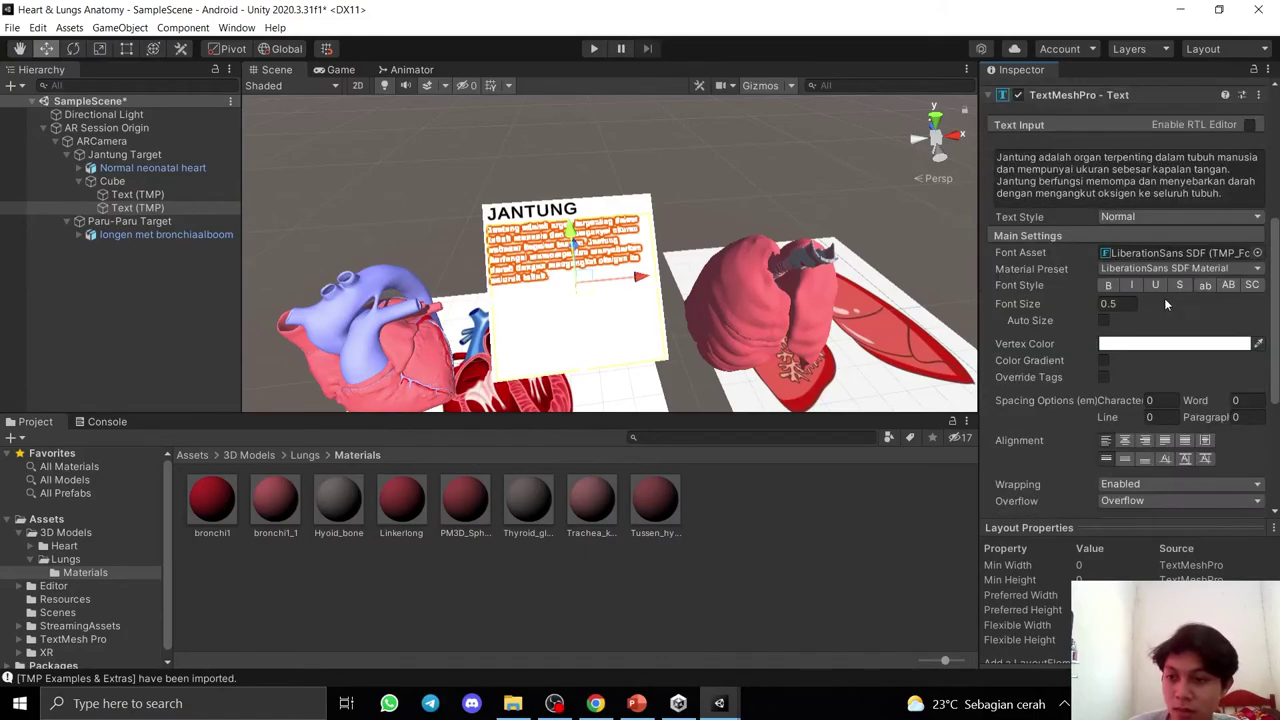
pyautogui.scroll(3, 1140, 330)
pyautogui.scroll(-3, 1122, 348)
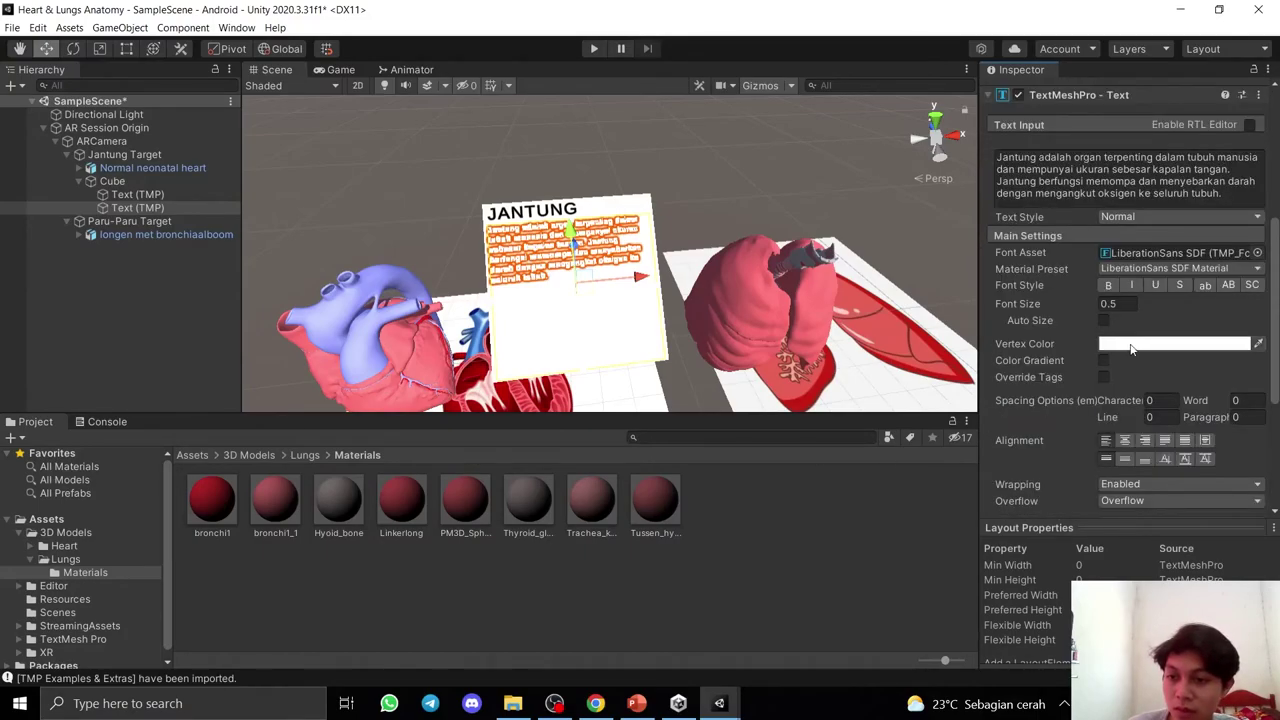
pyautogui.click(1132, 347)
pyautogui.moveTo(1148, 430); pyautogui.dragTo(1140, 476)
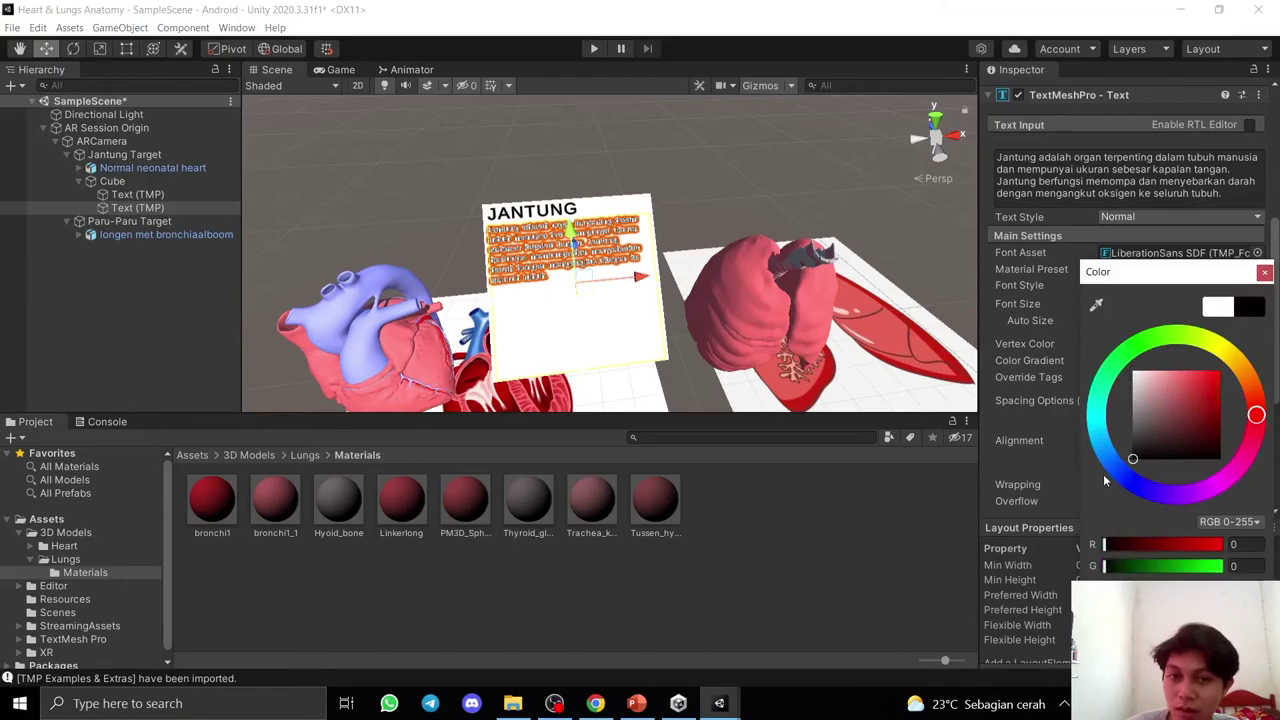
pyautogui.click(910, 518)
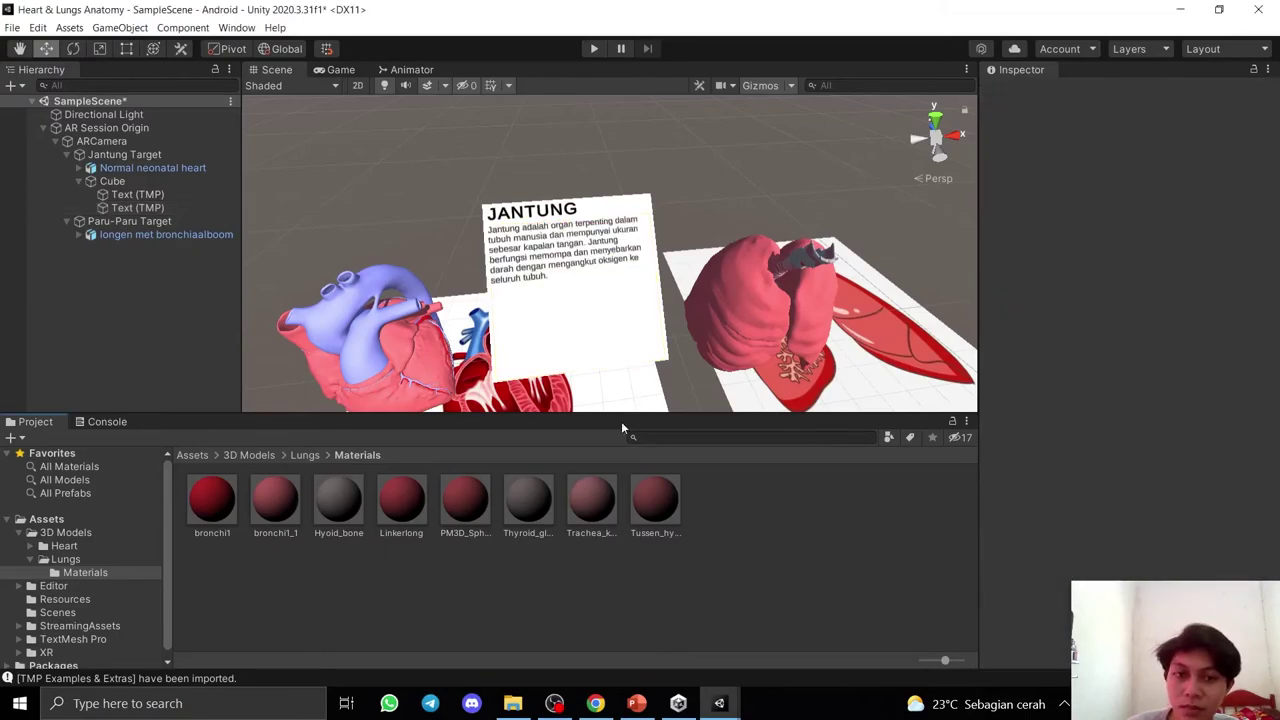
# Enlarge the heart description paragraph to Font Size 0.7.
pyautogui.moveTo(530, 345)
pyautogui.keyDown('alt'); pyautogui.mouseDown()
pyautogui.moveTo(619, 105)
pyautogui.moveTo(697, 187)
pyautogui.moveTo(576, 250)
pyautogui.mouseUp(); pyautogui.keyUp('alt')
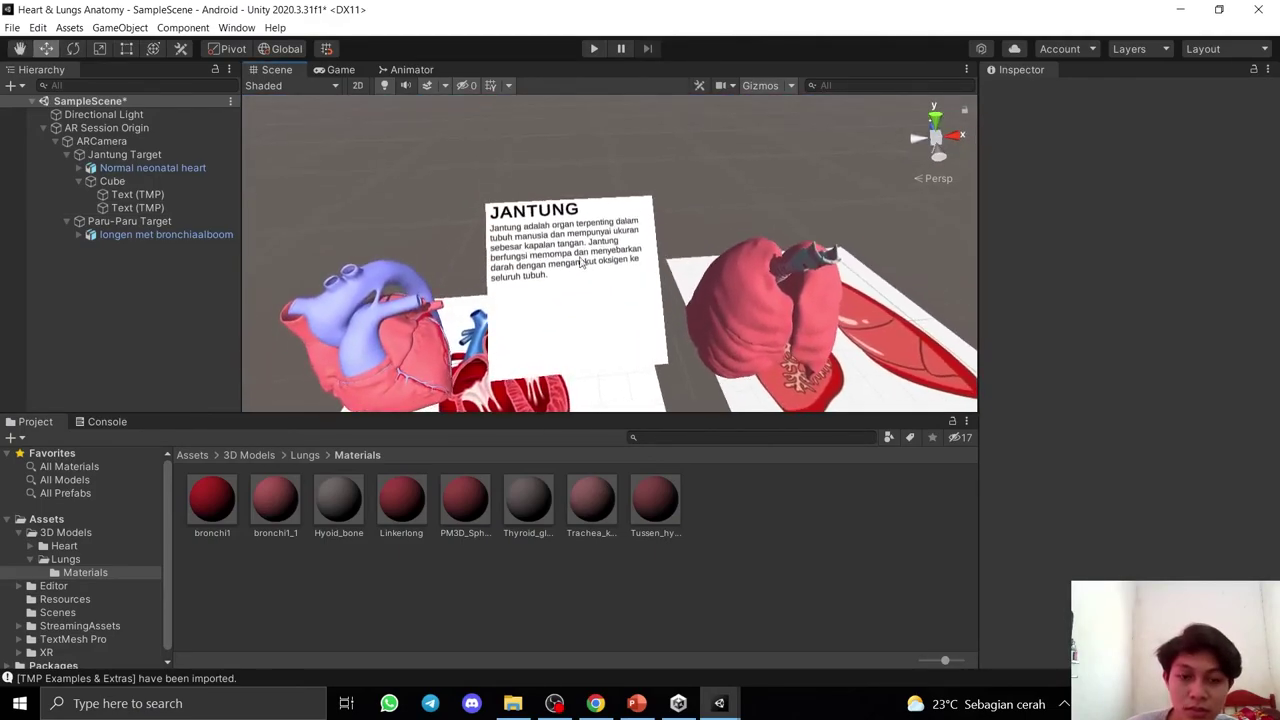
pyautogui.click(576, 248)
pyautogui.scroll(-5, 1117, 277)
pyautogui.scroll(-2, 1120, 274)
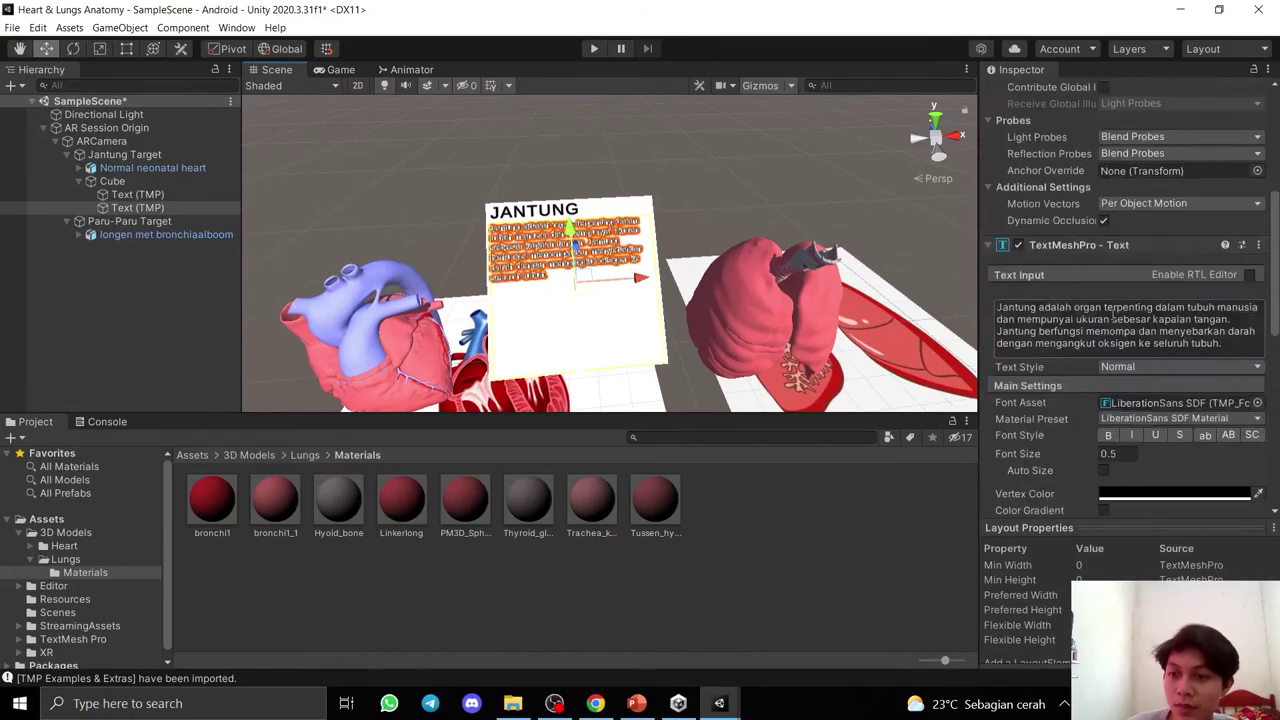
pyautogui.scroll(-8, 1122, 270)
pyautogui.scroll(8, 1136, 324)
pyautogui.scroll(-3, 1136, 324)
pyautogui.click(1125, 250)
pyautogui.write('1')
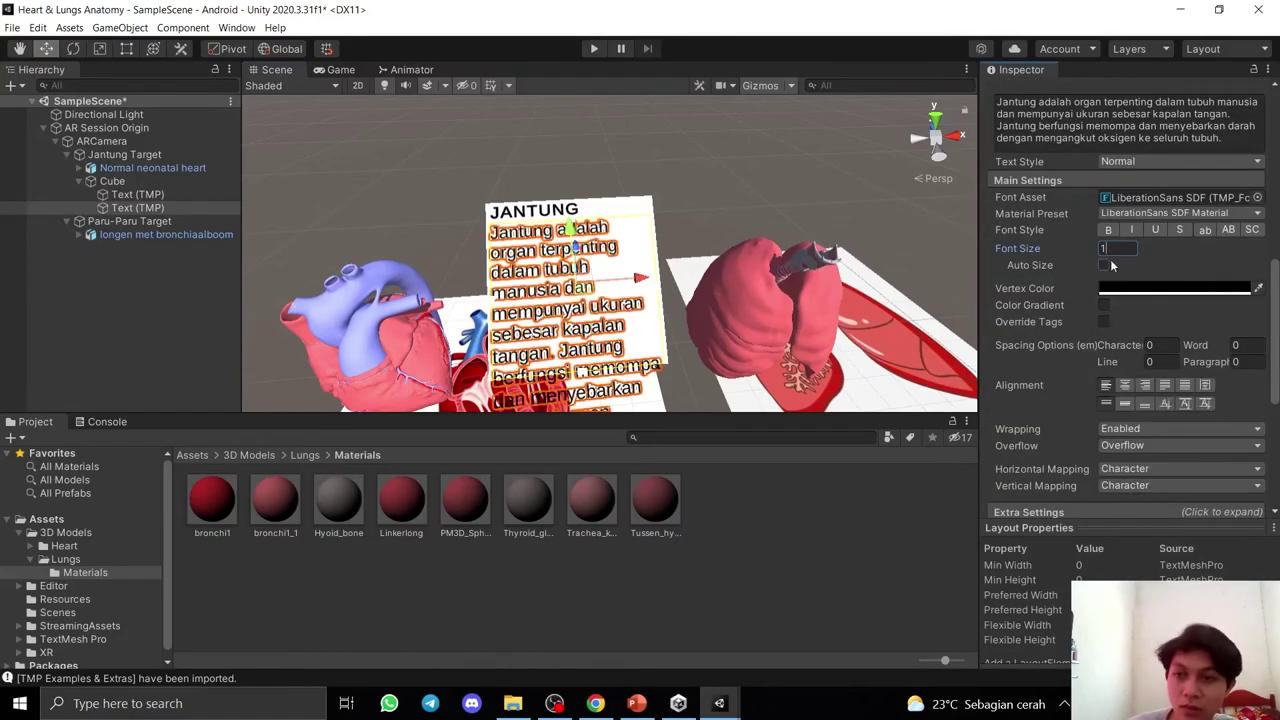
pyautogui.press('BackSpace')
pyautogui.write('.7')
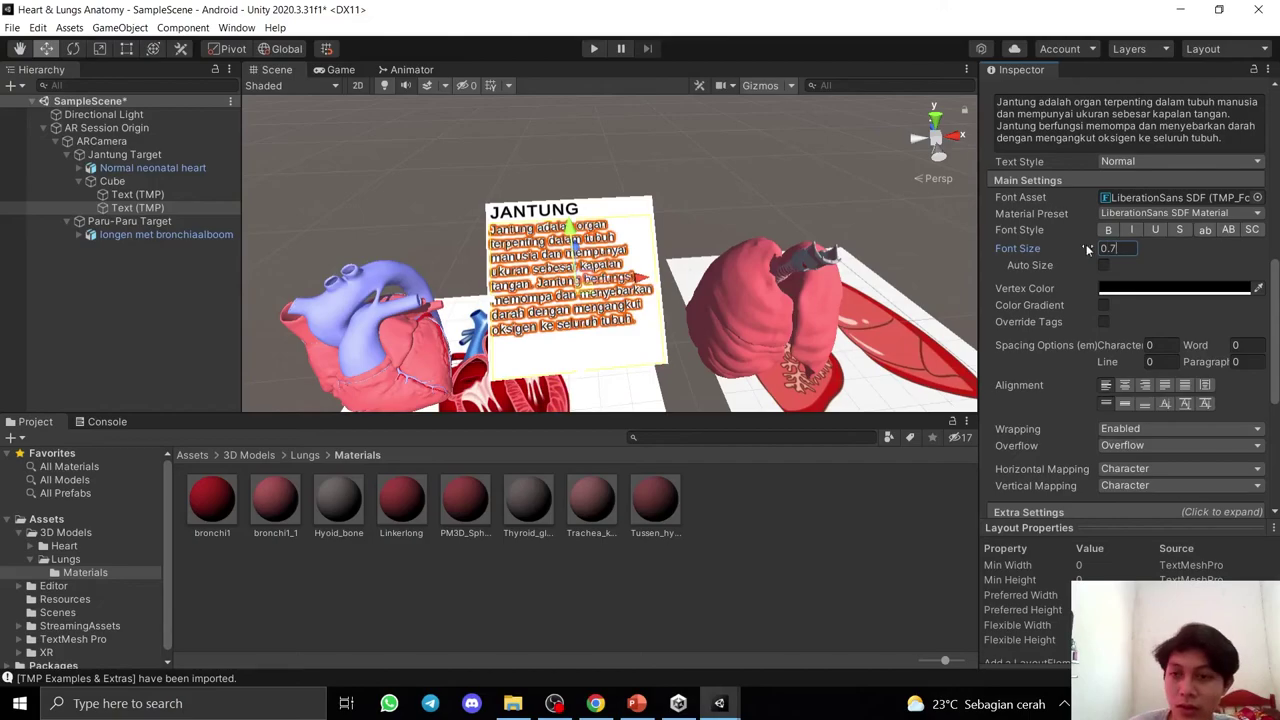
pyautogui.click(734, 156)
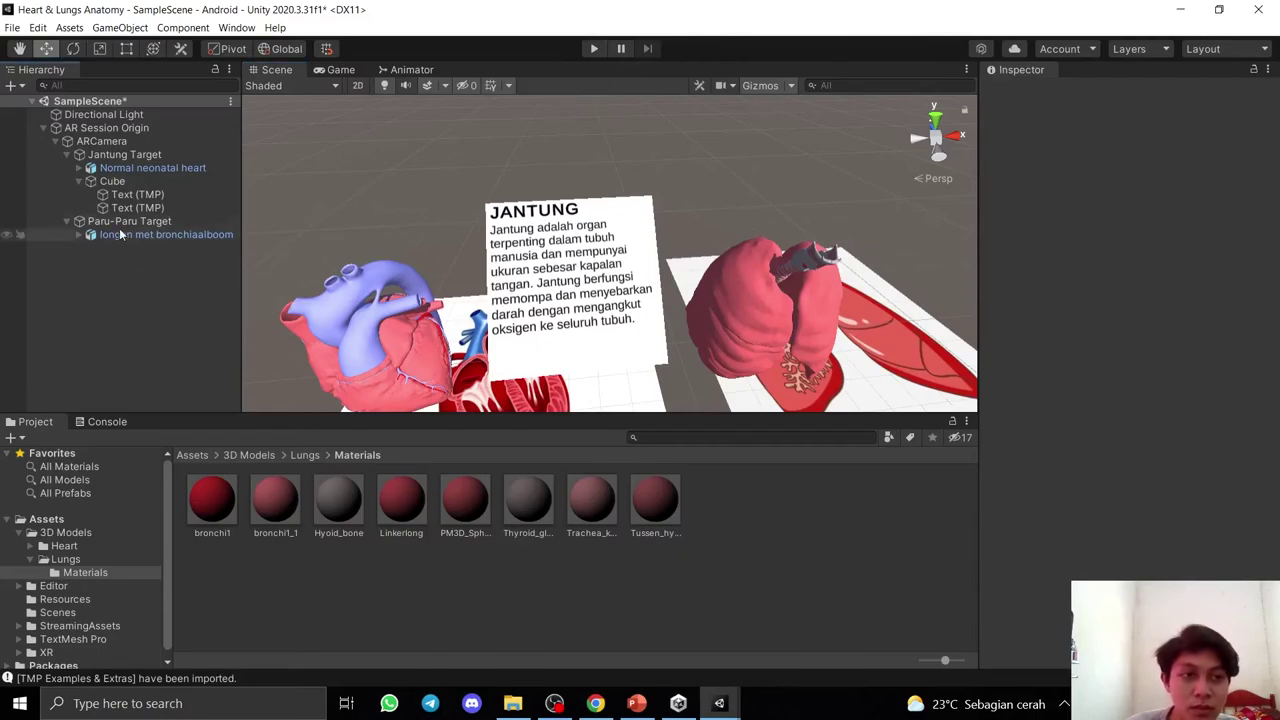
# Check the card's two text objects, then bring up the JANTUNG board Cube's context menu.
pyautogui.click(135, 194)
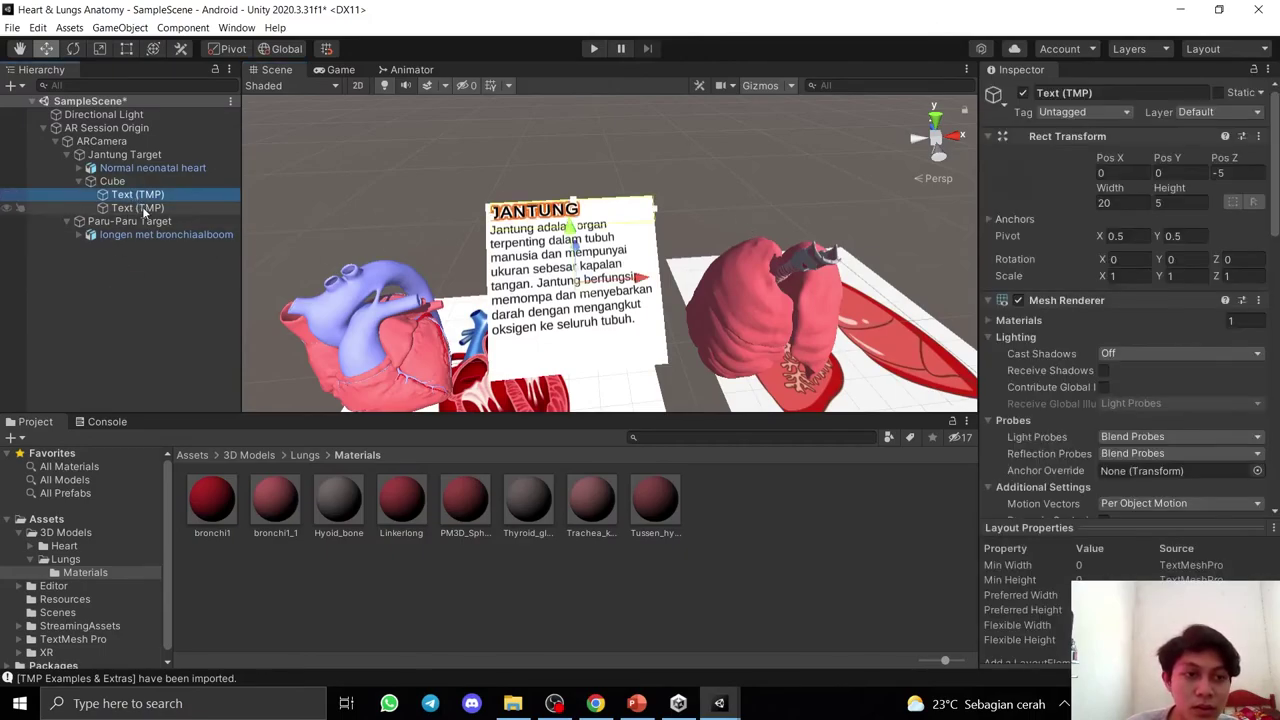
pyautogui.keyDown('shift'); pyautogui.click(140, 207); pyautogui.keyUp('shift')
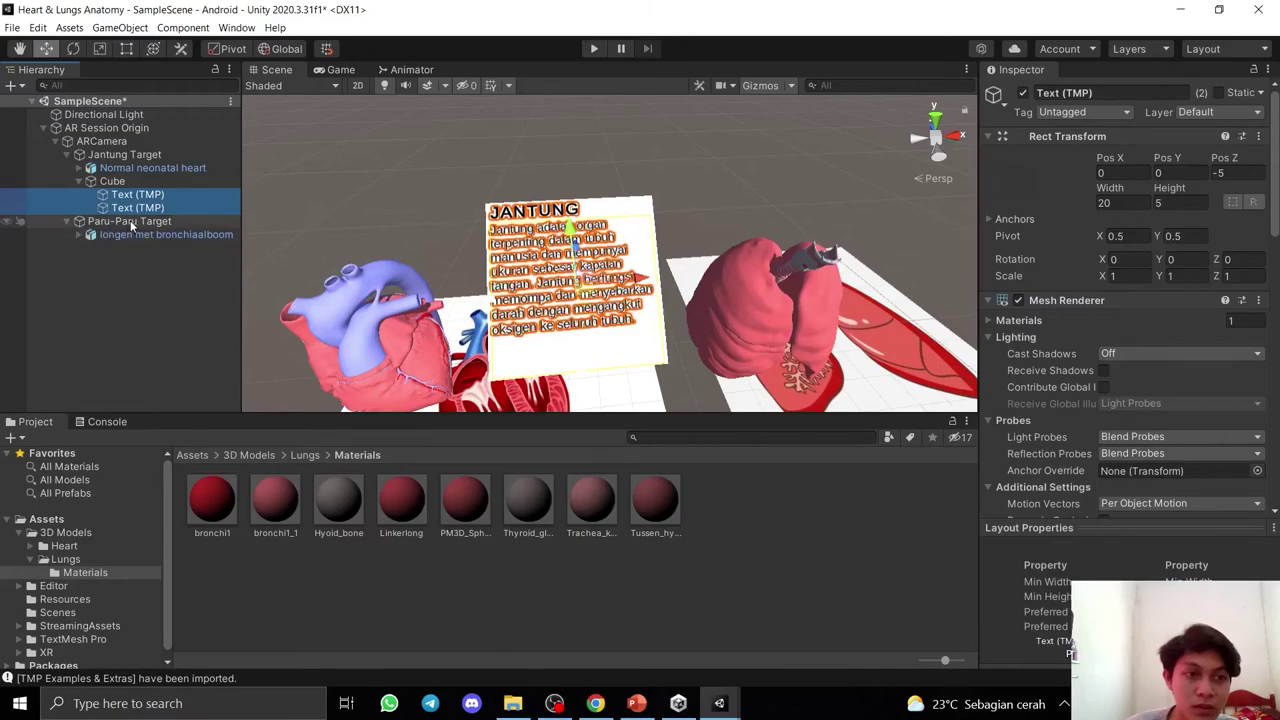
pyautogui.click(125, 222)
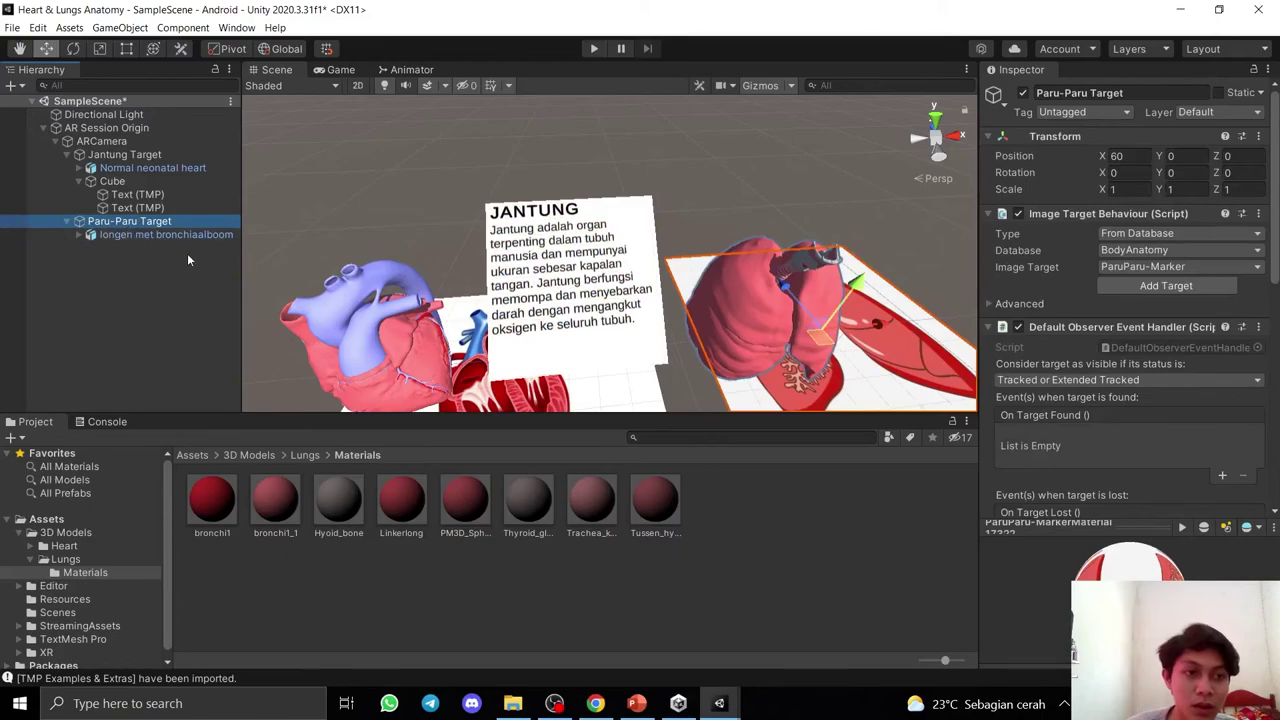
pyautogui.click(96, 182)
pyautogui.rightClick(93, 184)
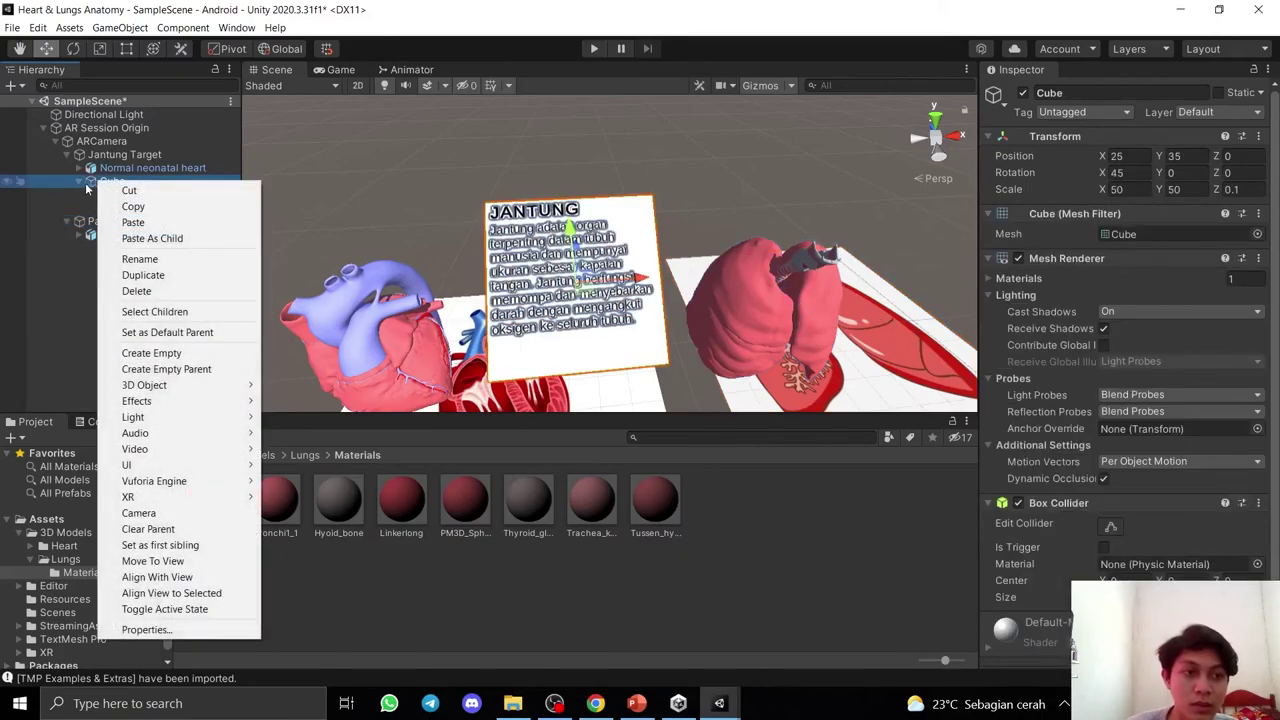
# Copy the JANTUNG info board Cube and paste it under the Paru-Paru Target.
pyautogui.click(84, 190)
pyautogui.rightClick(123, 187)
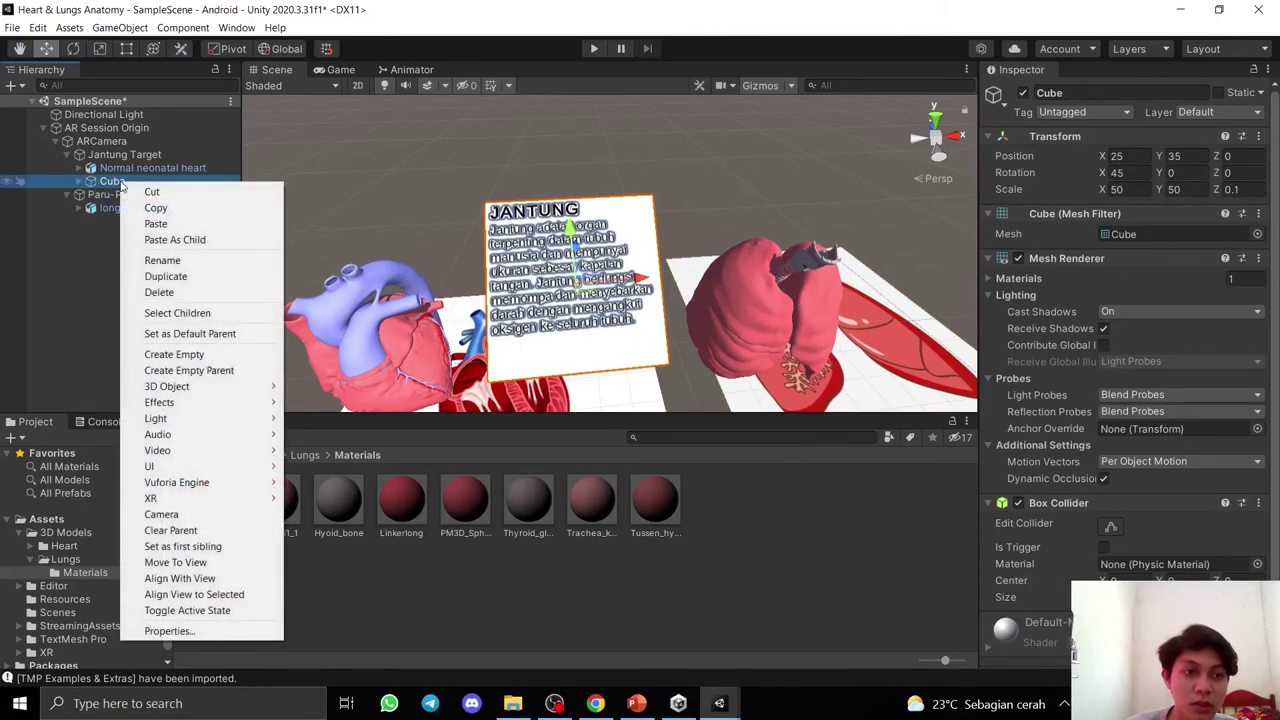
pyautogui.click(156, 208)
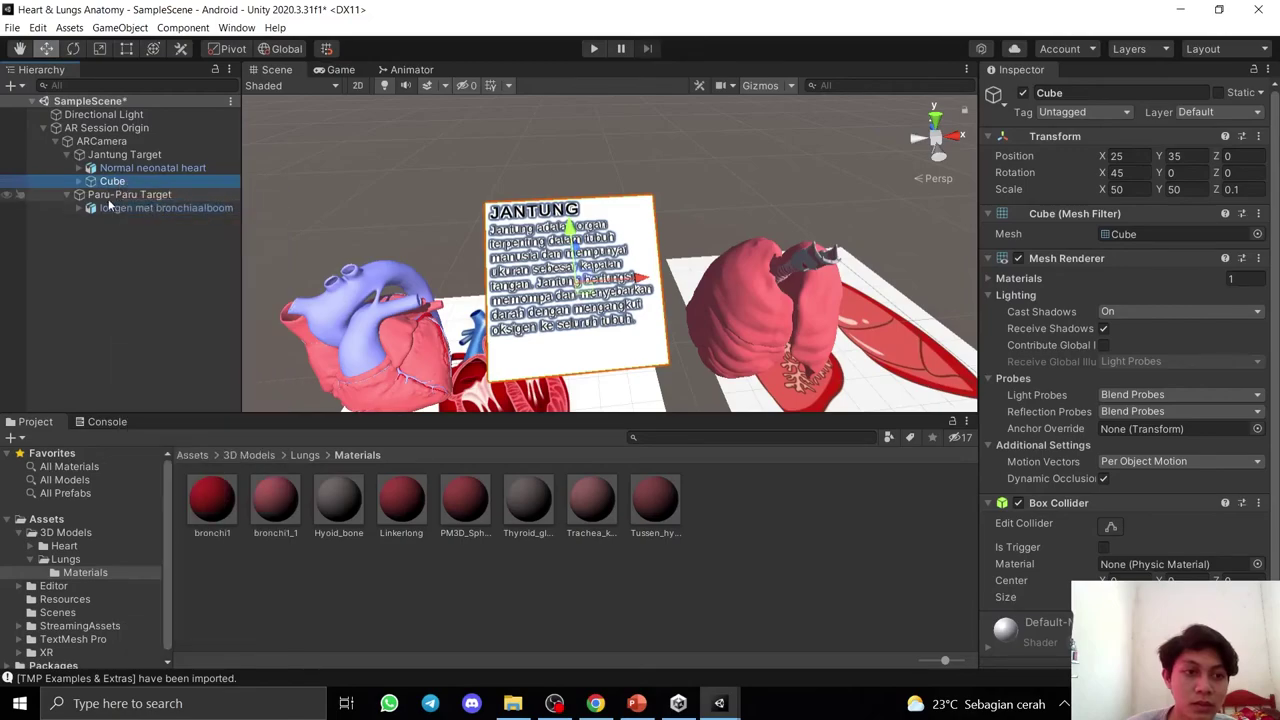
pyautogui.click(128, 195)
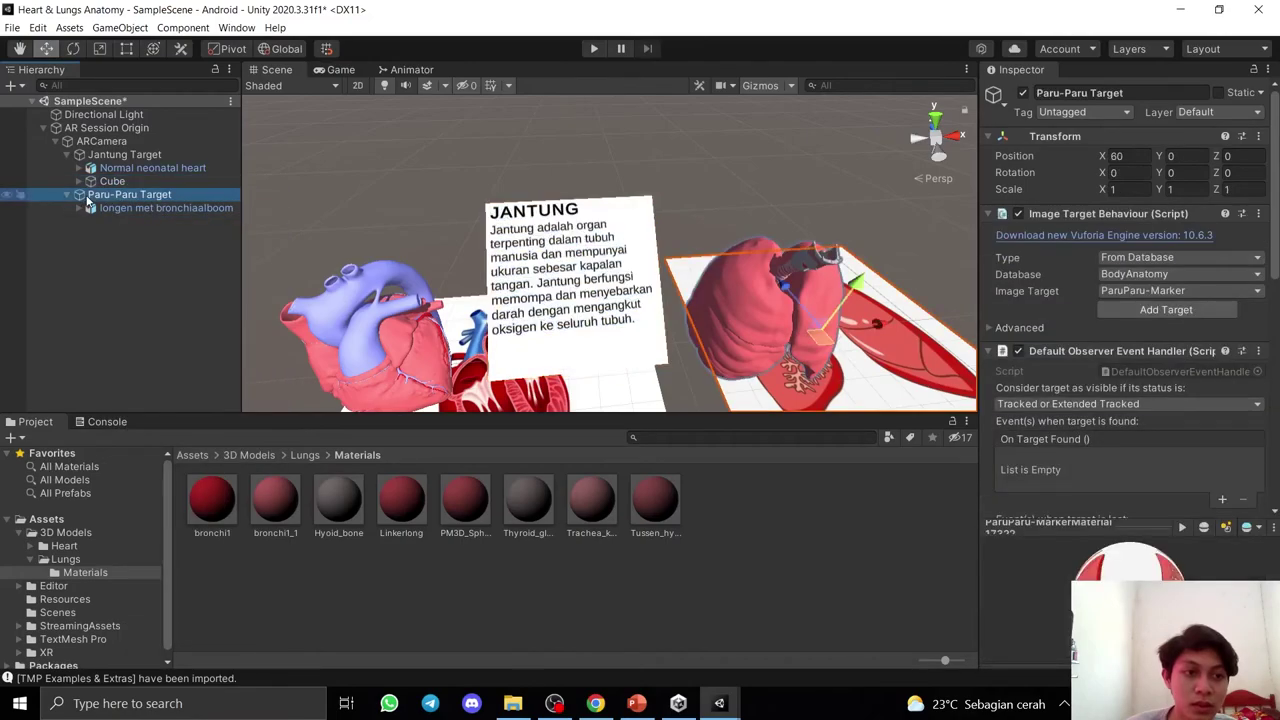
pyautogui.rightClick(141, 199)
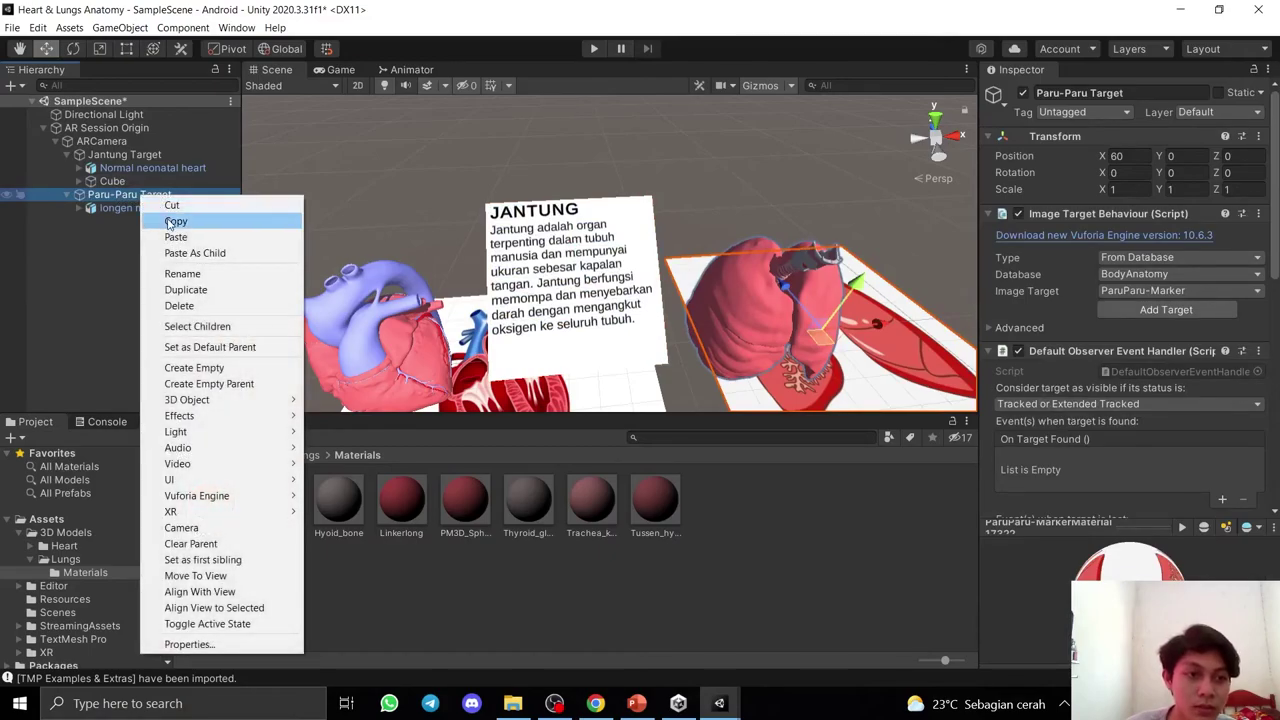
pyautogui.click(176, 236)
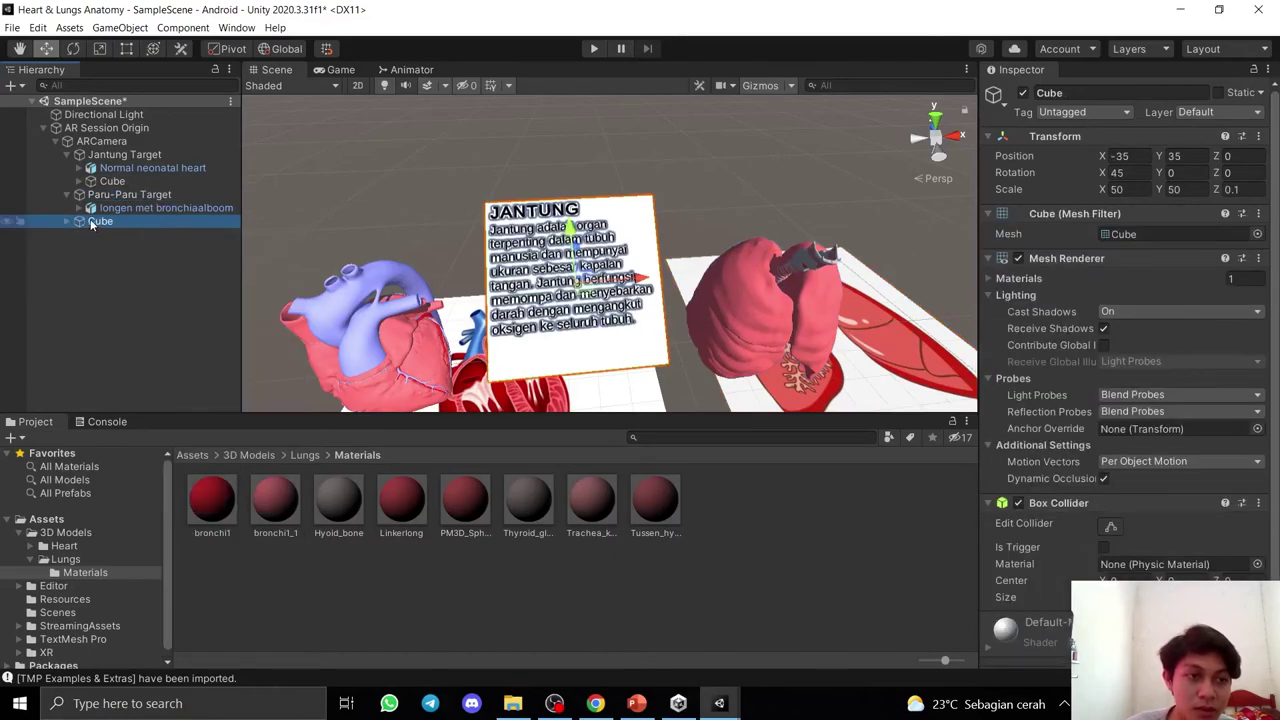
pyautogui.moveTo(118, 205); pyautogui.dragTo(118, 201)
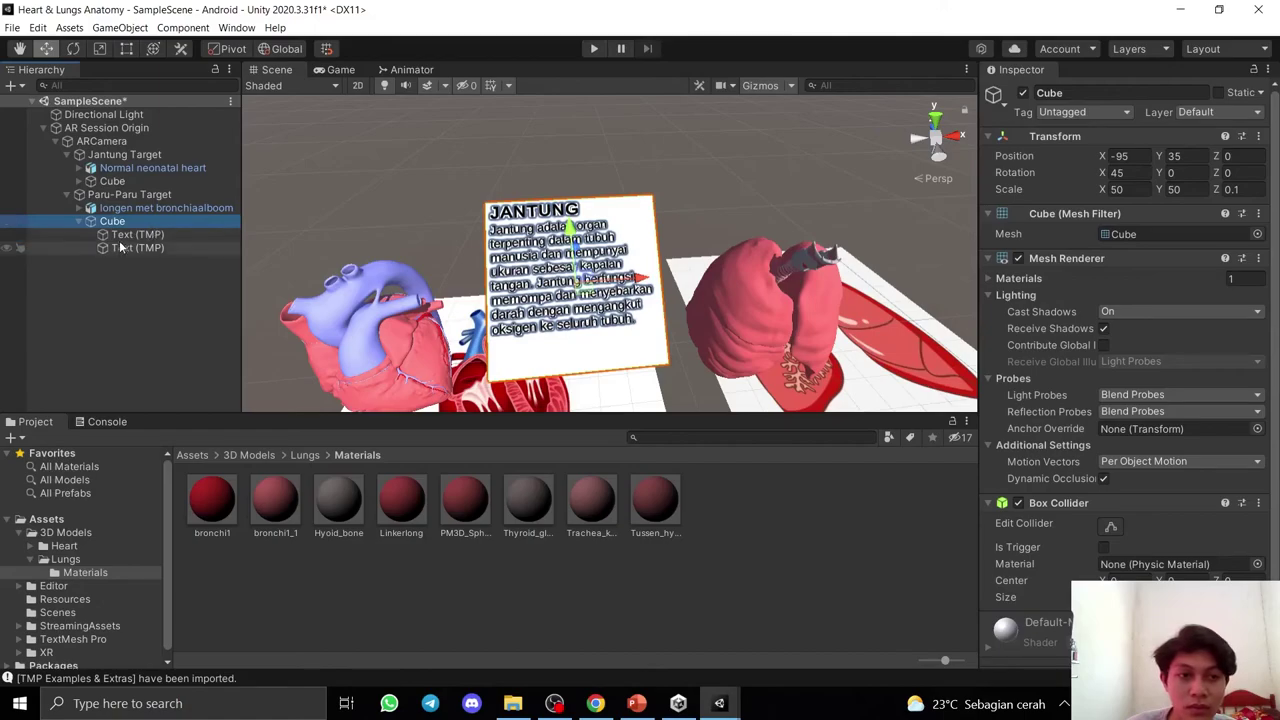
# Check the copy's title and paragraph texts, then move it beside the lungs at X 24.8.
pyautogui.click(125, 235)
pyautogui.click(137, 248)
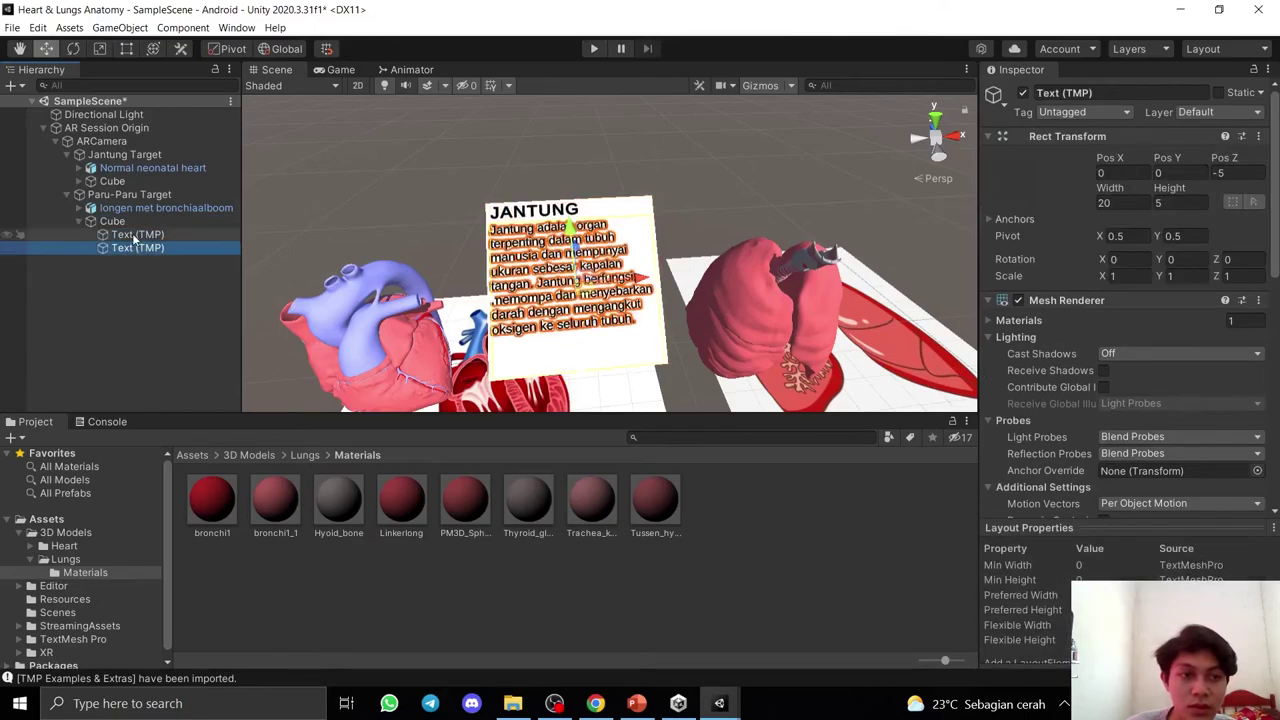
pyautogui.click(135, 235)
pyautogui.click(135, 248)
pyautogui.click(114, 222)
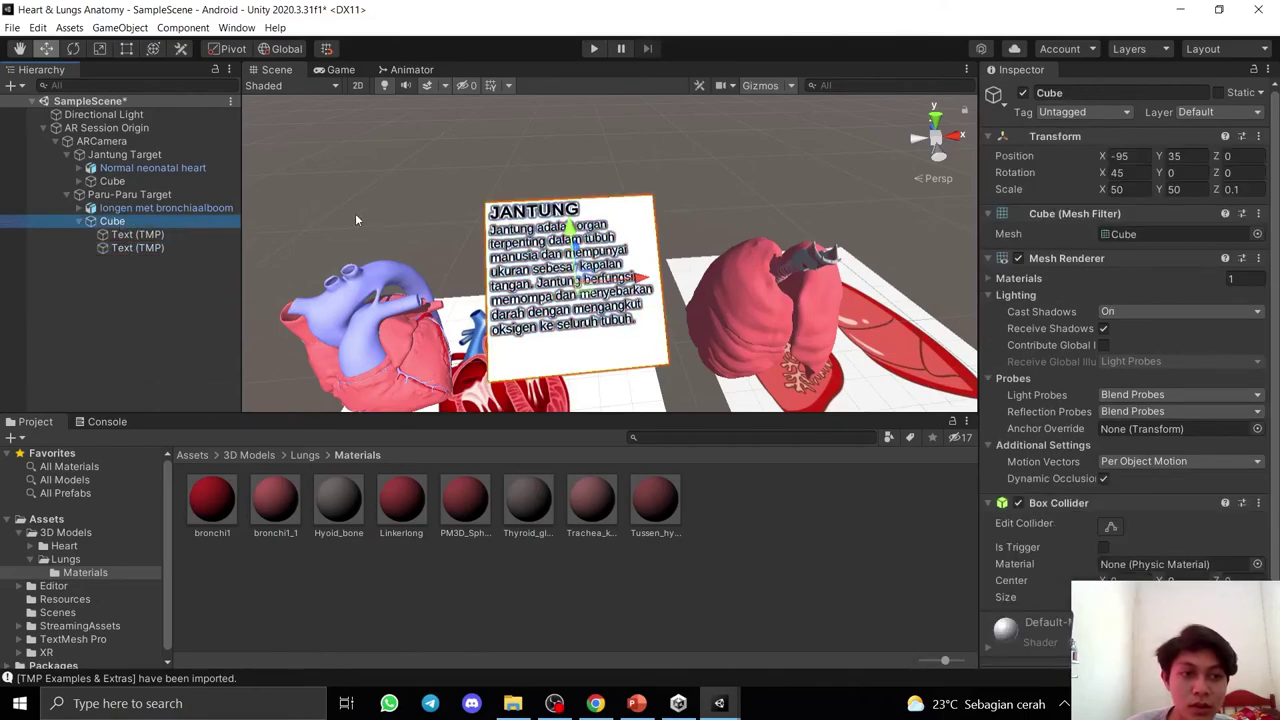
pyautogui.moveTo(640, 278); pyautogui.dragTo(955, 275)
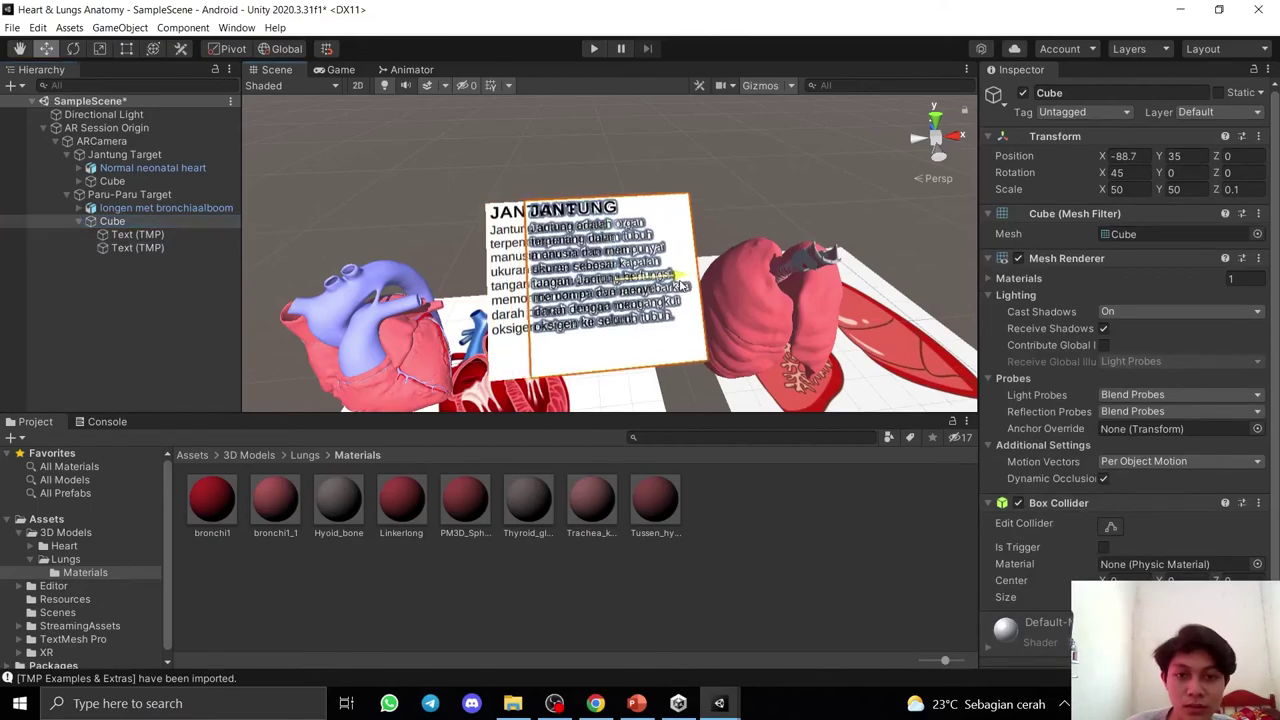
pyautogui.moveTo(735, 259); pyautogui.dragTo(437, 261, button='middle')
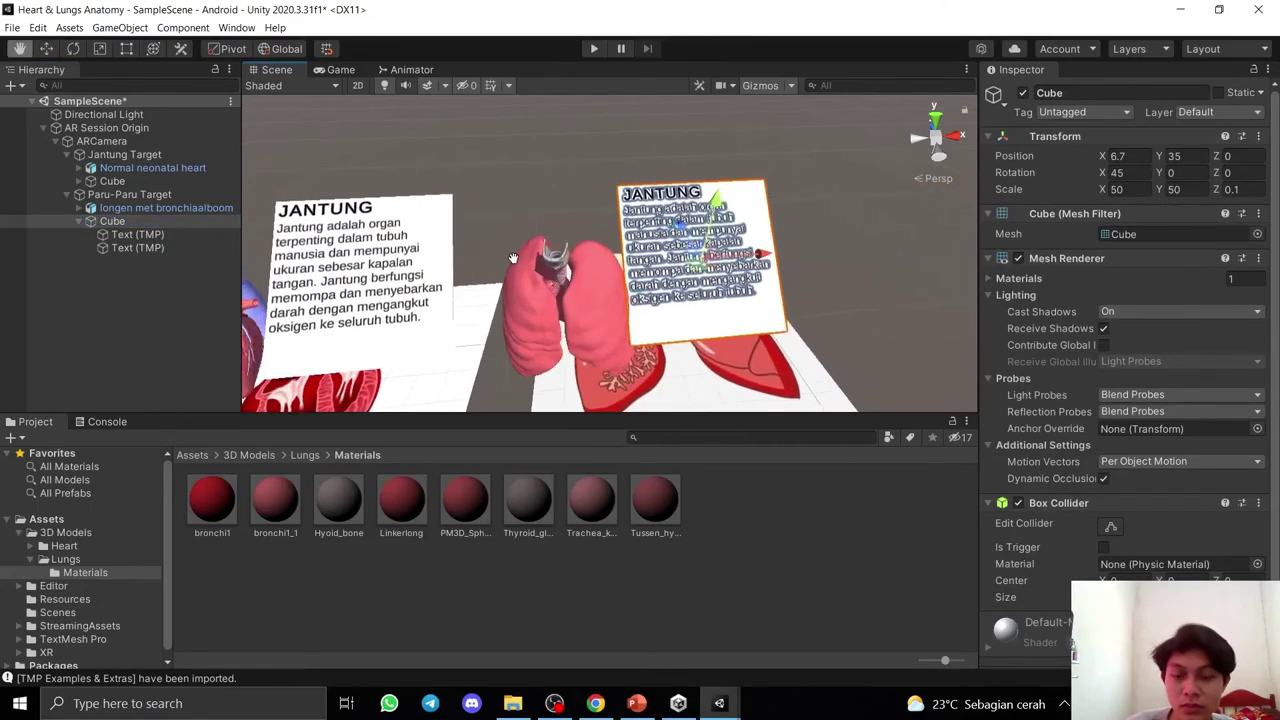
pyautogui.moveTo(688, 258); pyautogui.dragTo(762, 270)
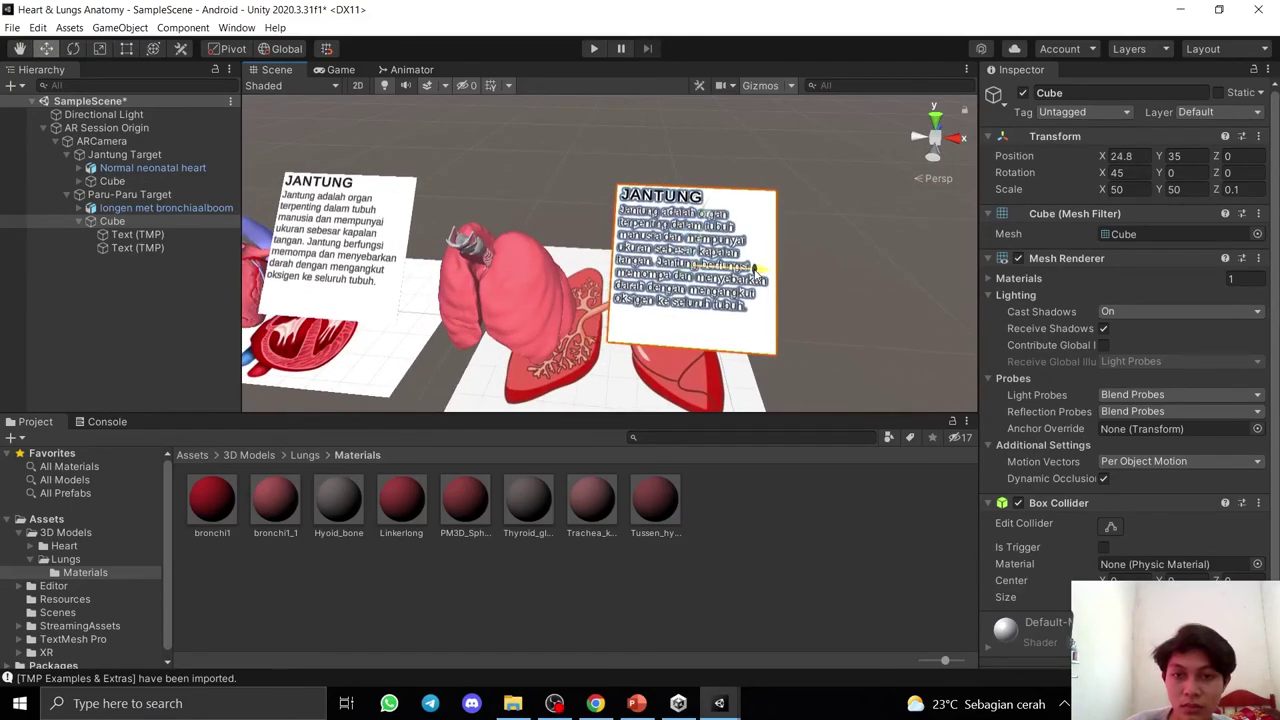
# Change the lungs card's title text from JANTUNG to PARU-PARU.
pyautogui.click(138, 234)
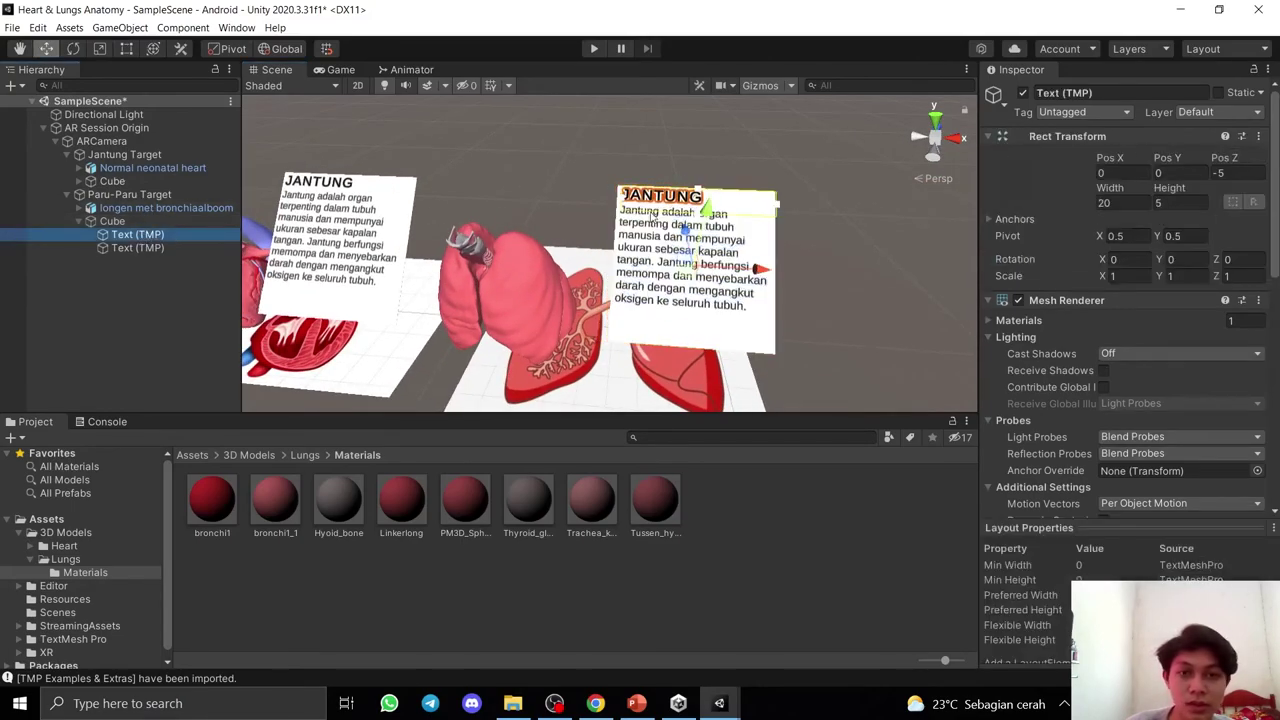
pyautogui.click(706, 203)
pyautogui.click(718, 202)
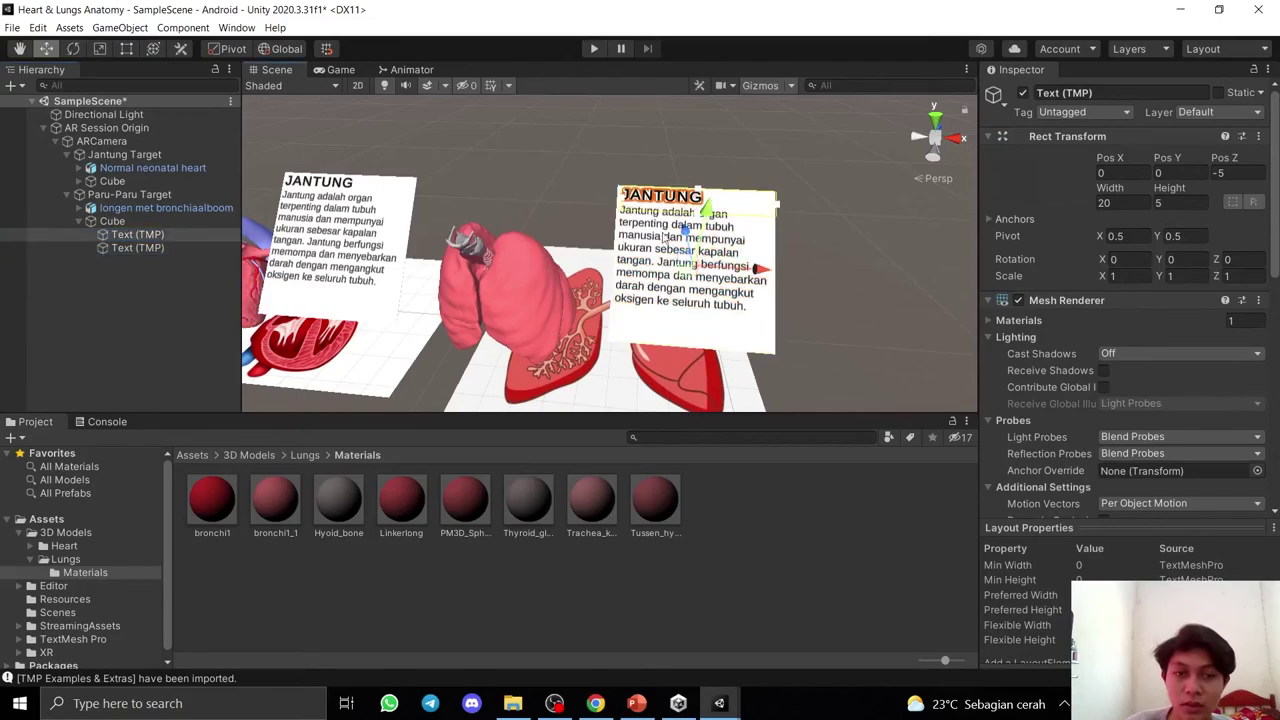
pyautogui.scroll(-5, 1160, 305)
pyautogui.doubleClick(1106, 151)
pyautogui.write('PARU-PARU')
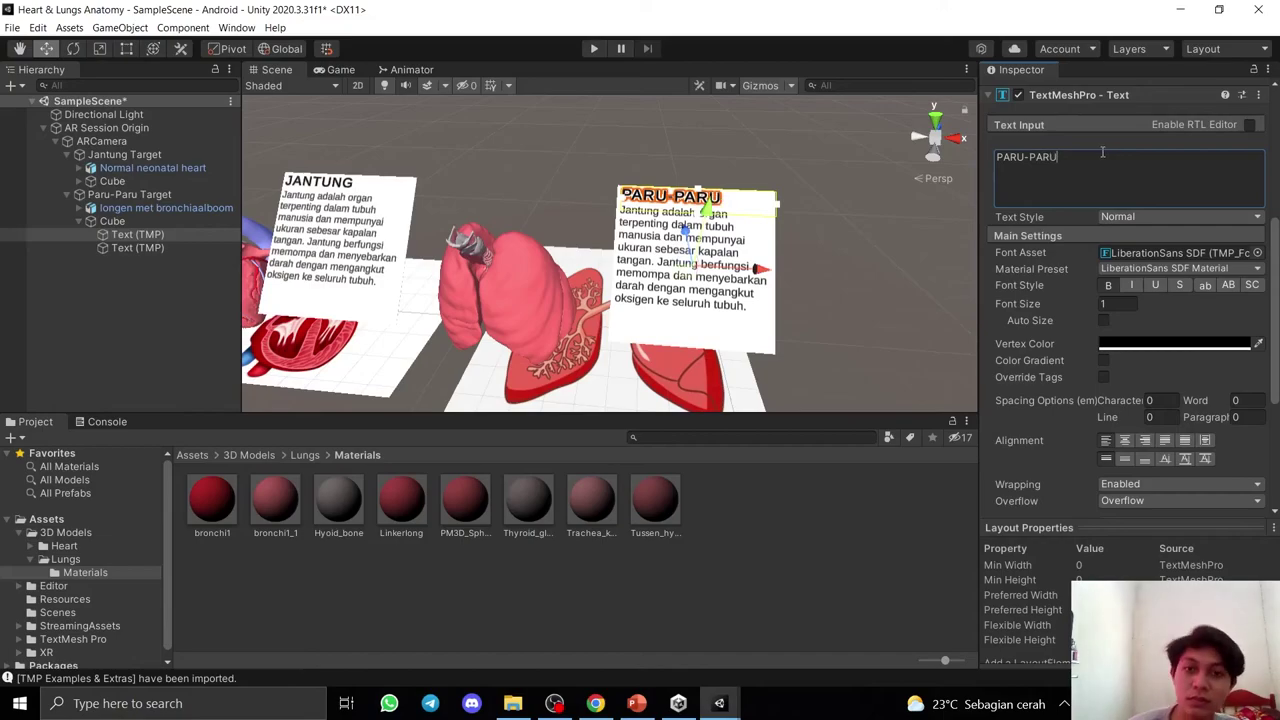
# Replace the card's paragraph with the pasted lung description, starting with 'Paru-paru'.
pyautogui.click(130, 248)
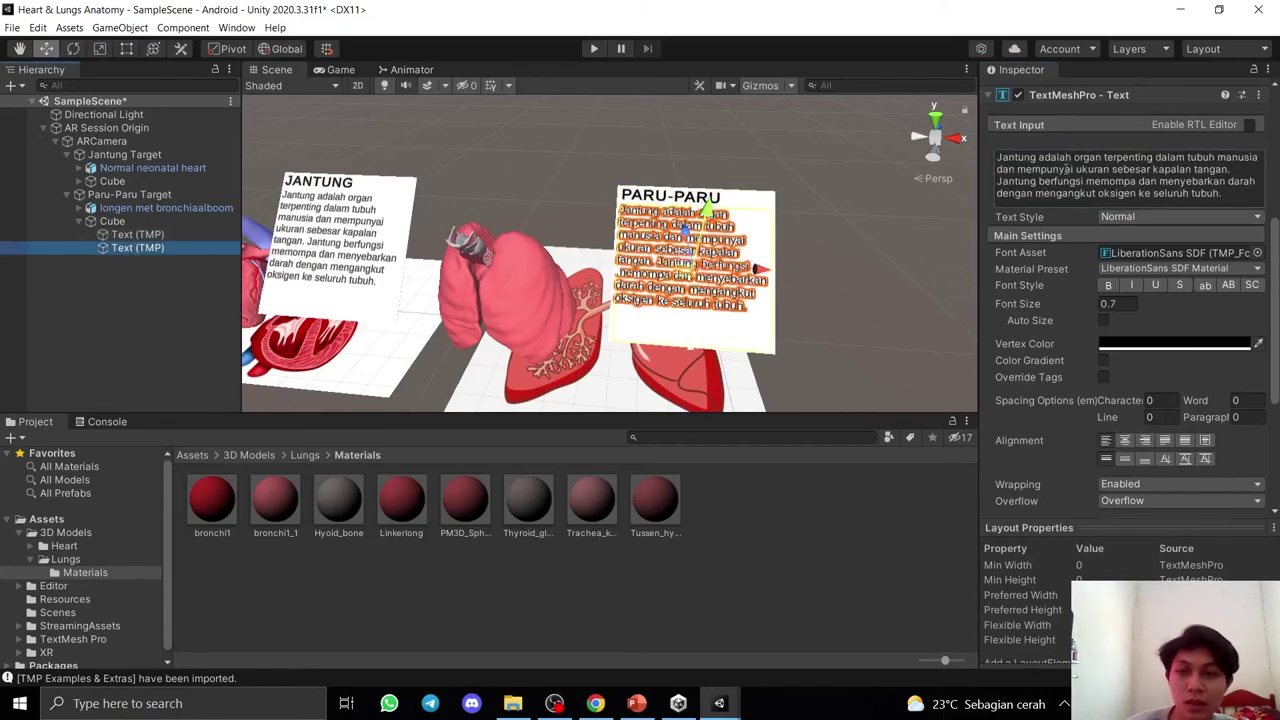
pyautogui.click(1229, 202)
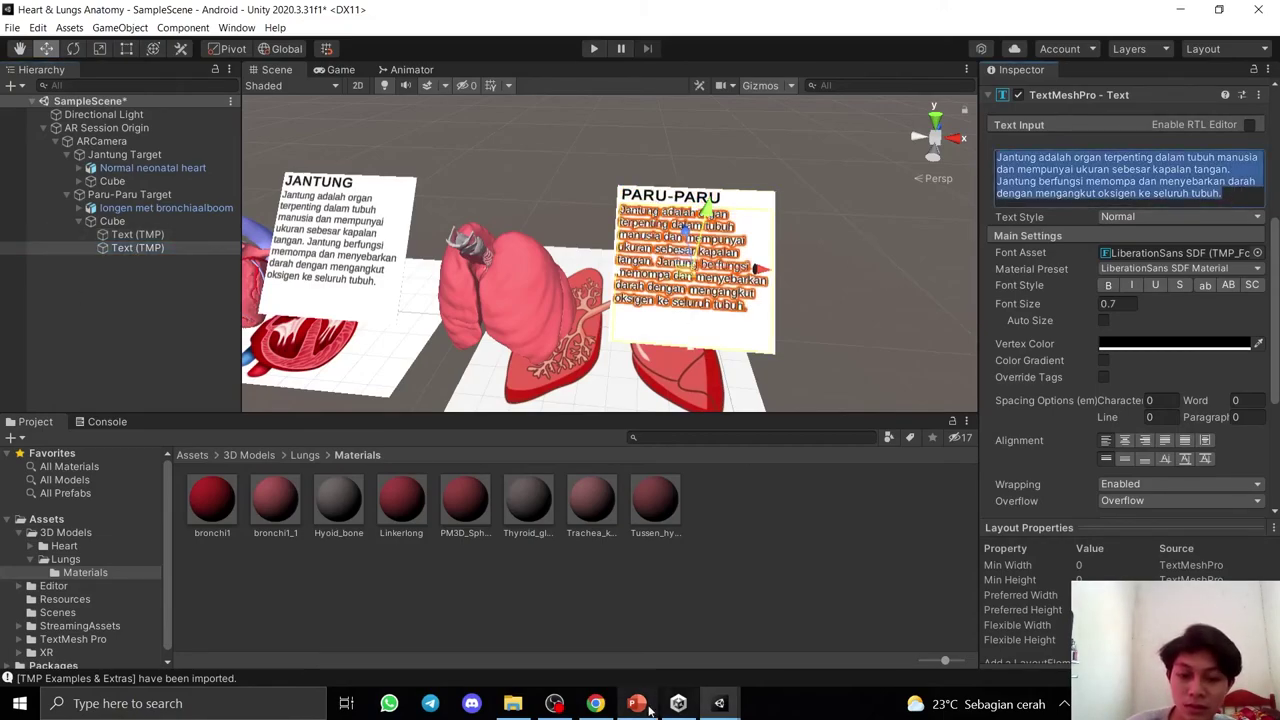
pyautogui.hotkey('ctrl', 'v')
pyautogui.scroll(5, 1033, 190)
pyautogui.scroll(-3, 1033, 190)
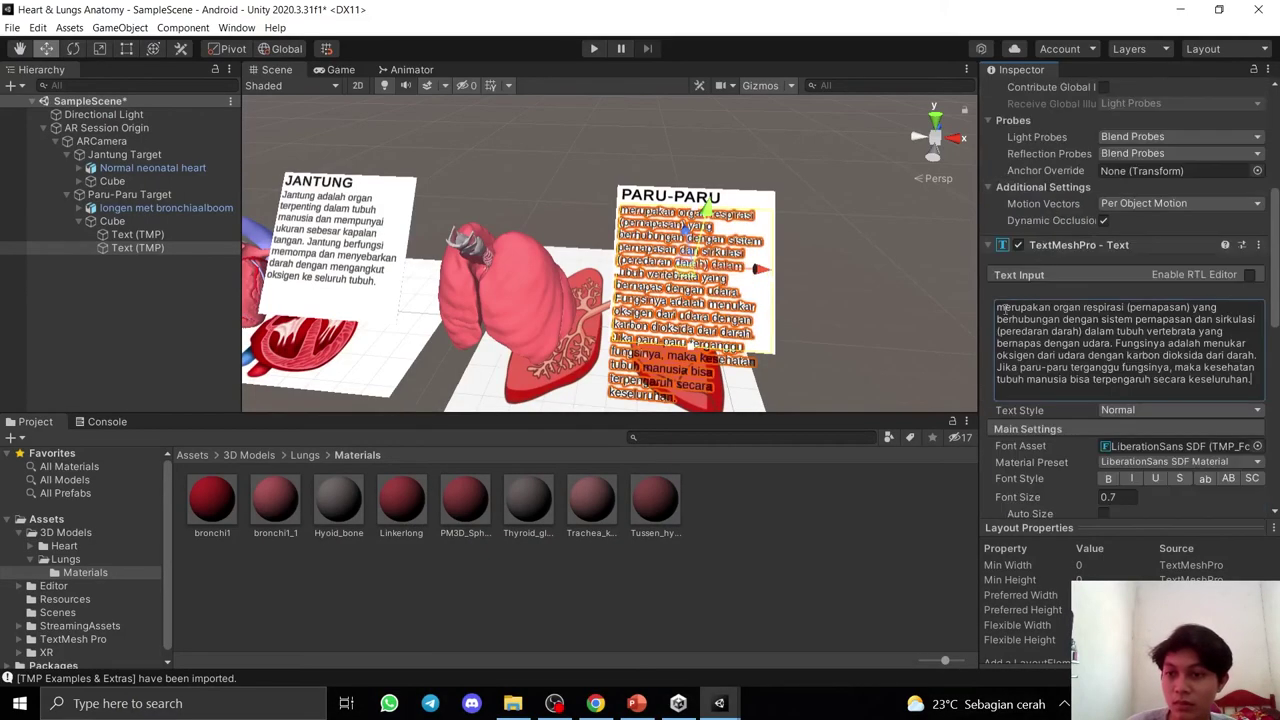
pyautogui.click(997, 307)
pyautogui.write('Paru-P')
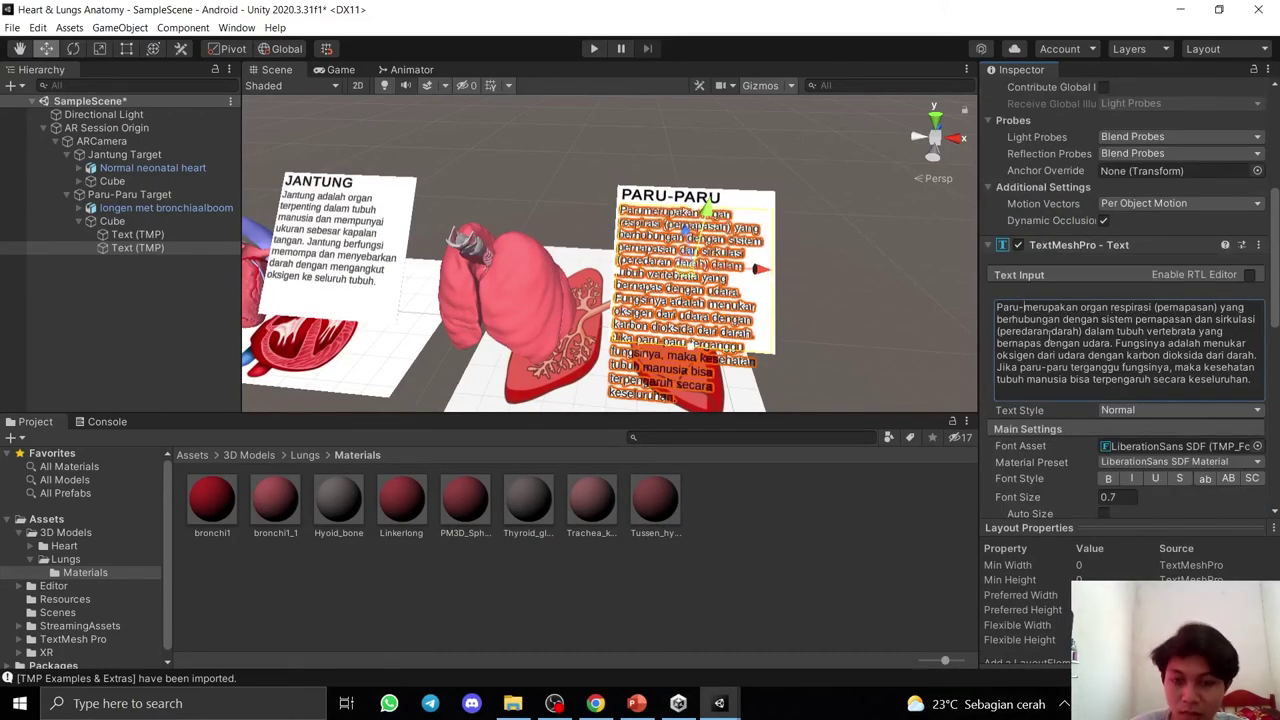
pyautogui.press('BackSpace')
pyautogui.write('paru')
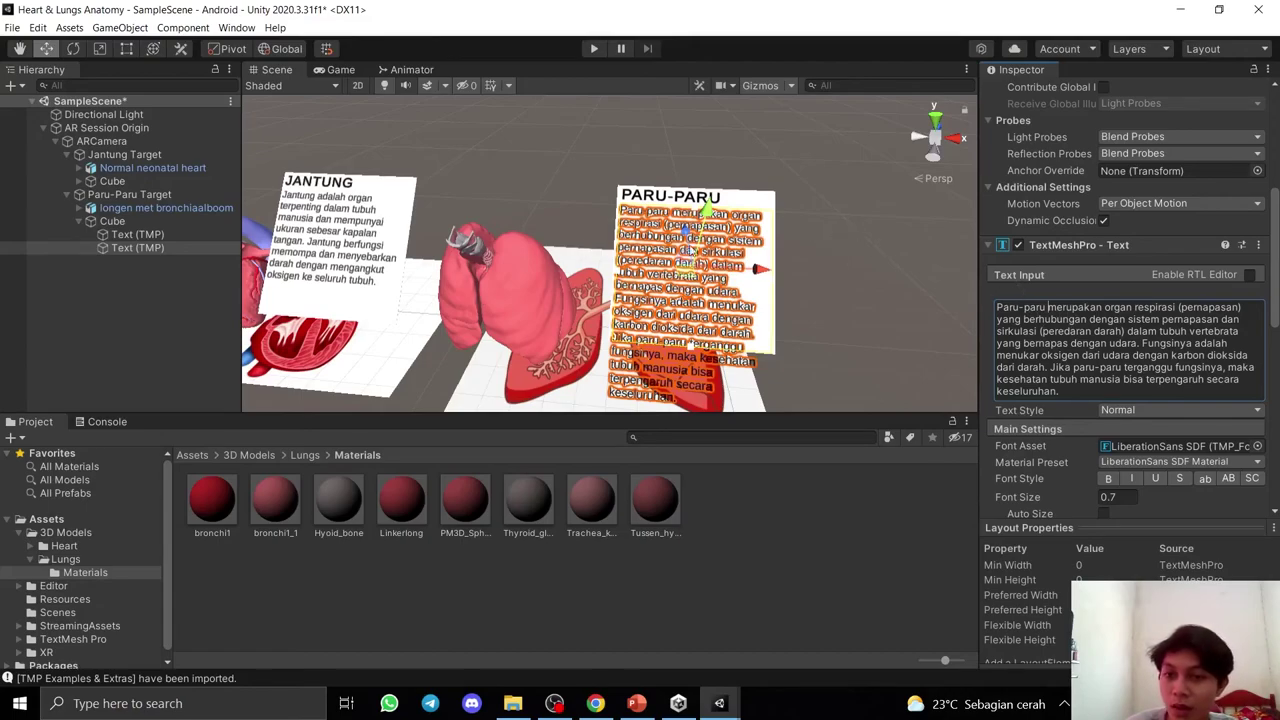
# Reduce the paragraph's font size to 0.5 so it fits the card.
pyautogui.keyDown('alt'); pyautogui.moveTo(370, 254); pyautogui.dragTo(797, 274); pyautogui.keyUp('alt')
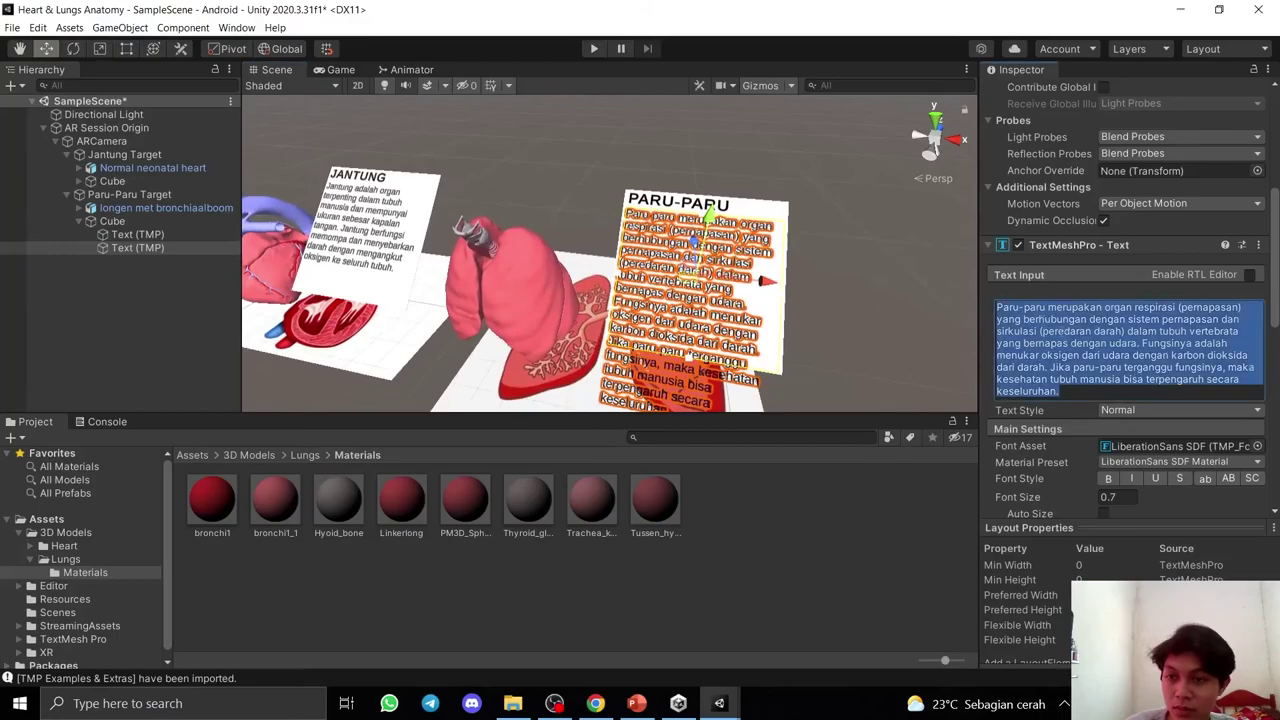
pyautogui.click(1092, 393)
pyautogui.click(1124, 497)
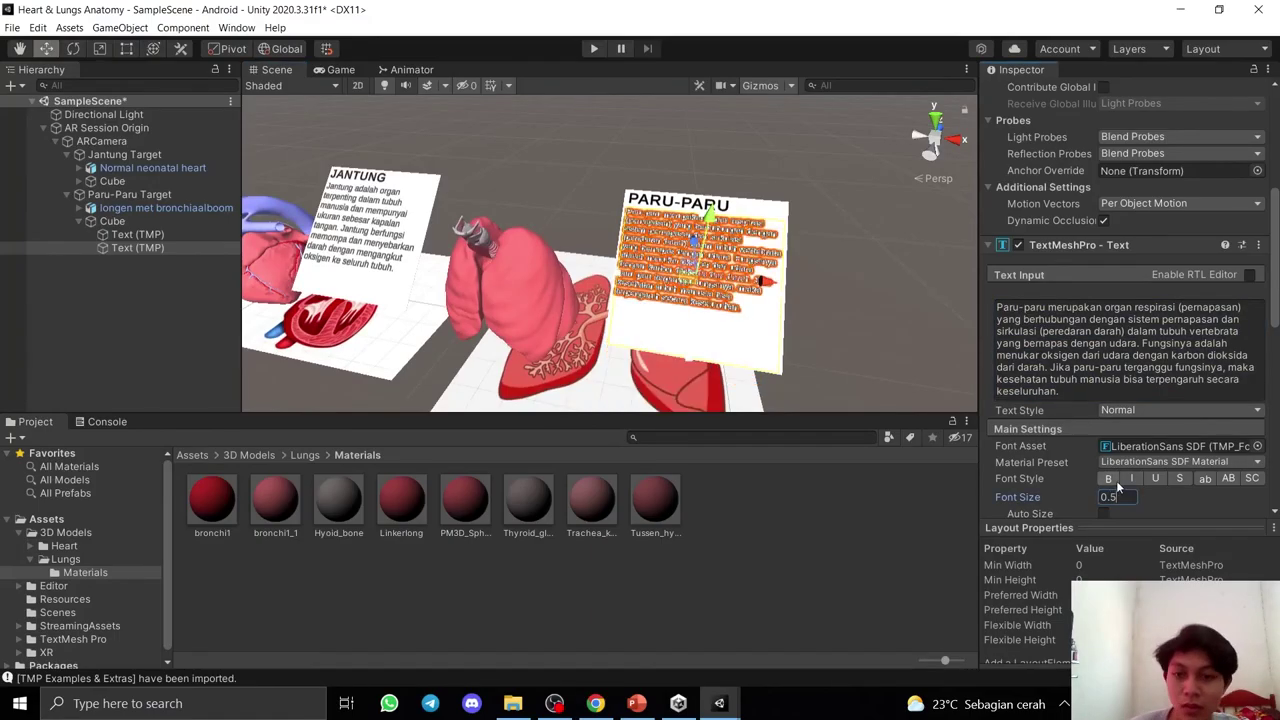
pyautogui.click(892, 291)
pyautogui.moveTo(481, 276)
pyautogui.keyDown('alt'); pyautogui.mouseDown()
pyautogui.moveTo(693, 143)
pyautogui.moveTo(666, 200)
pyautogui.mouseUp(); pyautogui.keyUp('alt')
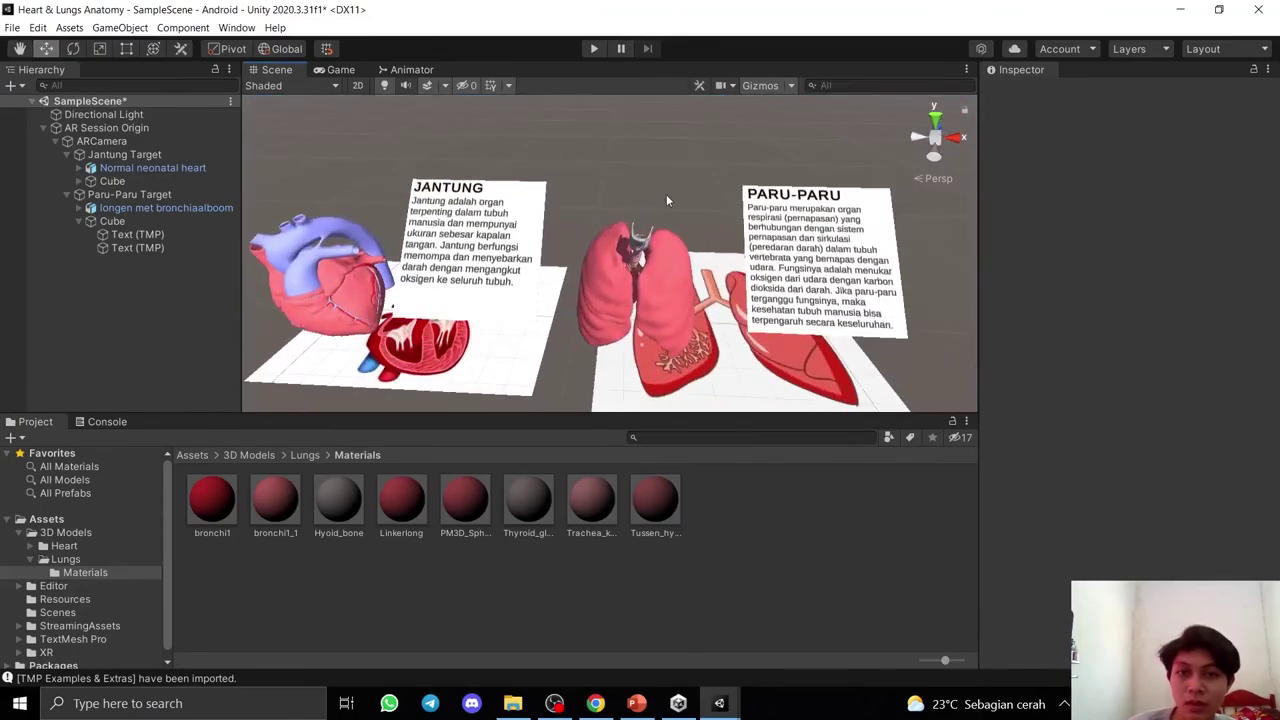
pyautogui.click(593, 48)
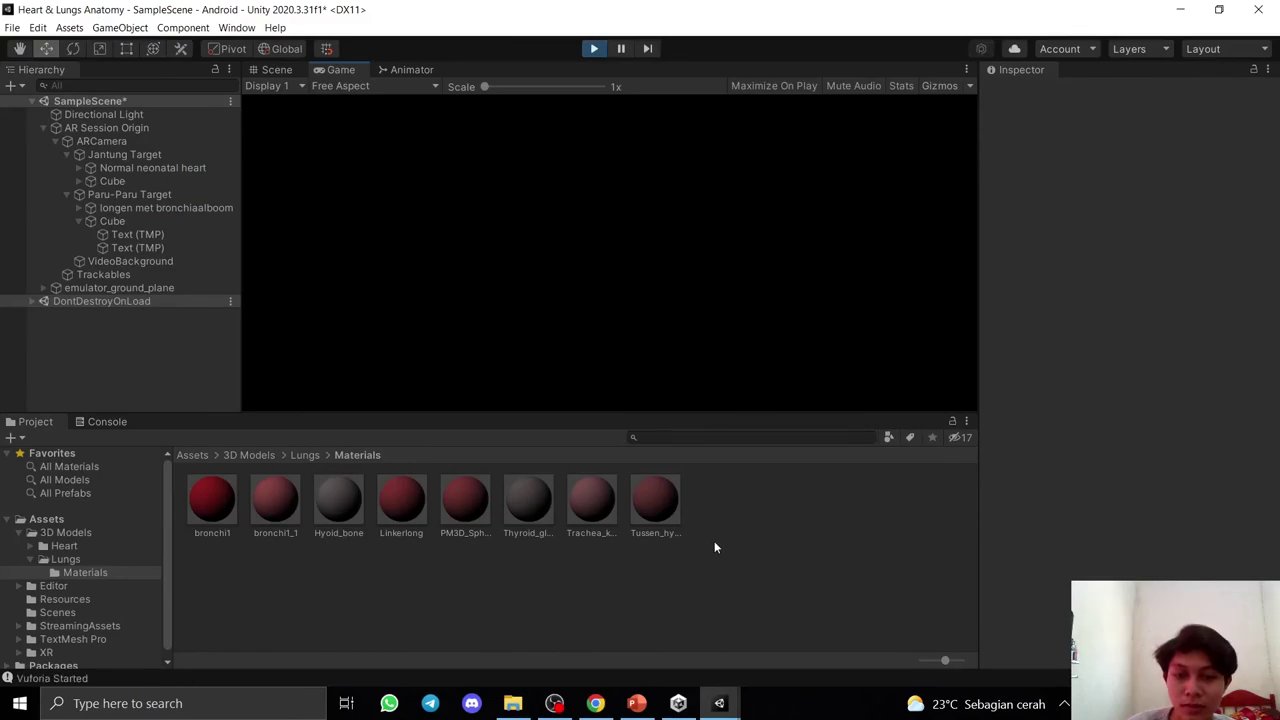
pyautogui.click(554, 703)
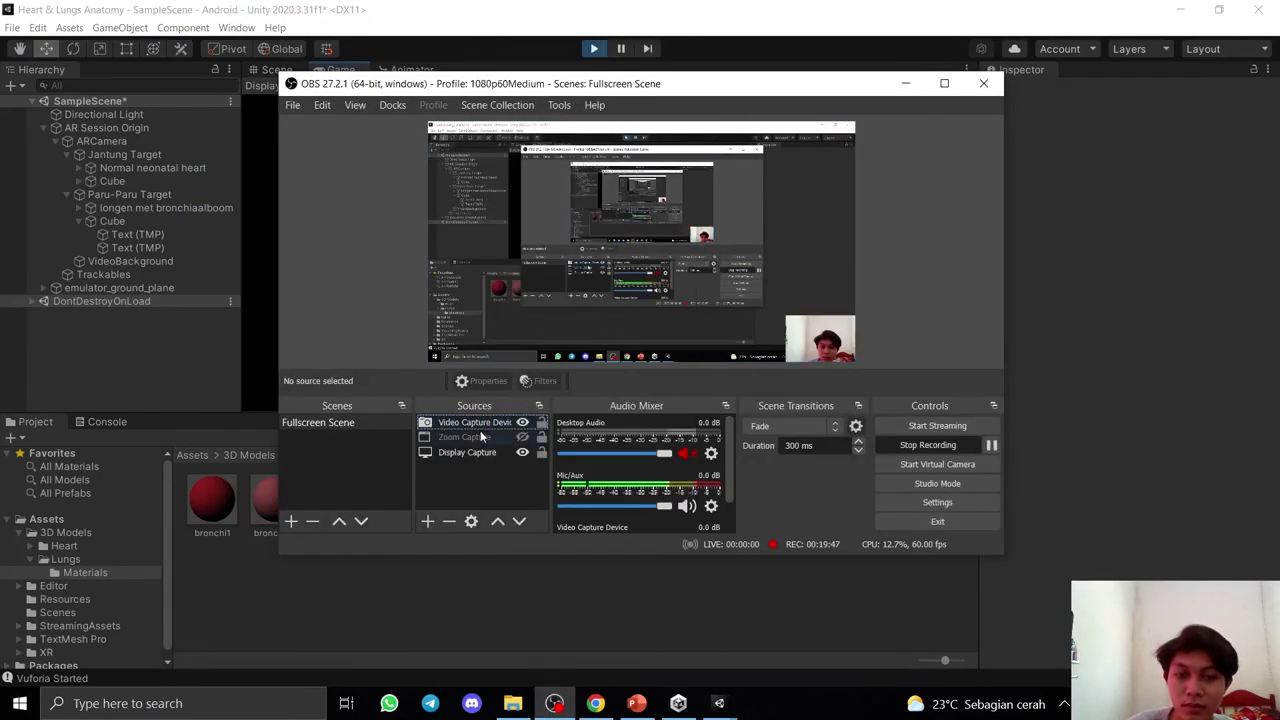
pyautogui.press('Delete')
pyautogui.press('Return')
pyautogui.click(907, 86)
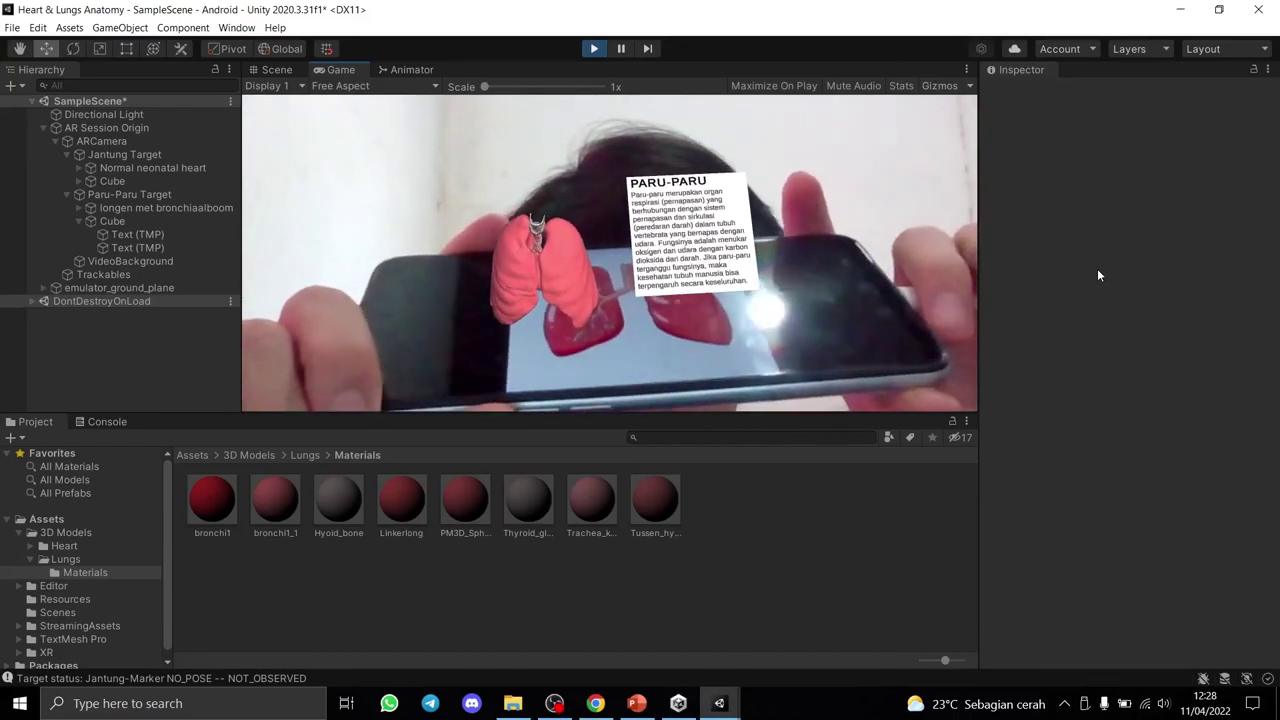
pyautogui.hotkey('ctrl', 'p')
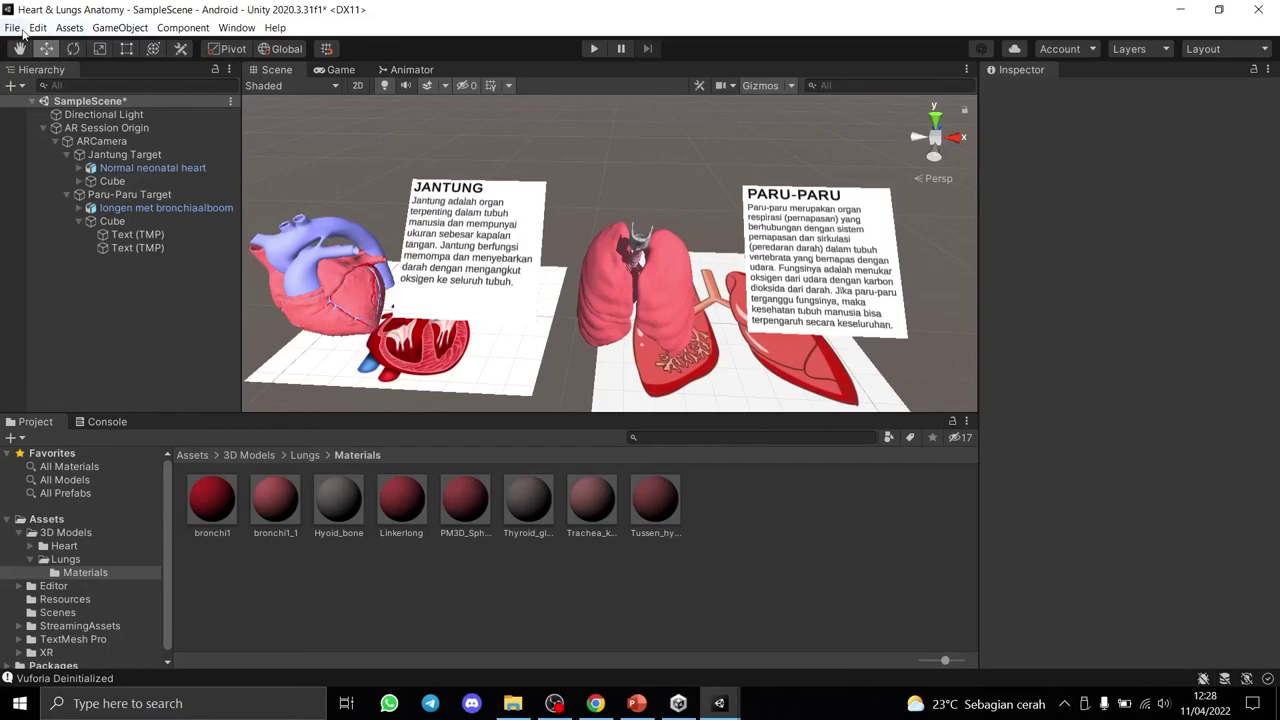
# In Build Settings, keep the Realme RMX2001 phone as the Android run device.
pyautogui.click(38, 27)
pyautogui.moveTo(12, 27)
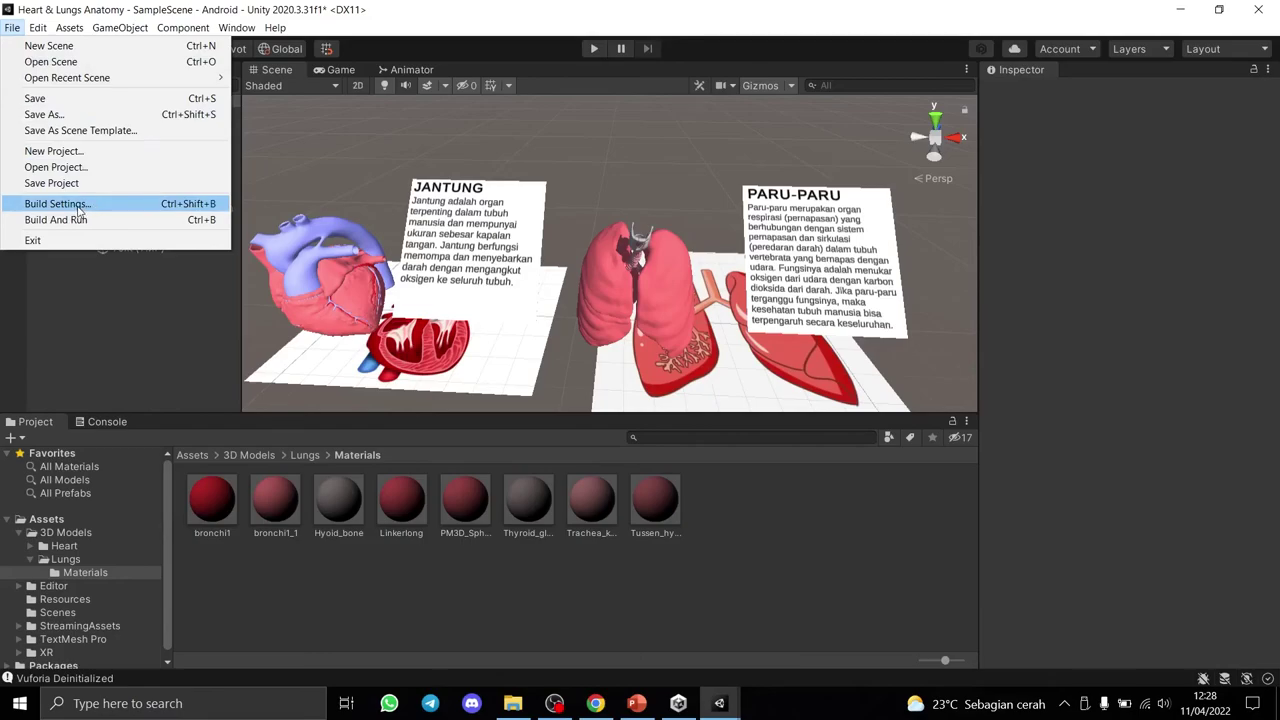
pyautogui.click(58, 203)
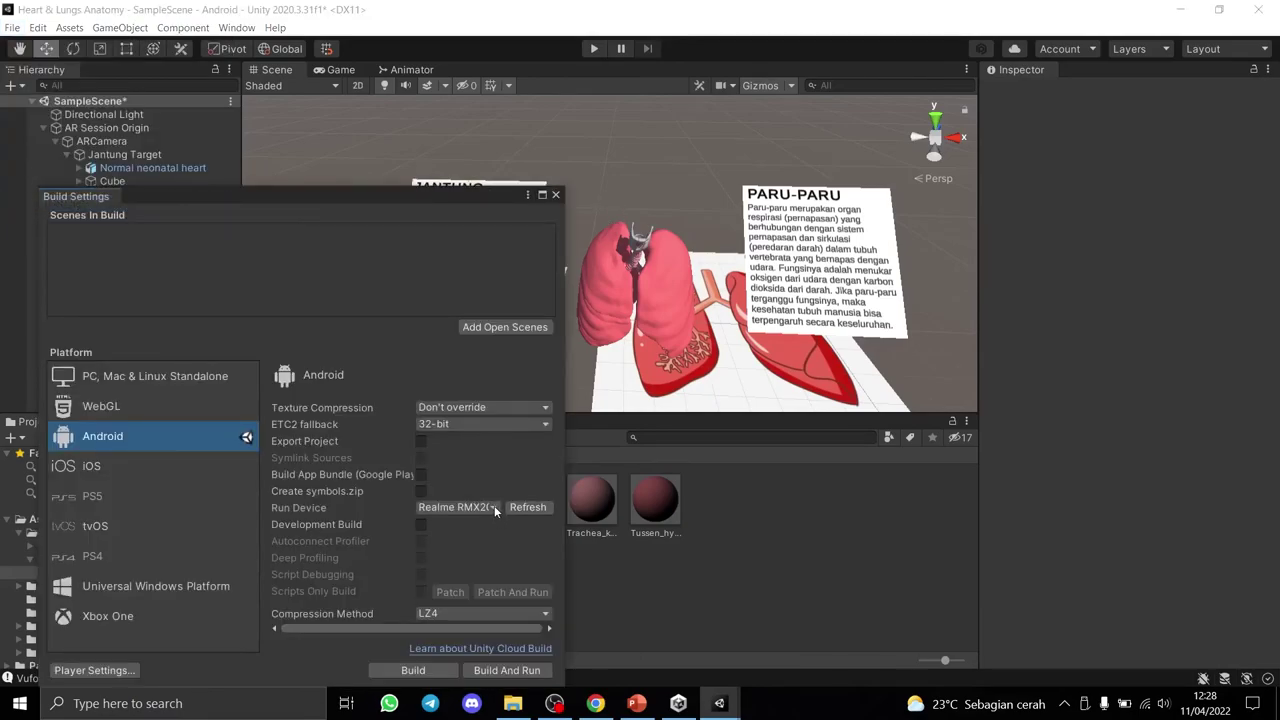
pyautogui.click(494, 505)
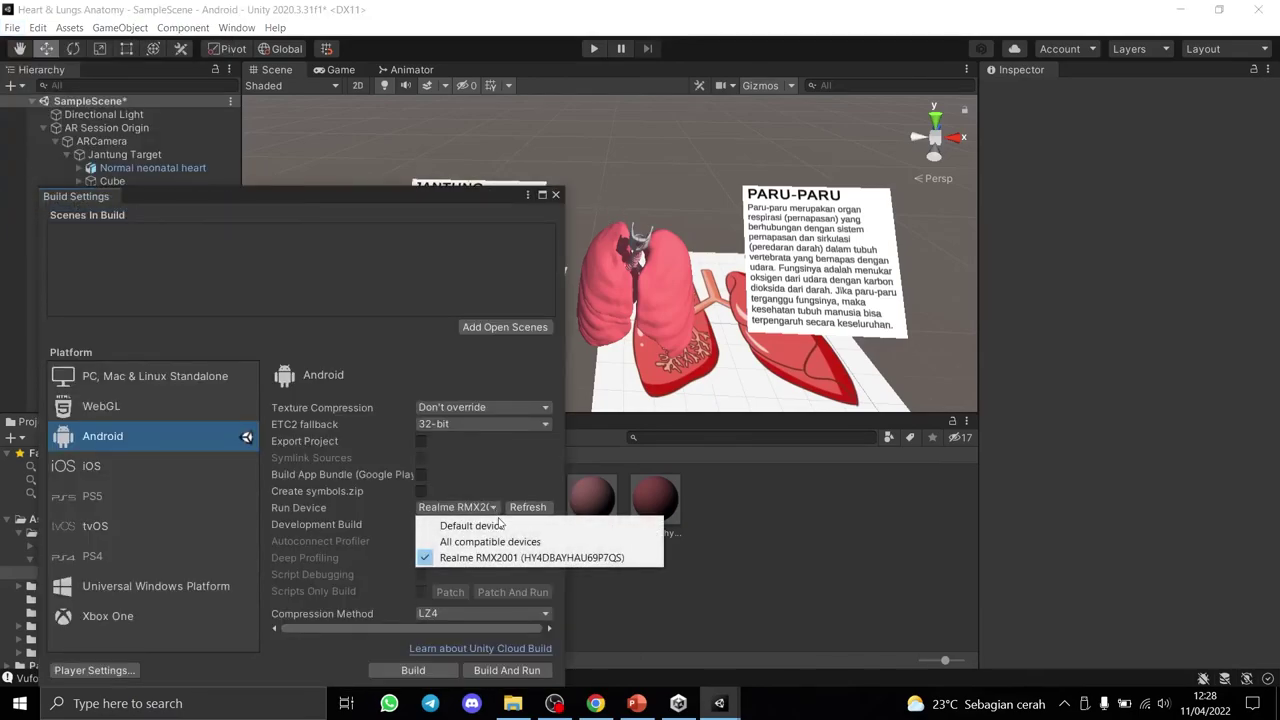
pyautogui.click(549, 562)
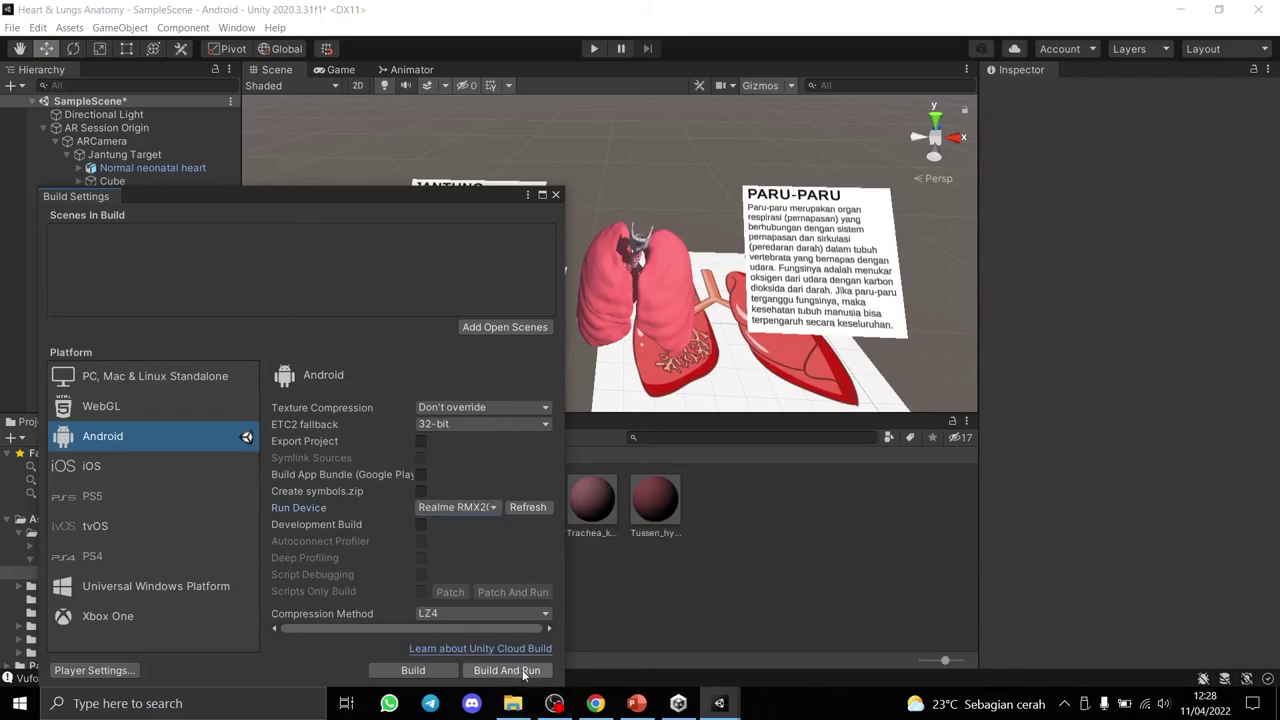
# Build And Run the APK, saving it as Heart & Lungs Anatomy without the sln extension.
pyautogui.click(522, 672)
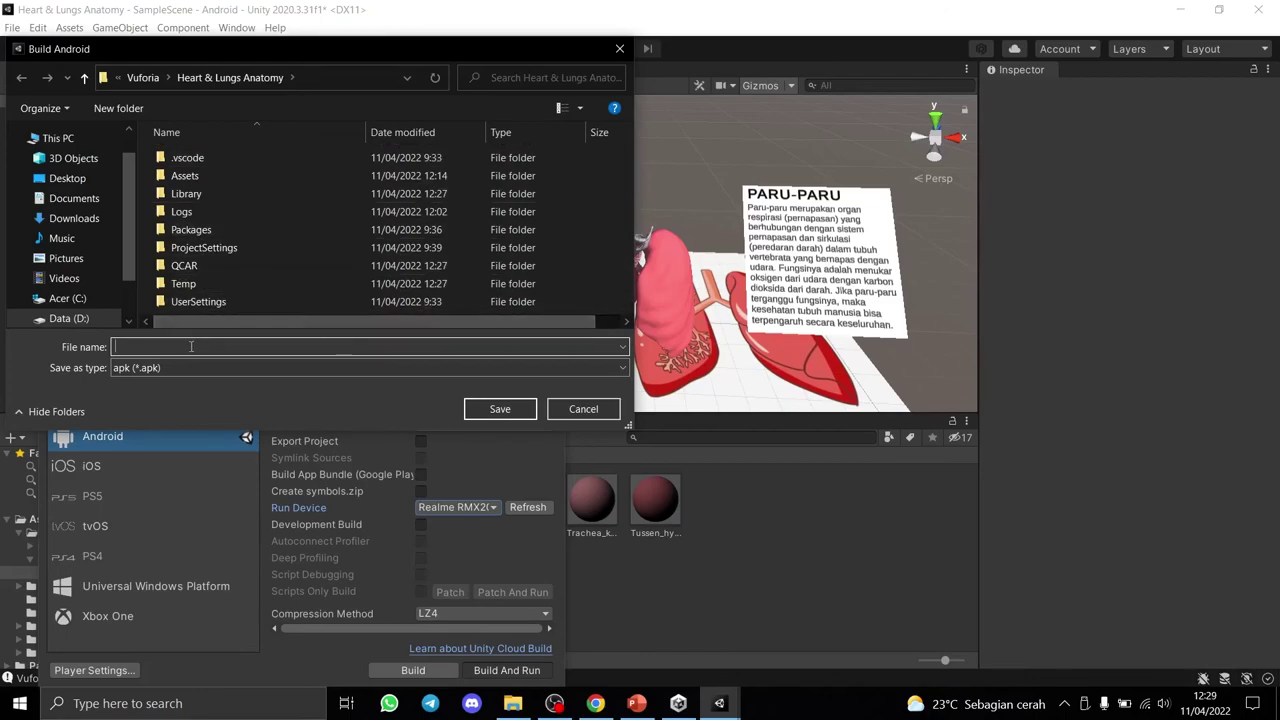
pyautogui.write('H')
pyautogui.doubleClick(226, 346)
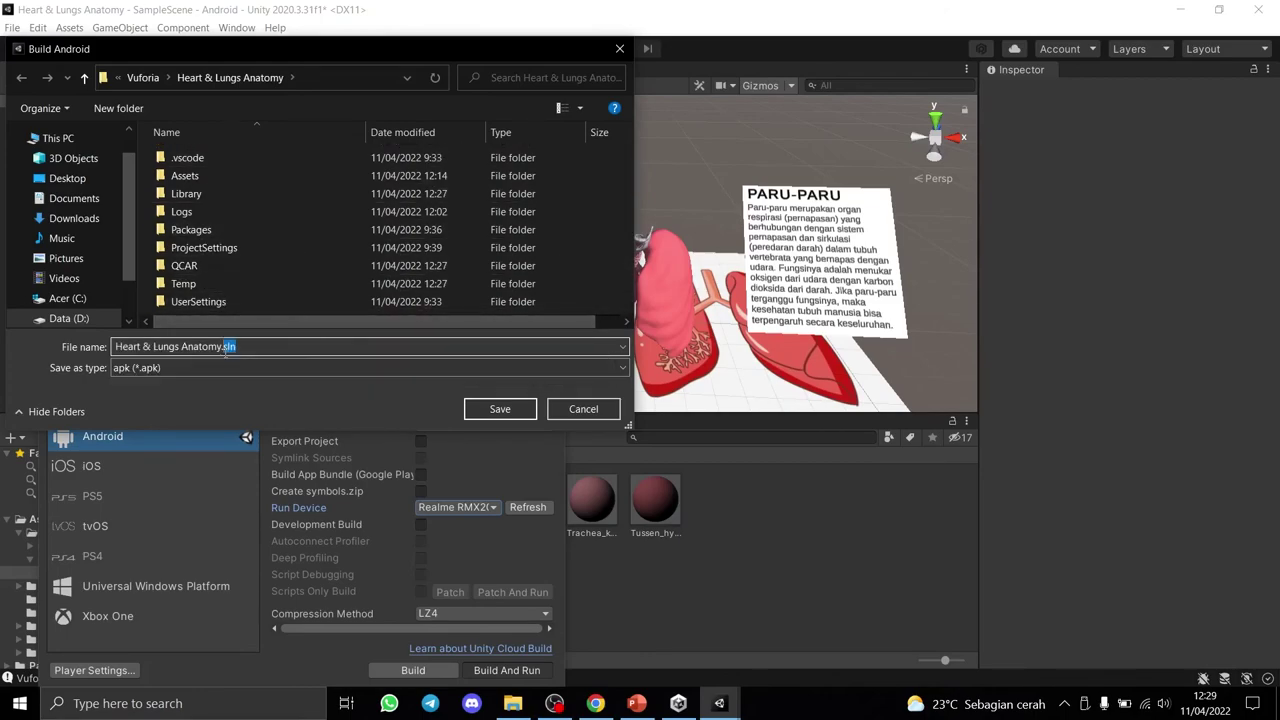
pyautogui.press('BackSpace')
pyautogui.press('BackSpace')
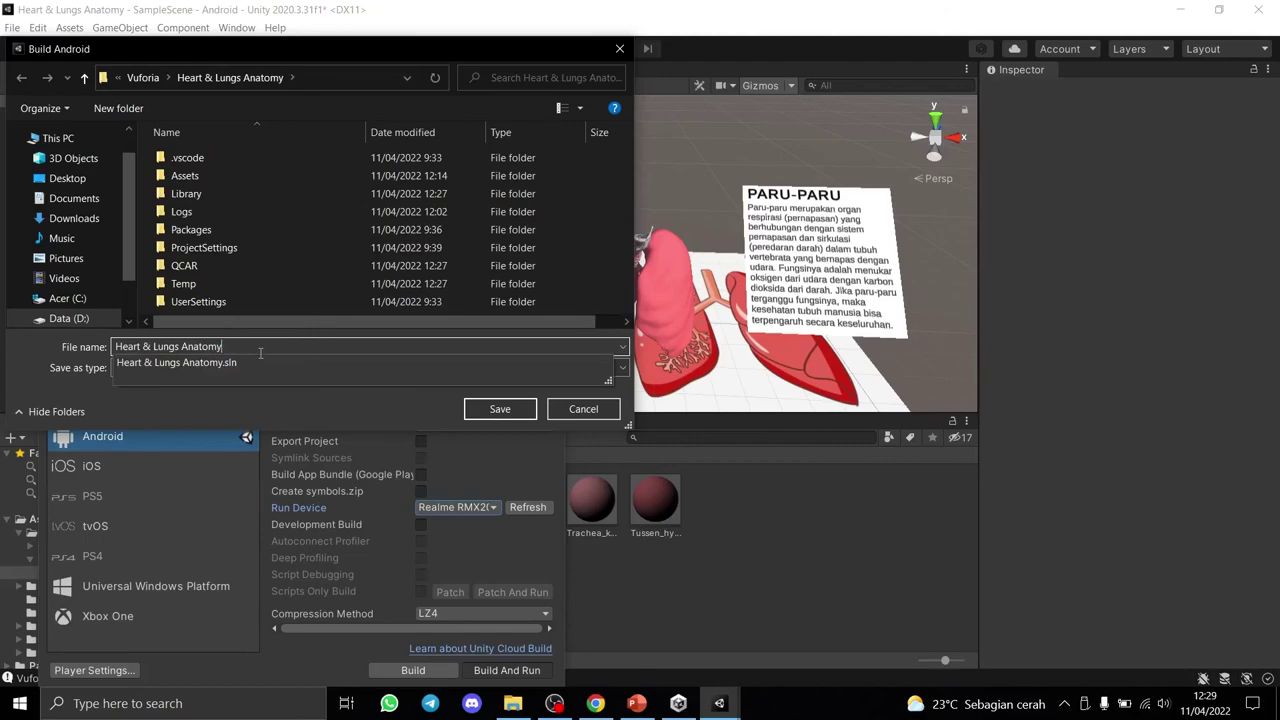
pyautogui.click(500, 410)
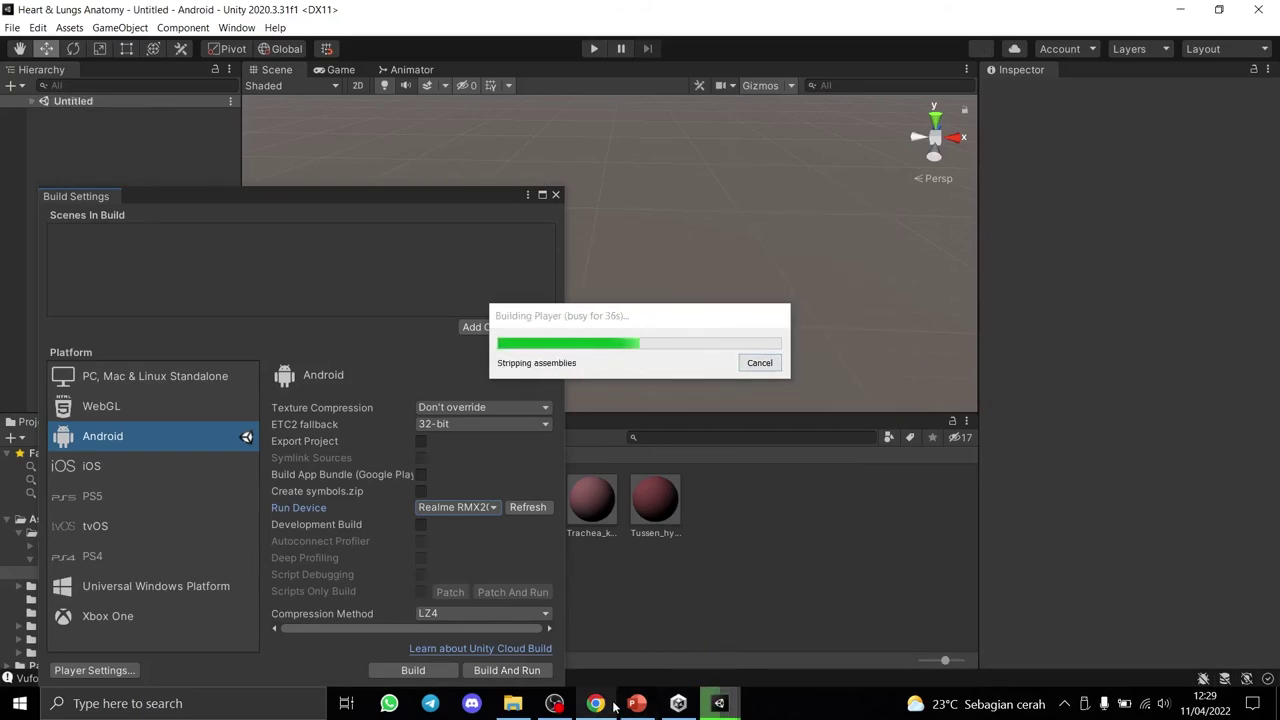
# After the 236-second build succeeds, close Build Settings and minimize Unity to the desktop.
pyautogui.moveTo(597, 704)
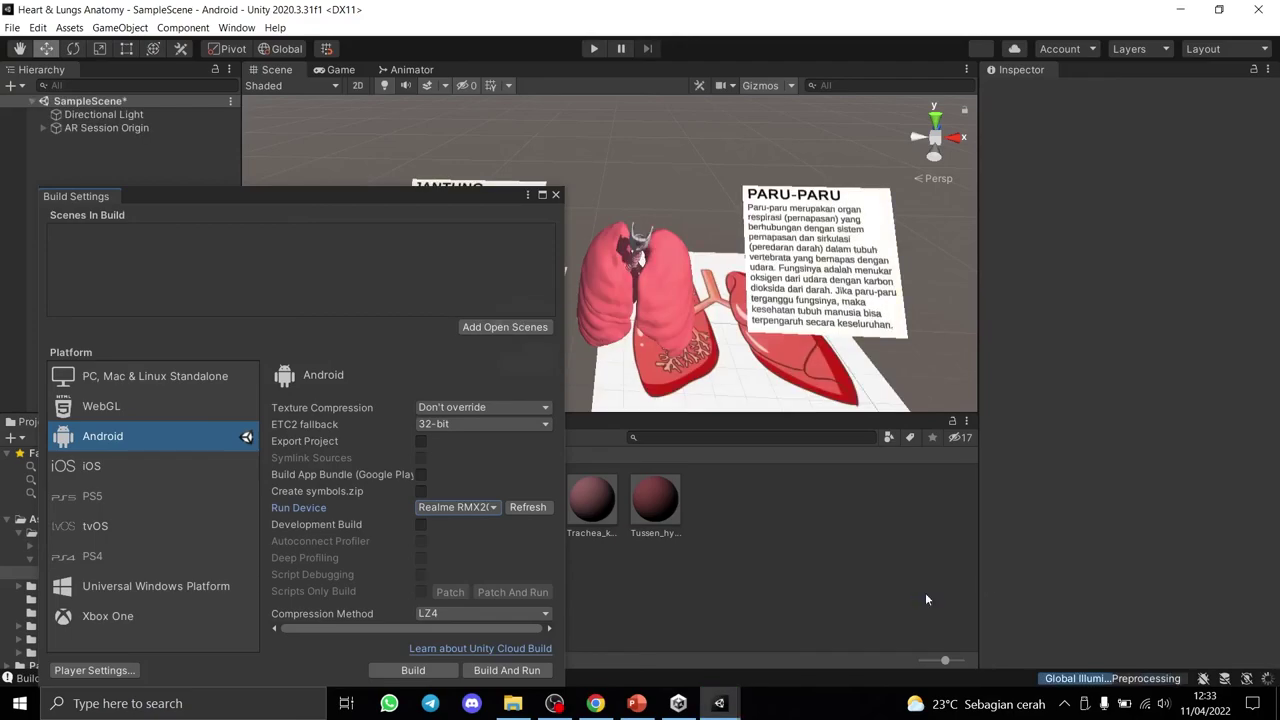
pyautogui.click(556, 196)
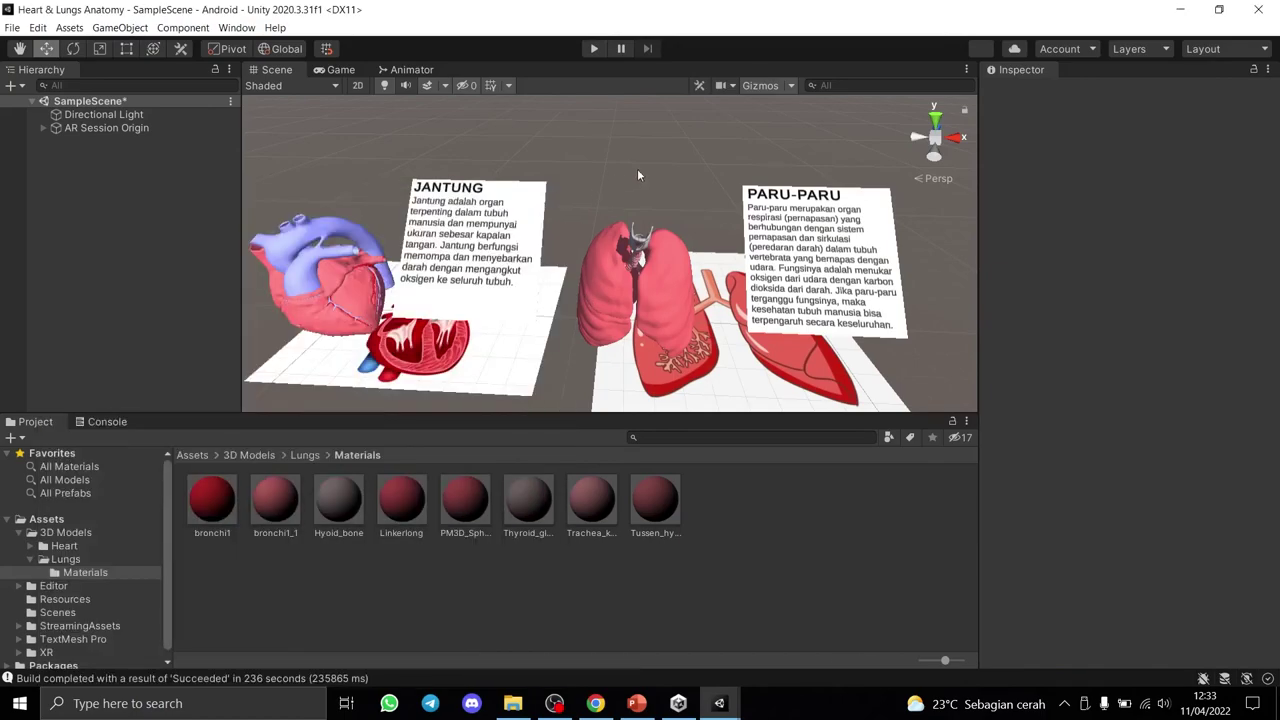
pyautogui.click(1180, 19)
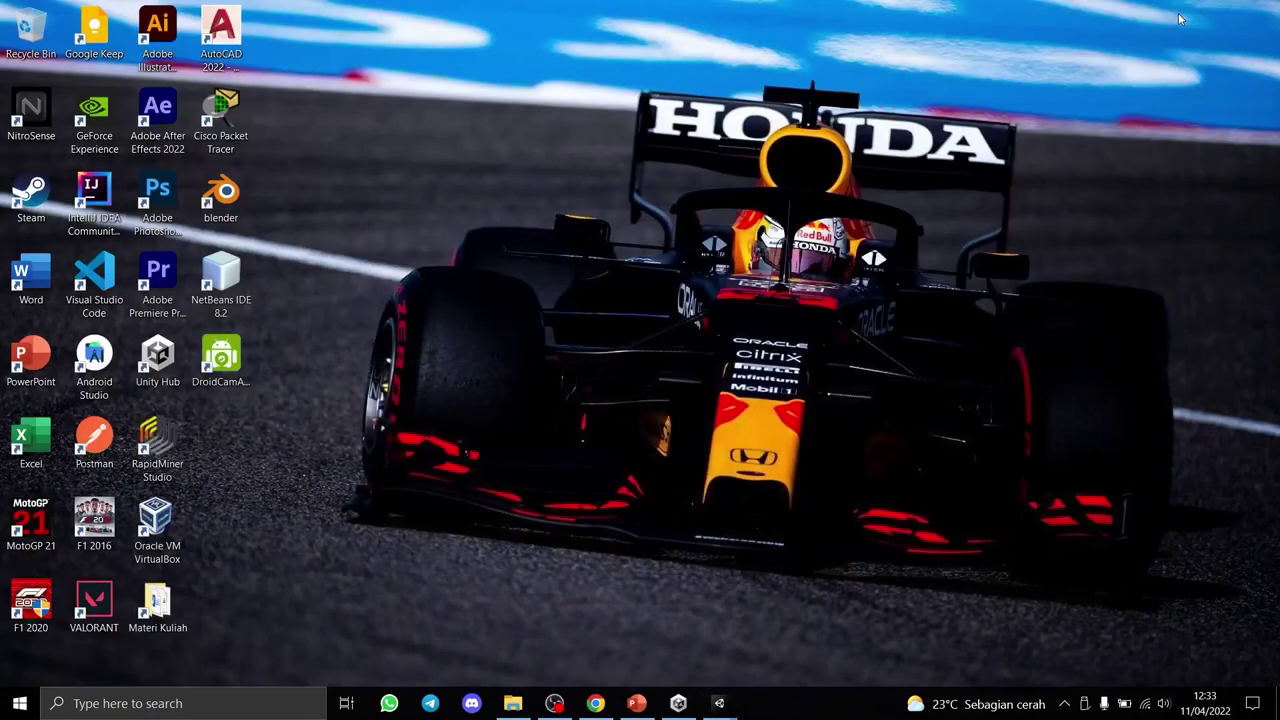